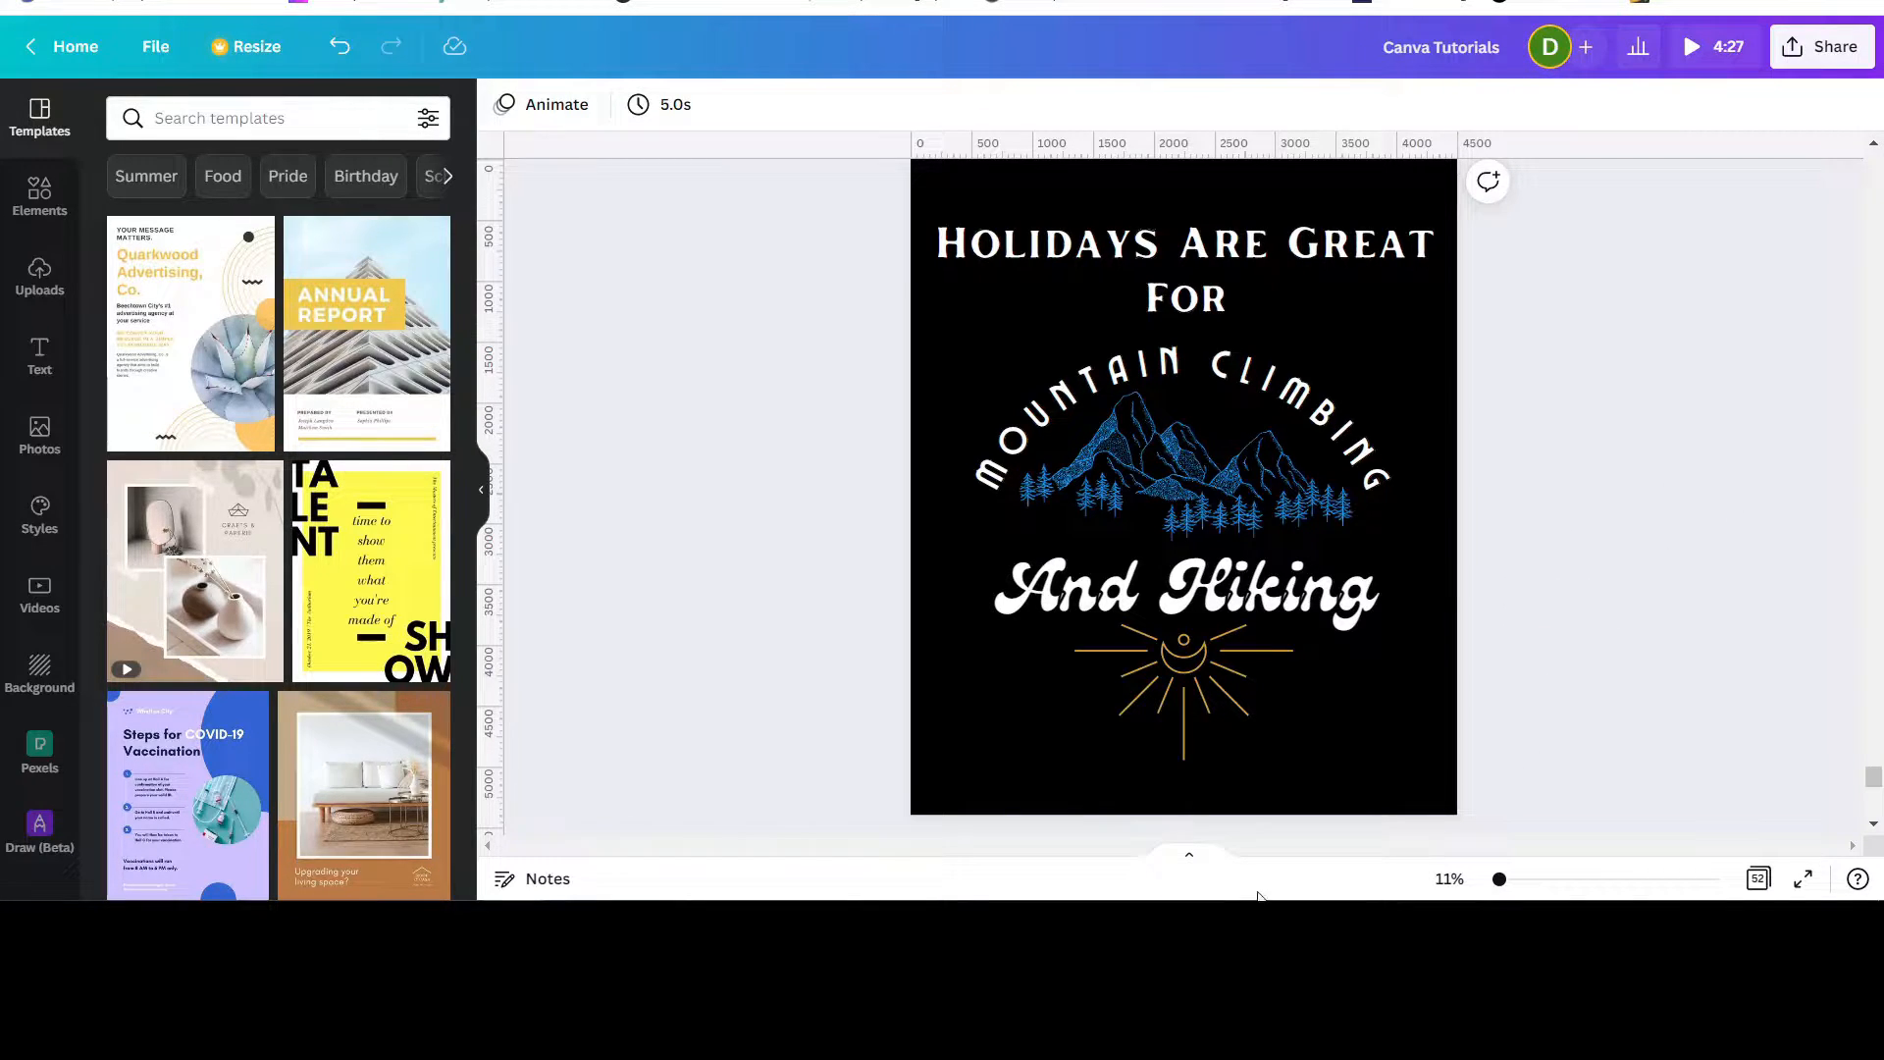
Step: Add a blank page directly after page 50, the mountain climbing and hiking design
scroll(1256, 648, "down", 5)
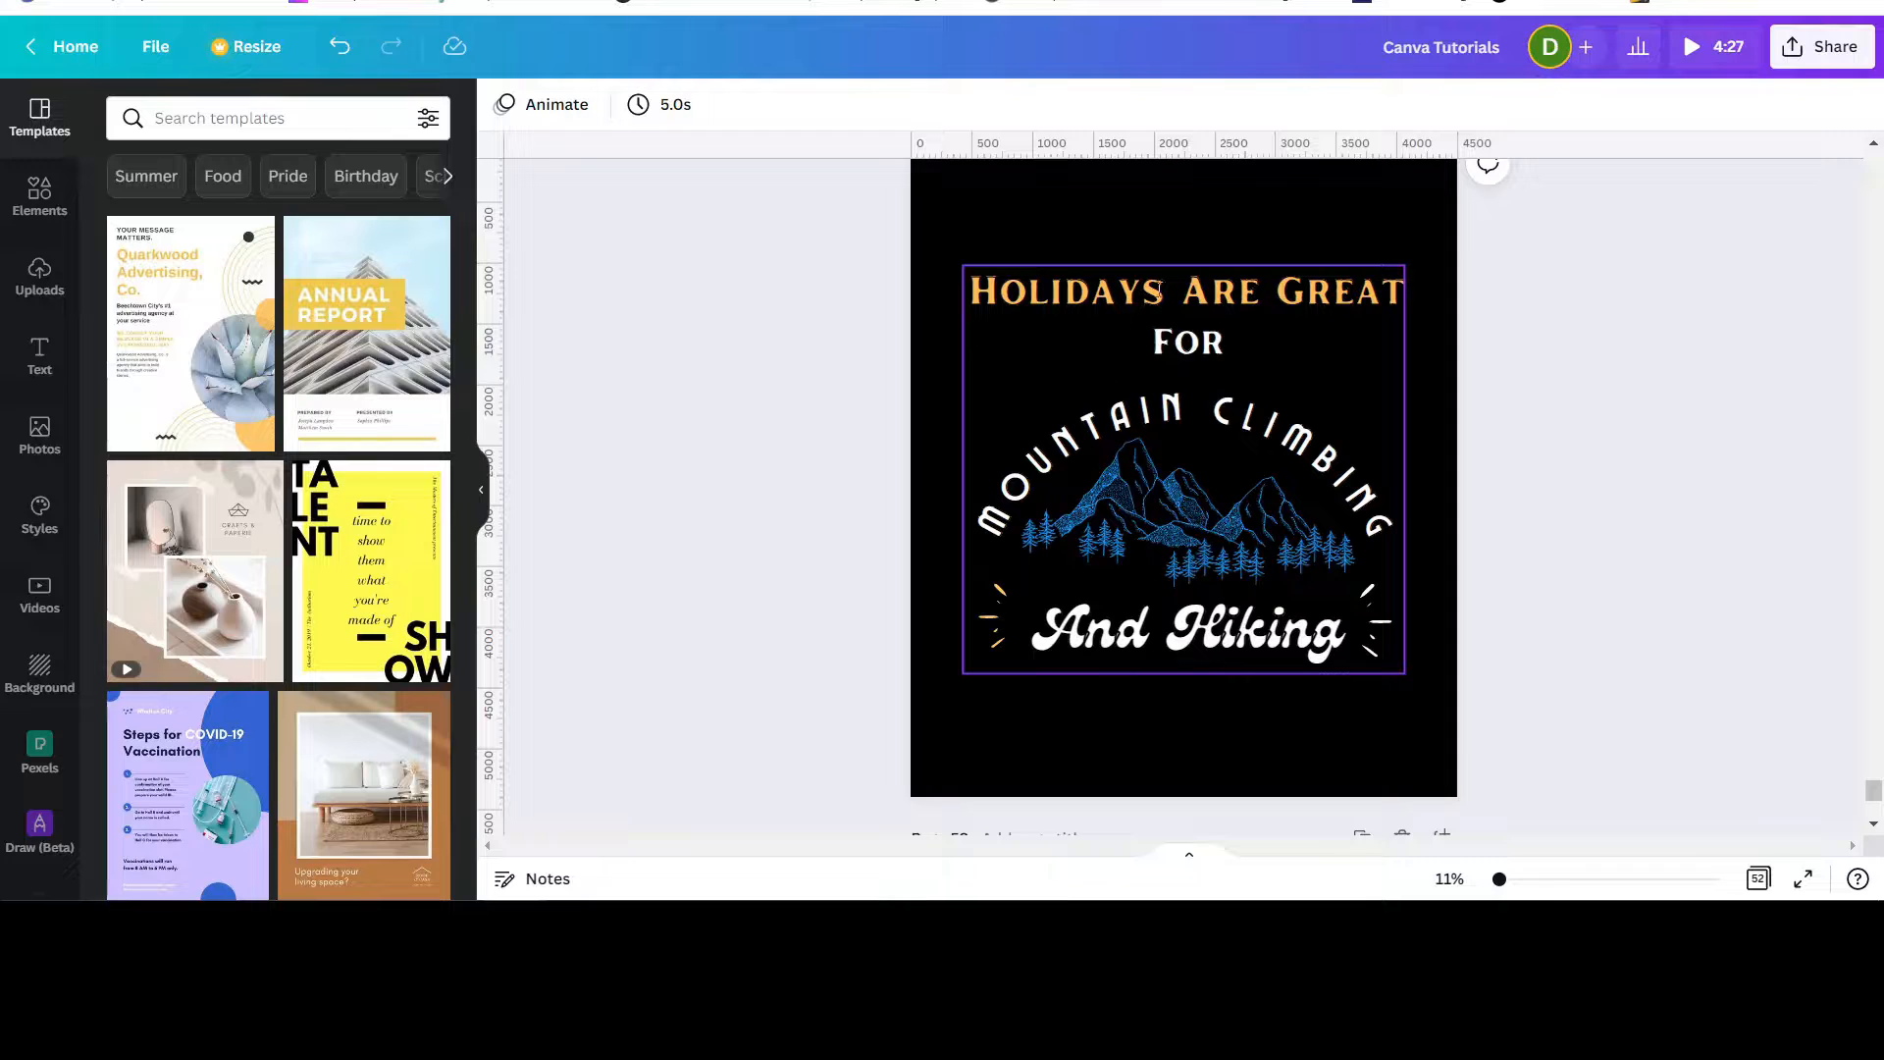
scroll(1426, 429, "up", 5)
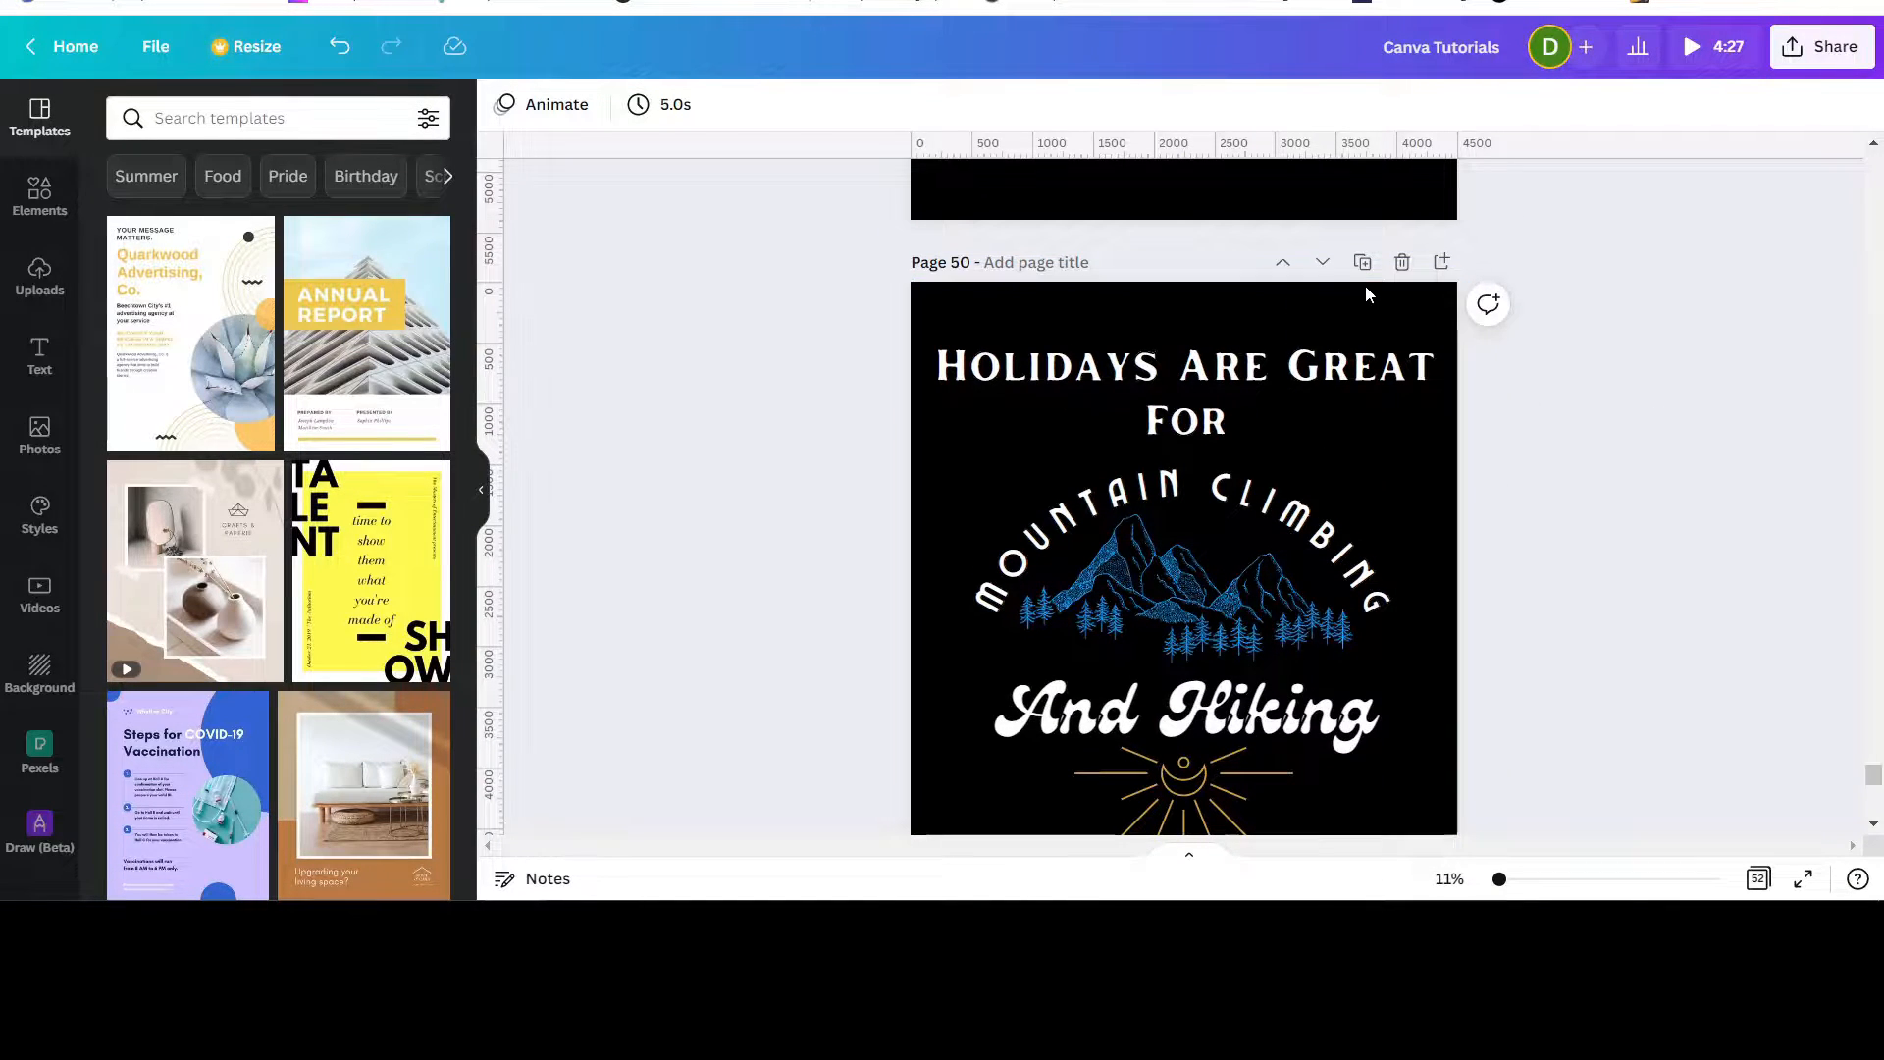
left_click(1440, 263)
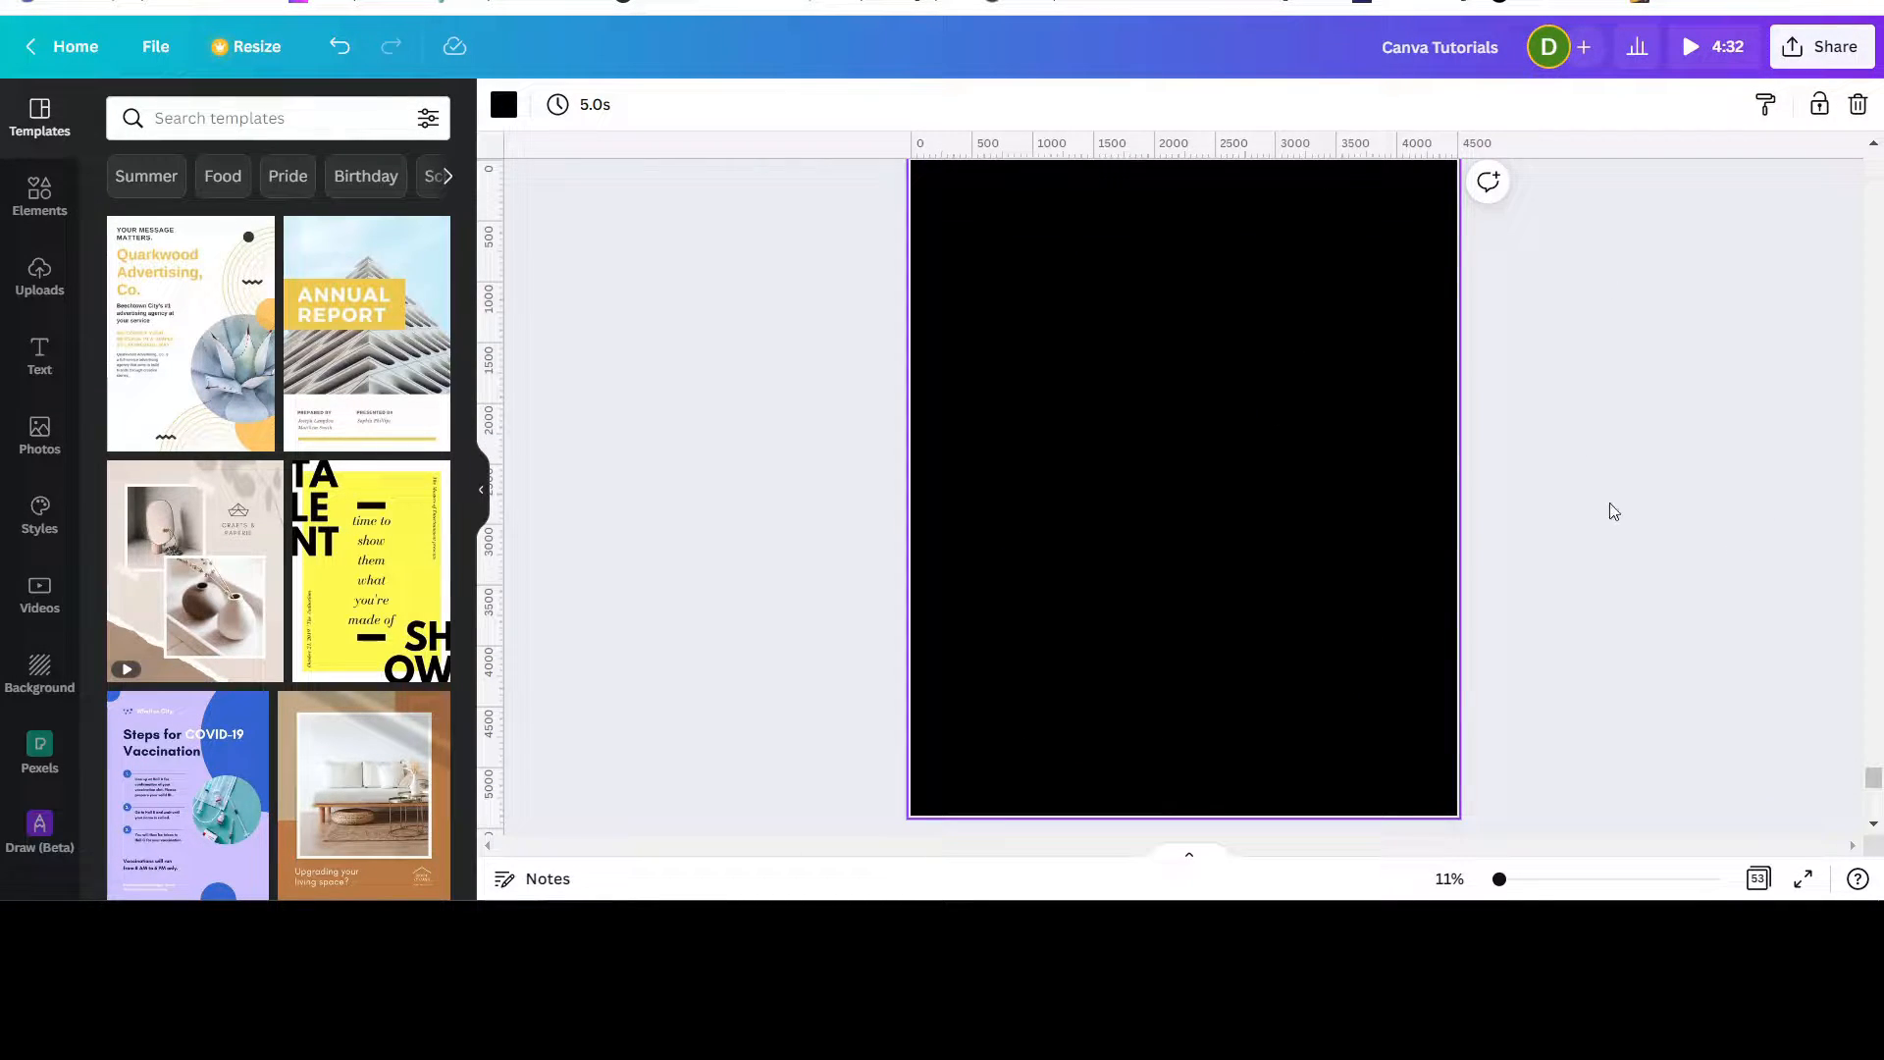
scroll(1609, 511, "up", 10)
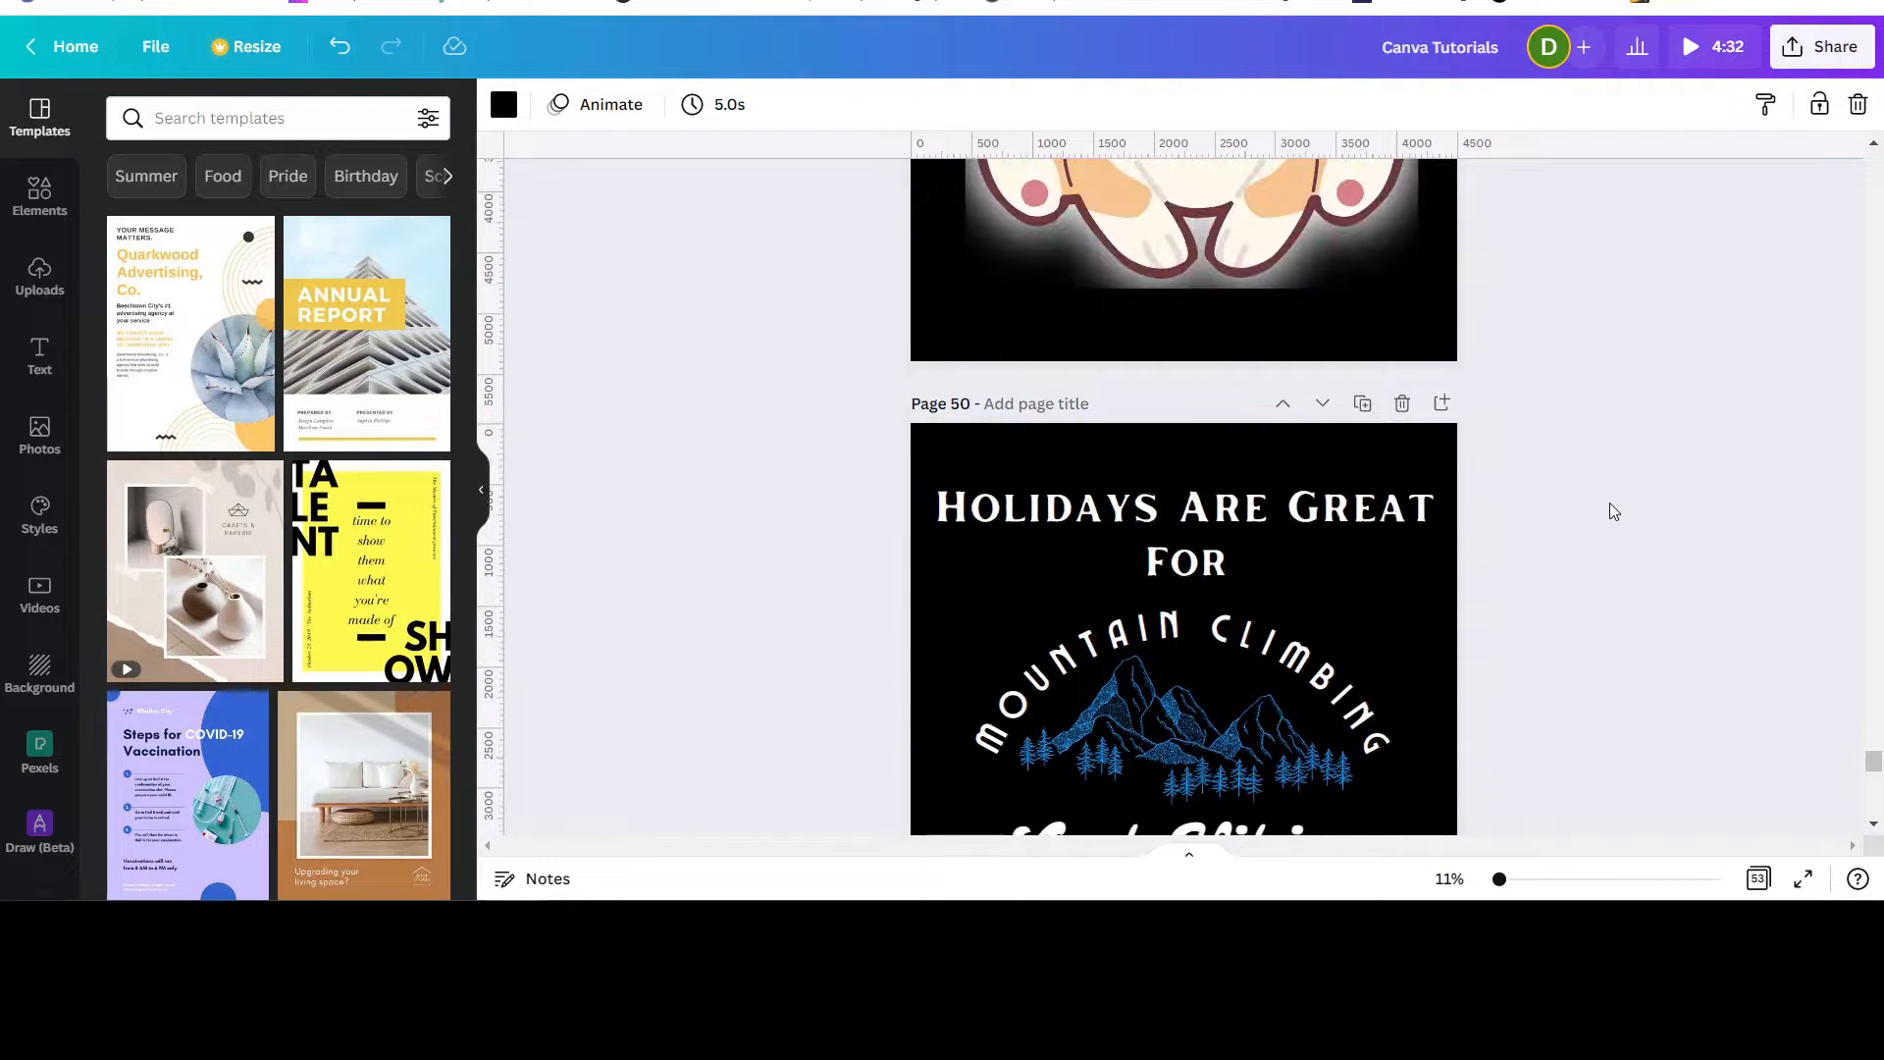
scroll(1609, 511, "down", 3)
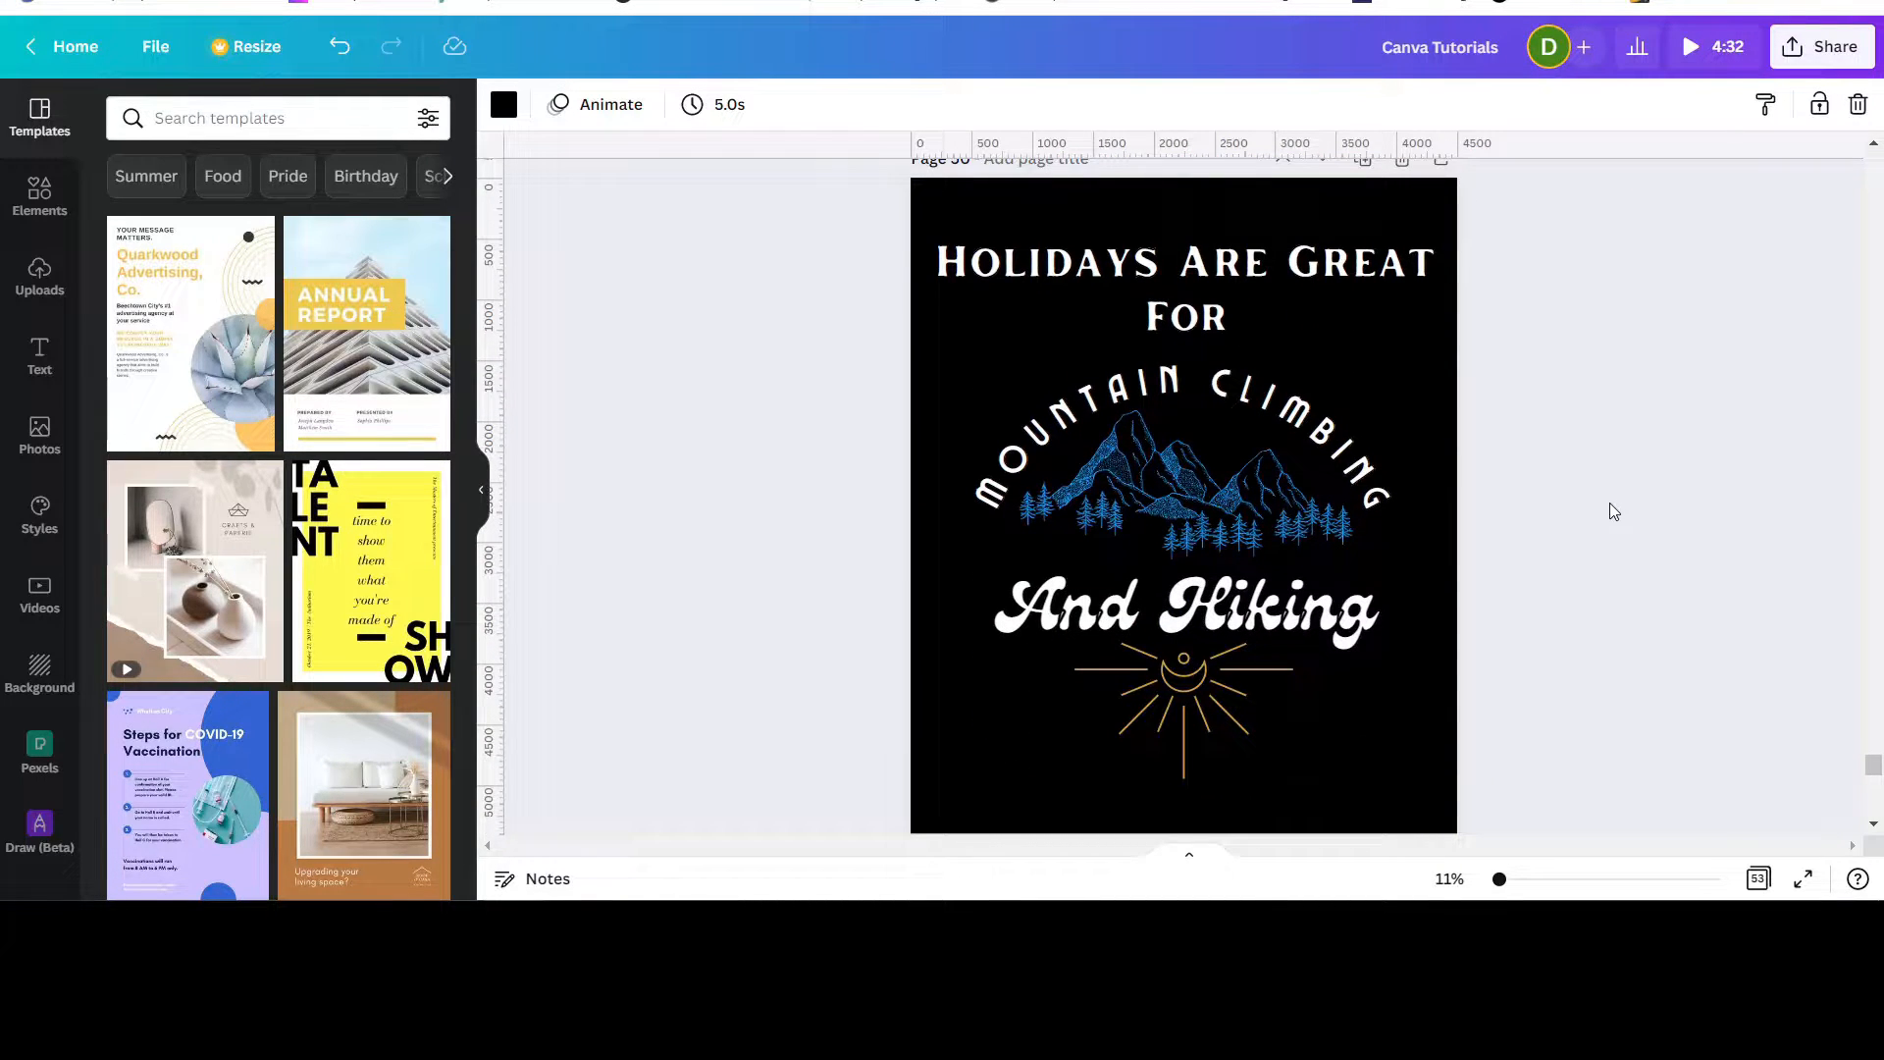
scroll(1609, 511, "down", 5)
scroll(1609, 510, "down", 3)
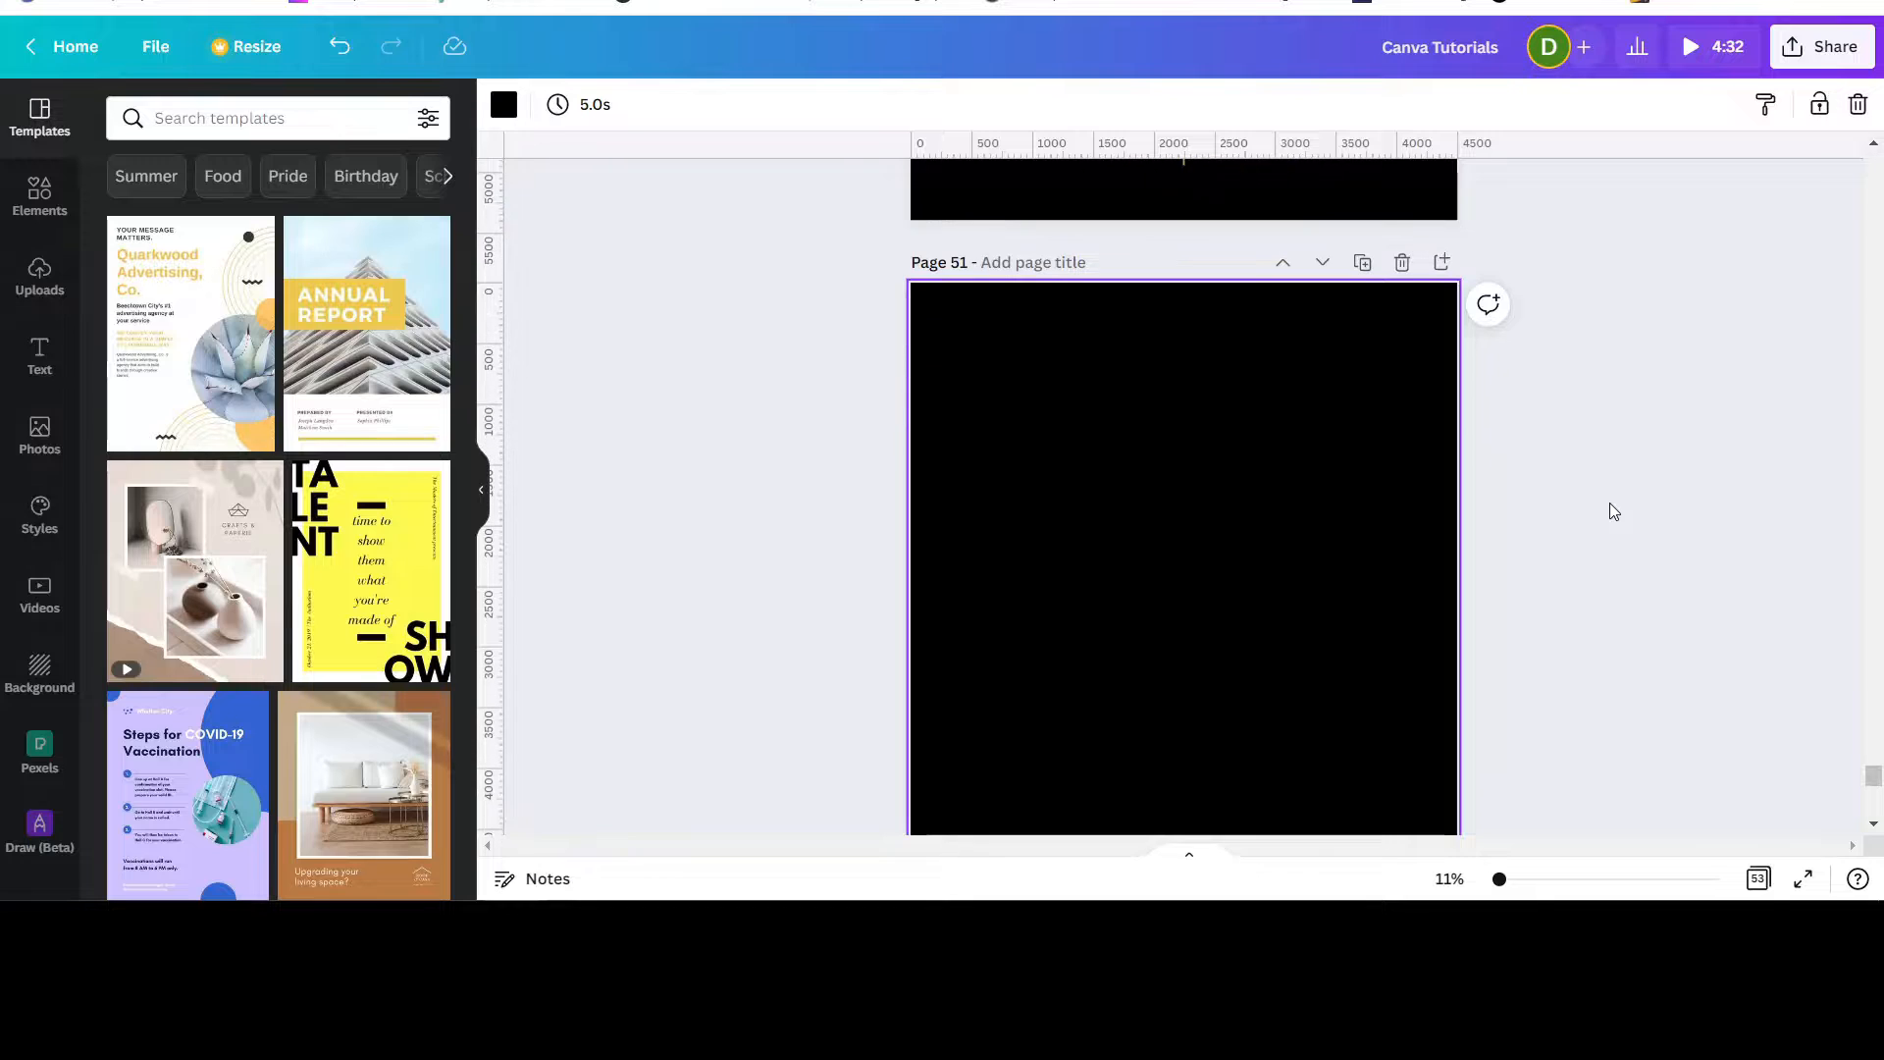
Step: Add a heading reading "Holidays Are Great" to the new page 51 and move it to the upper part of the page
left_click(39, 355)
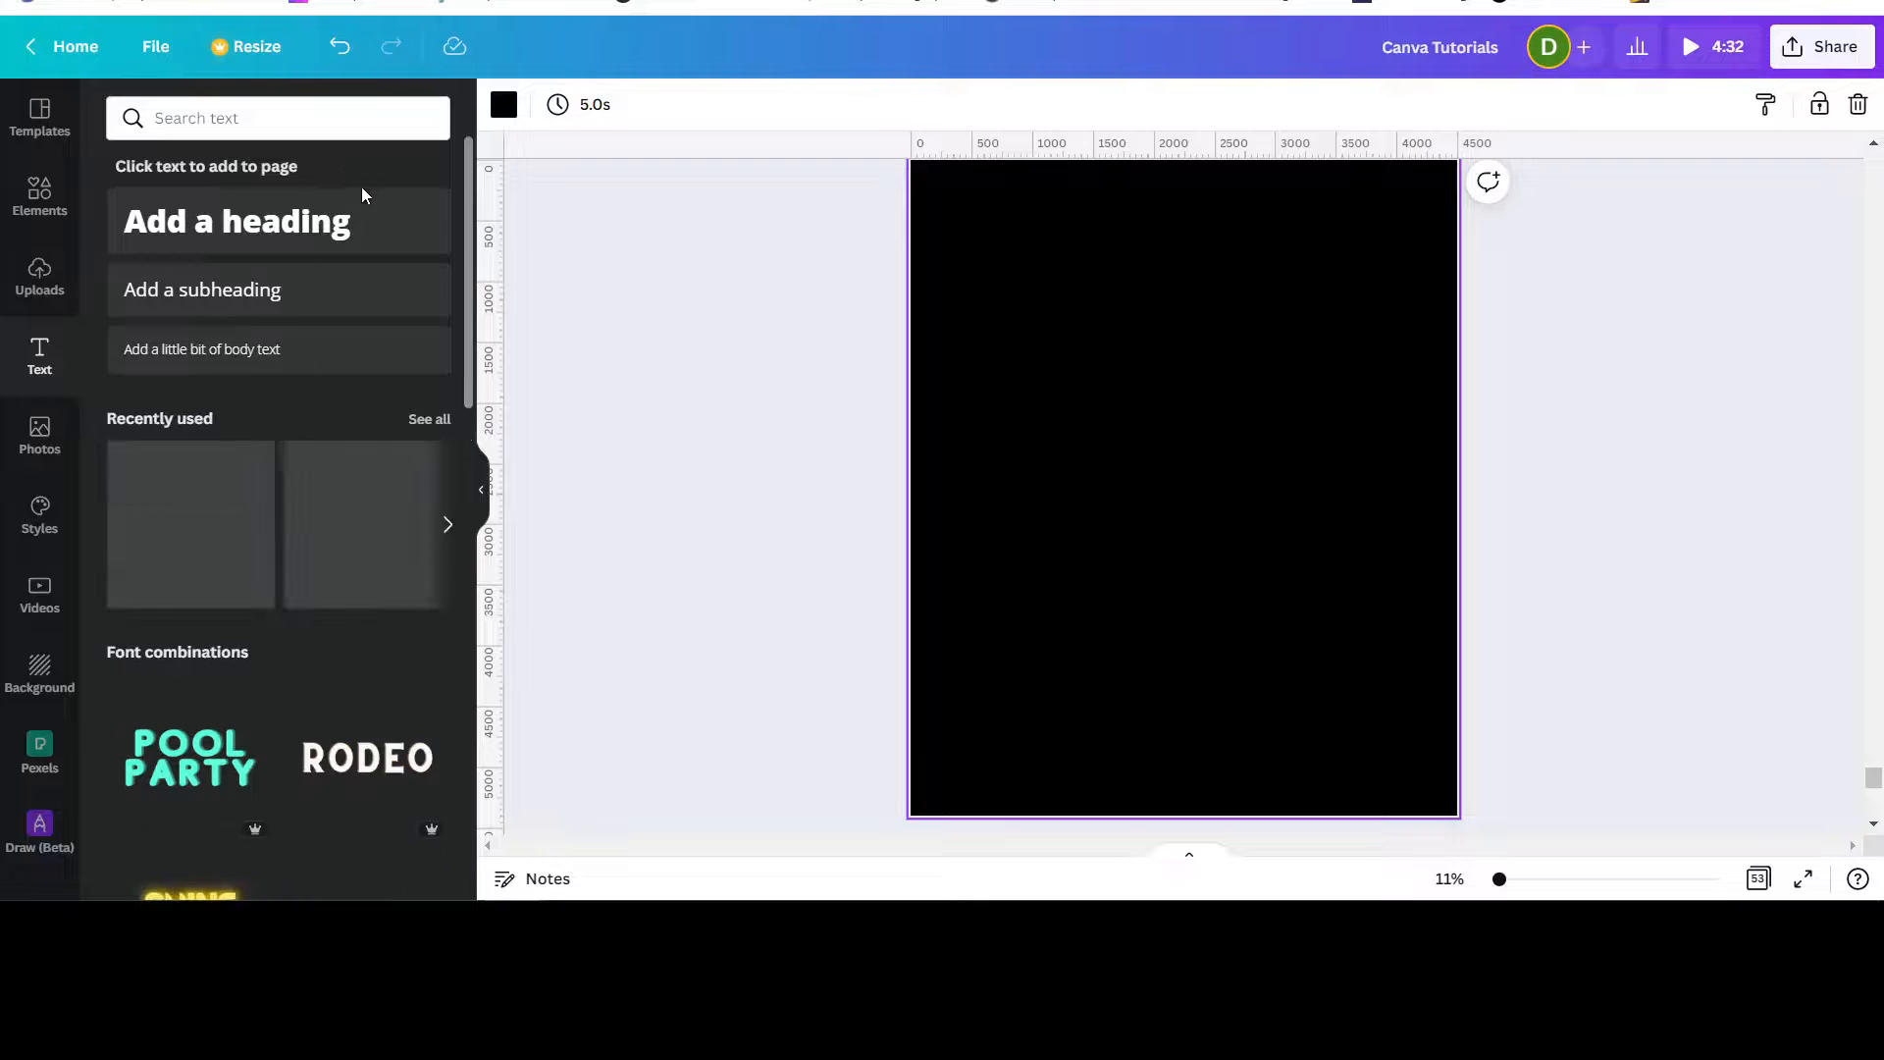
left_click(311, 225)
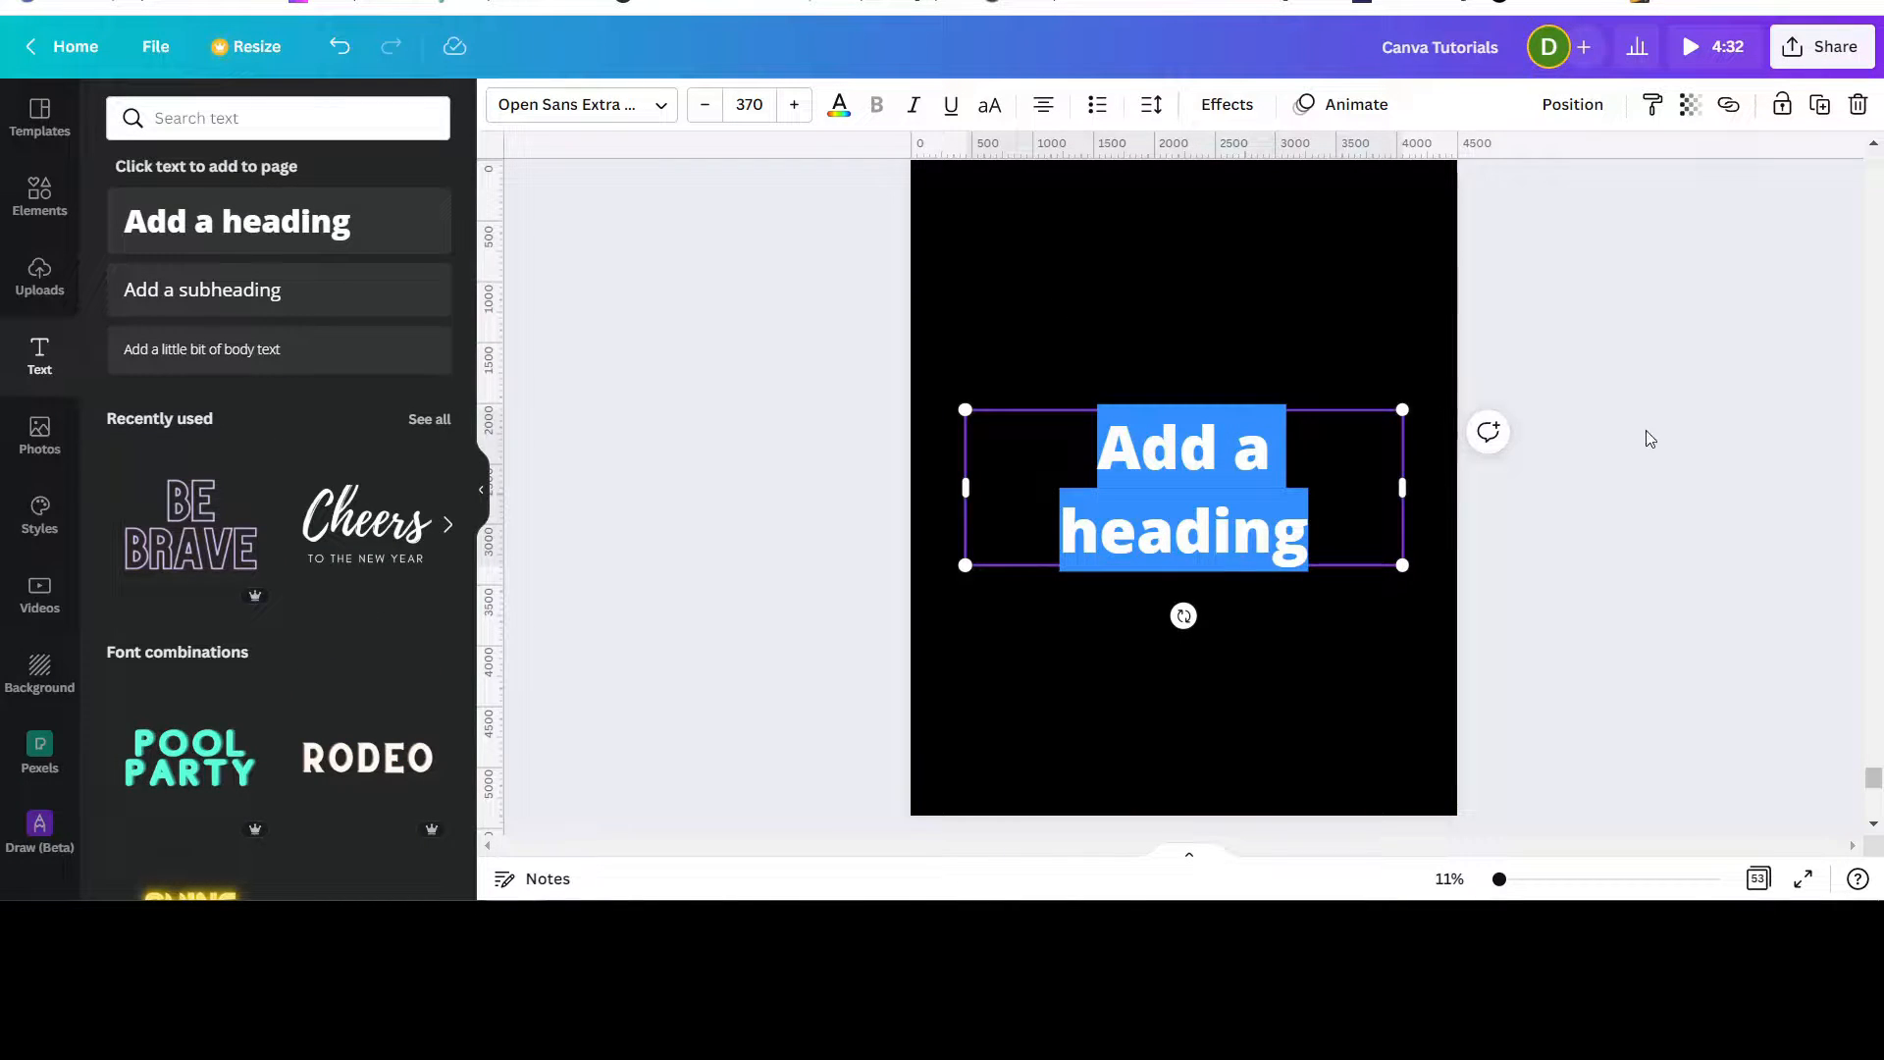
scroll(1610, 503, "up", 15)
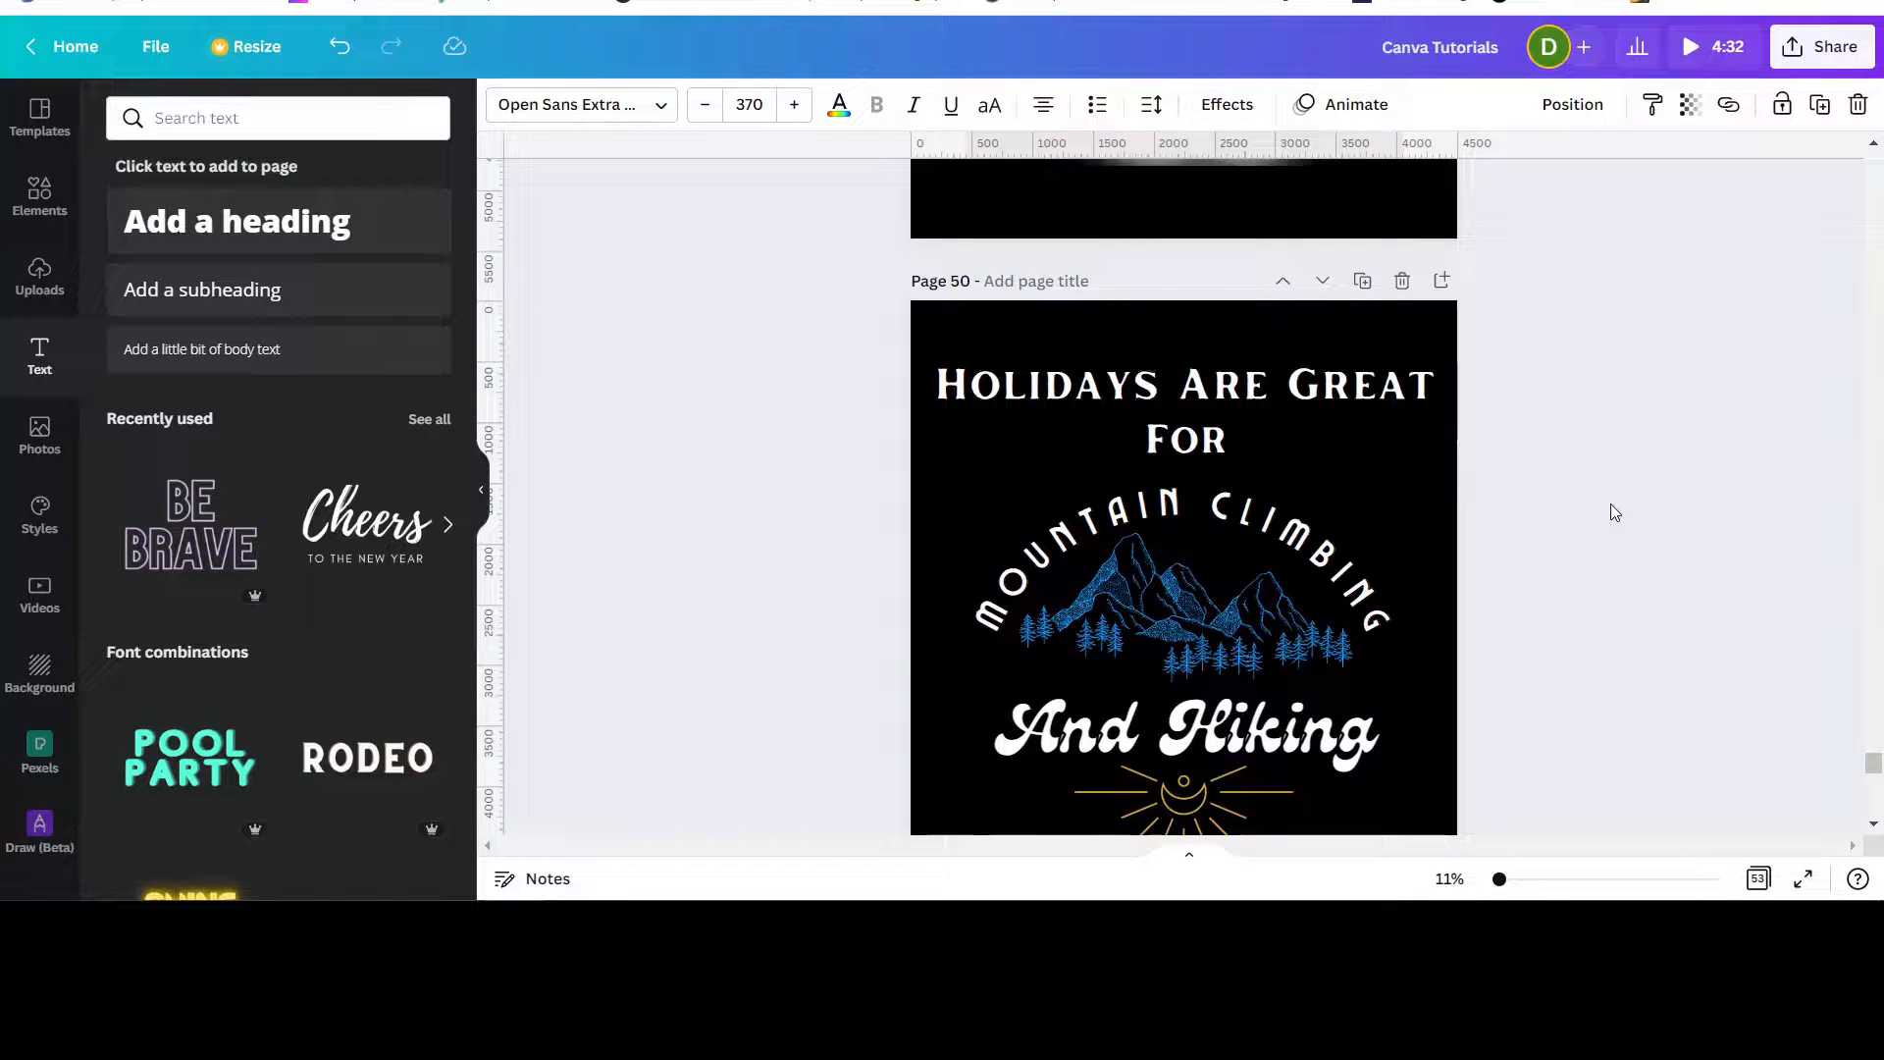
scroll(1610, 503, "down", 10)
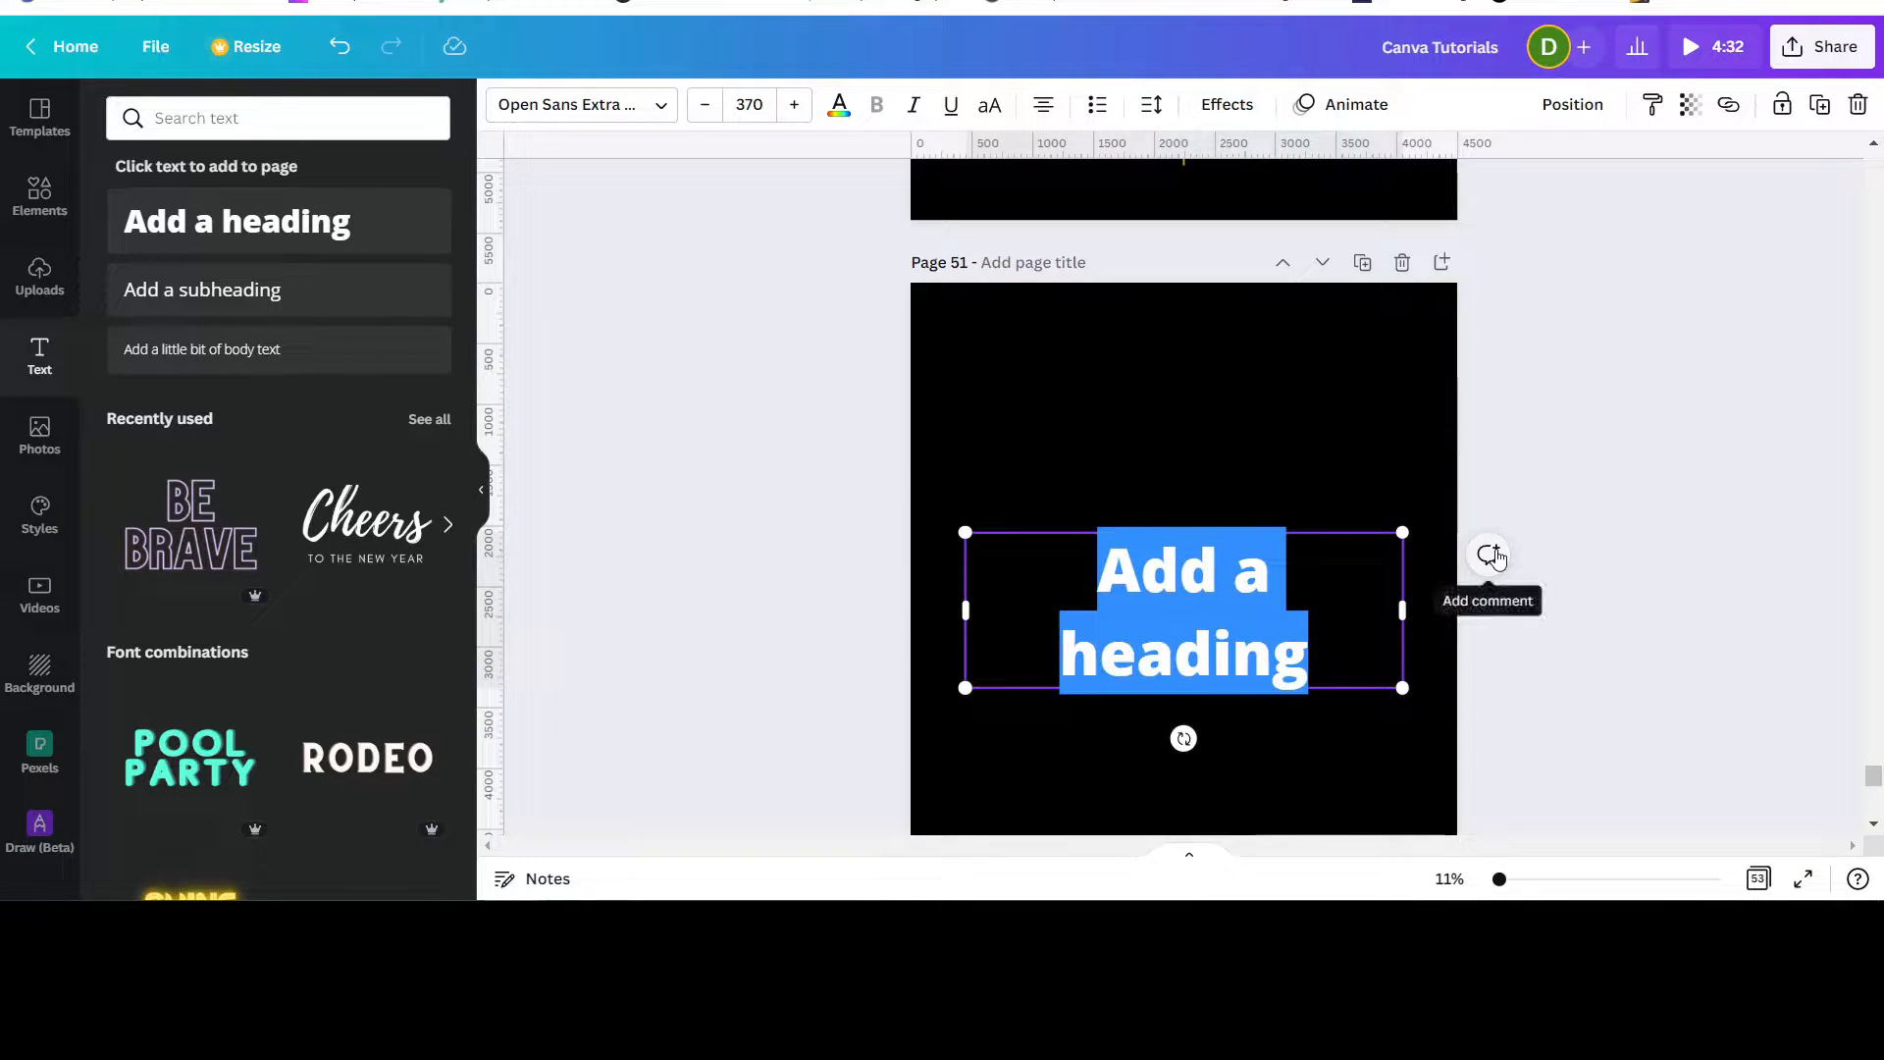
type("Holiday")
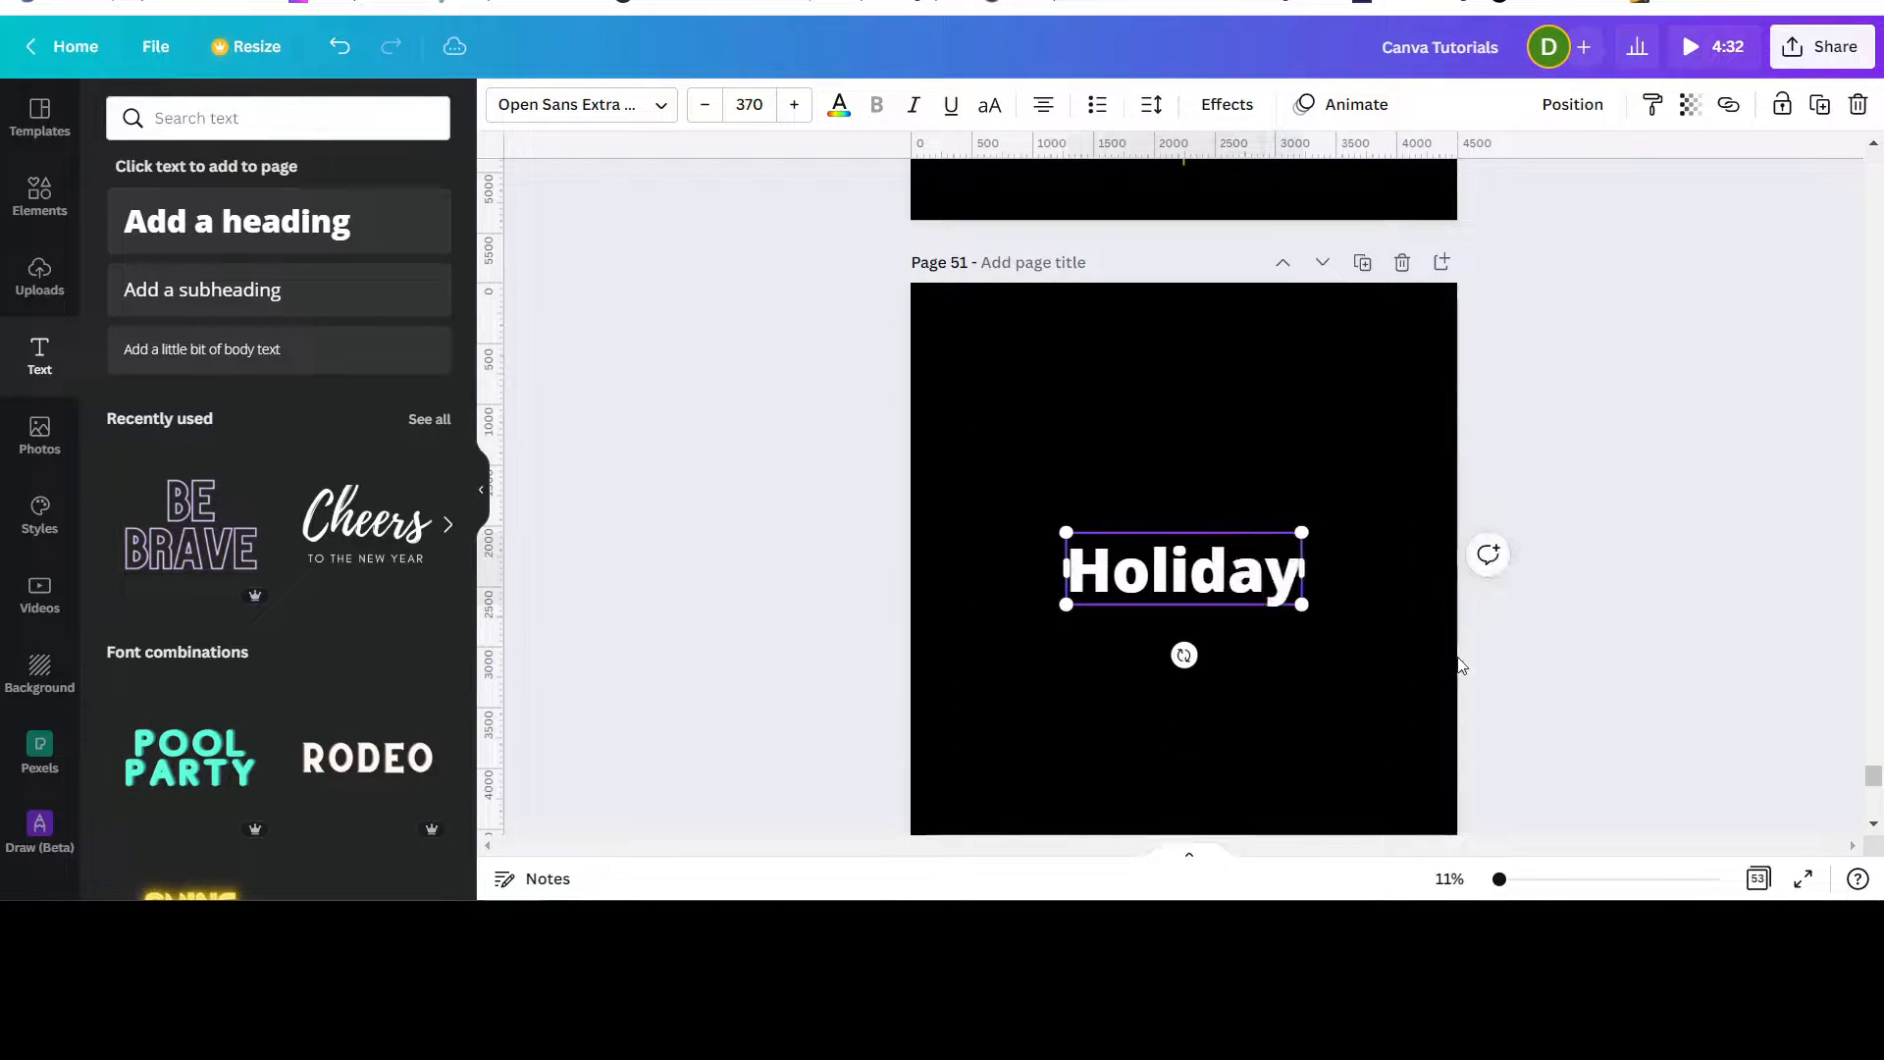
type("s A")
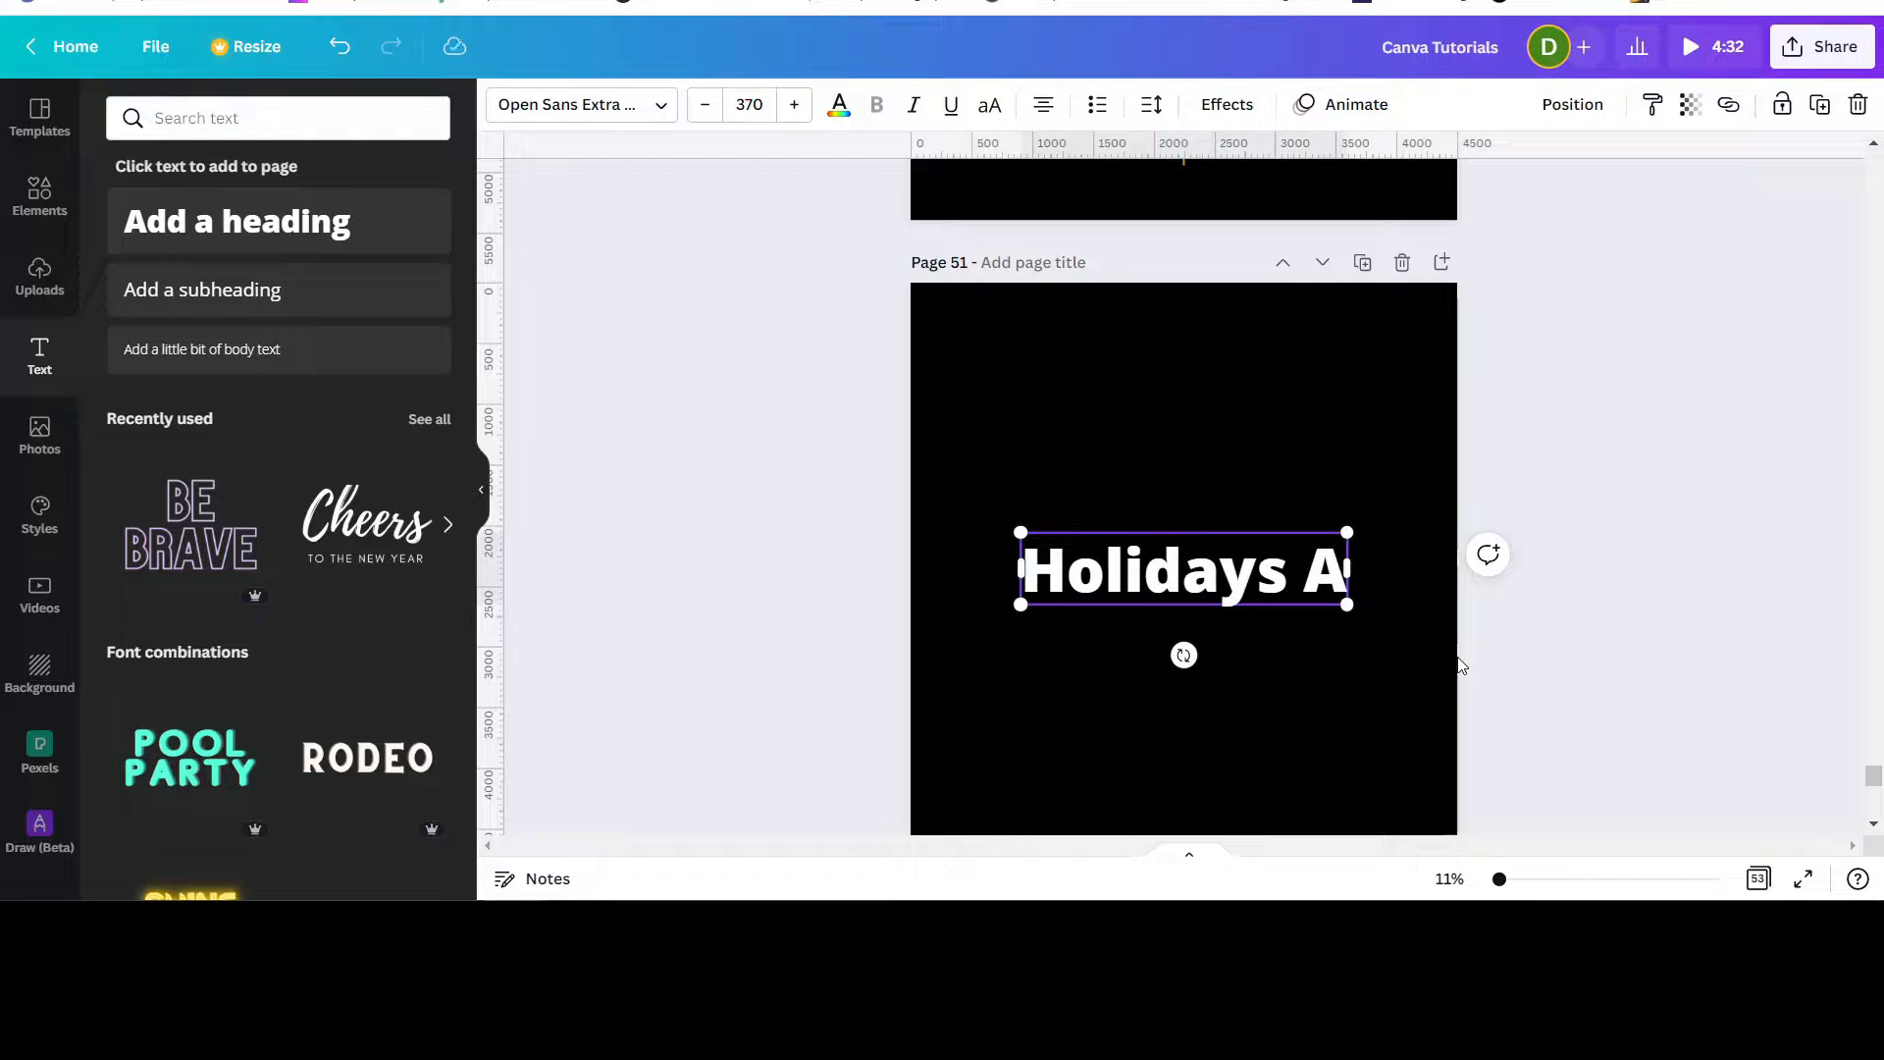
type("re Great")
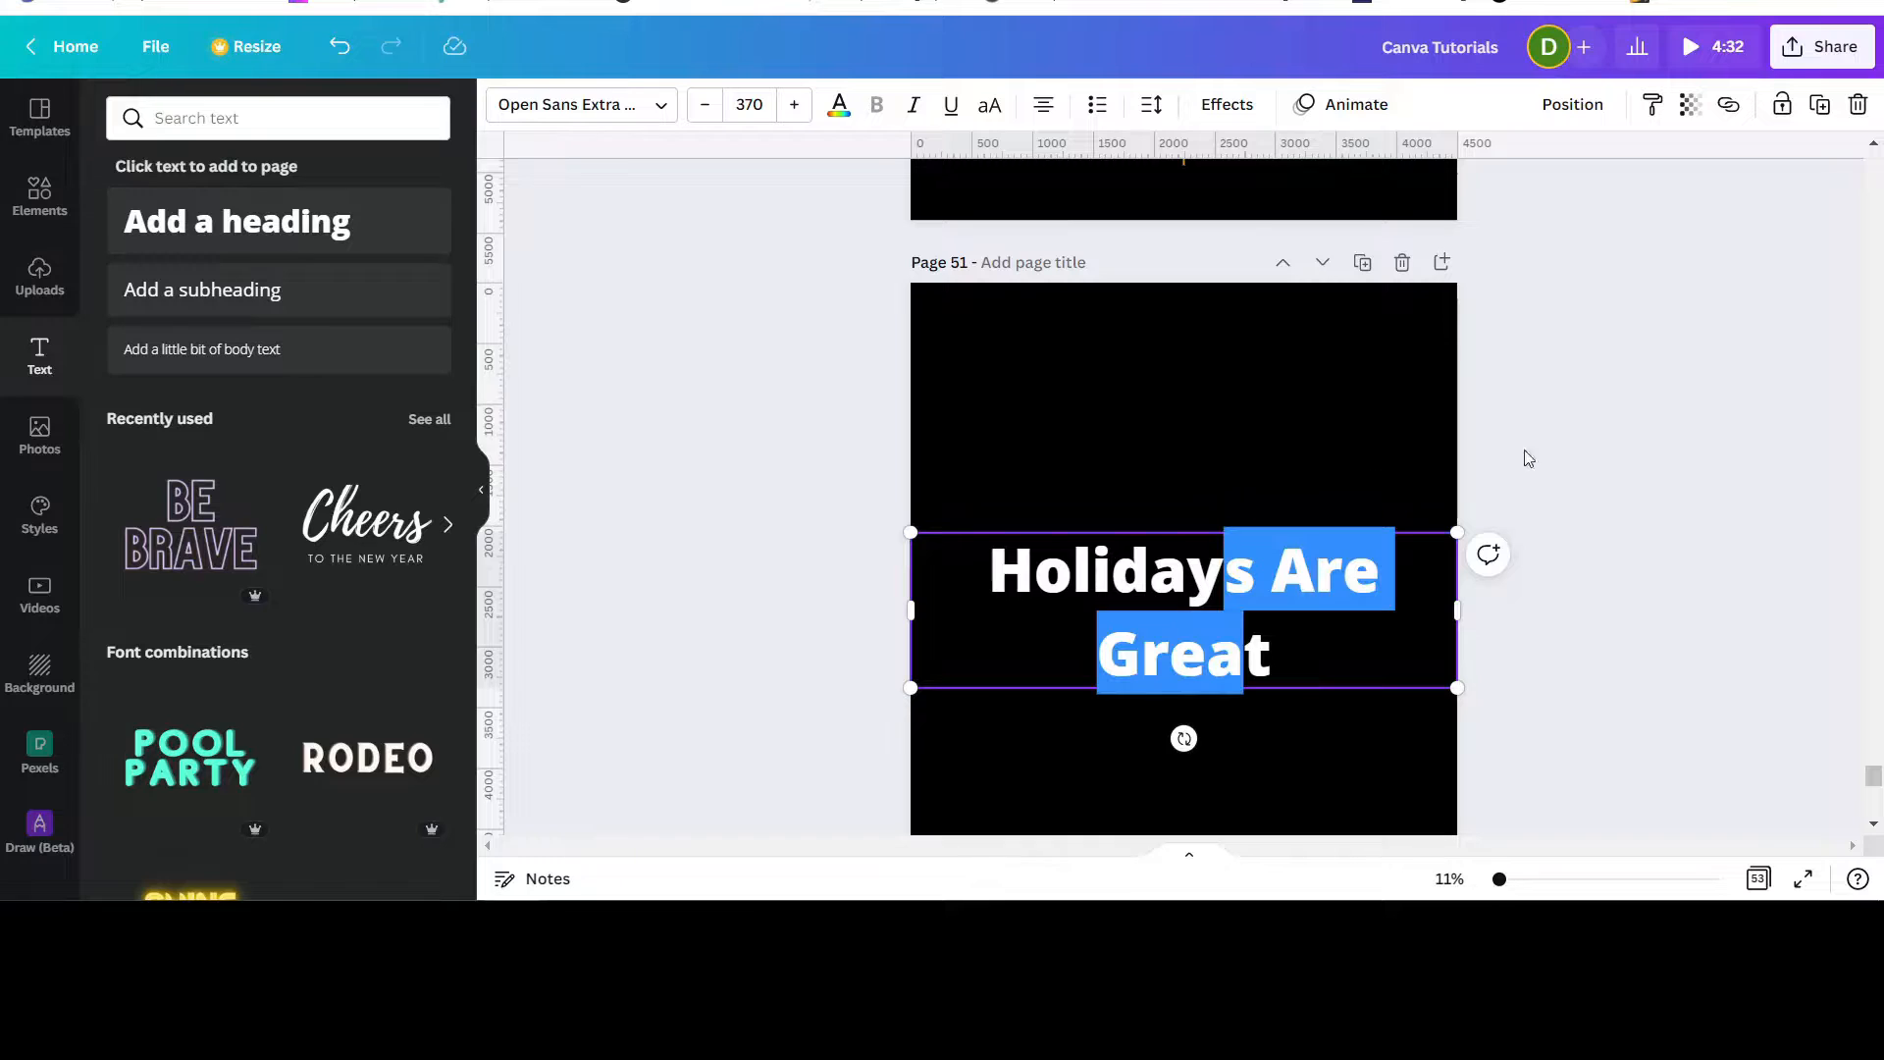
left_click(1552, 469)
left_click_drag(1191, 608, 1199, 414)
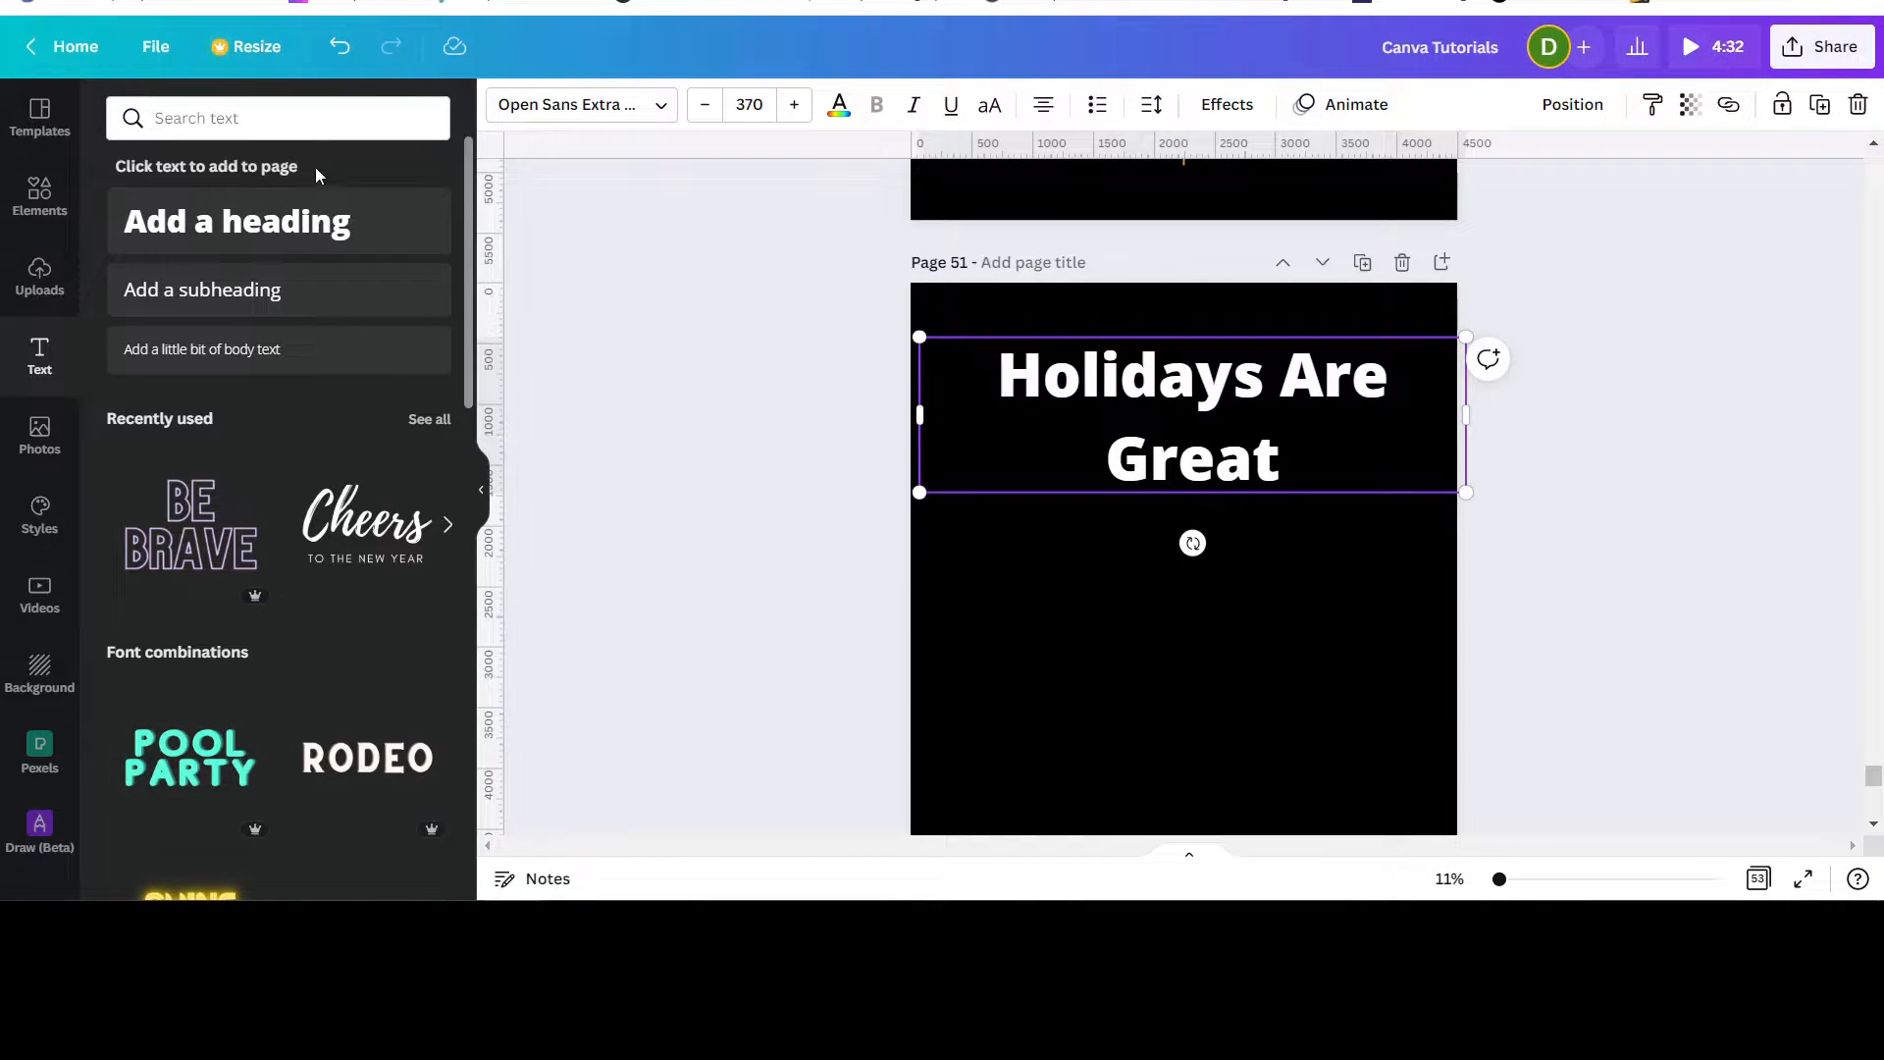
Step: Add a separate heading reading "For" beneath the "Holidays Are Great" text
left_click(312, 221)
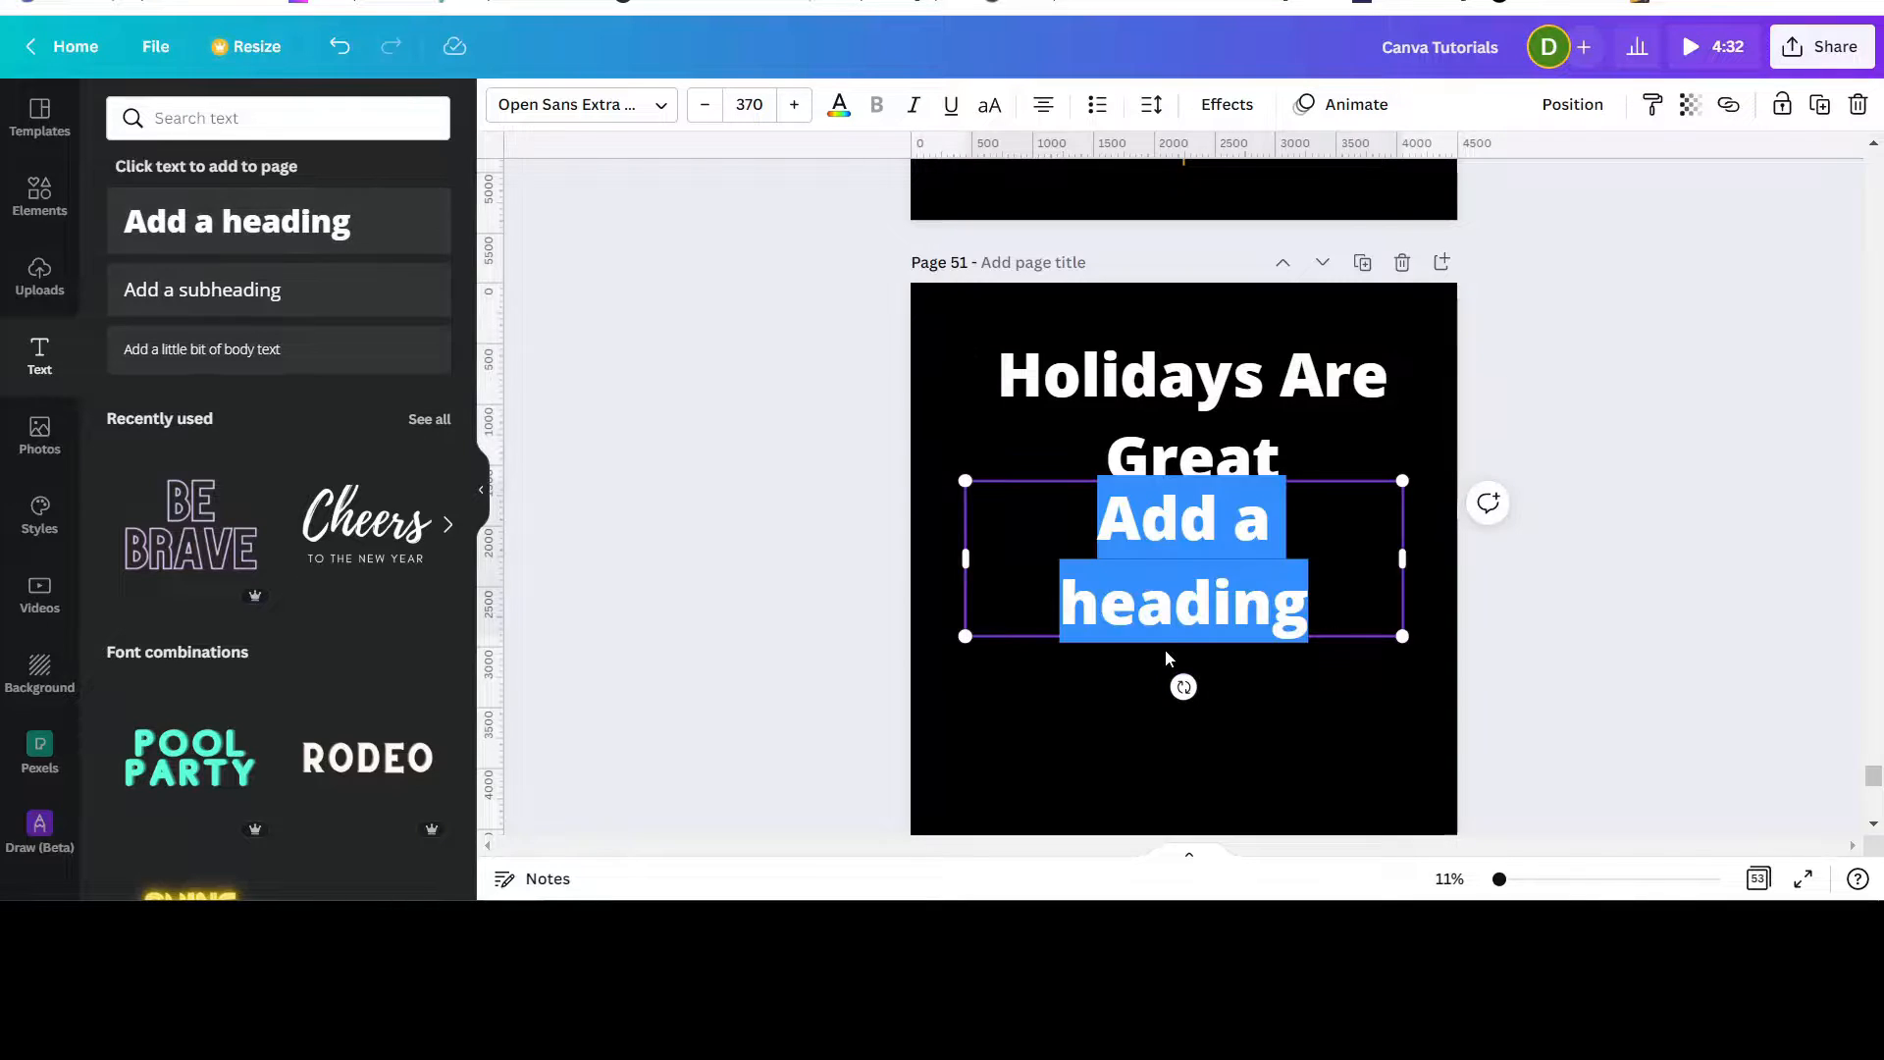
type("For")
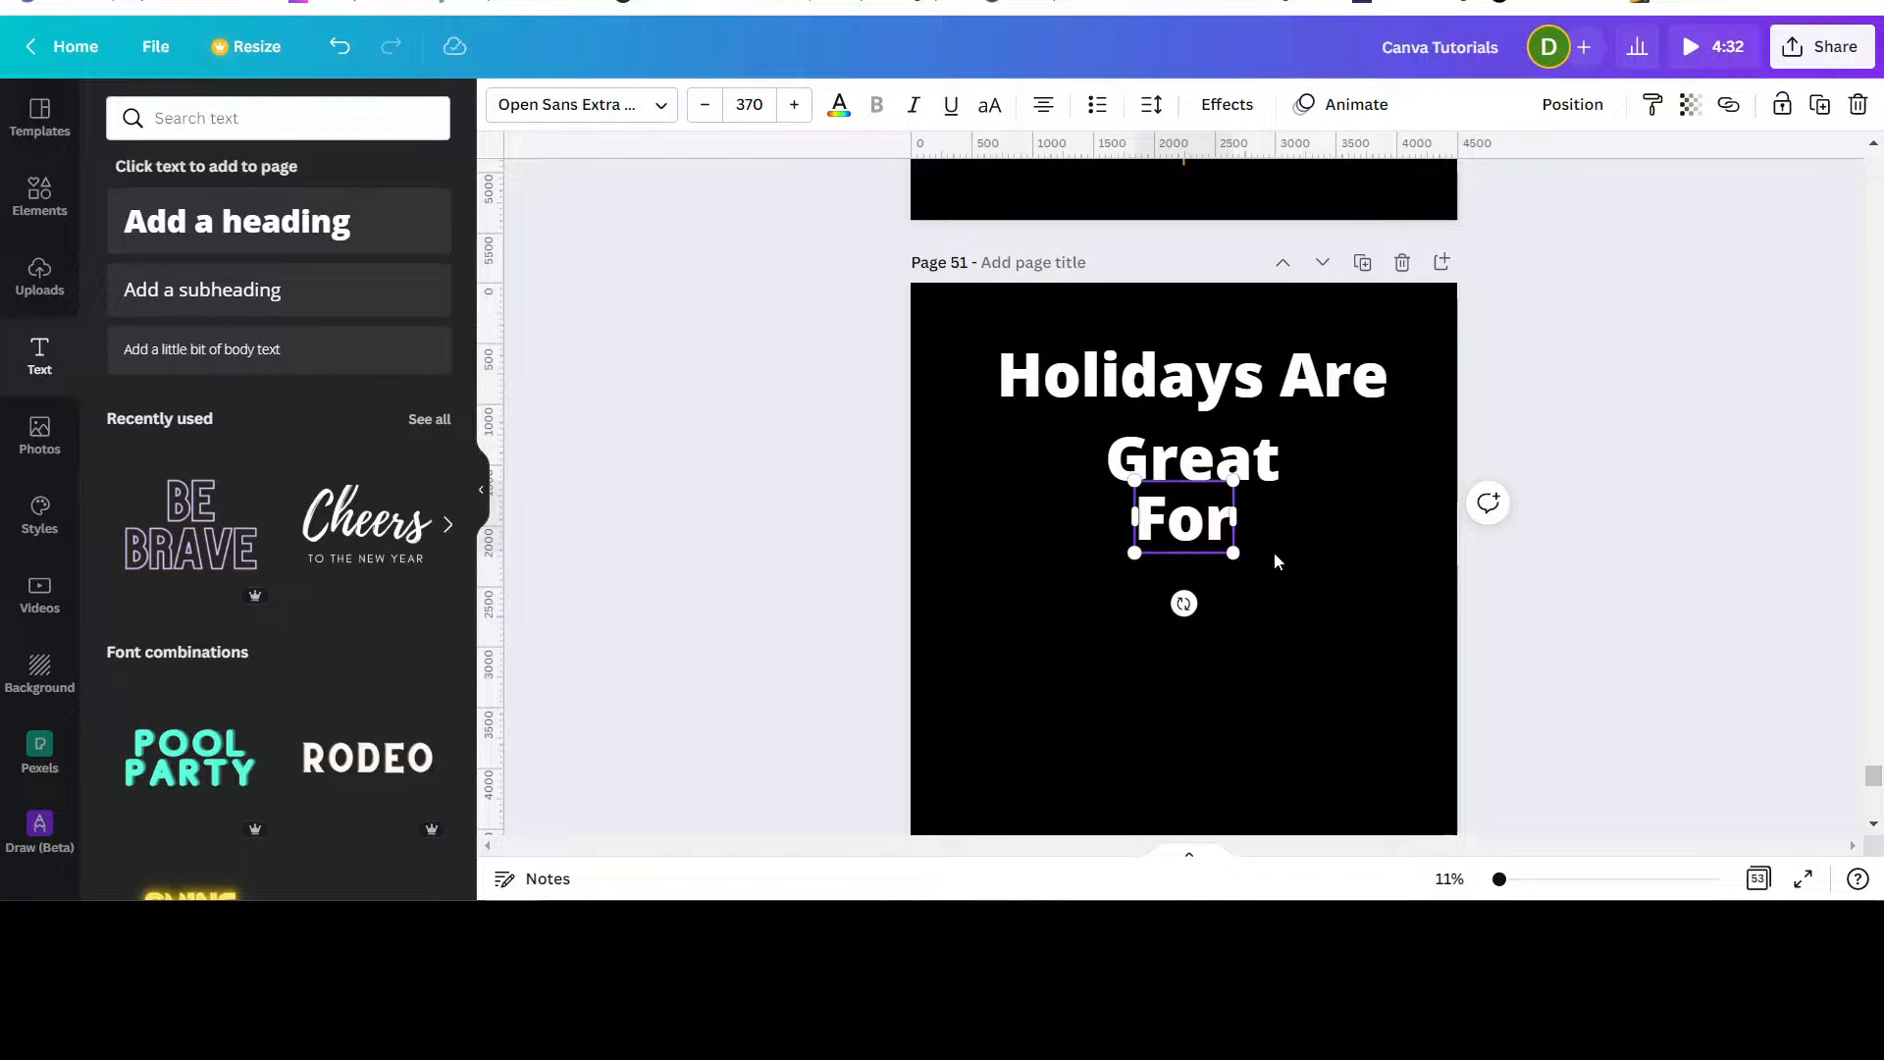
scroll(1418, 251, "up", 8)
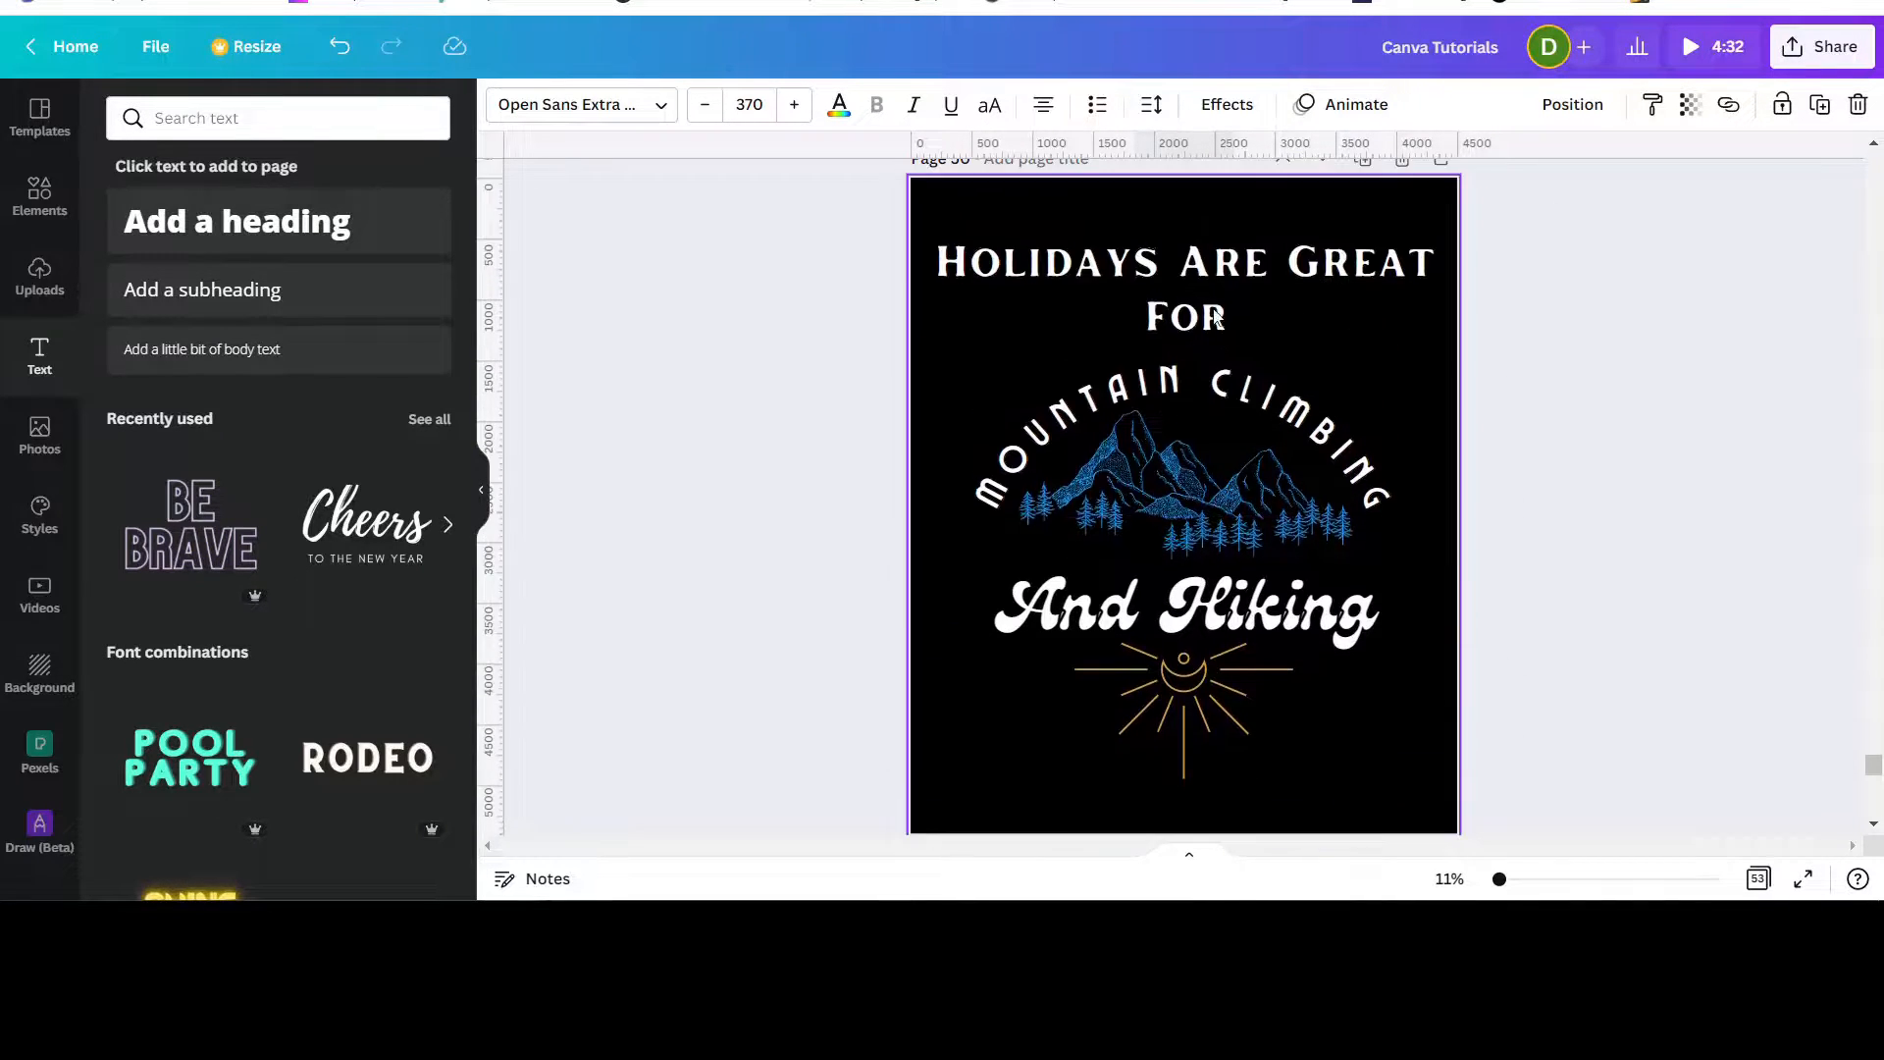
scroll(1397, 581, "down", 8)
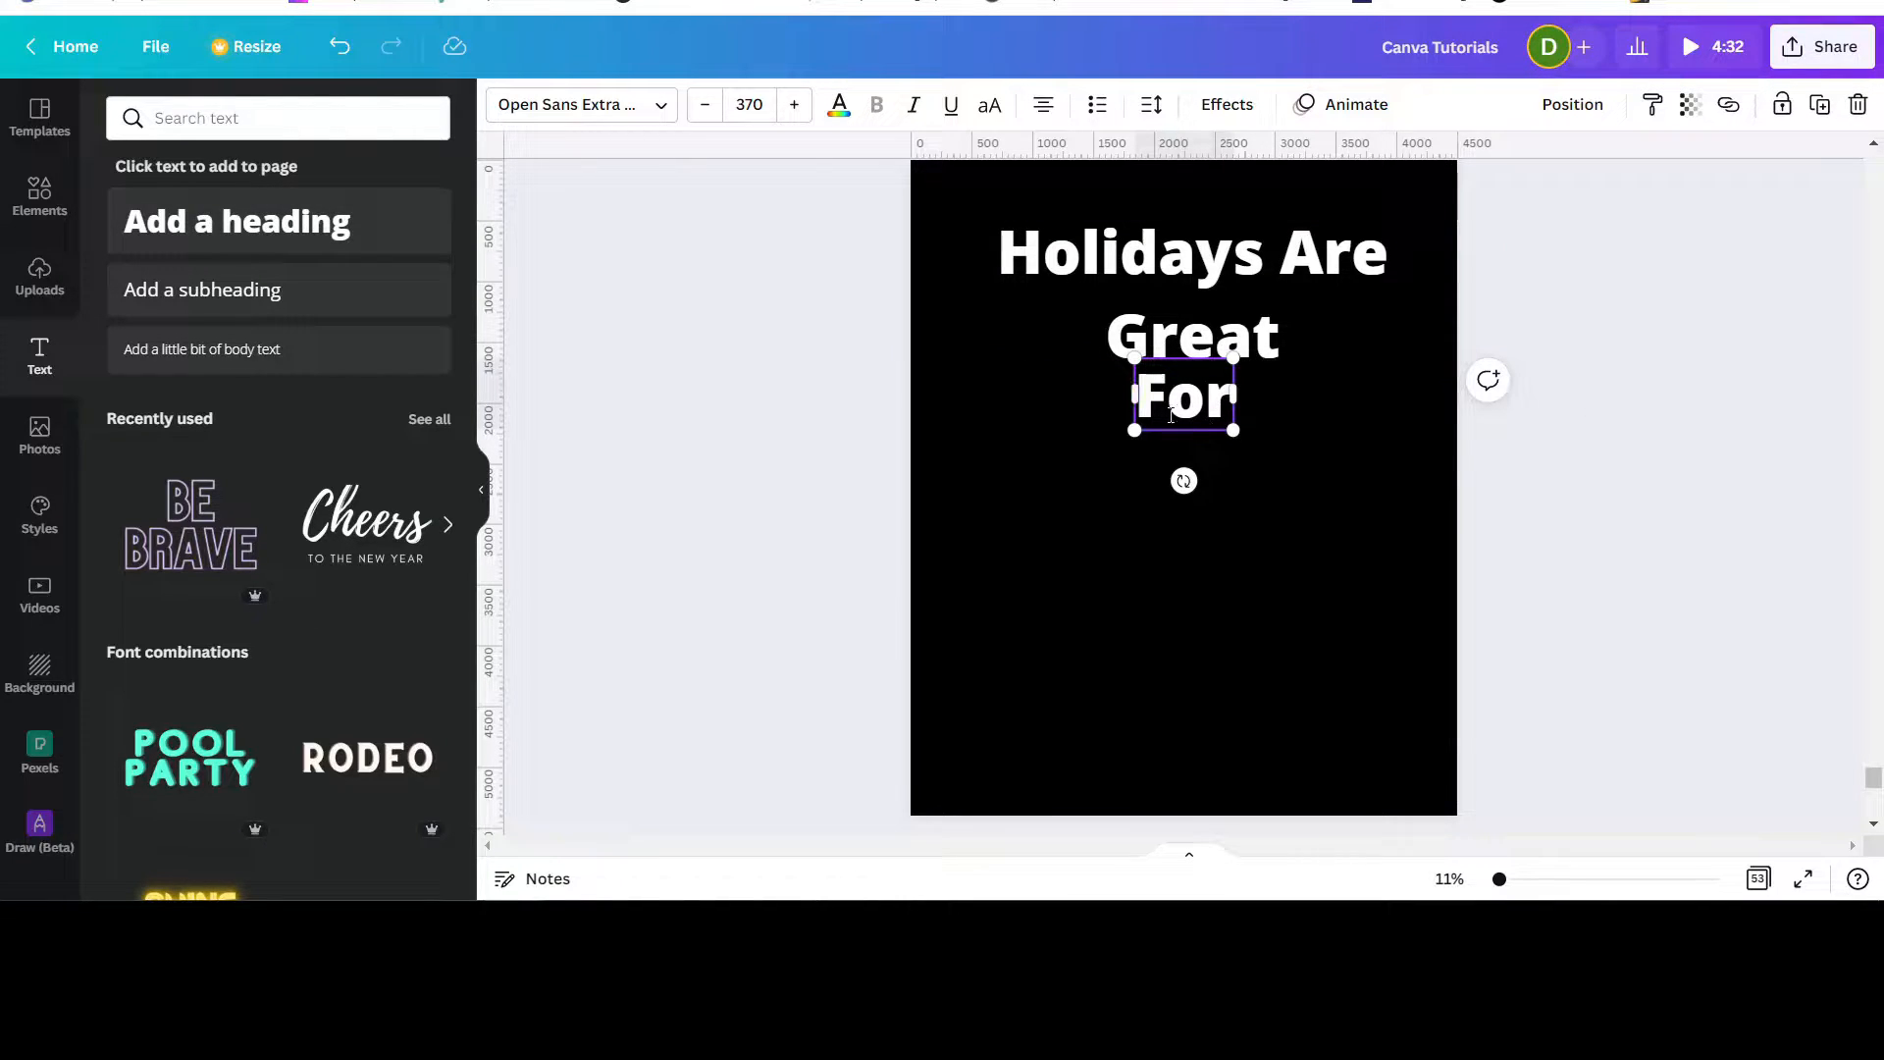
Step: Duplicate the "For" heading, place the copy below it, and change its text to "Mountain Climbing"
left_click(1820, 105)
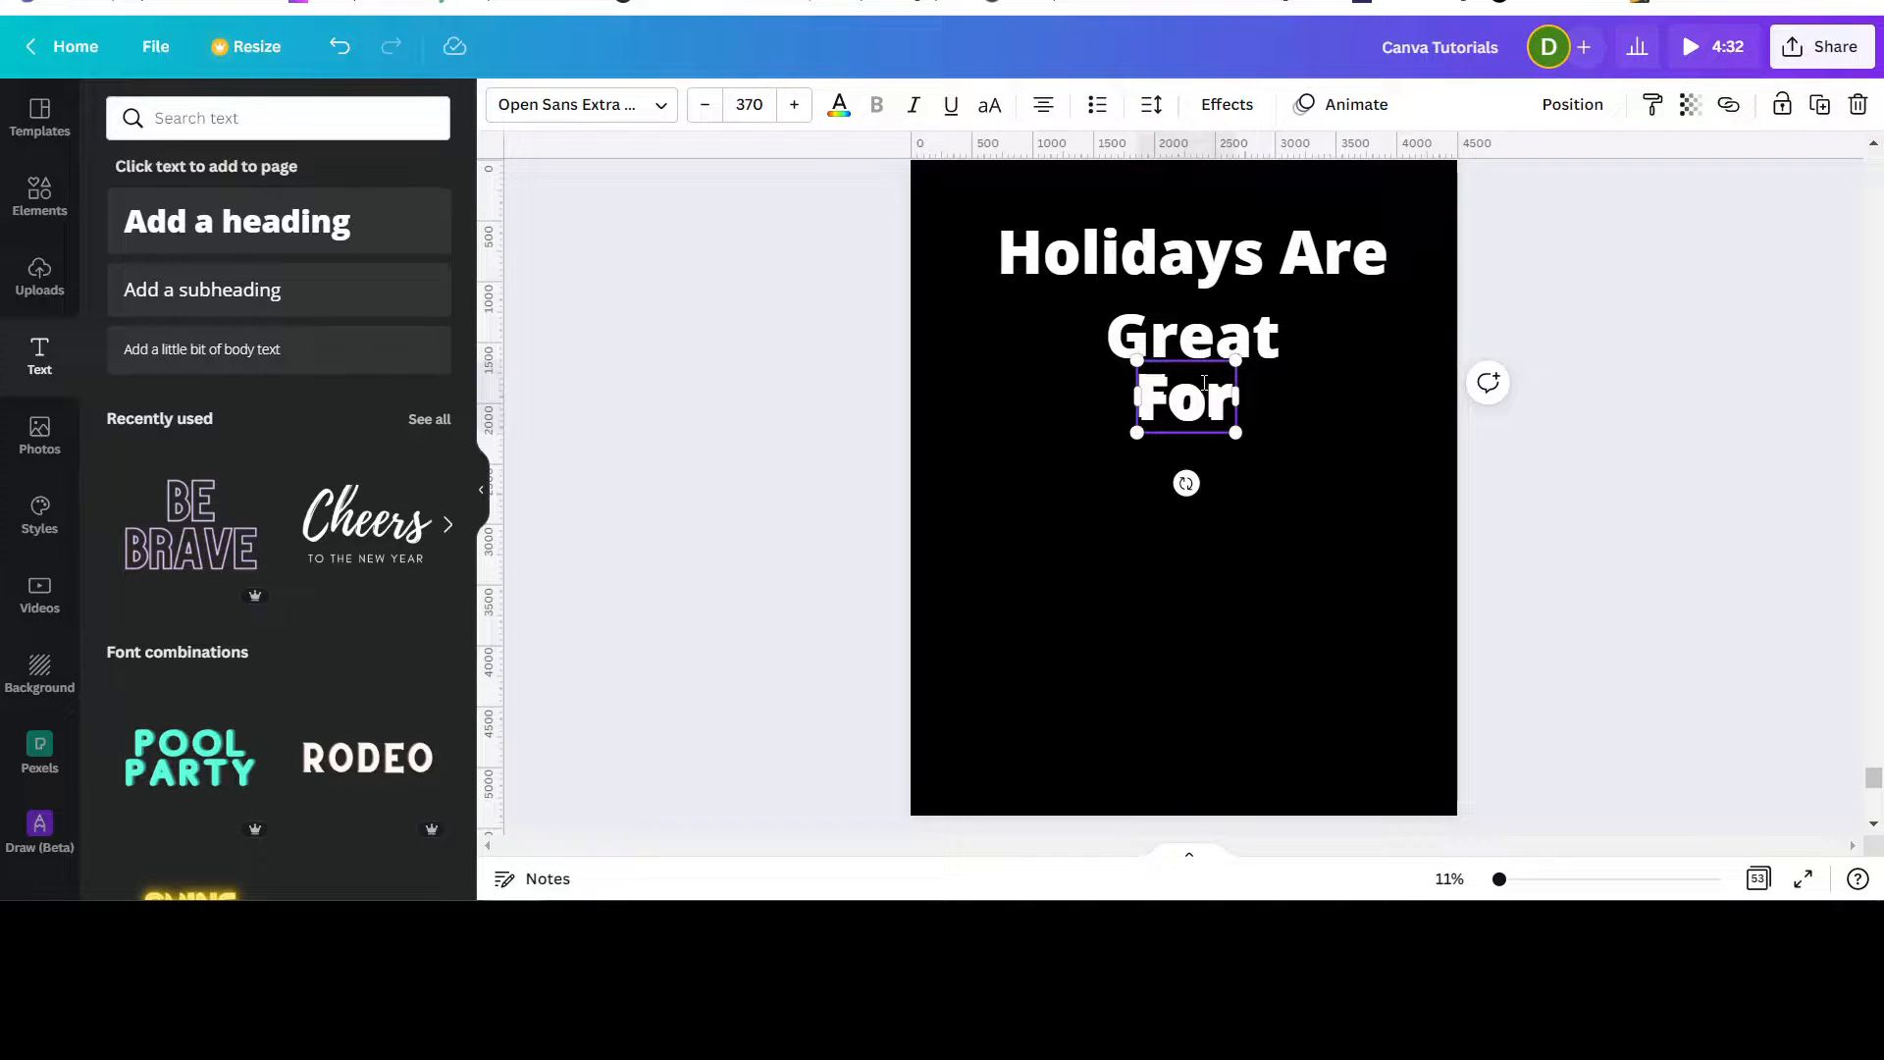
left_click_drag(1204, 382, 1200, 461)
double_click(1198, 482)
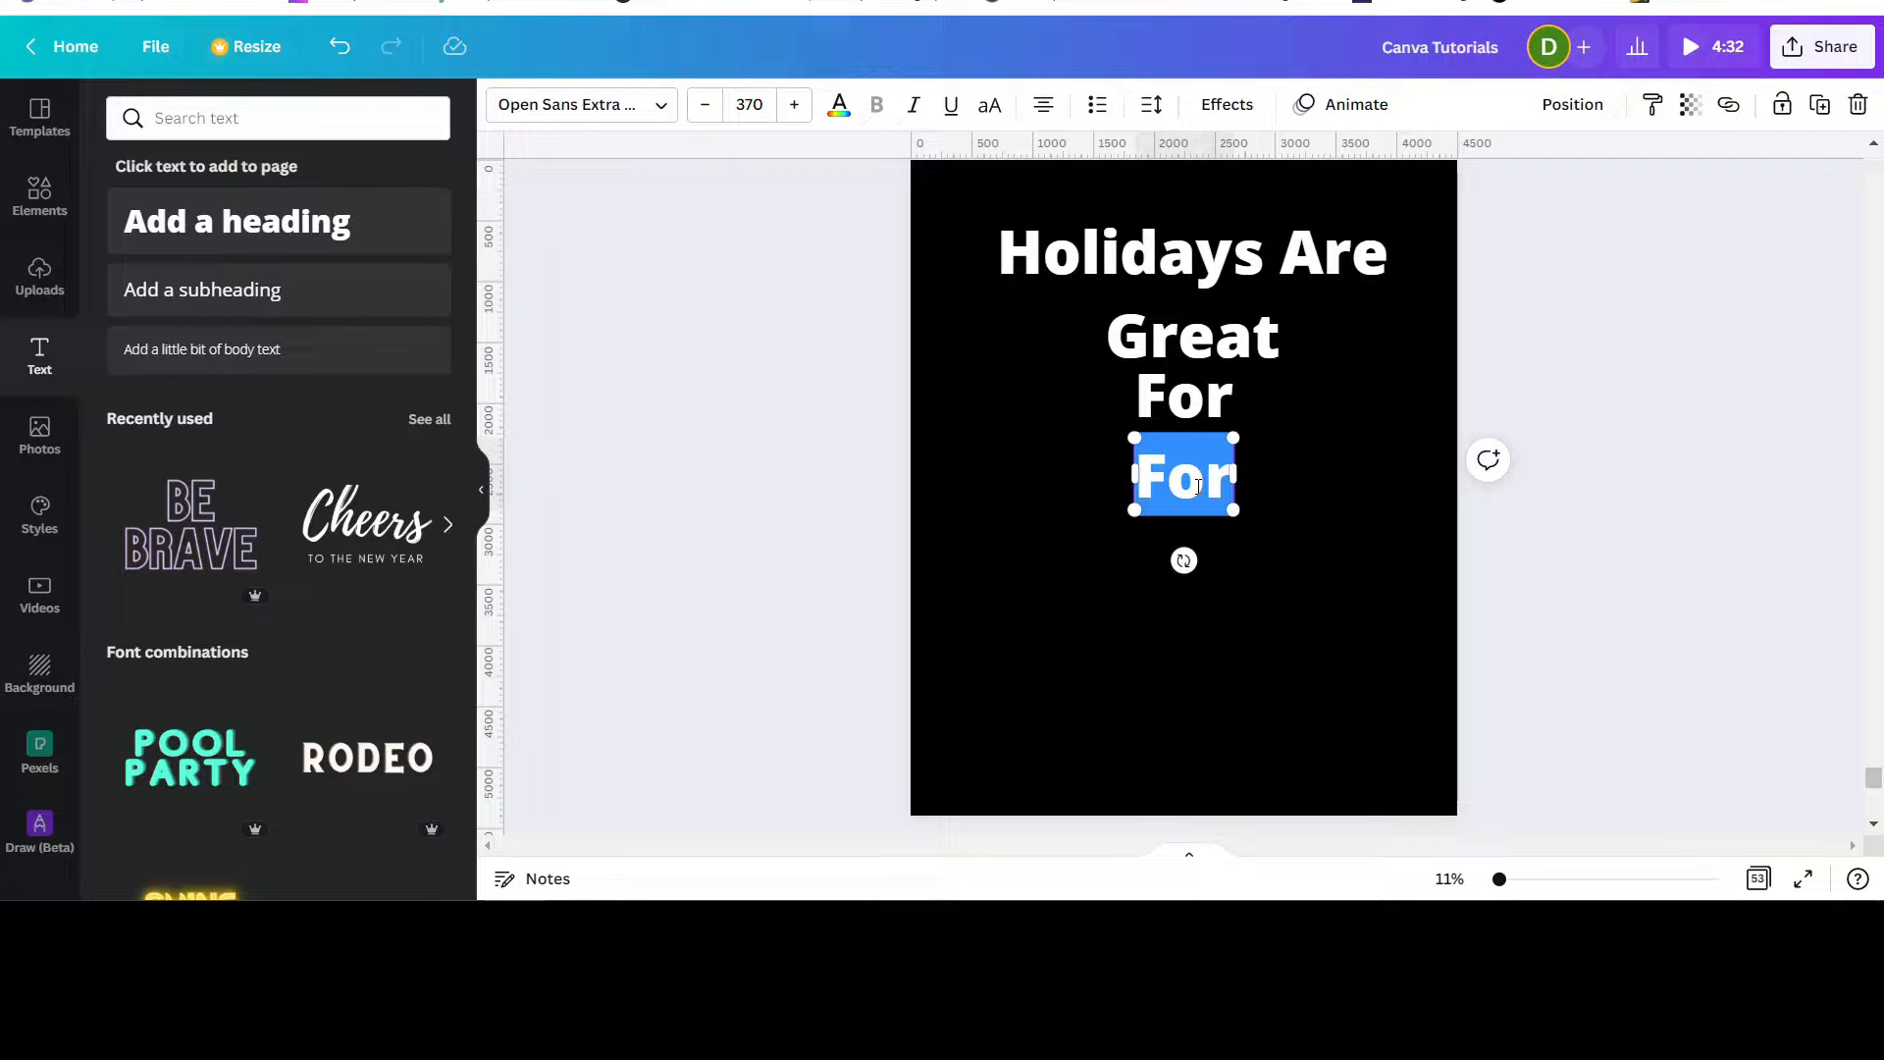
type("Mountain Cl")
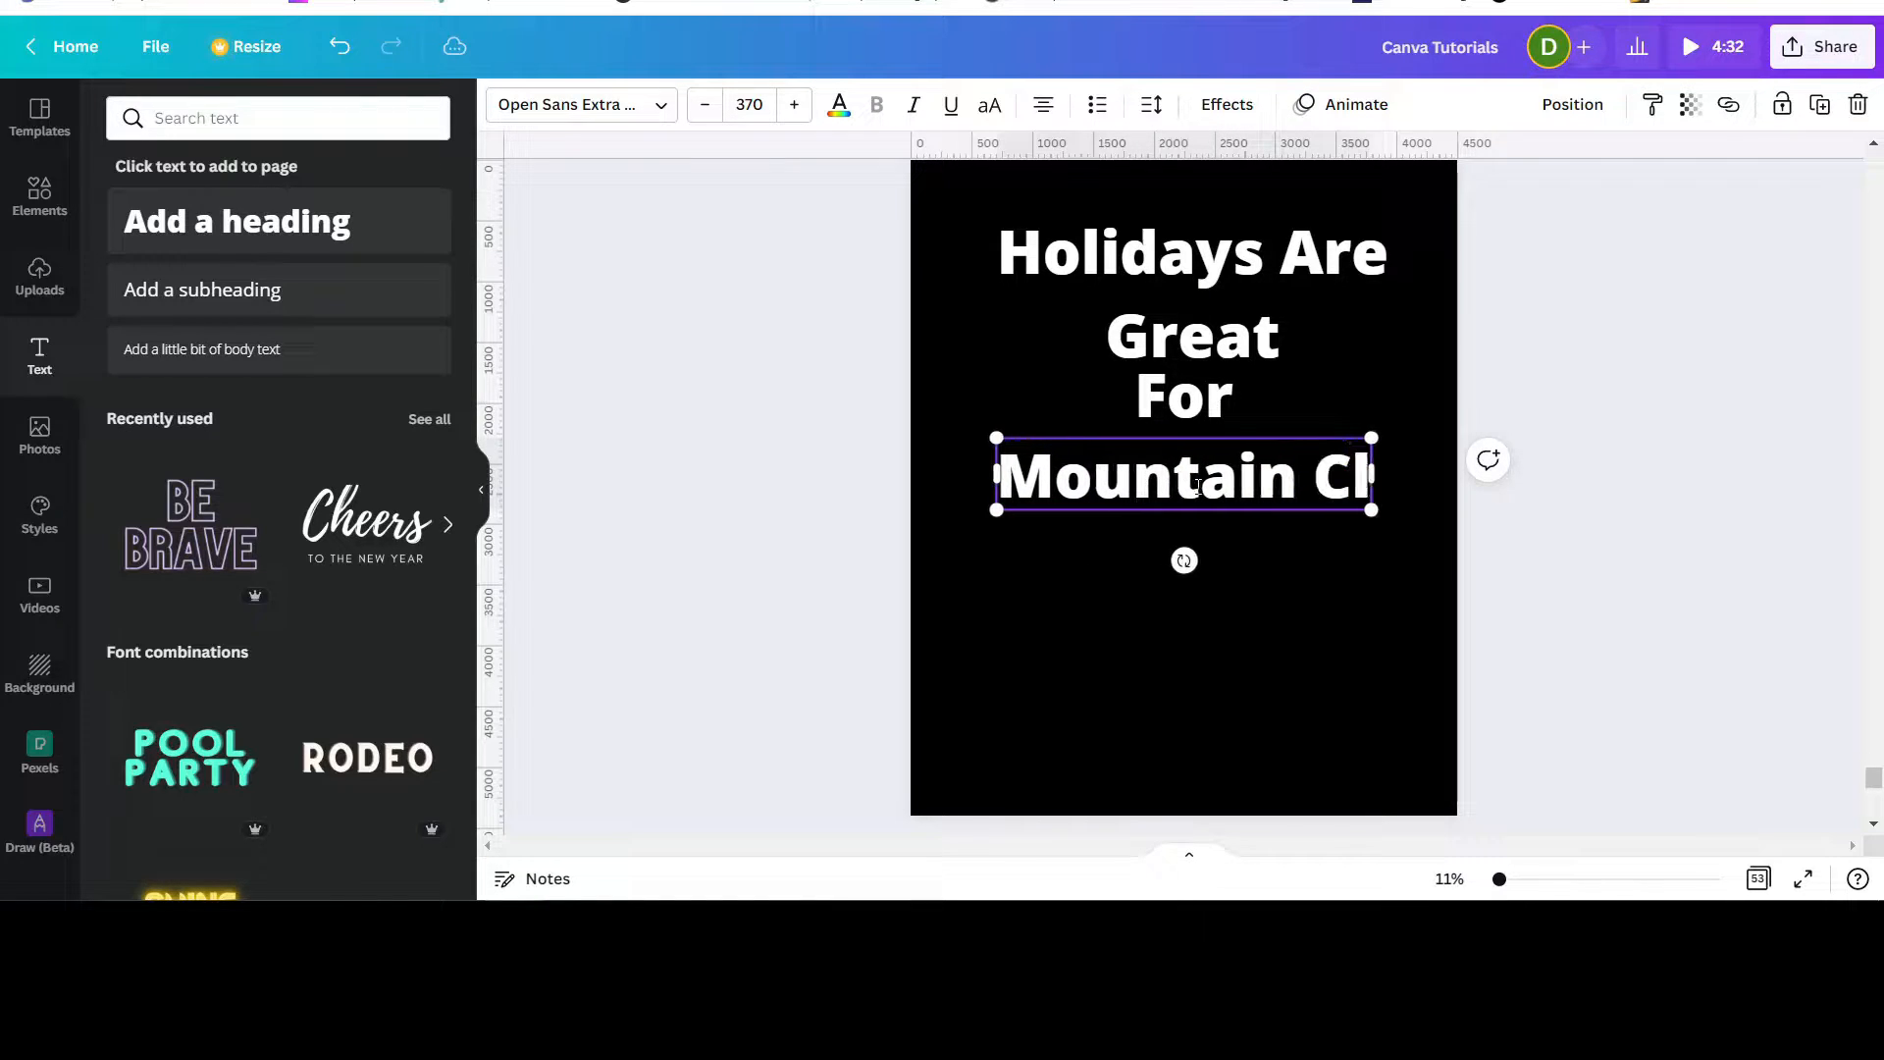
type("imbing")
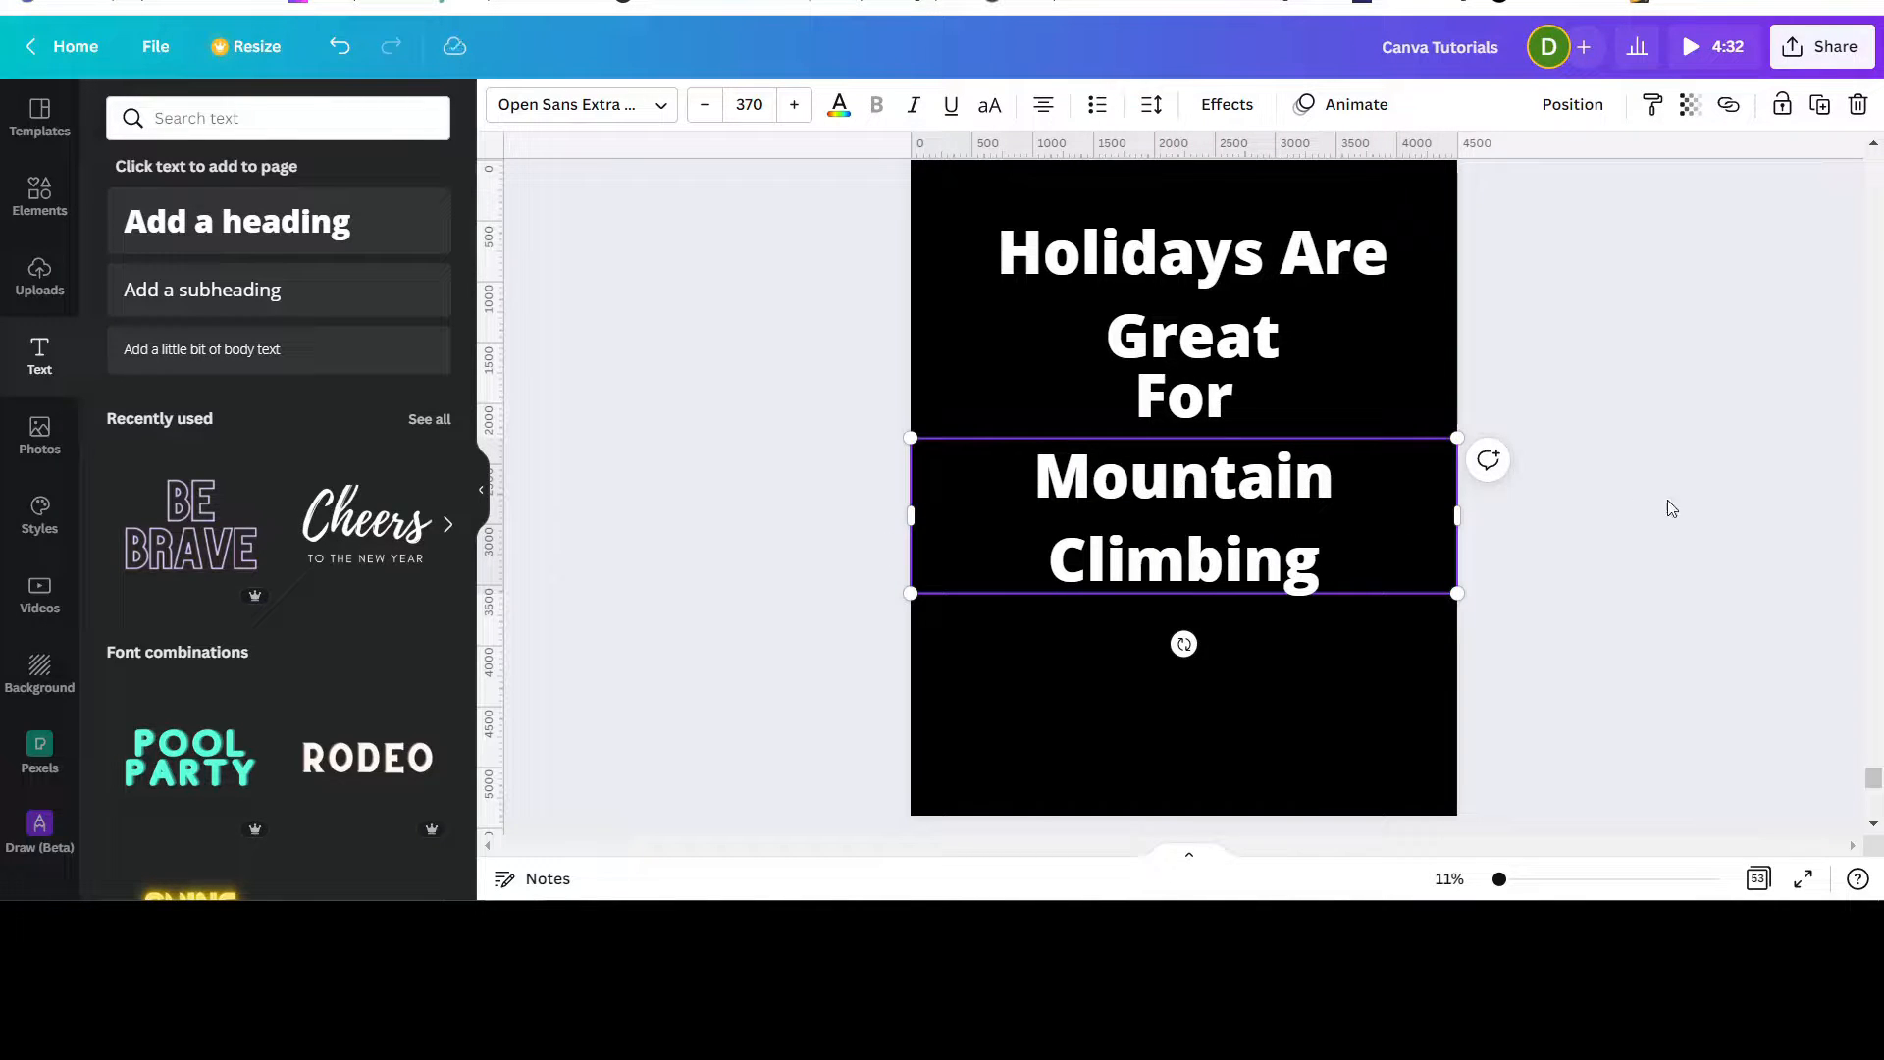
Step: Copy the "Mountain Climbing" text to just below the original and change the copy to "And Hiking"
scroll(1682, 447, "up", 5)
scroll(1692, 414, "down", 4)
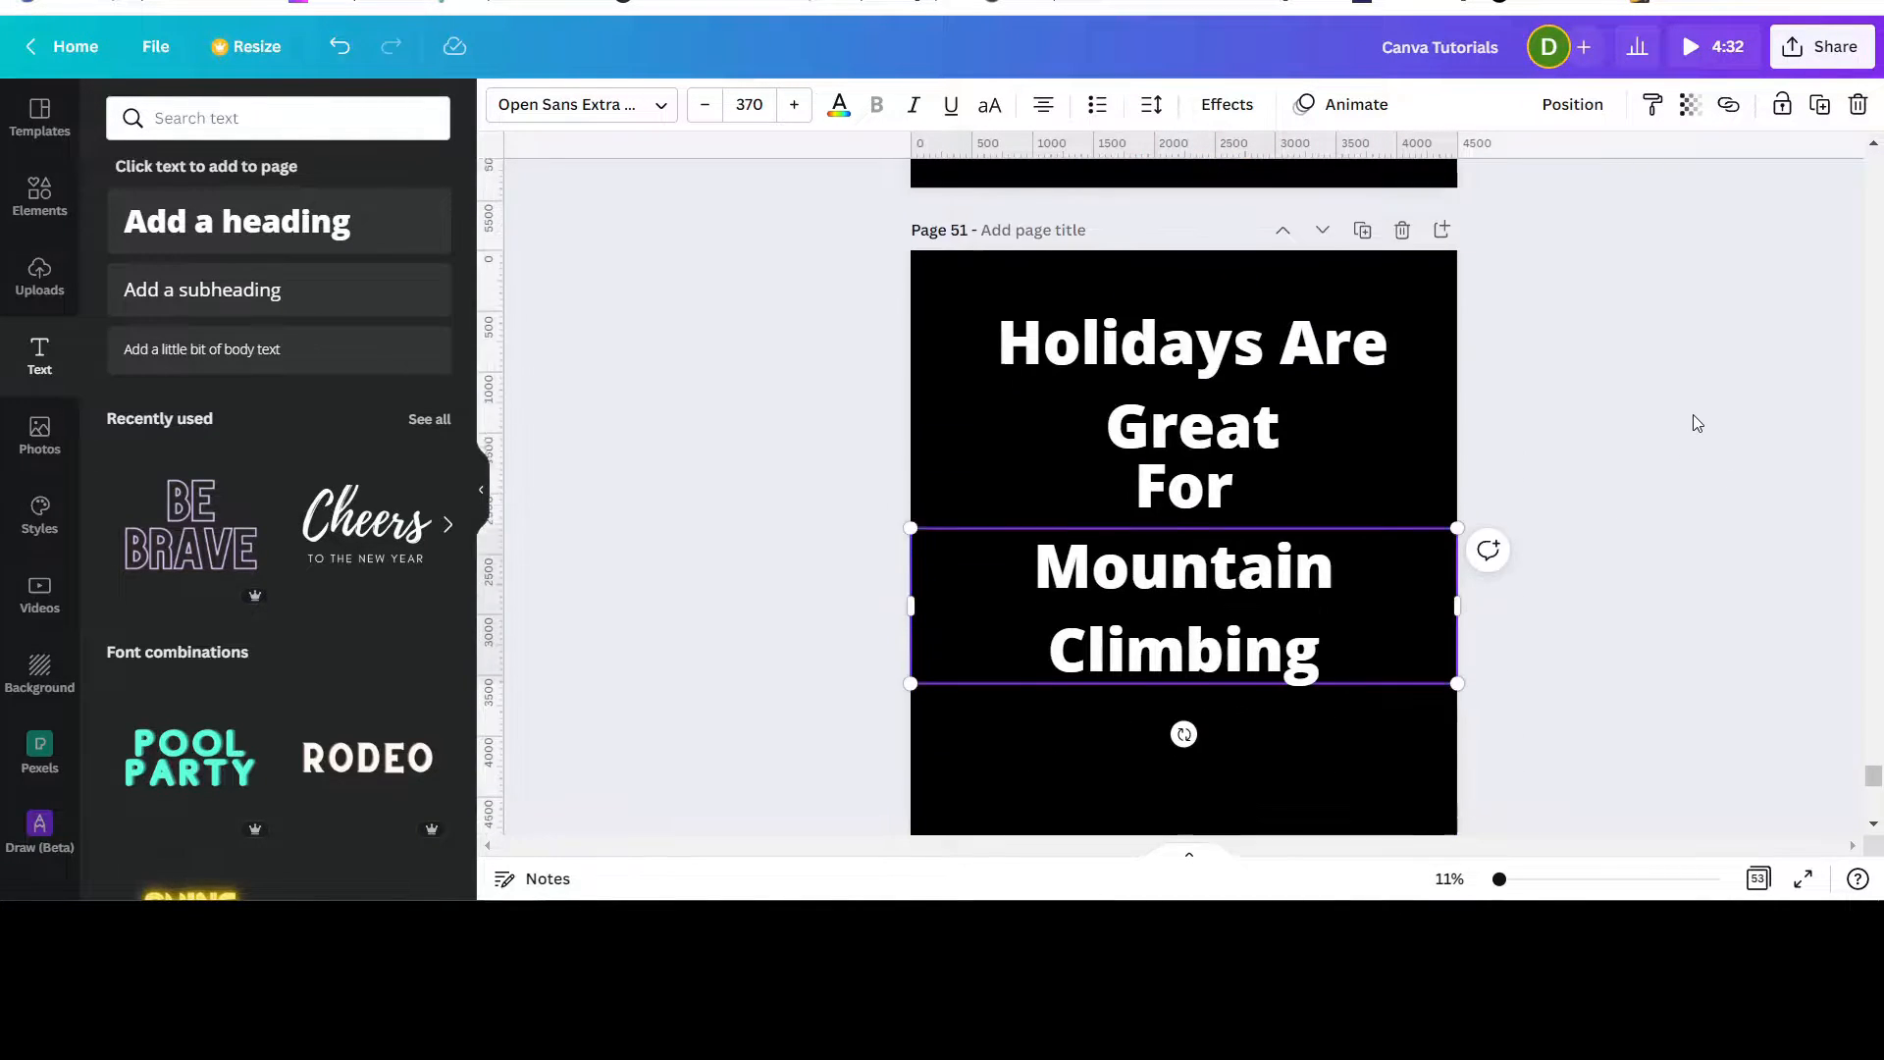
scroll(1693, 423, "down", 2)
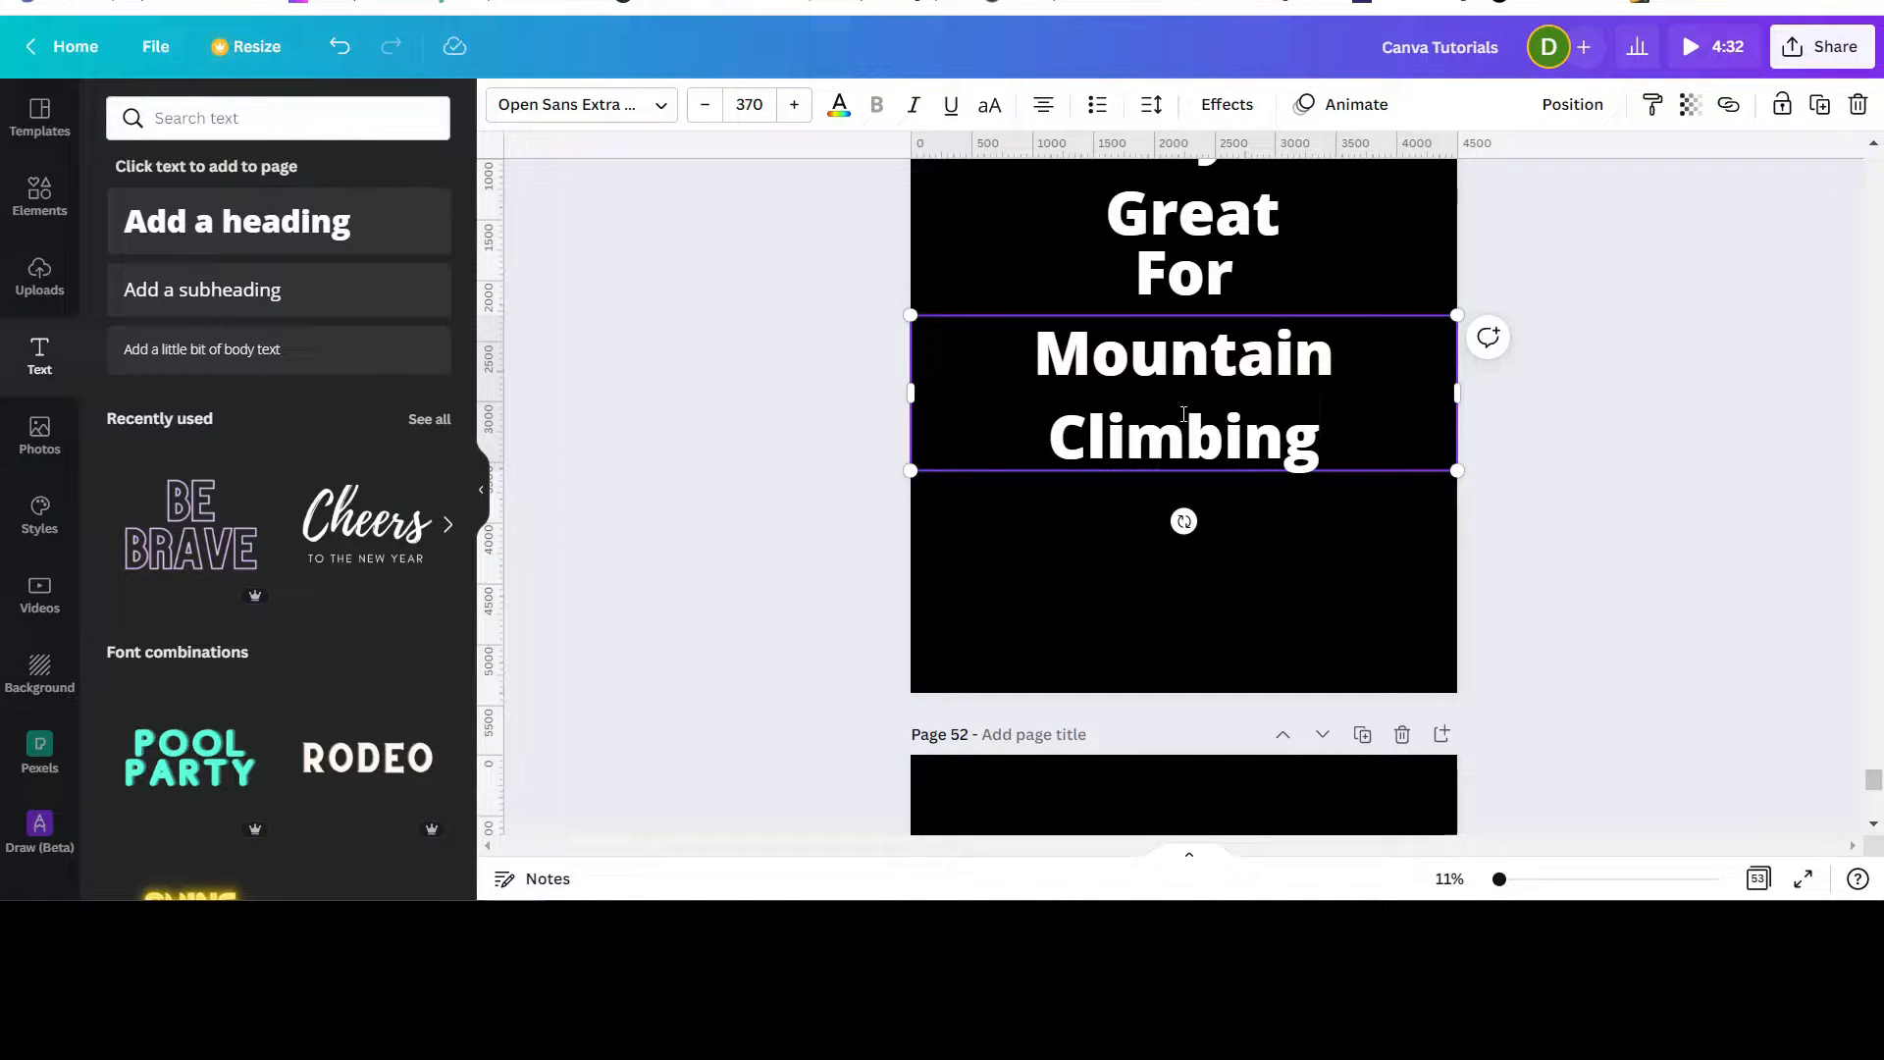
key("alt")
left_click(1463, 555)
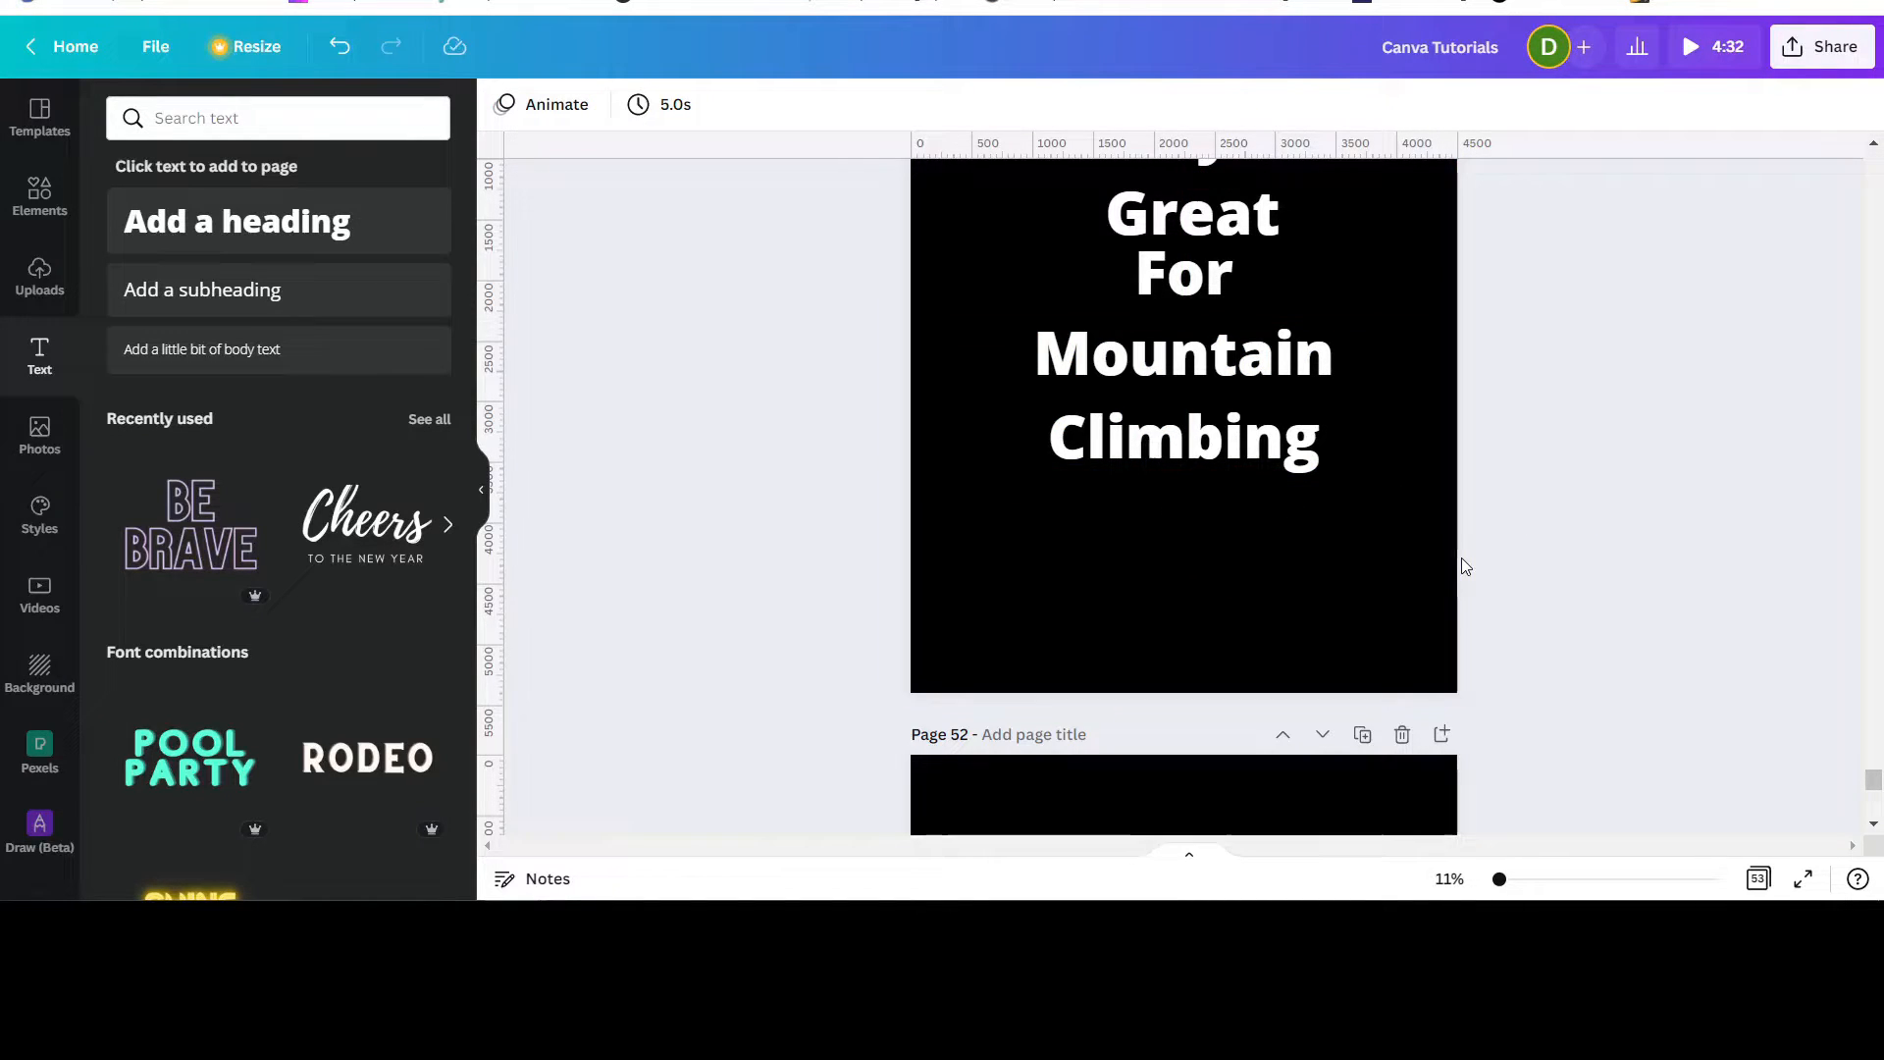
left_click(1208, 412)
left_click_drag(1238, 389, 1235, 565)
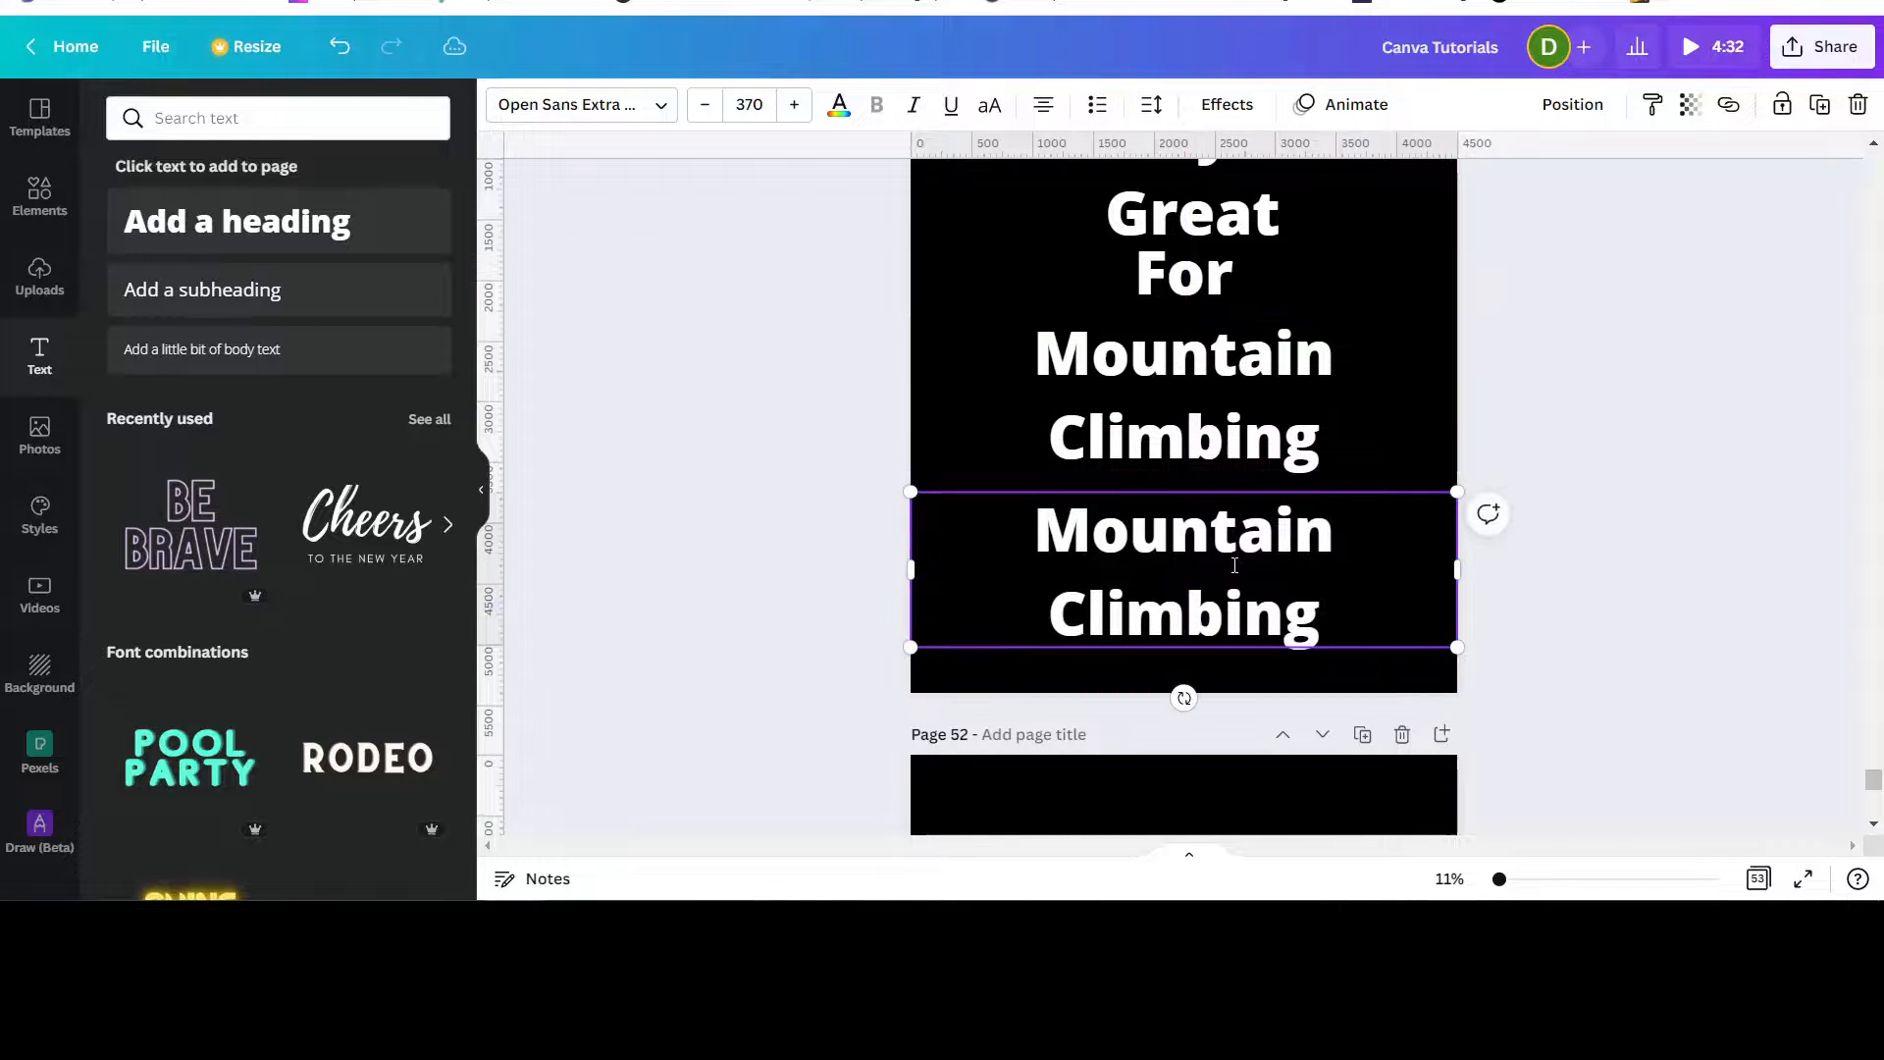
triple_click(1214, 600)
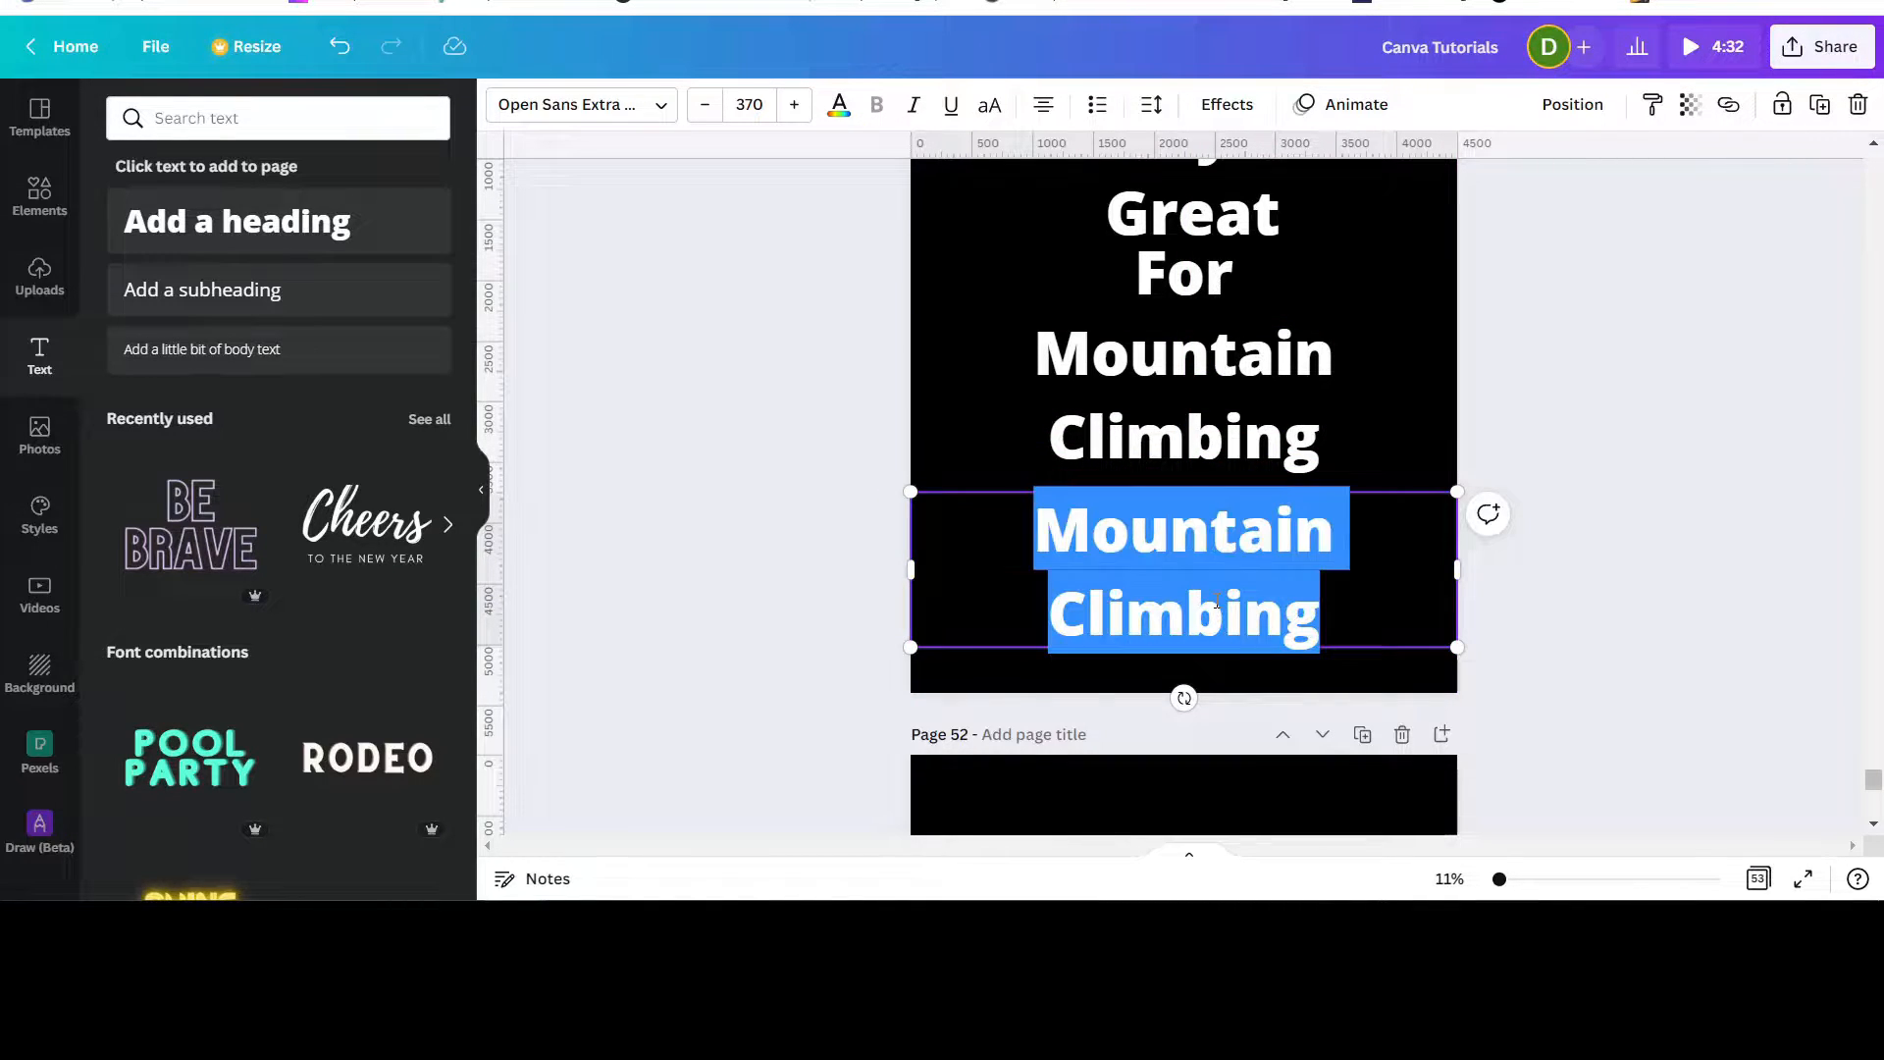
type("And Hiking")
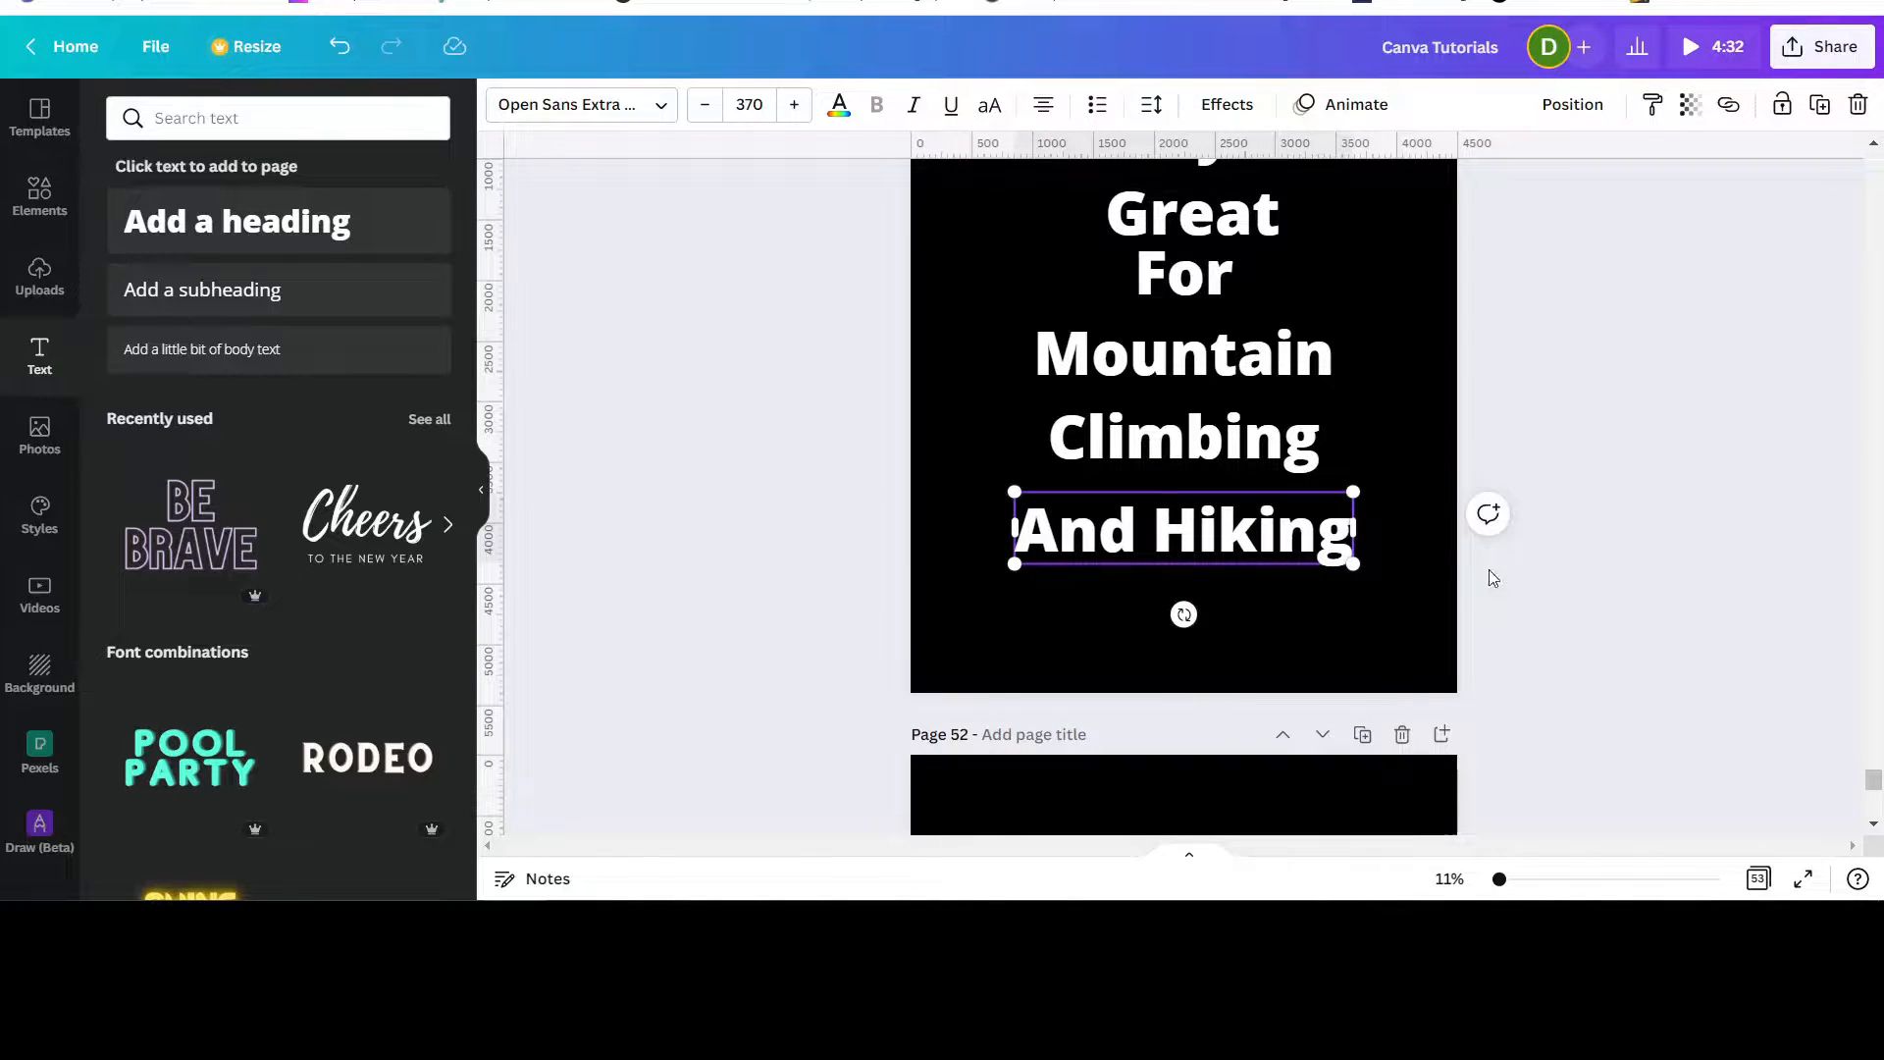
Step: Clear the middle of page 51 by moving "Holidays Are Great" up, "For" to the left edge, and the two lower texts down
scroll(1641, 531, "up", 3)
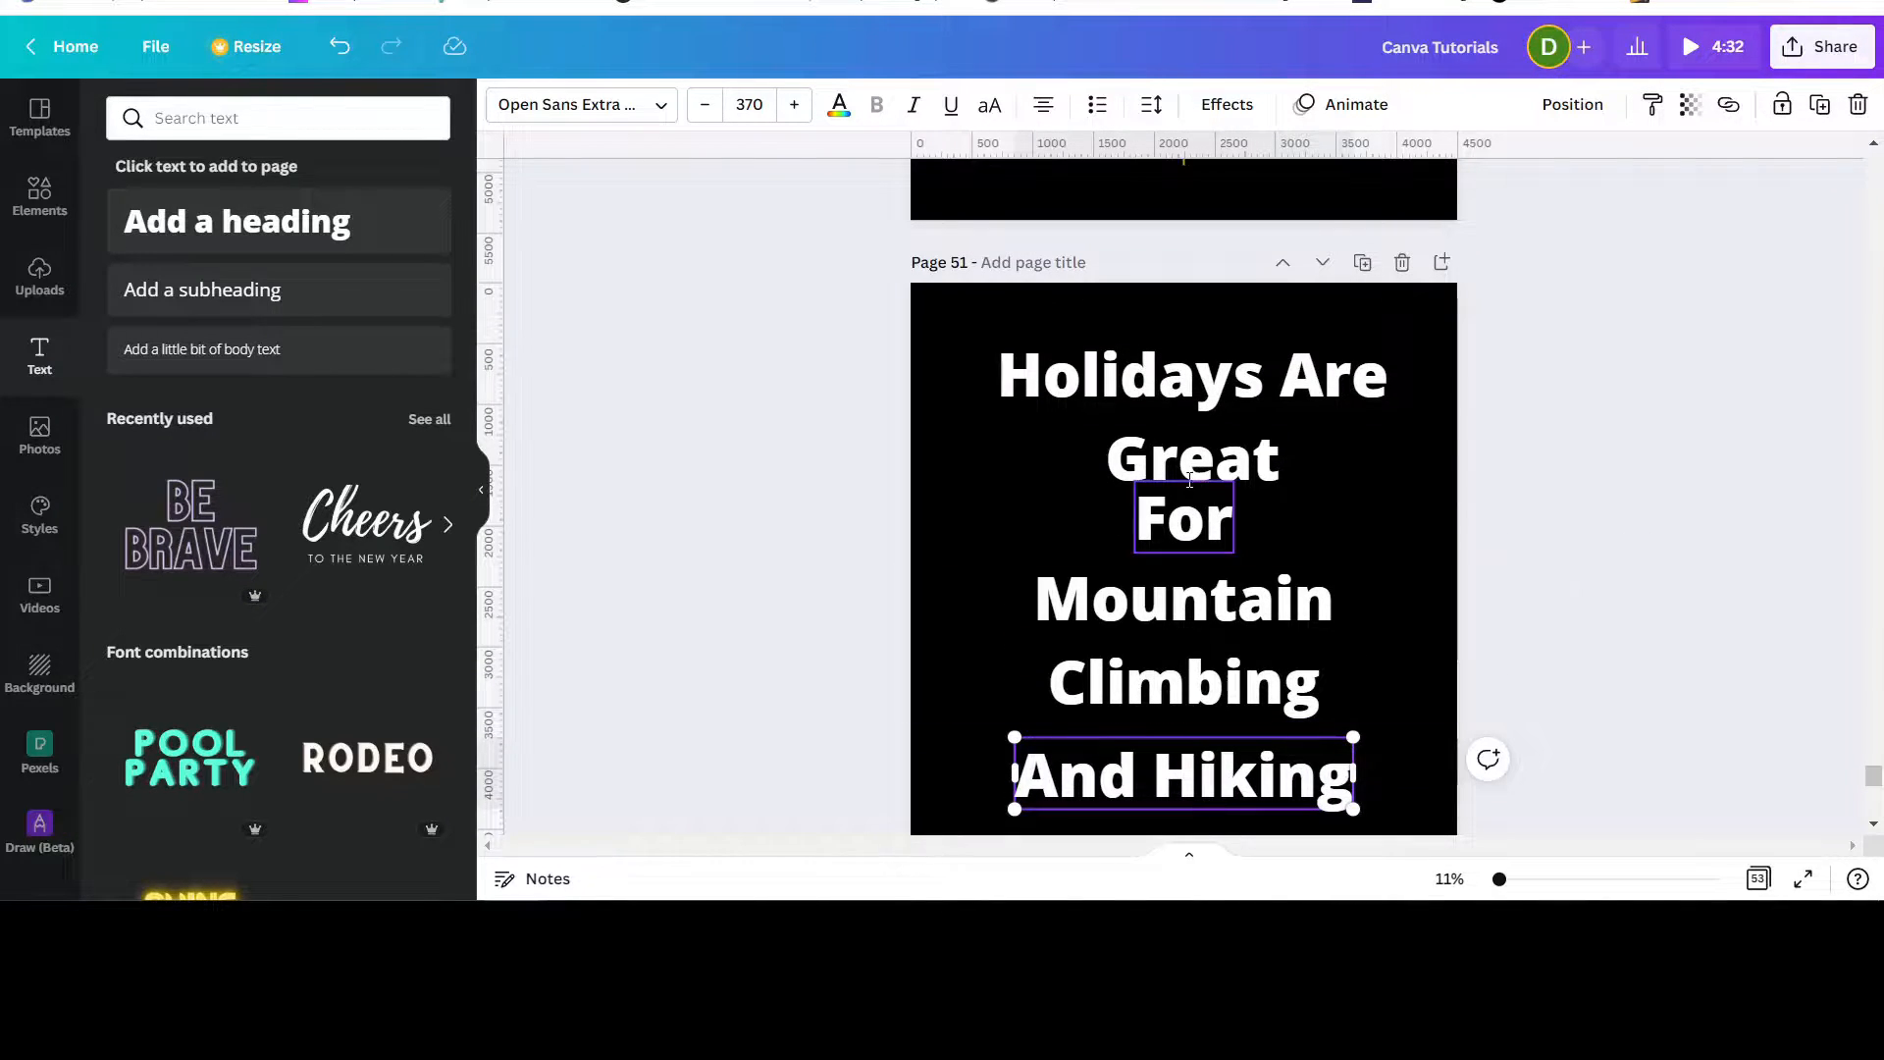
left_click_drag(1191, 370, 1152, 301)
left_click(1167, 507)
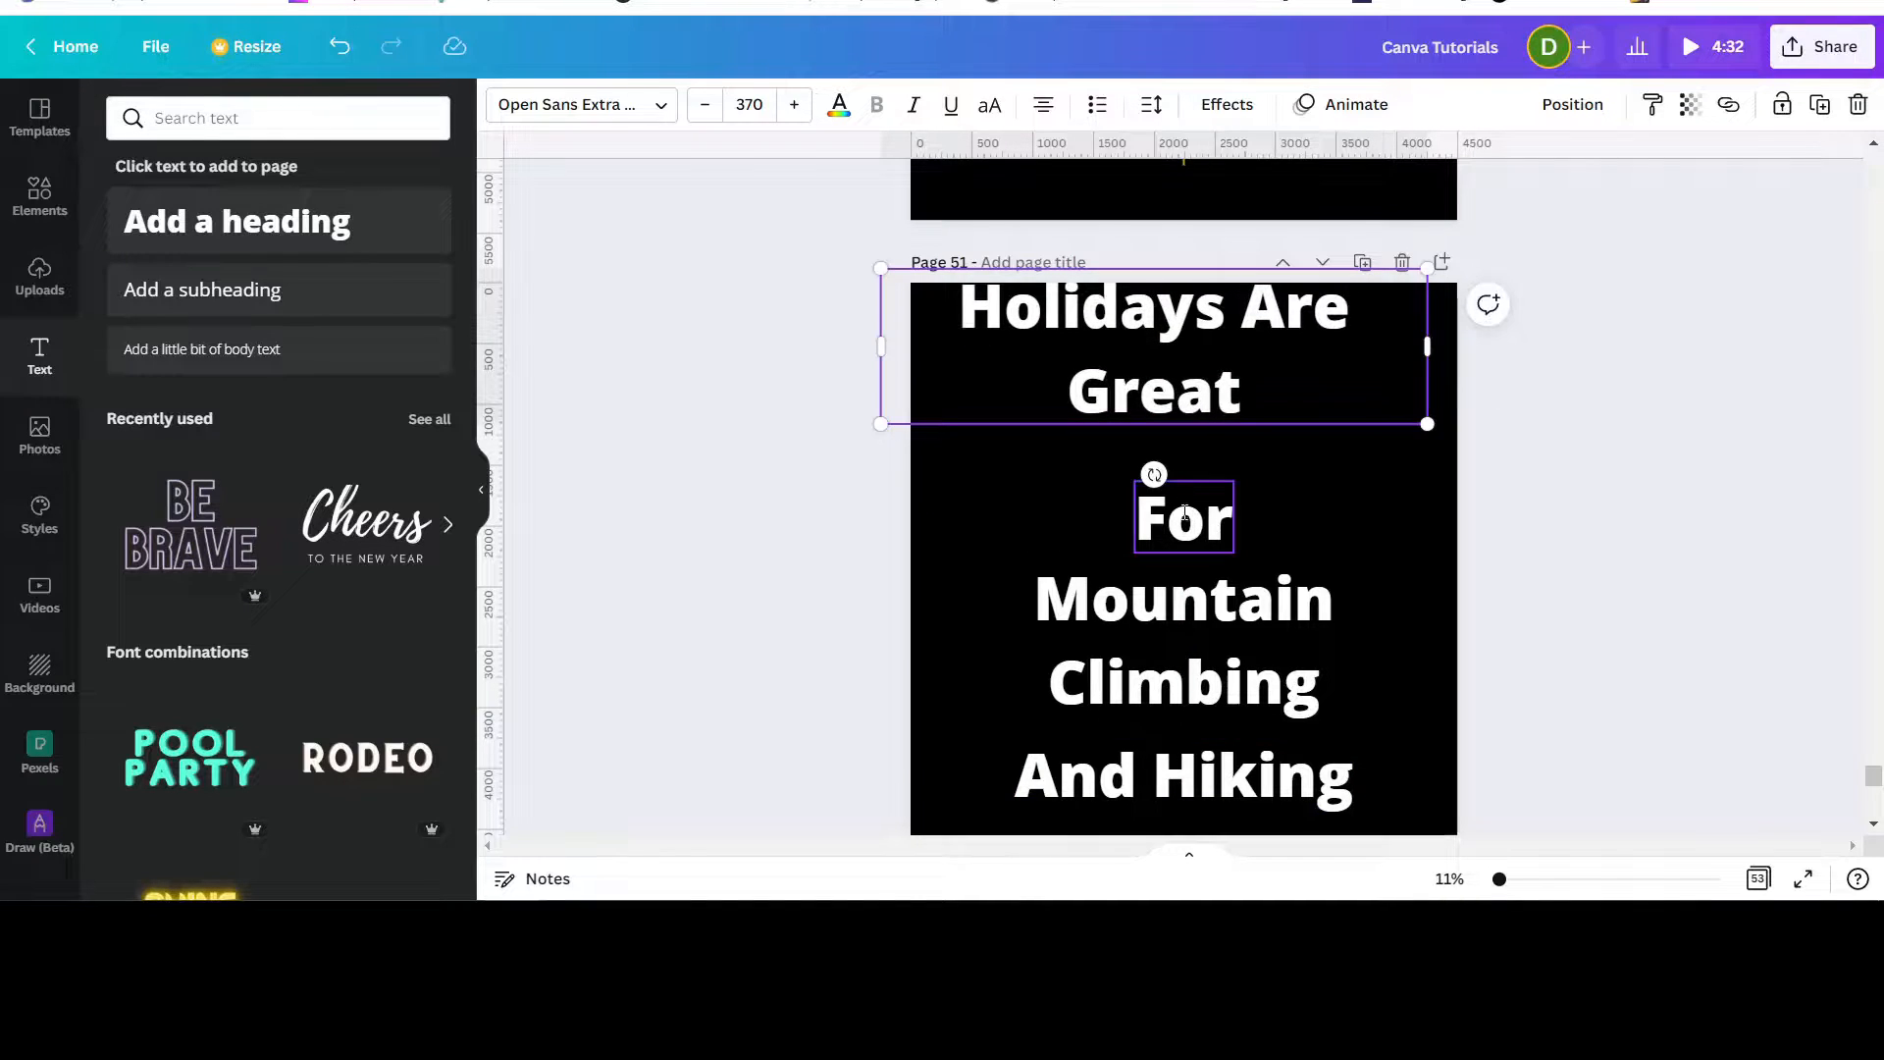
left_click_drag(1168, 507, 936, 412)
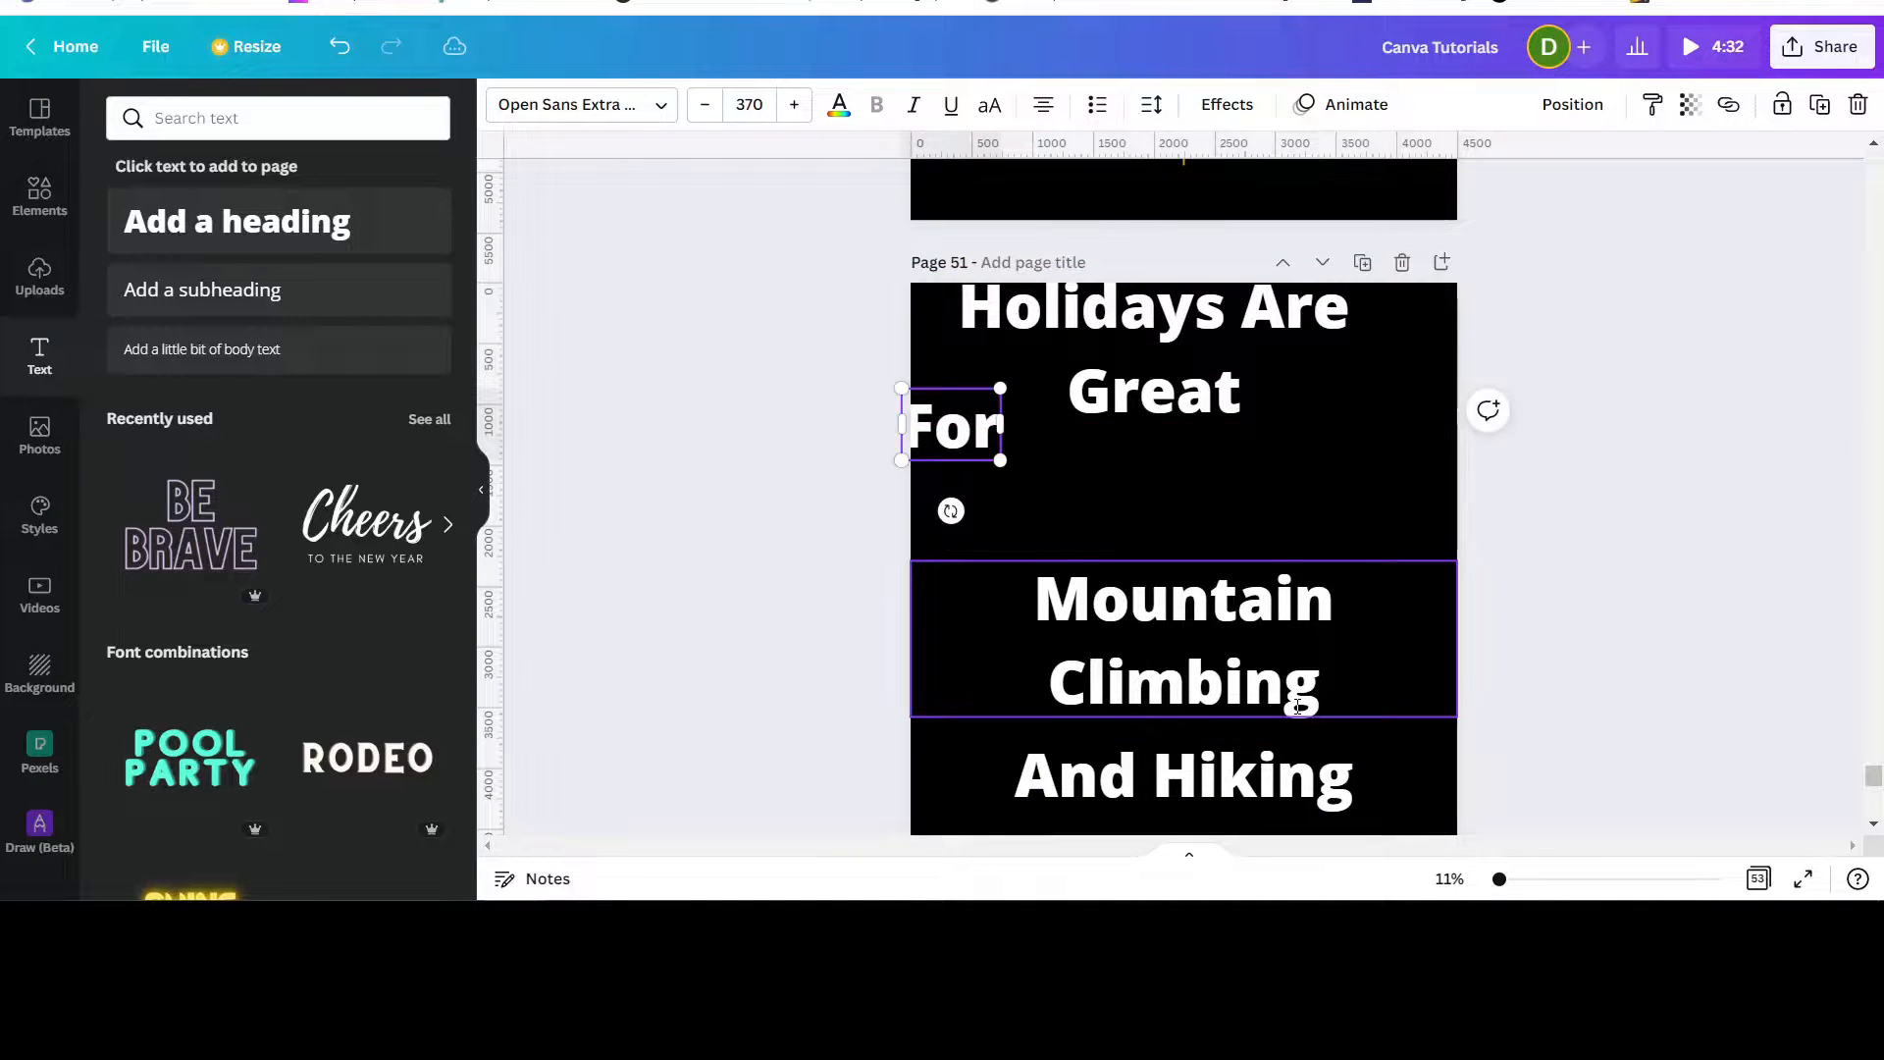
scroll(1259, 638, "down", 3)
left_click_drag(1255, 542, 1256, 640)
left_click_drag(1338, 319, 1329, 437)
scroll(1788, 441, "up", 3)
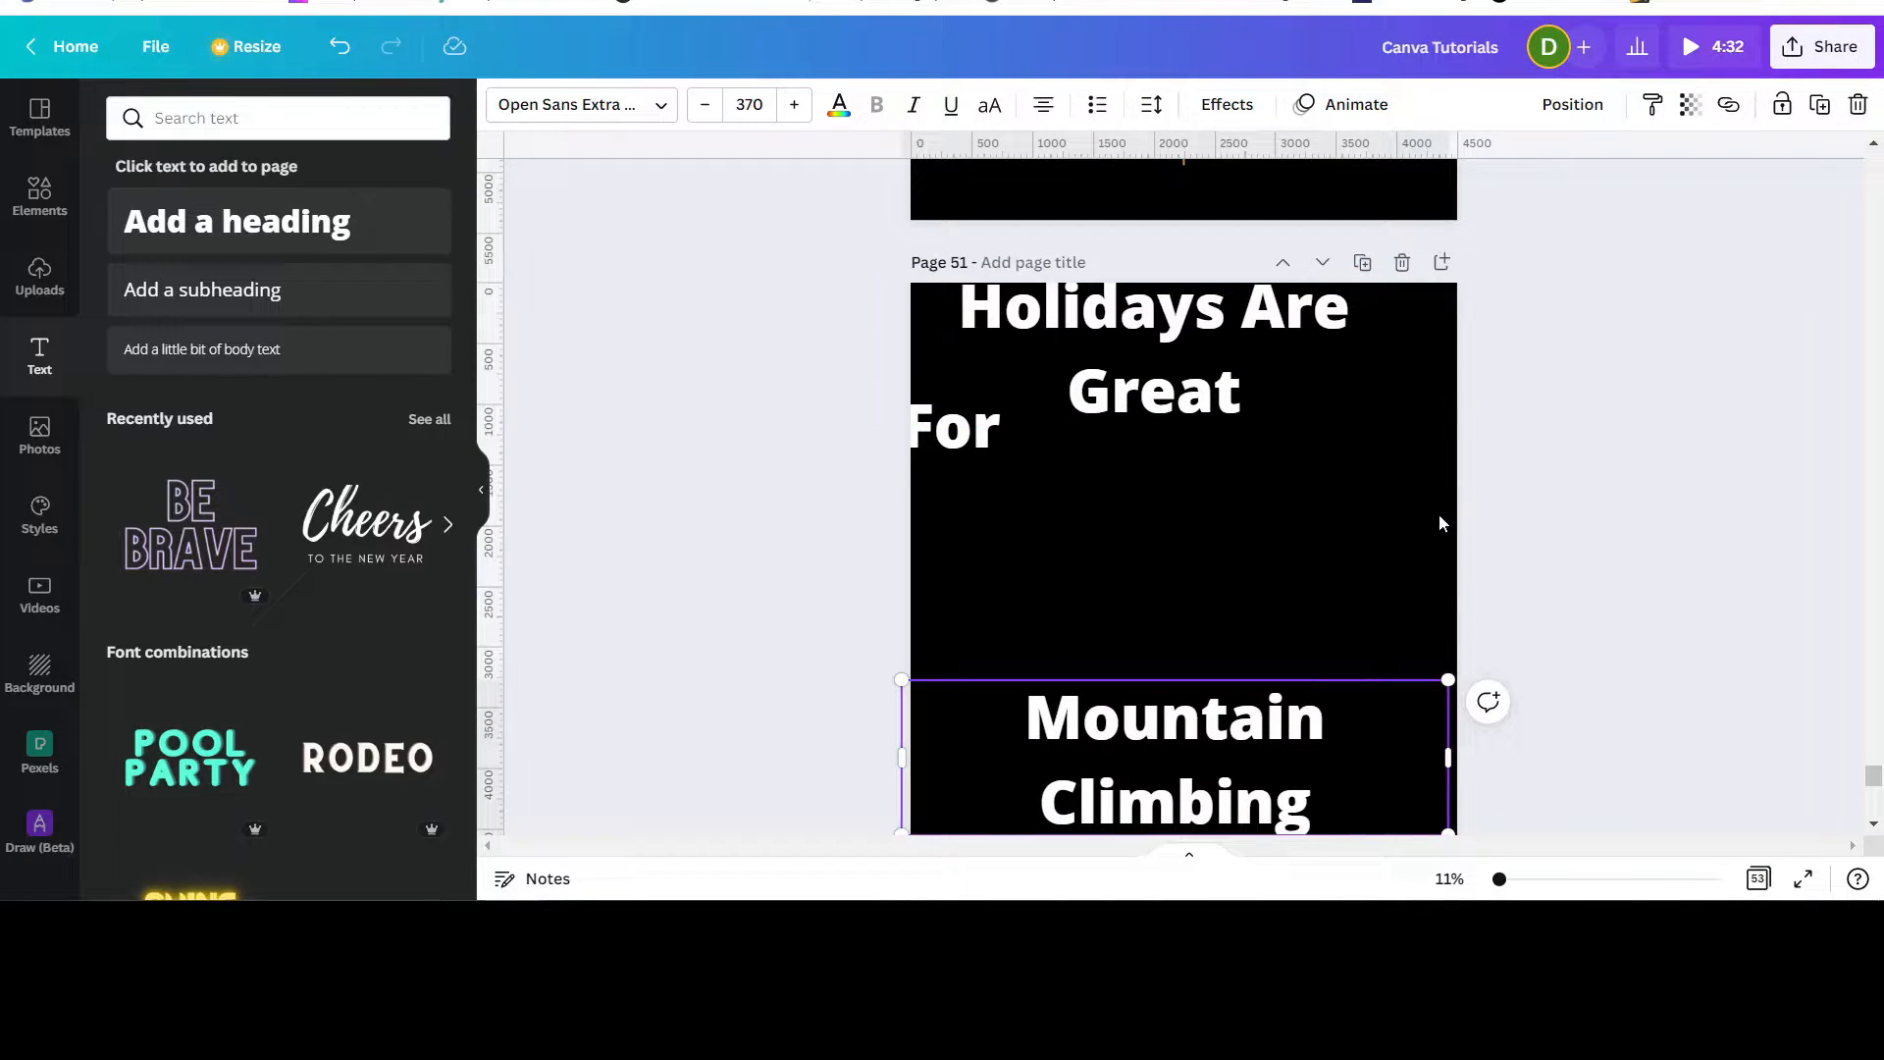
Step: Search the design elements for "Mountains"
left_click(17, 206)
left_click(204, 118)
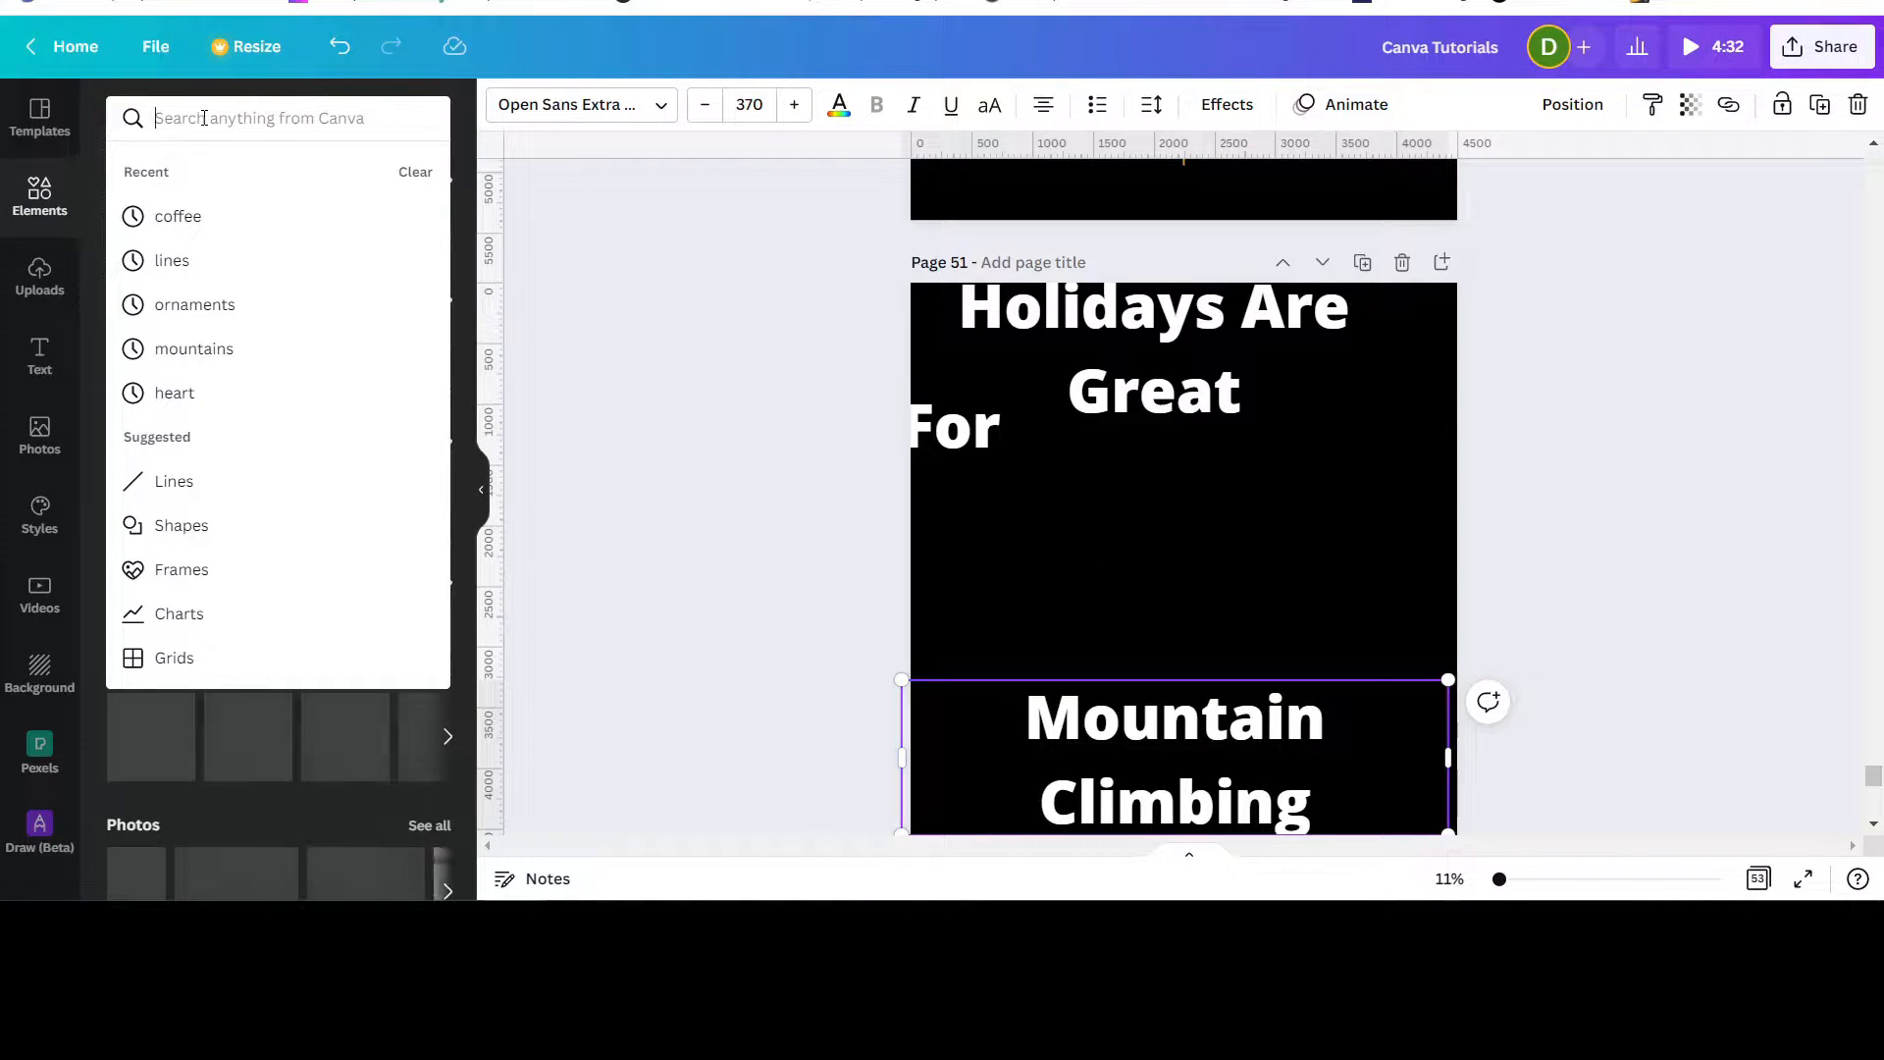
type("Mou")
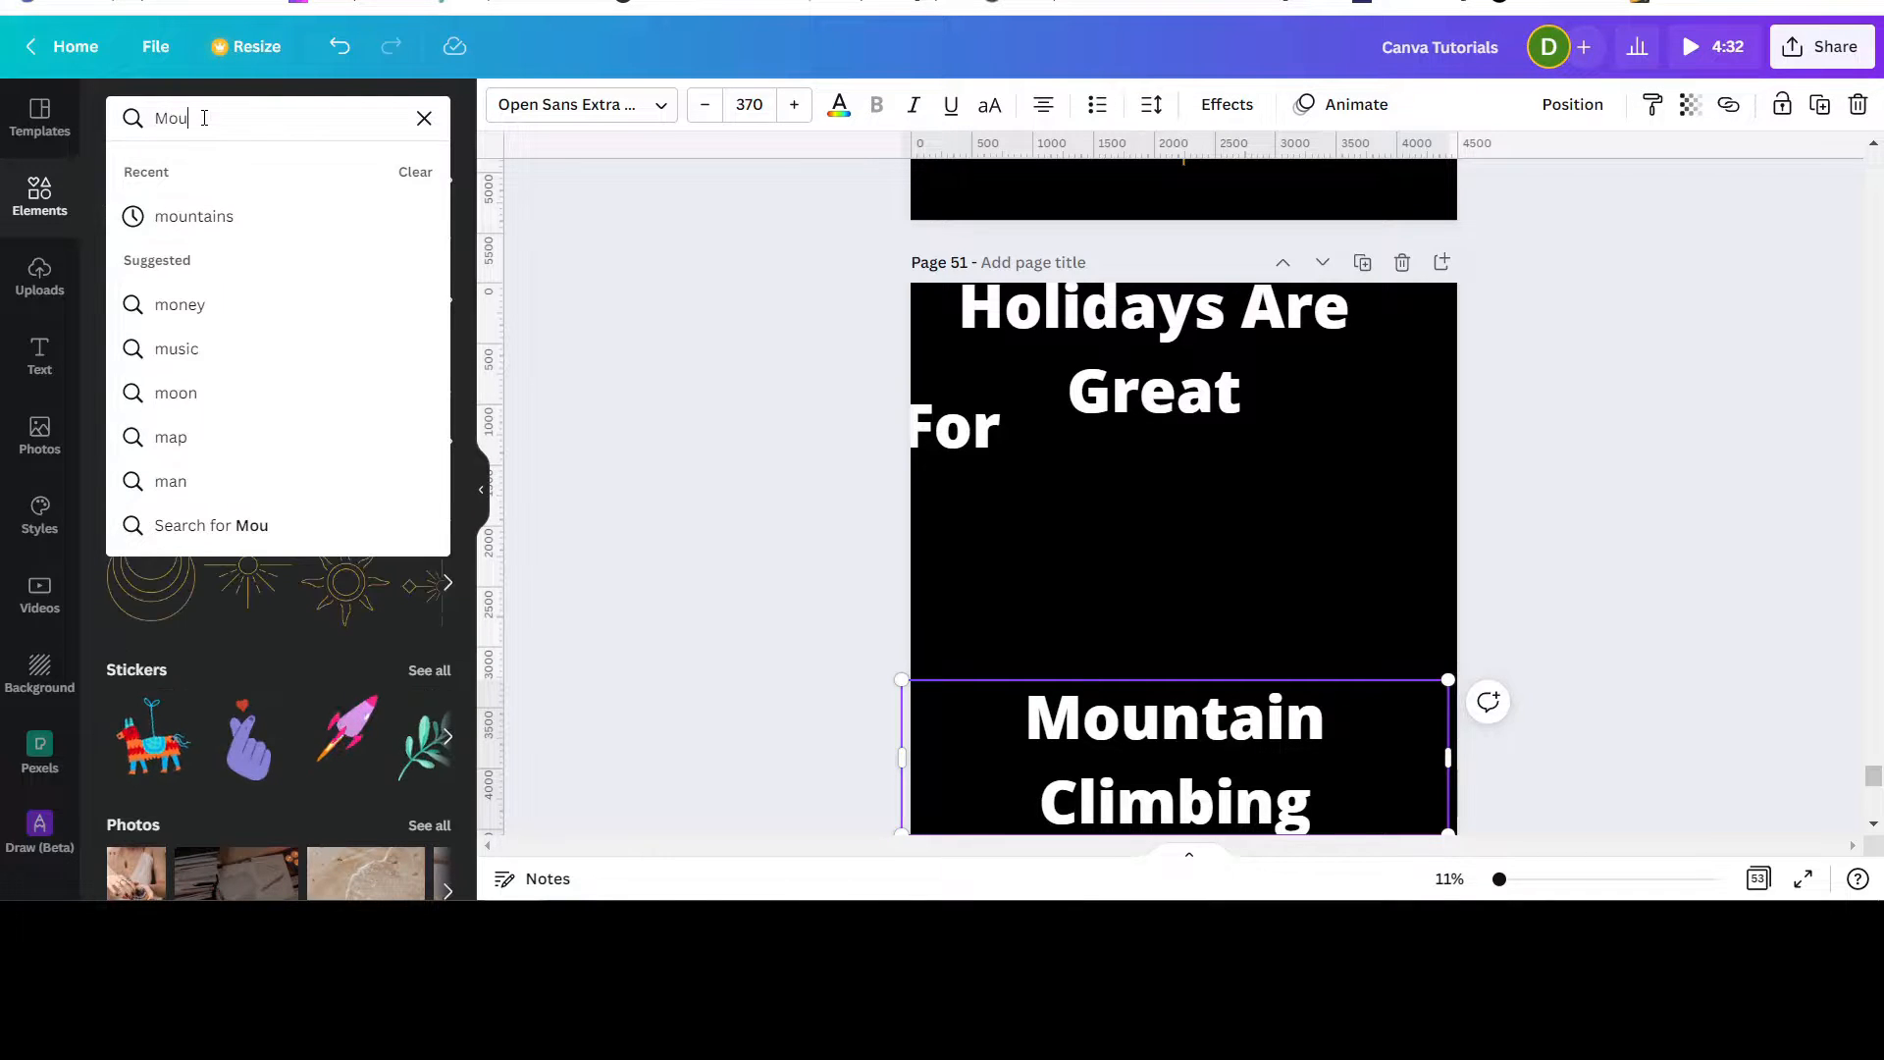
type("ntains")
key("Return")
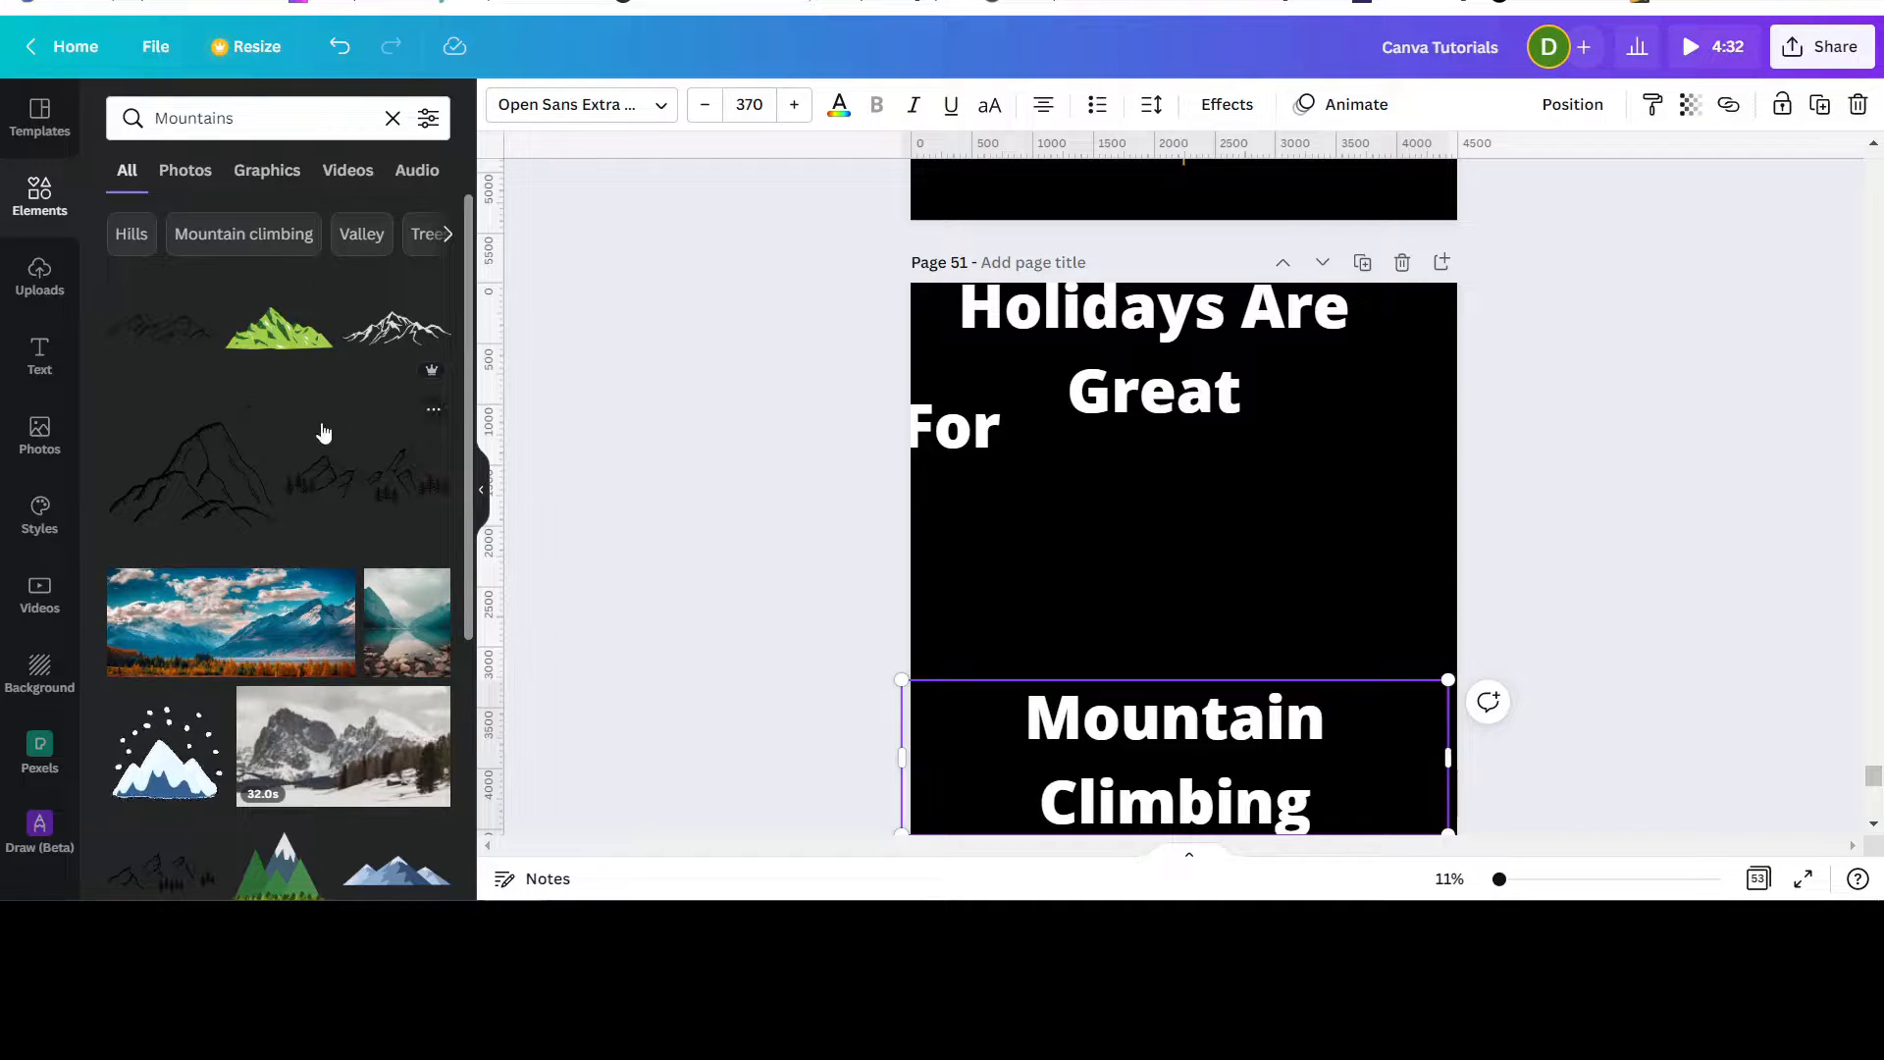
Step: Add the black line-art mountain range with pine trees from the graphics results to page 51 and recolour it white
left_click(255, 173)
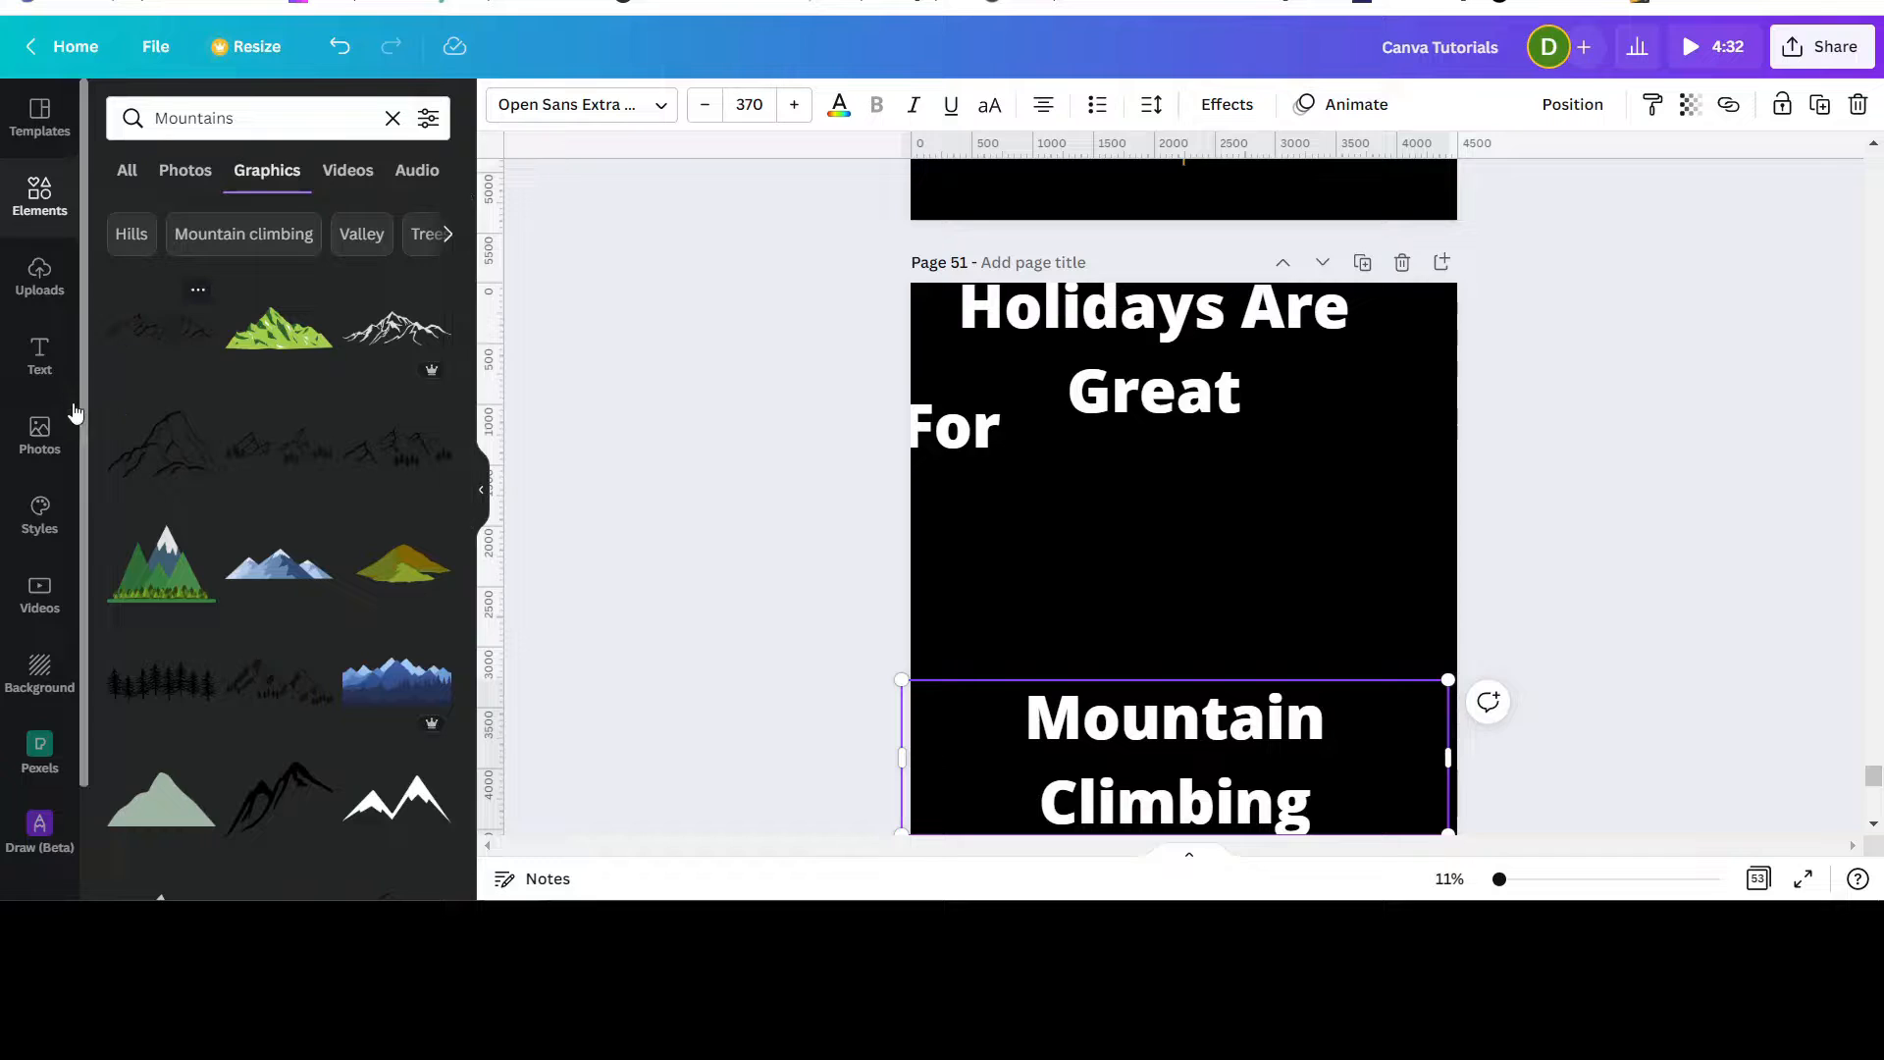
left_click(385, 455)
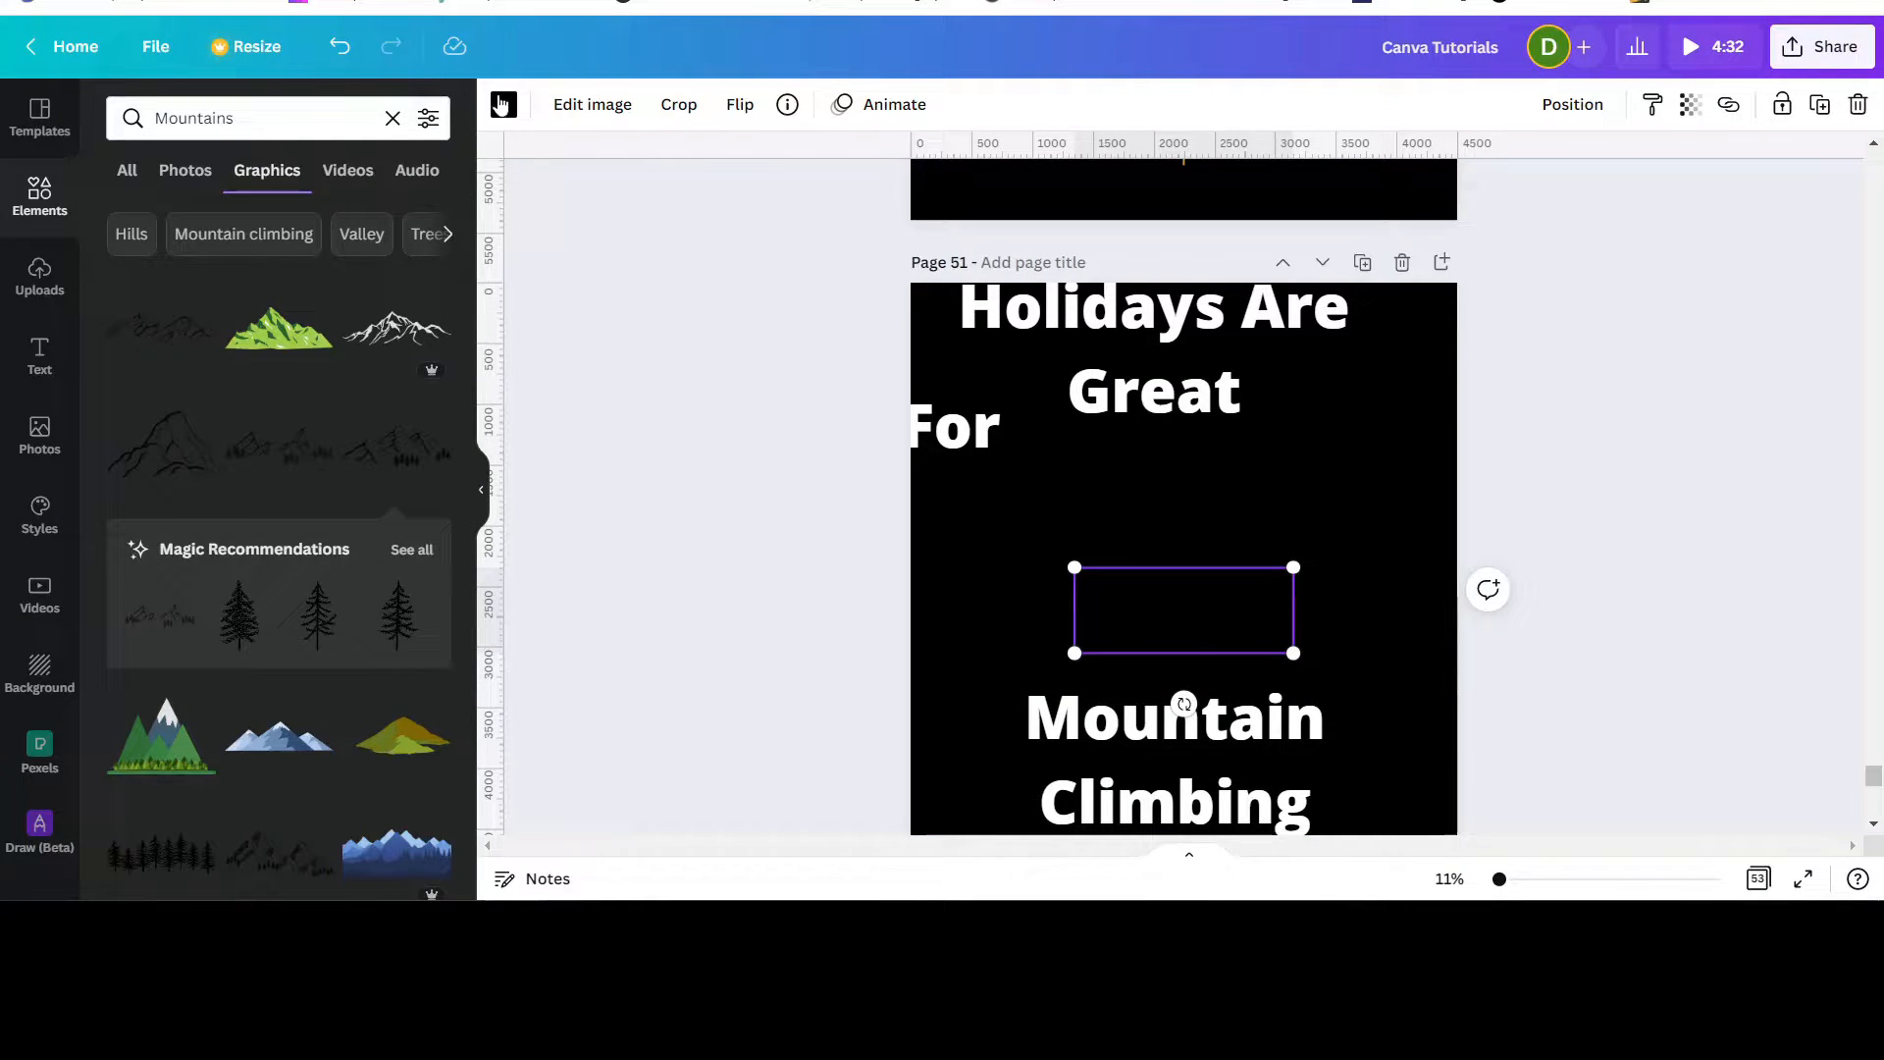
left_click(502, 104)
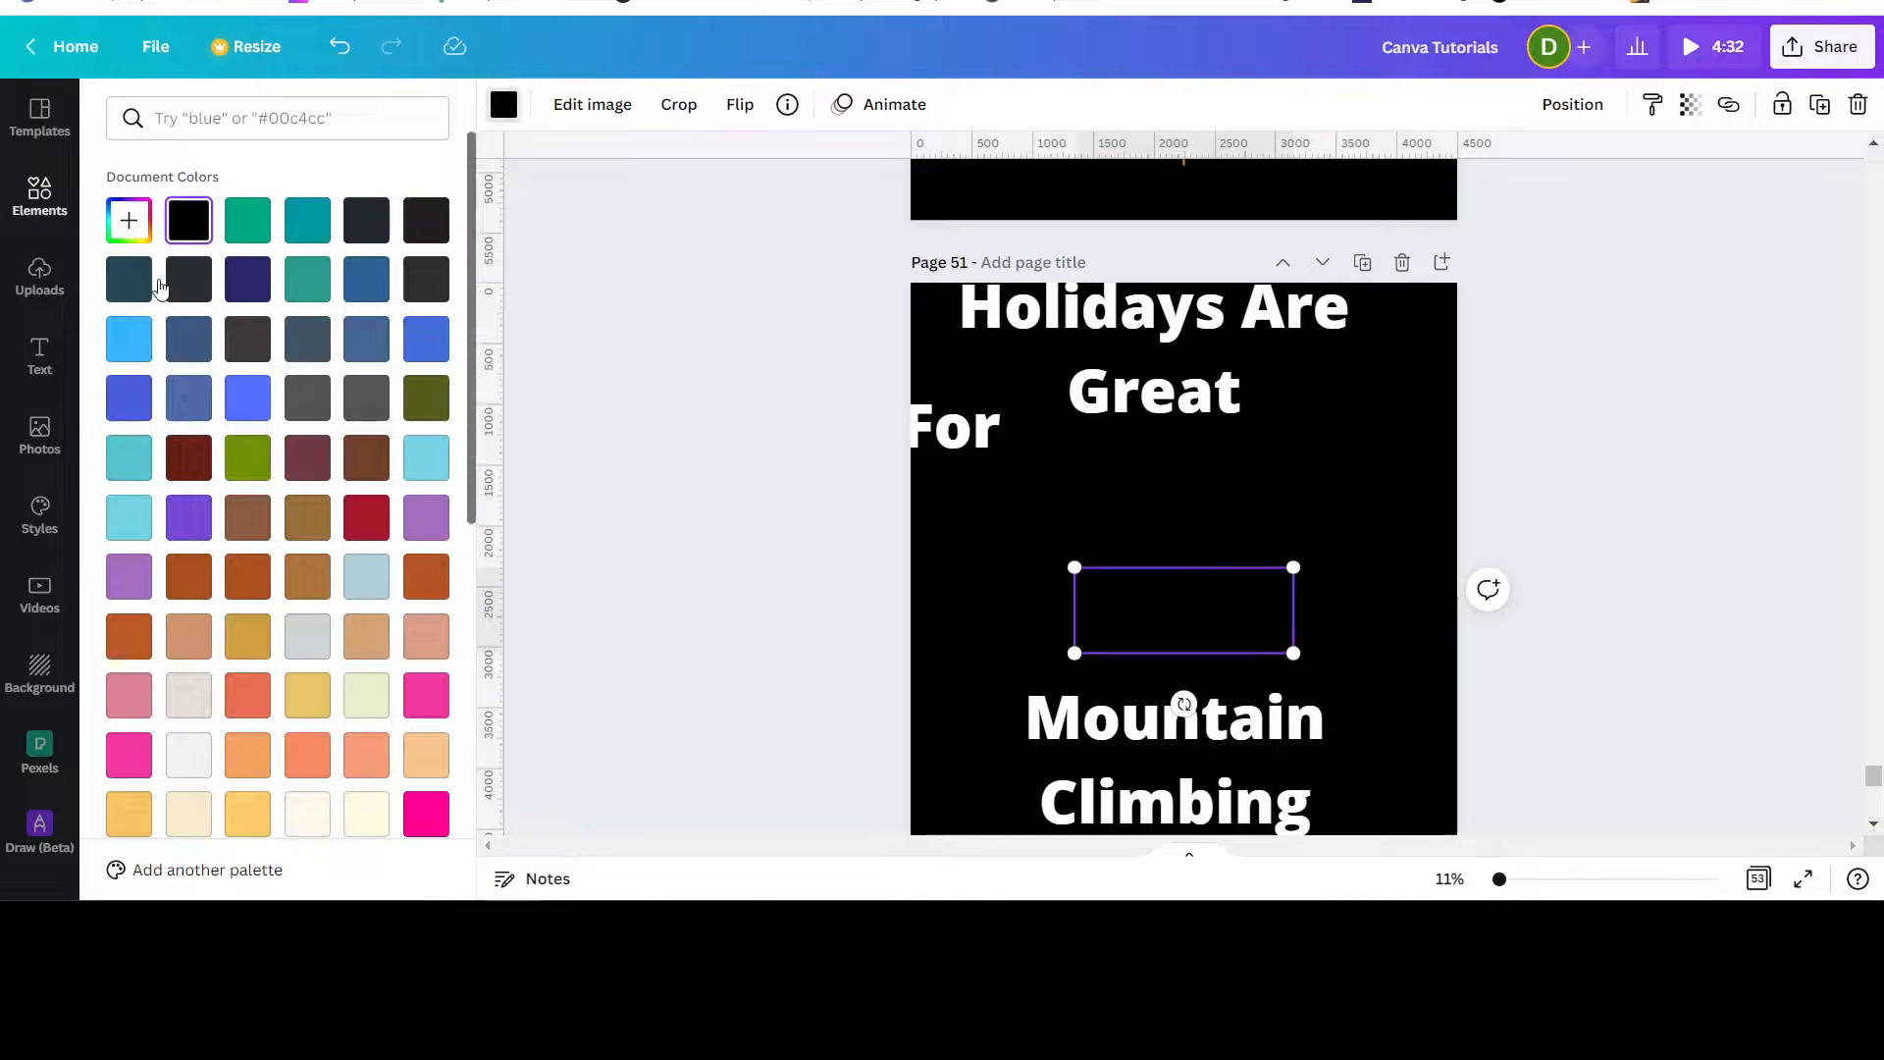
scroll(307, 475, "down", 3)
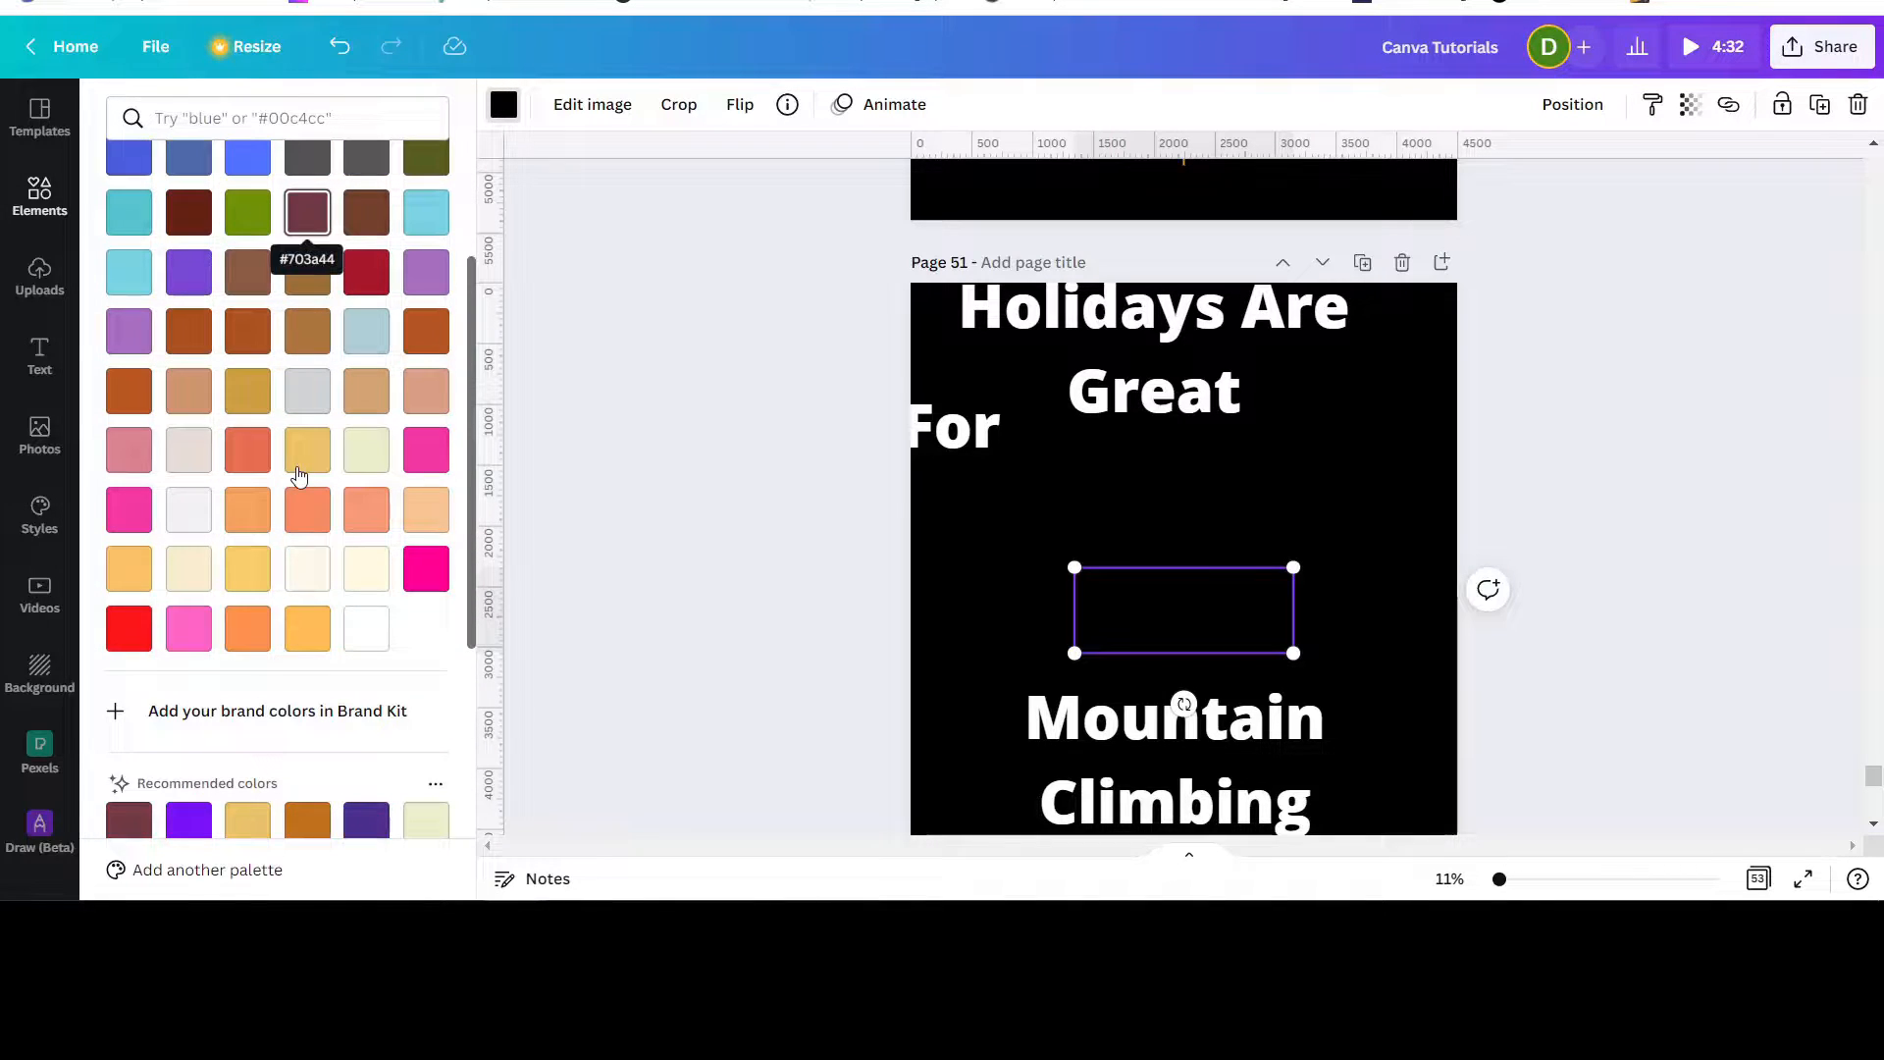
left_click(374, 629)
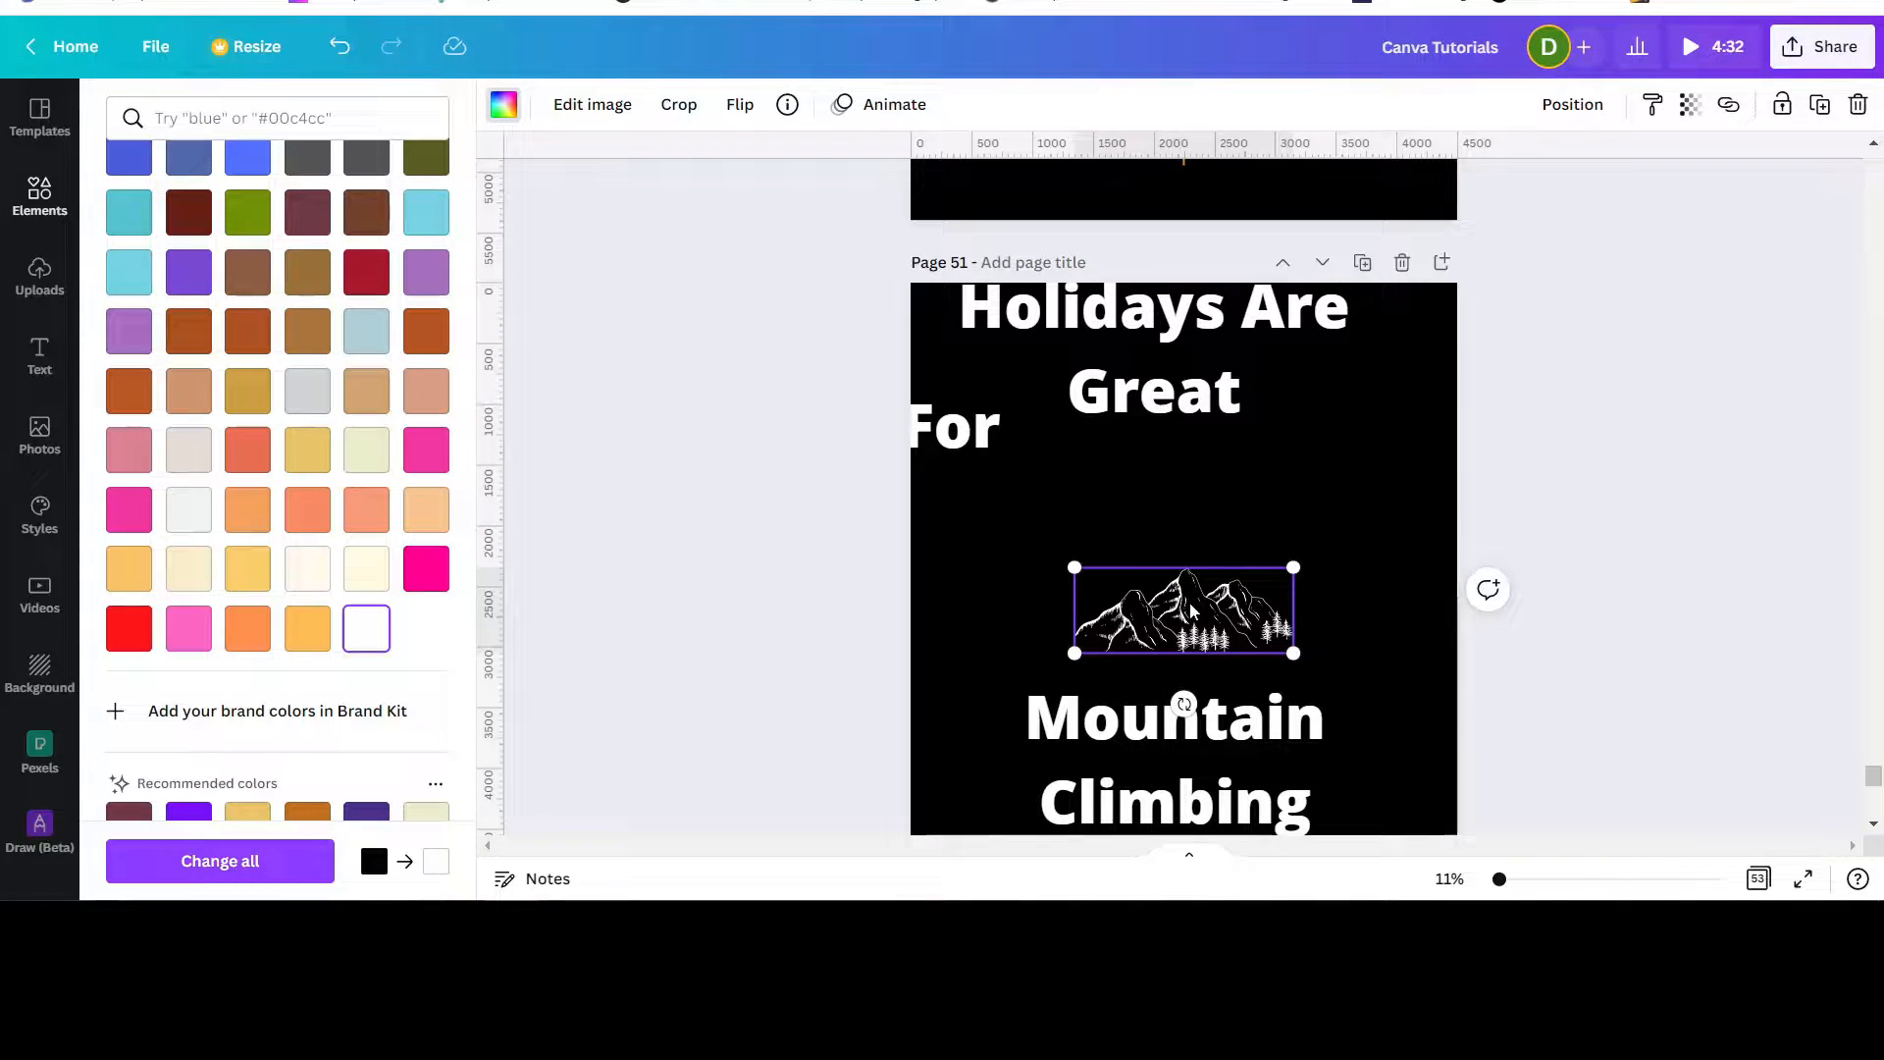
Step: Enlarge the white mountain graphic on page 51 and place it between the "Holidays Are Great" and "Mountain Climbing" texts
scroll(1311, 572, "up", 4)
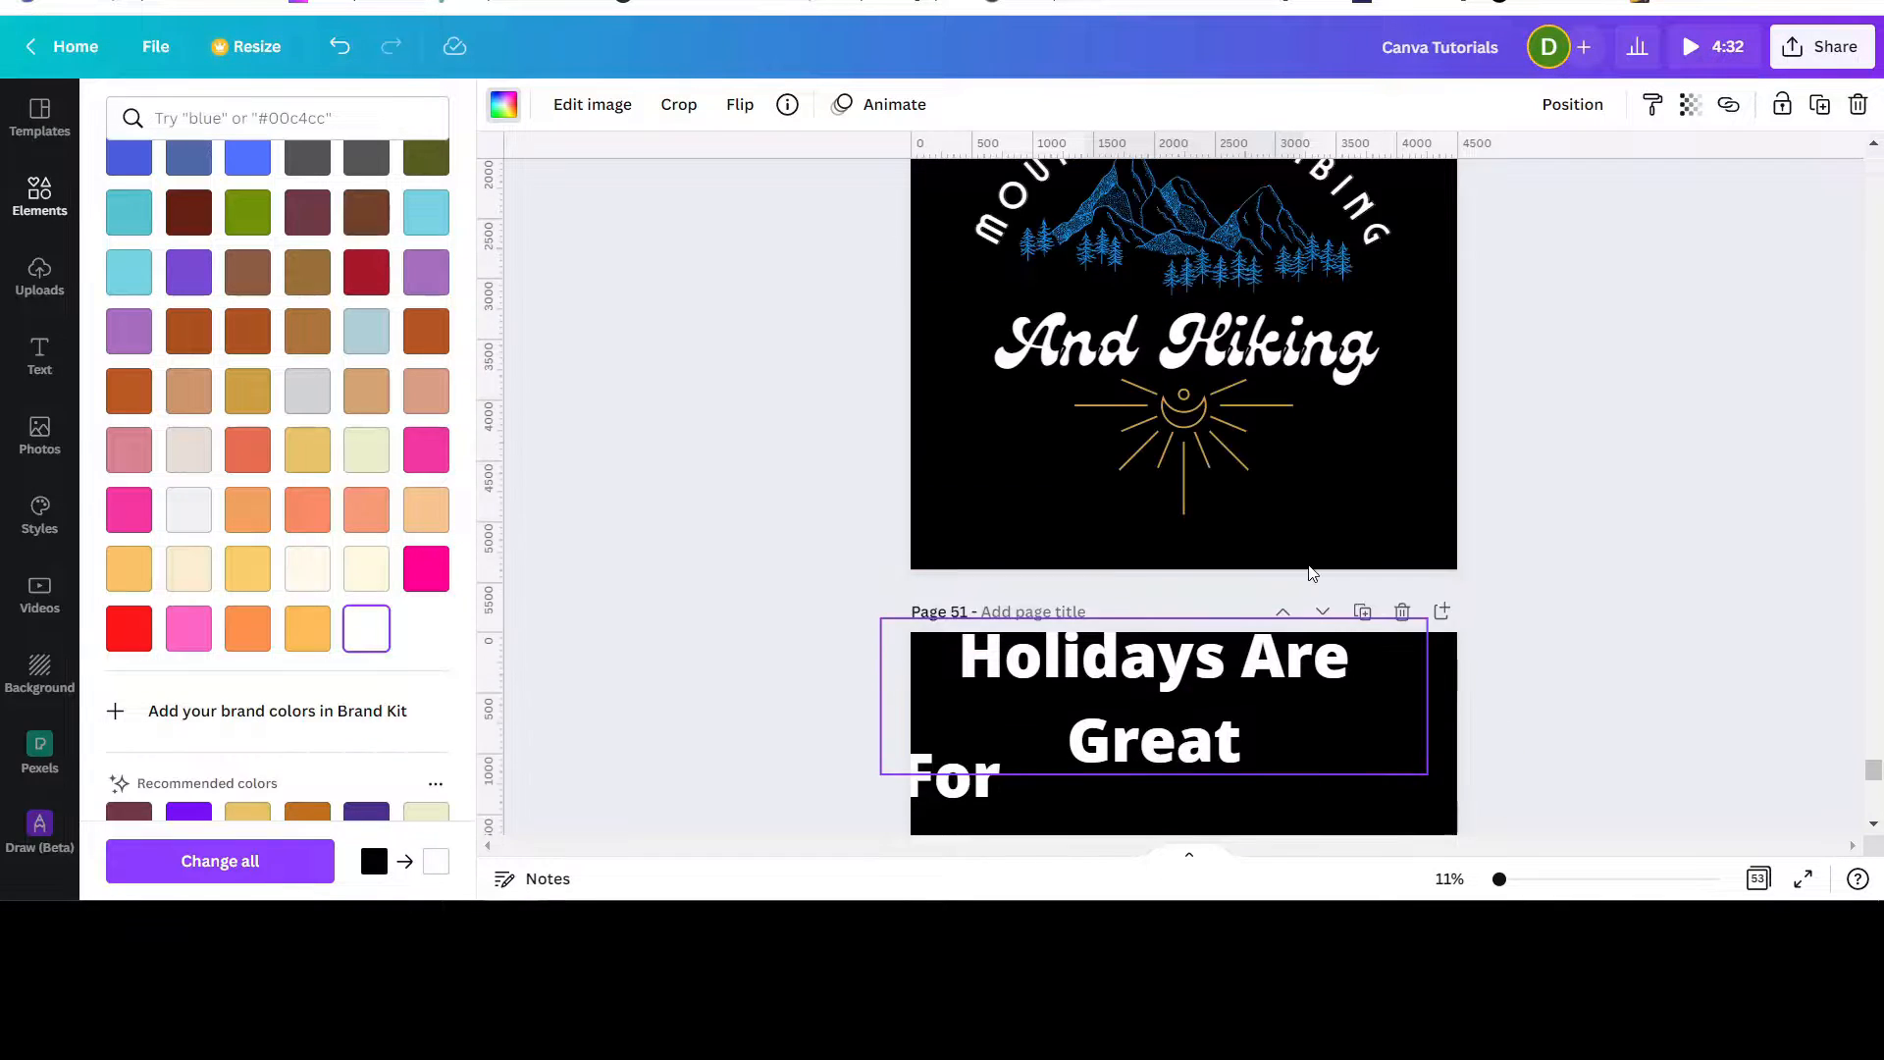
scroll(1312, 572, "up", 2)
scroll(1312, 572, "down", 2)
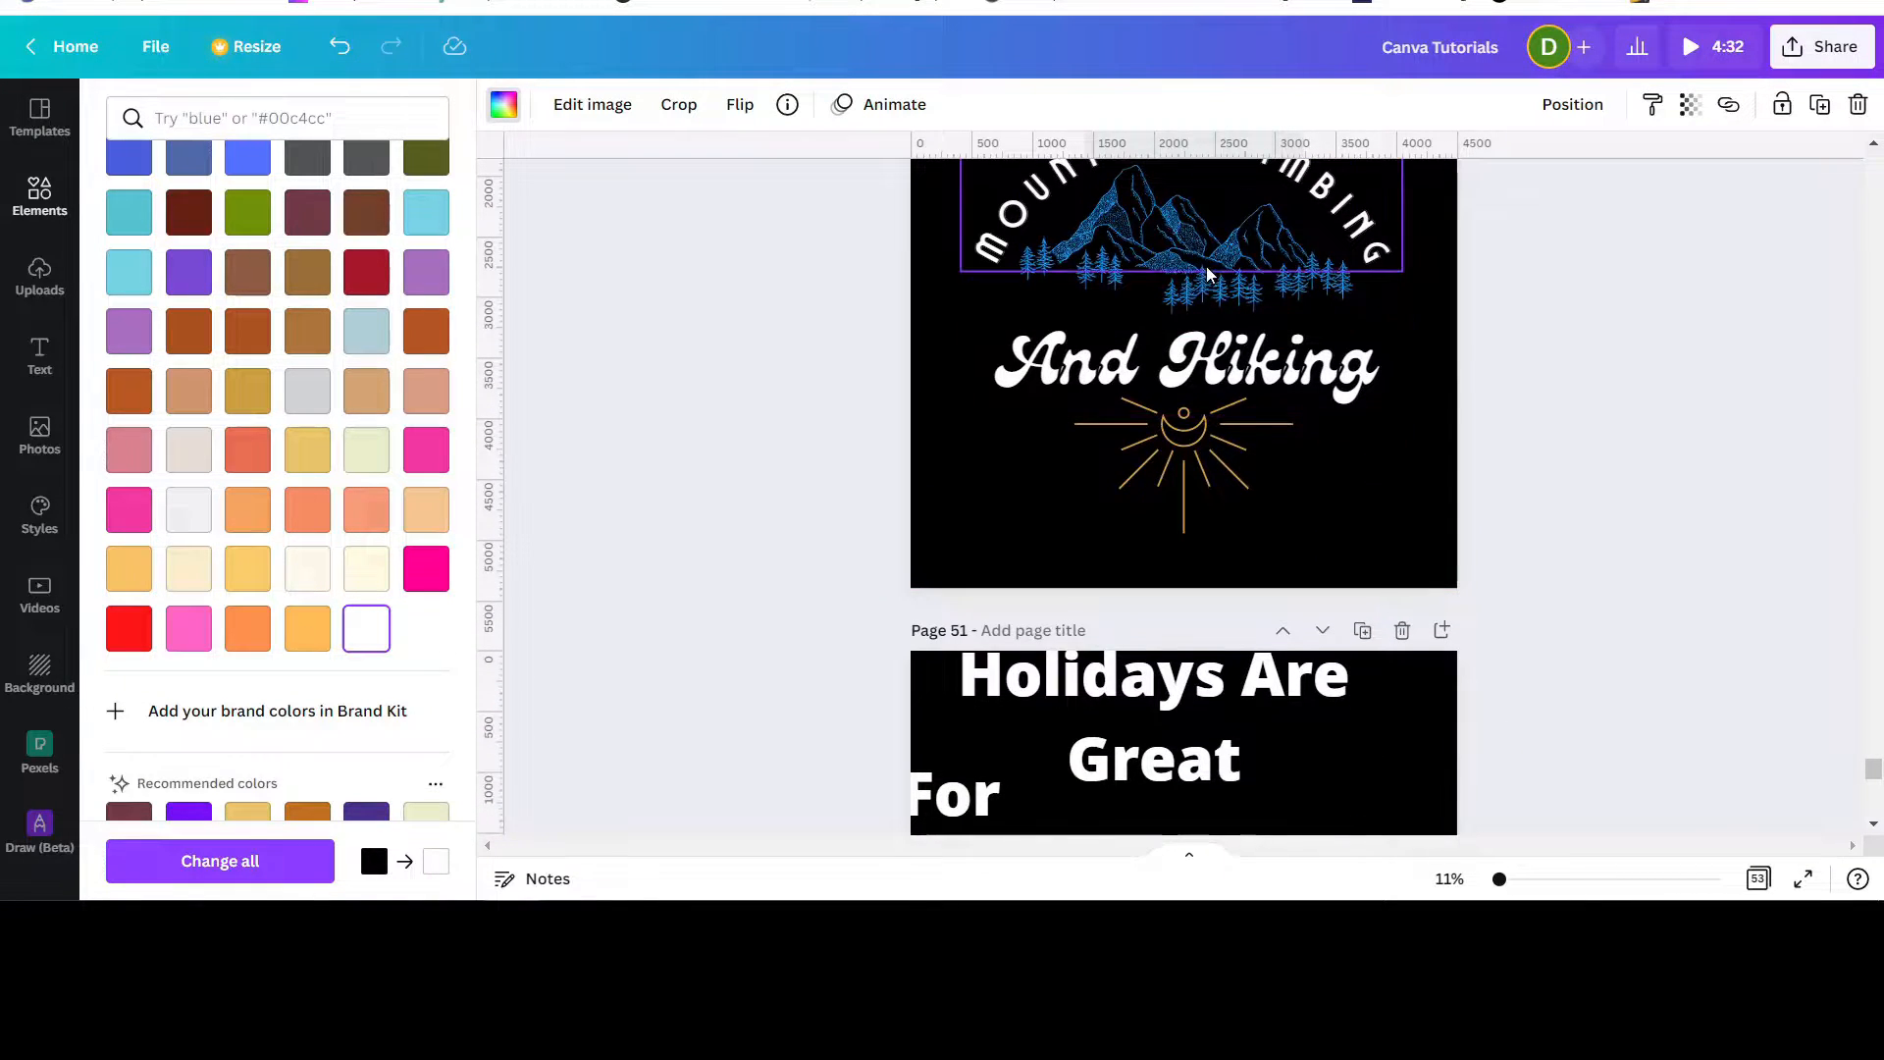
scroll(1213, 330, "down", 5)
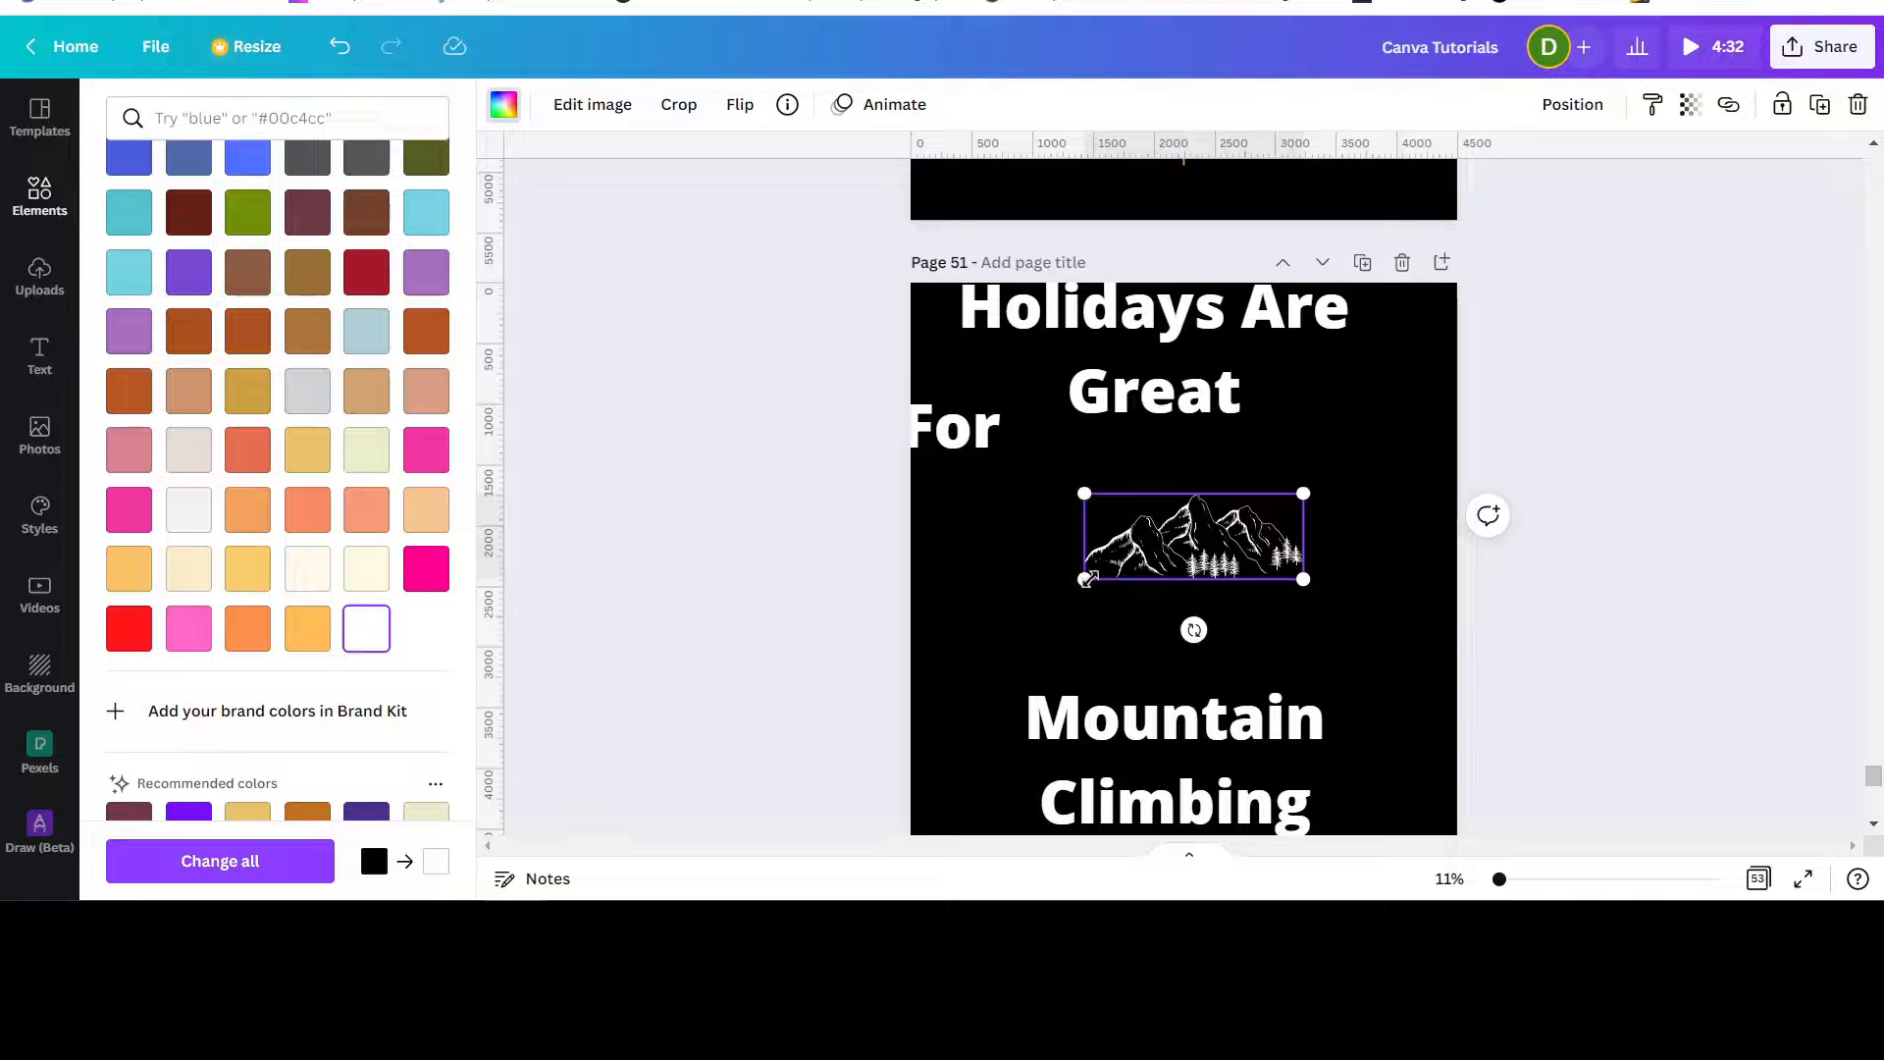
left_click_drag(1060, 586, 978, 617)
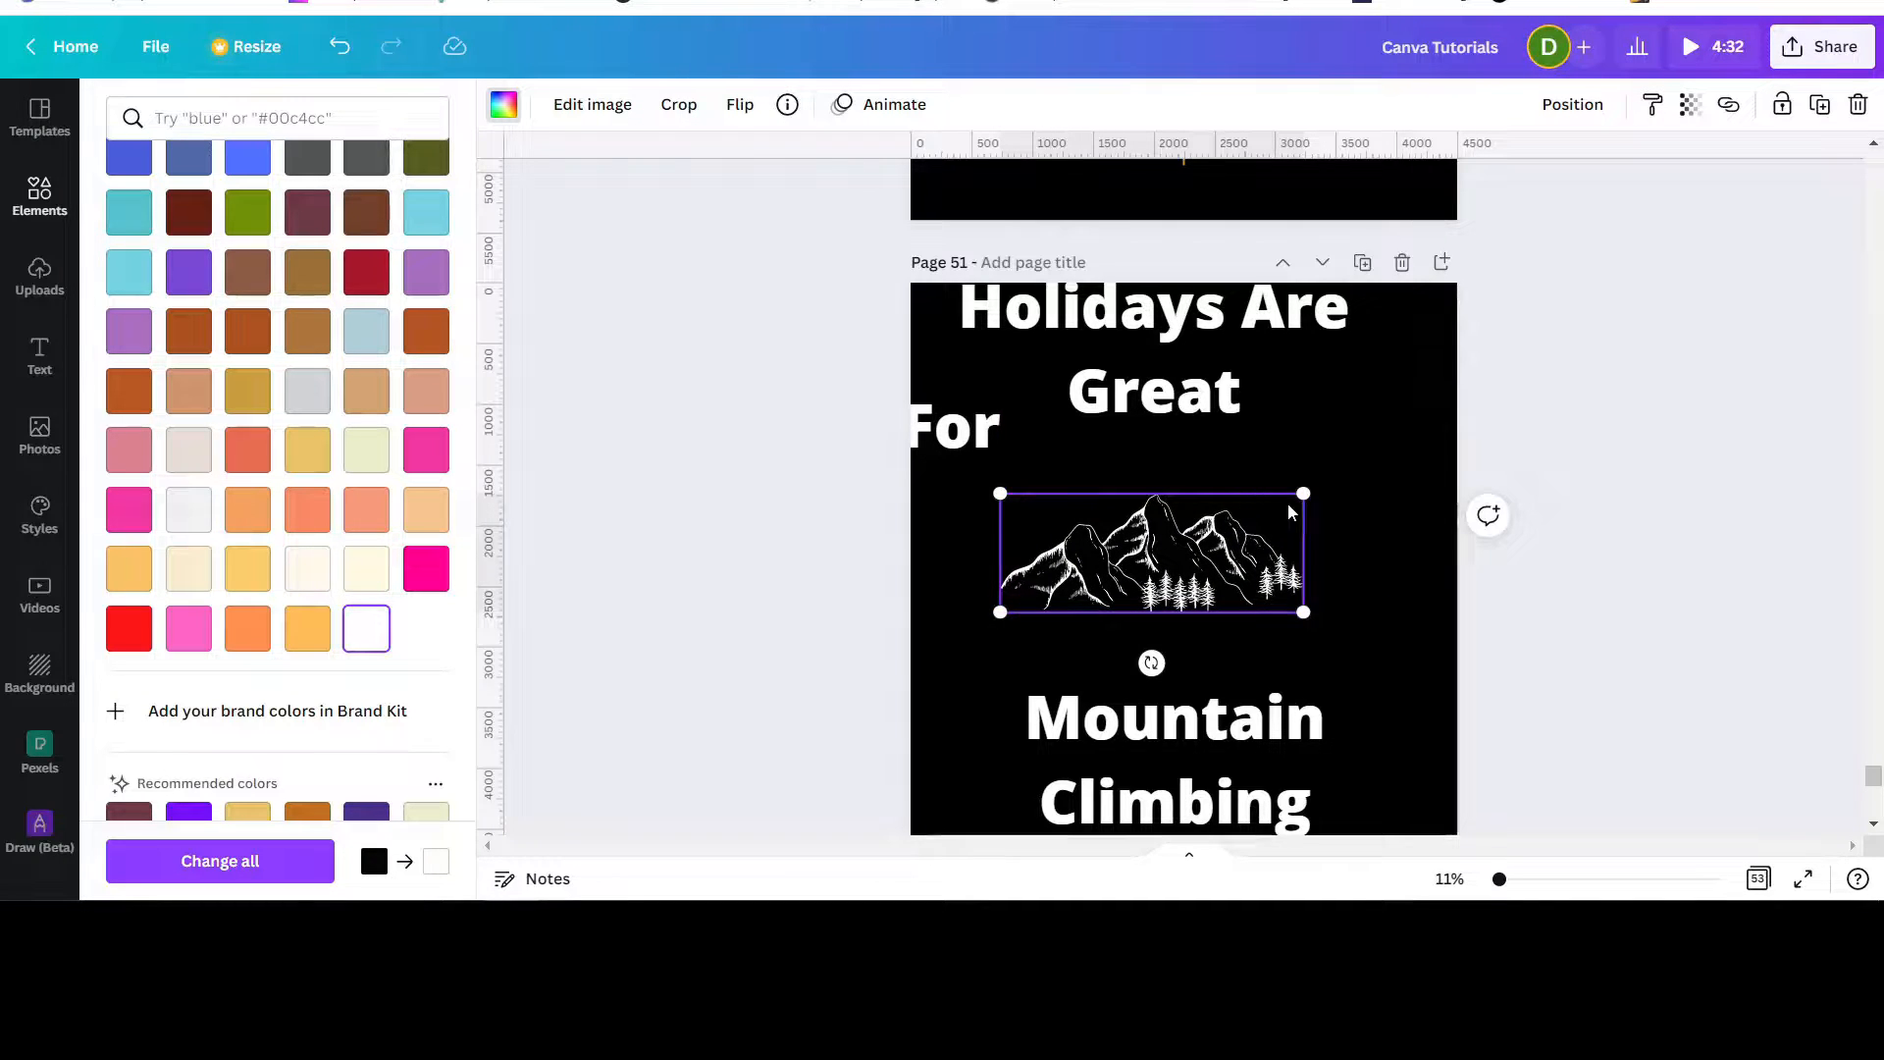
left_click_drag(1299, 493, 1374, 478)
scroll(1440, 451, "up", 4)
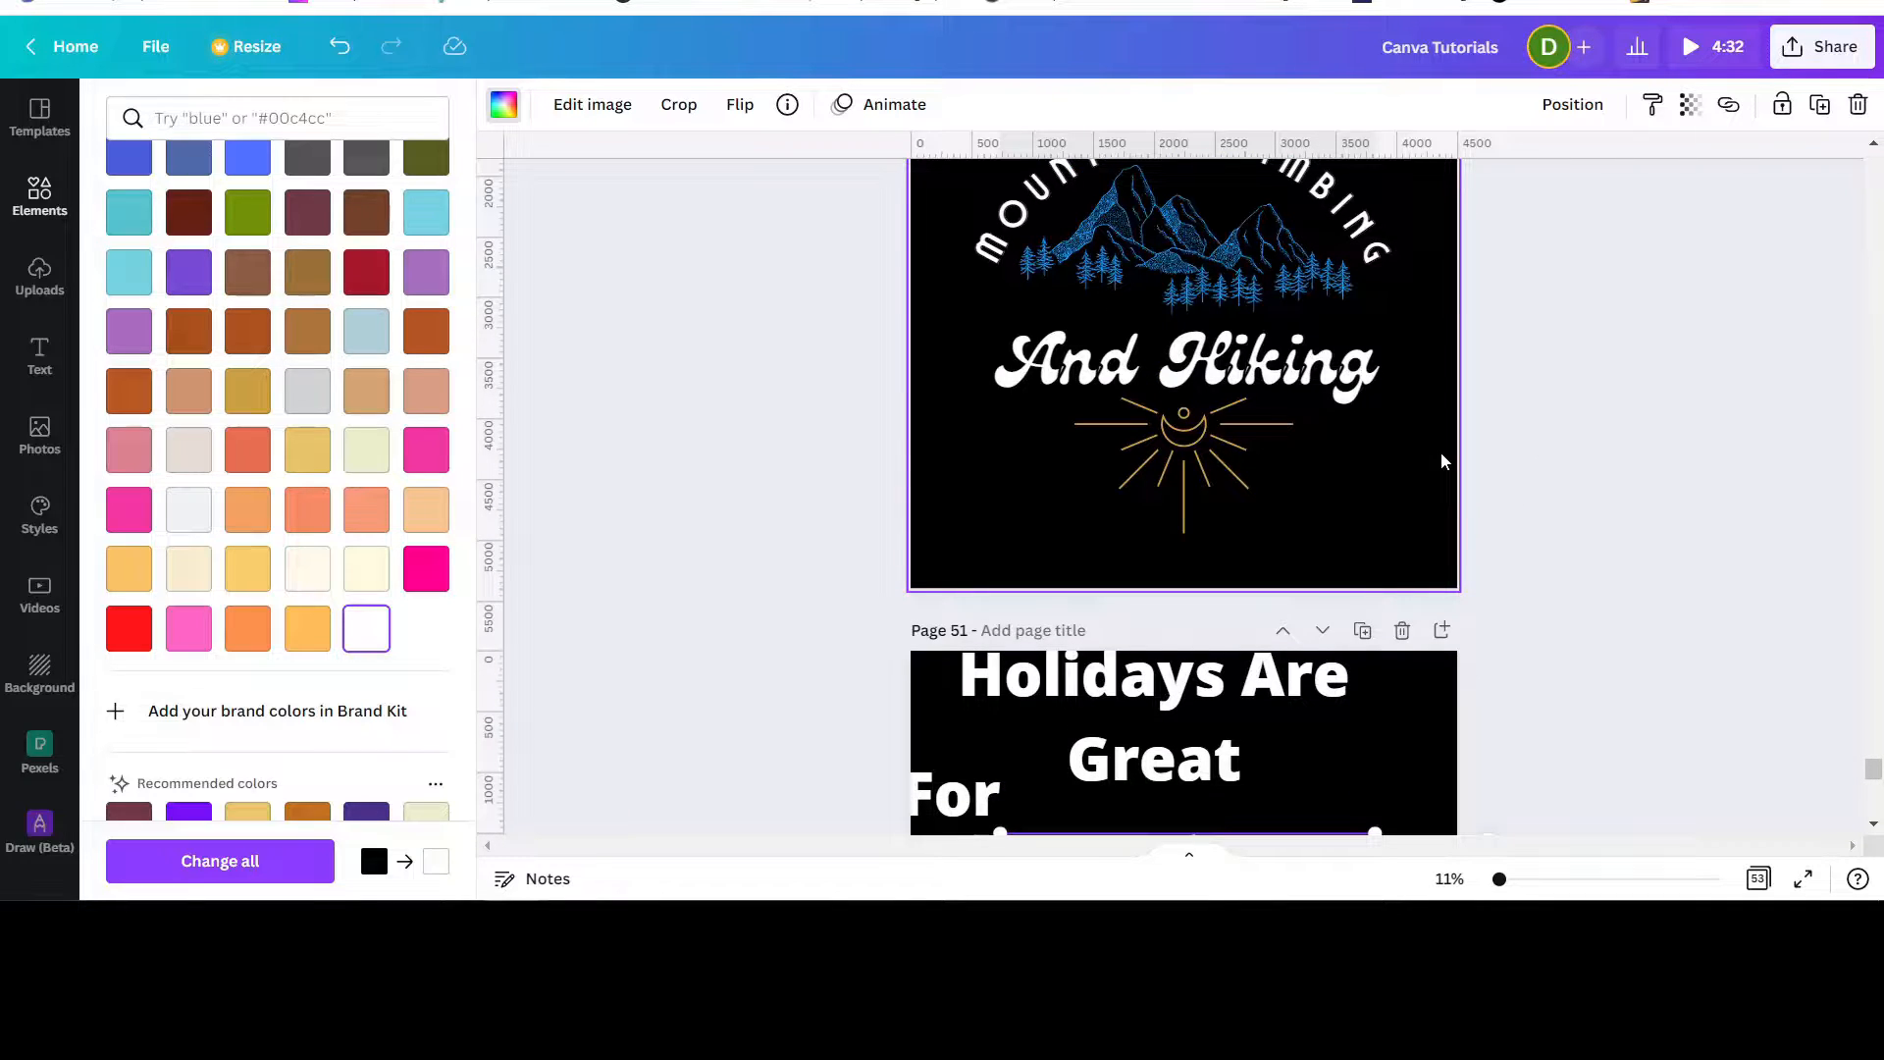
scroll(1440, 452, "down", 4)
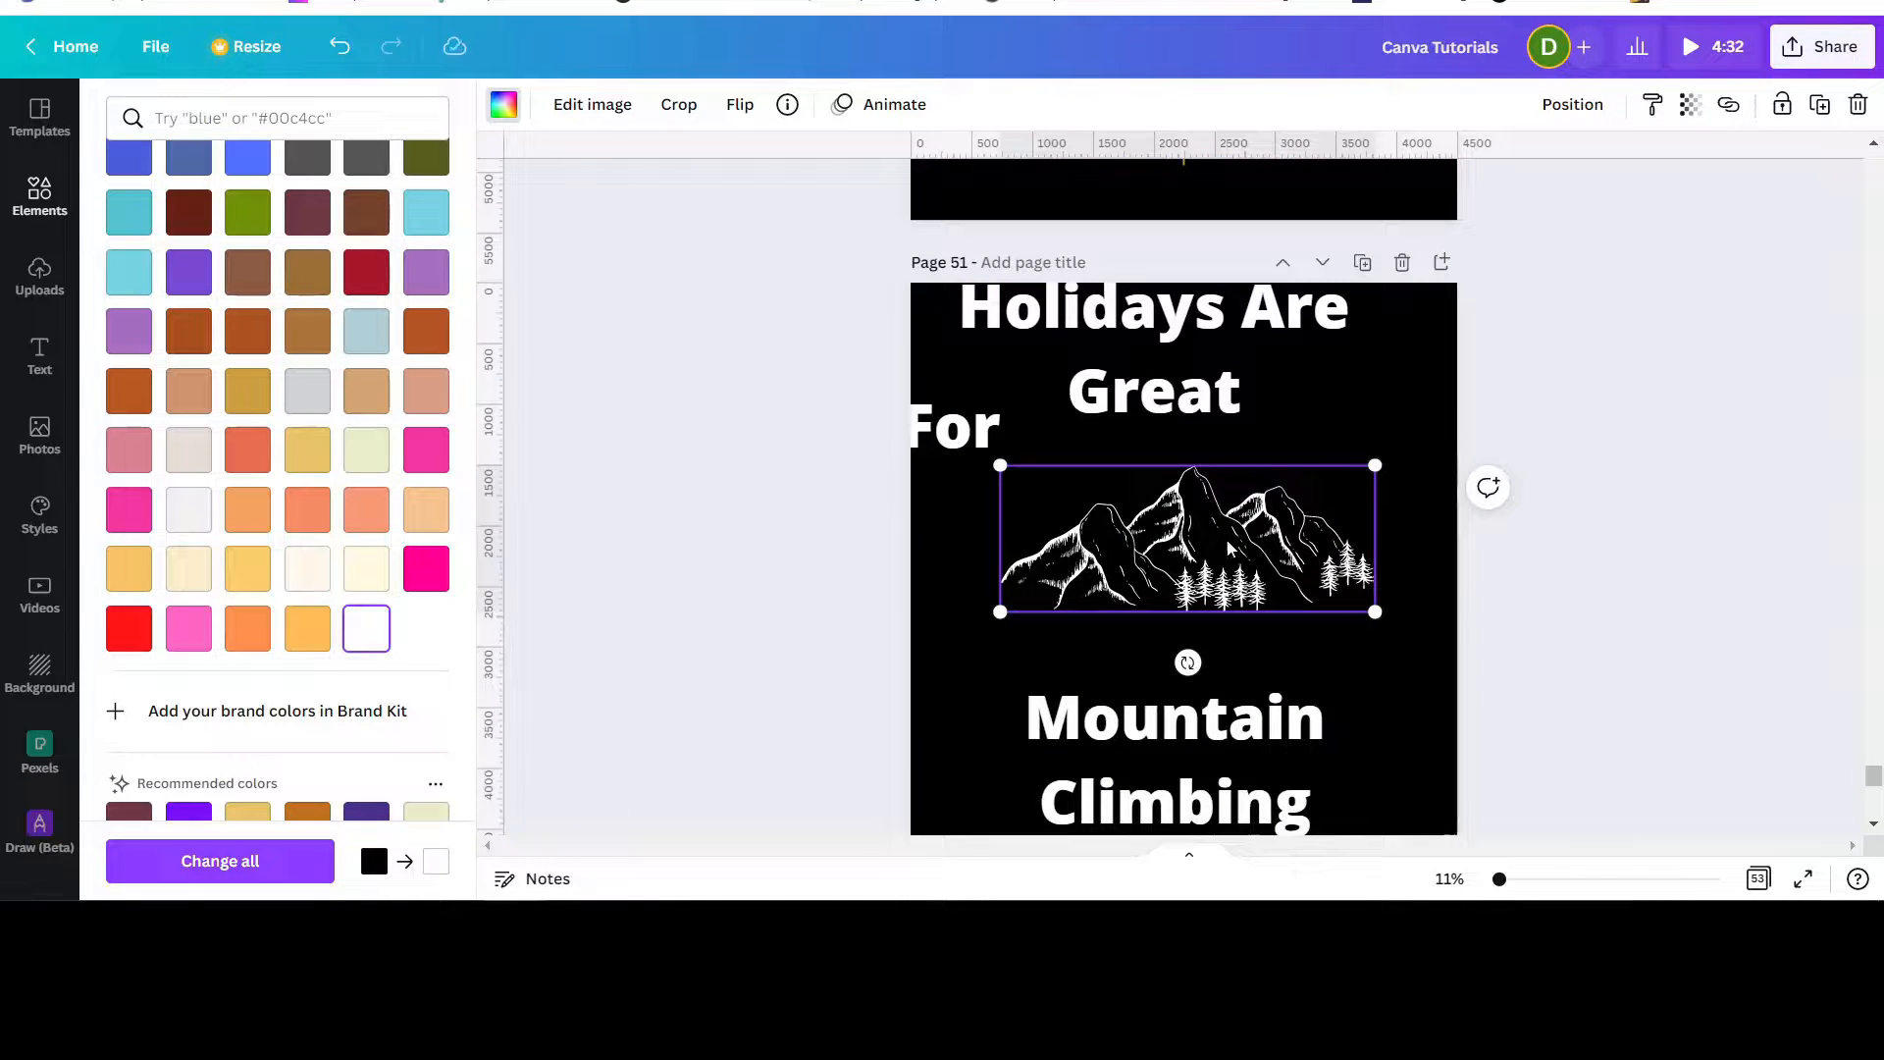
left_click_drag(1253, 542, 1255, 557)
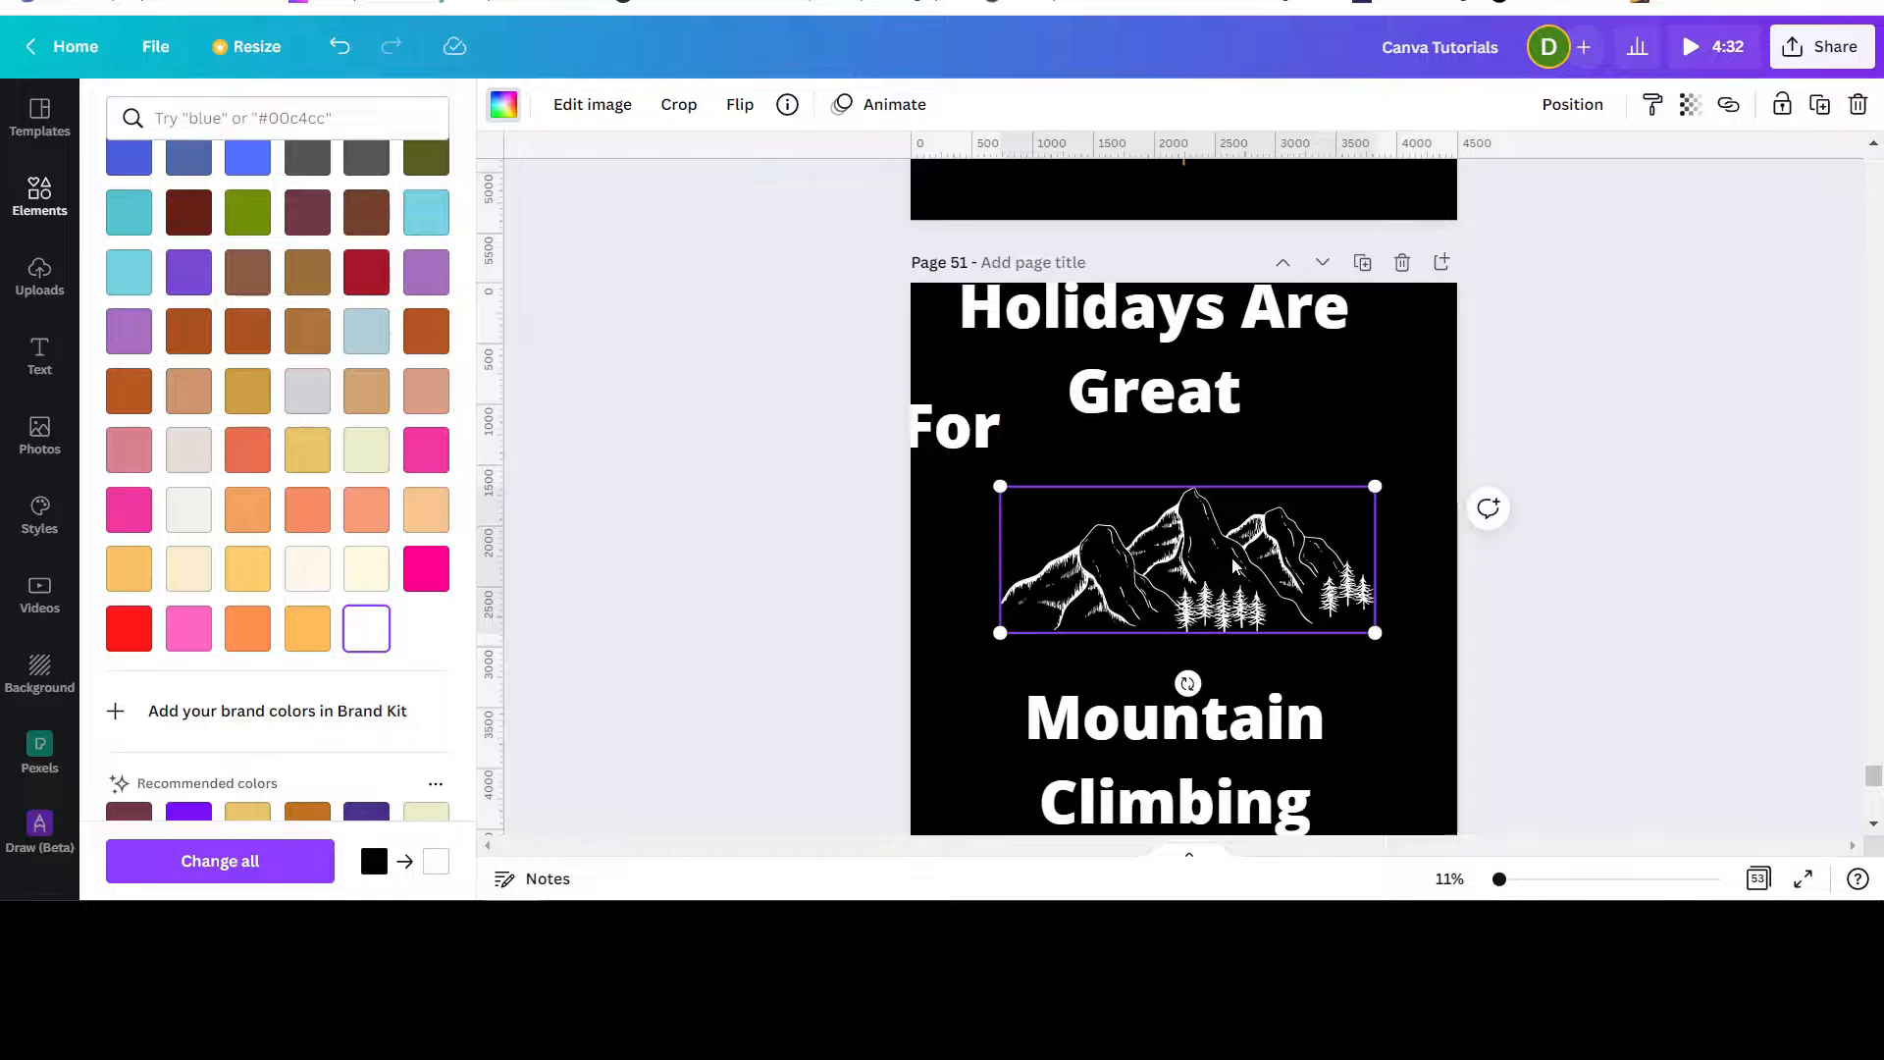
Step: Shrink "Holidays Are Great" to a single line at font size 231 and position it near the page's upper edge
left_click(1179, 379)
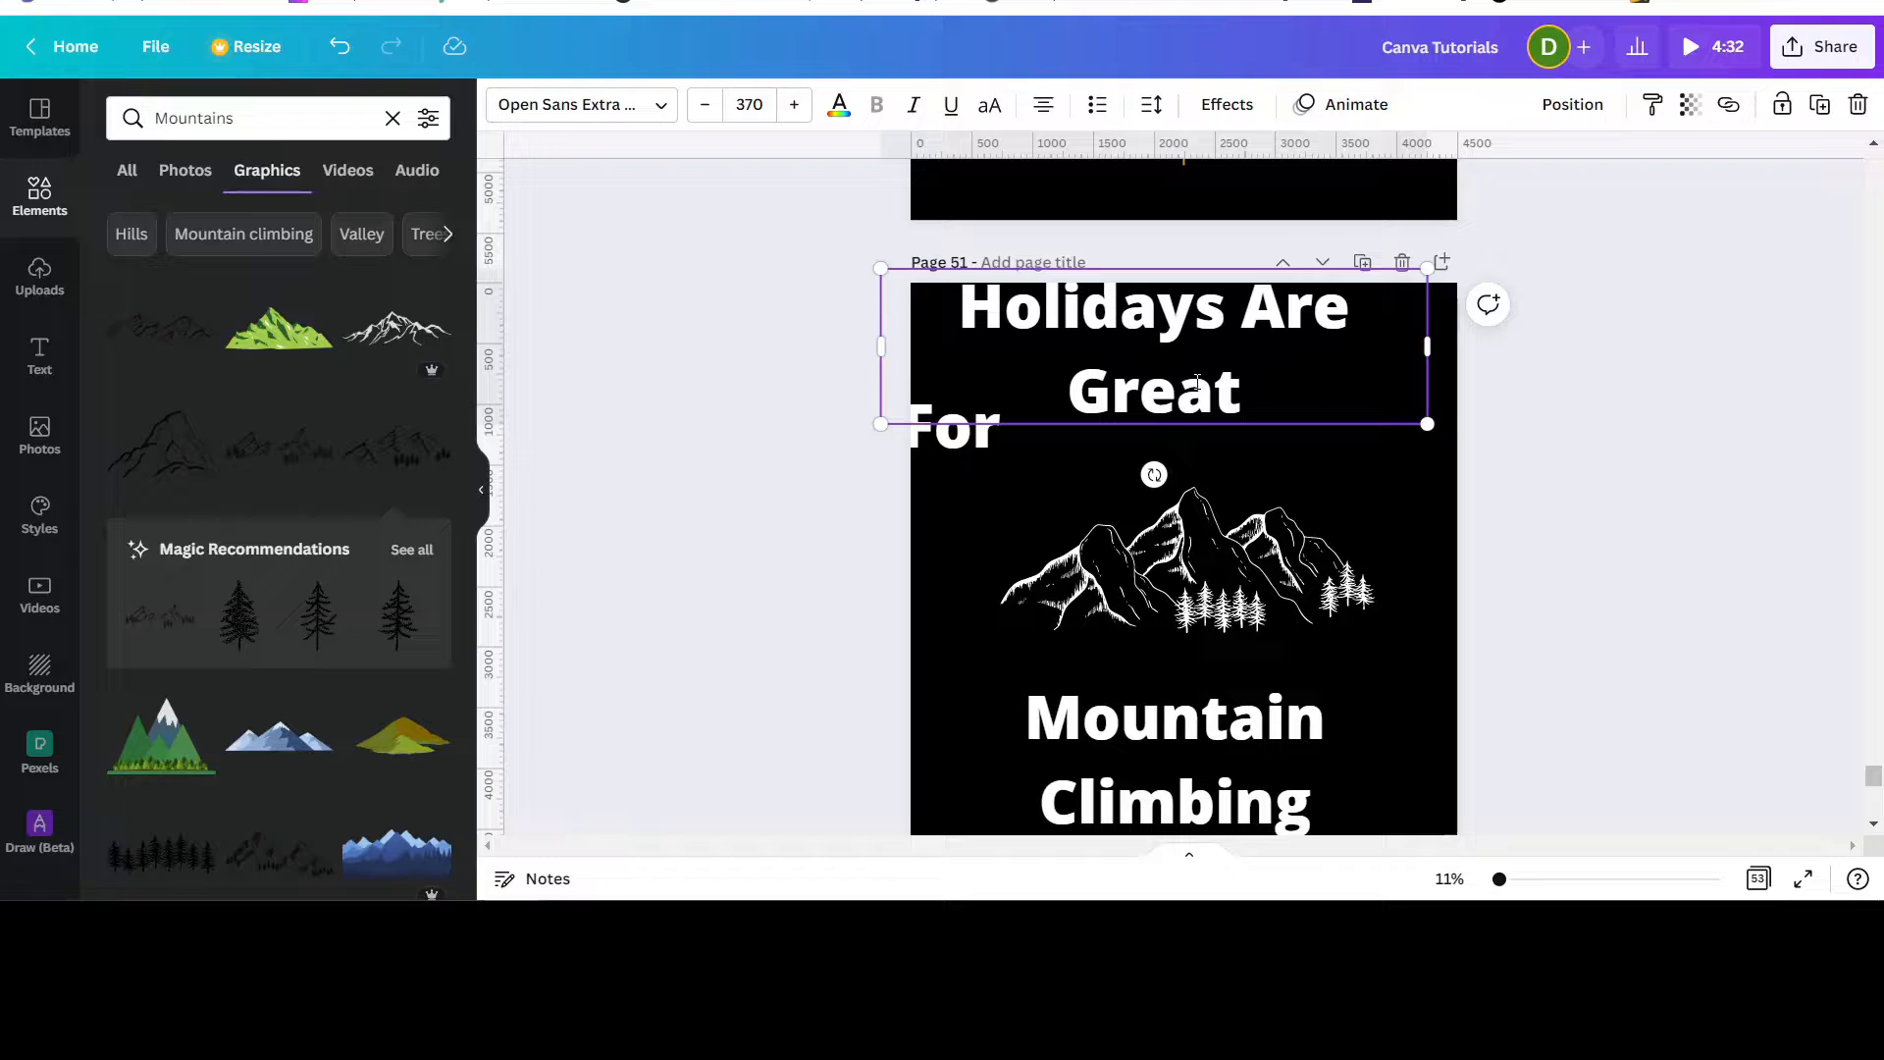
mouse_move(1167, 327)
left_mouse_down()
mouse_move(1237, 339)
mouse_move(1199, 343)
left_mouse_up()
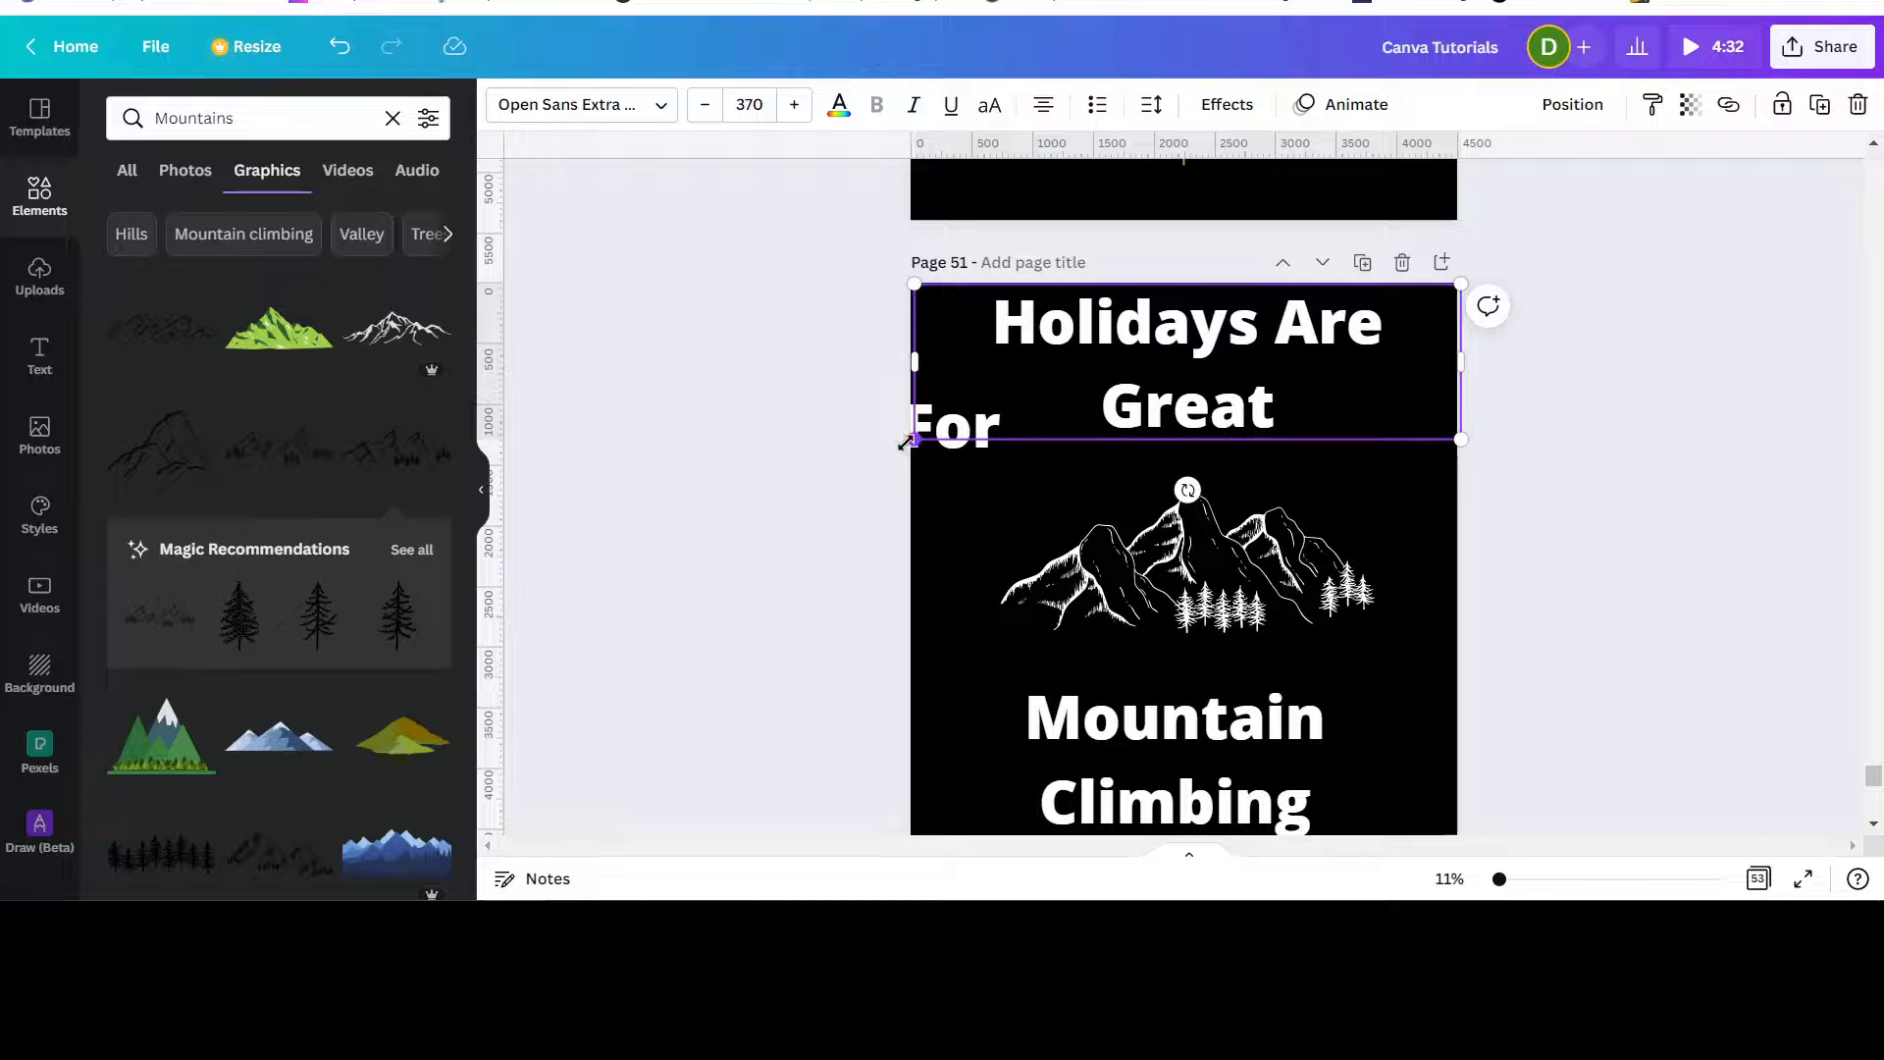
left_click_drag(904, 442, 944, 320)
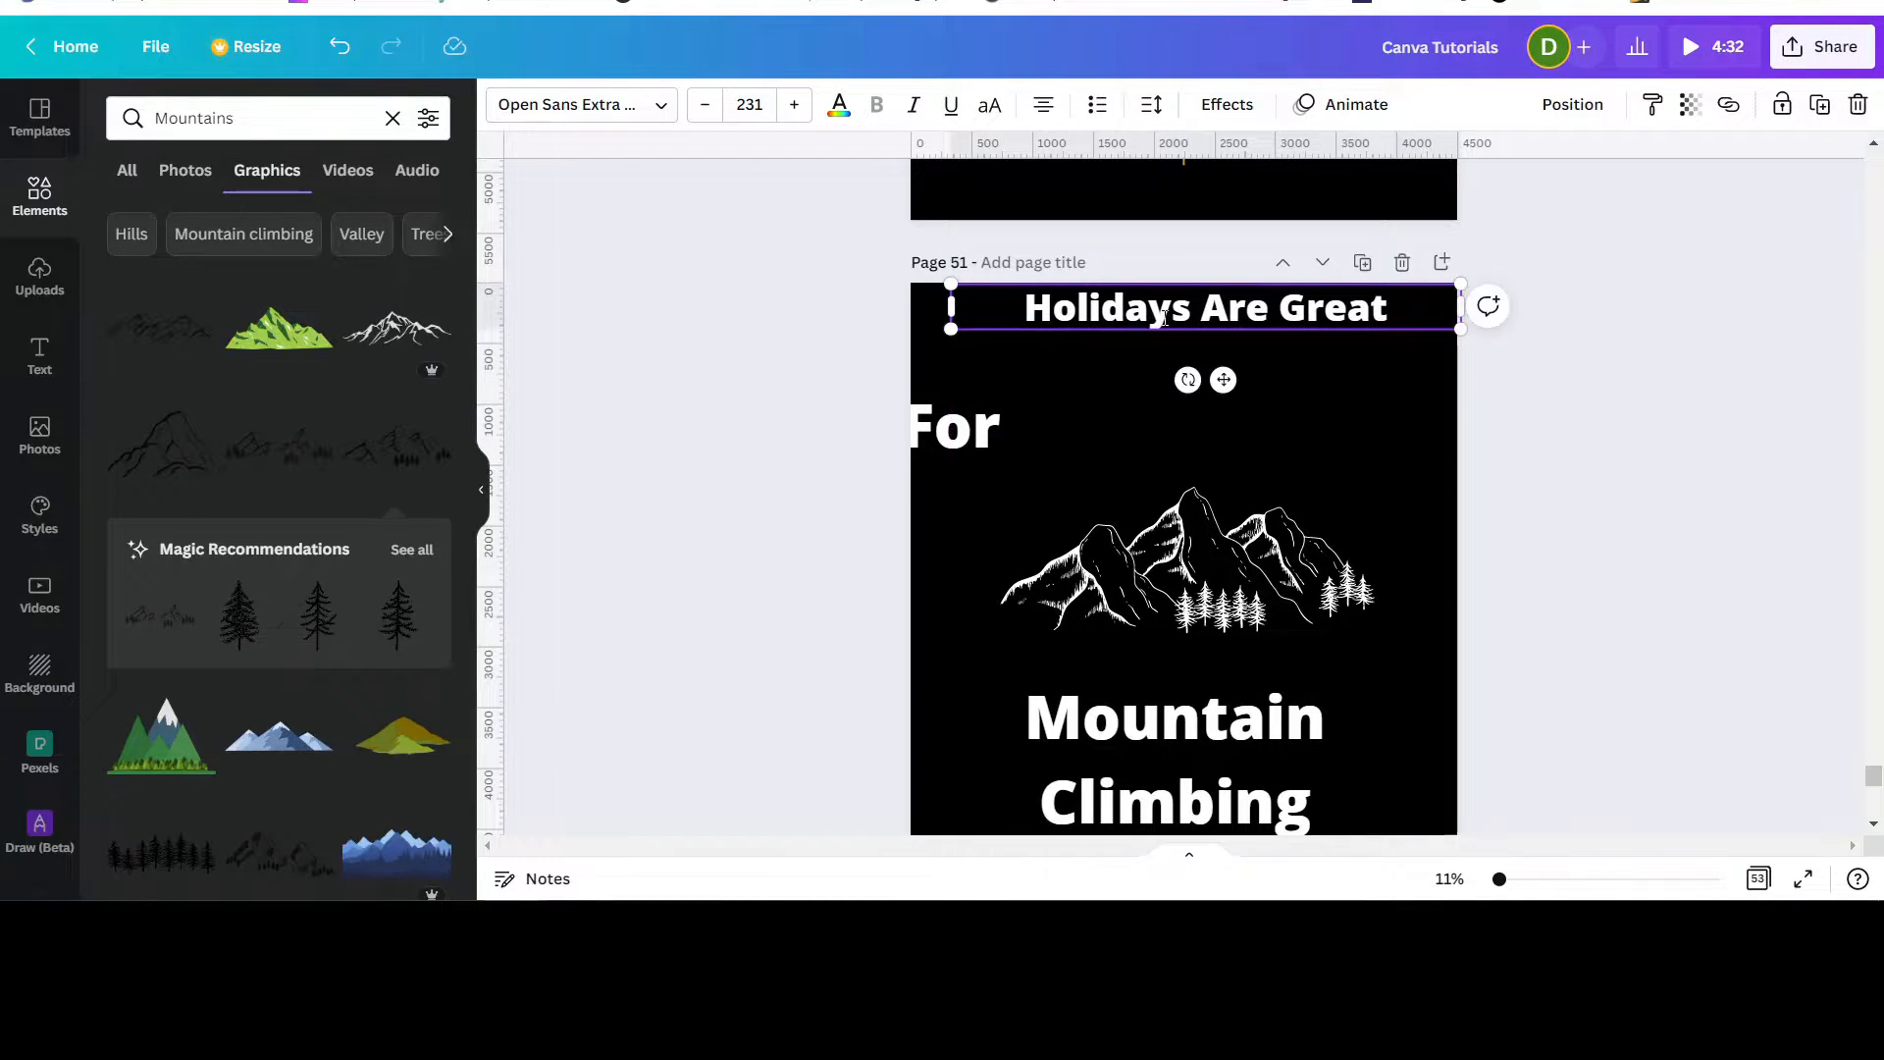
left_click_drag(1176, 305, 1172, 347)
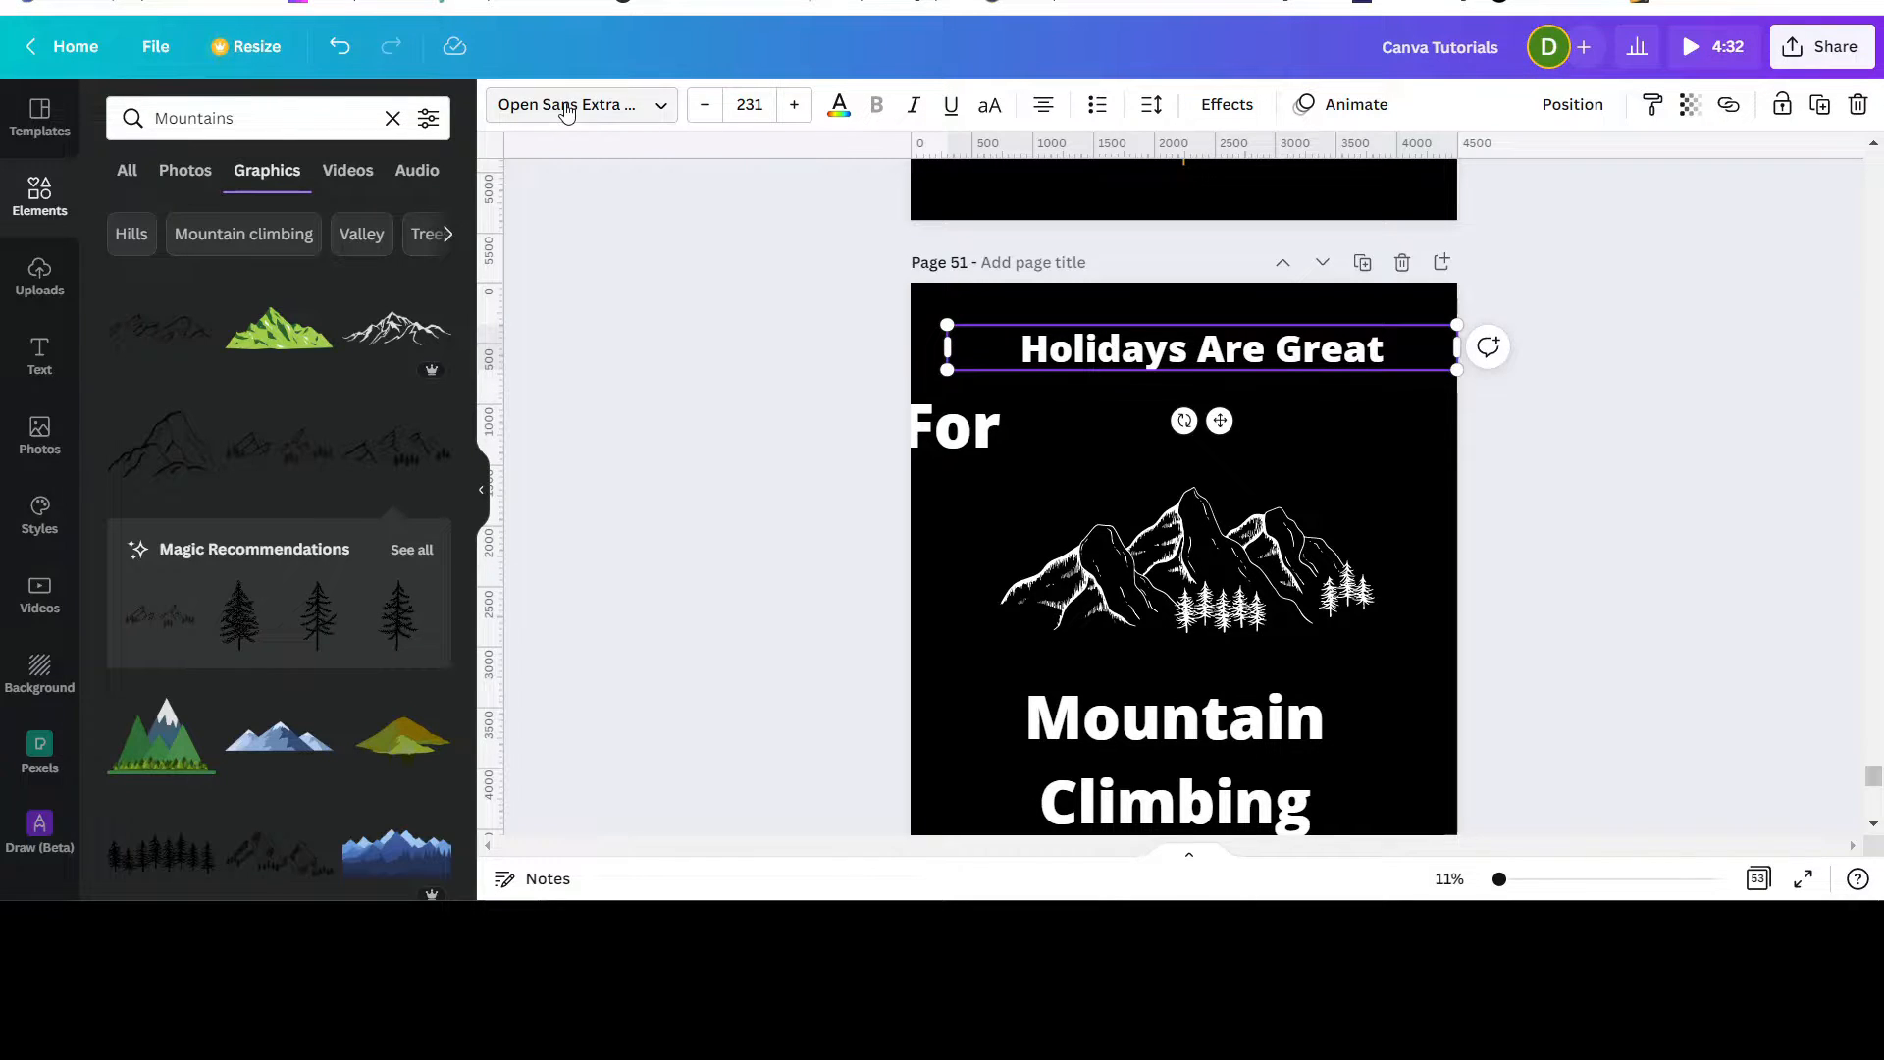
Step: Set "Holidays Are Great" on page 51 in Inlander Rough at size 276, matching the page 50 heading, and centre it horizontally
left_click(660, 110)
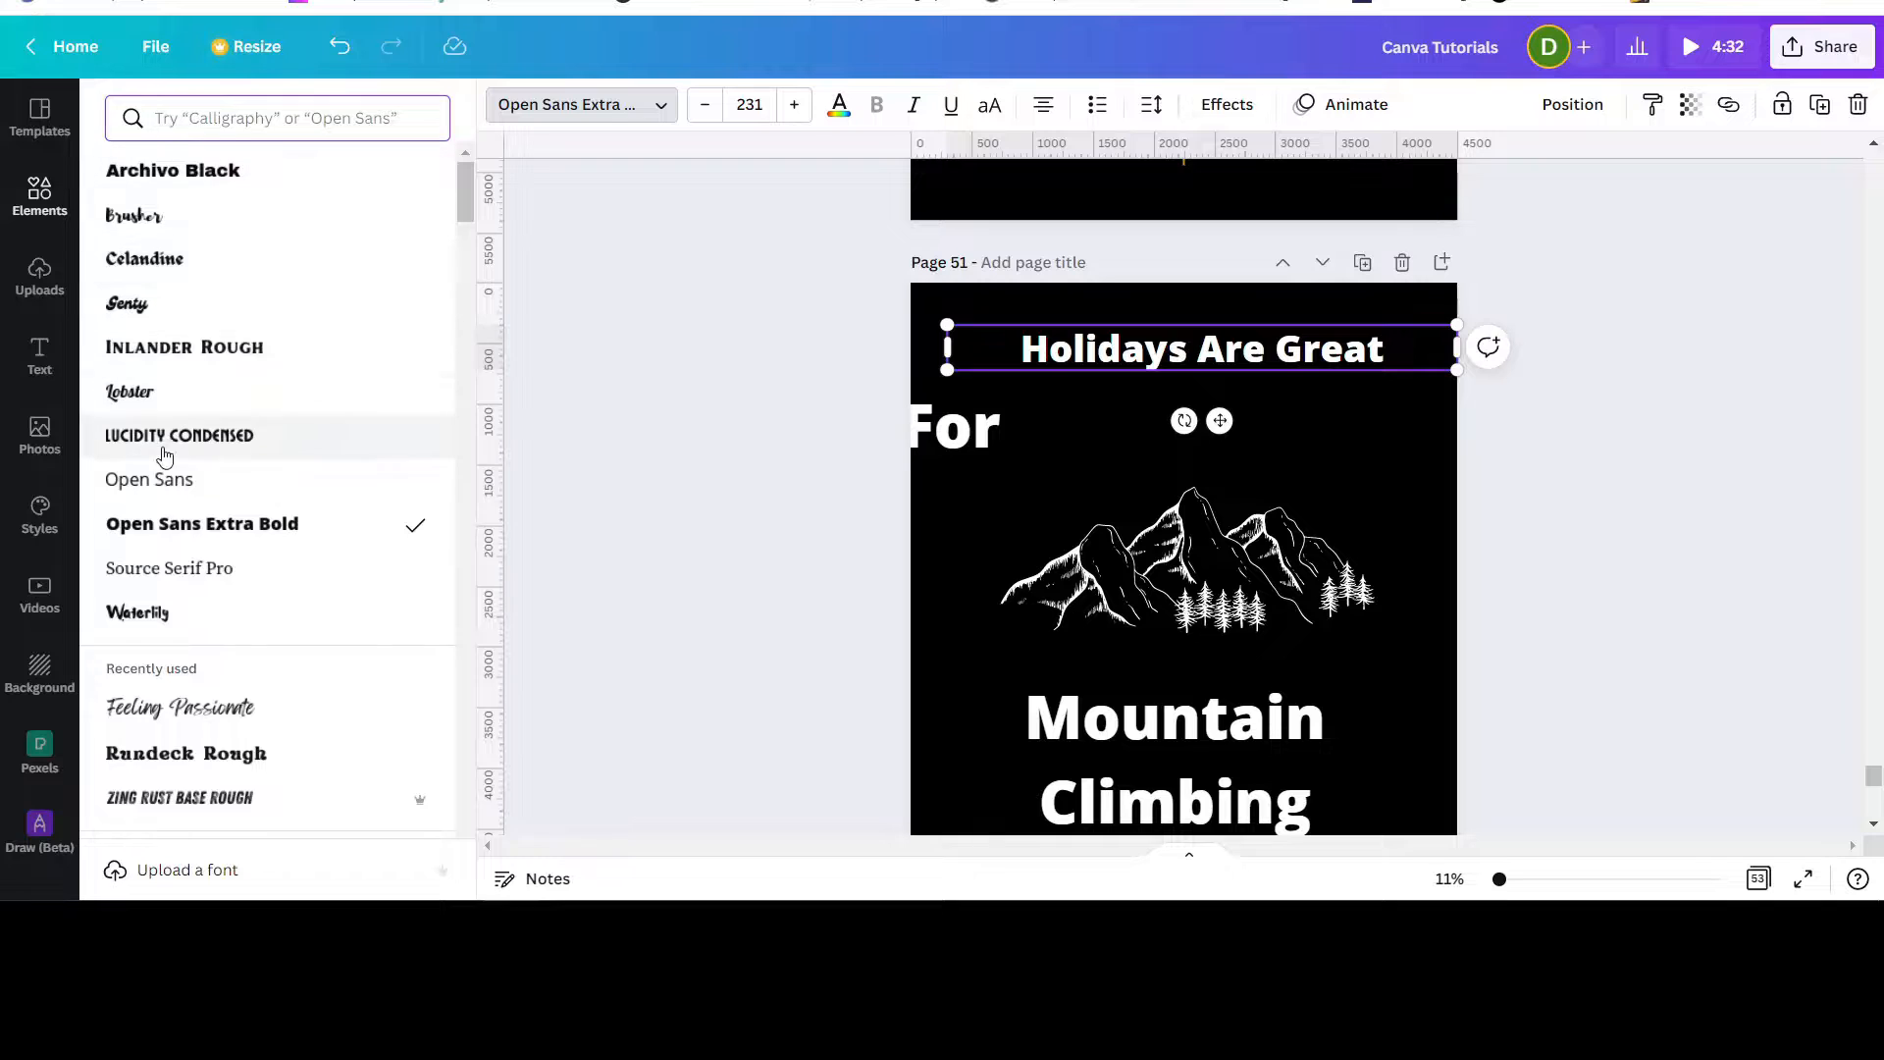
left_click(211, 350)
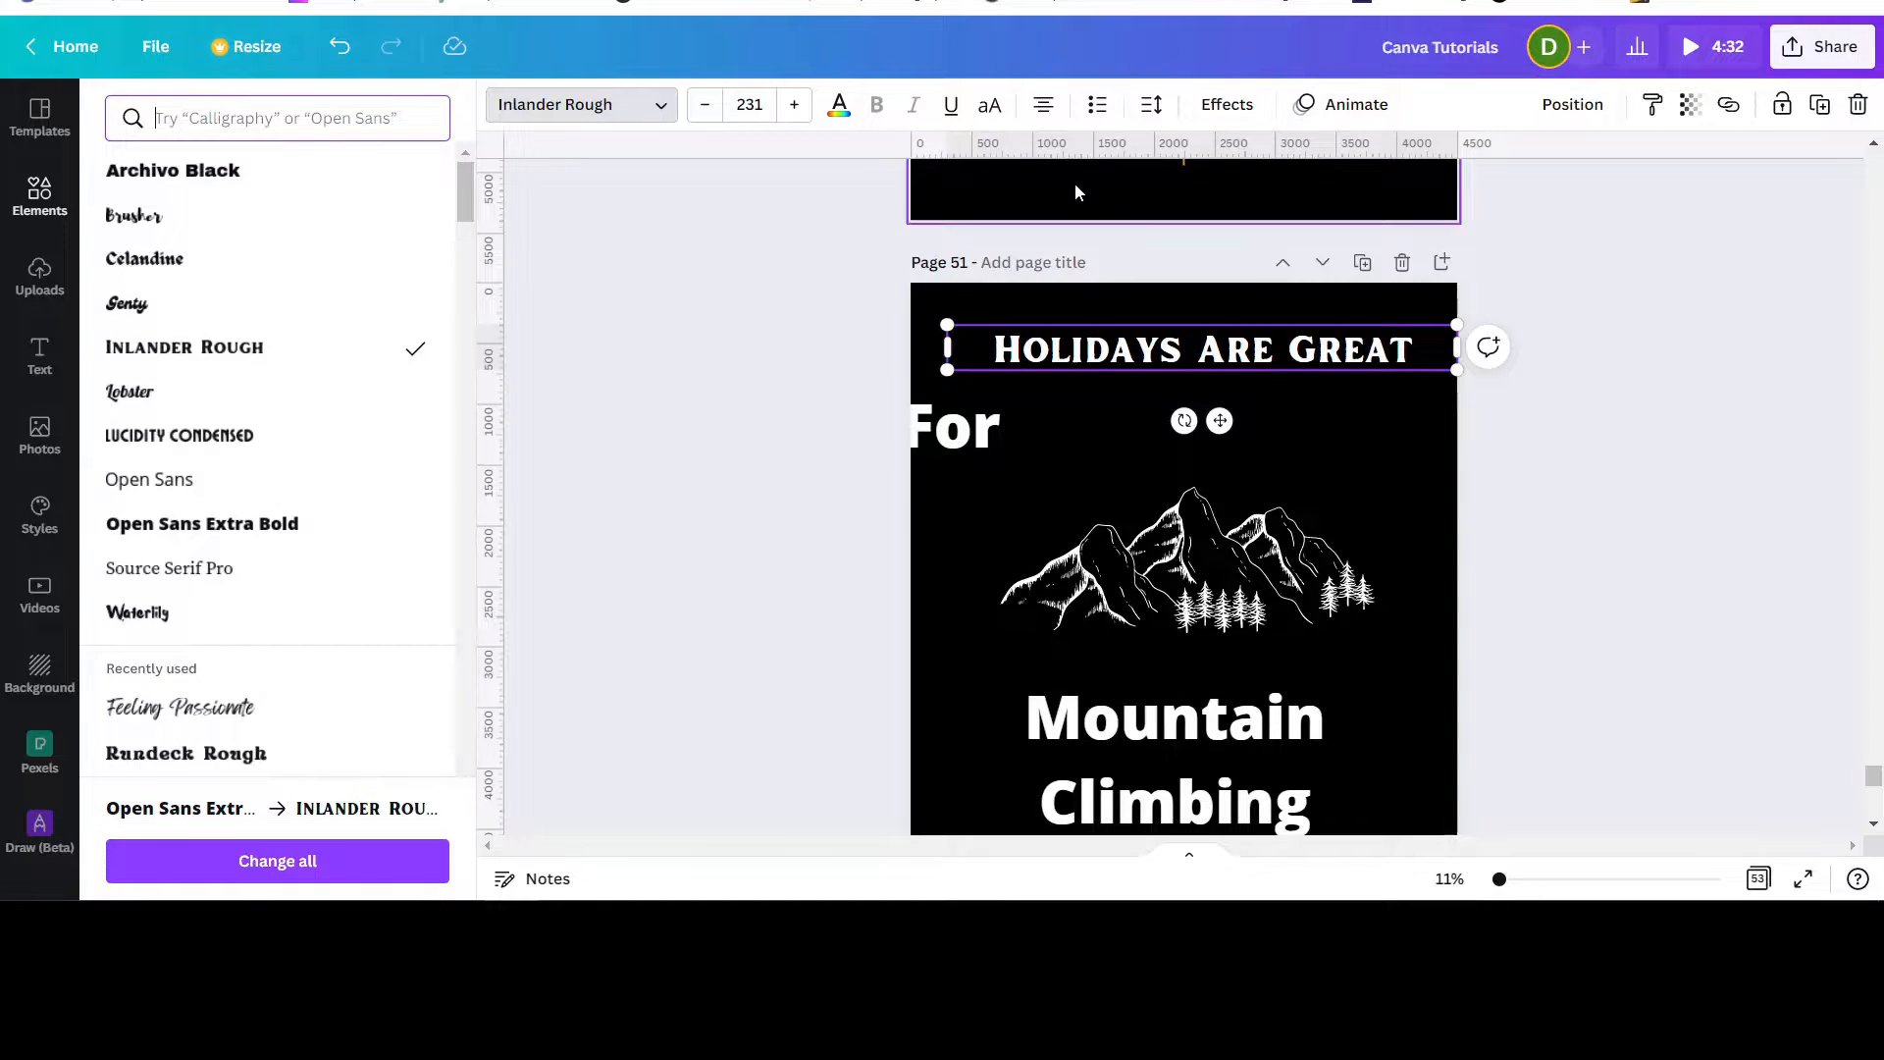
scroll(1074, 186, "up", 5)
left_click(1094, 275)
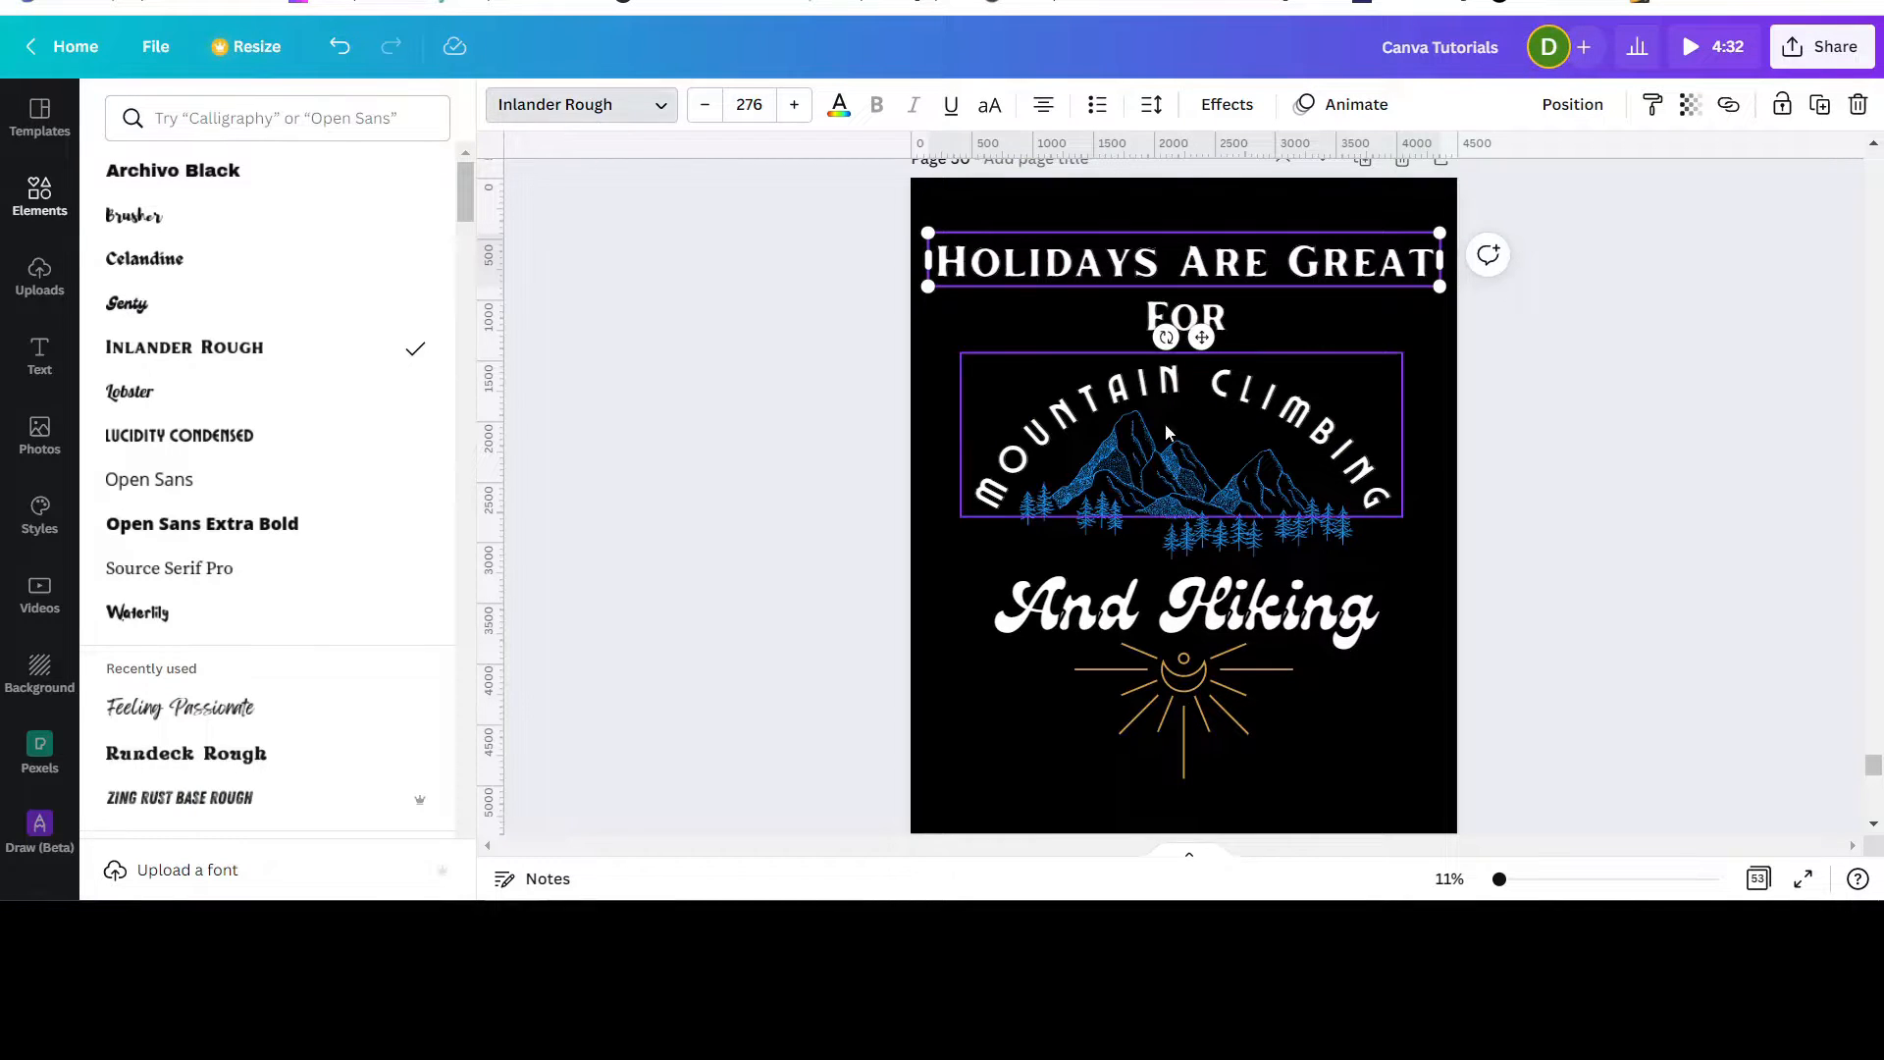
scroll(1153, 431, "down", 5)
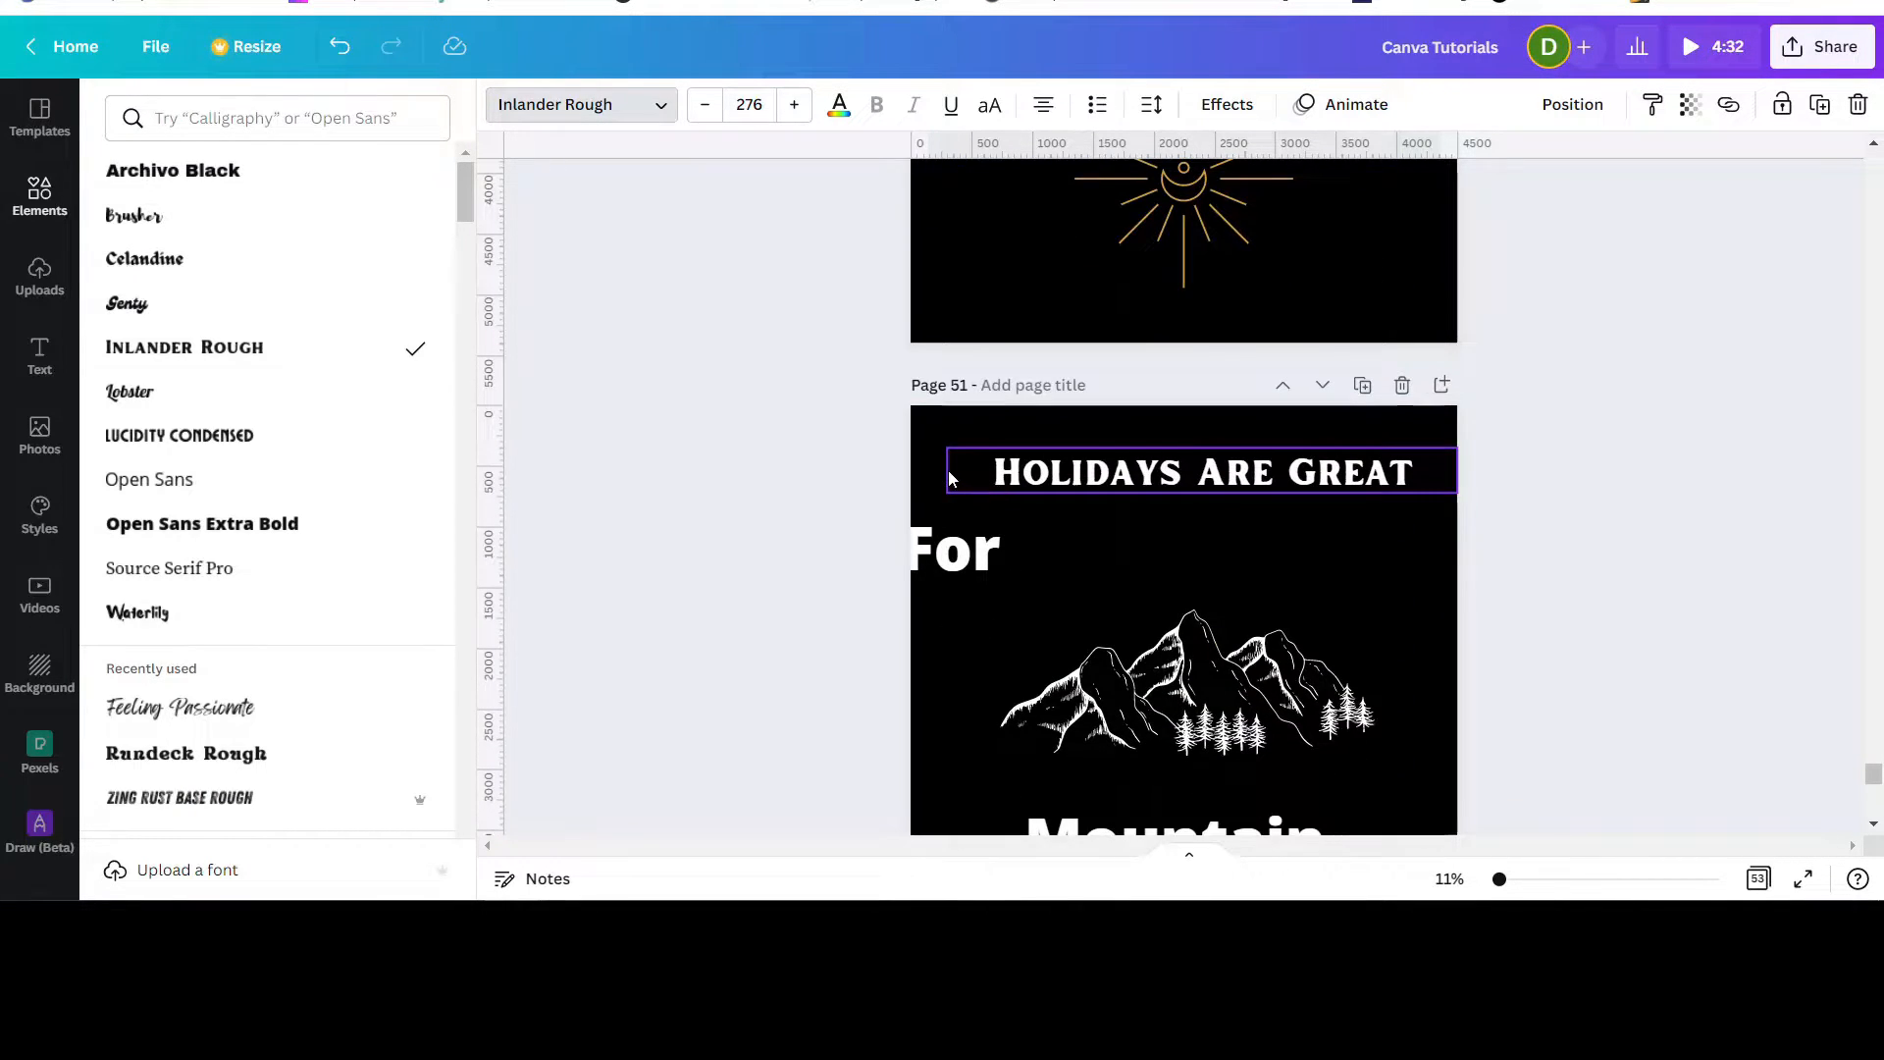
left_click(988, 476)
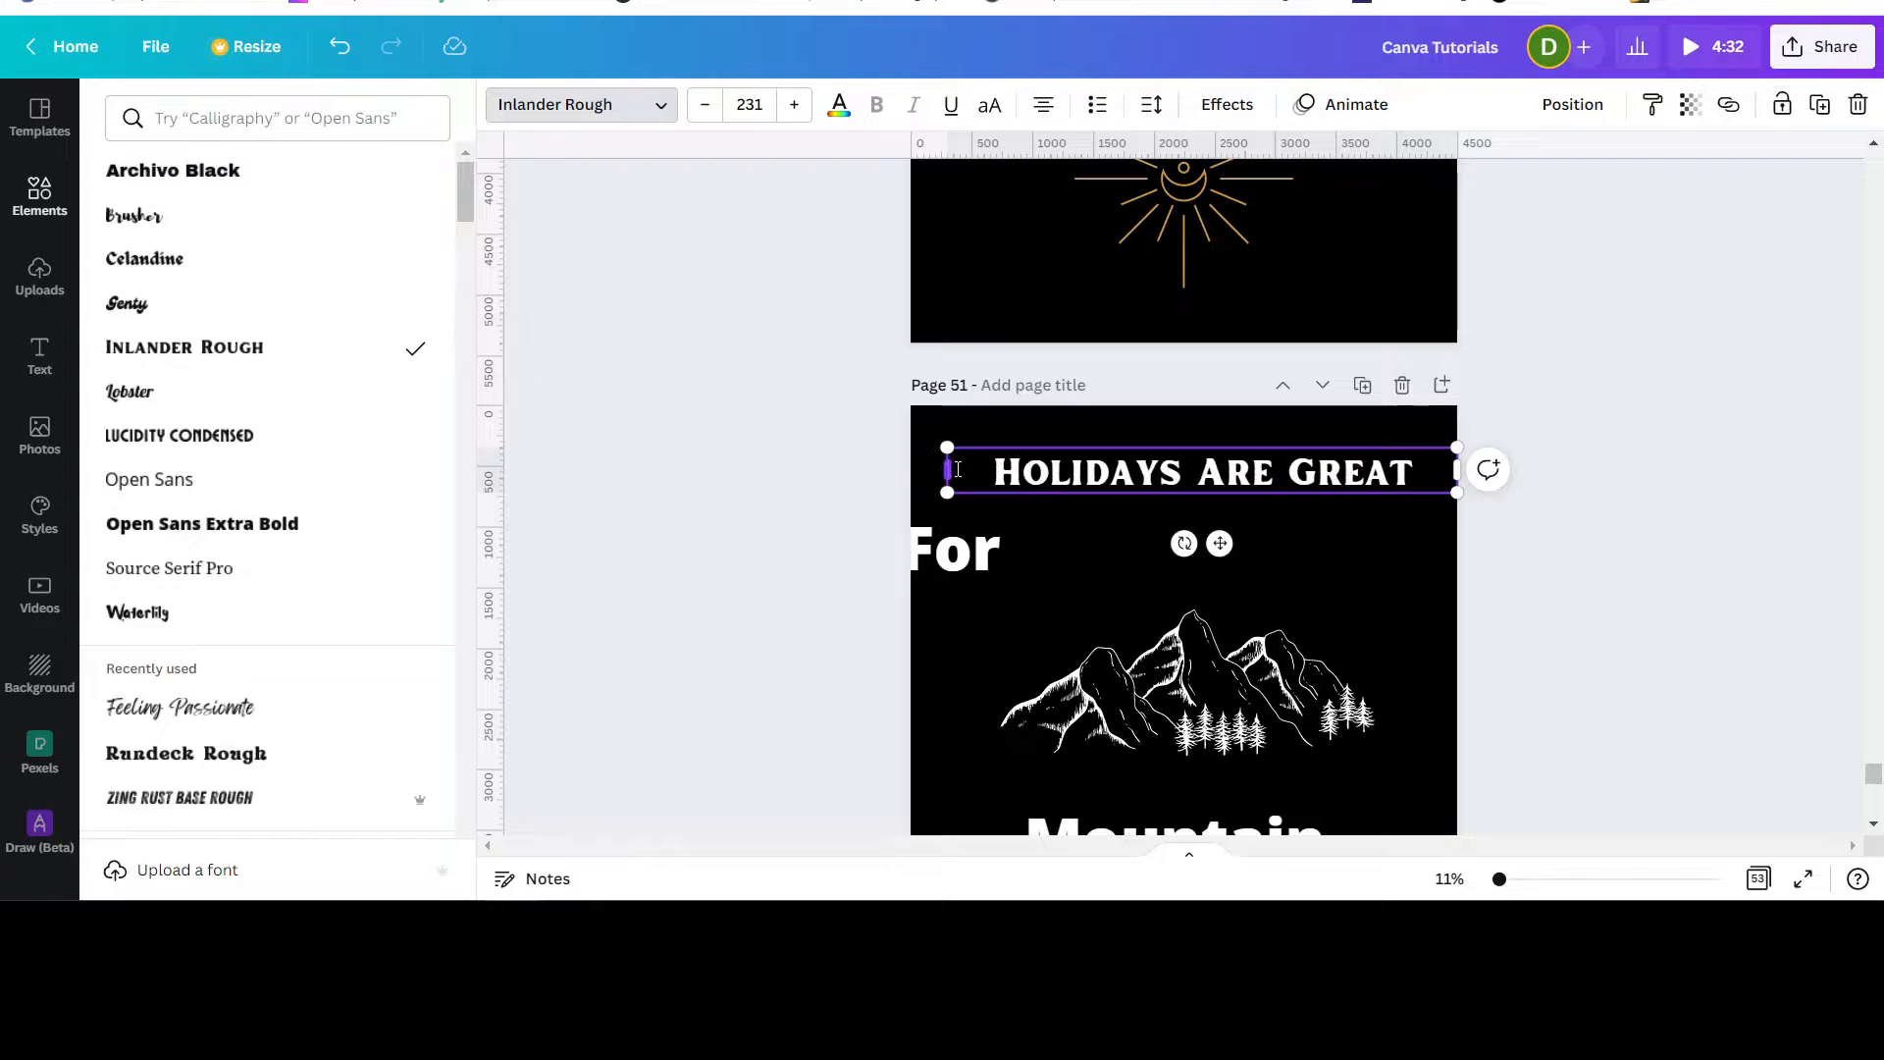
mouse_move(956, 469)
left_mouse_down()
mouse_move(1038, 461)
mouse_move(930, 488)
left_mouse_up()
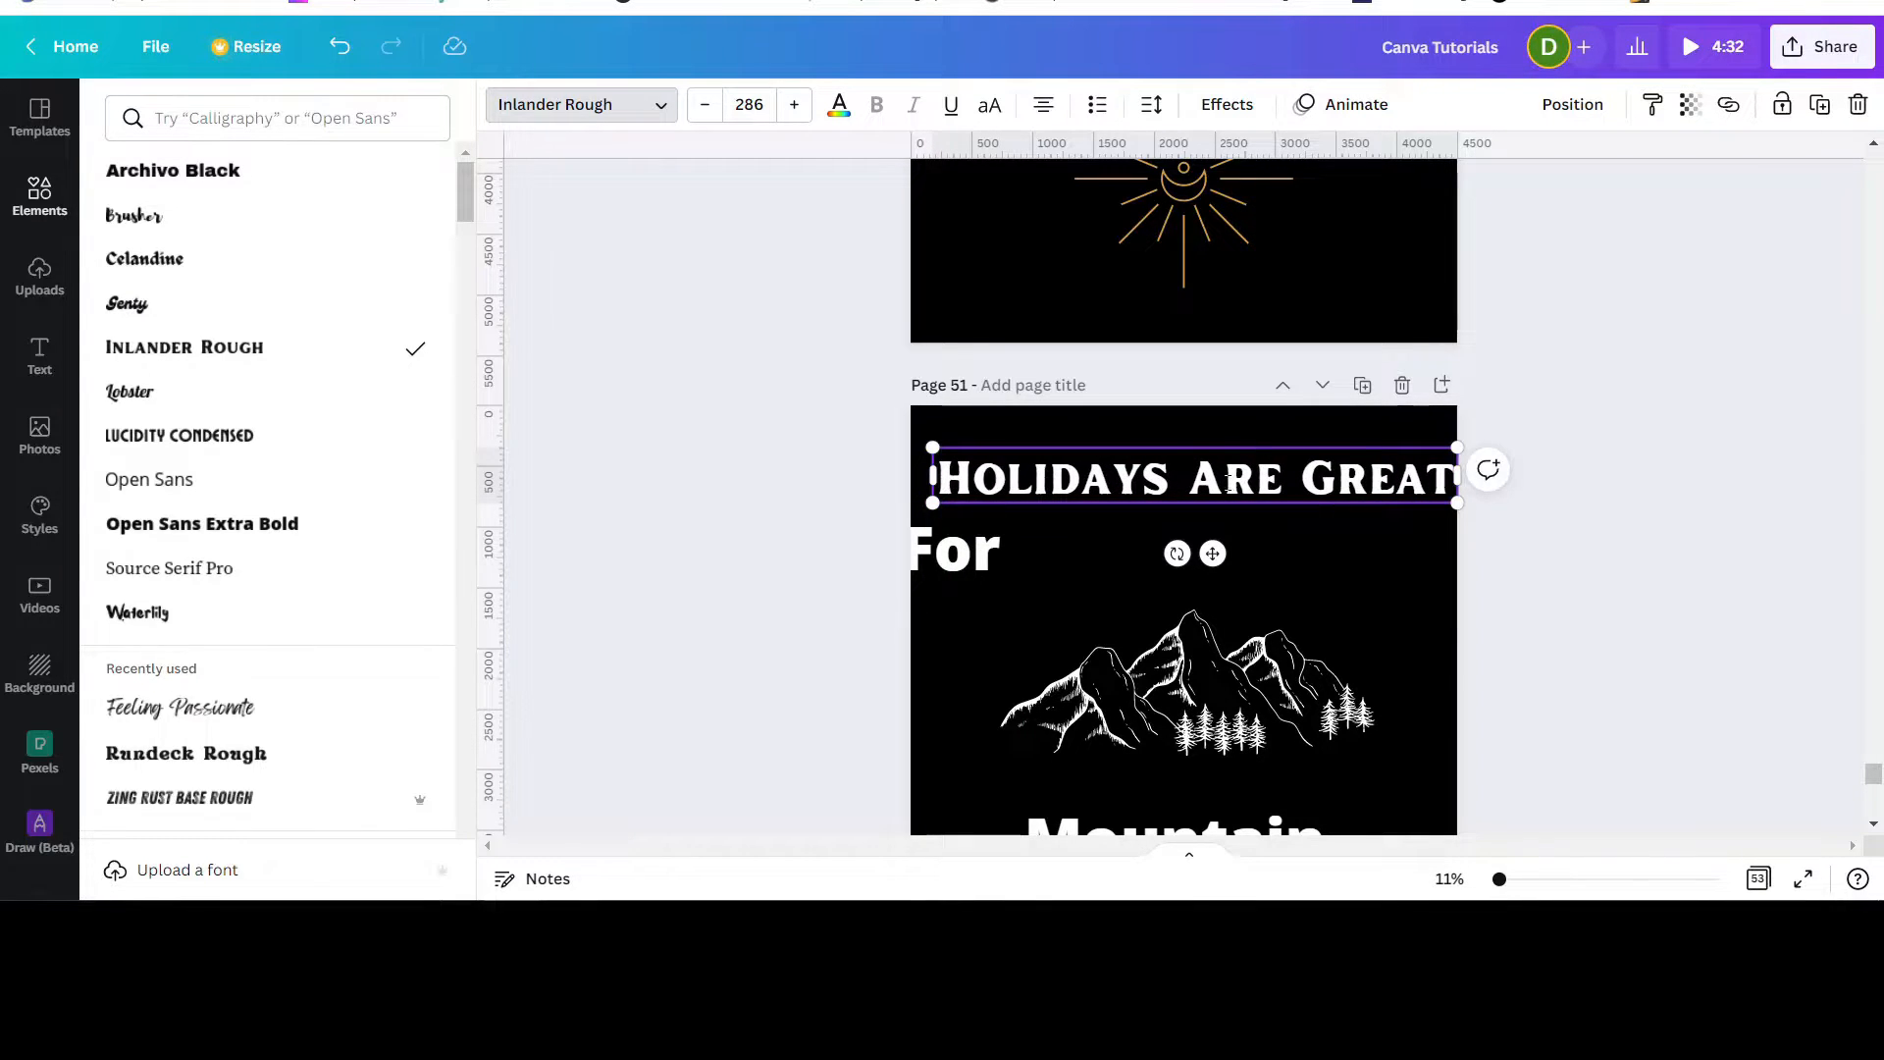
left_click_drag(1228, 481, 1238, 480)
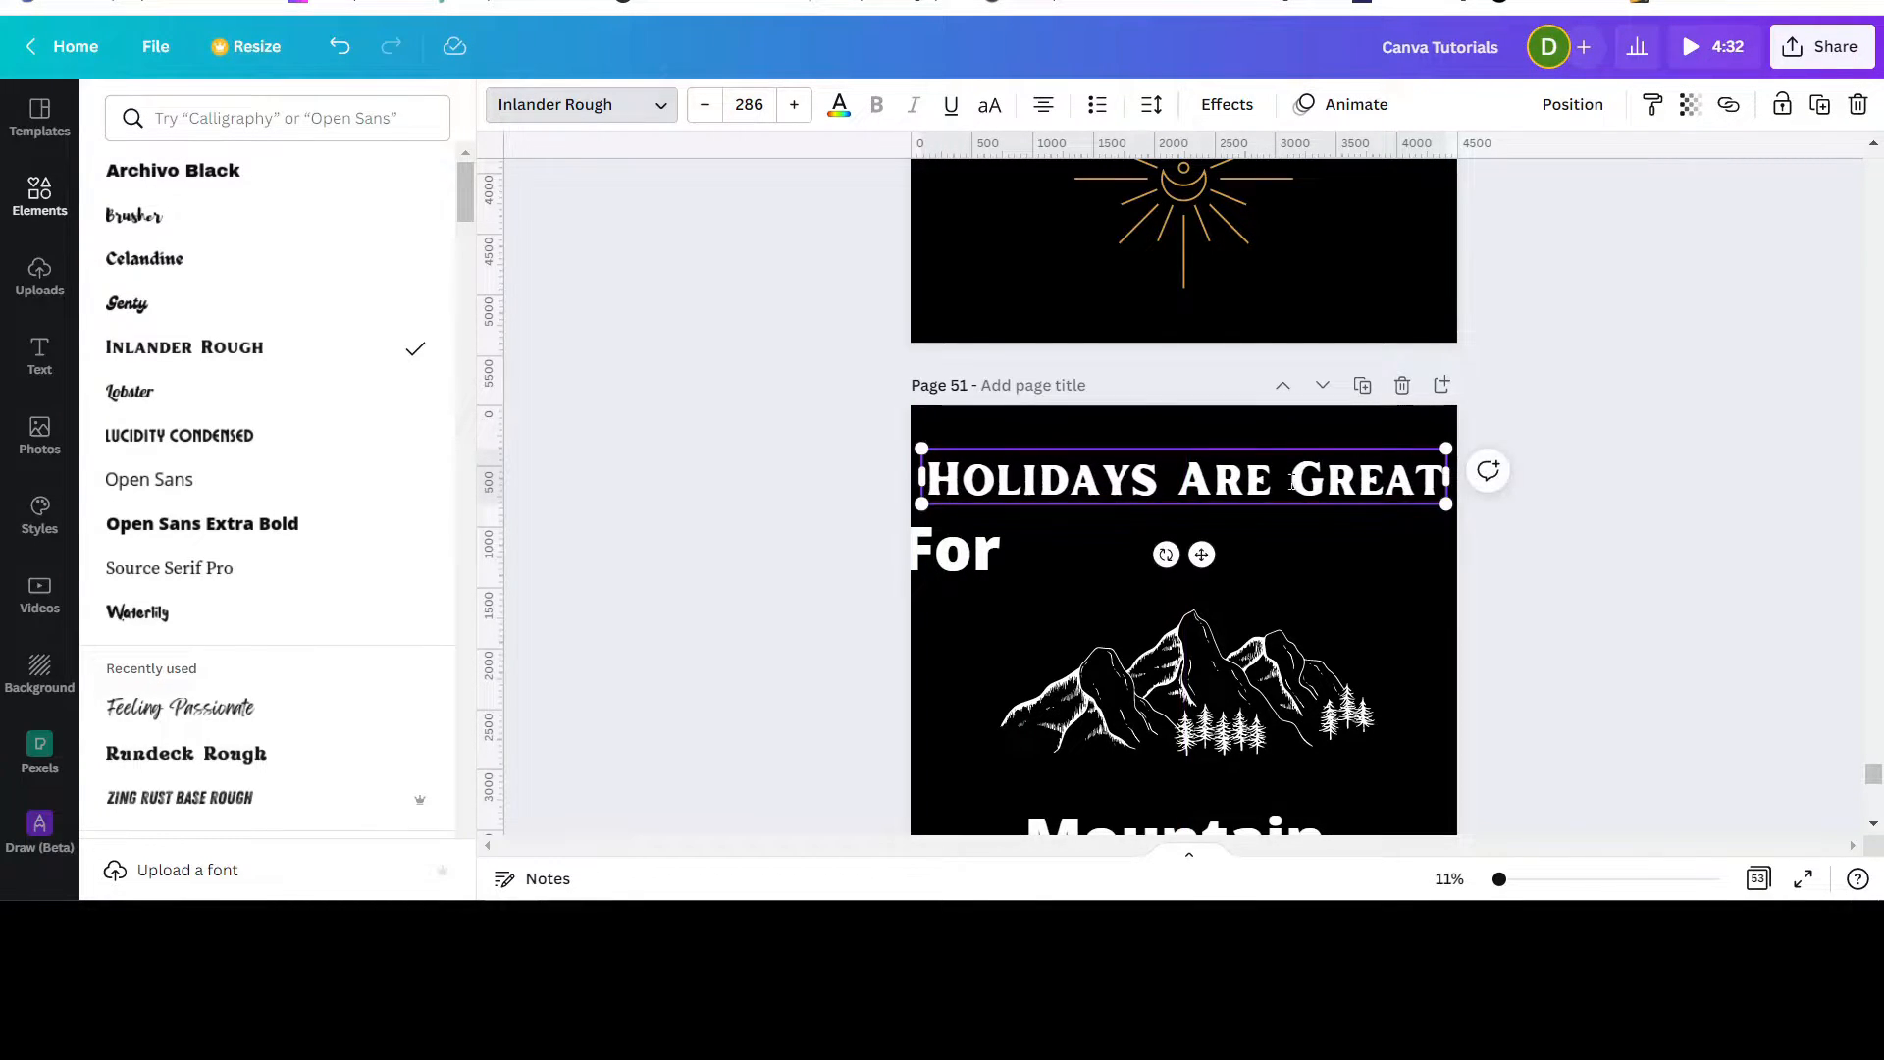
scroll(1870, 602, "up", 1)
scroll(1870, 602, "down", 2)
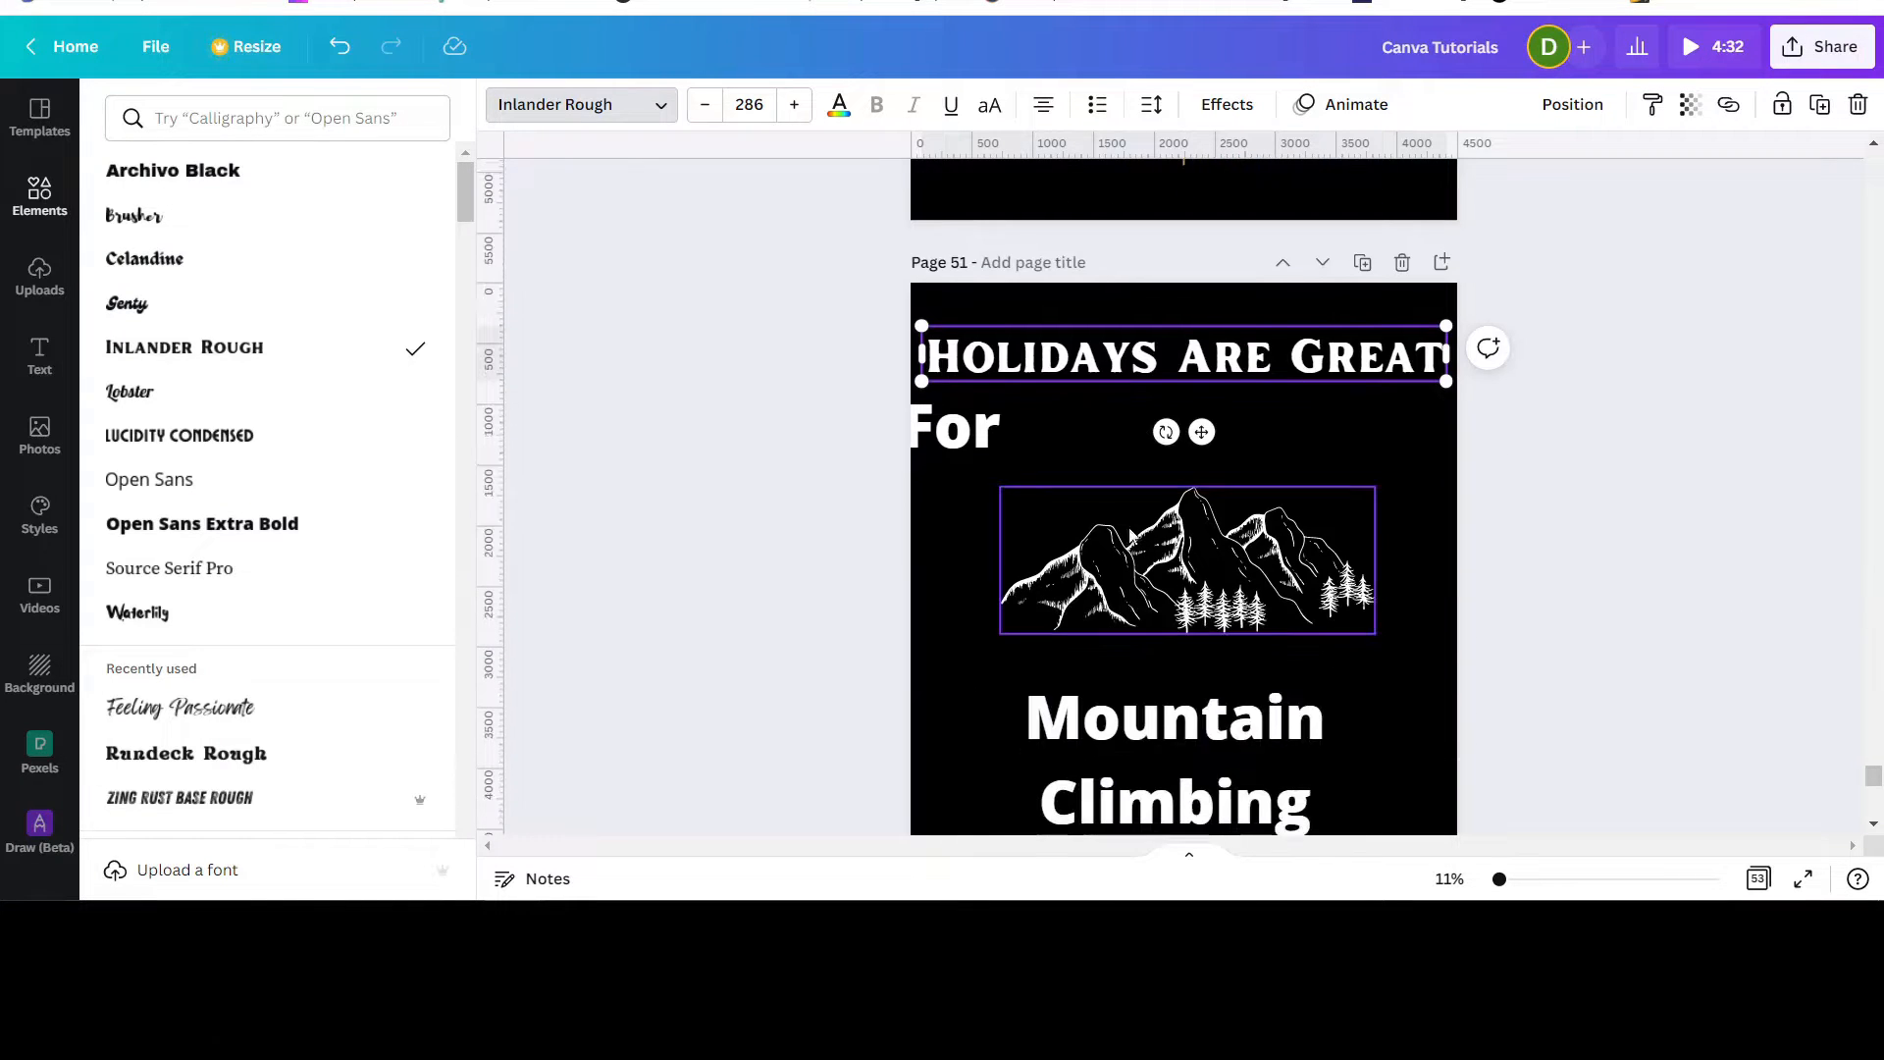
left_click_drag(921, 380, 940, 378)
left_click_drag(1188, 353, 1185, 355)
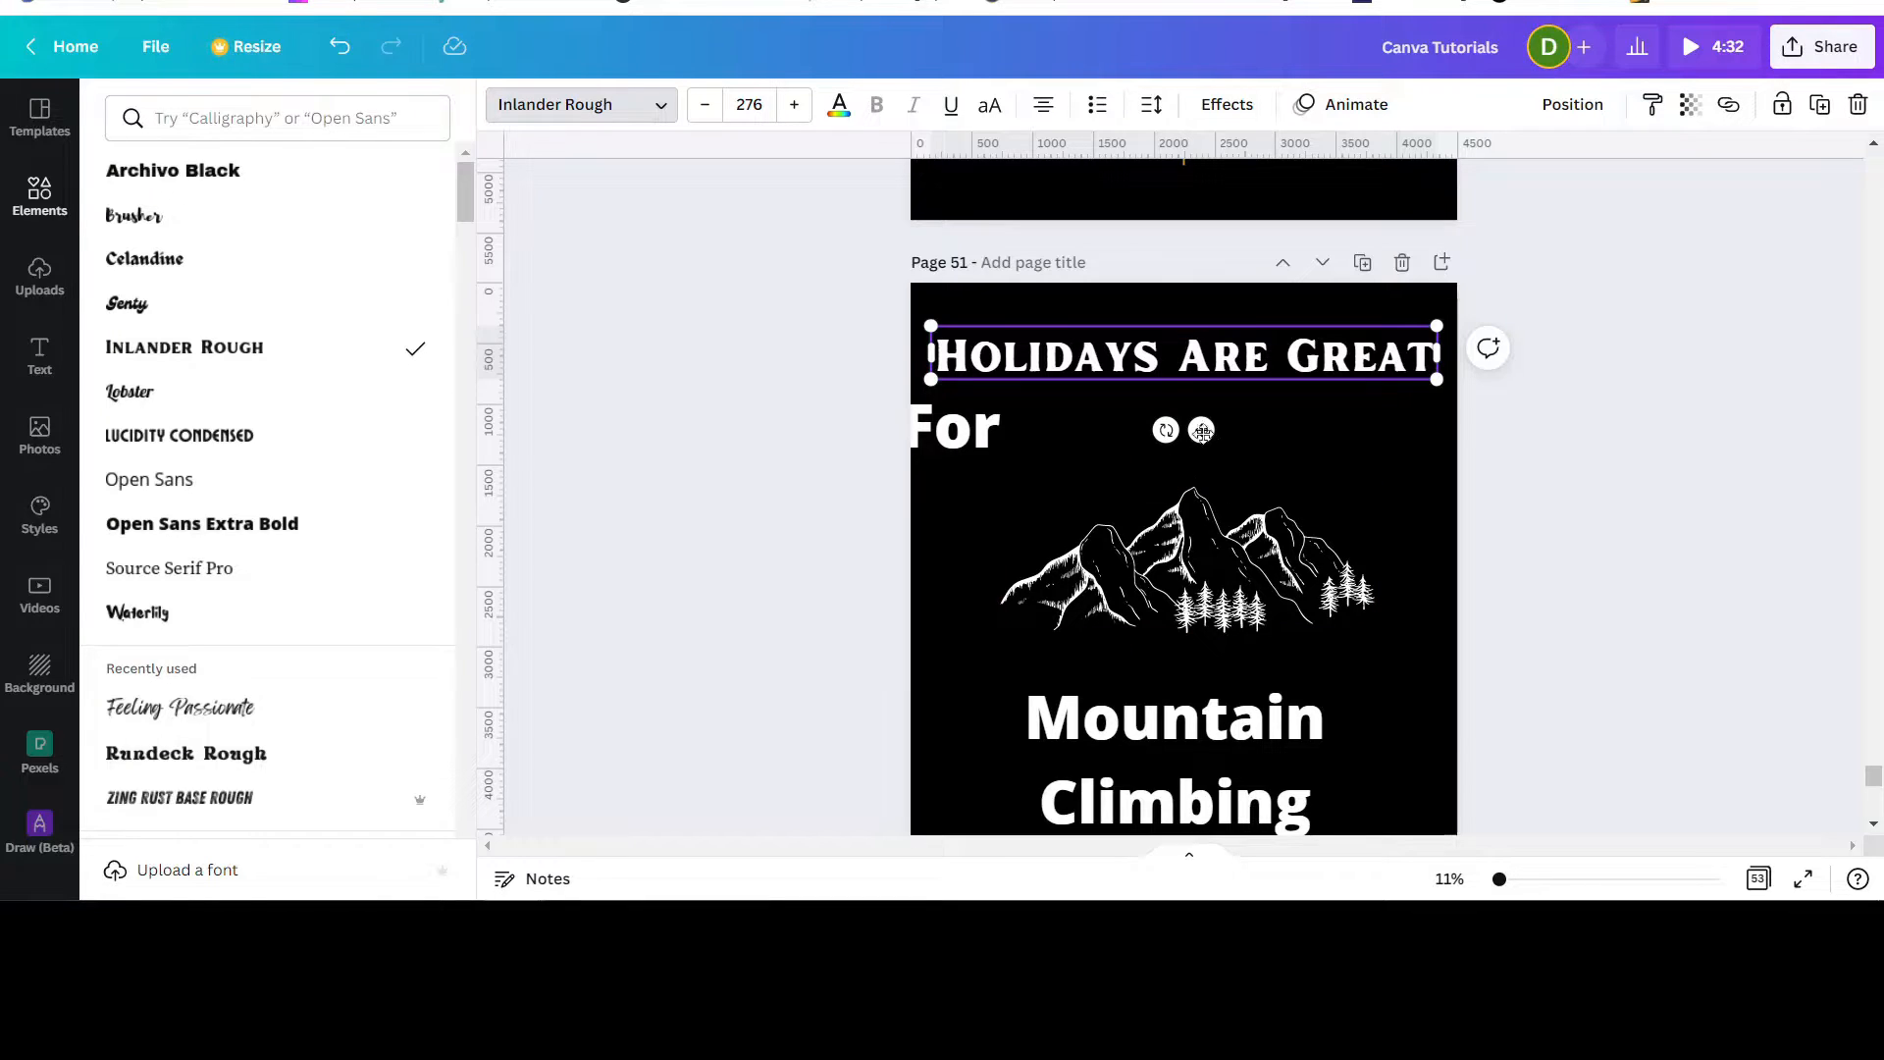
Step: Move "For" directly below "Holidays Are Great" and change its font to Inlander Rough
left_click(981, 442)
left_click_drag(976, 432, 1201, 424)
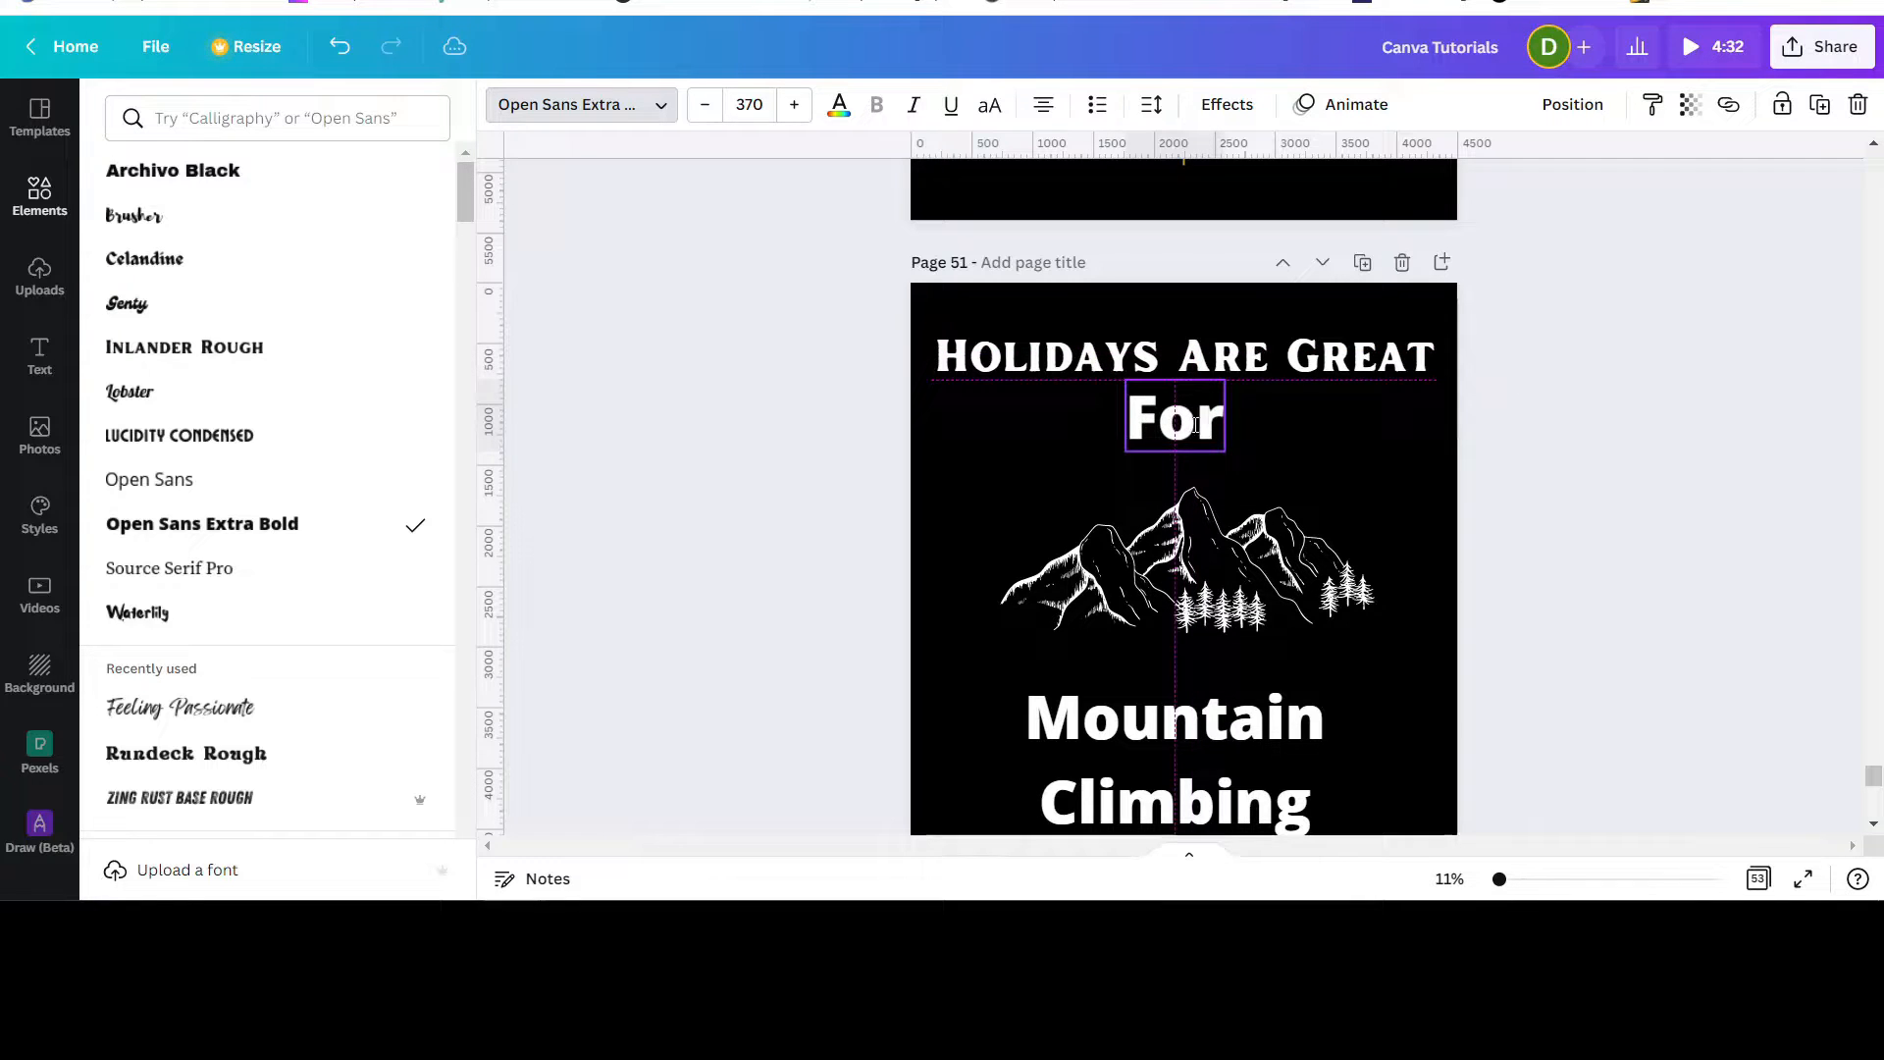
left_click(182, 347)
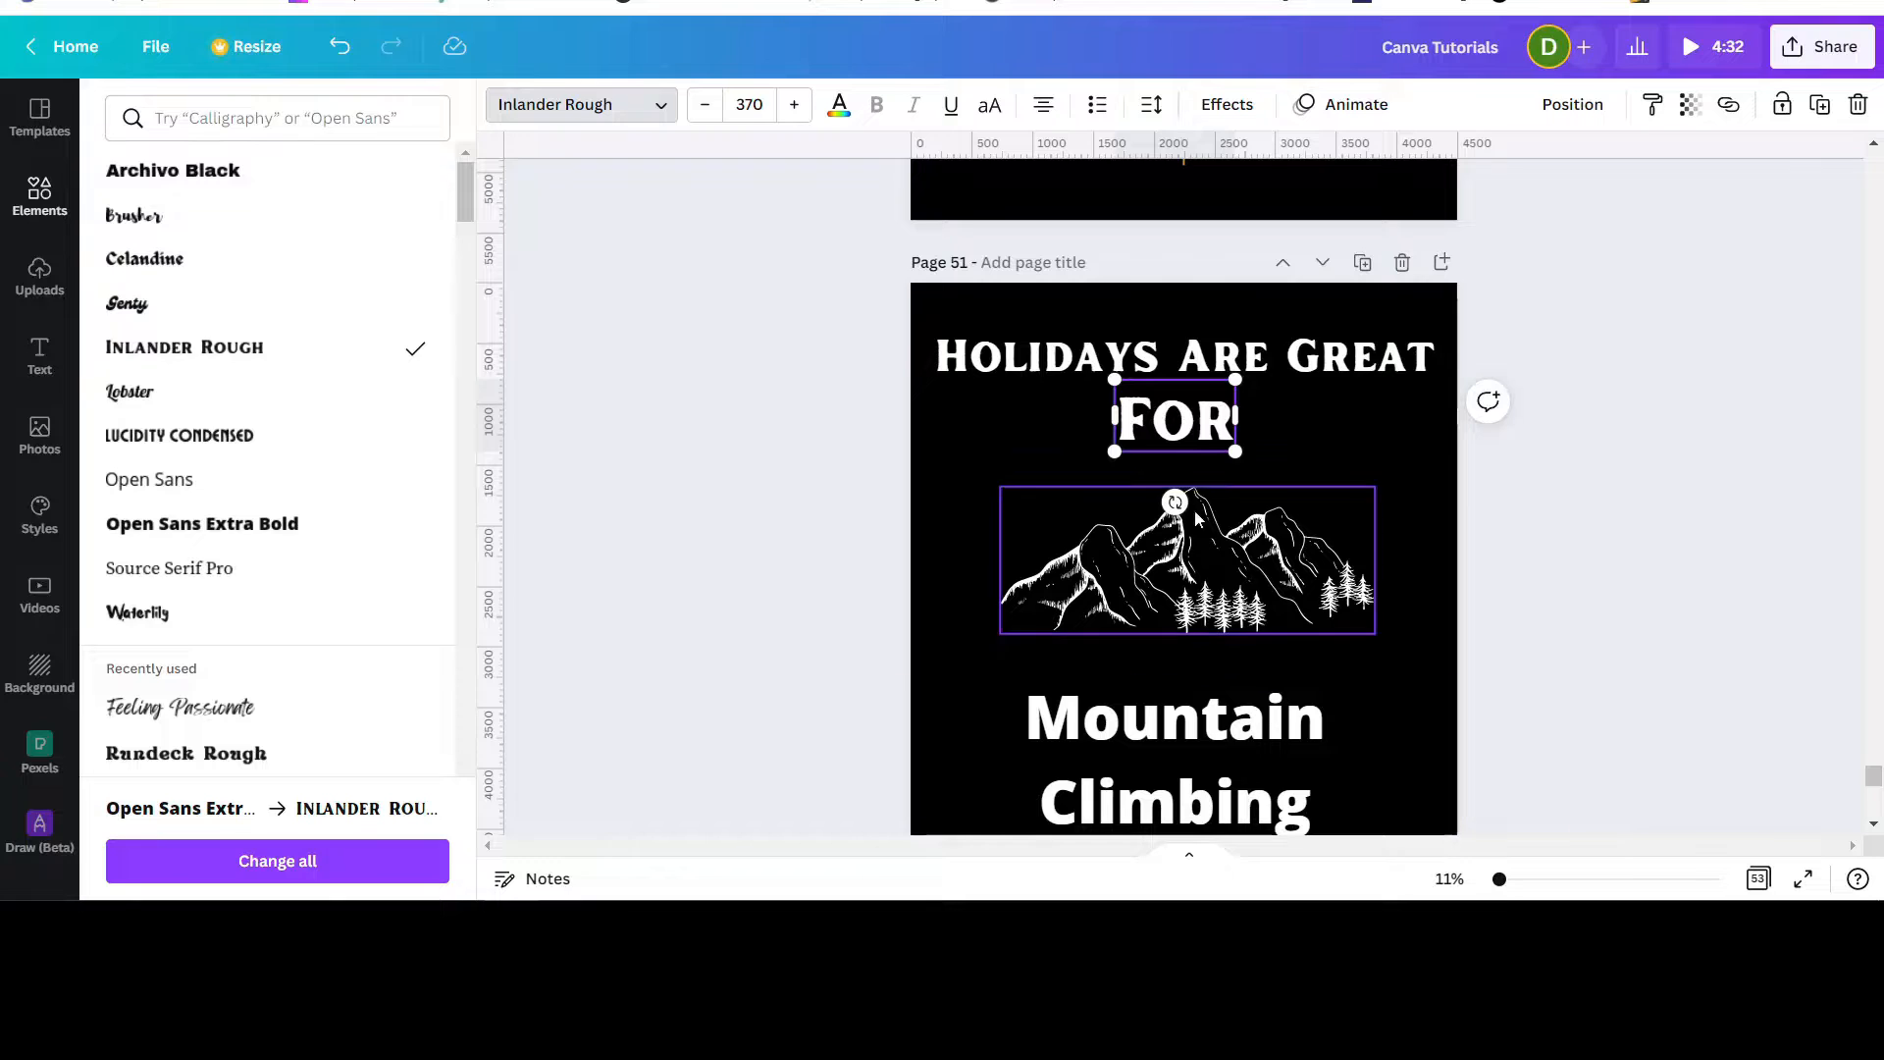
Step: Reduce "For" to font size 243 and centre it below "Holidays Are Great", using the page 50 design as reference
scroll(1639, 567, "up", 6)
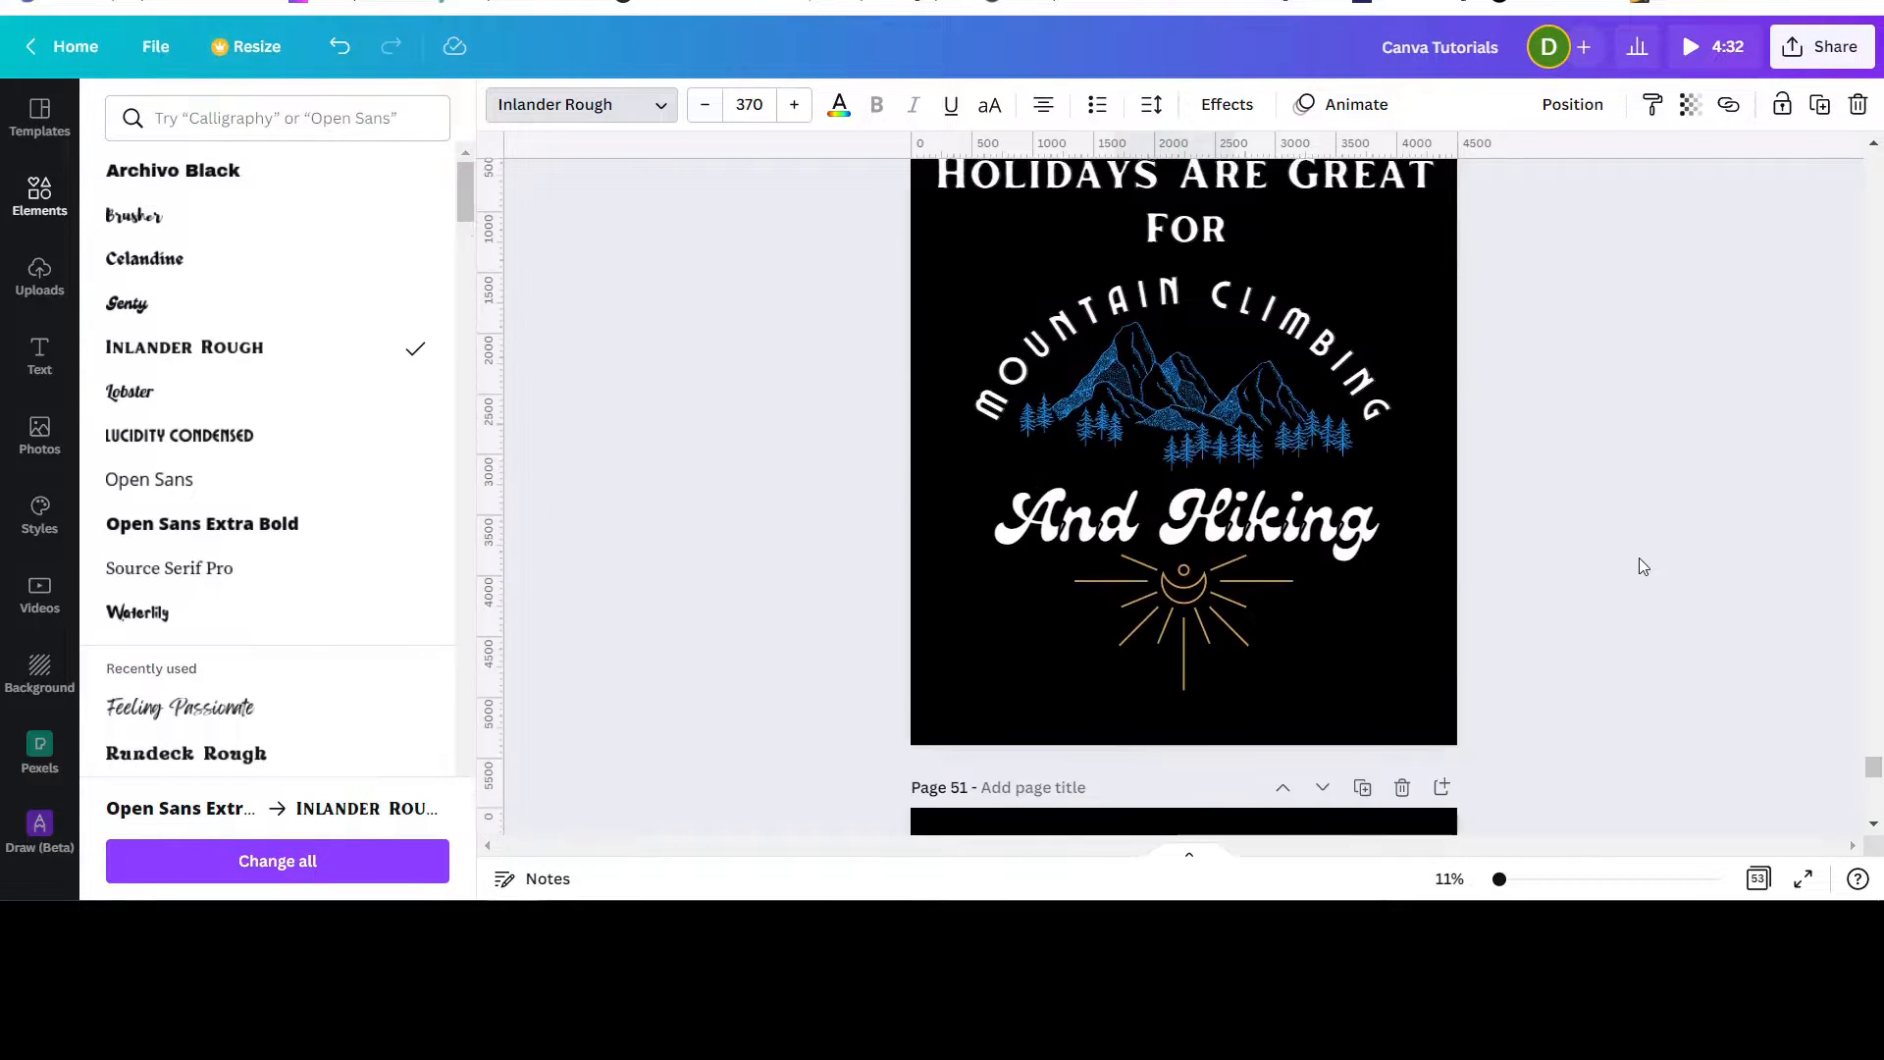
scroll(1638, 567, "down", 2)
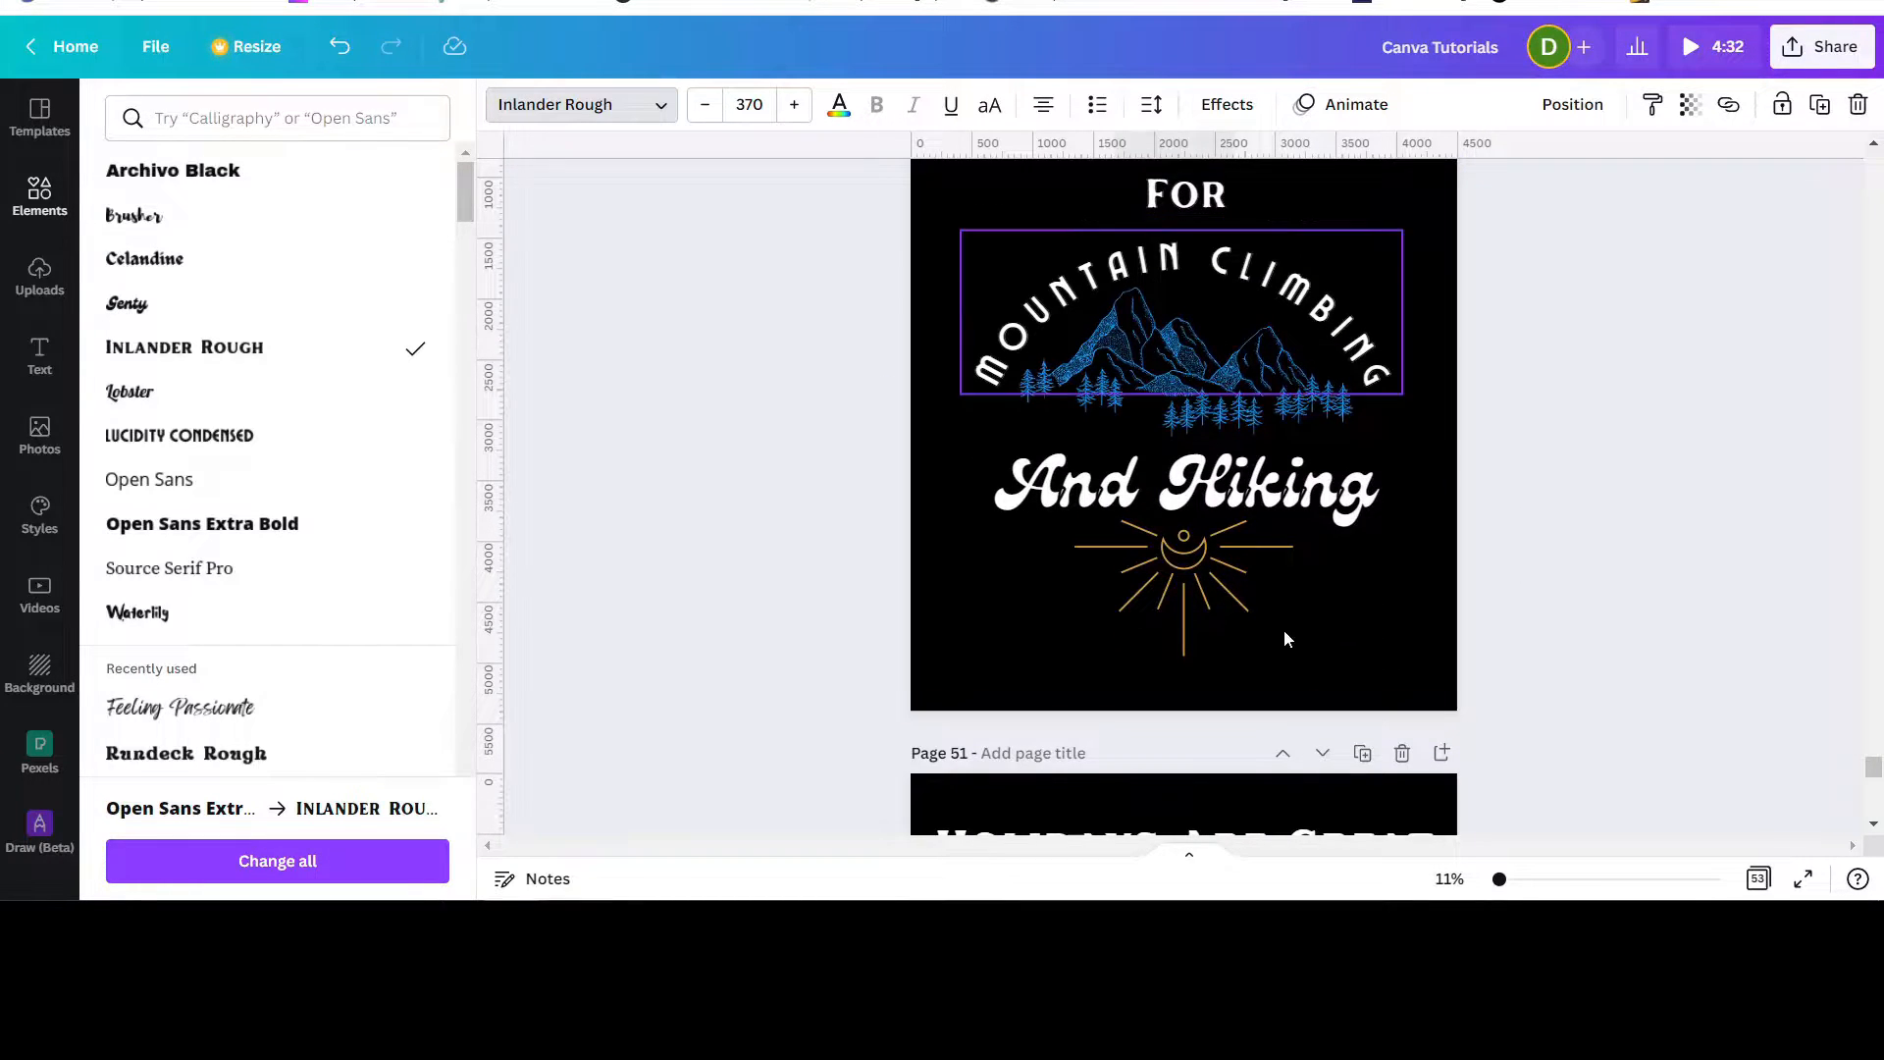
scroll(1283, 628, "down", 3)
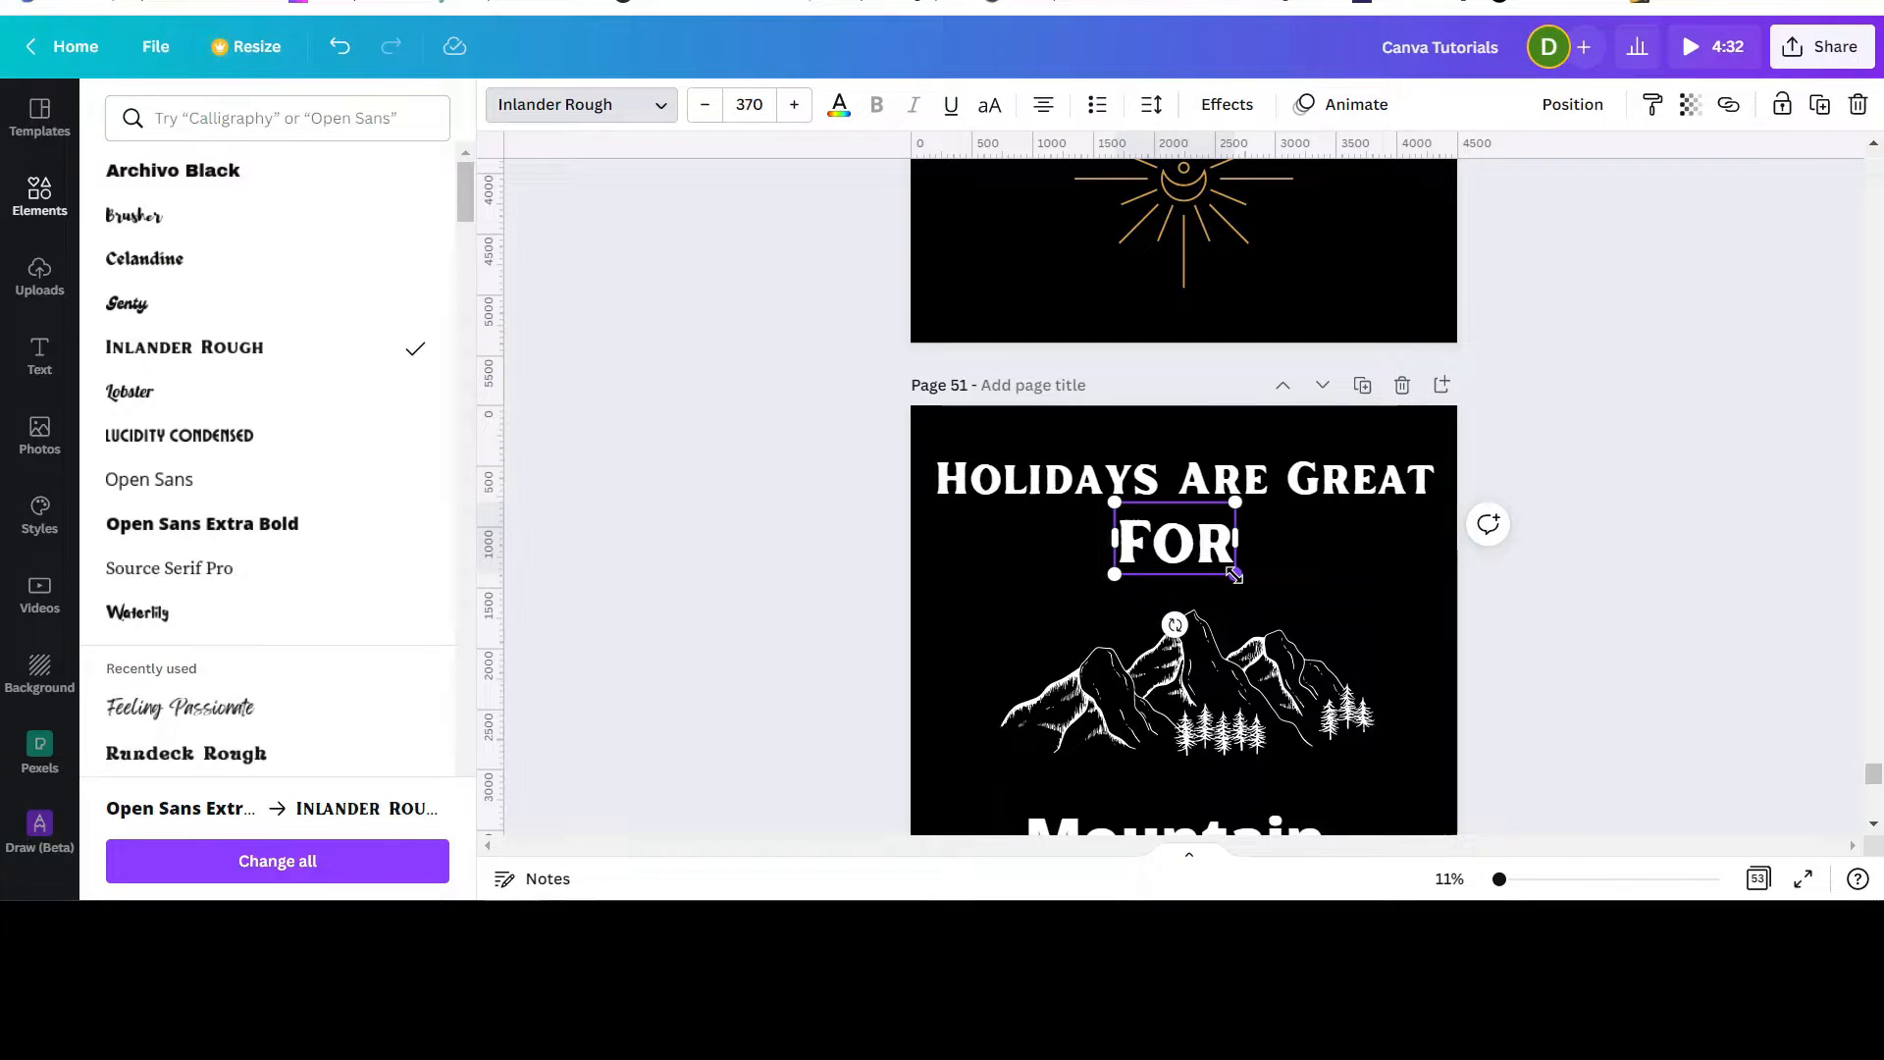
left_click_drag(1234, 575, 1194, 548)
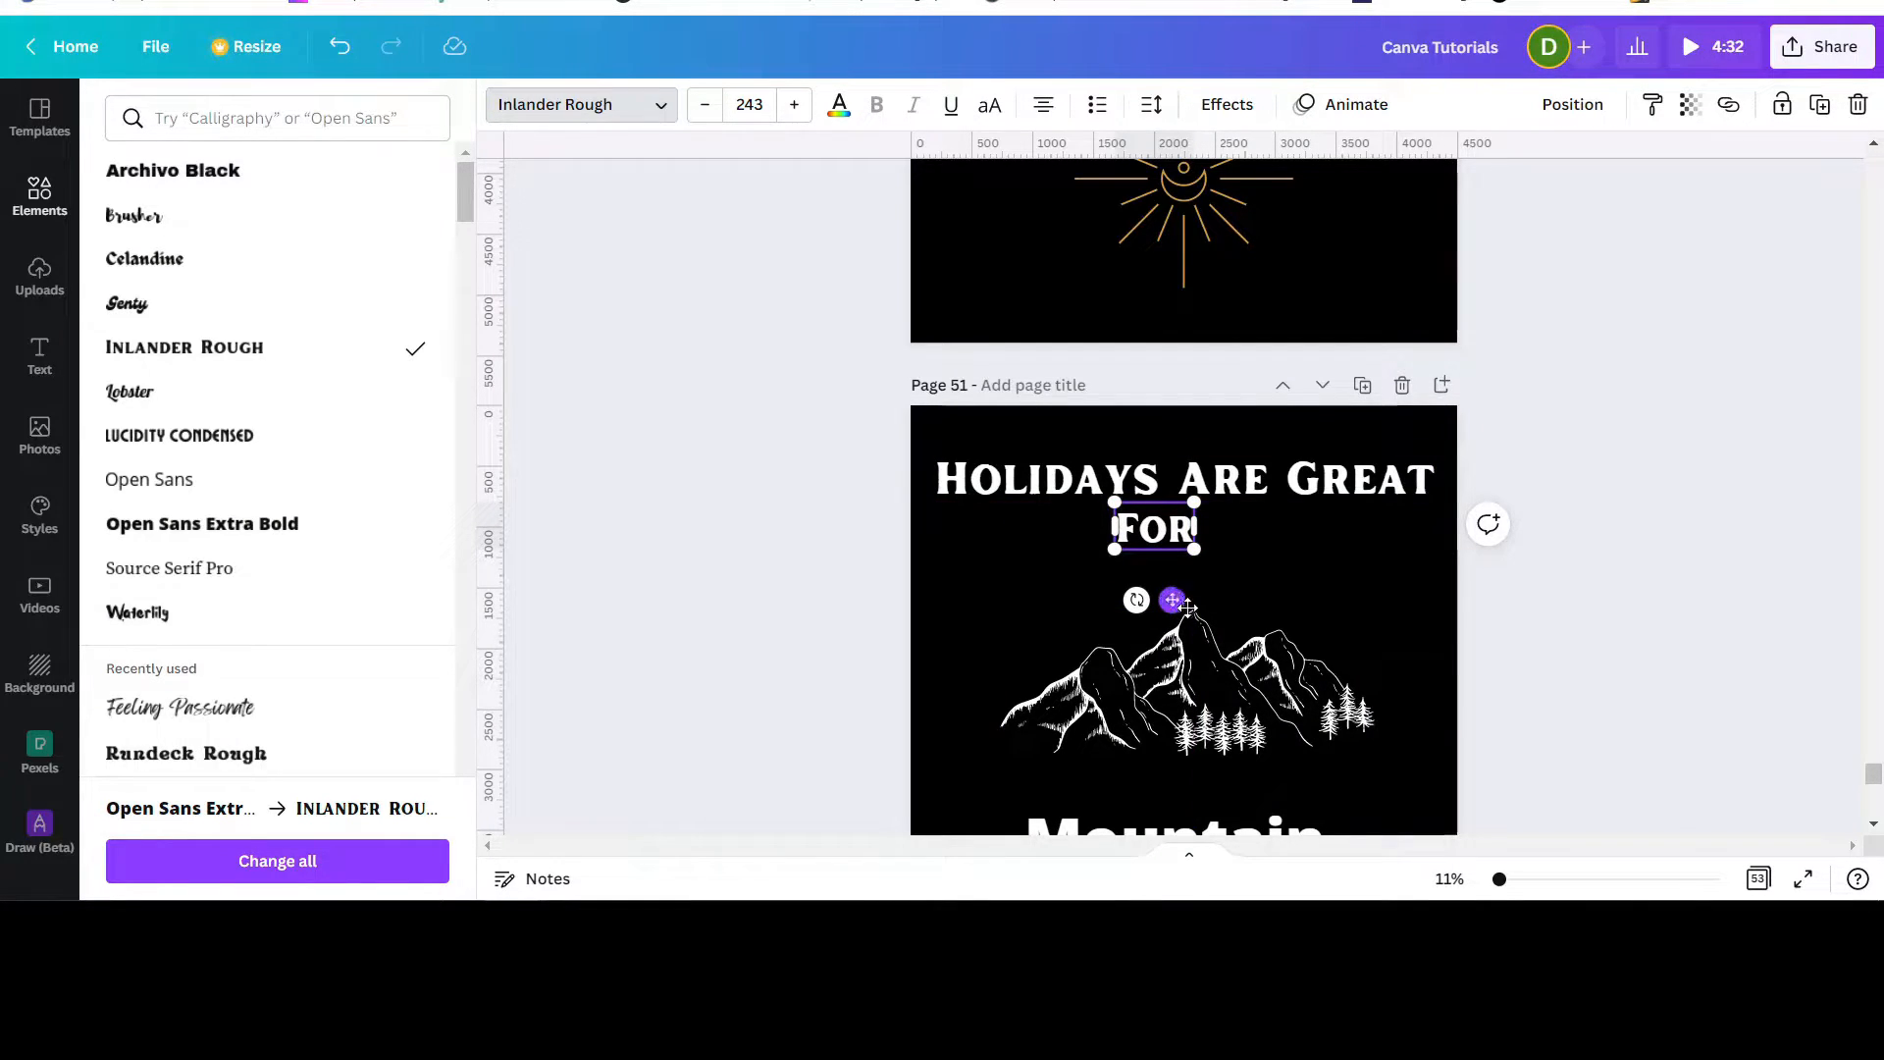
left_click_drag(1186, 607, 1200, 612)
Step: Place the "Mountain Climbing" text directly below "For" and the mountain graphic beneath it, above "And Hiking"
scroll(1346, 599, "down", 2)
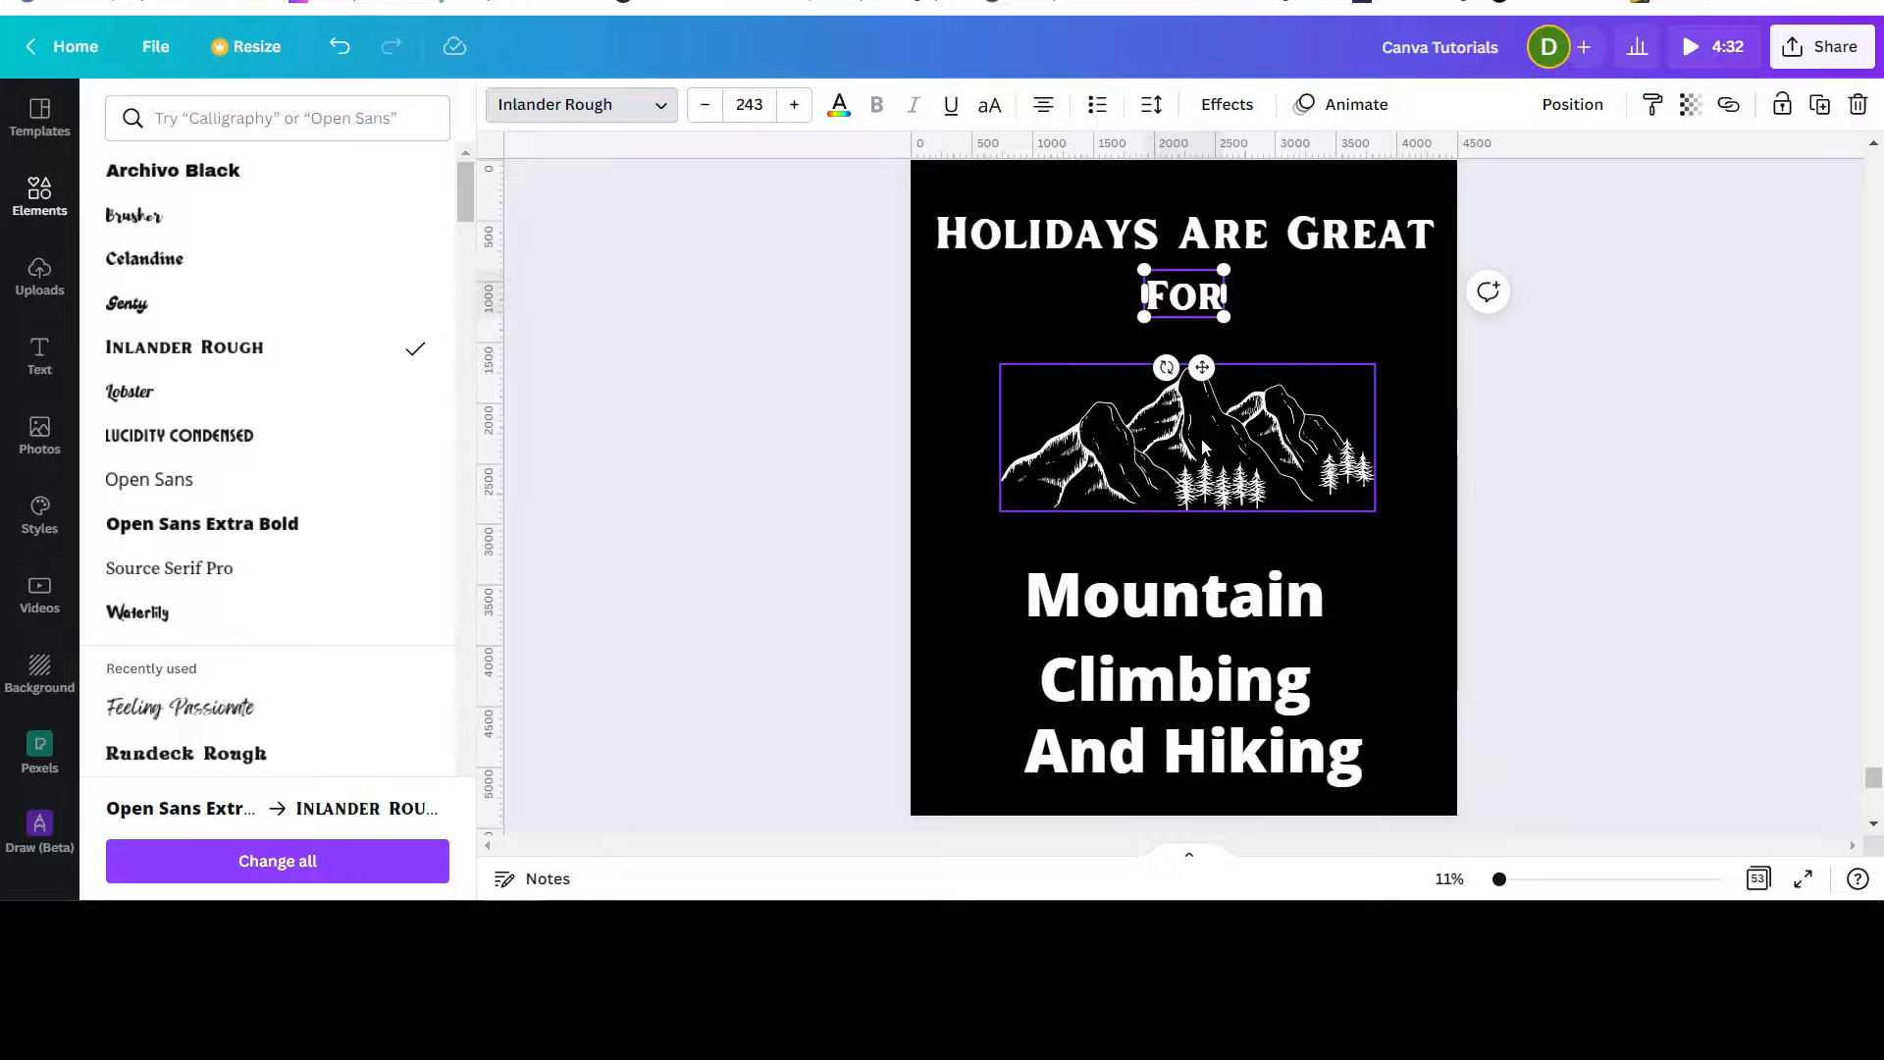
left_click_drag(1204, 419, 1200, 396)
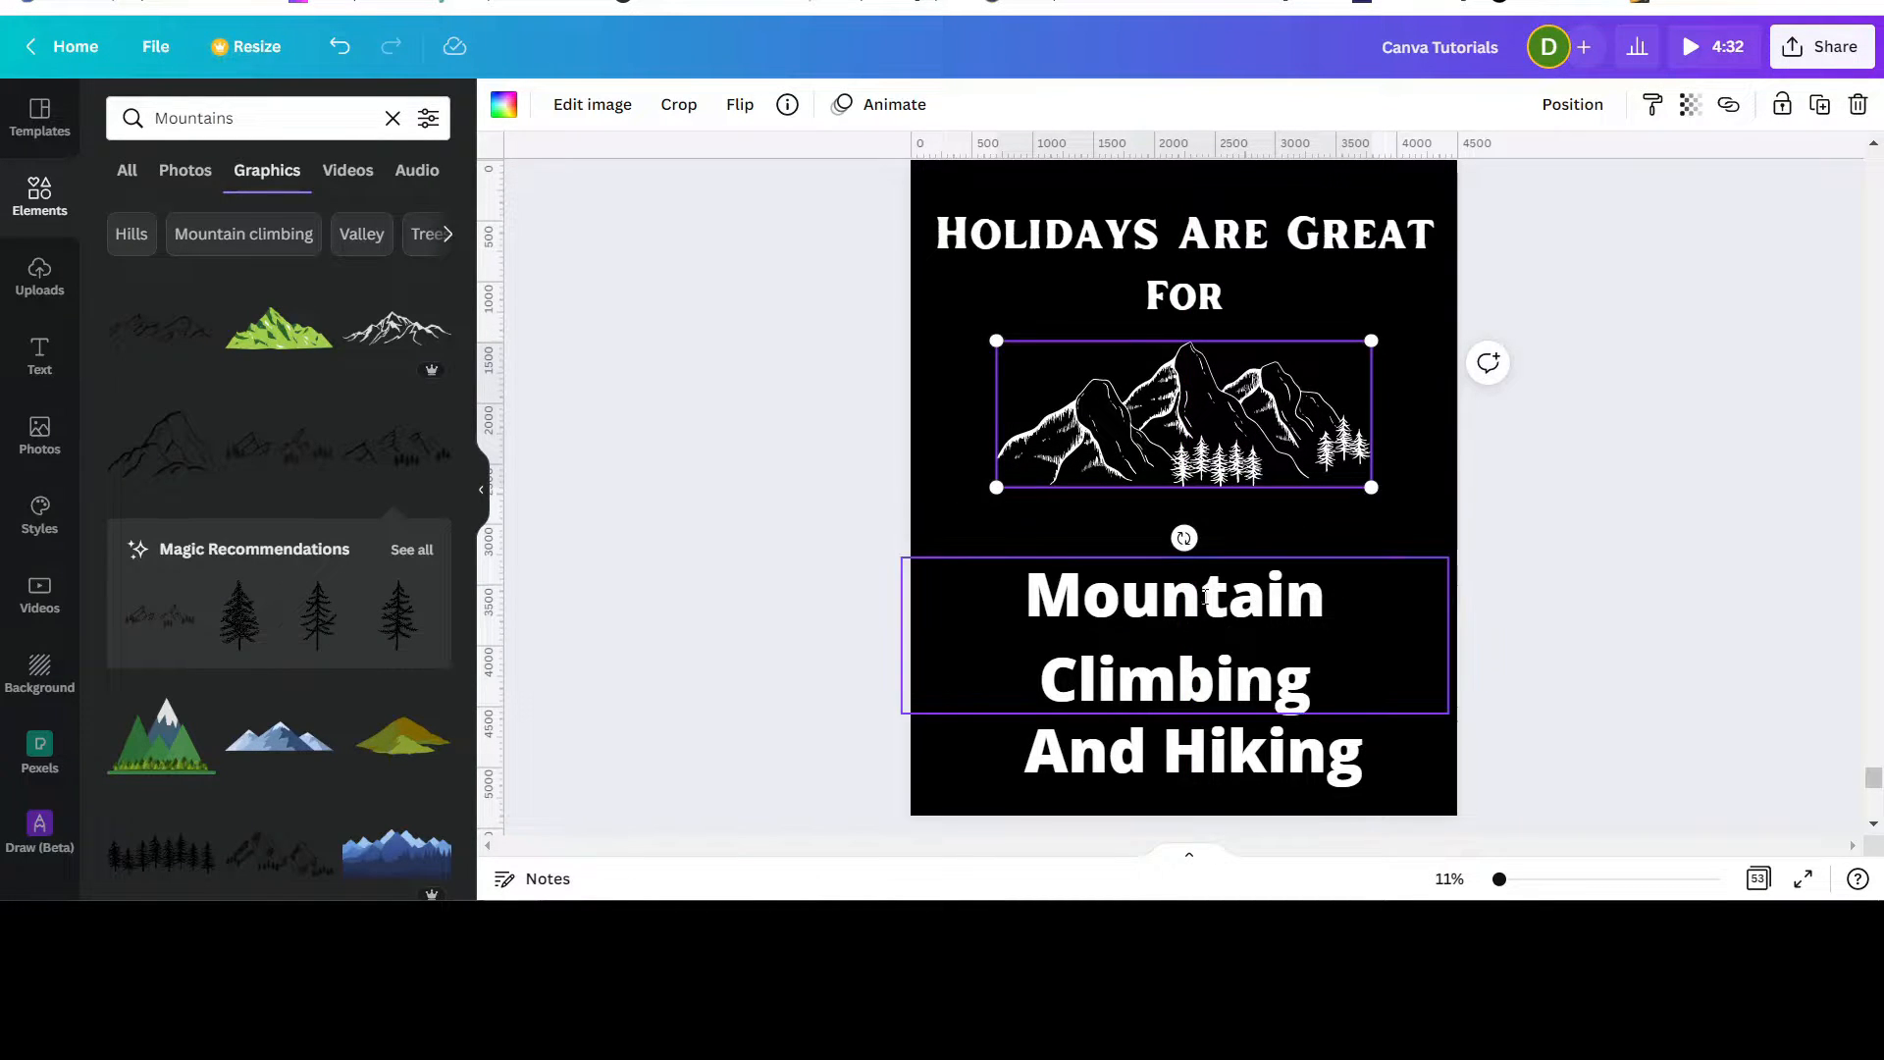
left_click_drag(1256, 422, 1254, 533)
left_click_drag(1241, 682, 1236, 444)
left_click_drag(1228, 517, 1224, 545)
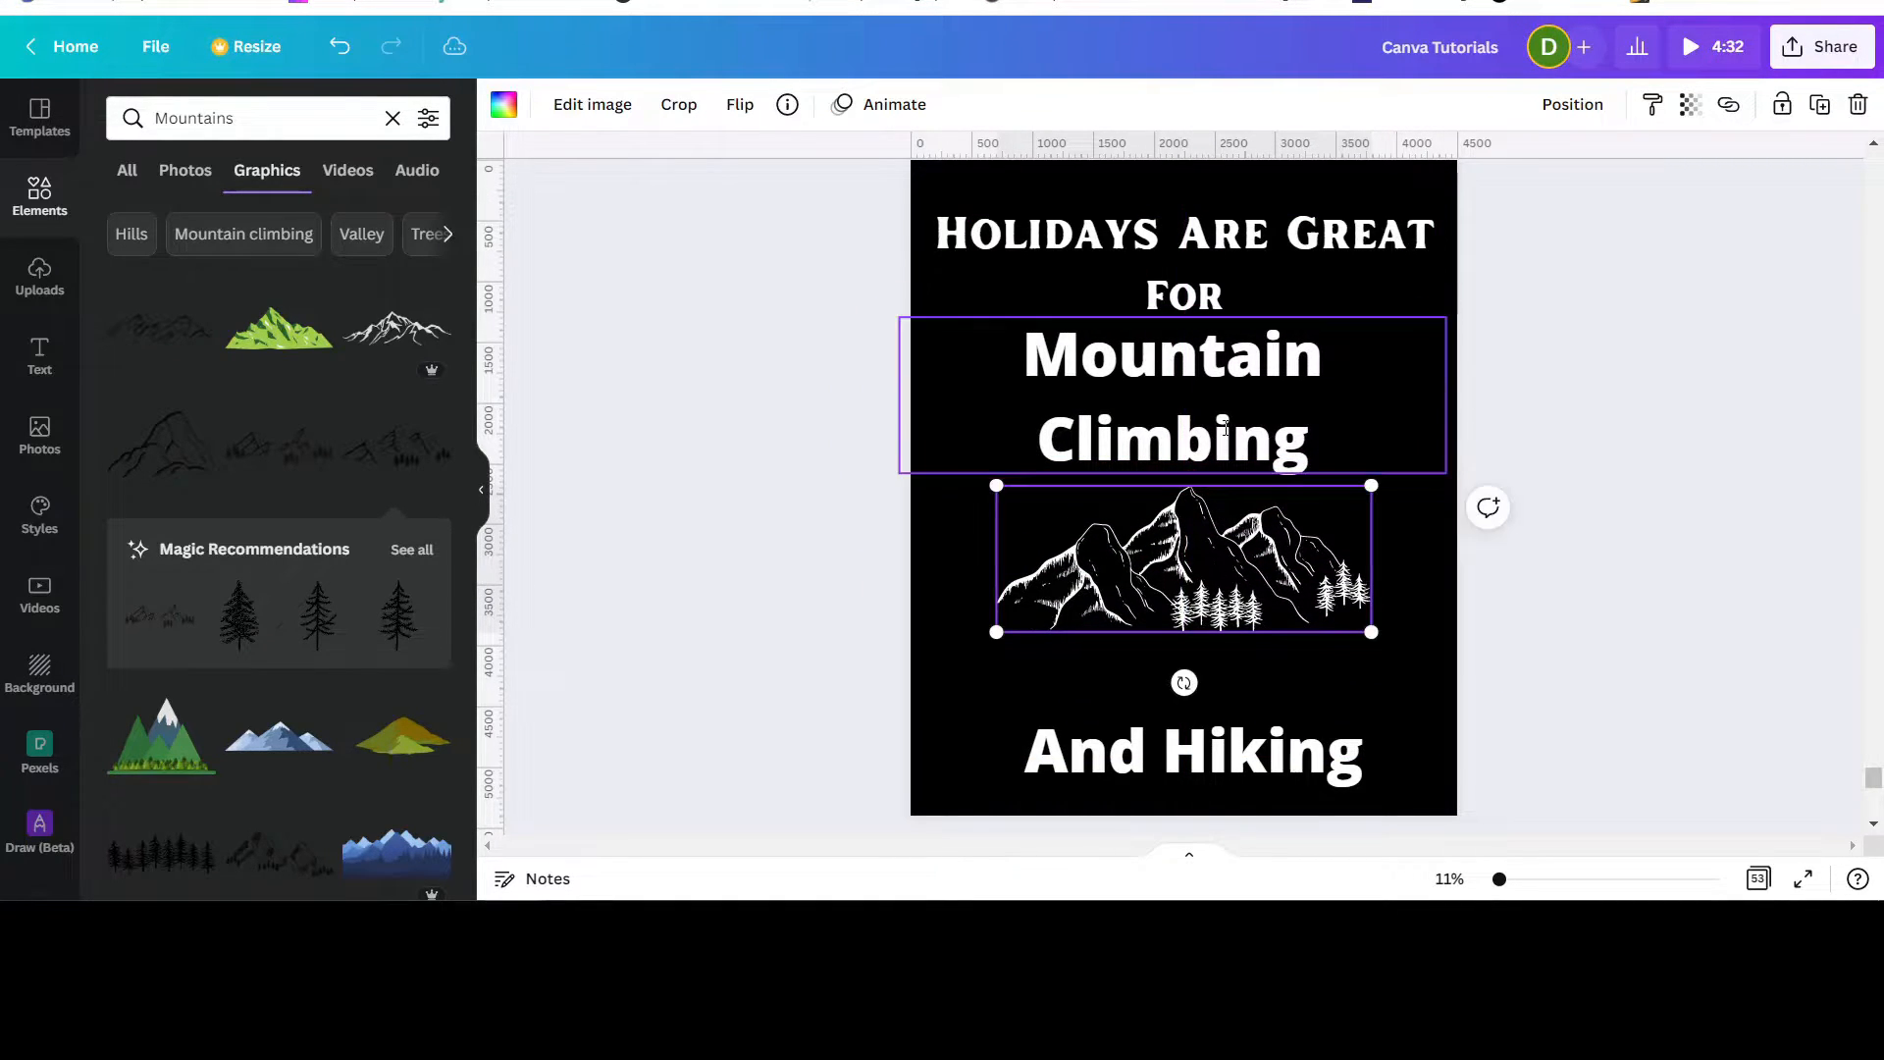
Step: Shrink "Mountain Climbing" to font size 244 on one line and centre it between "For" and the mountain graphic
left_click(1230, 410)
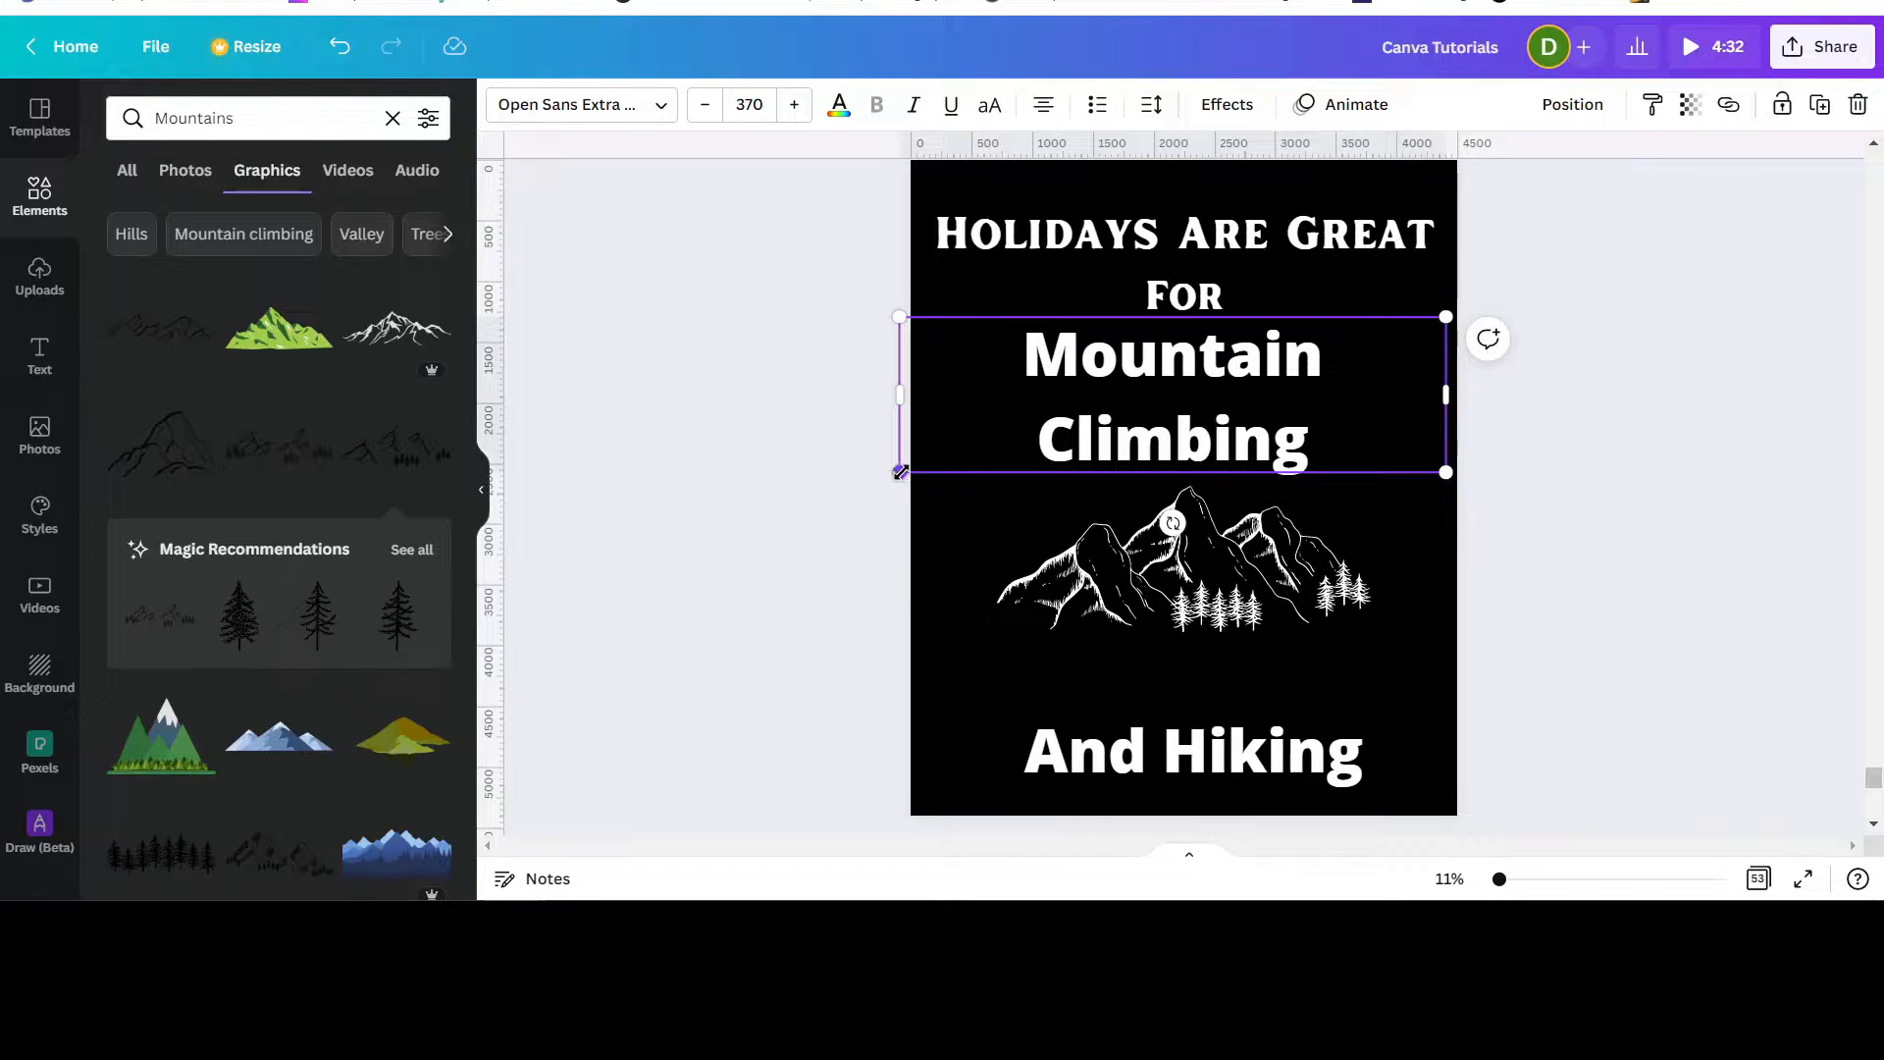
left_click_drag(899, 472, 1059, 389)
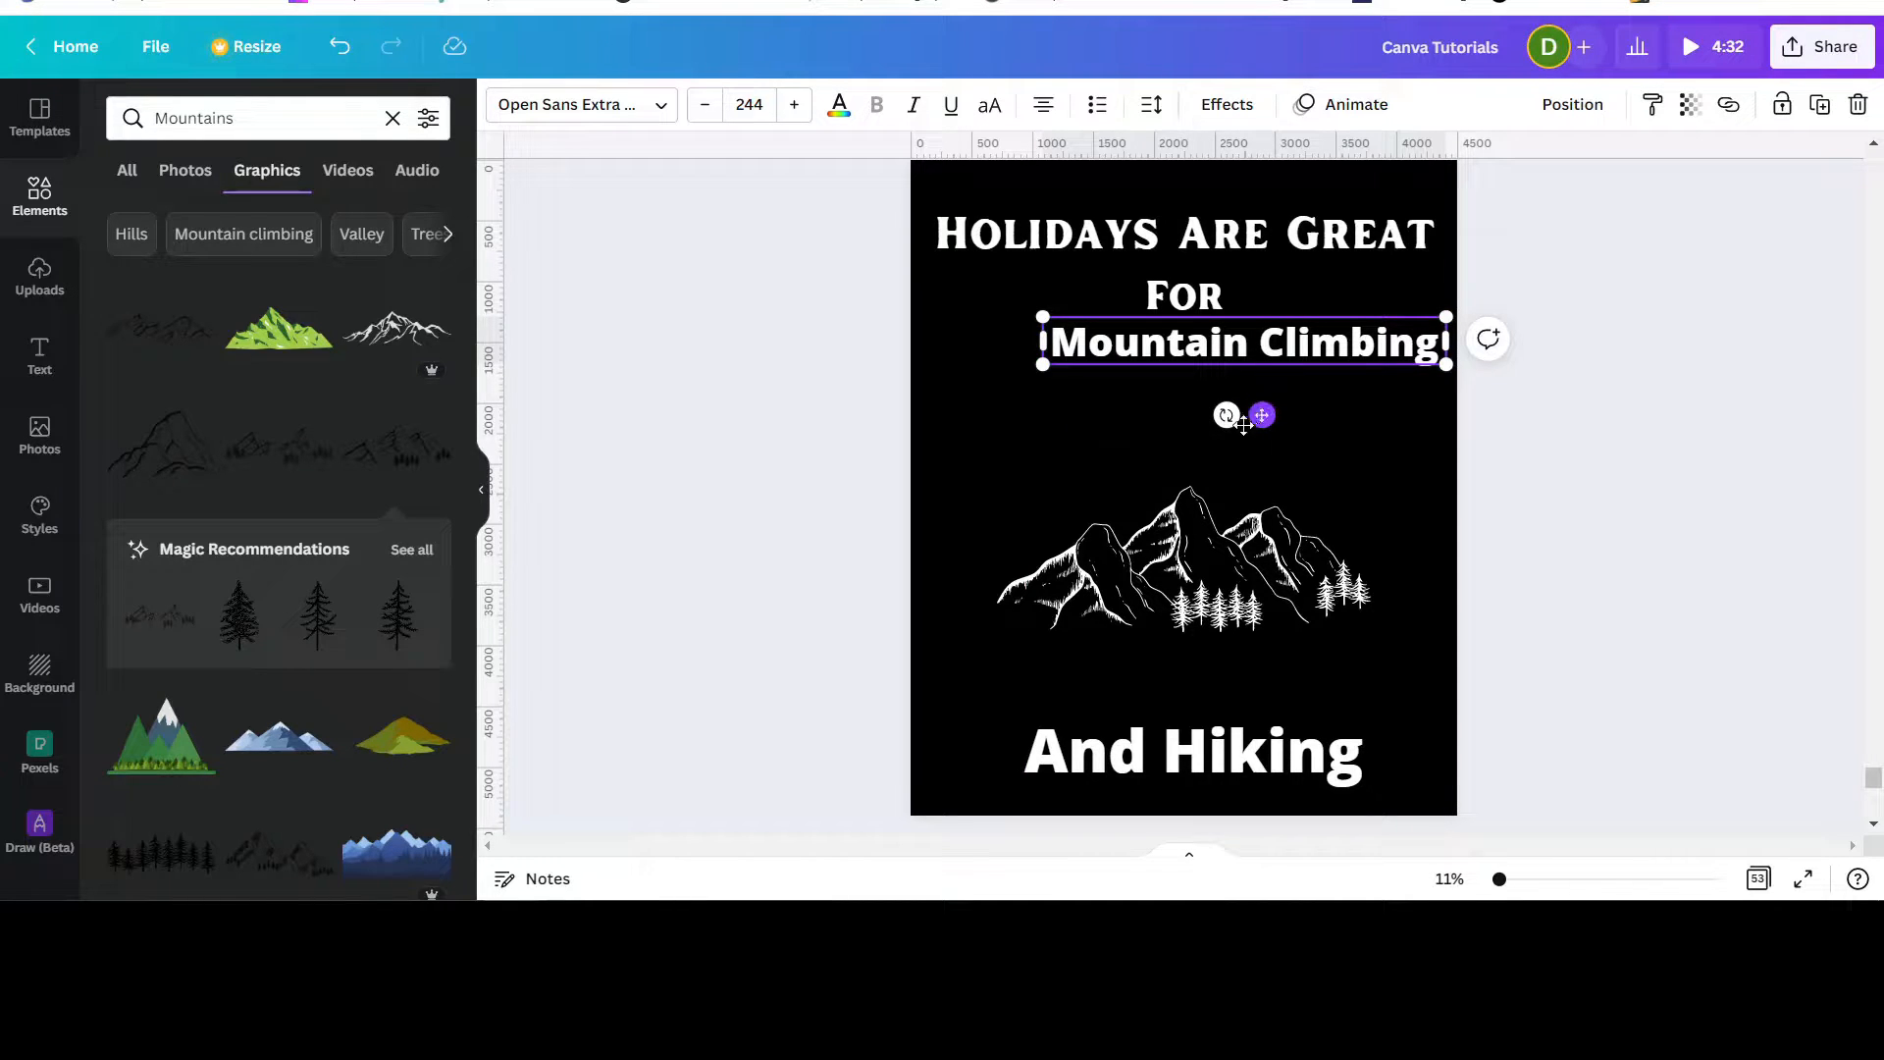
left_click_drag(1243, 423, 1206, 457)
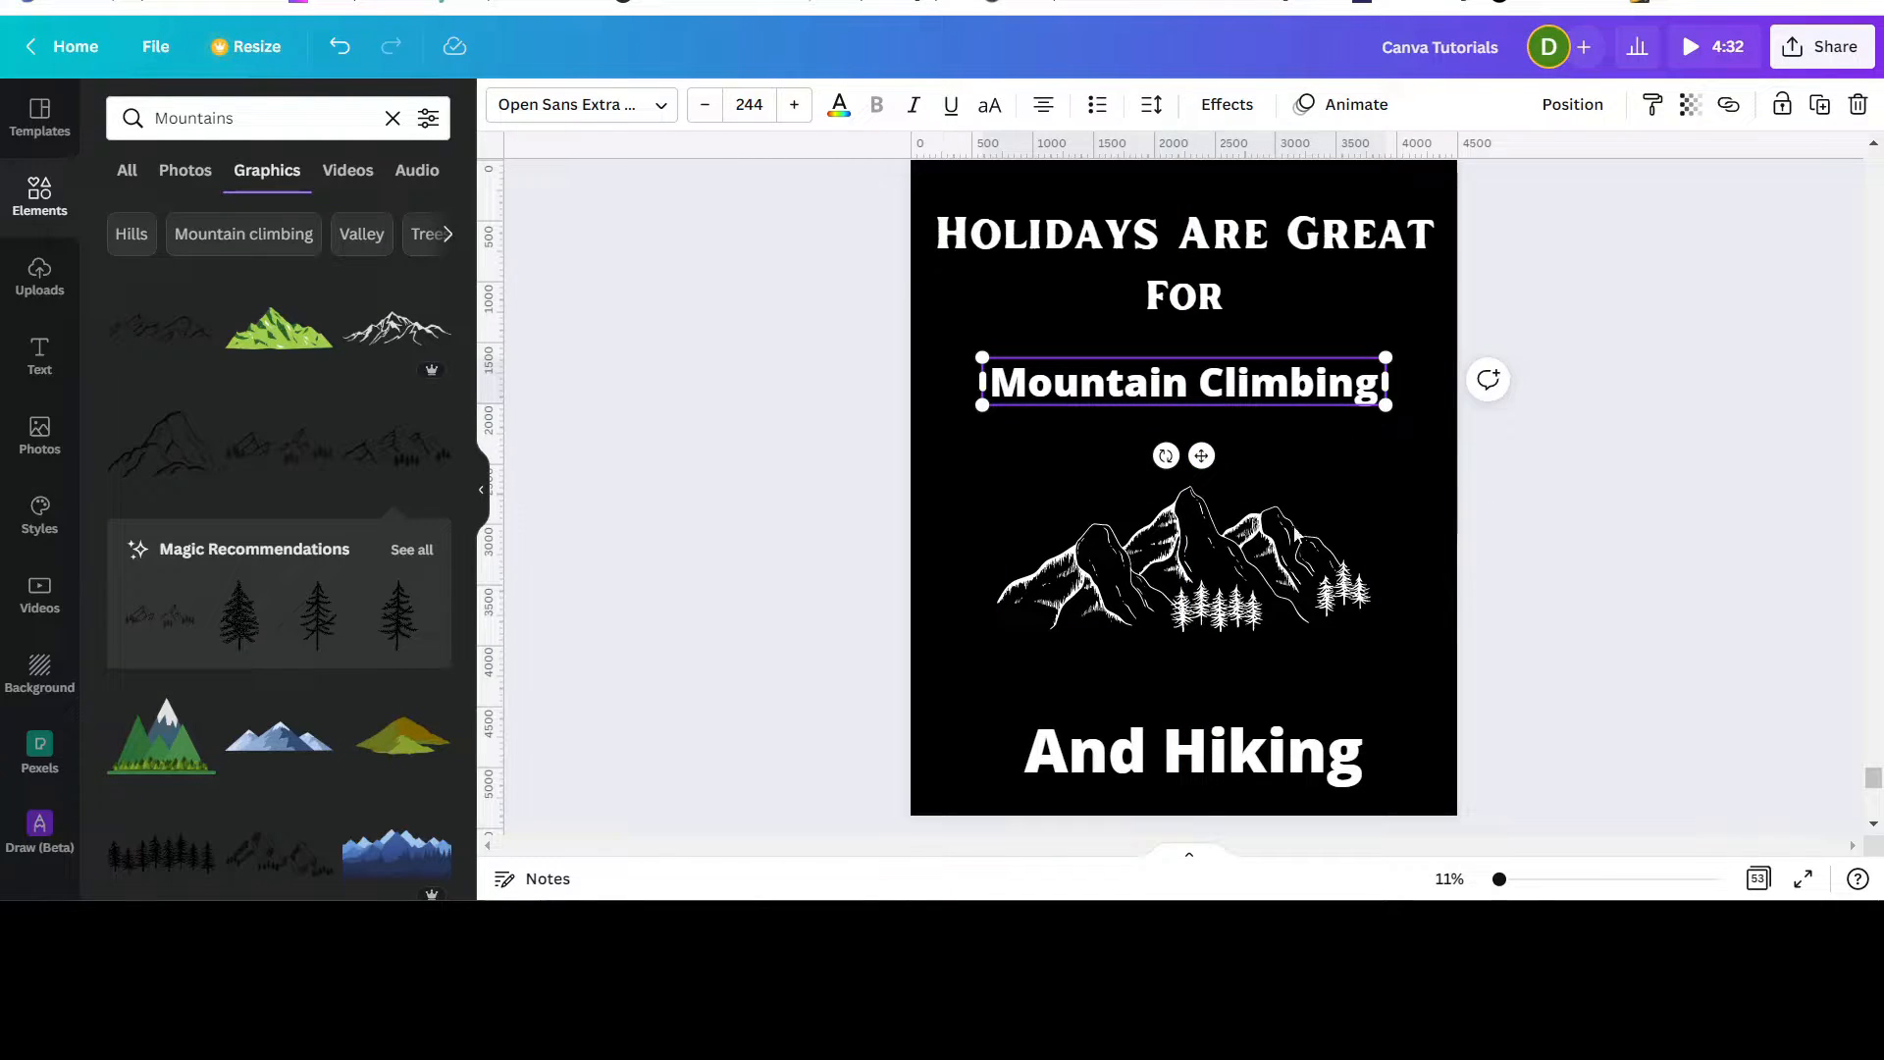
Step: Change "Mountain Climbing" to the Lucidity Condensed font used on page 50 and narrow its text box to fit the words
scroll(1266, 377, "up", 7)
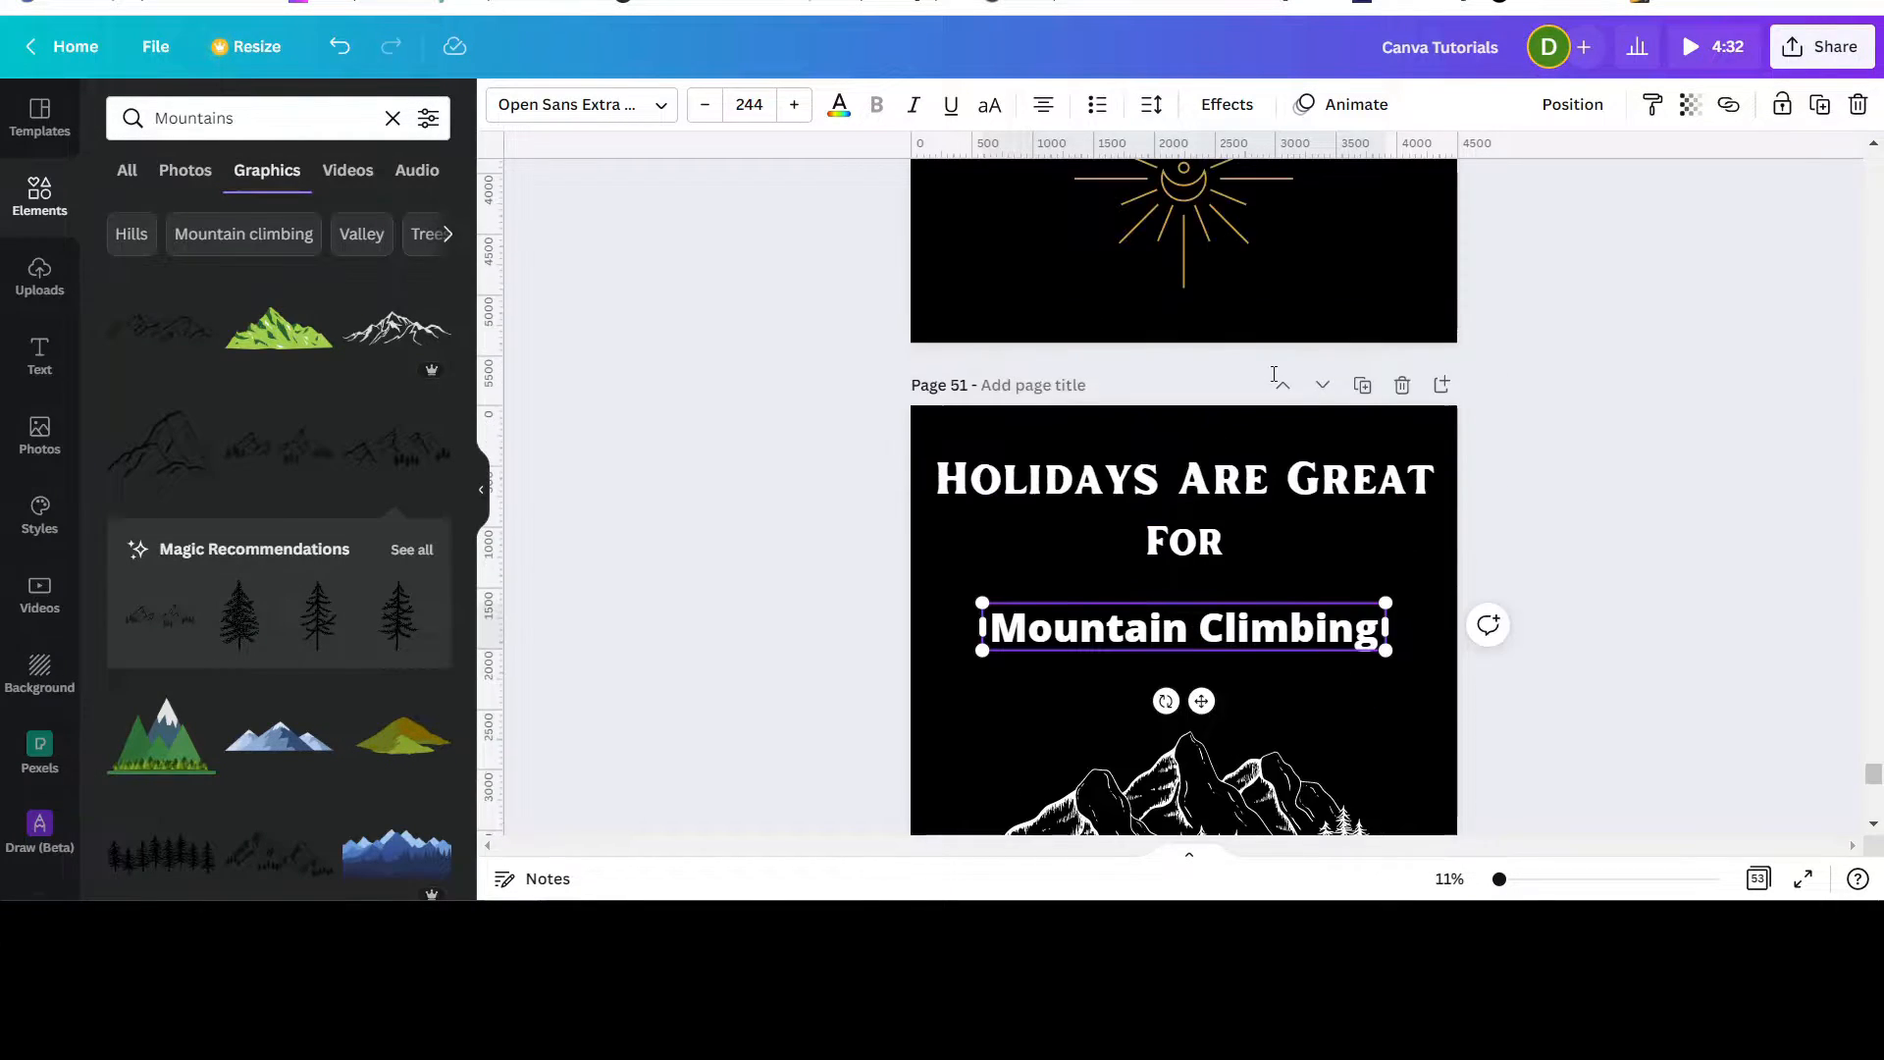
left_click(1246, 385)
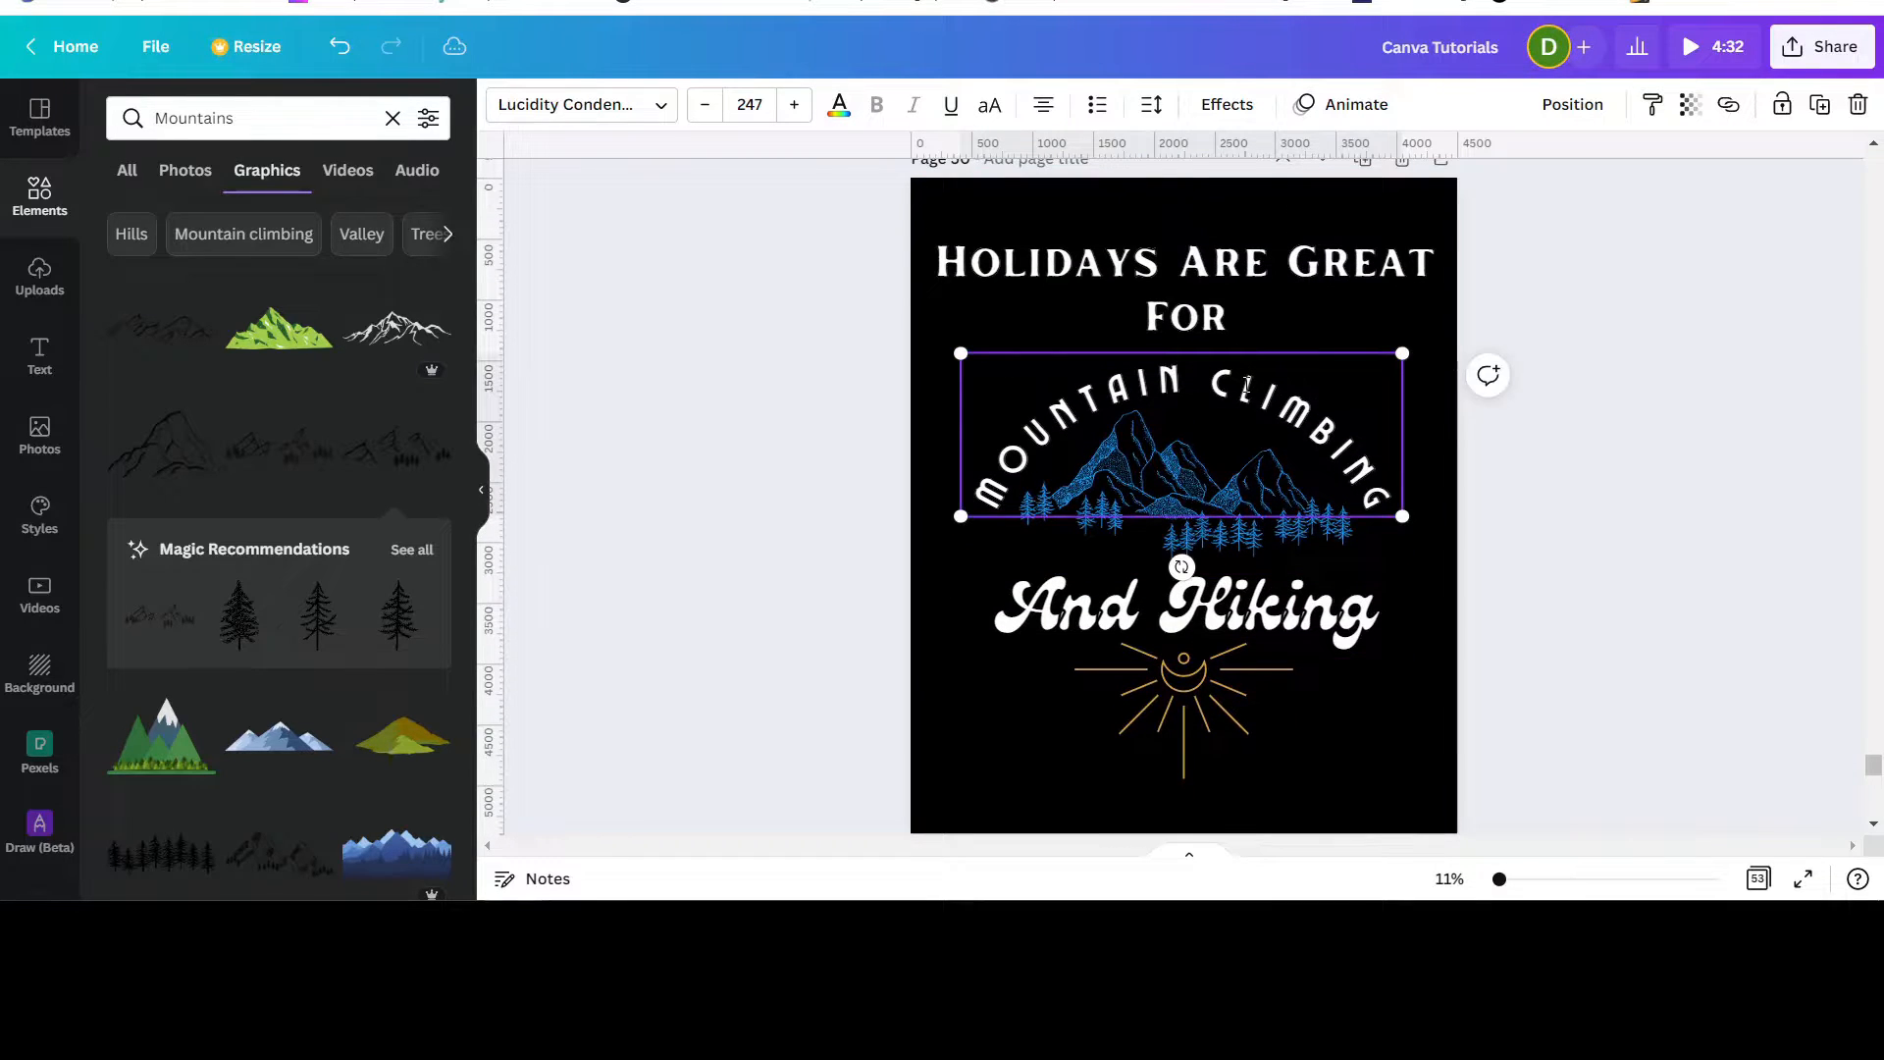
scroll(1244, 387, "down", 7)
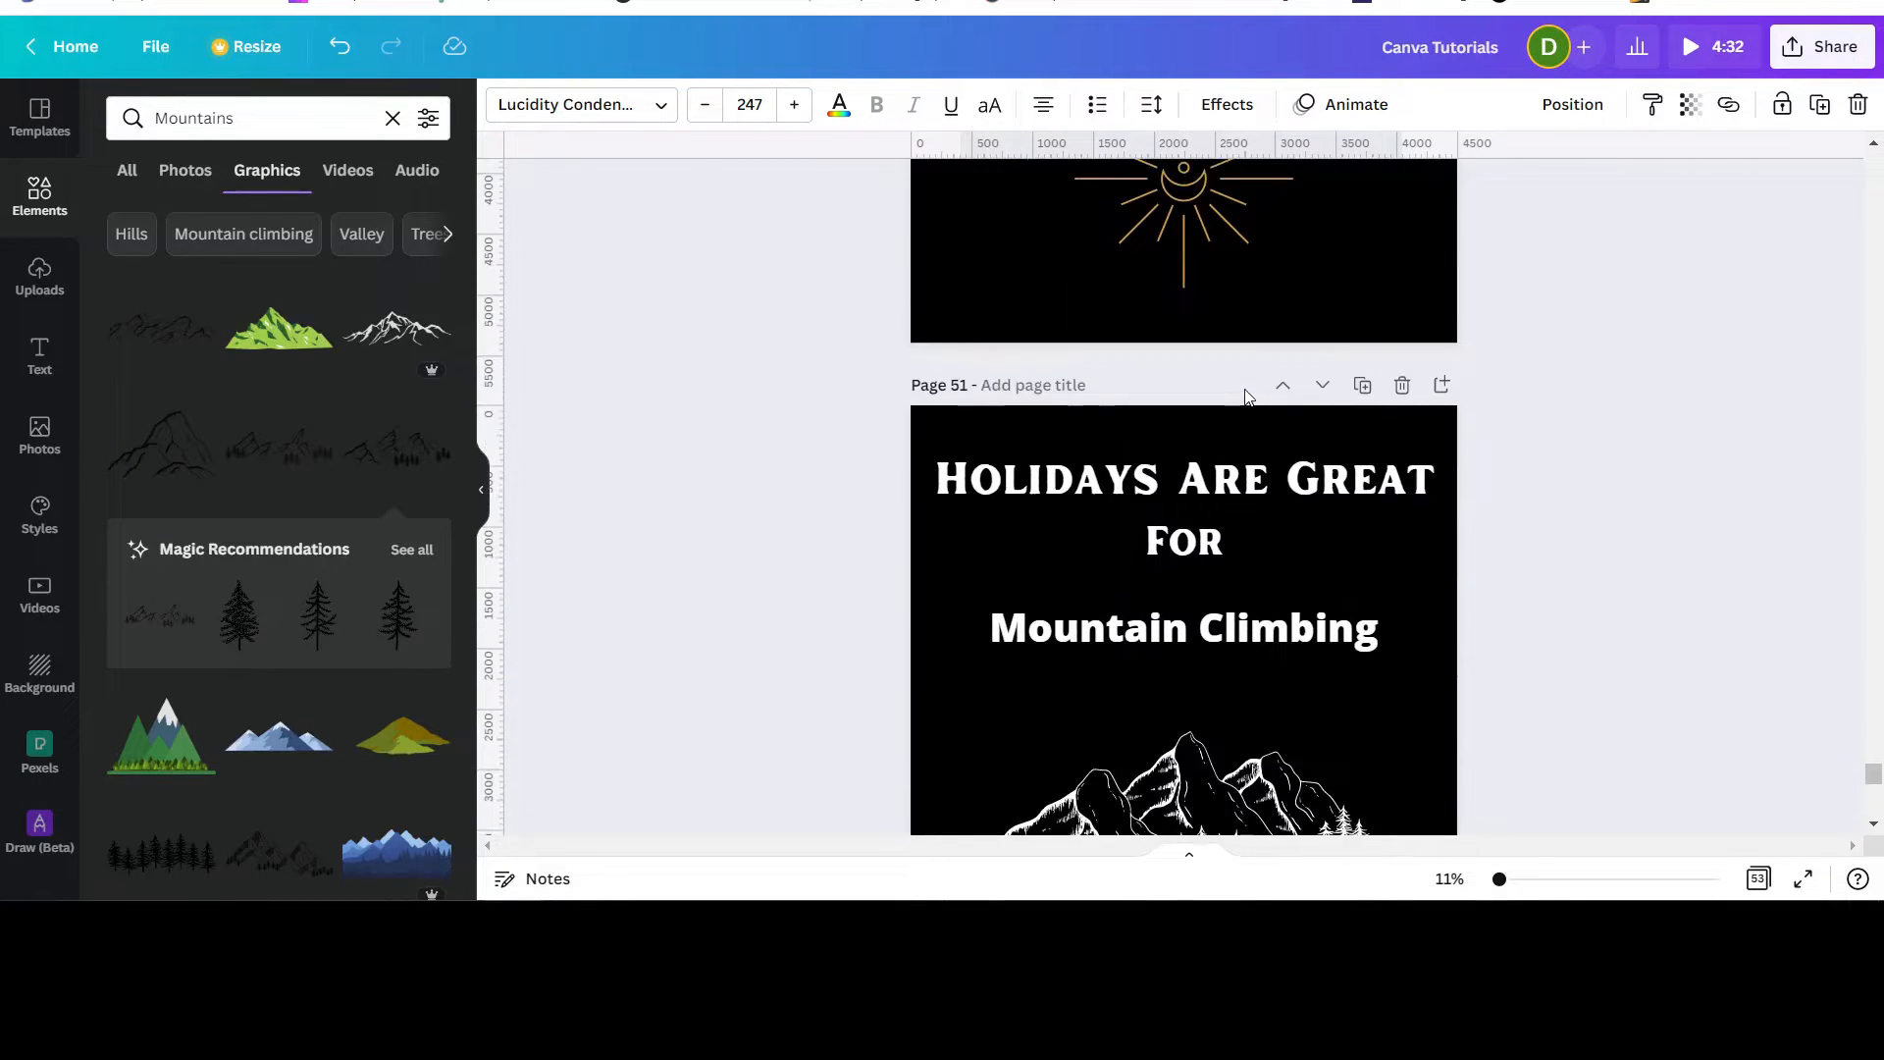
left_click(1180, 260)
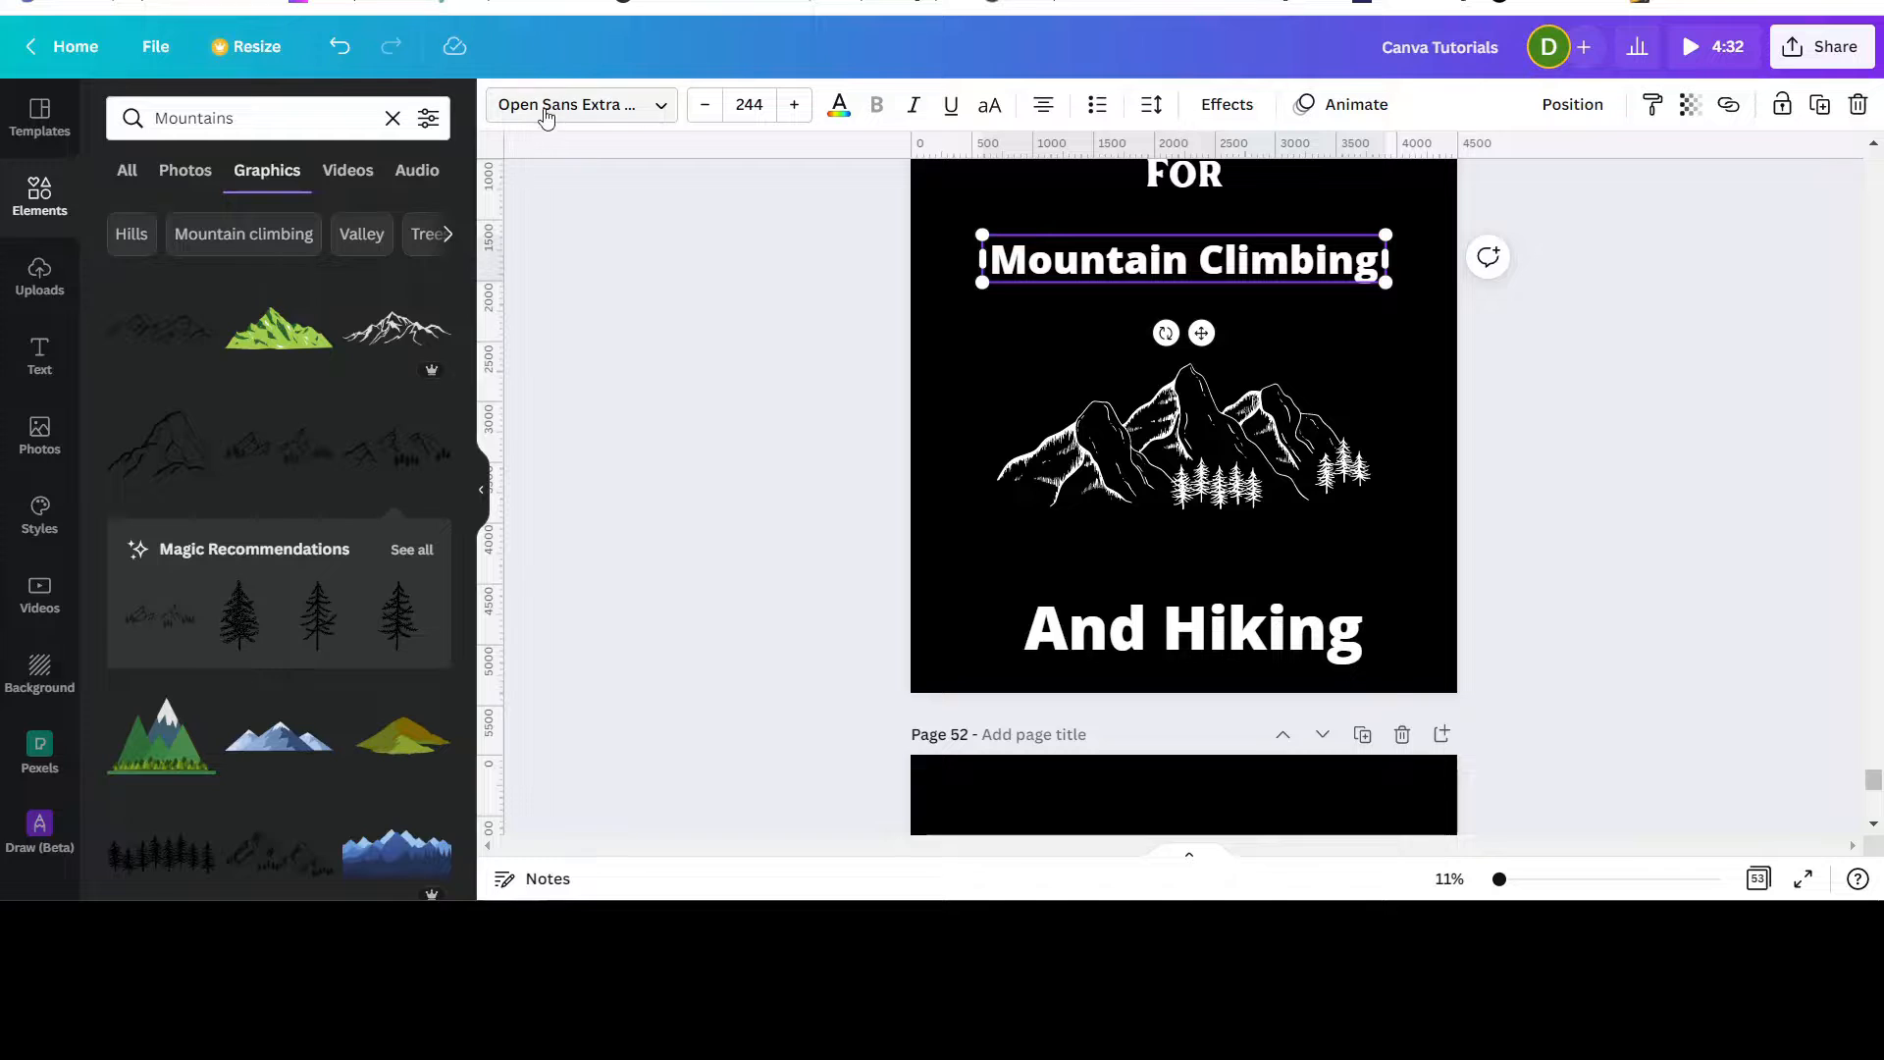
left_click(662, 106)
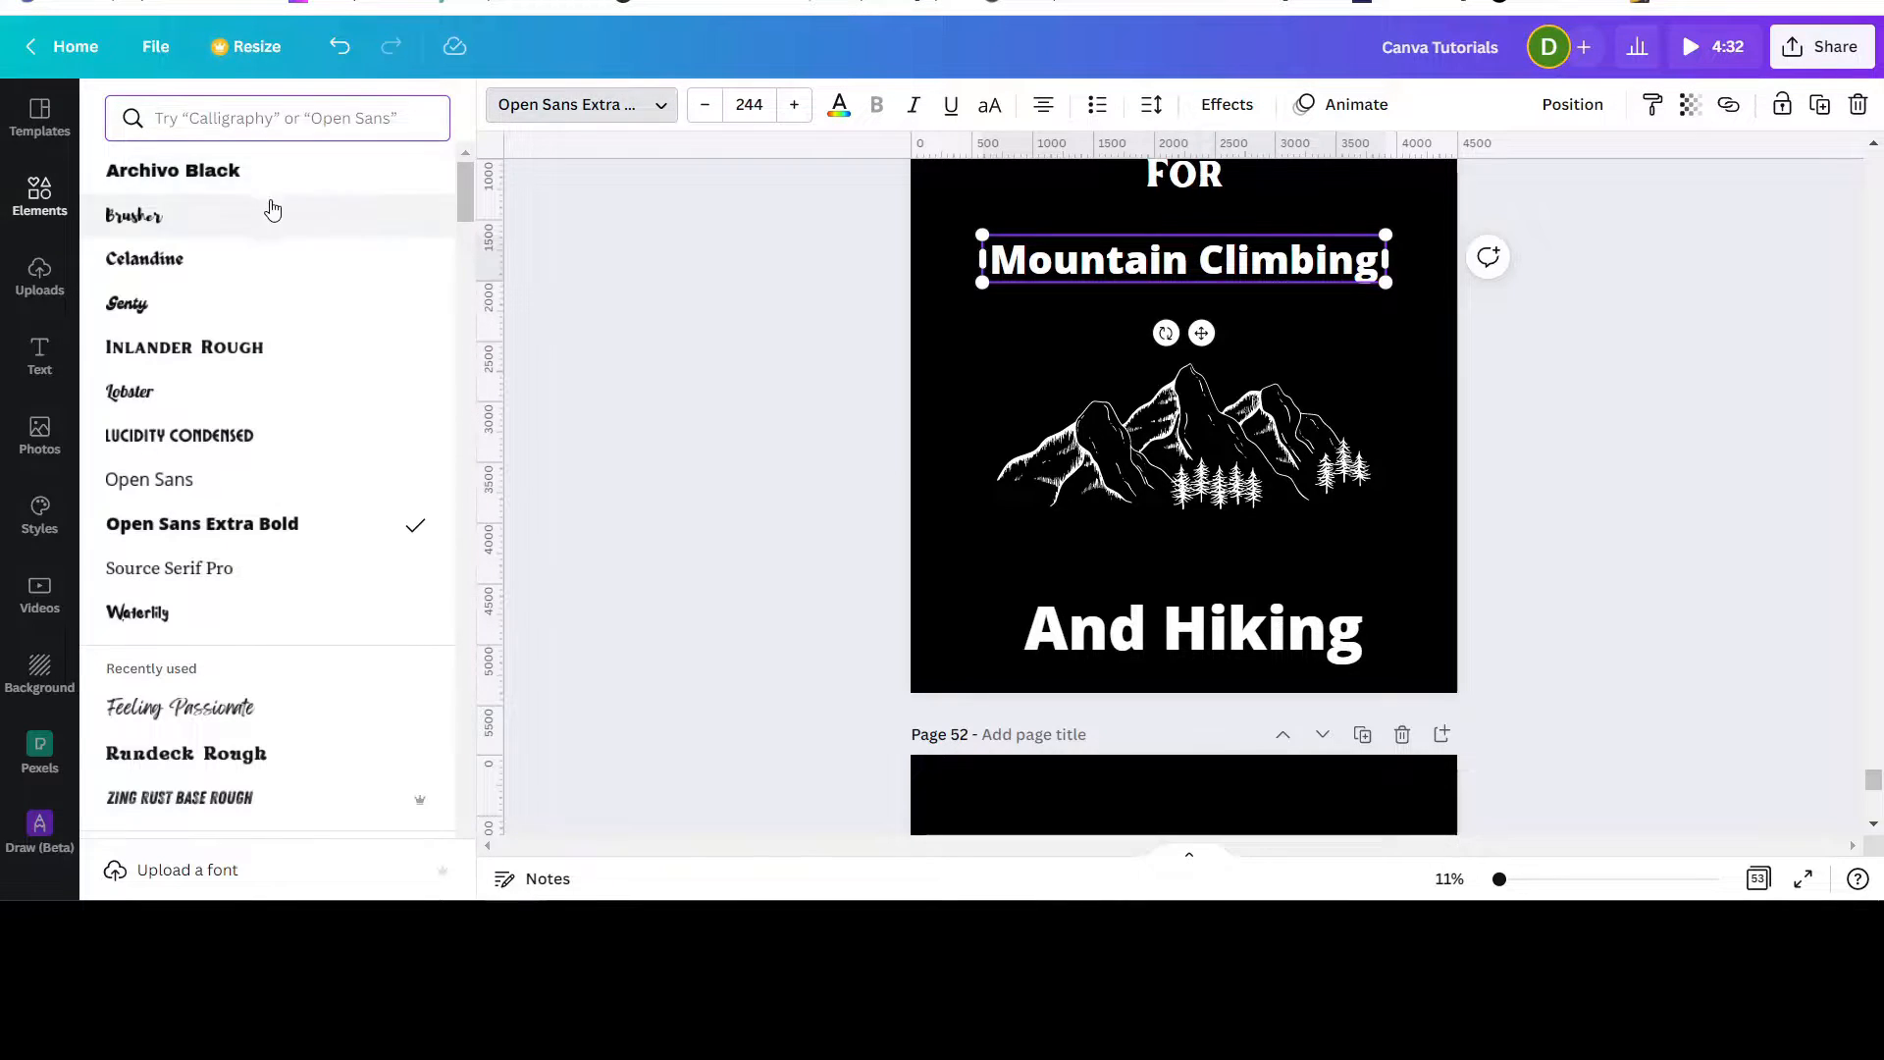
left_click(174, 444)
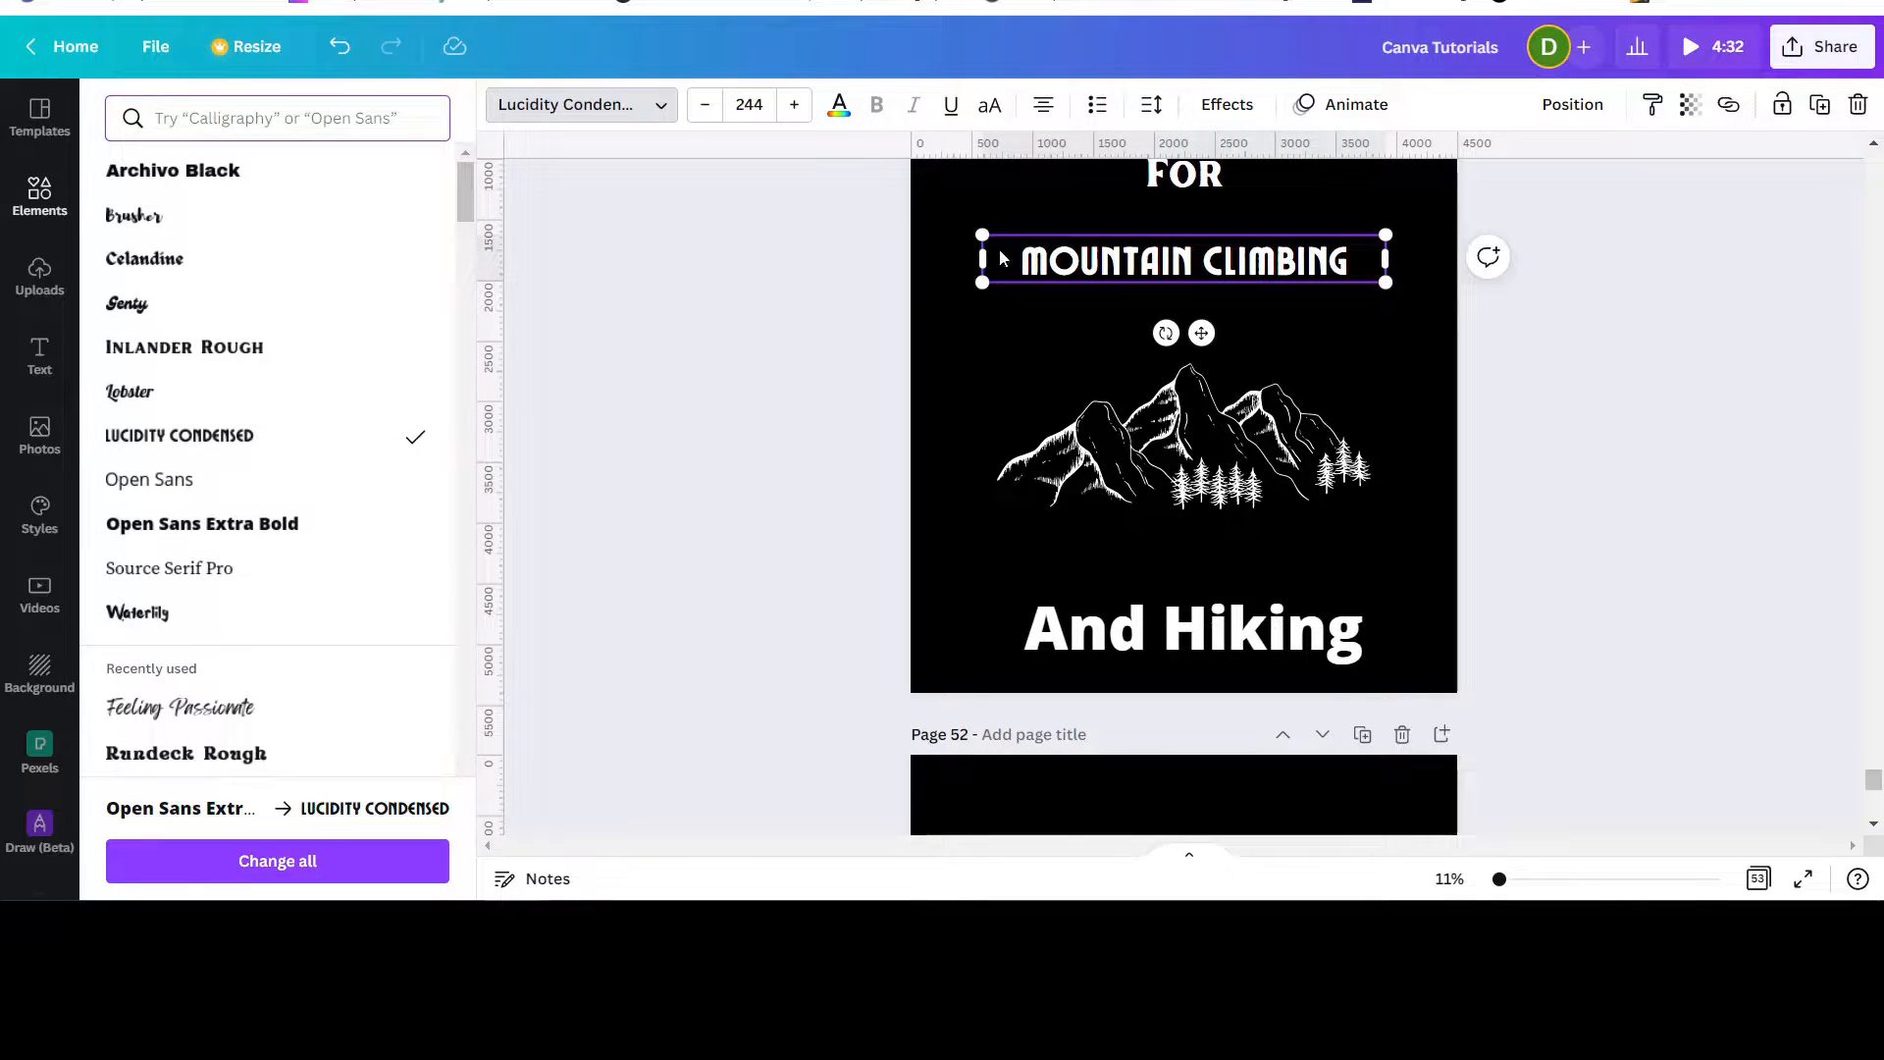
left_click_drag(982, 258, 1035, 259)
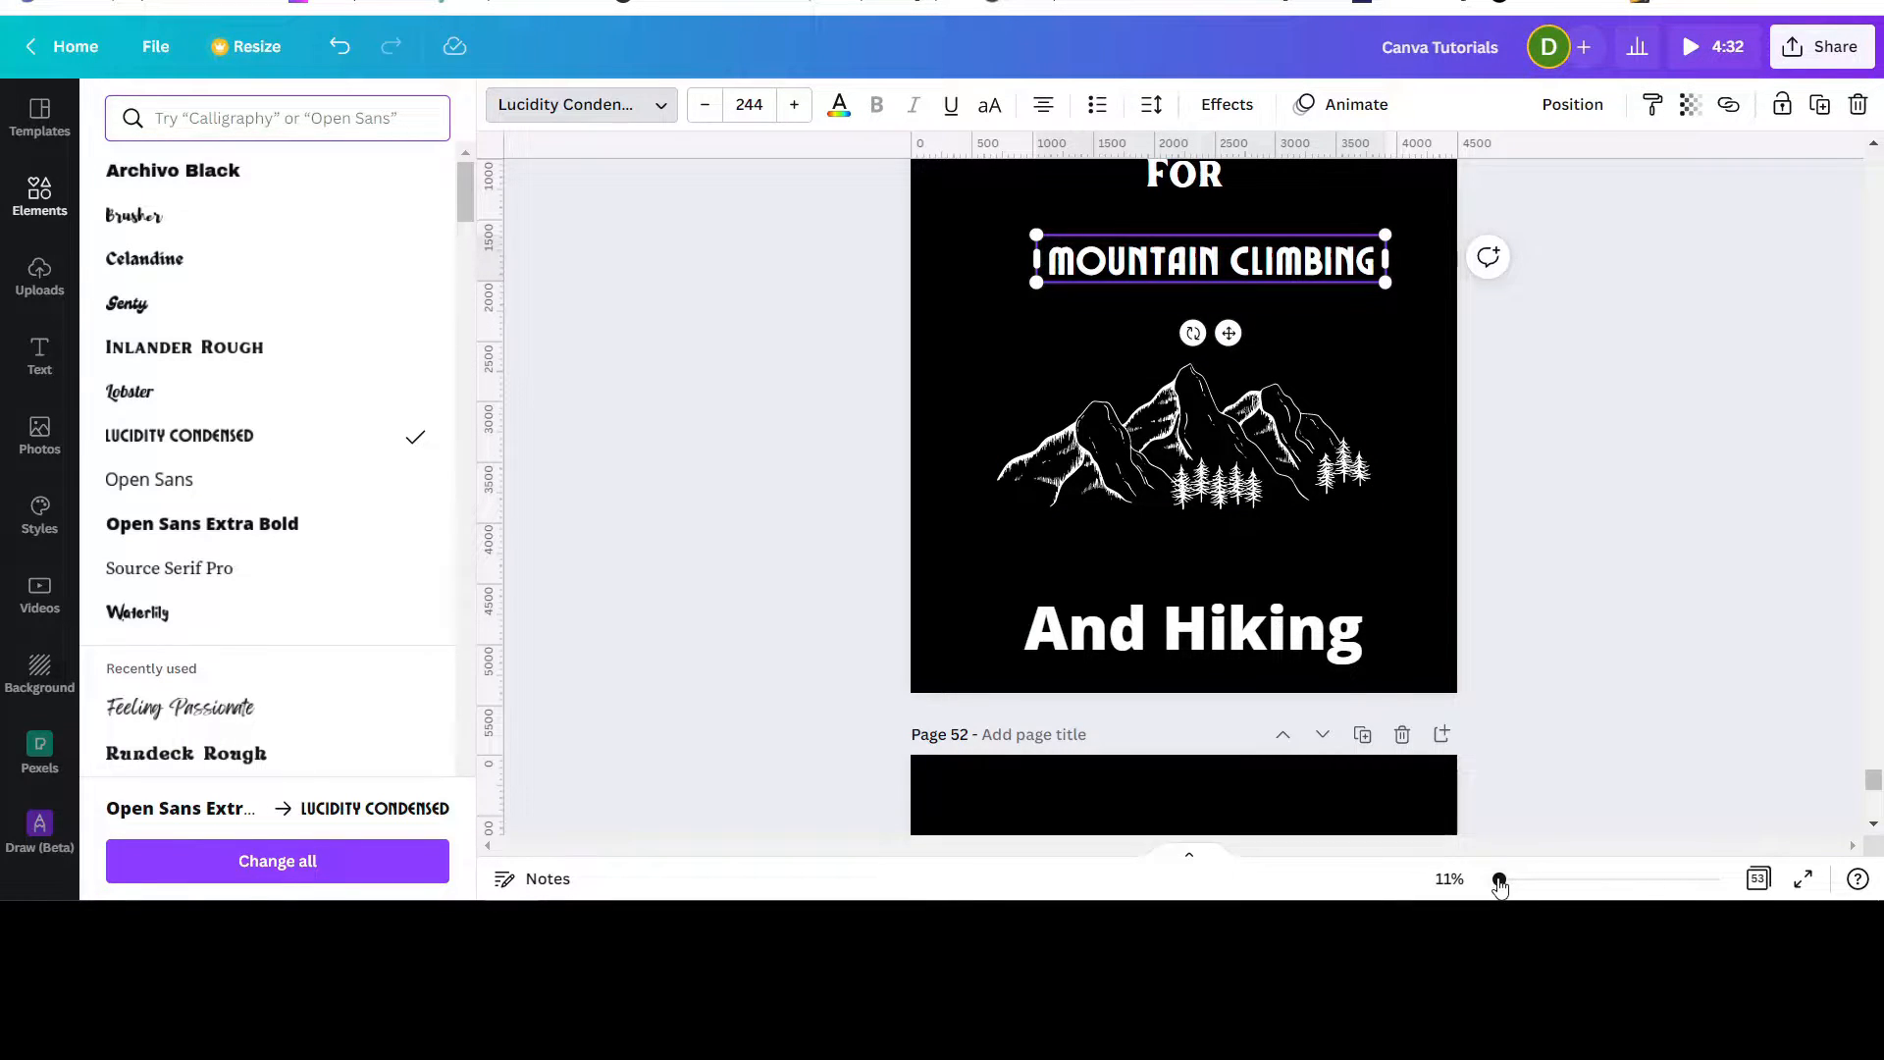
Step: Set the letter spacing of "Mountain Climbing" to 62
left_click_drag(1499, 883, 1505, 881)
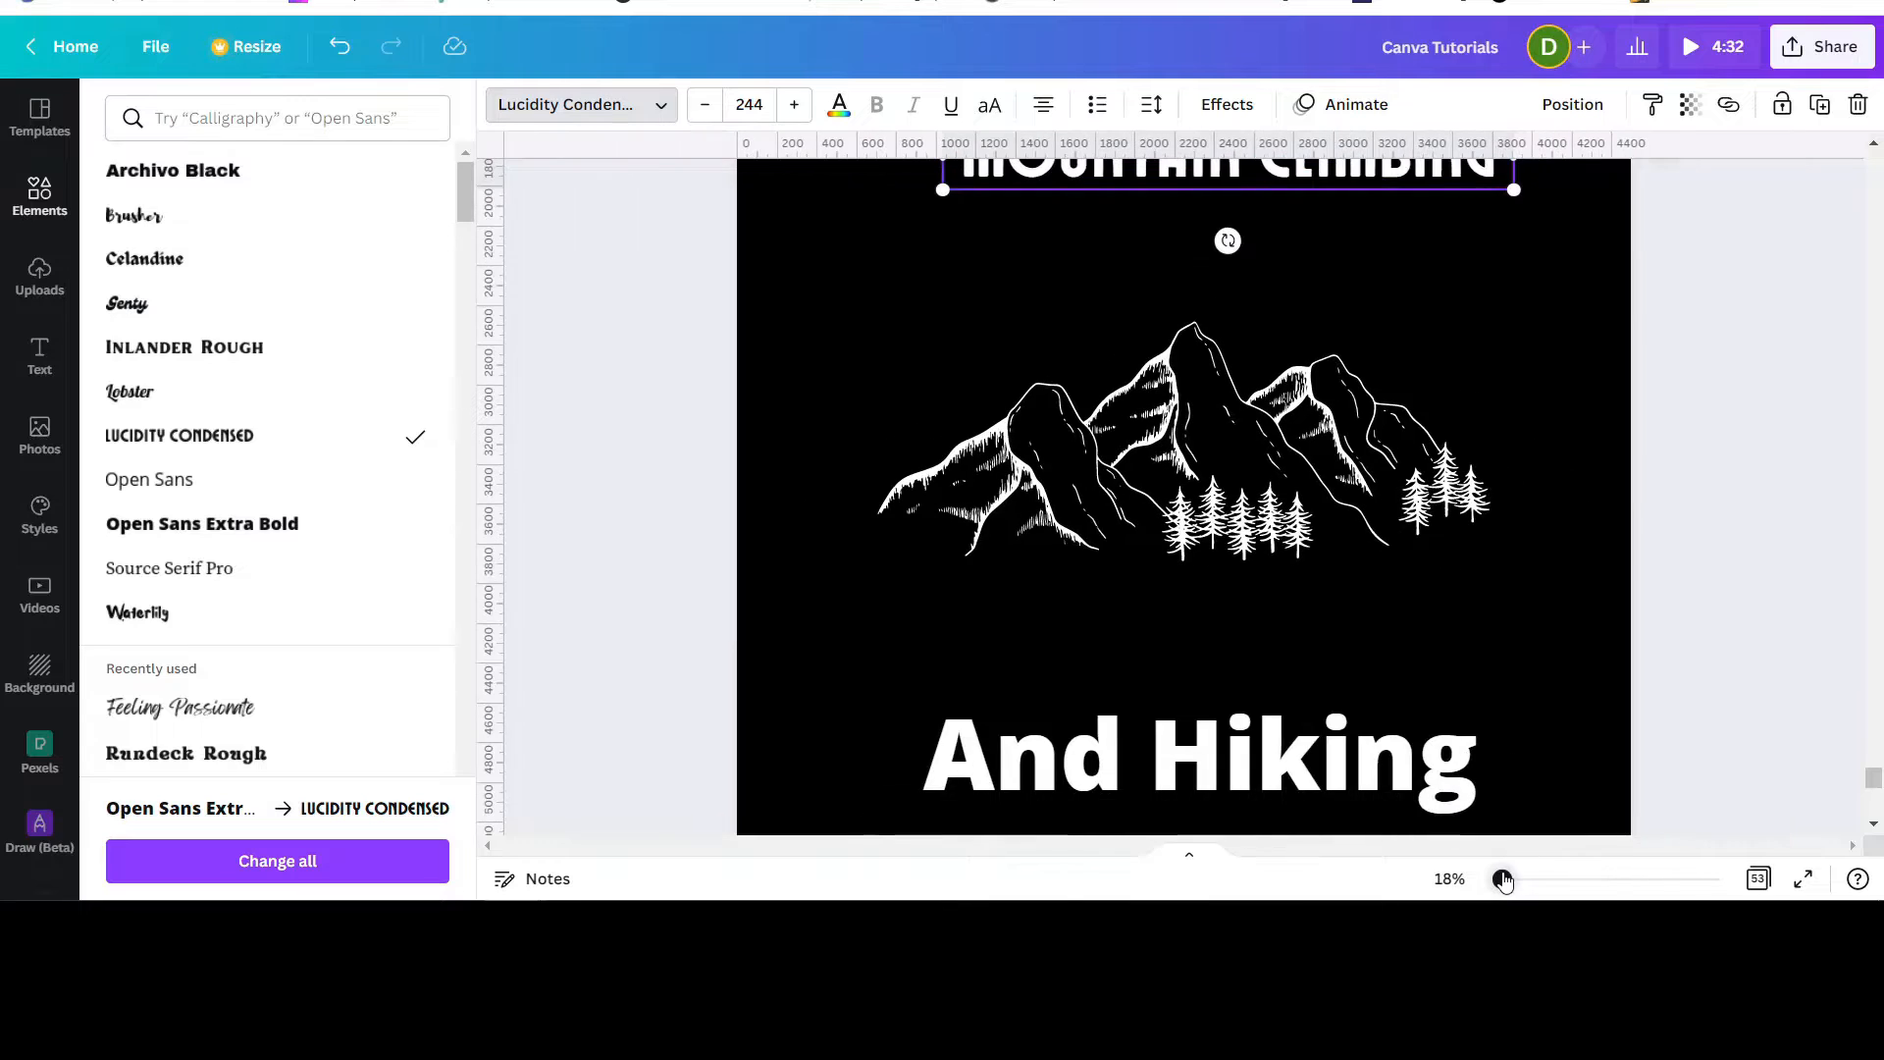
scroll(1529, 715, "up", 3)
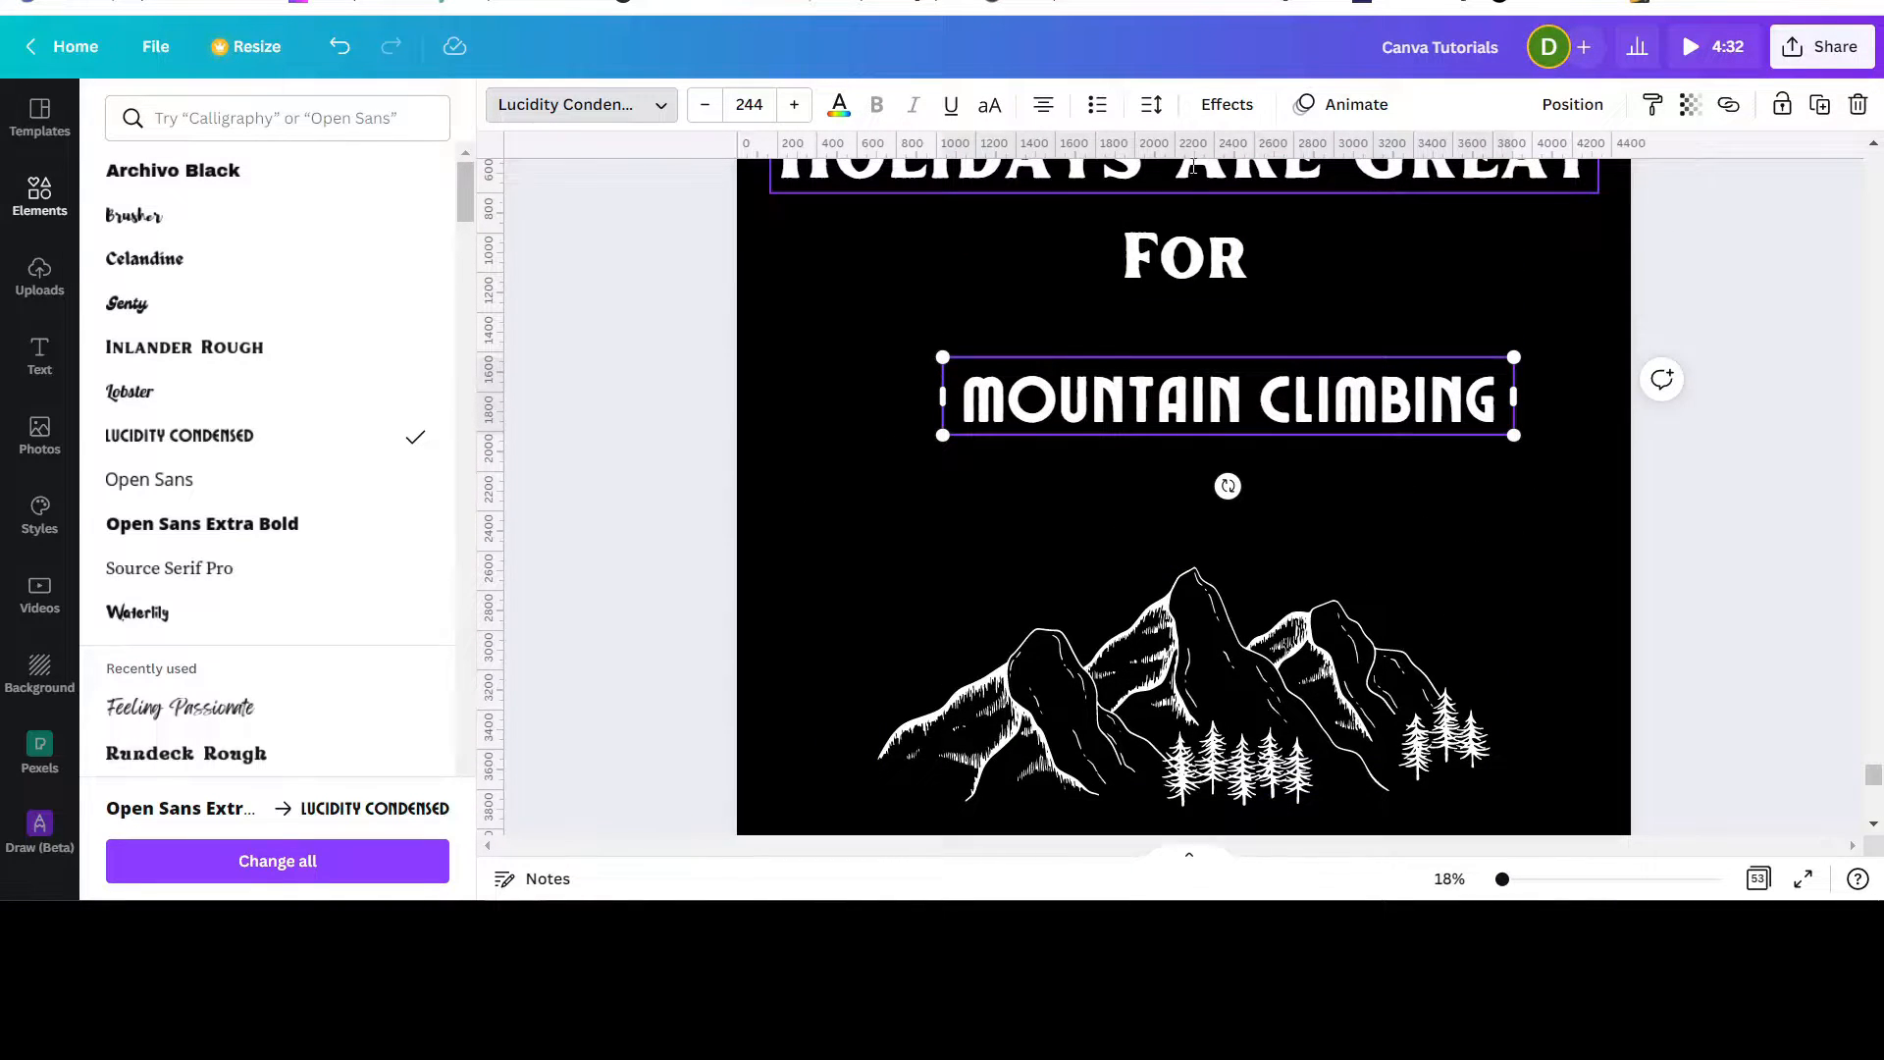
left_click(1153, 106)
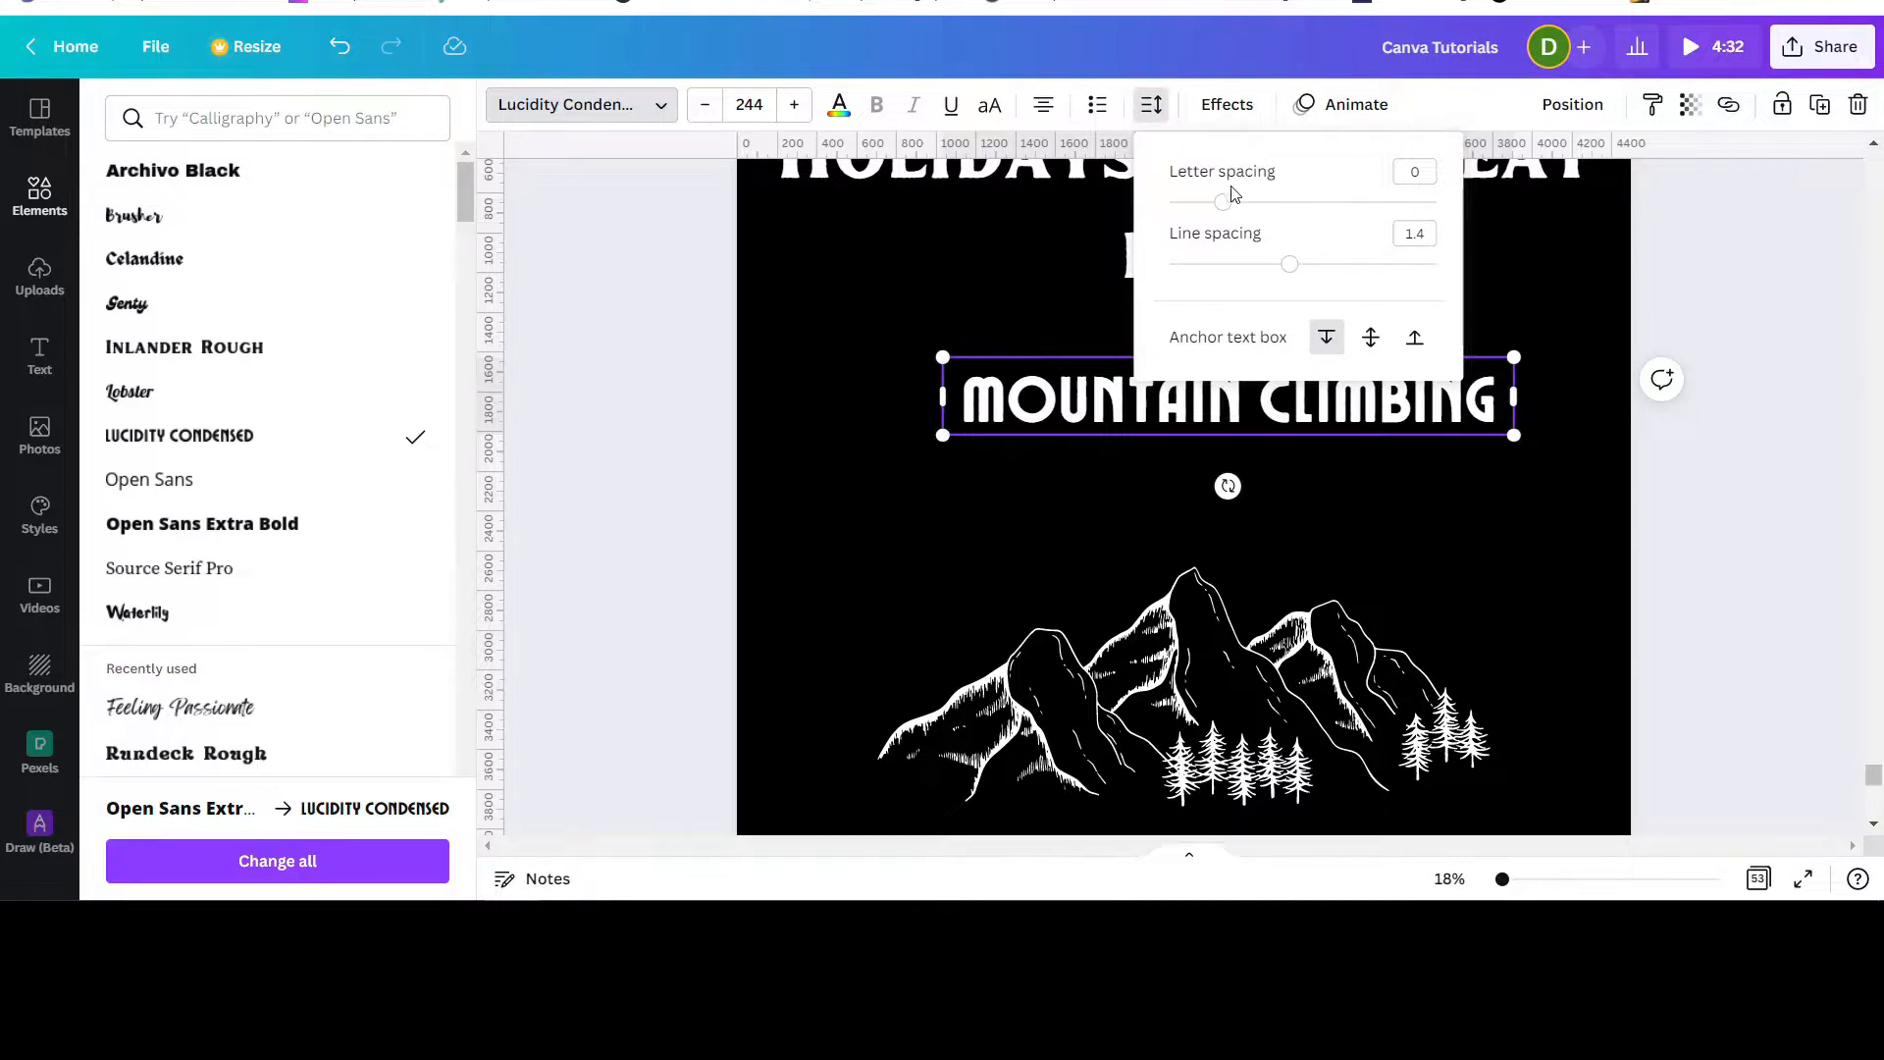
mouse_move(1223, 202)
left_mouse_down()
mouse_move(1295, 221)
mouse_move(1243, 224)
left_mouse_up()
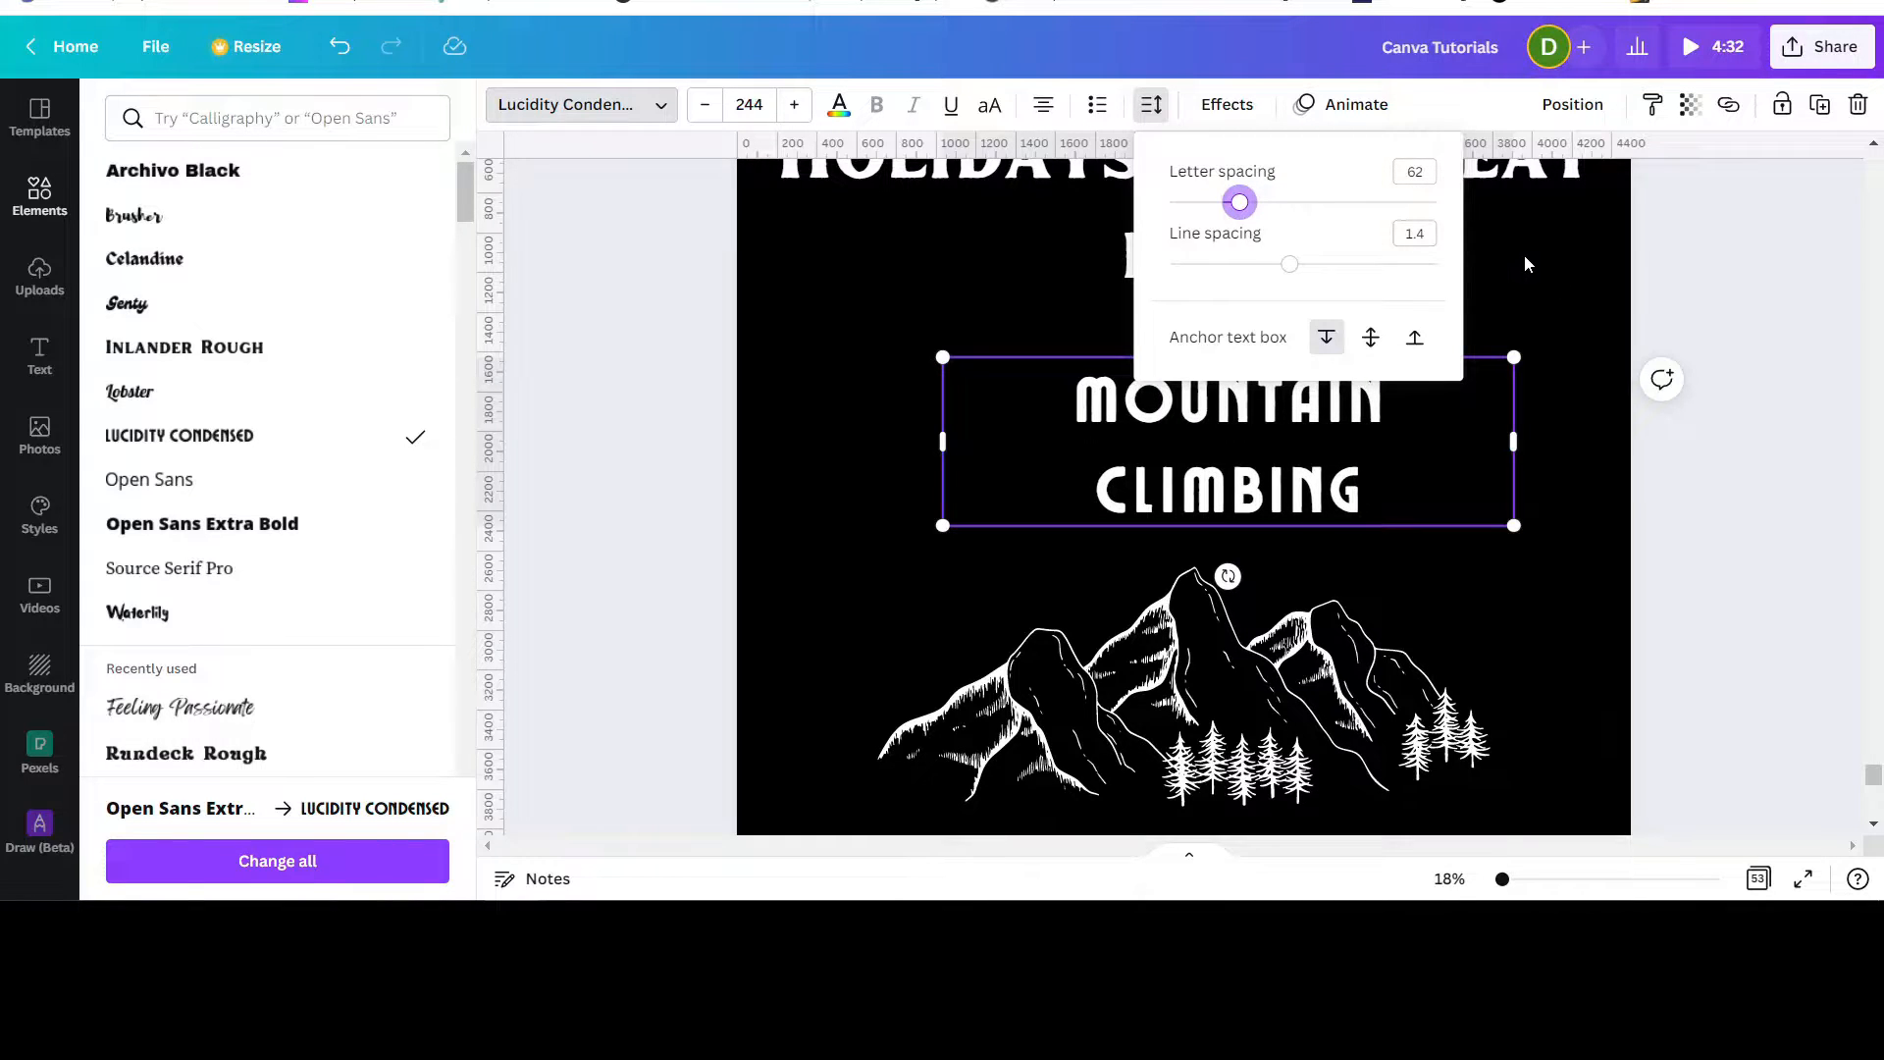
left_click(1574, 262)
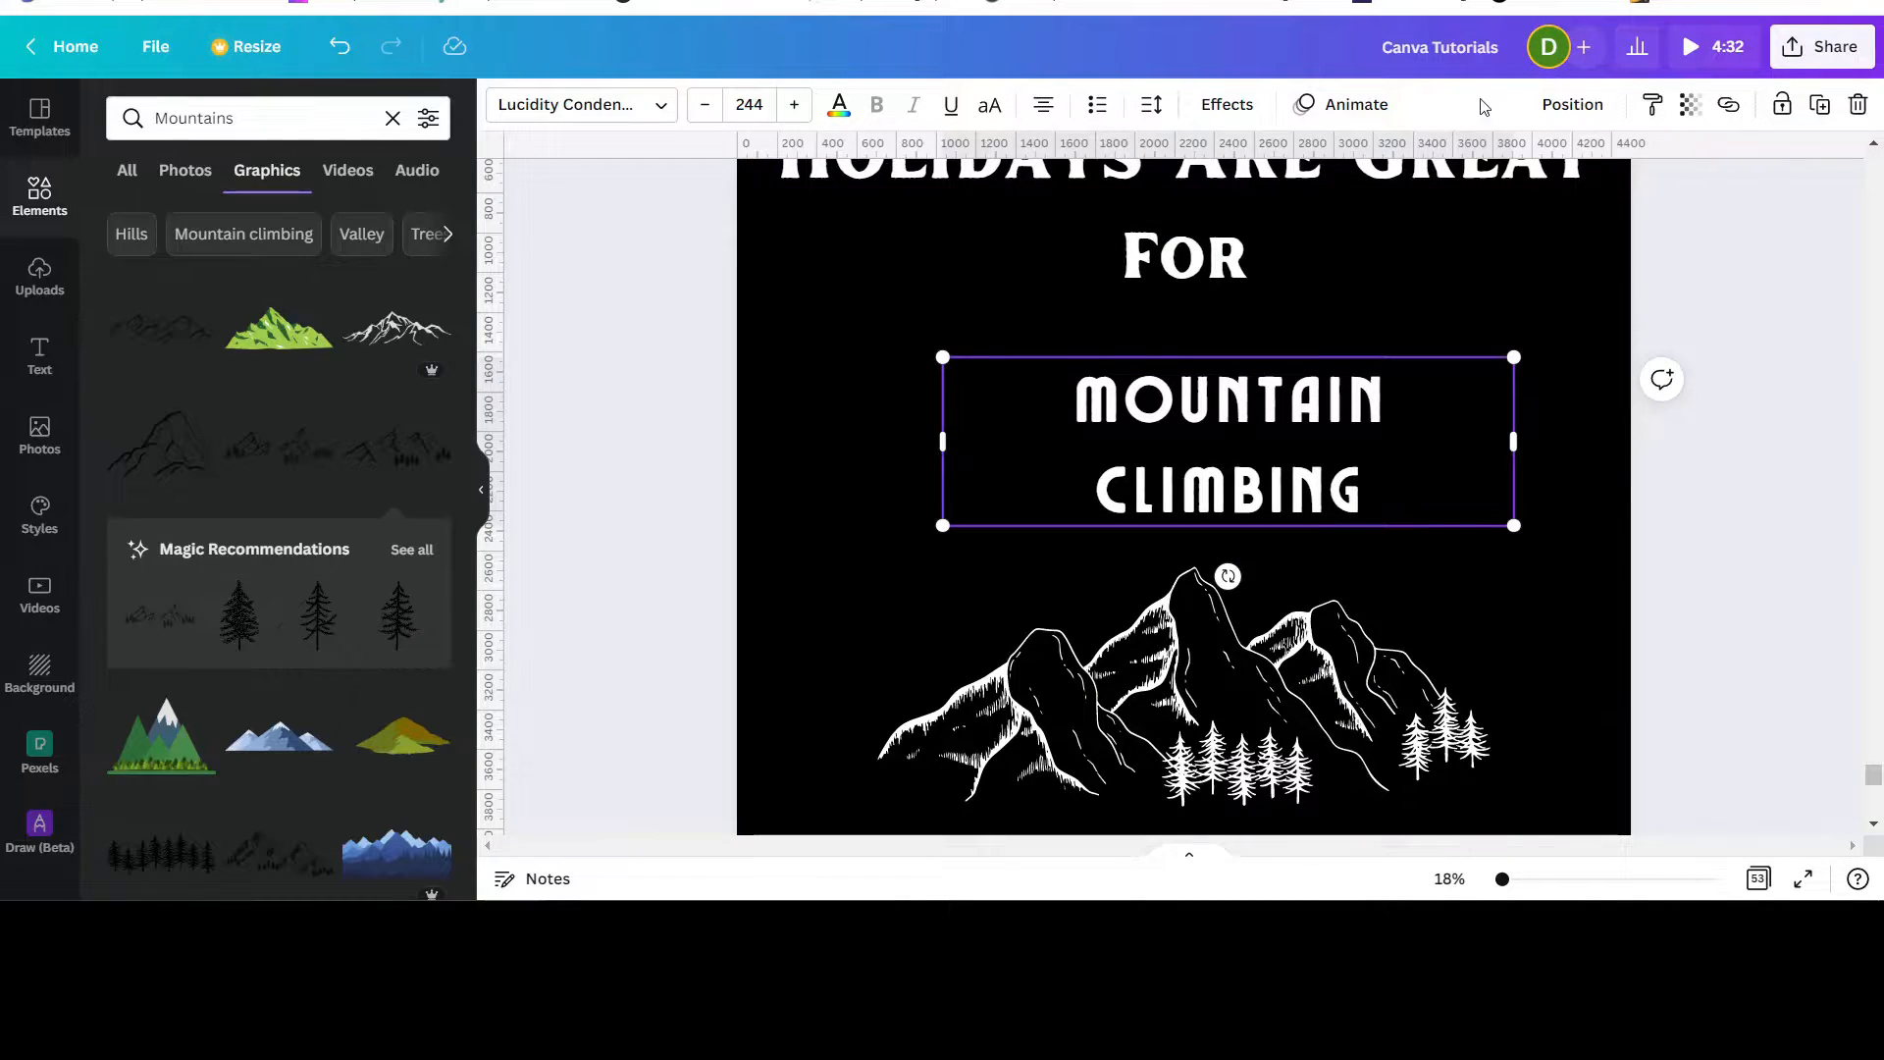
Step: Apply the Curve text effect to "Mountain Climbing" and enlarge the arched text to font size 297
left_click(1226, 104)
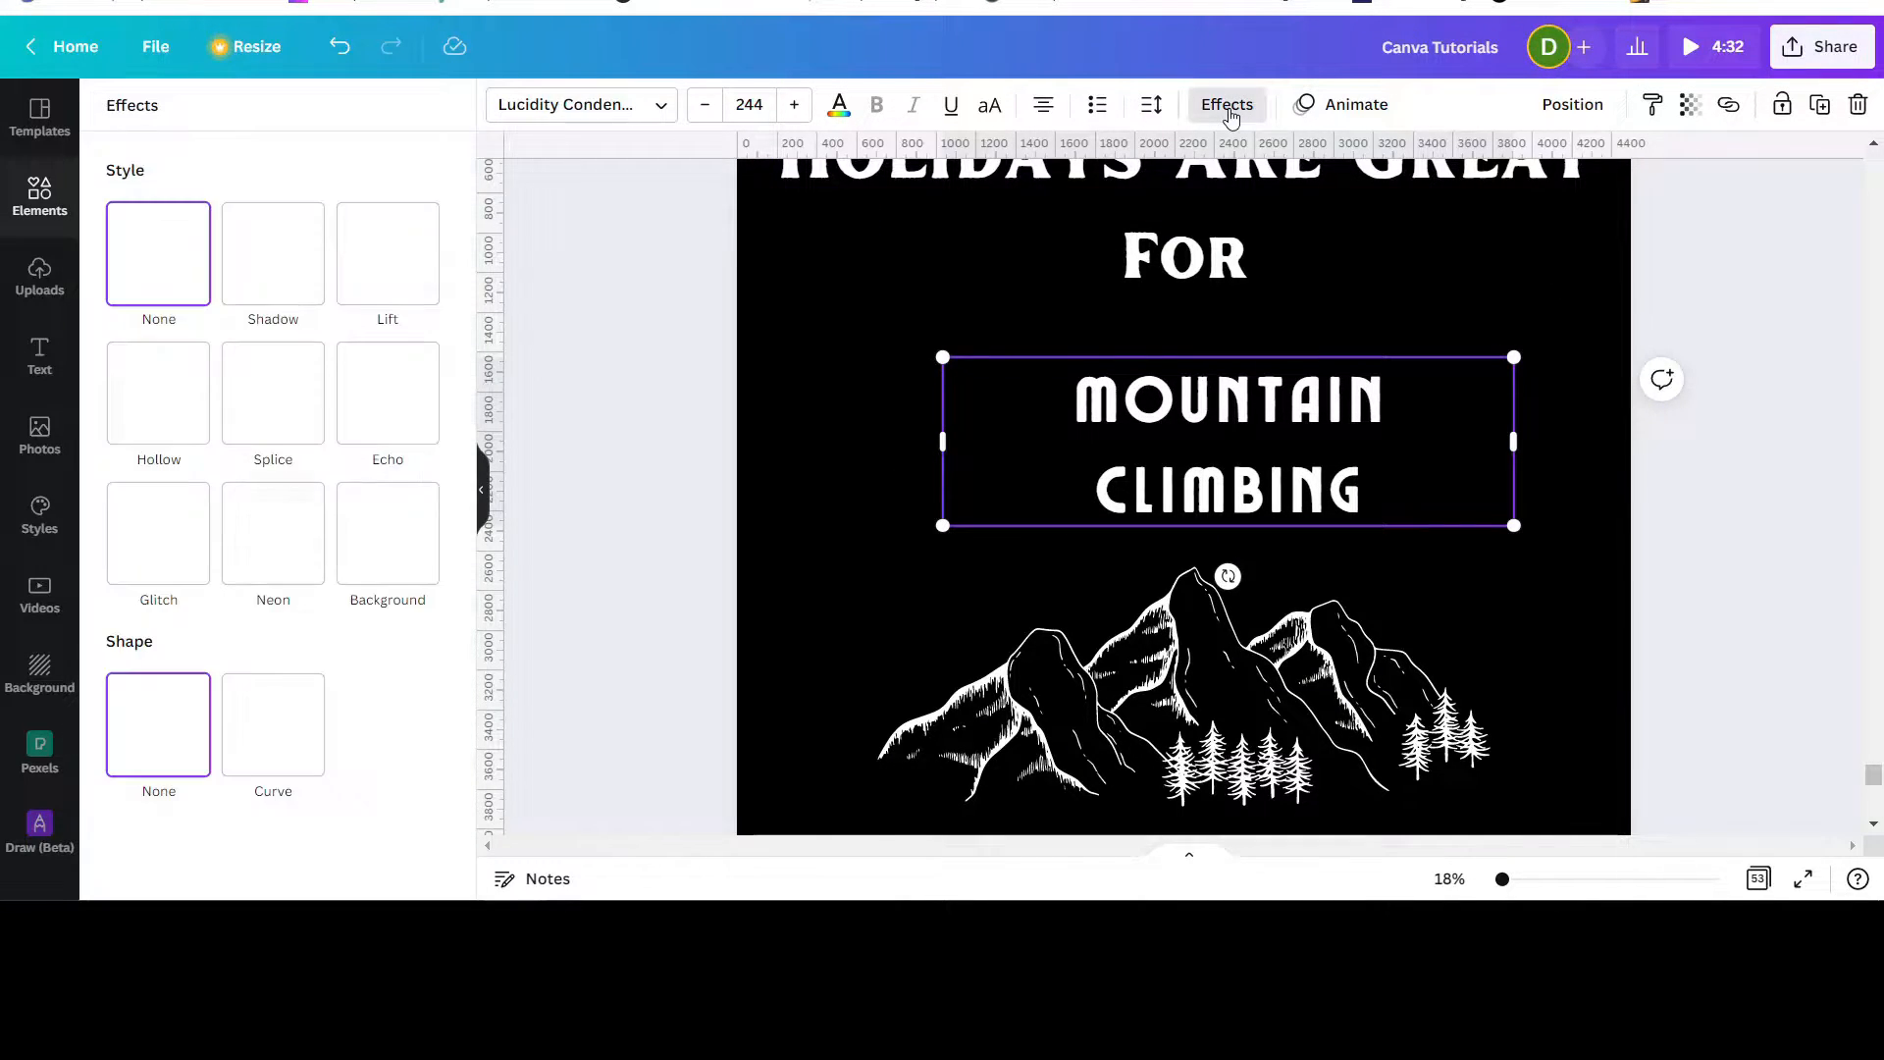
left_click(282, 753)
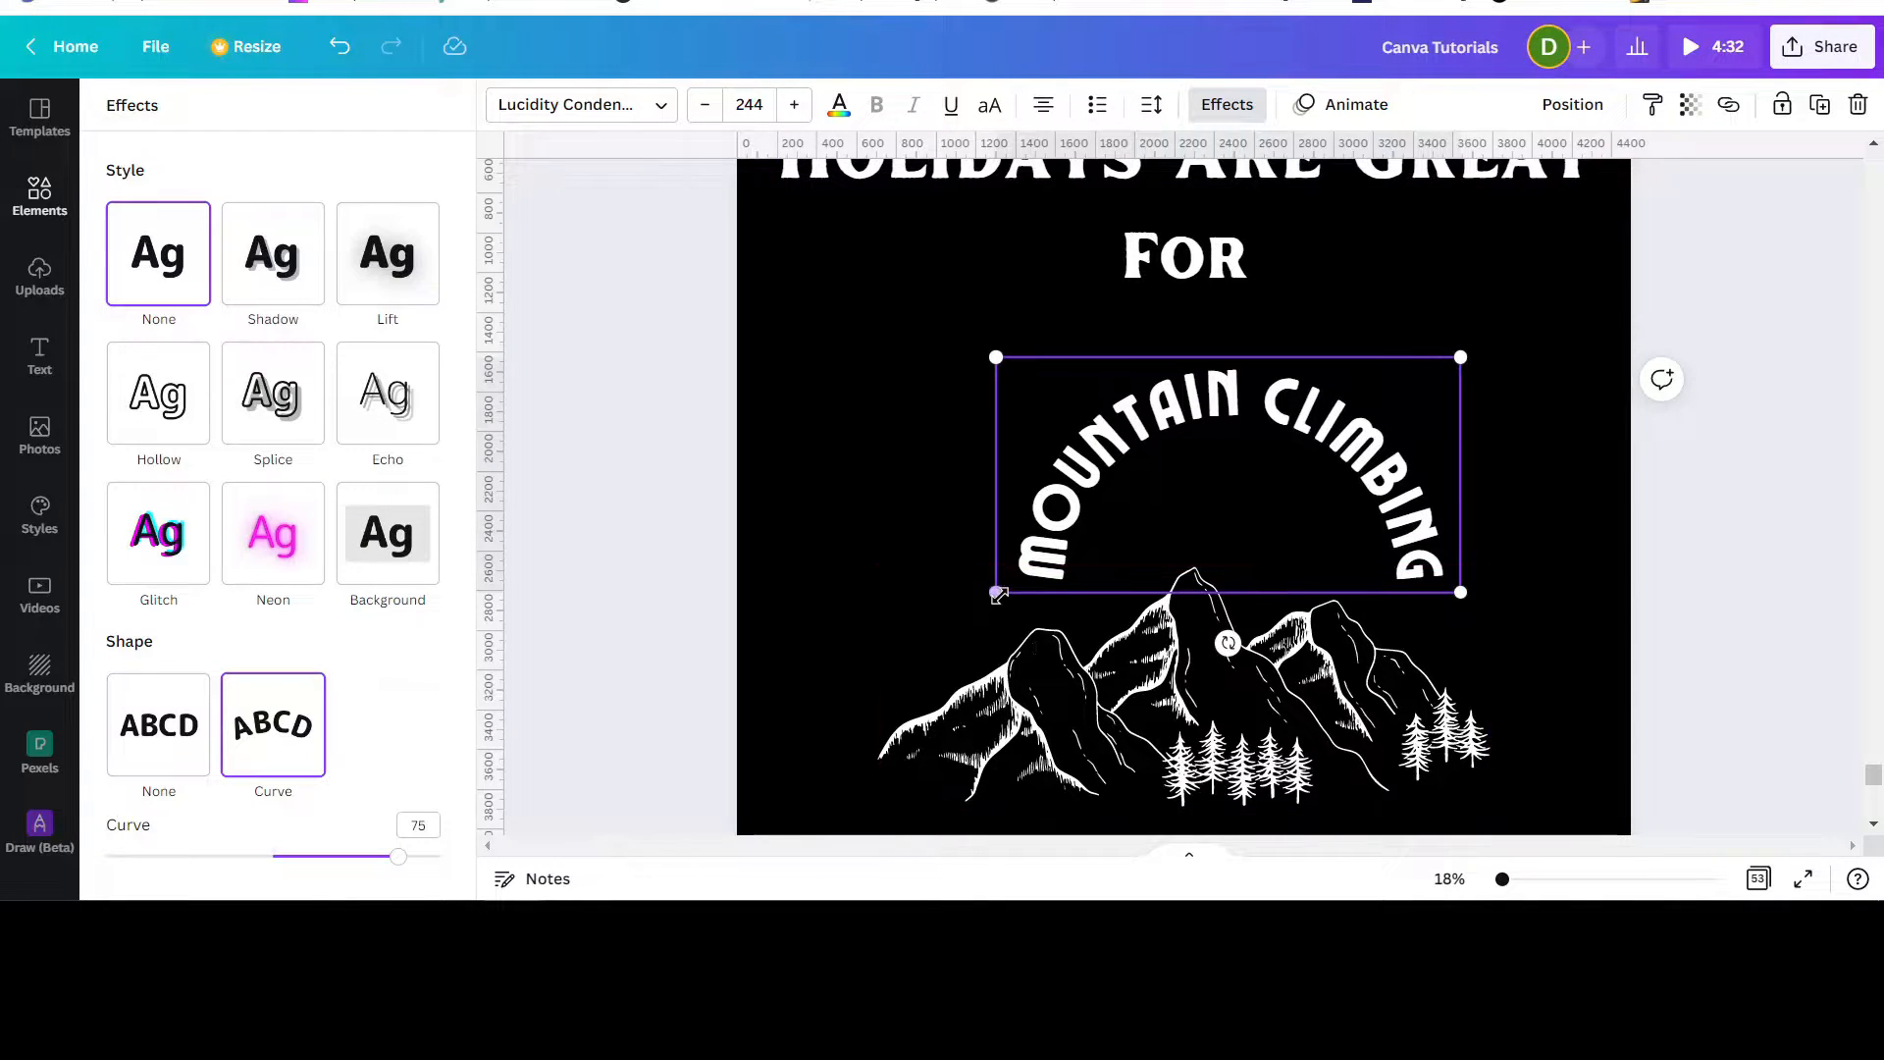
left_click_drag(996, 597, 884, 616)
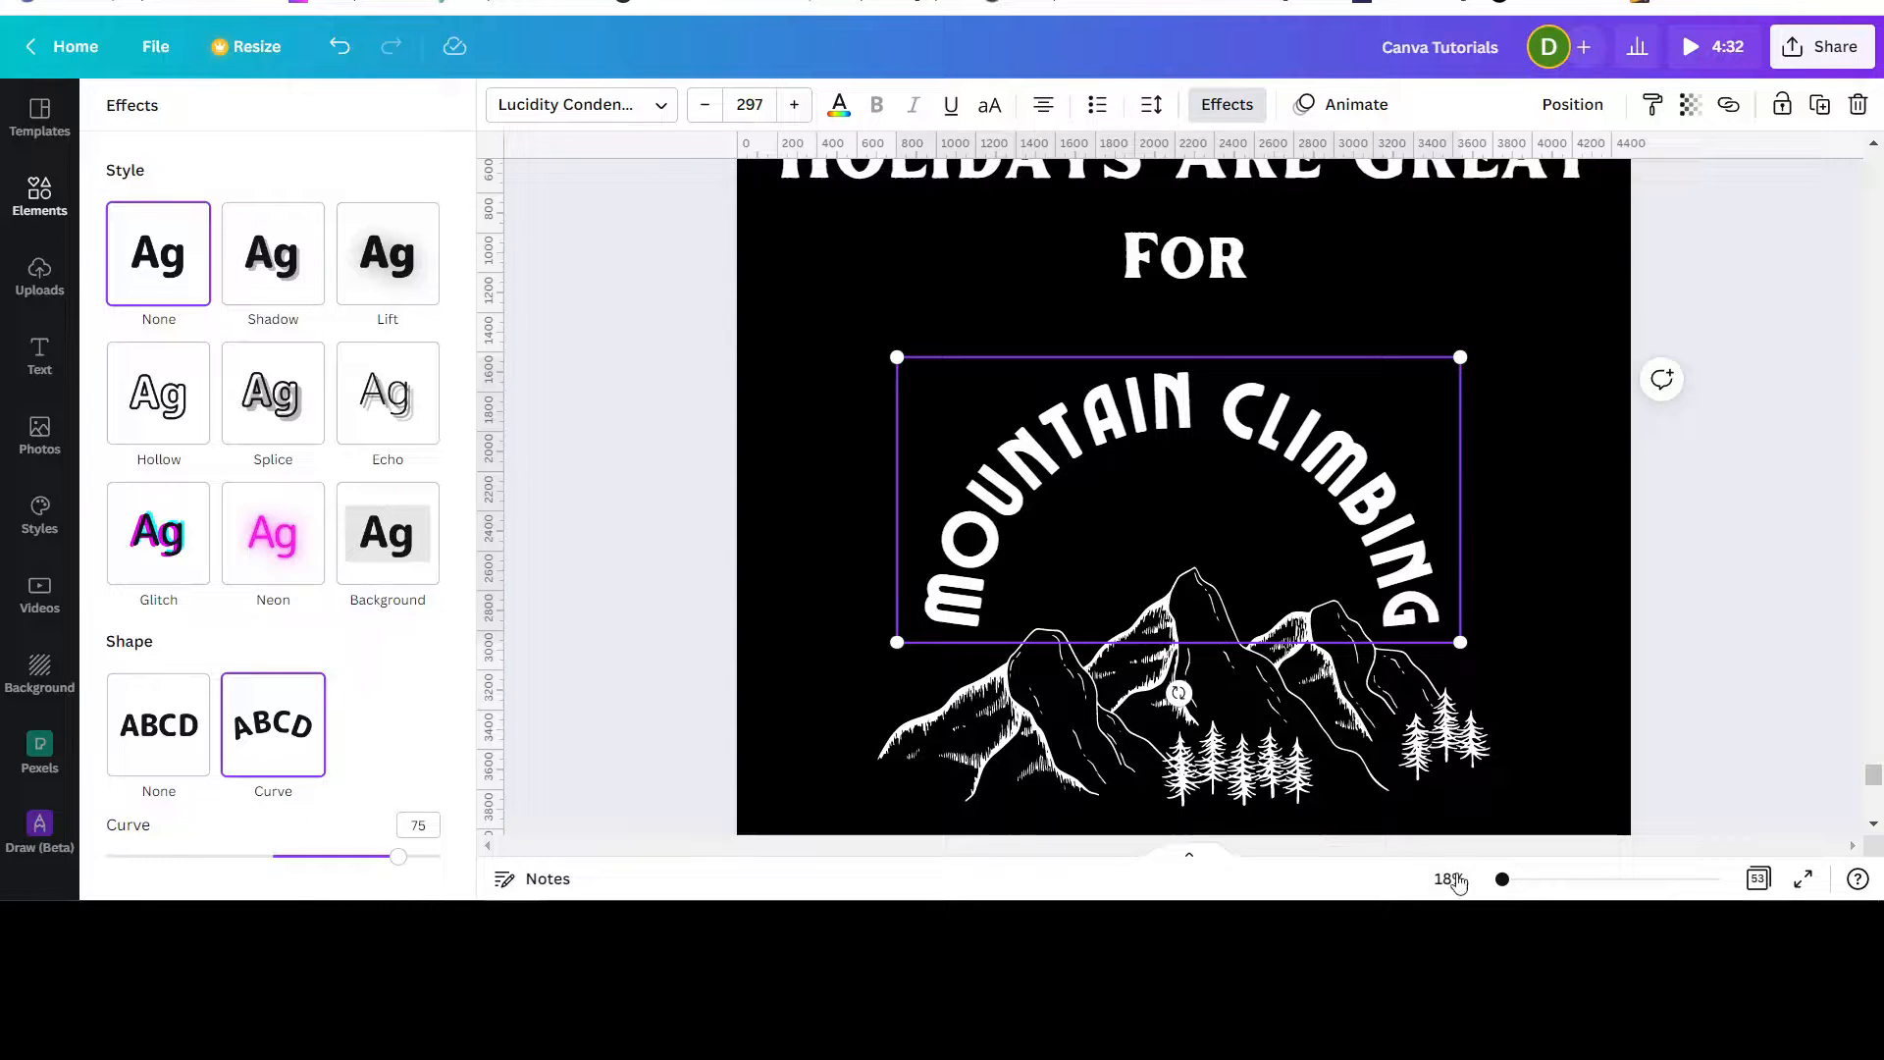
Step: Raise the mountain graphic under the arched text and move the arch up just below "For", using page 50 as reference
left_click_drag(1502, 881, 1498, 880)
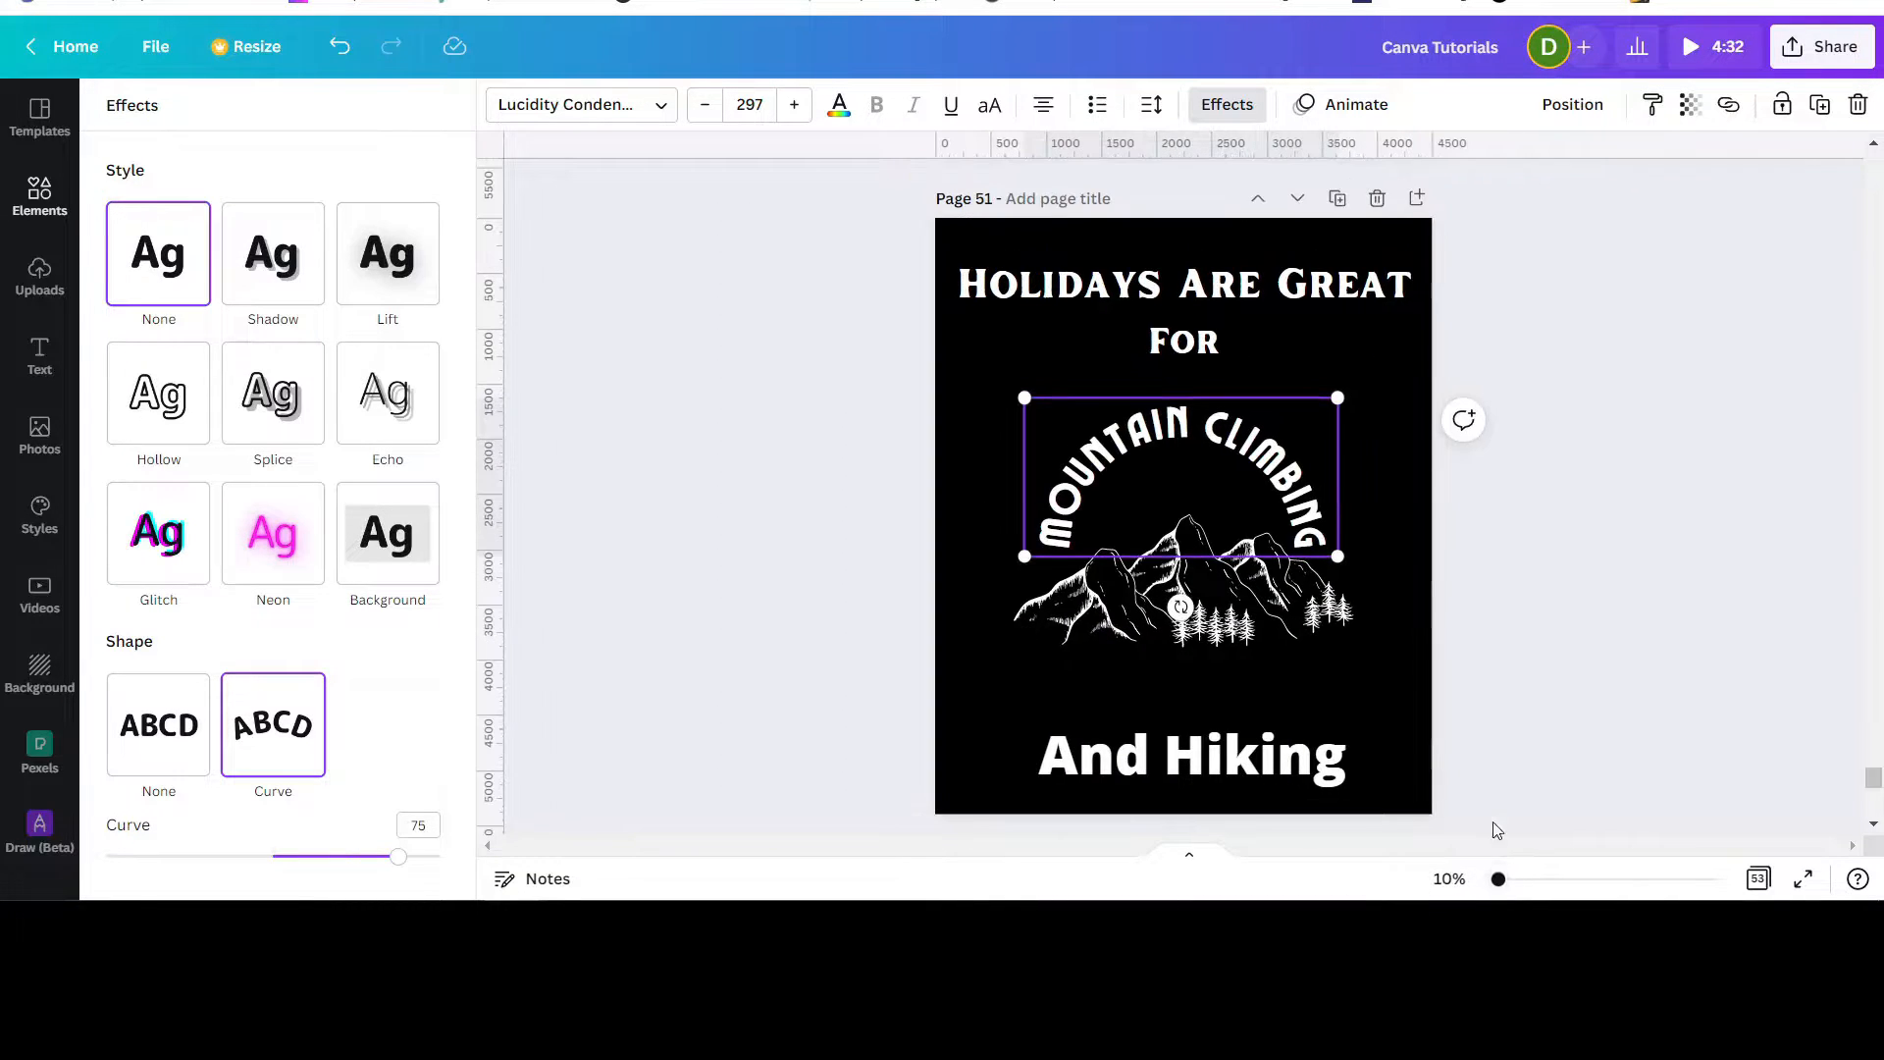
scroll(1661, 463, "up", 7)
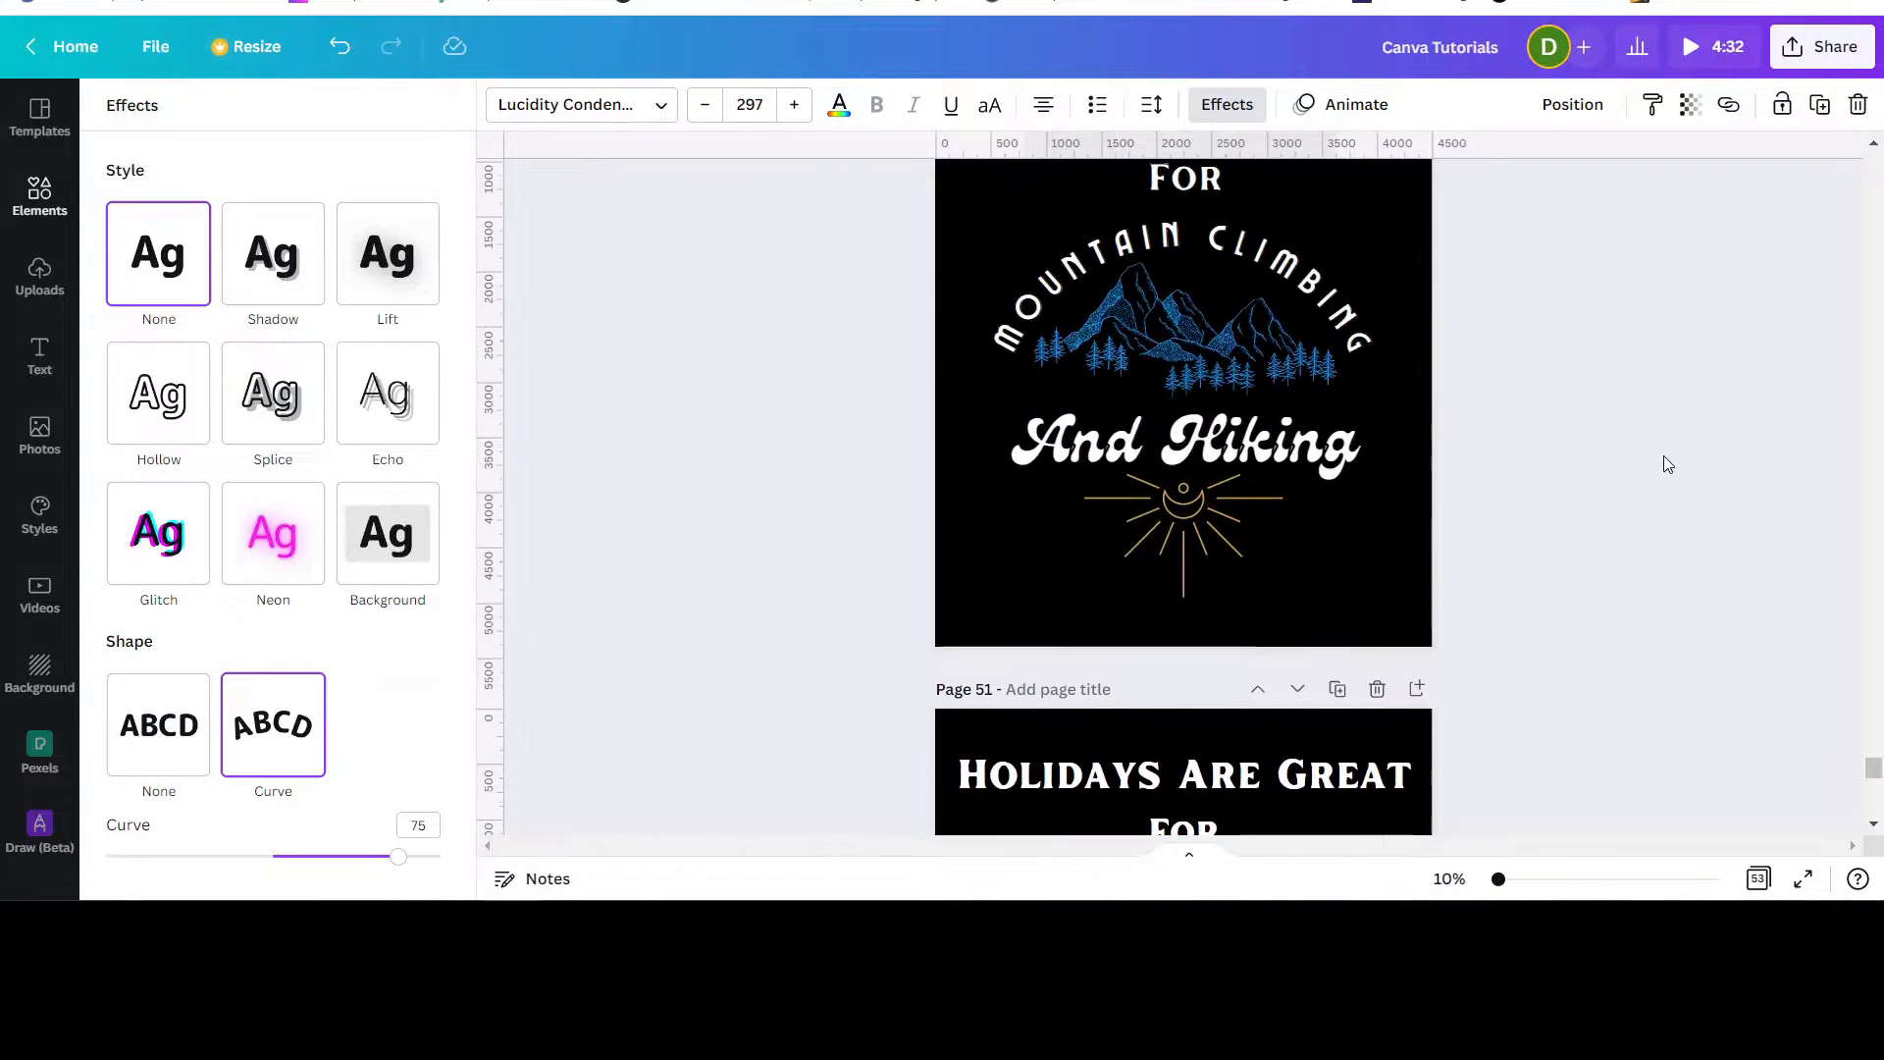
scroll(1246, 374, "down", 4)
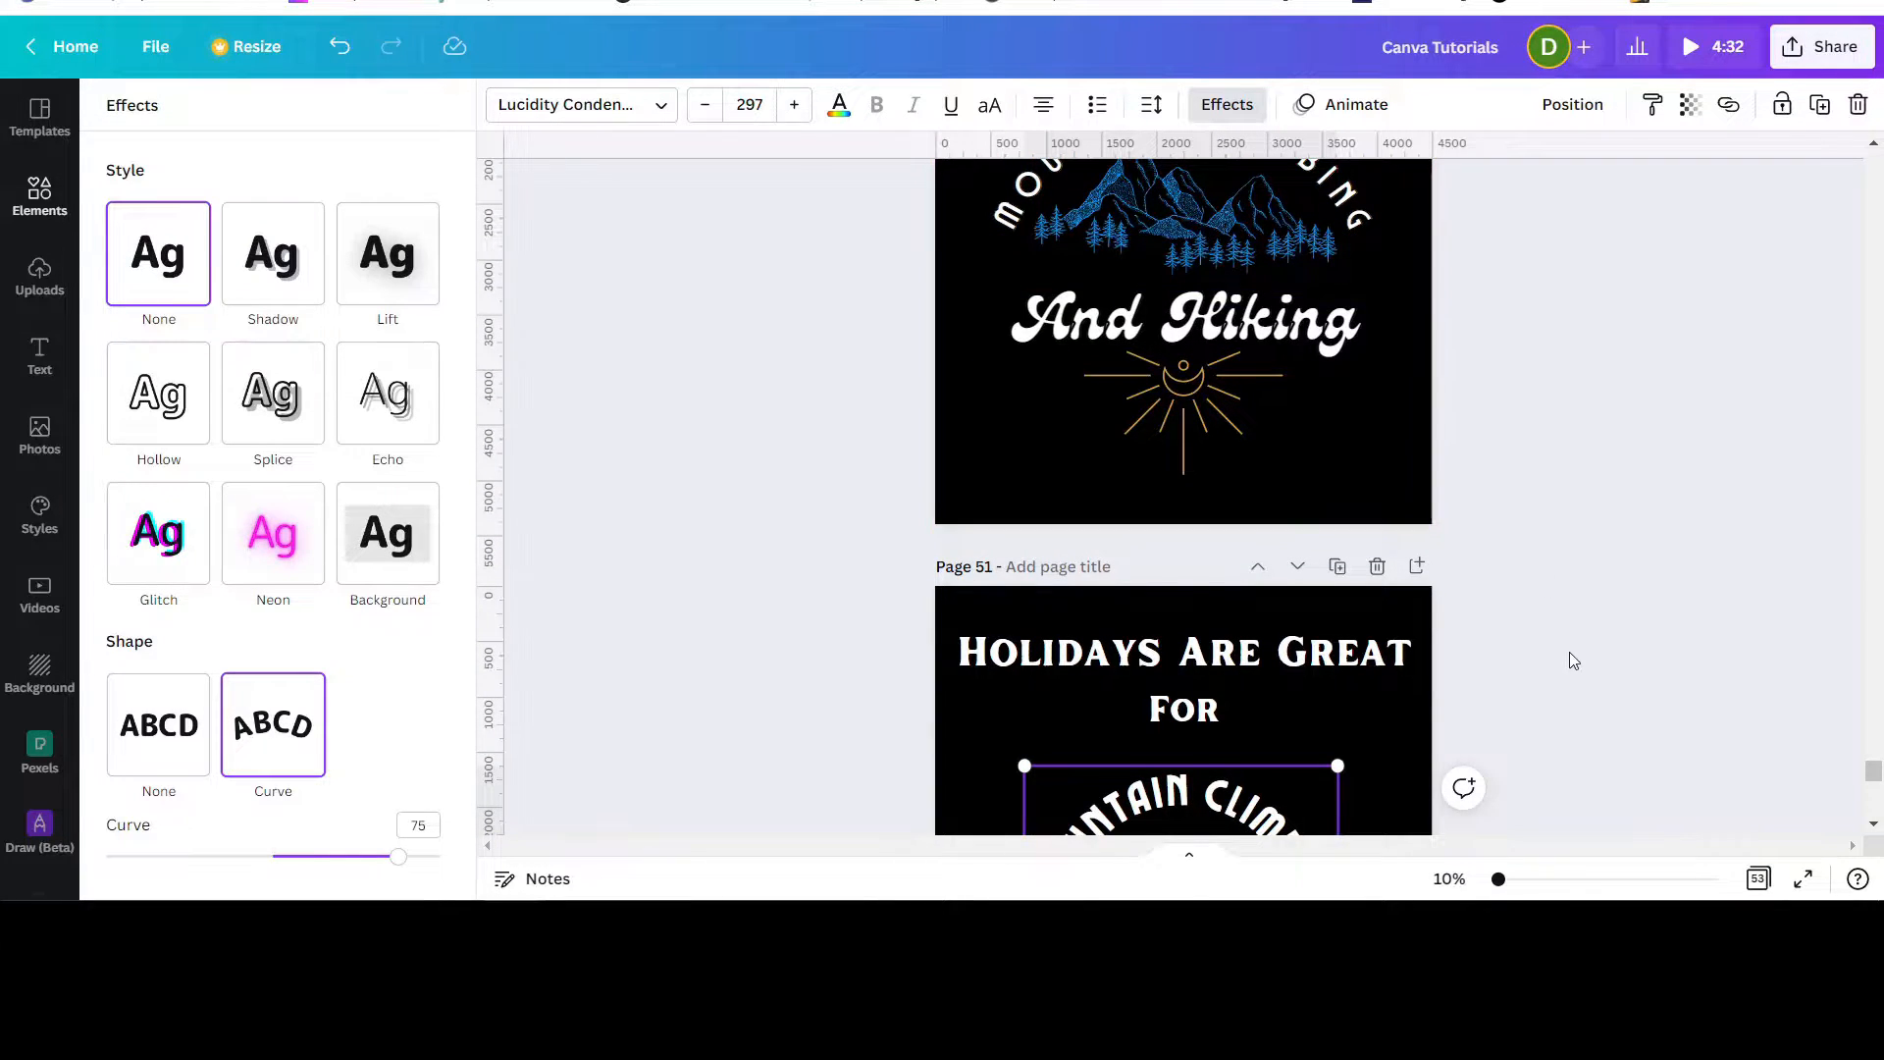
scroll(1569, 652, "down", 4)
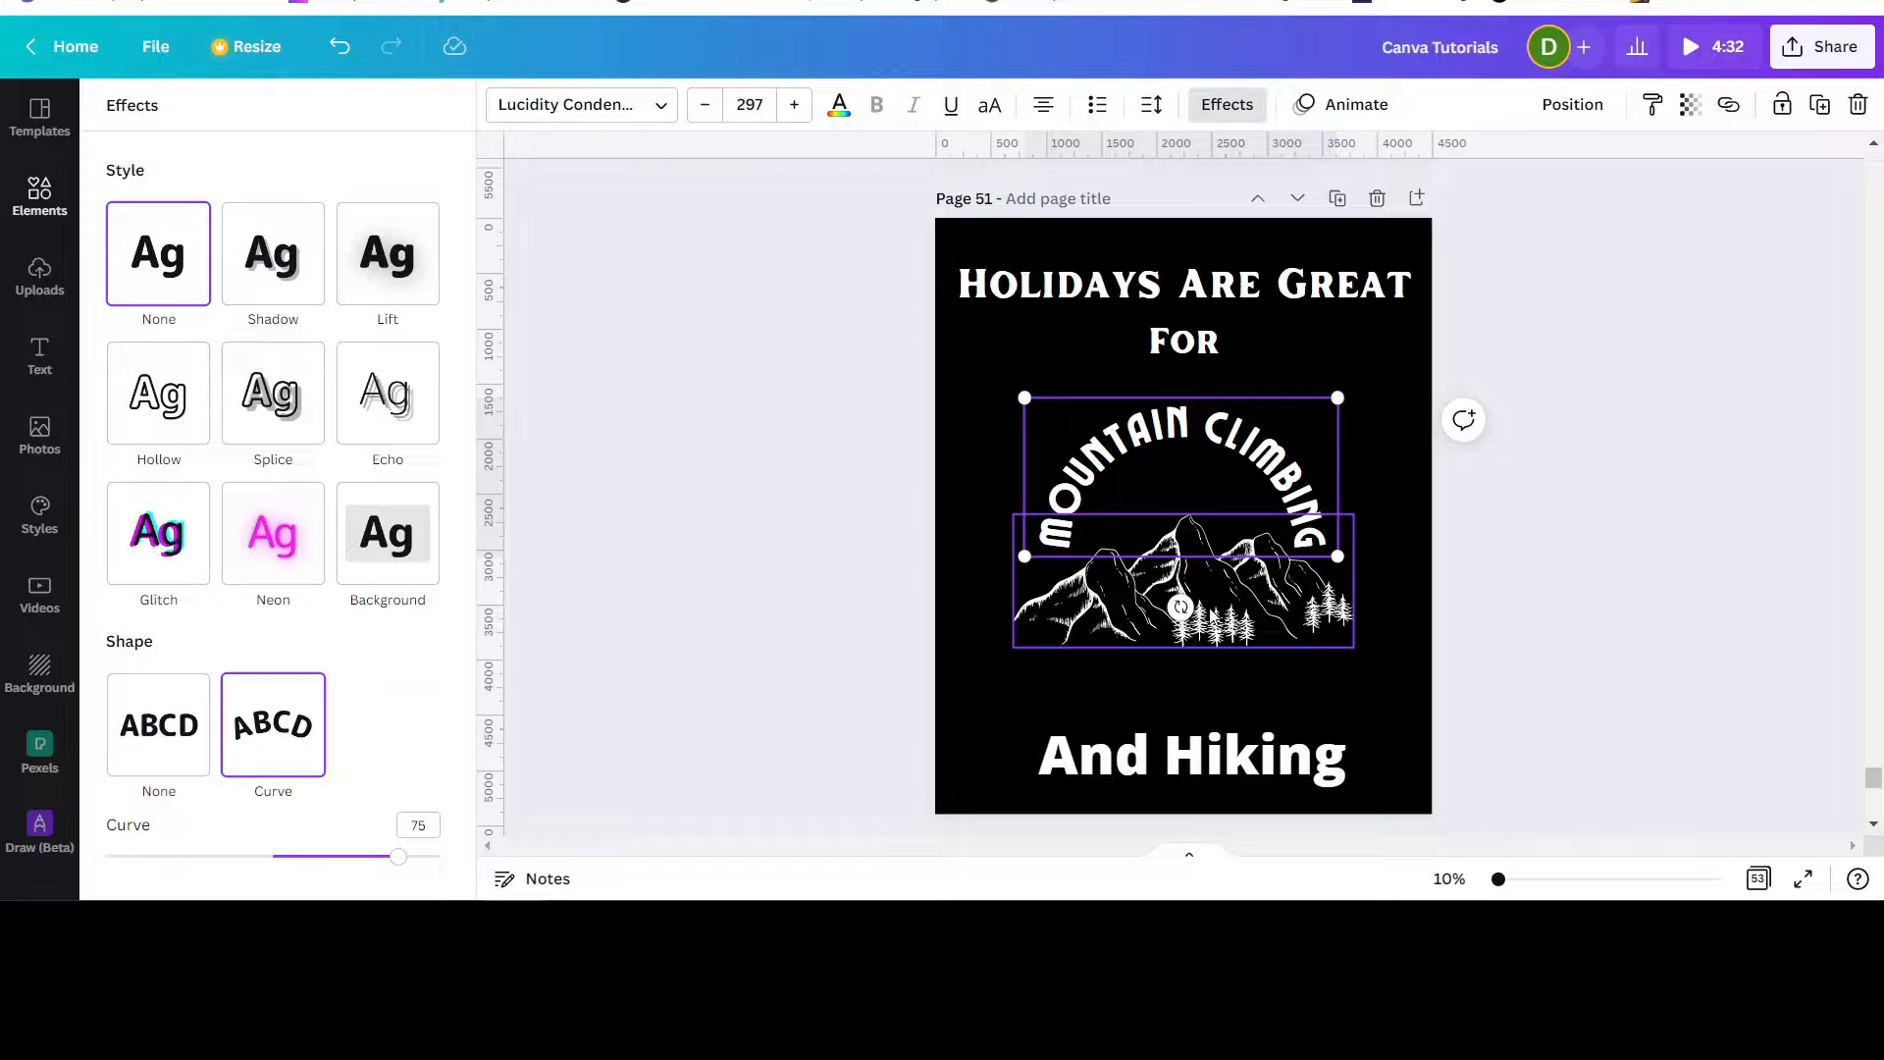
left_click_drag(1214, 606, 1209, 582)
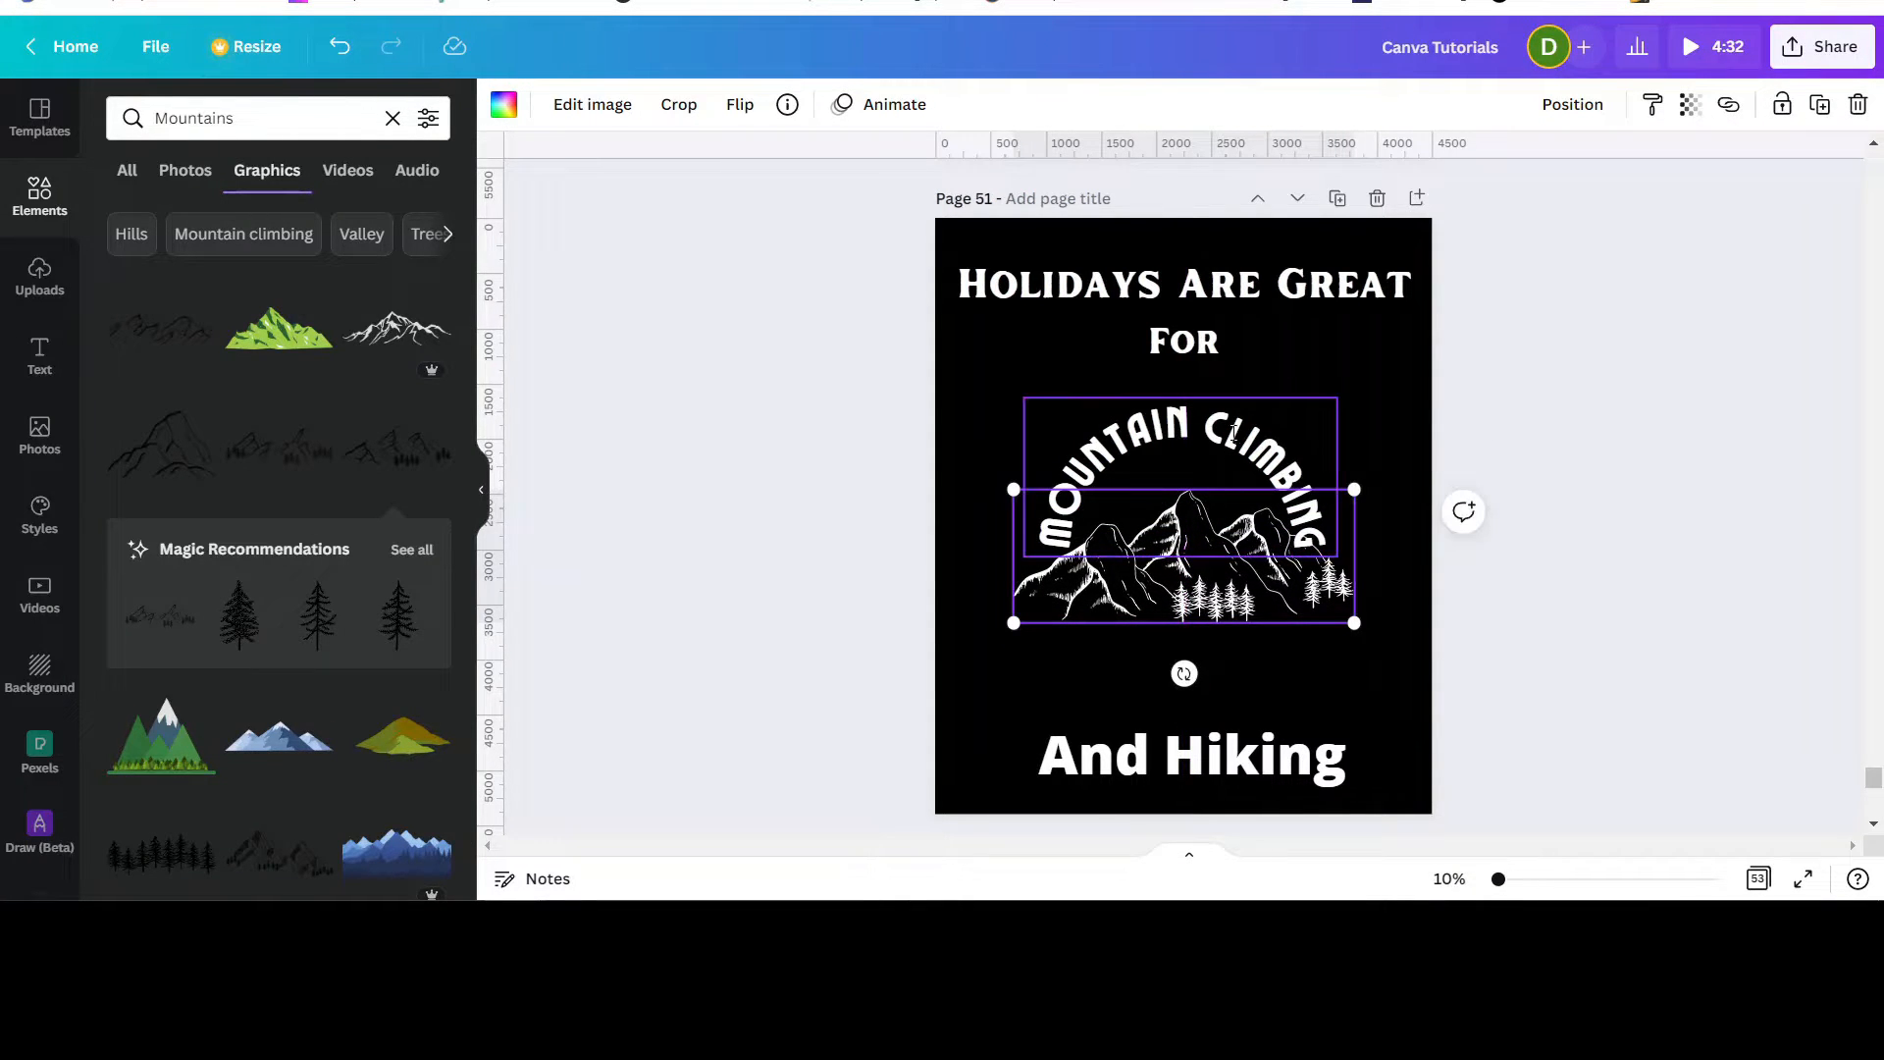
left_click_drag(1244, 433, 1244, 409)
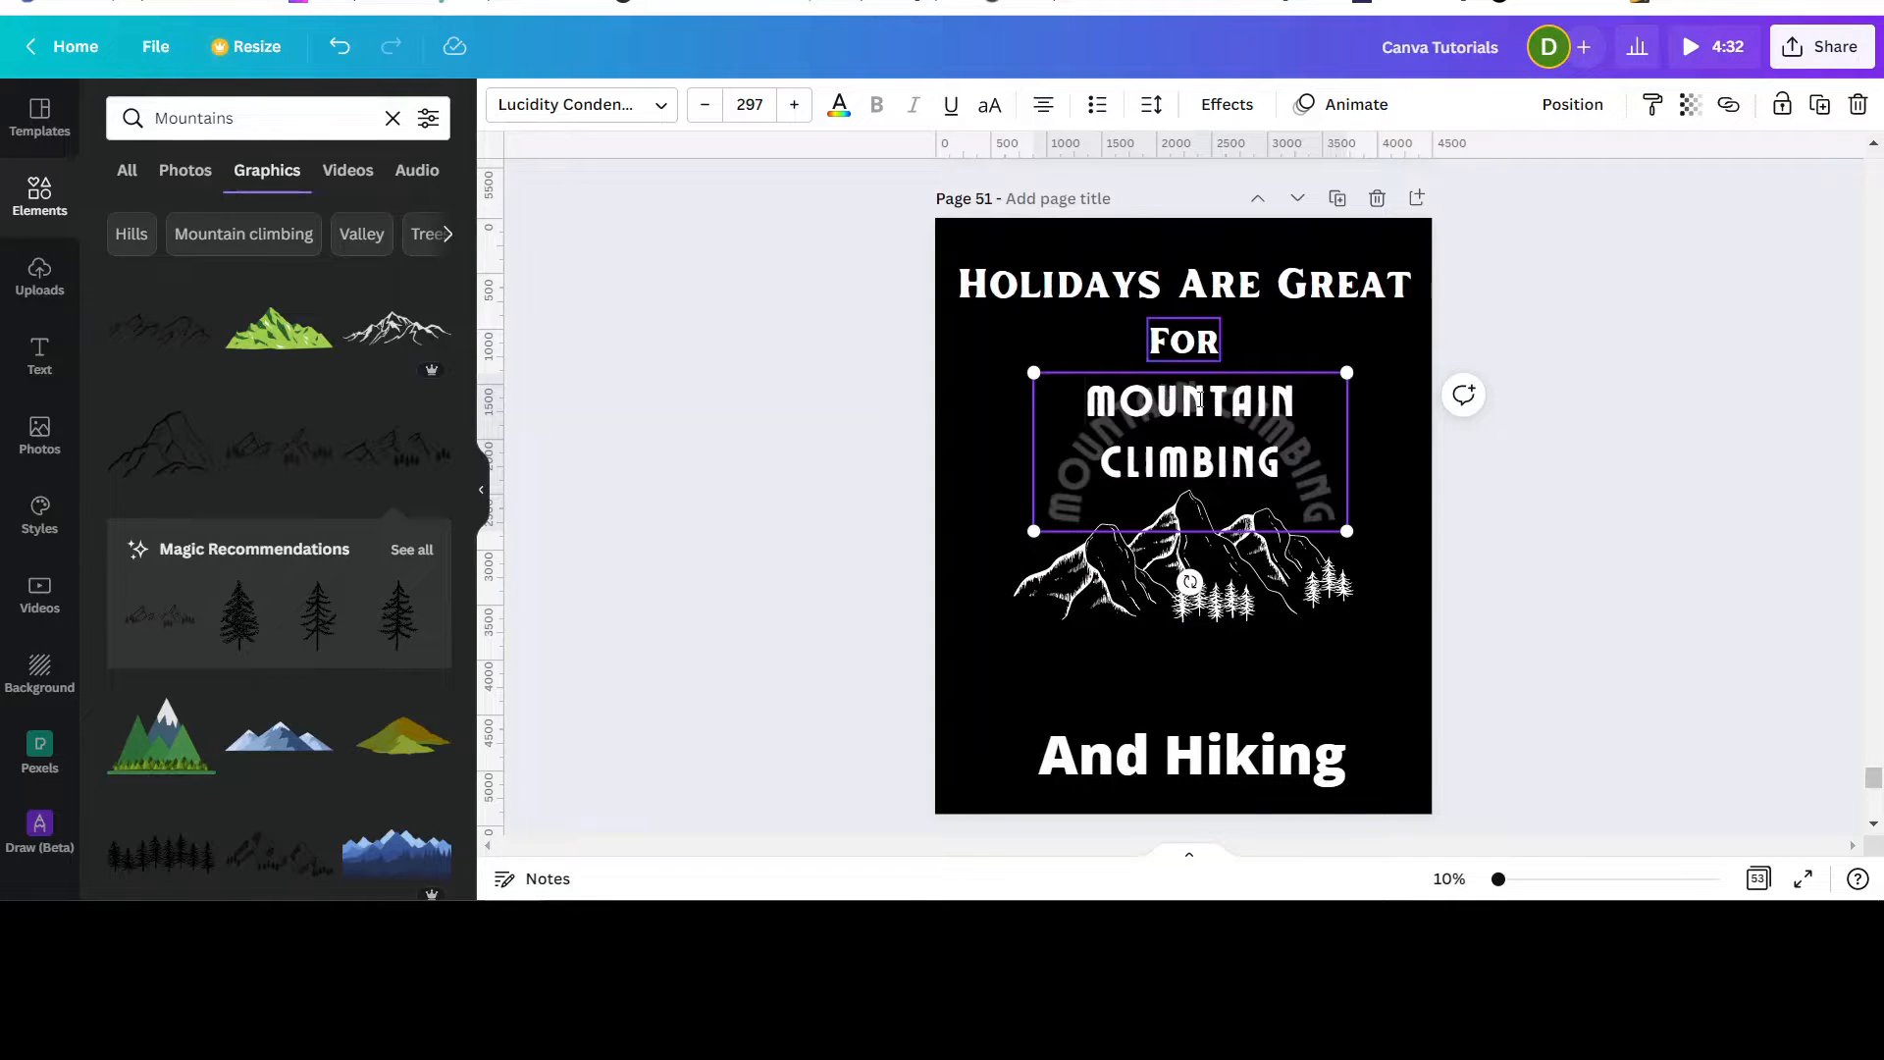
Step: Reduce the curve of "Mountain Climbing" to 55 and widen its letter spacing to about 160
left_click(1228, 105)
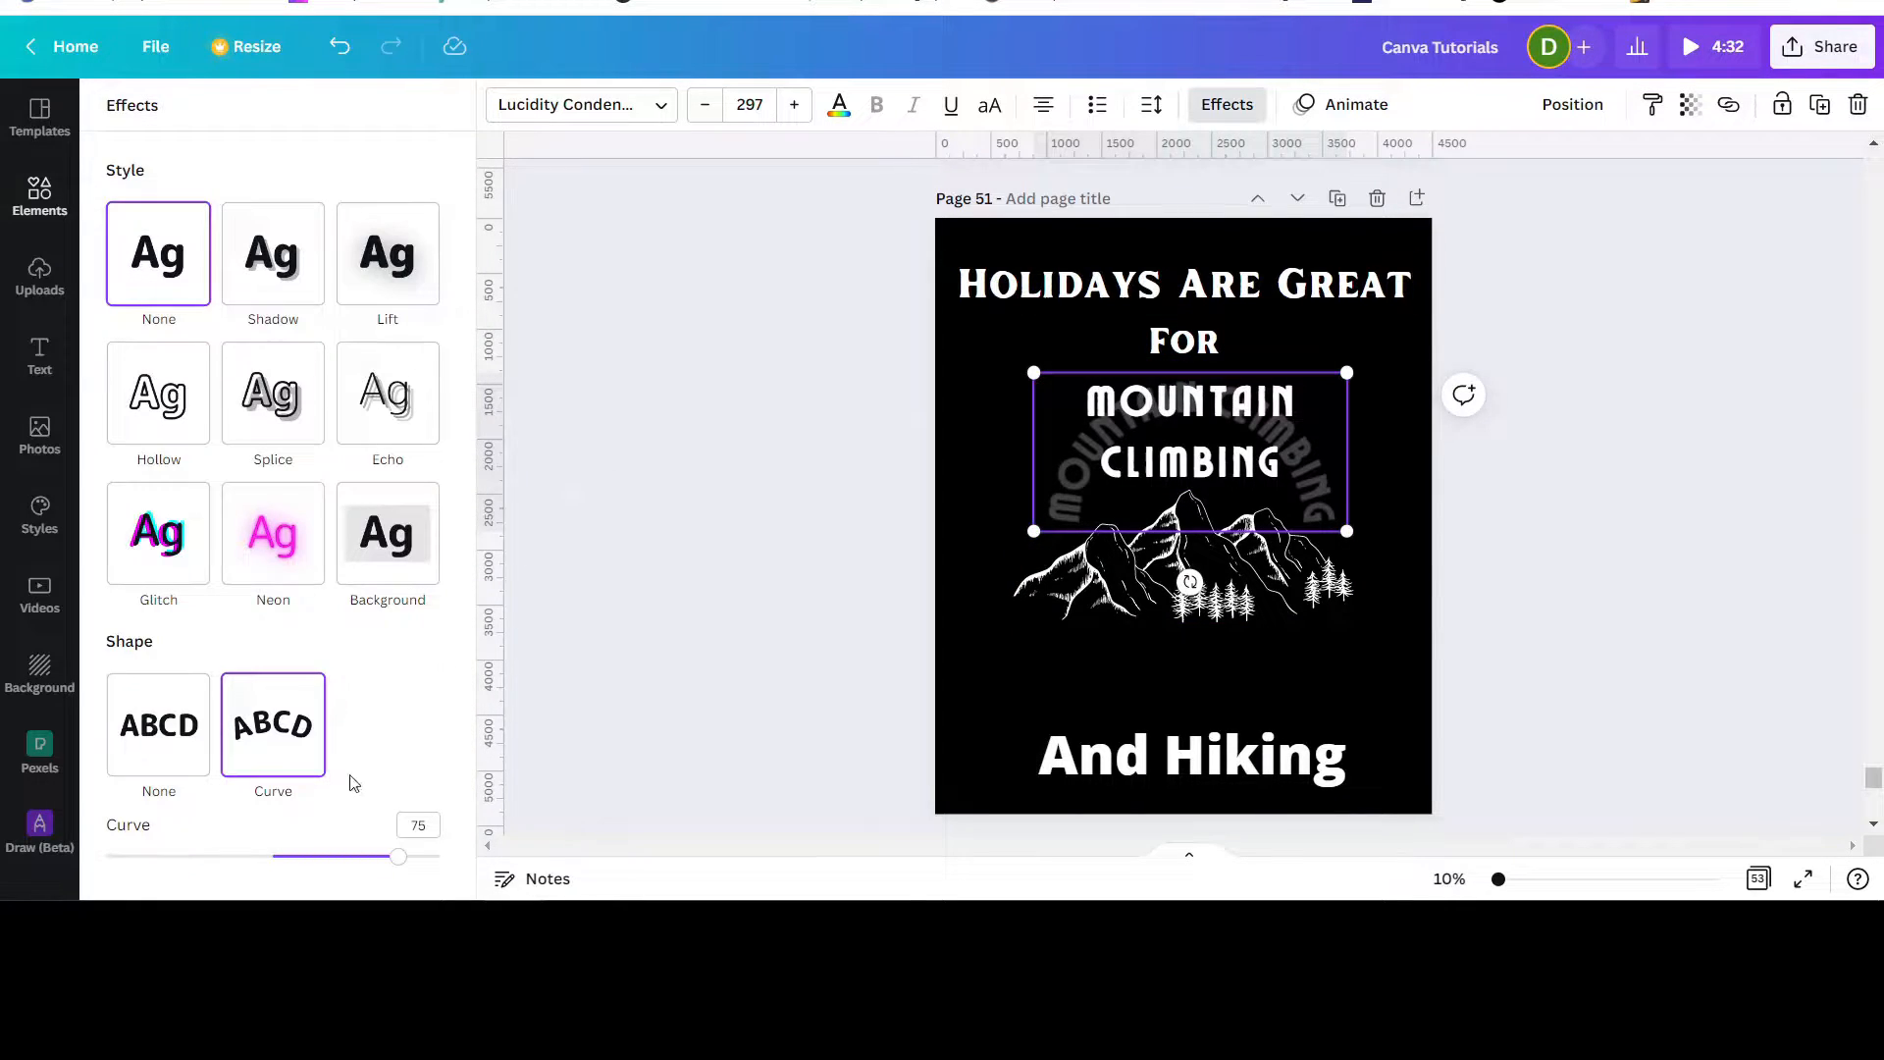
mouse_move(395, 856)
left_mouse_down()
mouse_move(467, 852)
mouse_move(349, 862)
mouse_move(367, 867)
left_mouse_up()
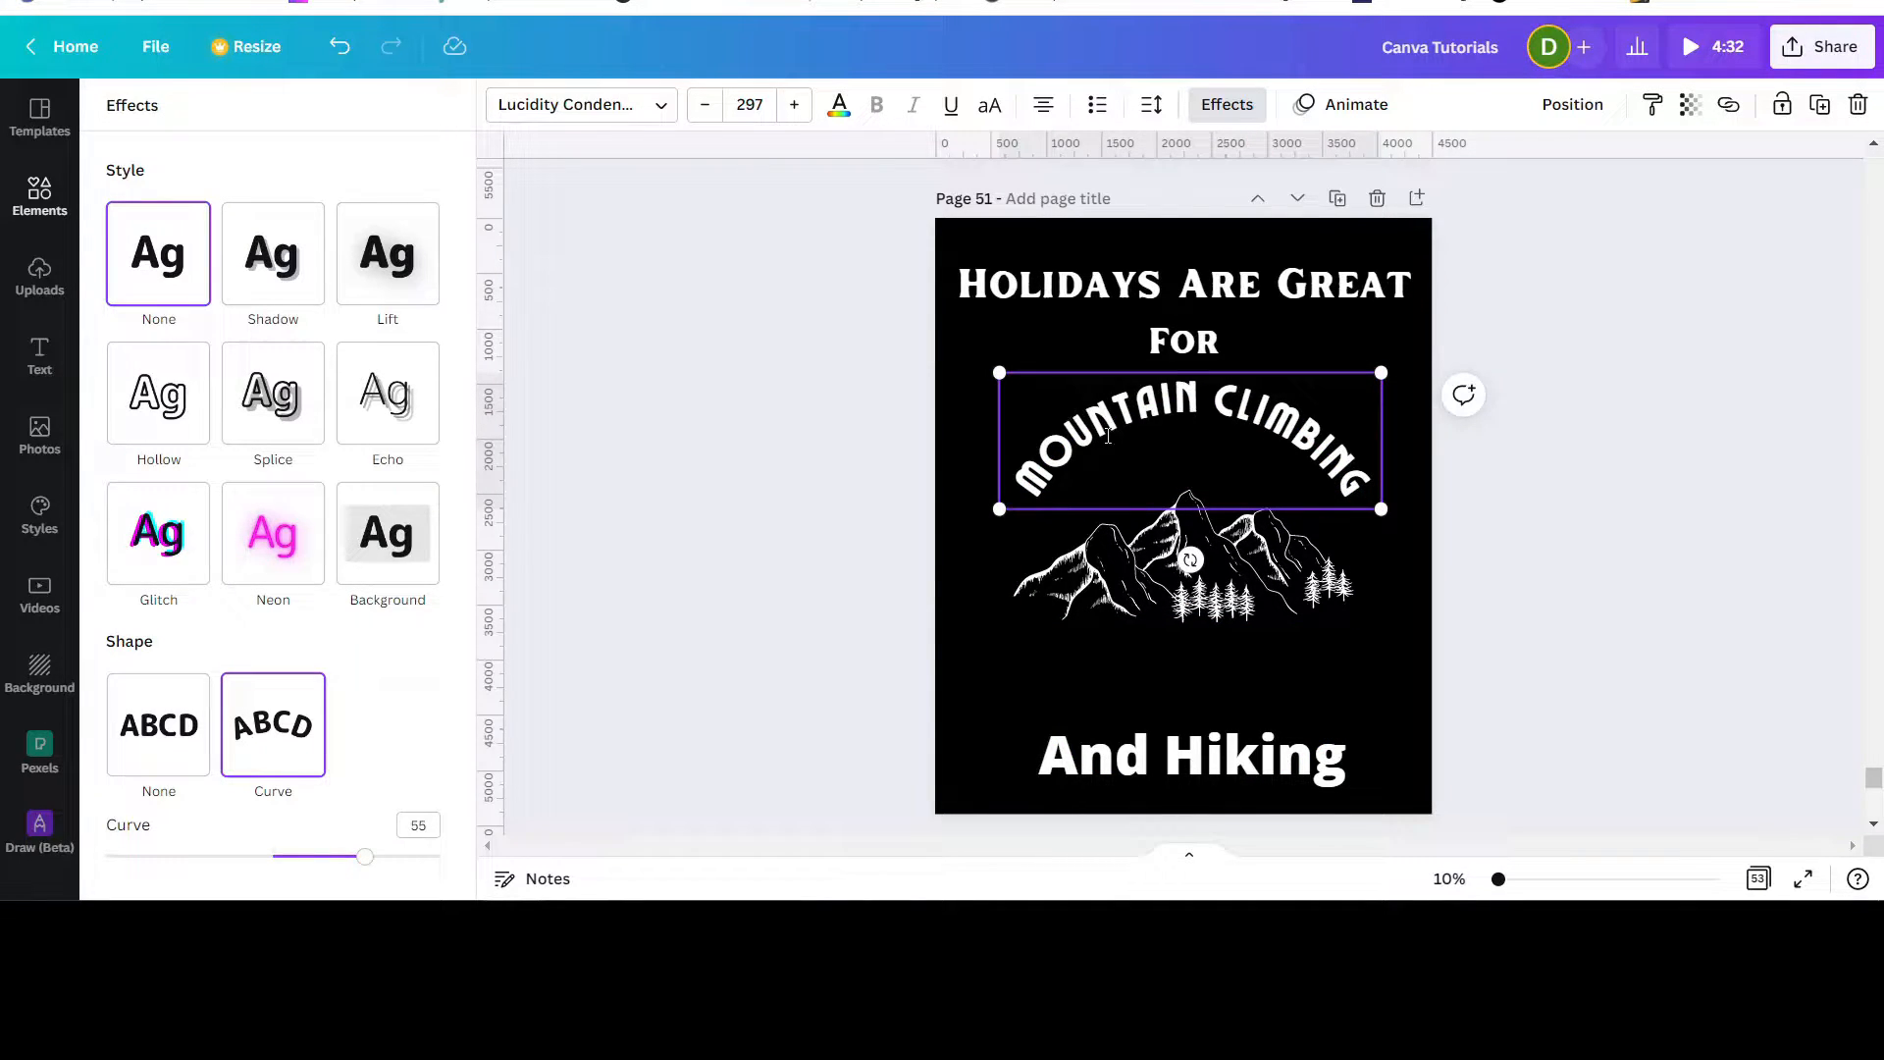
left_click(1153, 108)
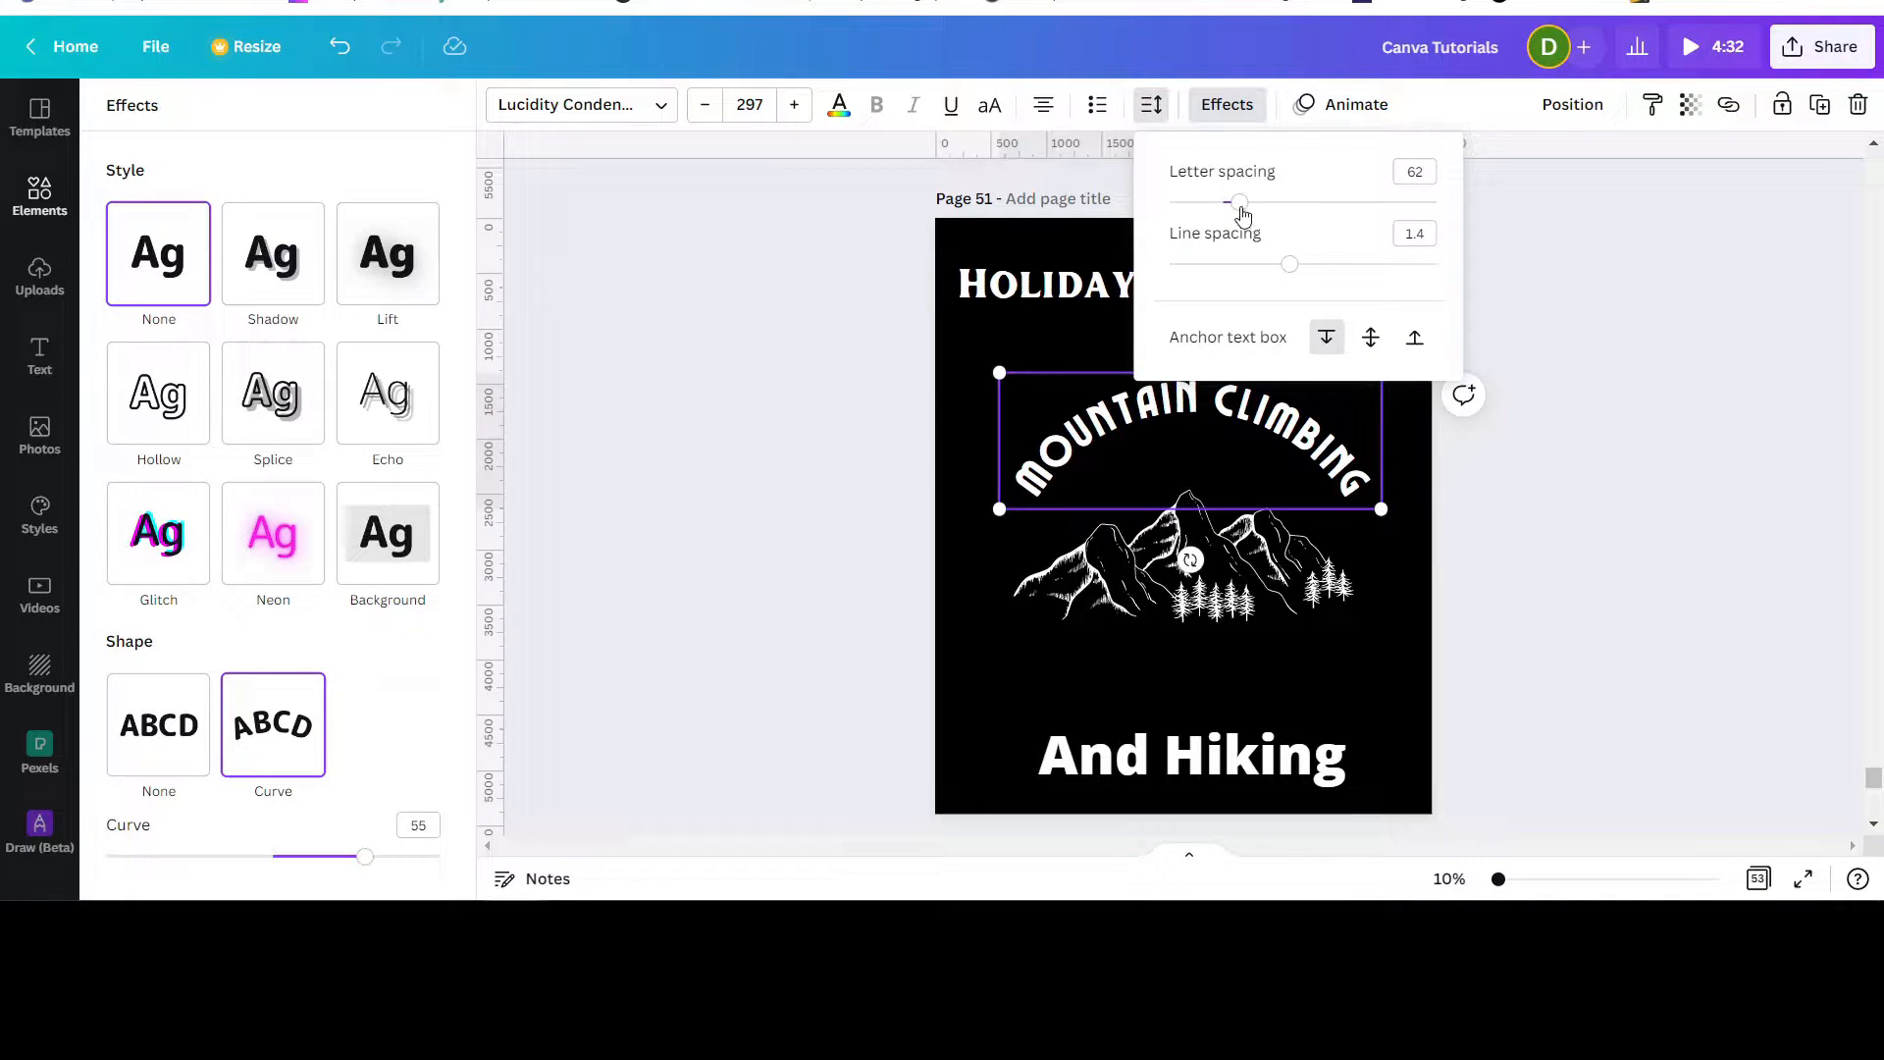
left_click_drag(1243, 211, 1269, 214)
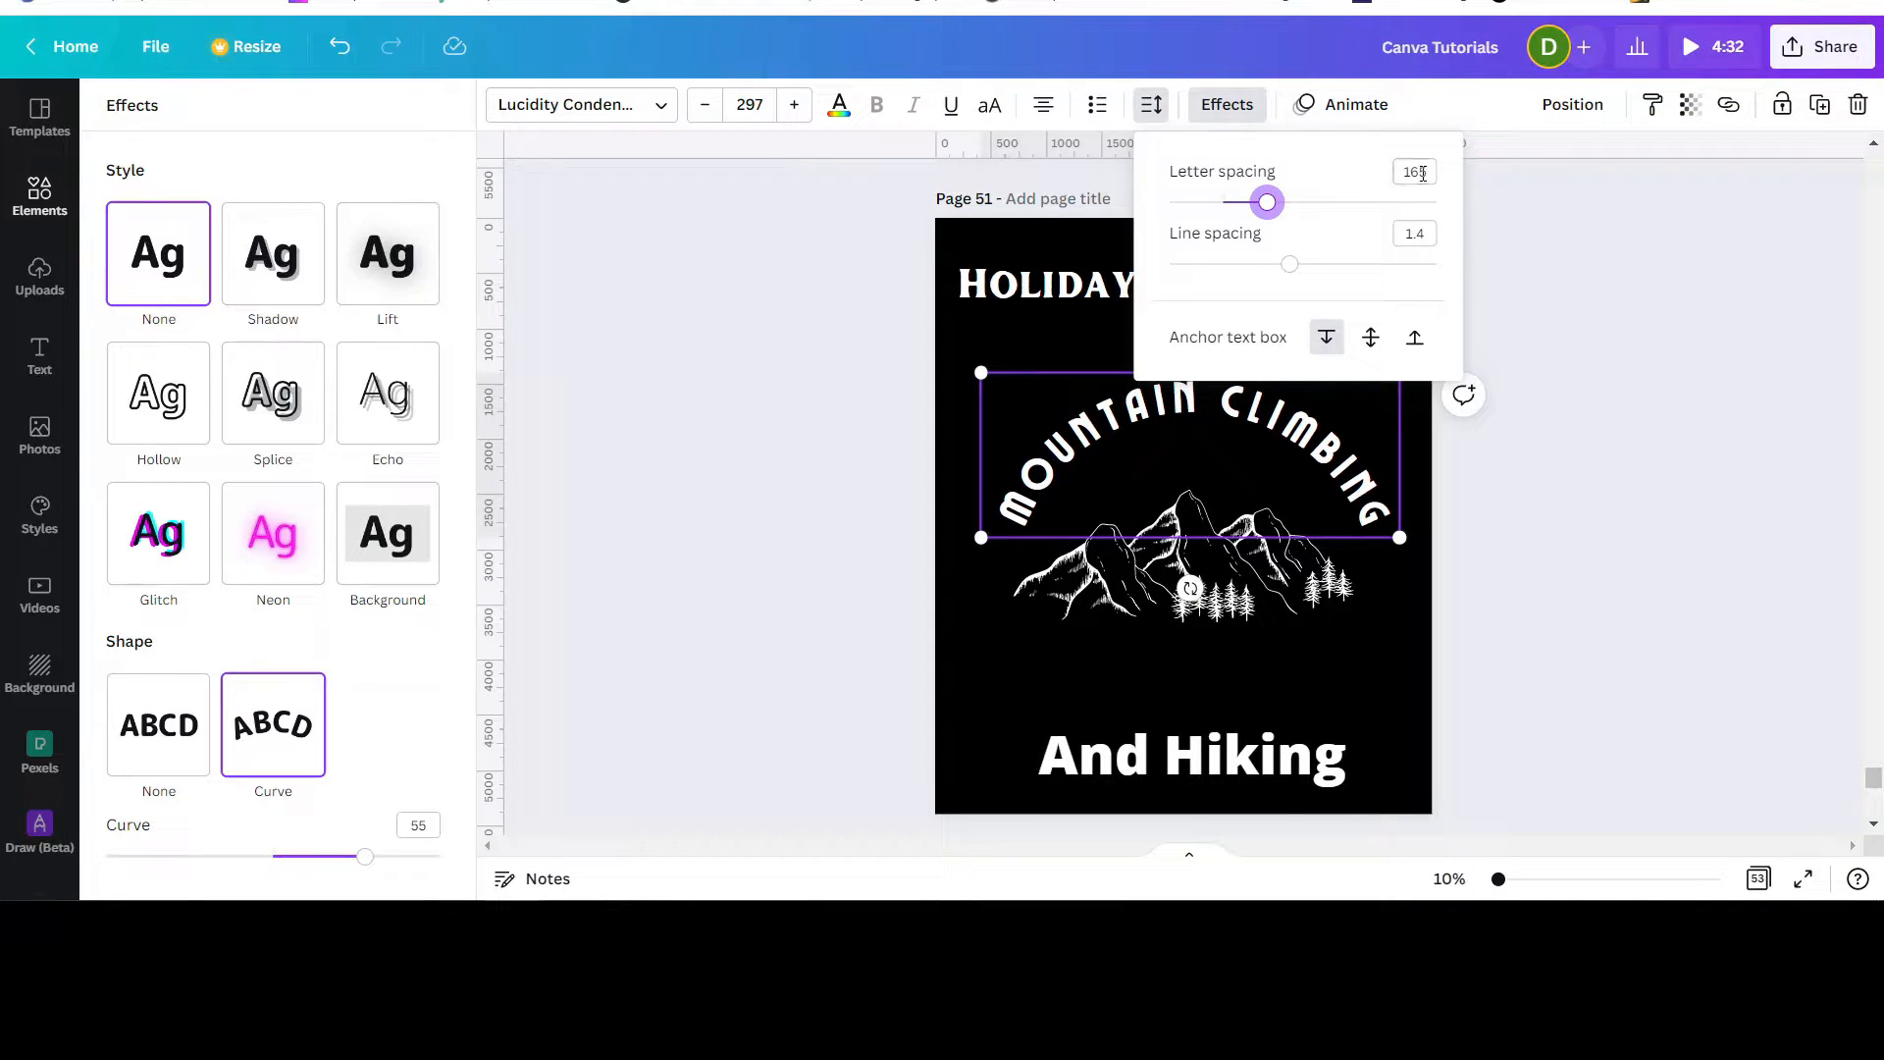
left_click(1579, 330)
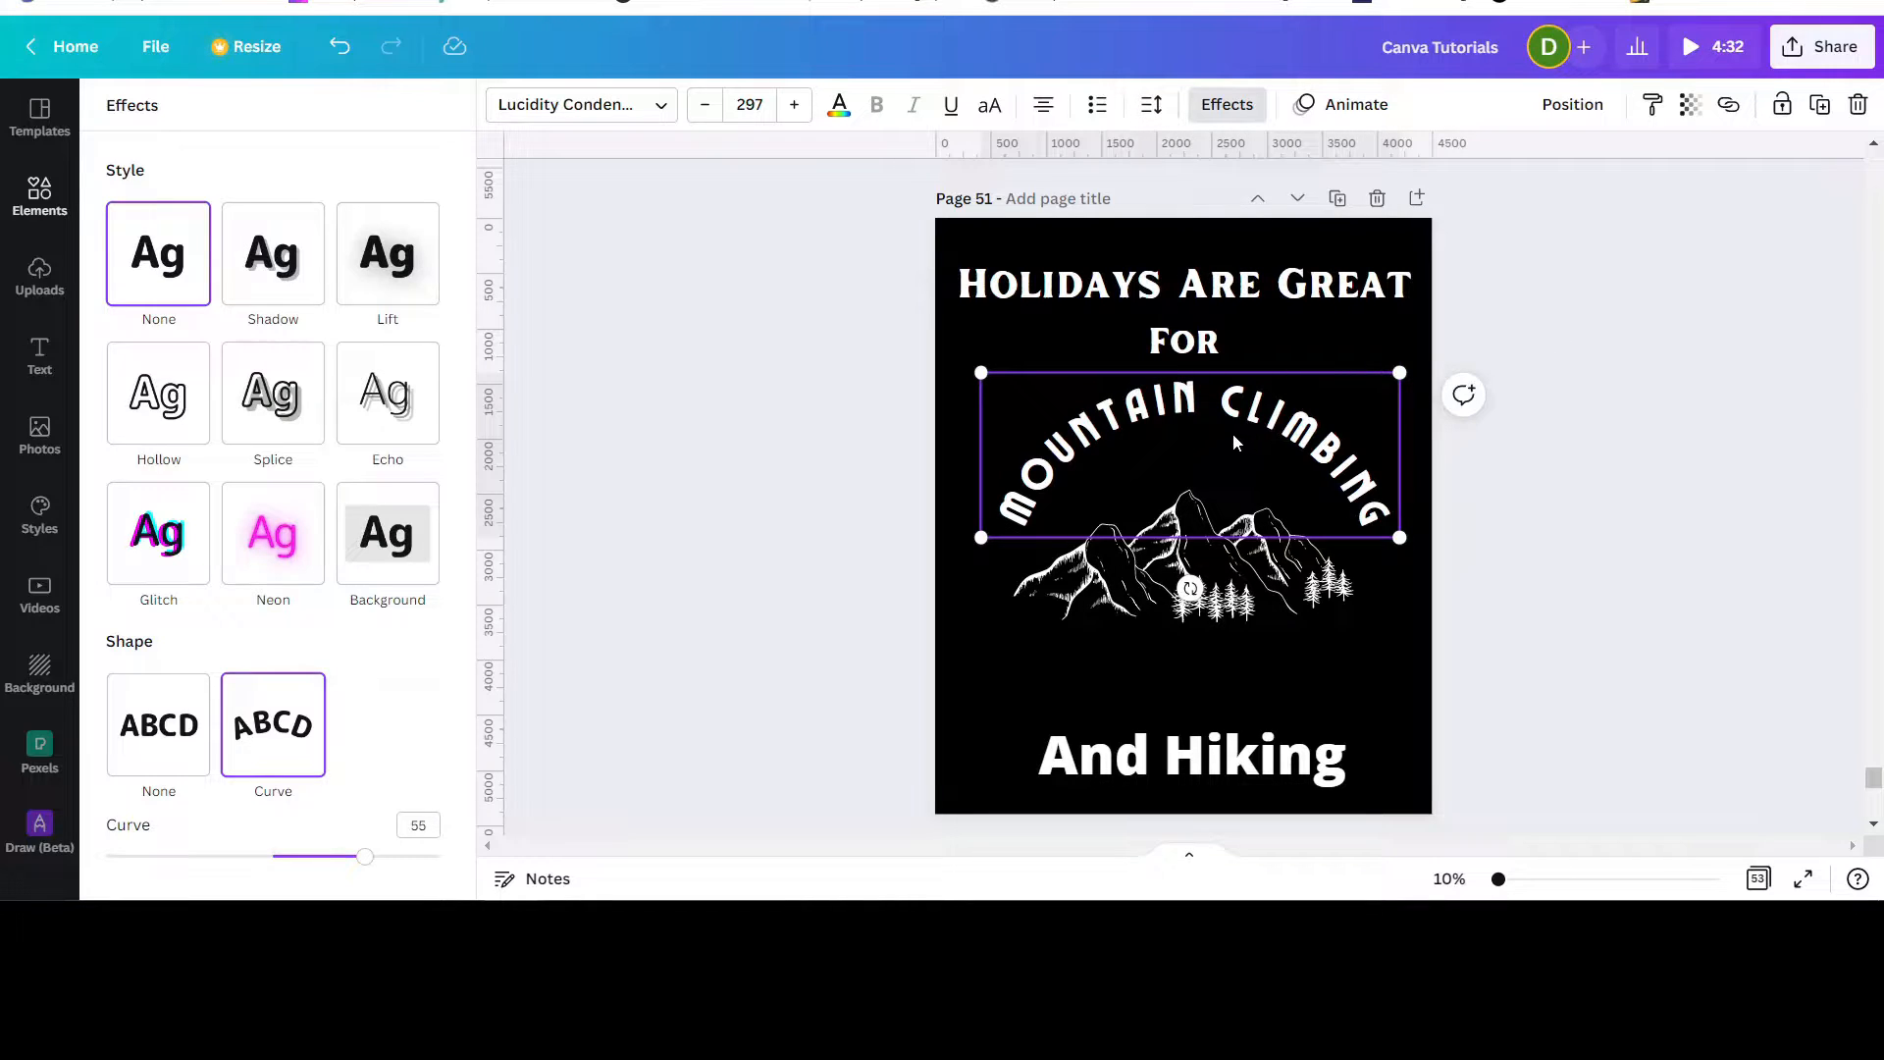
Step: Centre the arched "Mountain Climbing" text horizontally on the page and raise the mountain graphic slightly into the arch
left_click_drag(1232, 433, 1224, 429)
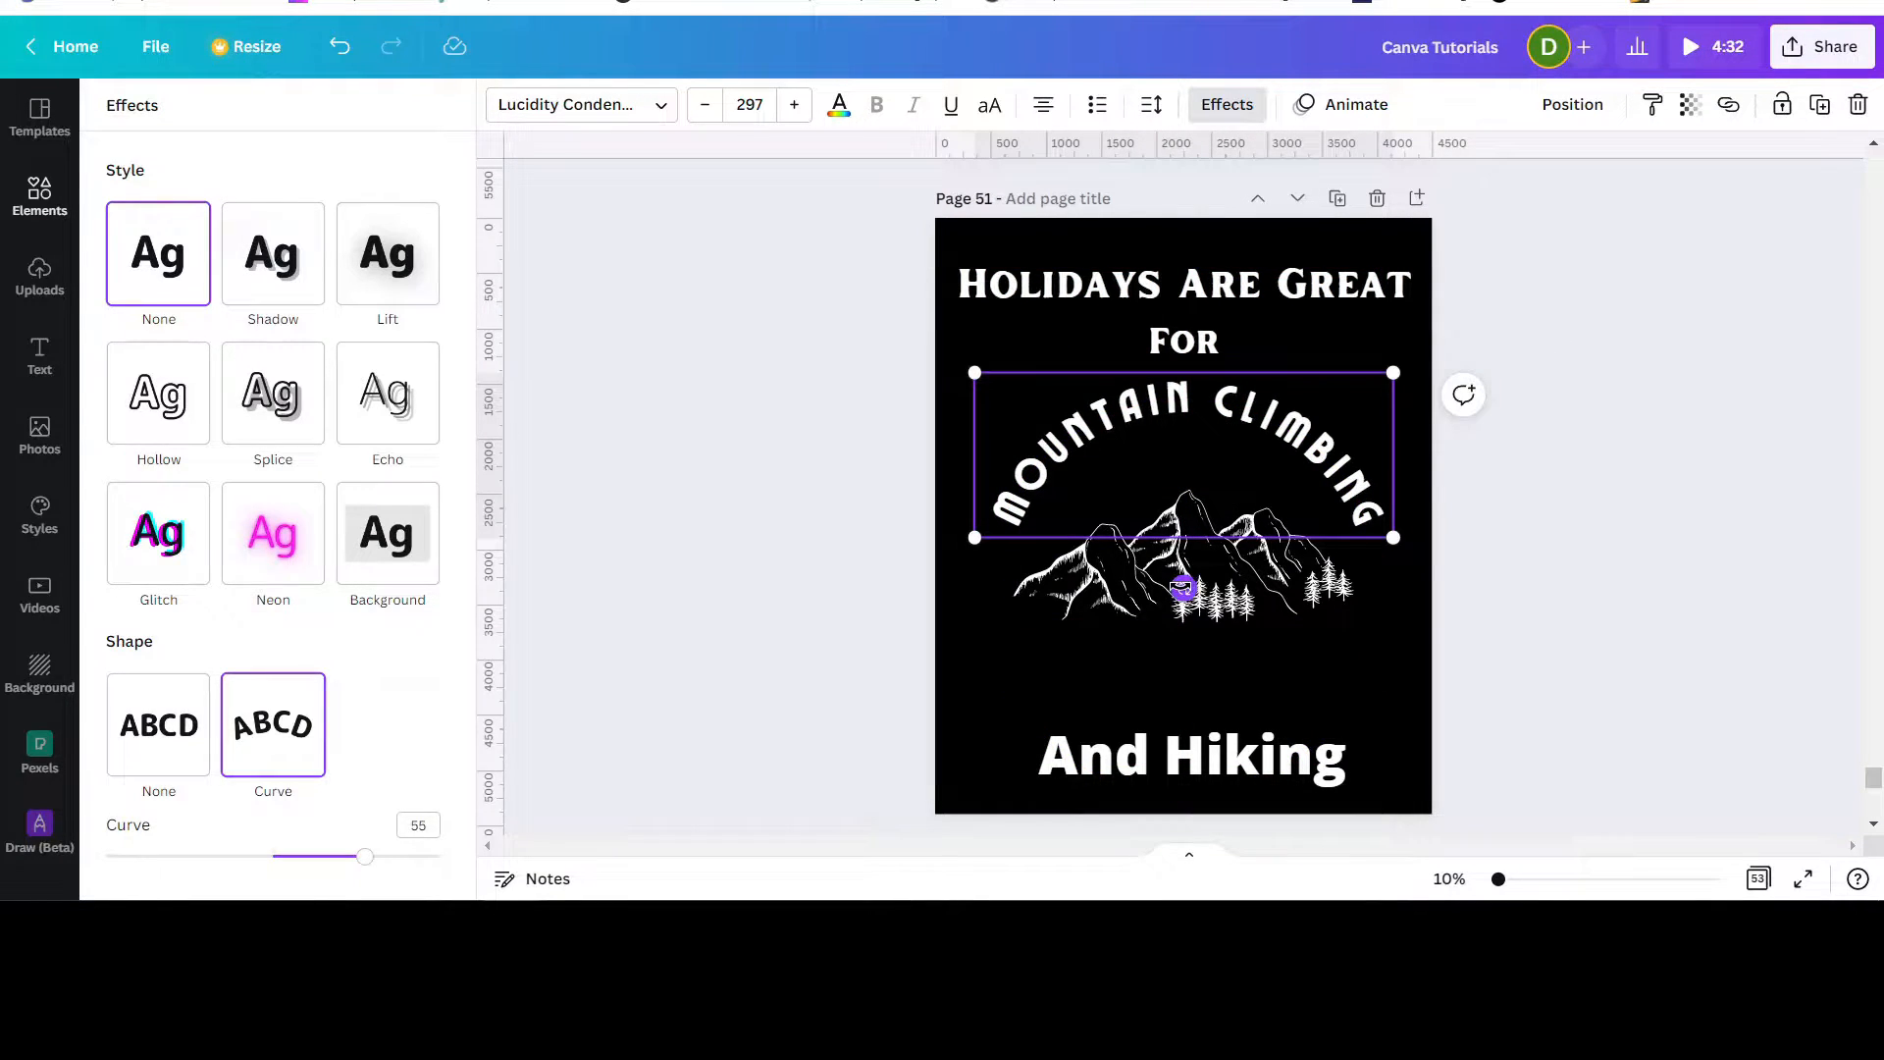
left_click(1265, 586)
left_click_drag(1264, 586, 1264, 563)
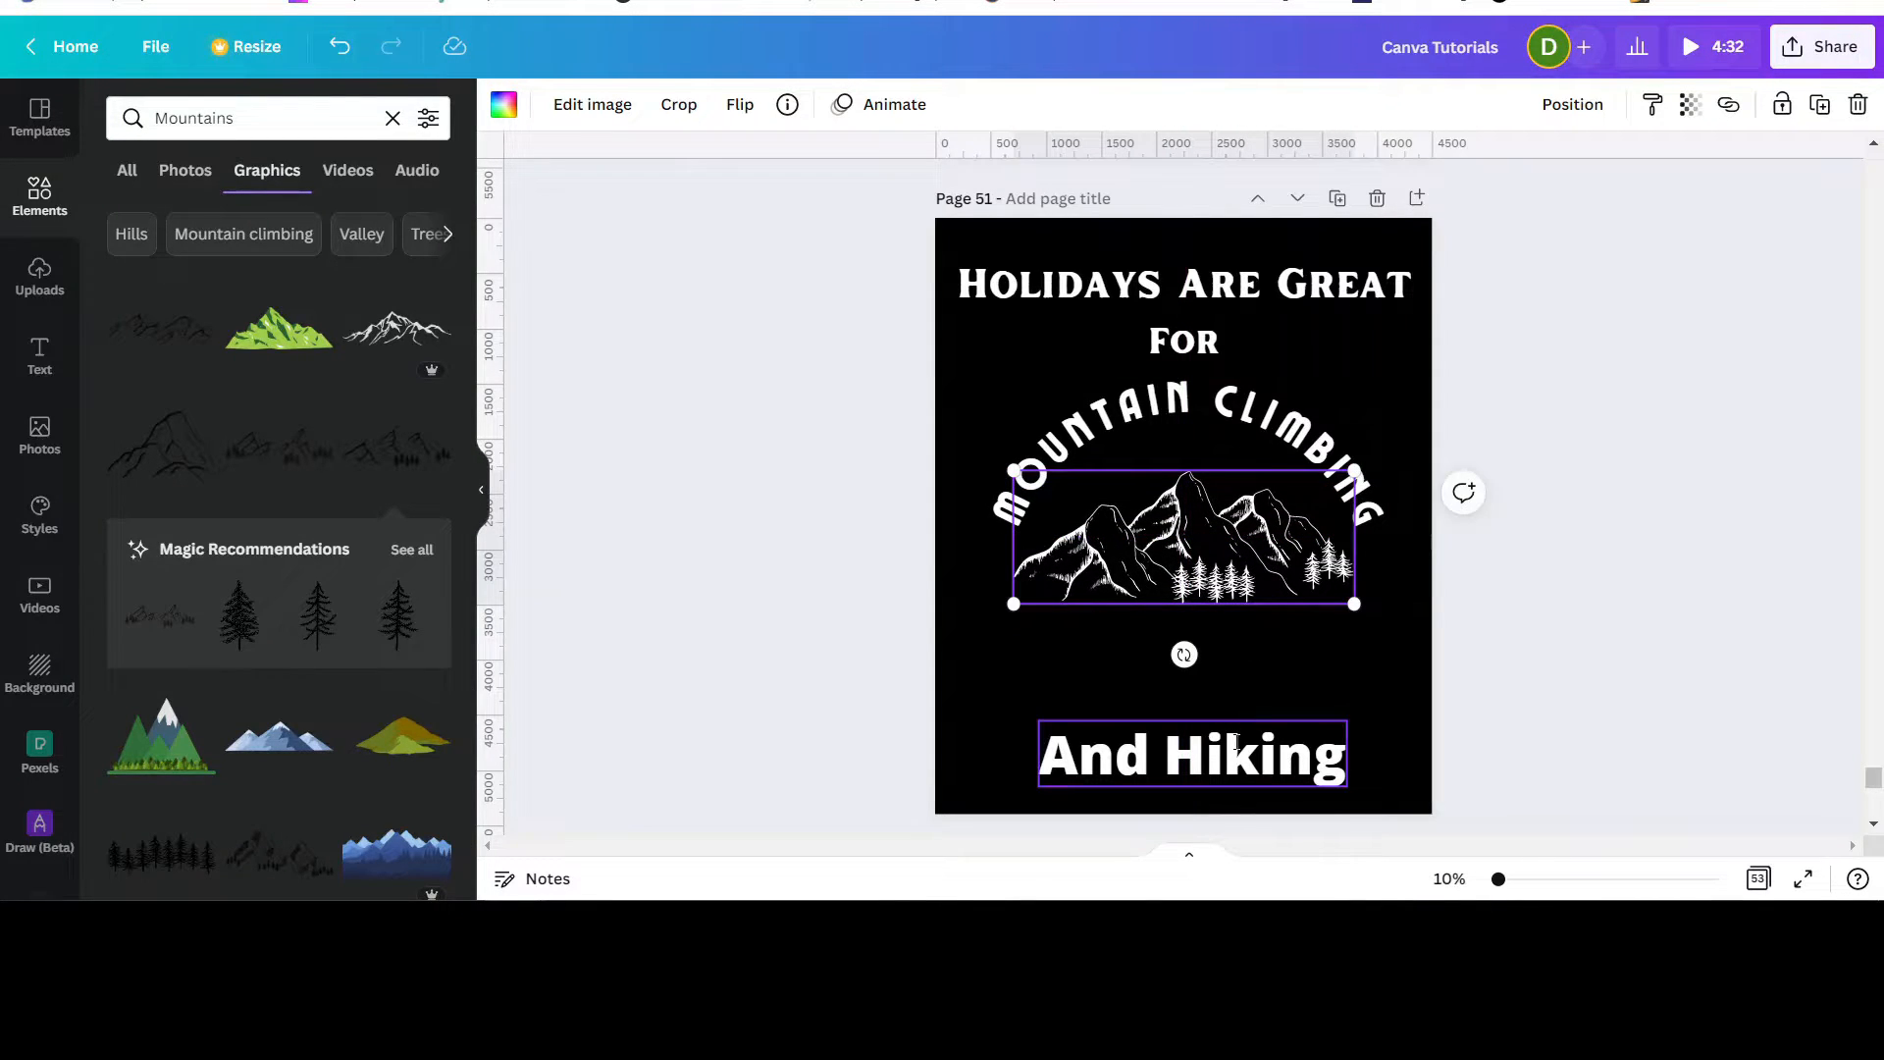
Step: Move "And Hiking" up to sit just below the mountain graphic, matching its placement in the page 50 design
left_click_drag(1232, 719, 1231, 662)
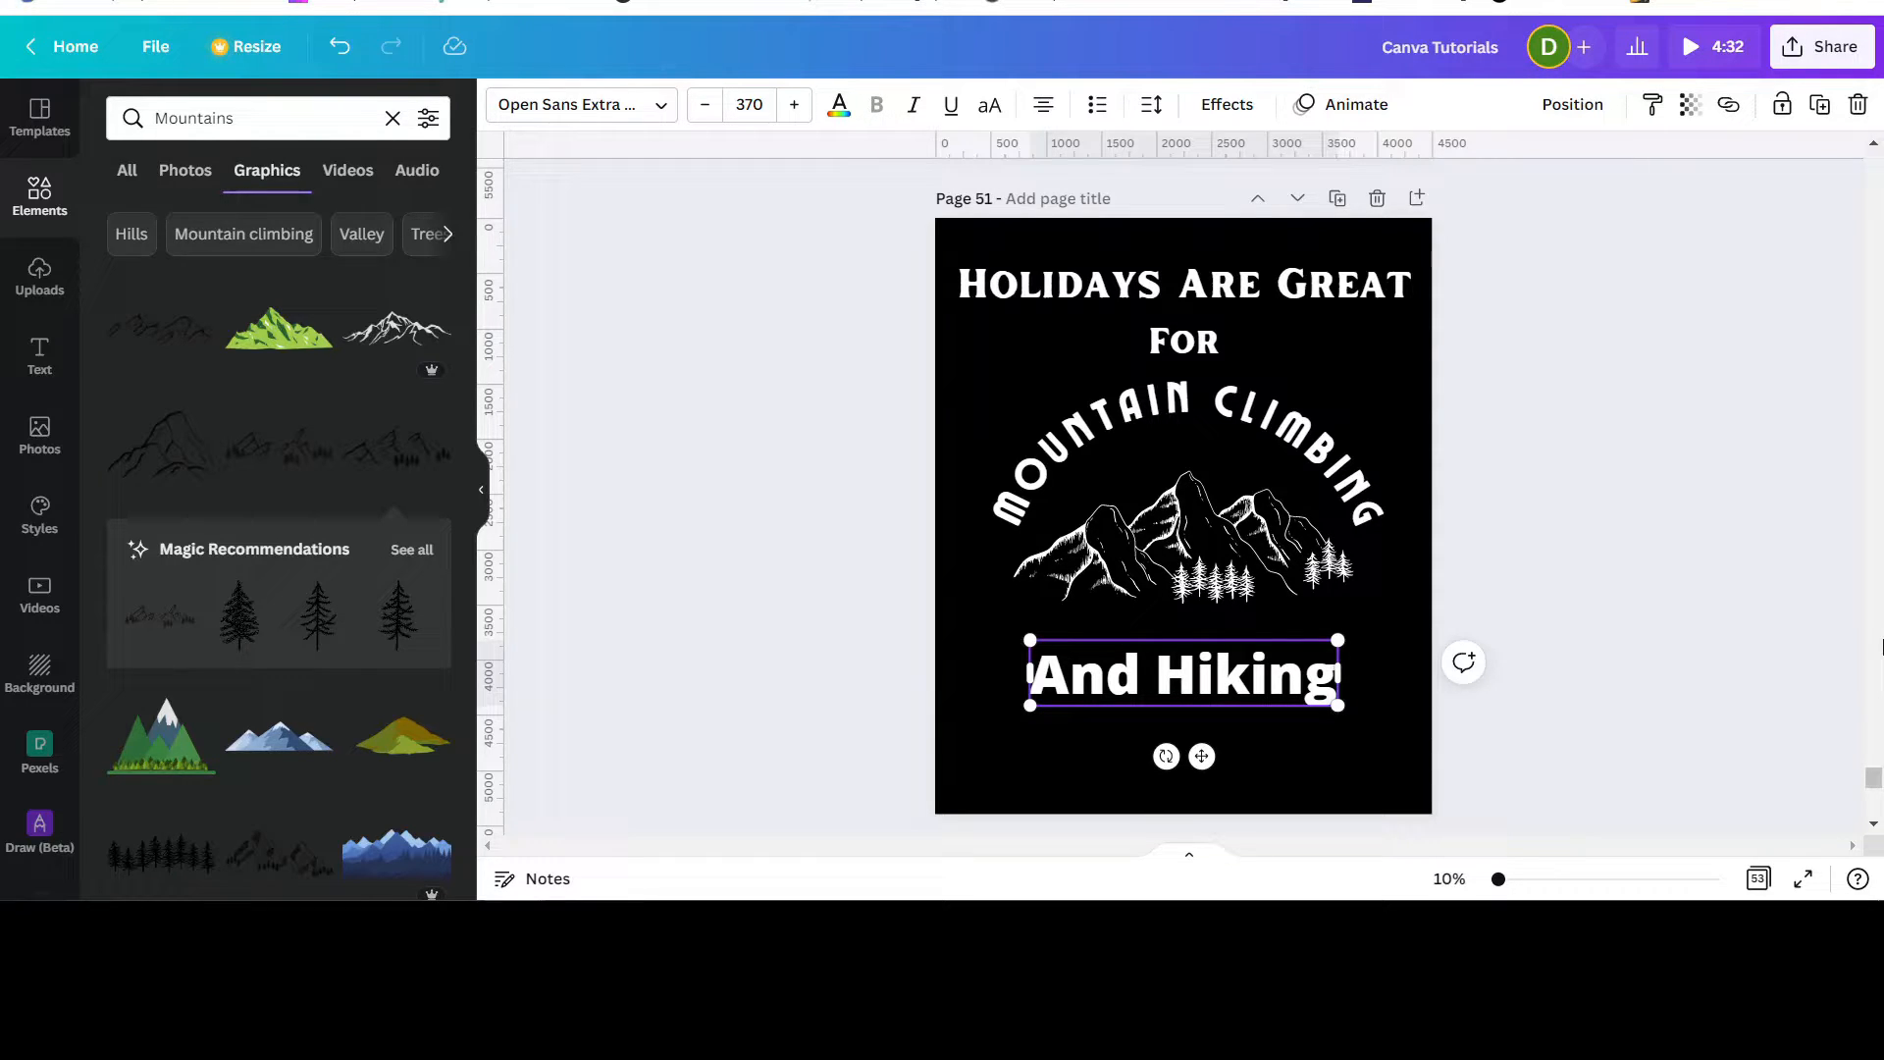
scroll(1519, 588, "up", 6)
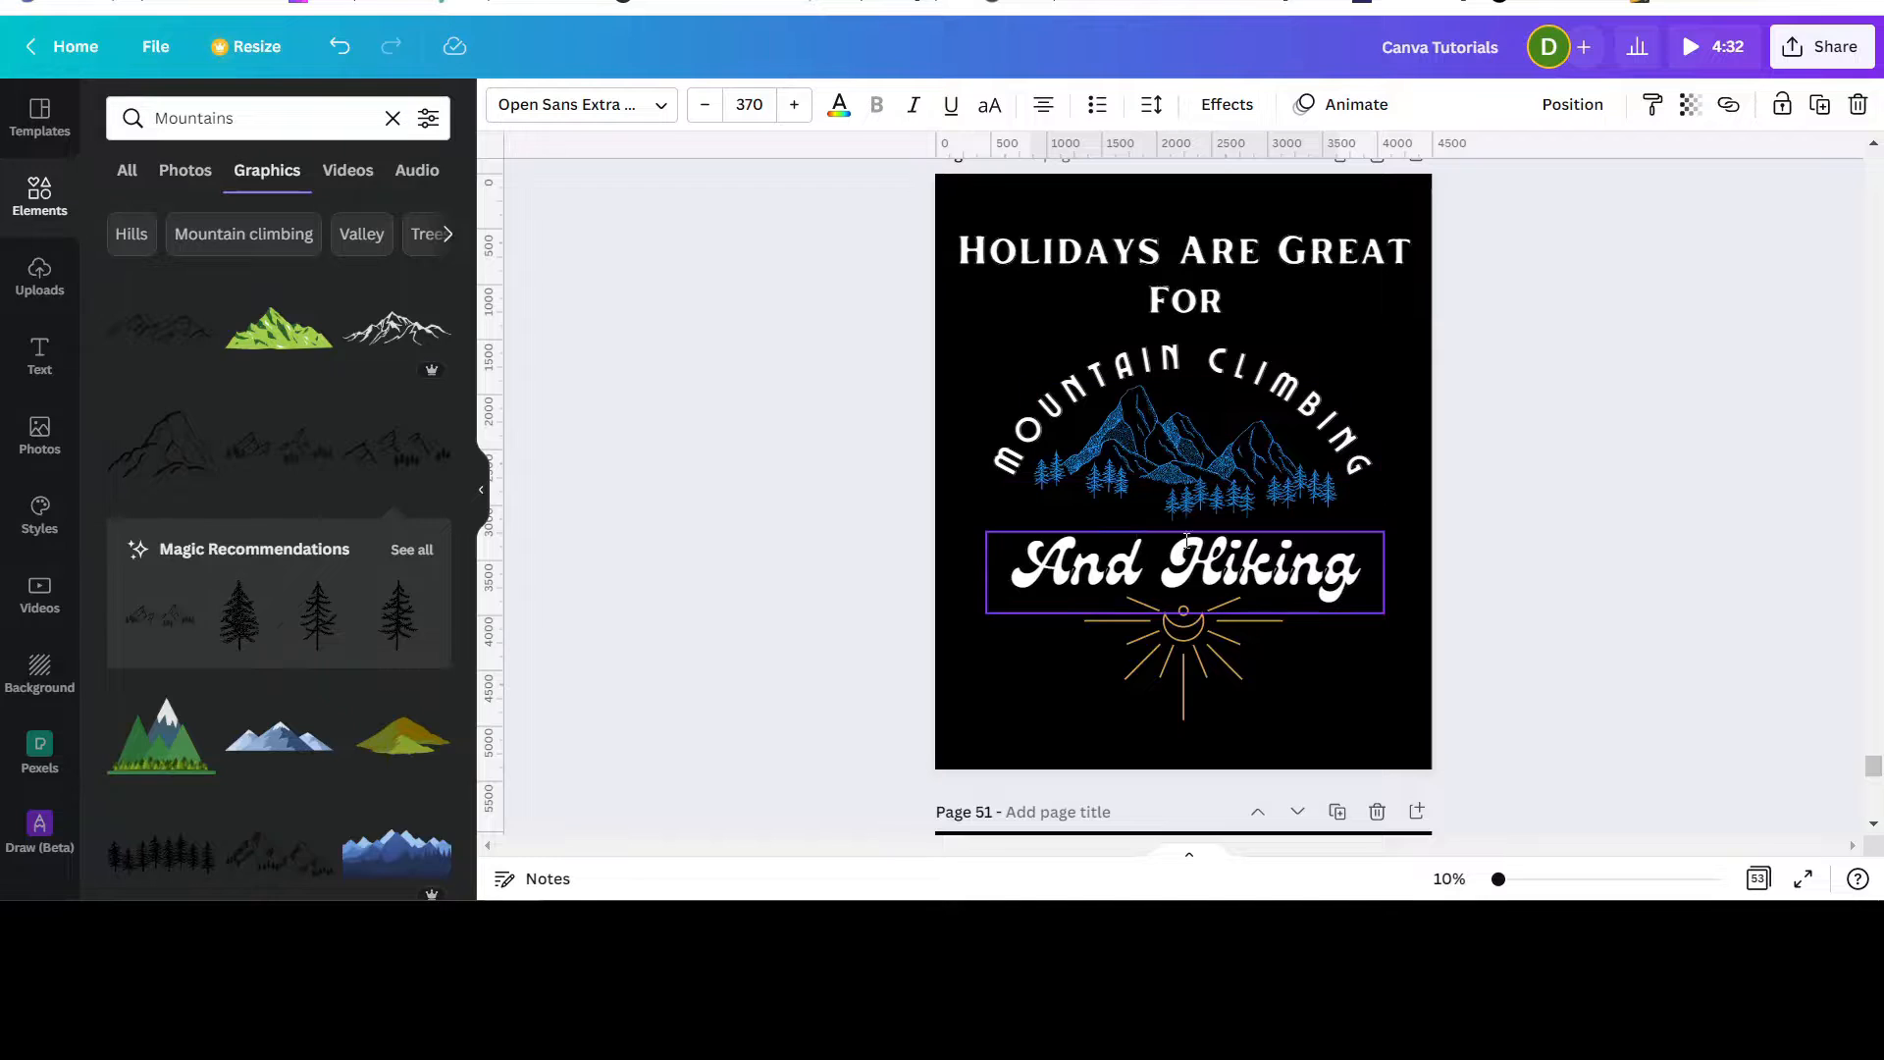
scroll(1396, 551, "down", 4)
scroll(1399, 552, "down", 2)
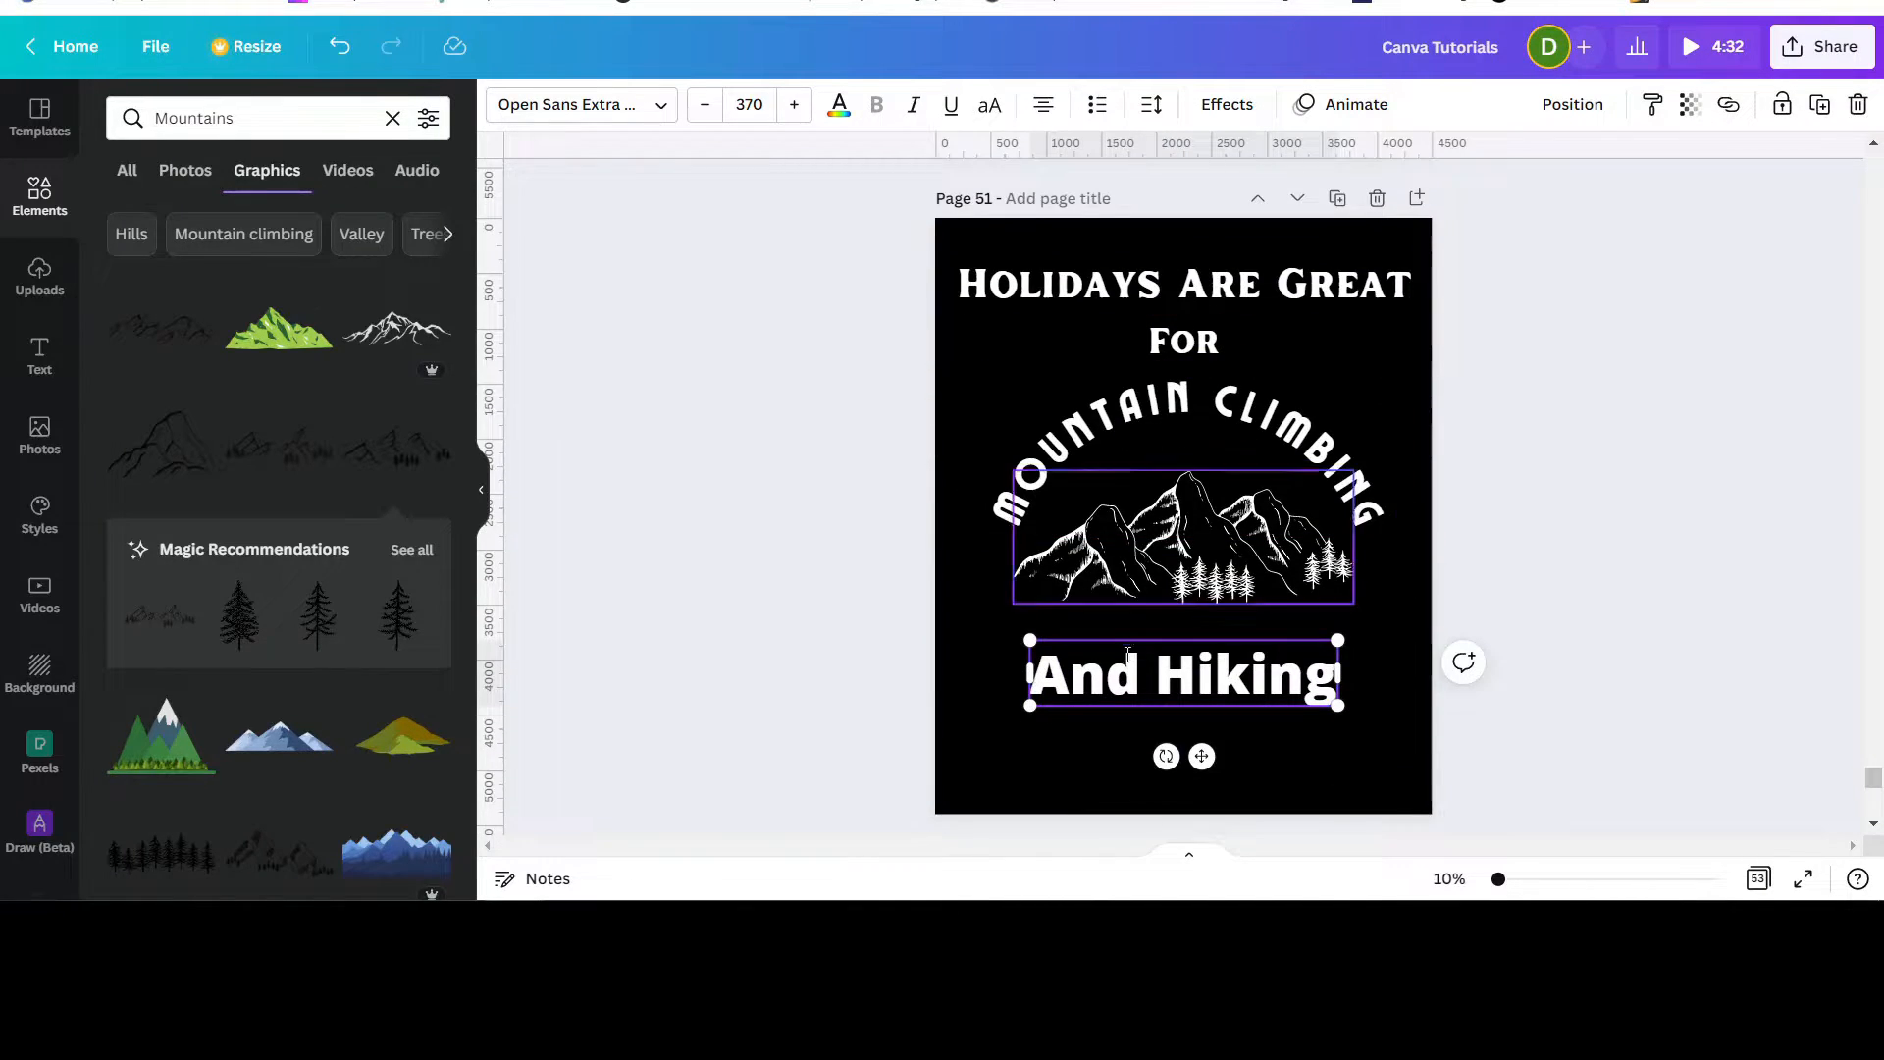
left_click_drag(1179, 669, 1178, 665)
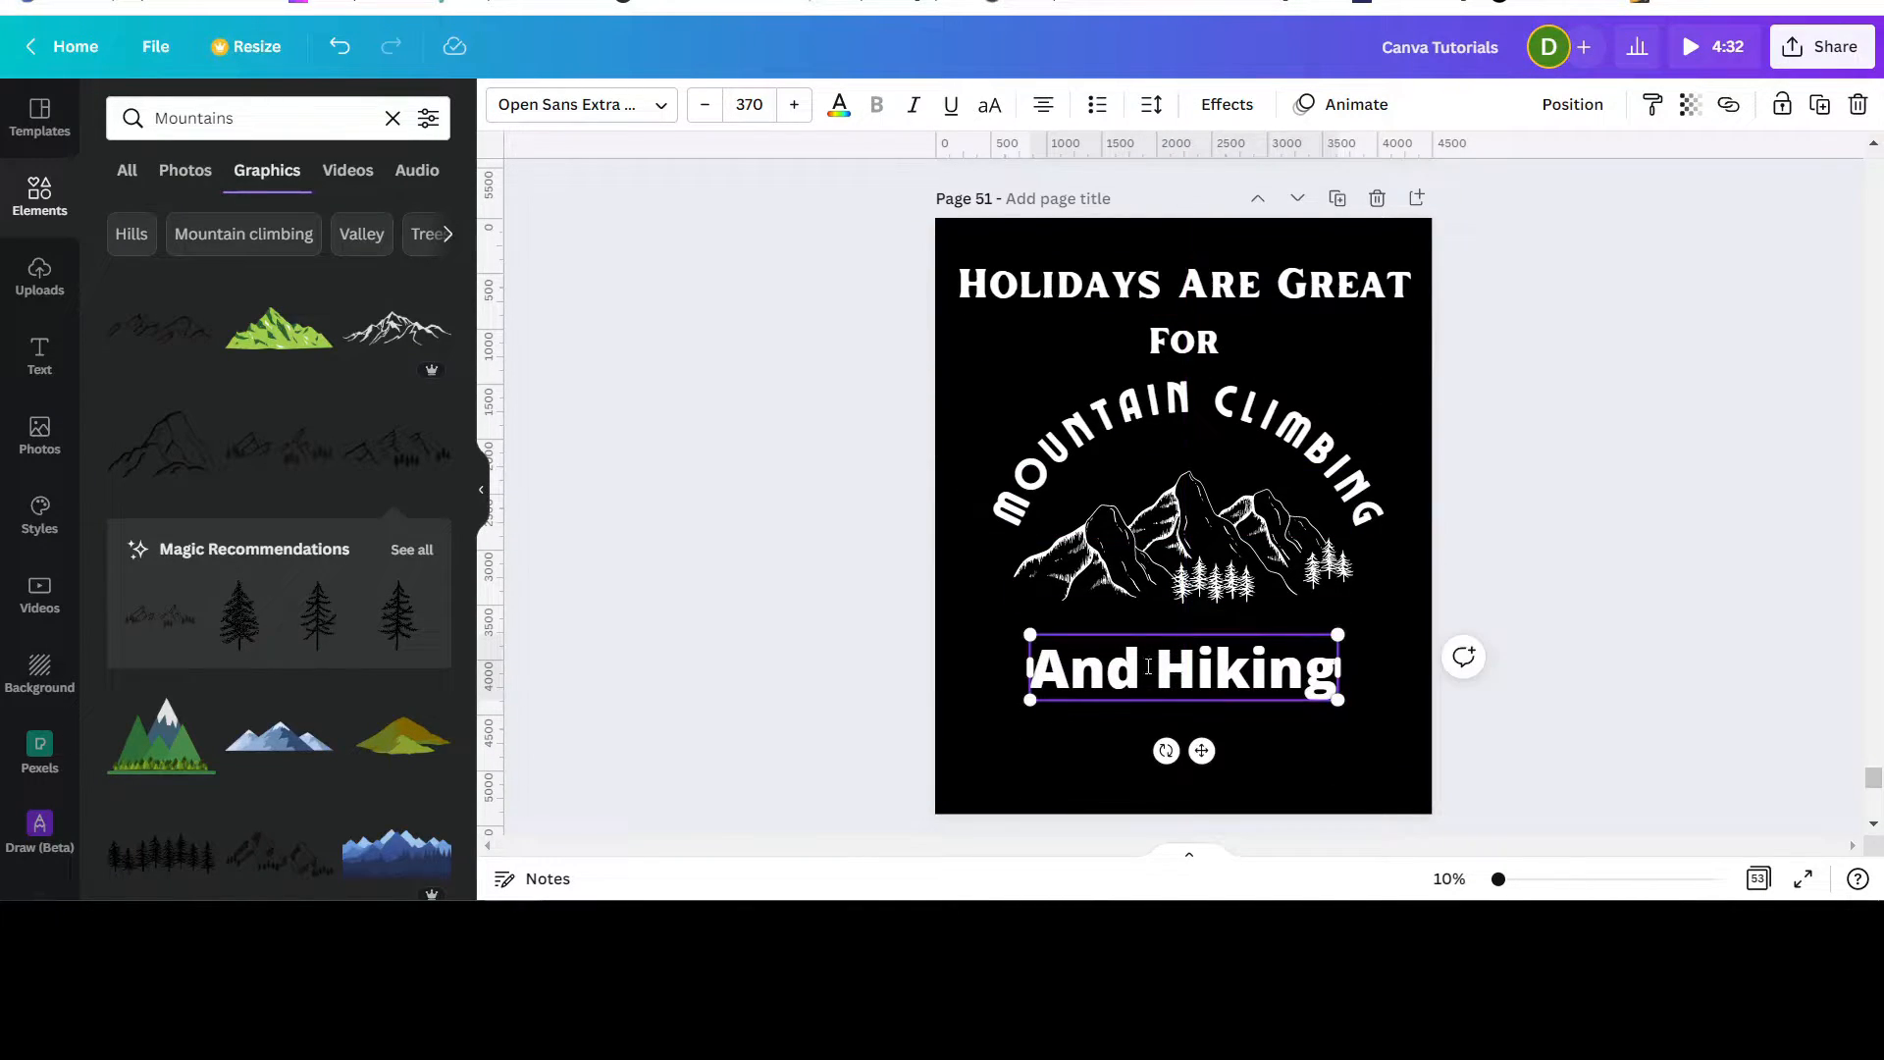
Step: Change "And Hiking" to the Genty font and enlarge it to size 511, about as wide as the arched text
left_click(655, 108)
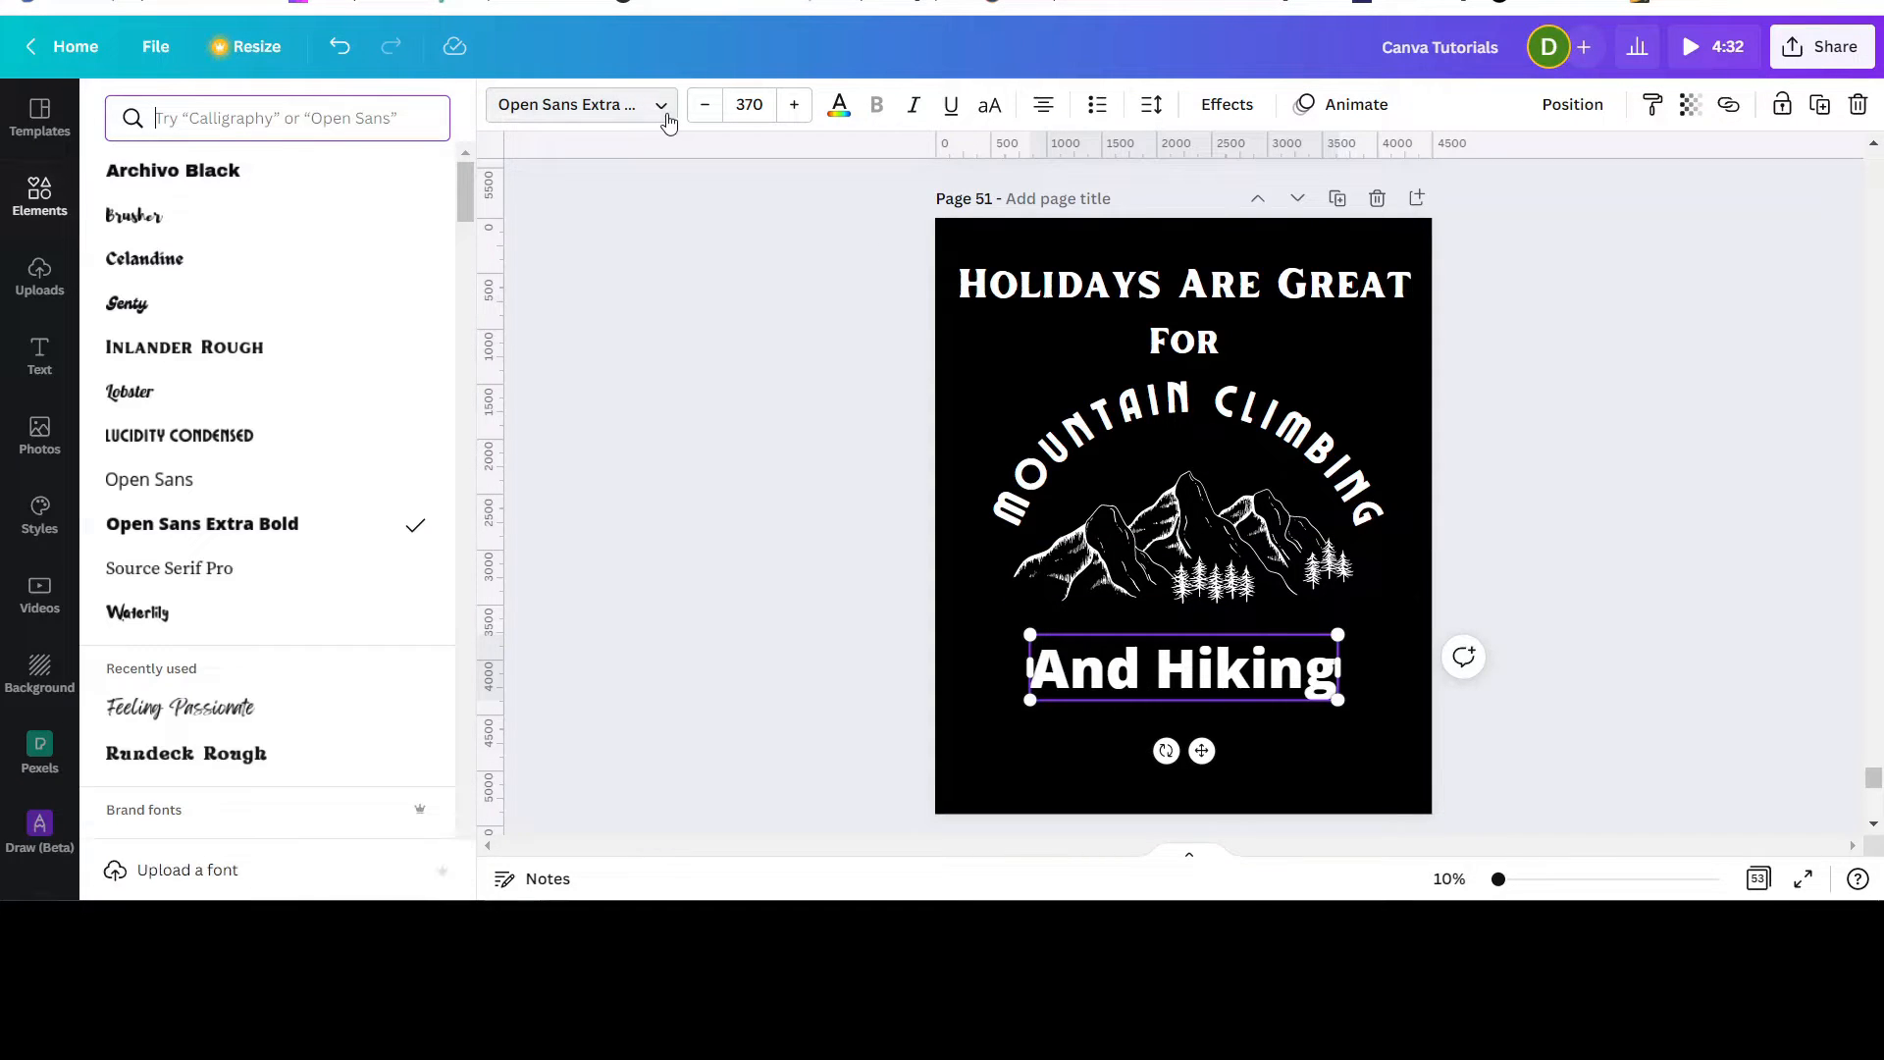
left_click(130, 305)
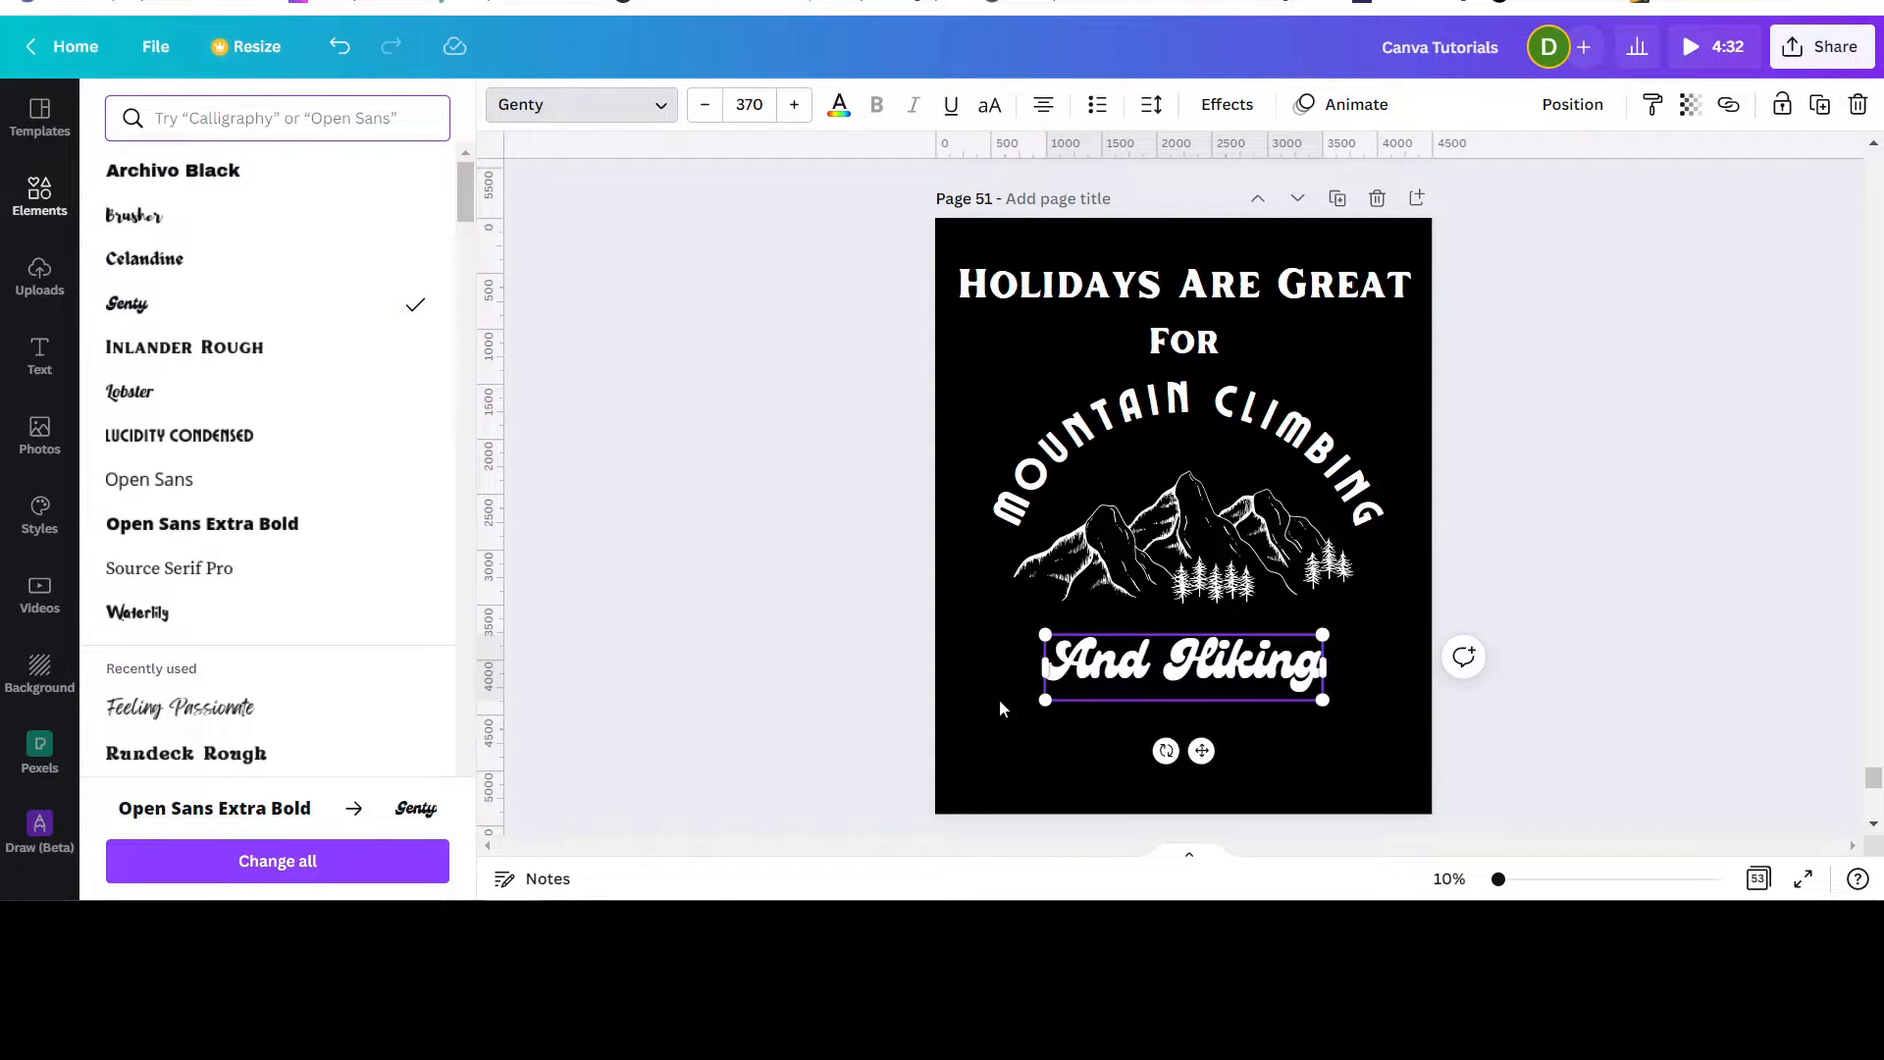
left_click_drag(1035, 706, 999, 712)
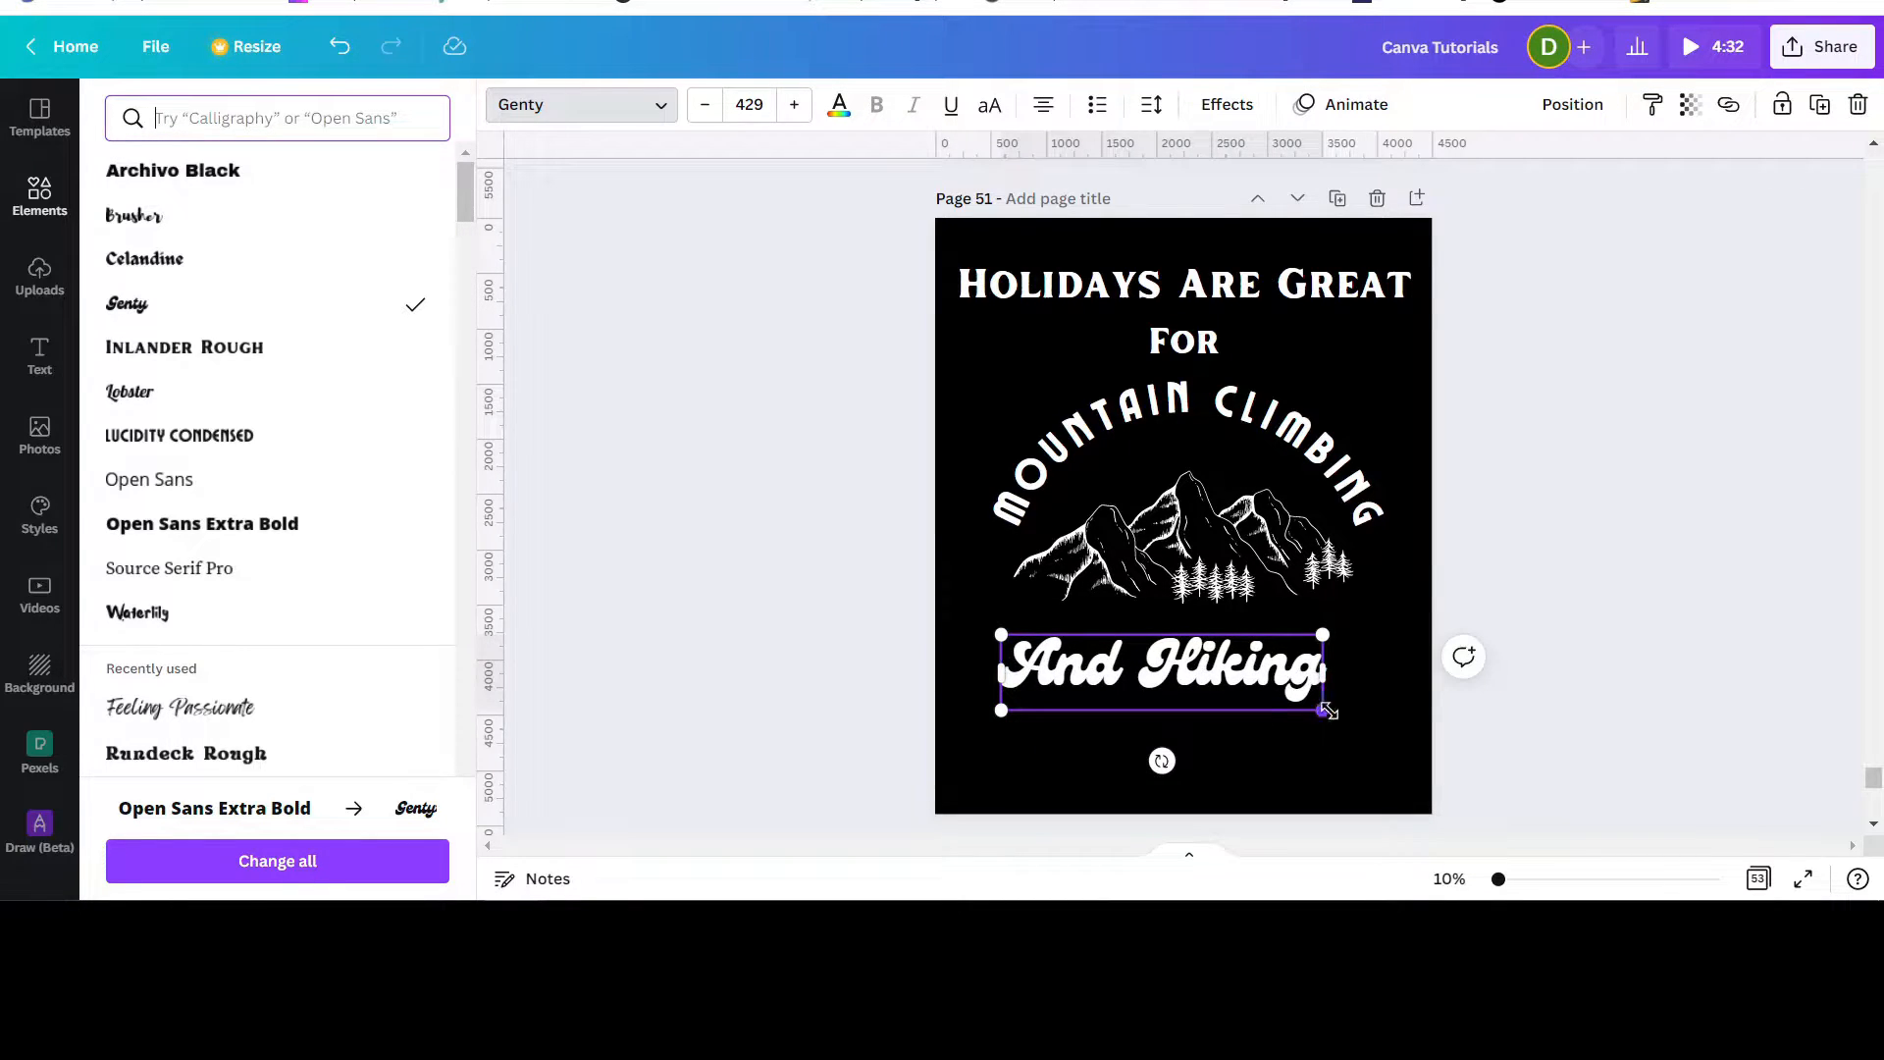
left_click_drag(1327, 710, 1369, 721)
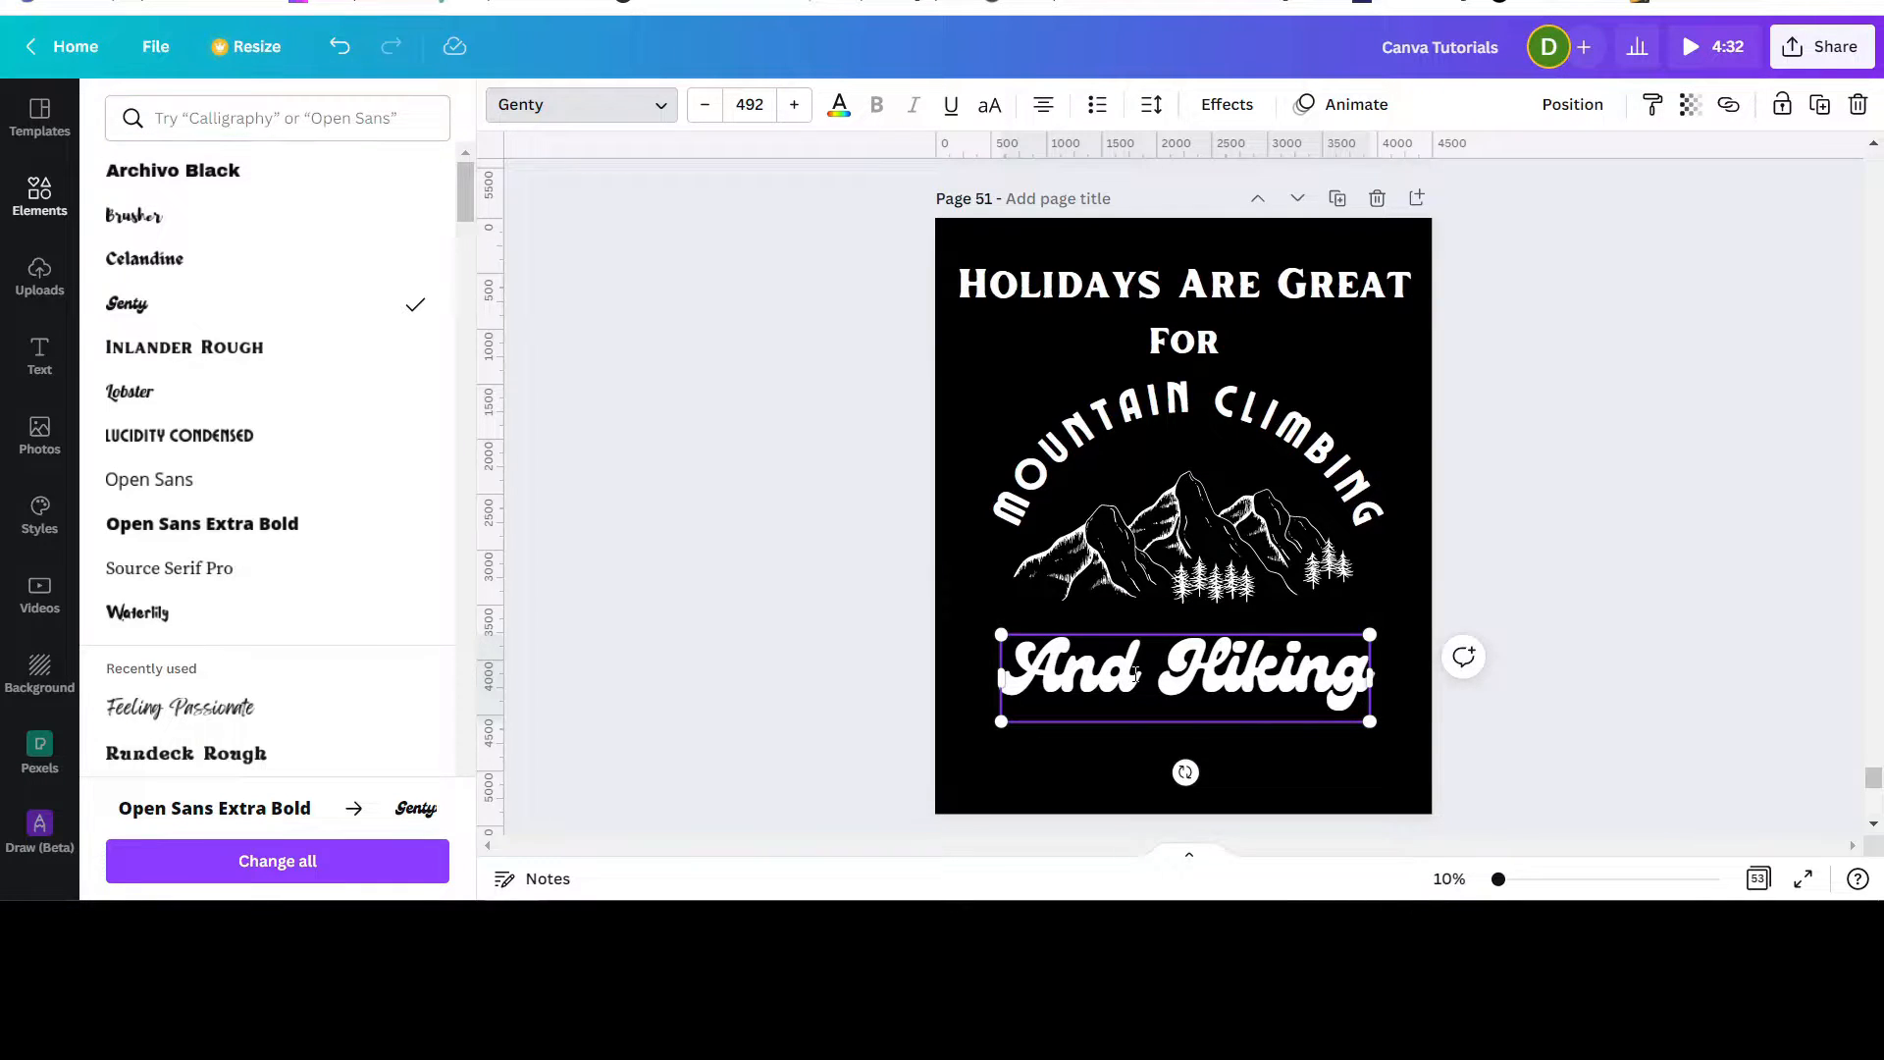
left_click_drag(1133, 674, 1135, 674)
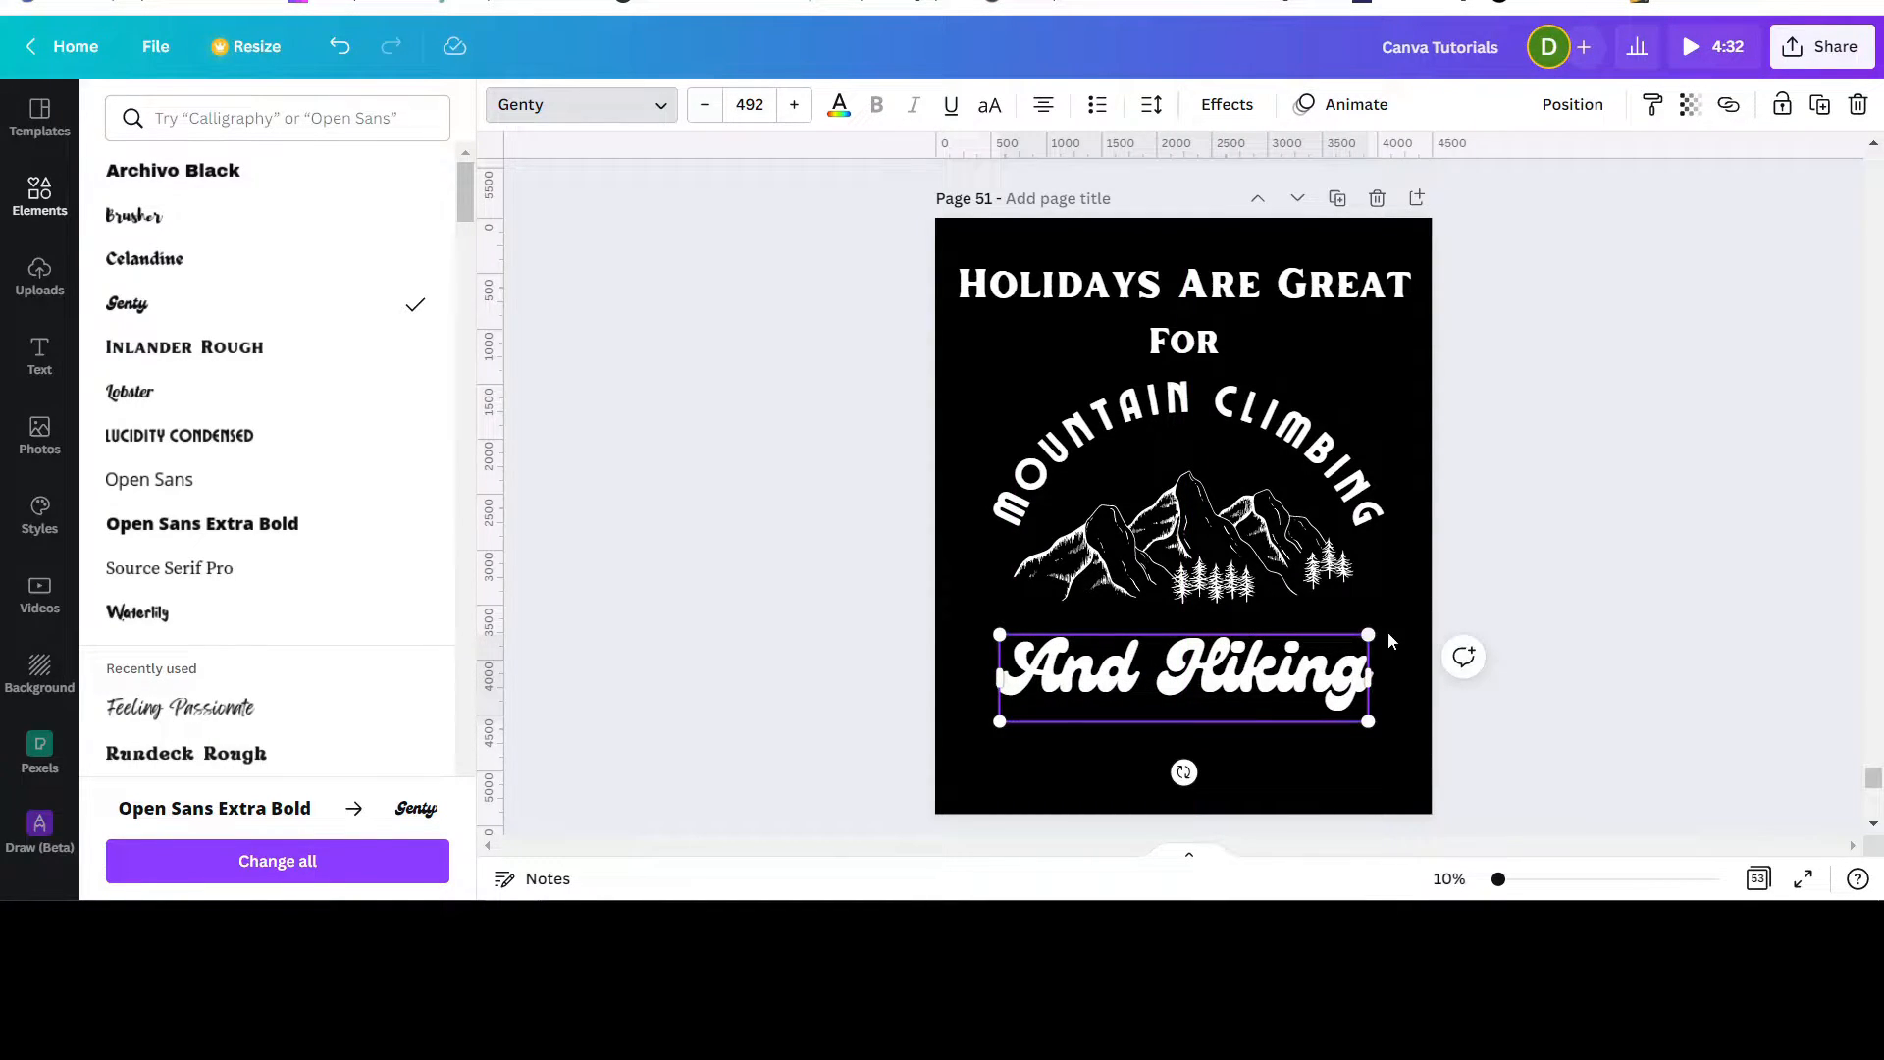
left_click_drag(1370, 625, 1381, 624)
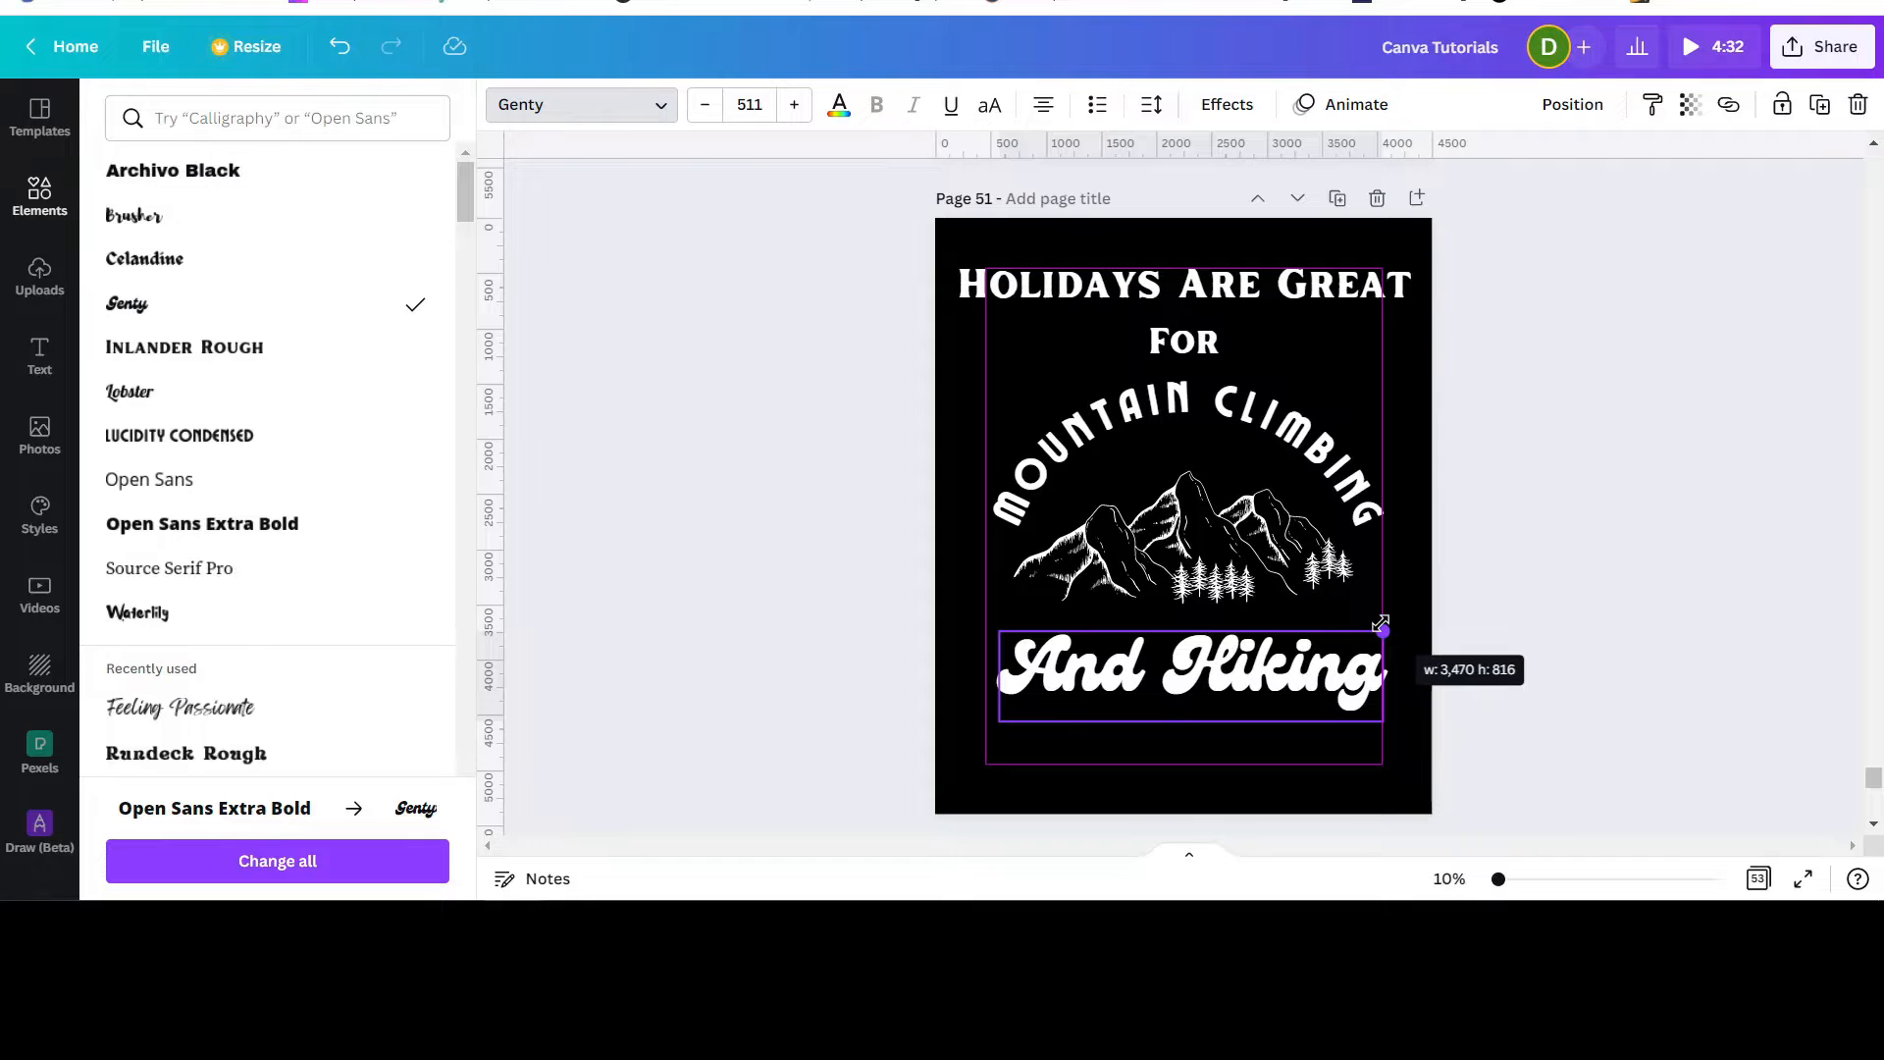
left_click_drag(1380, 624, 1381, 625)
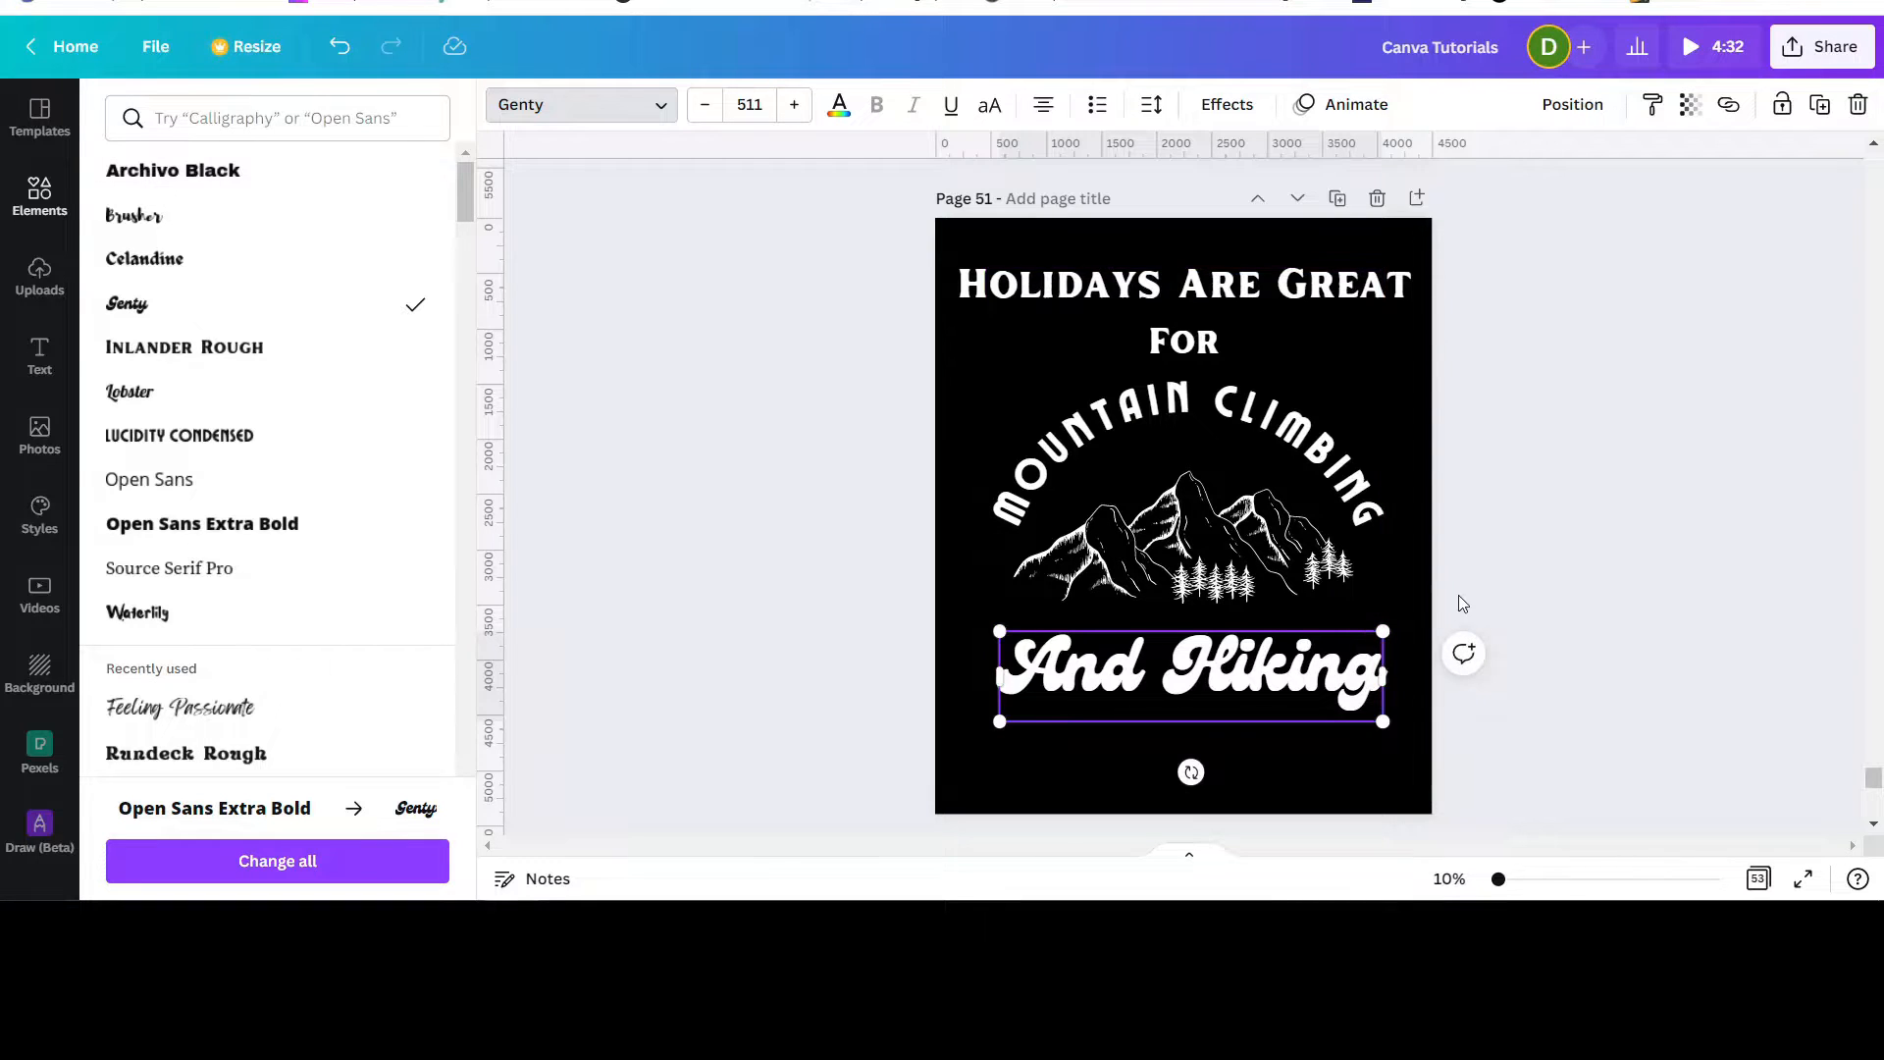
left_click(1487, 560)
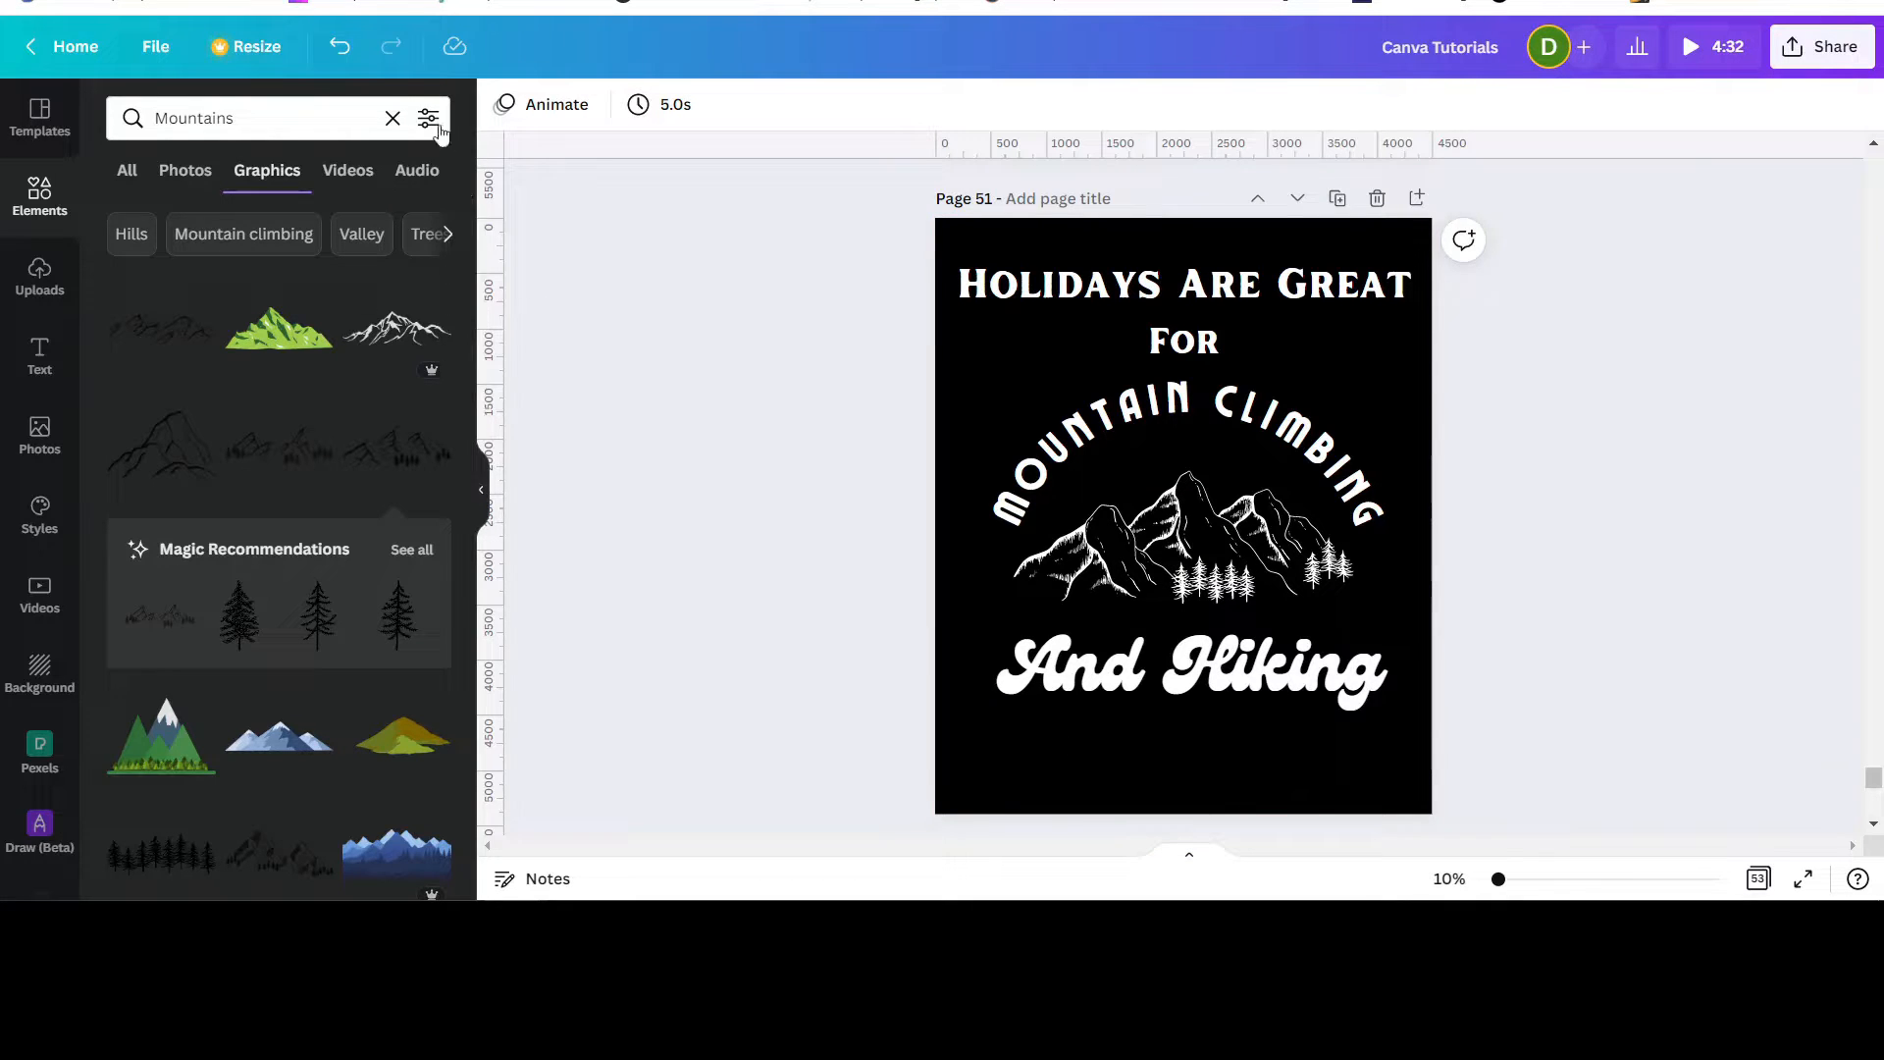
Step: Search the graphics for "lines" and browse them for a sunburst of rays
left_click(232, 119)
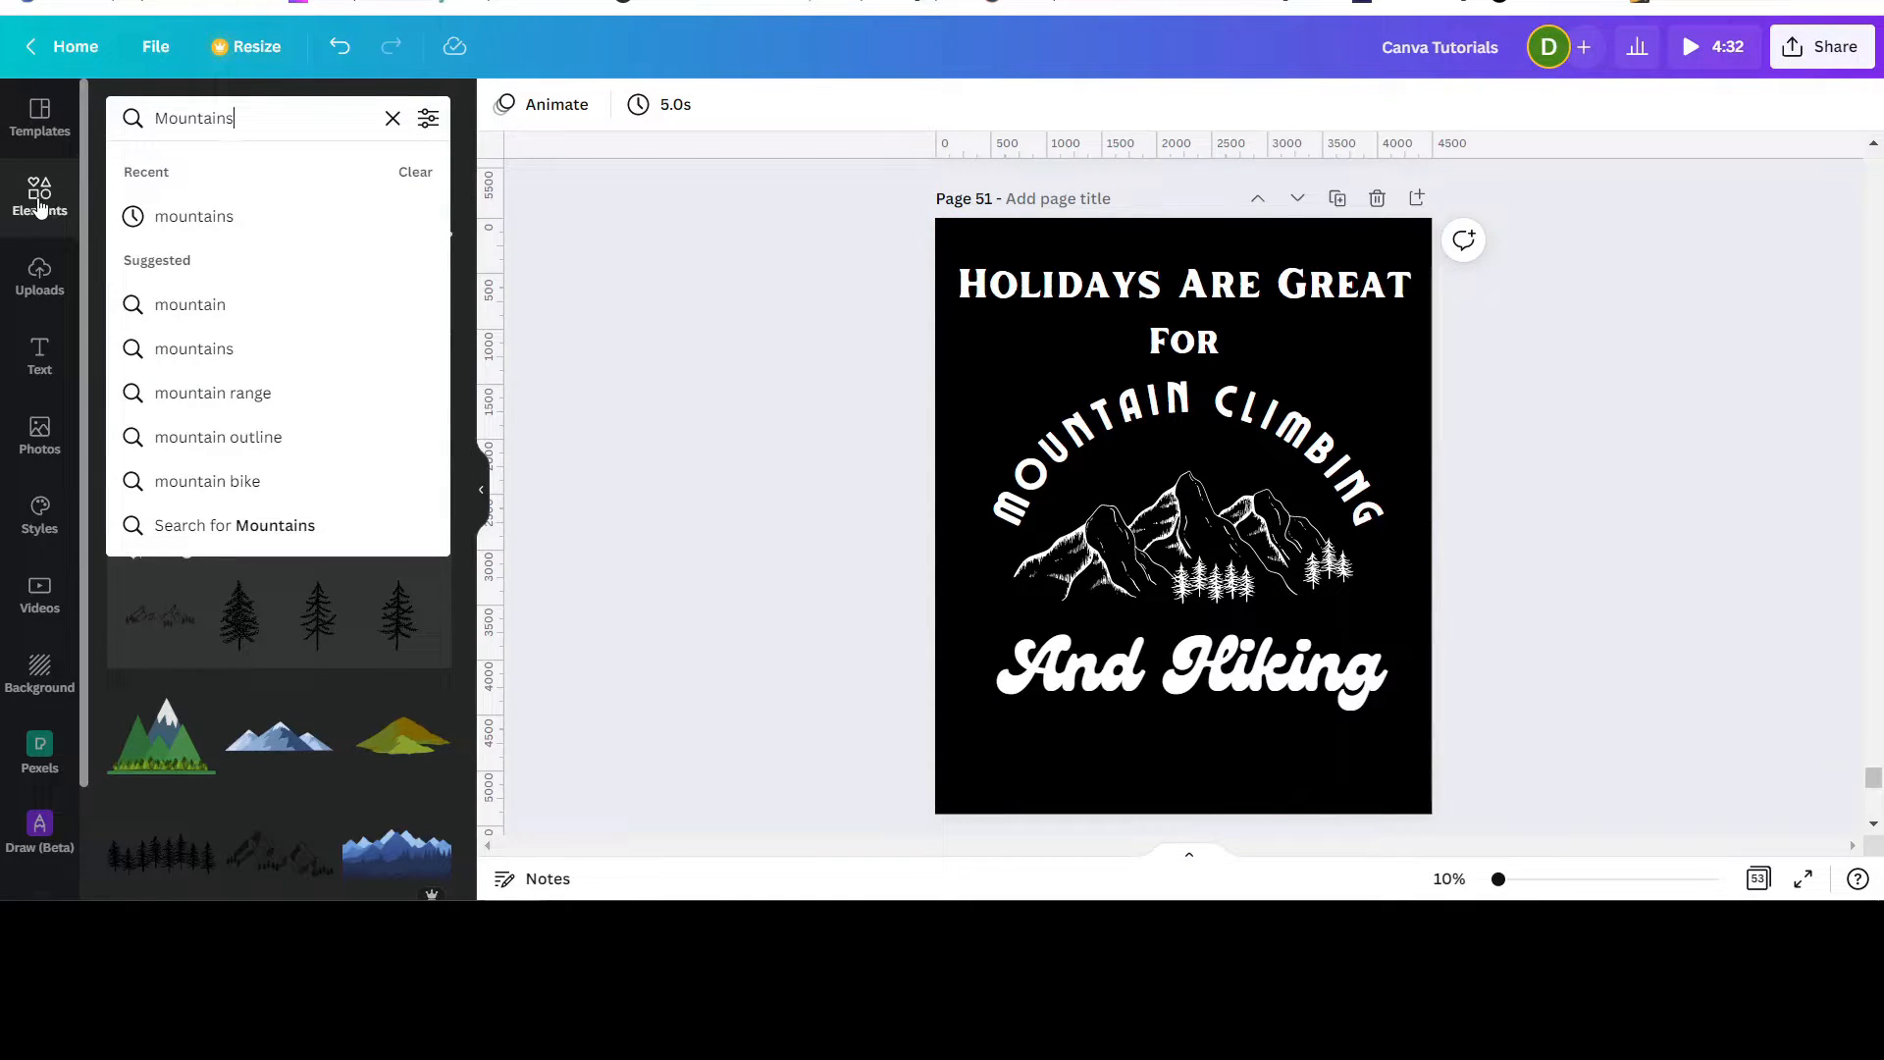
key("ctrl+a")
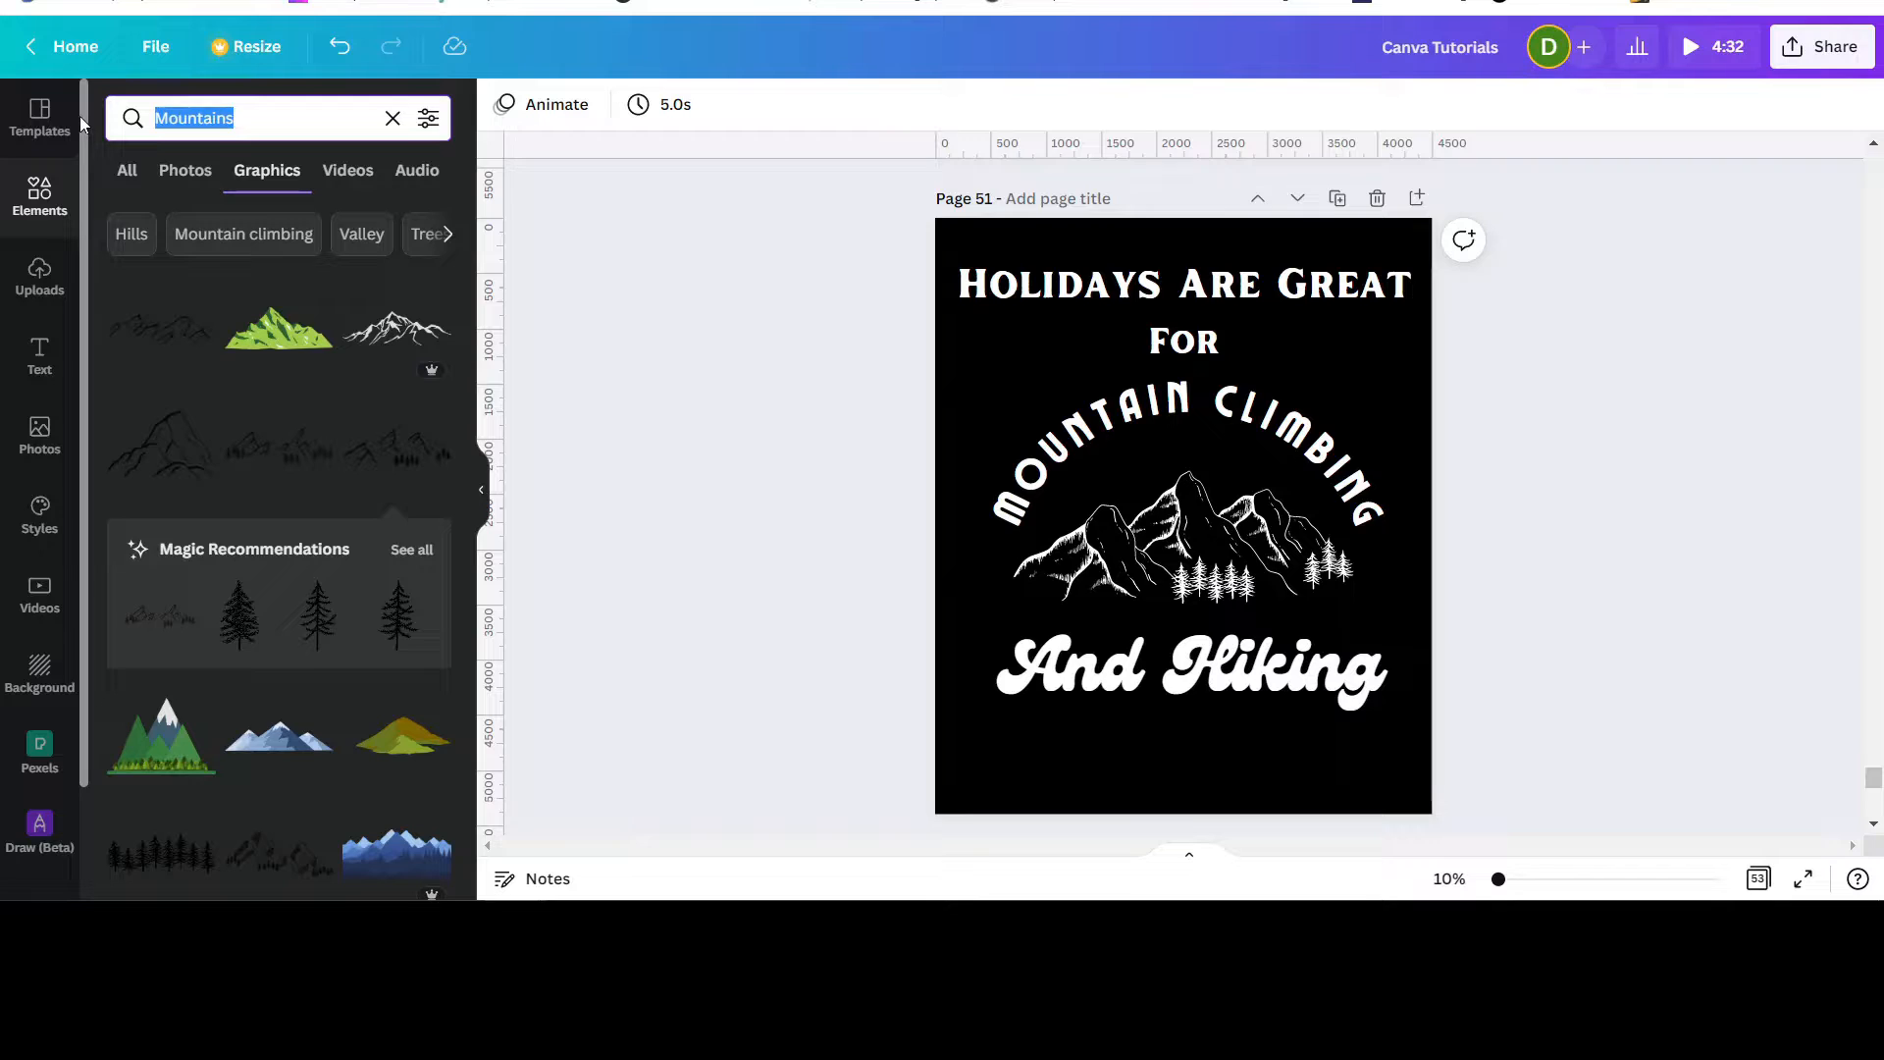
type("lines")
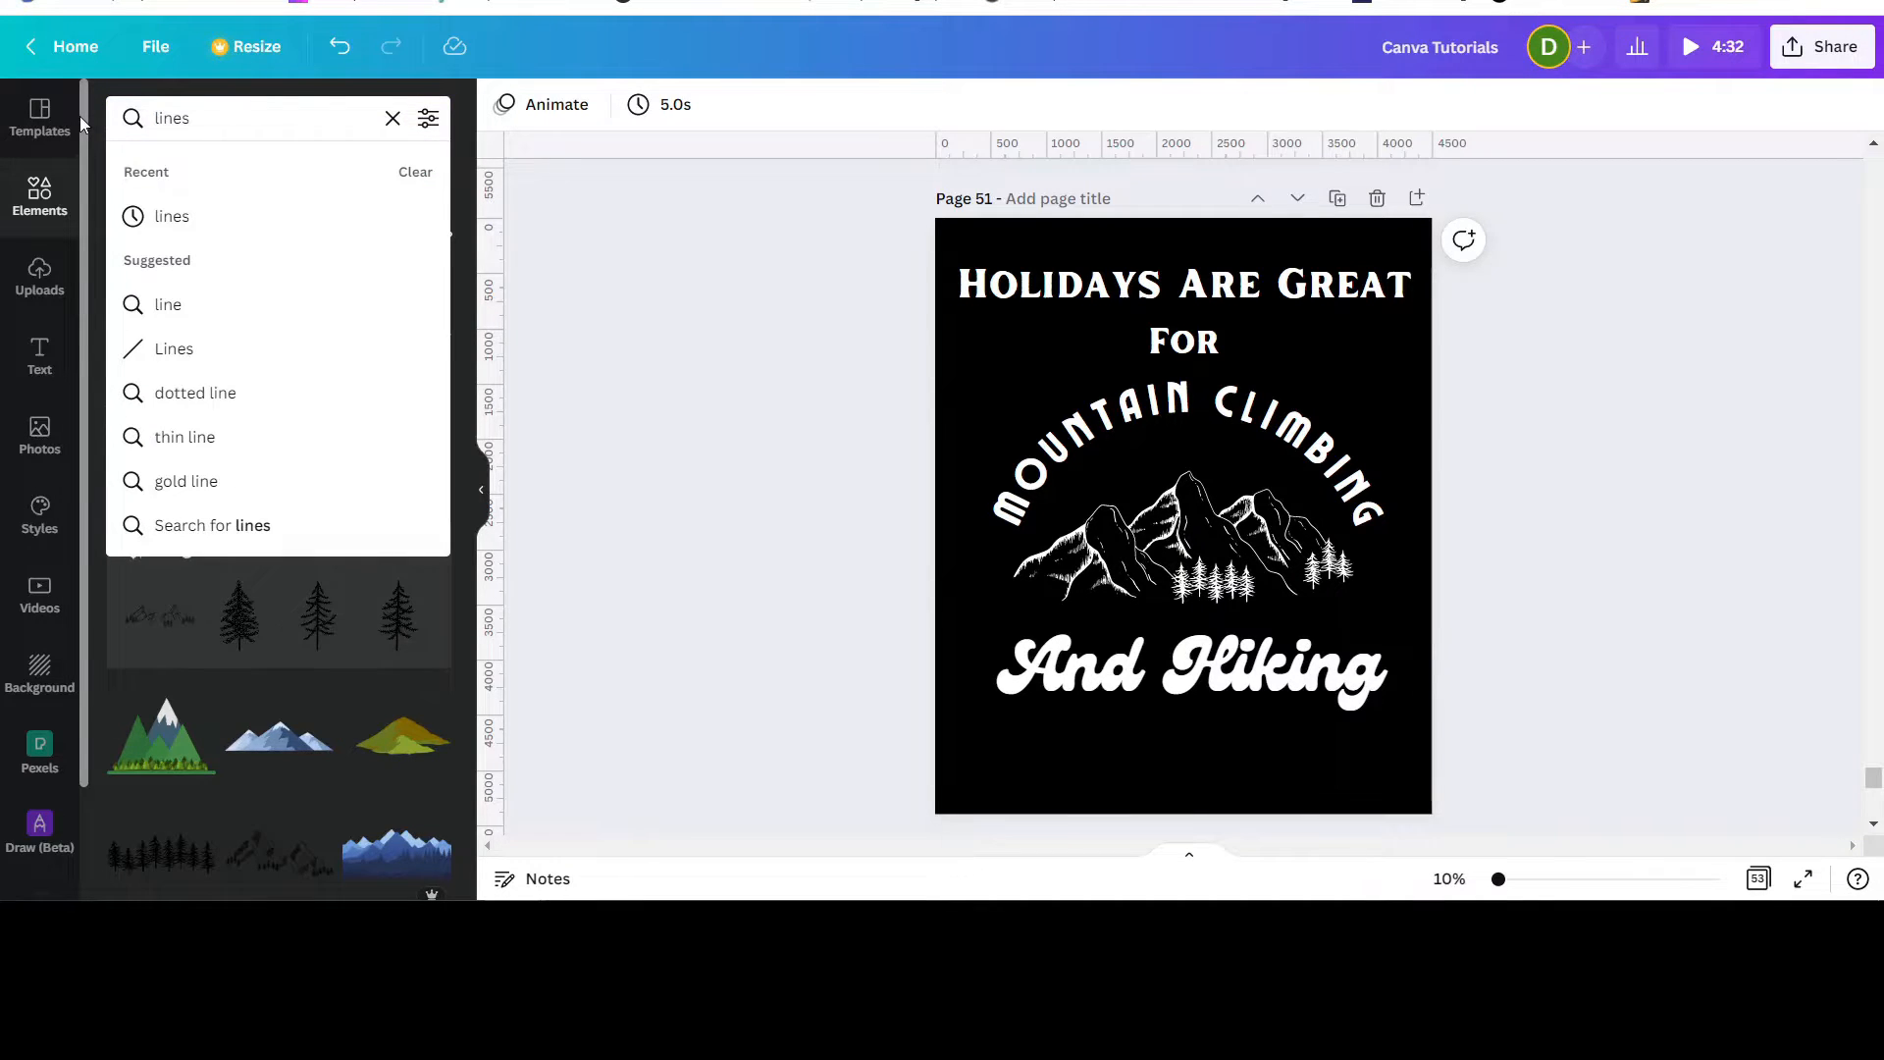
key("Return")
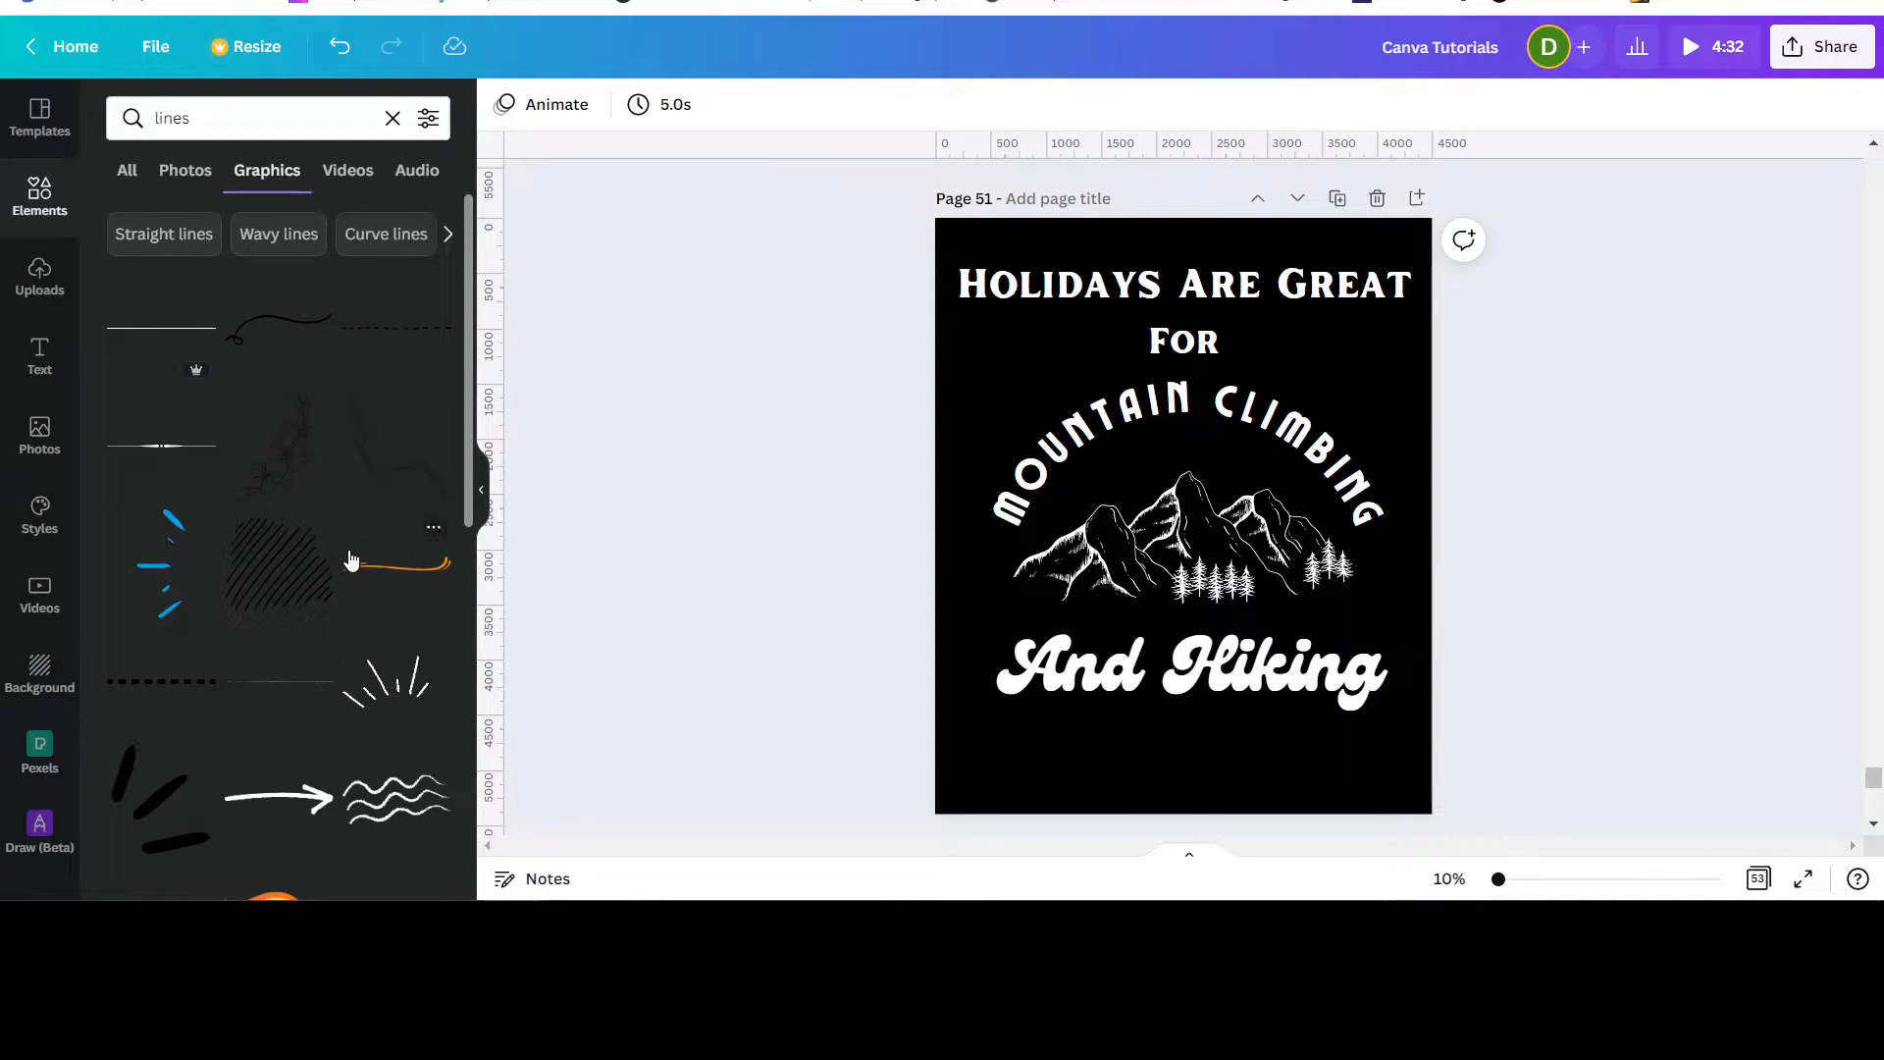
scroll(351, 562, "down", 3)
scroll(353, 561, "down", 3)
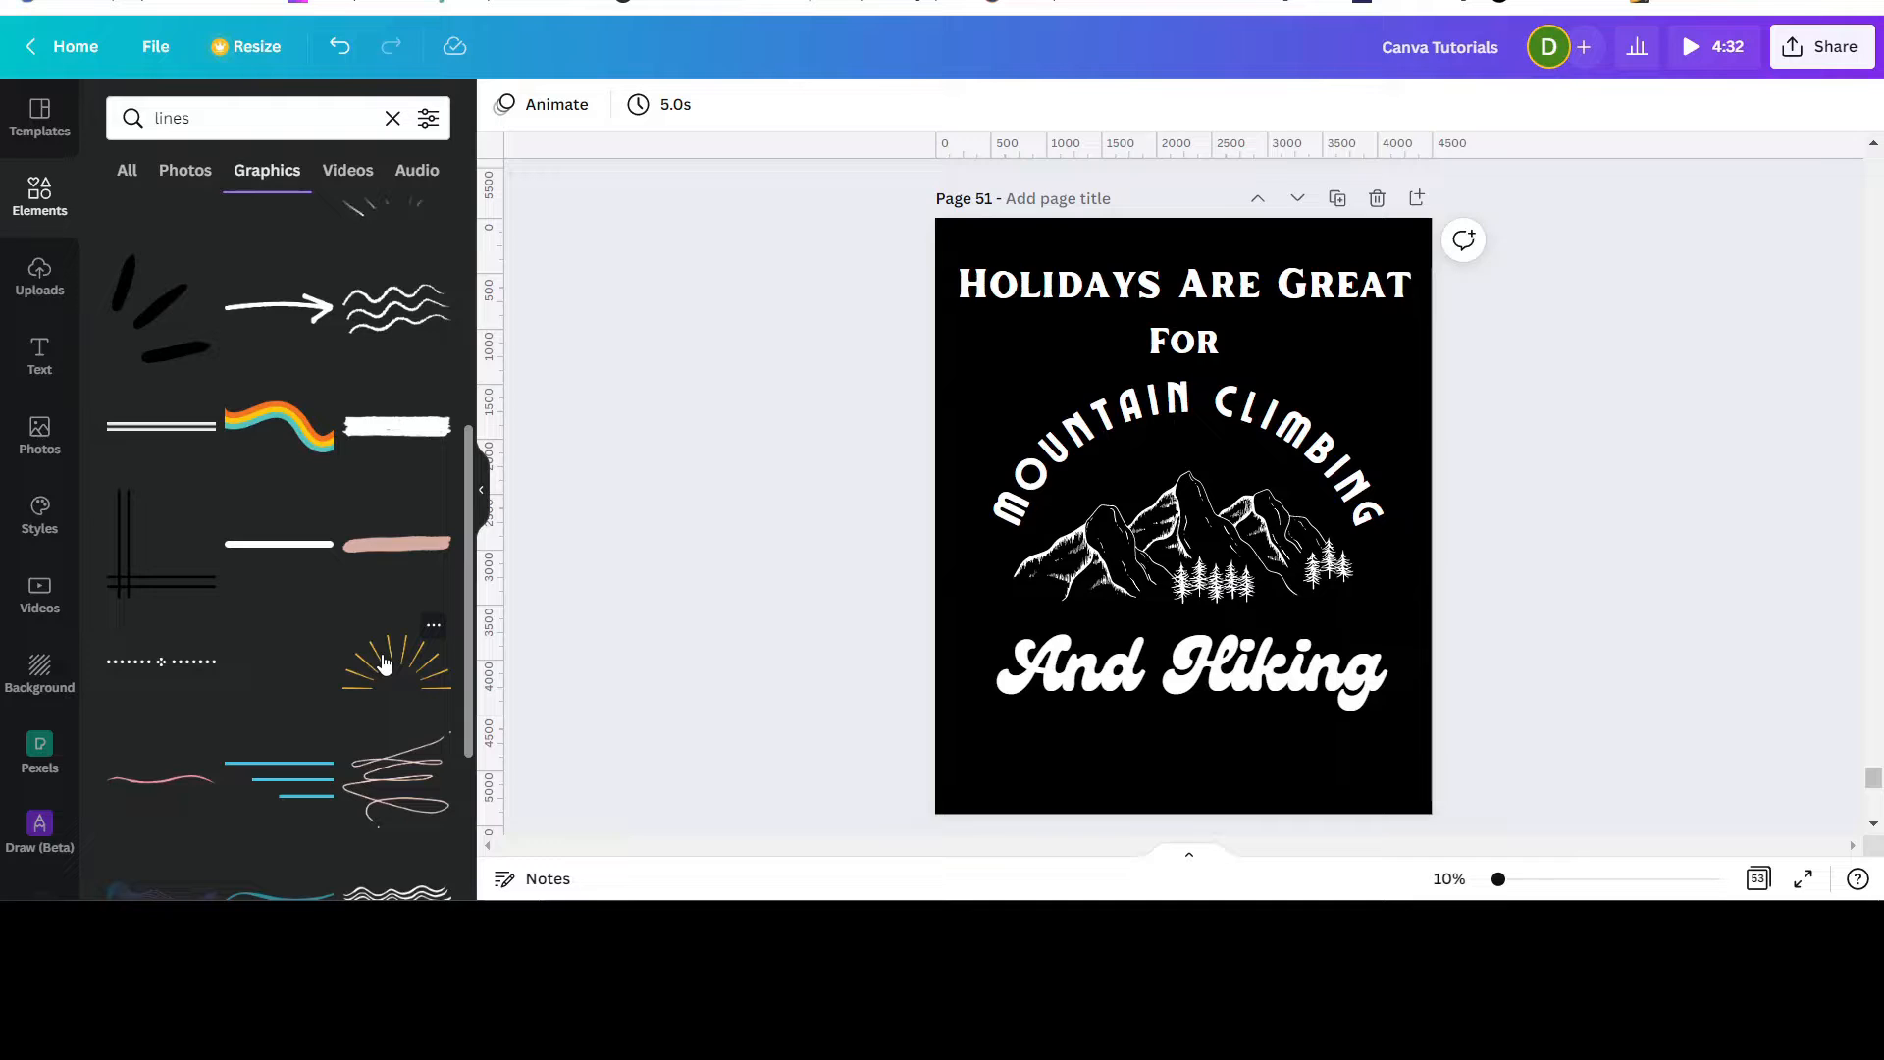
scroll(383, 662, "down", 3)
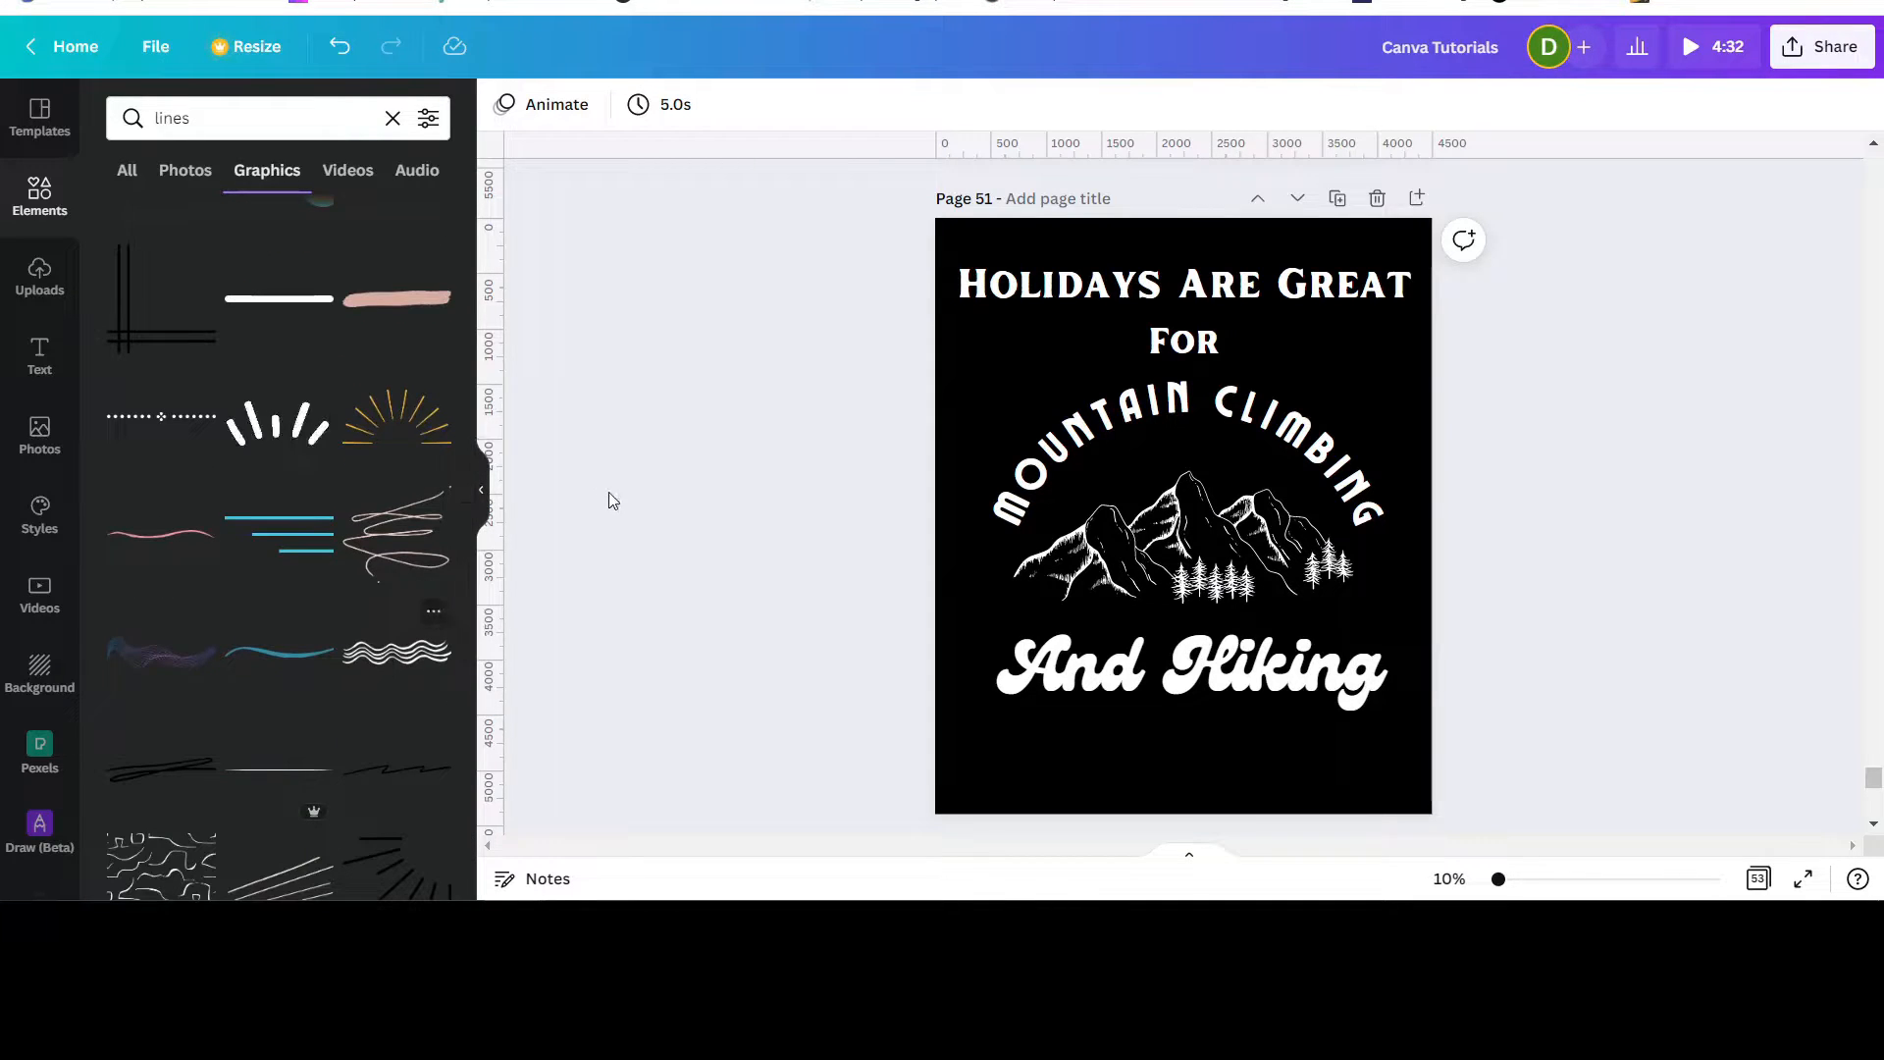
Step: Add the golden sunburst graphic below "And Hiking" and flip it vertically, using pages 50 and 52 as reference
scroll(1128, 428, "up", 5)
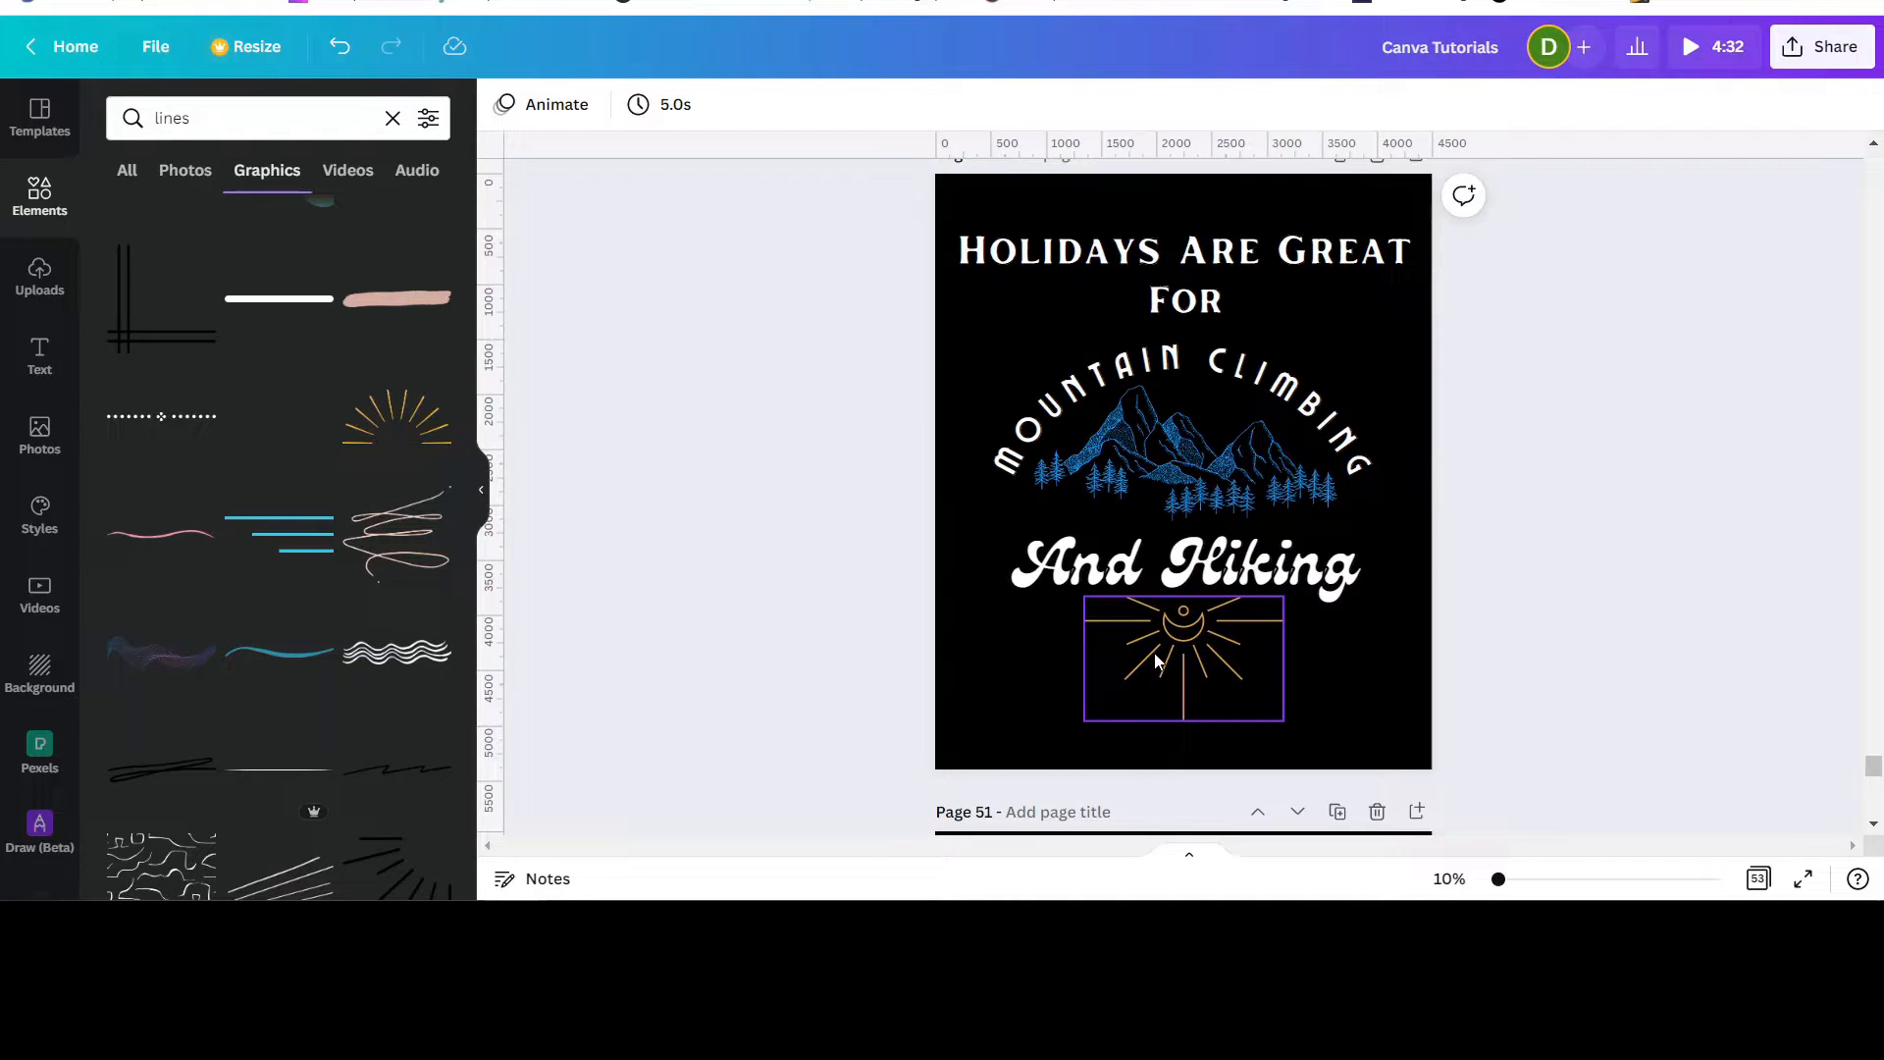
scroll(1147, 656, "down", 8)
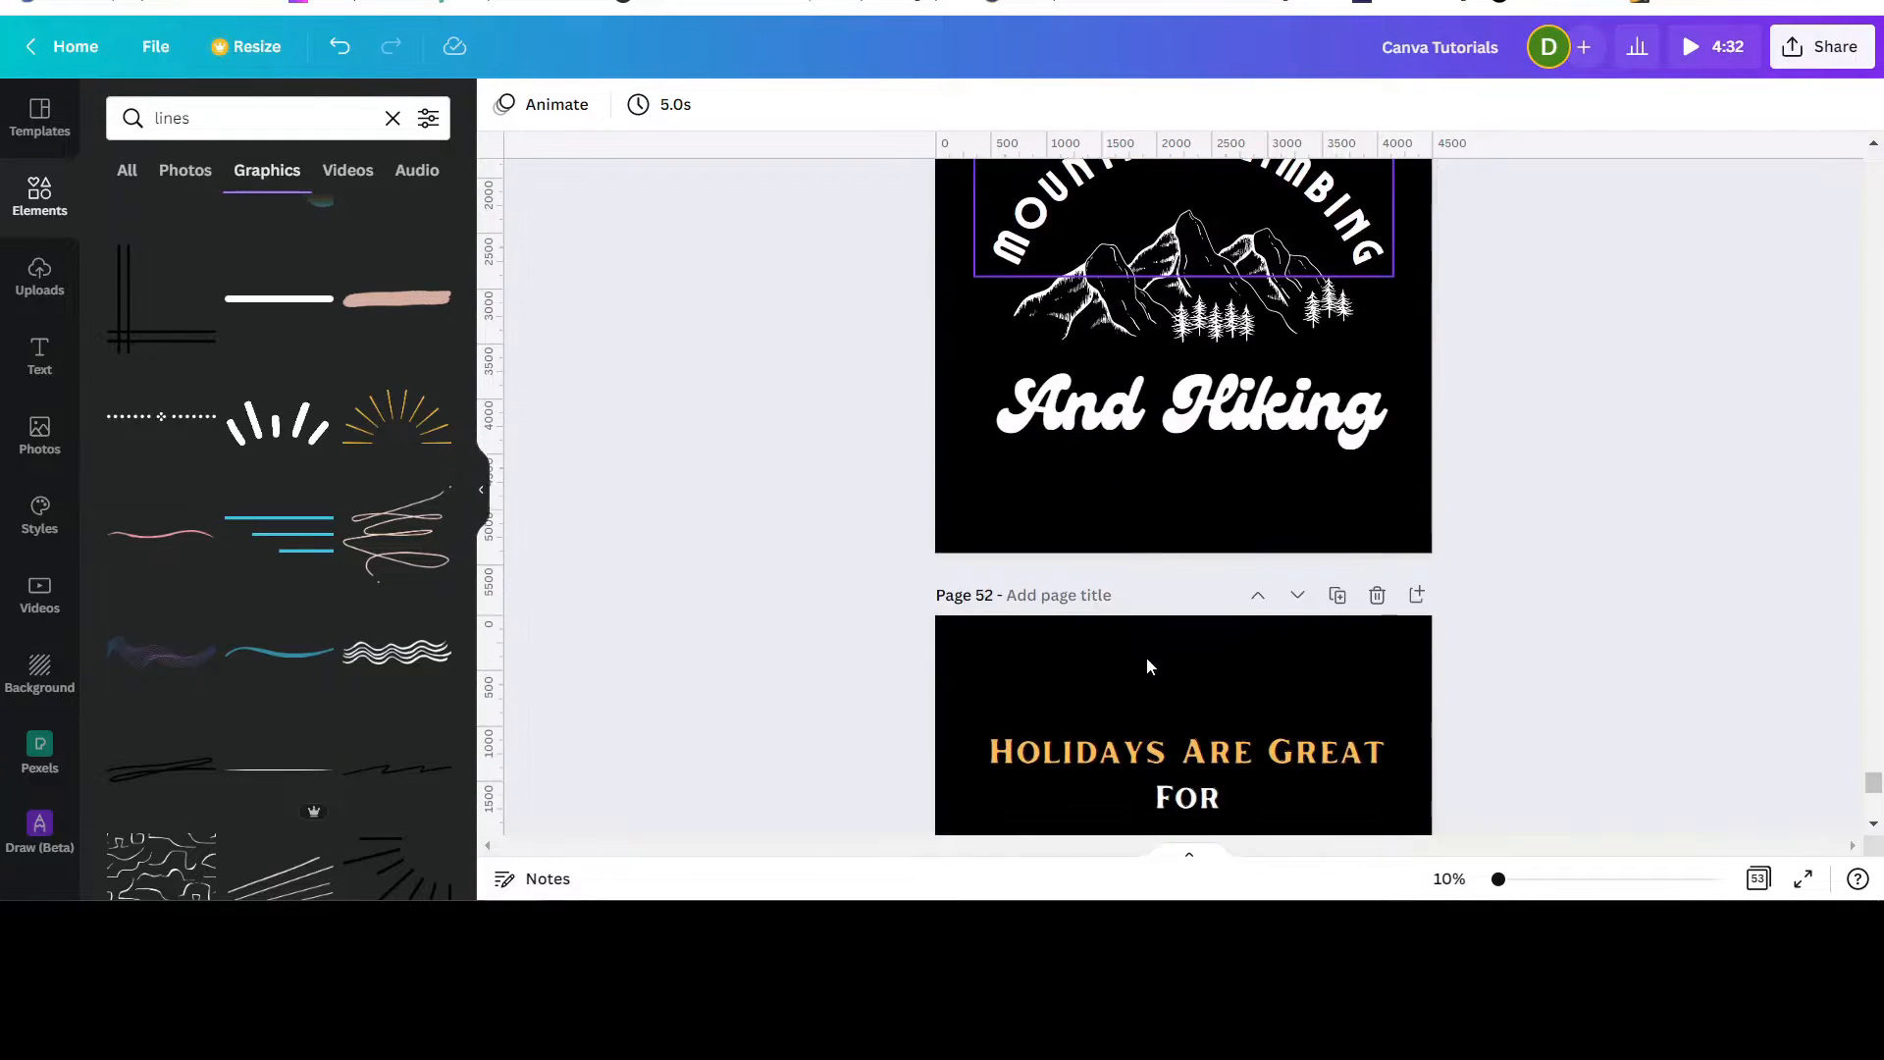
scroll(1146, 656, "down", 3)
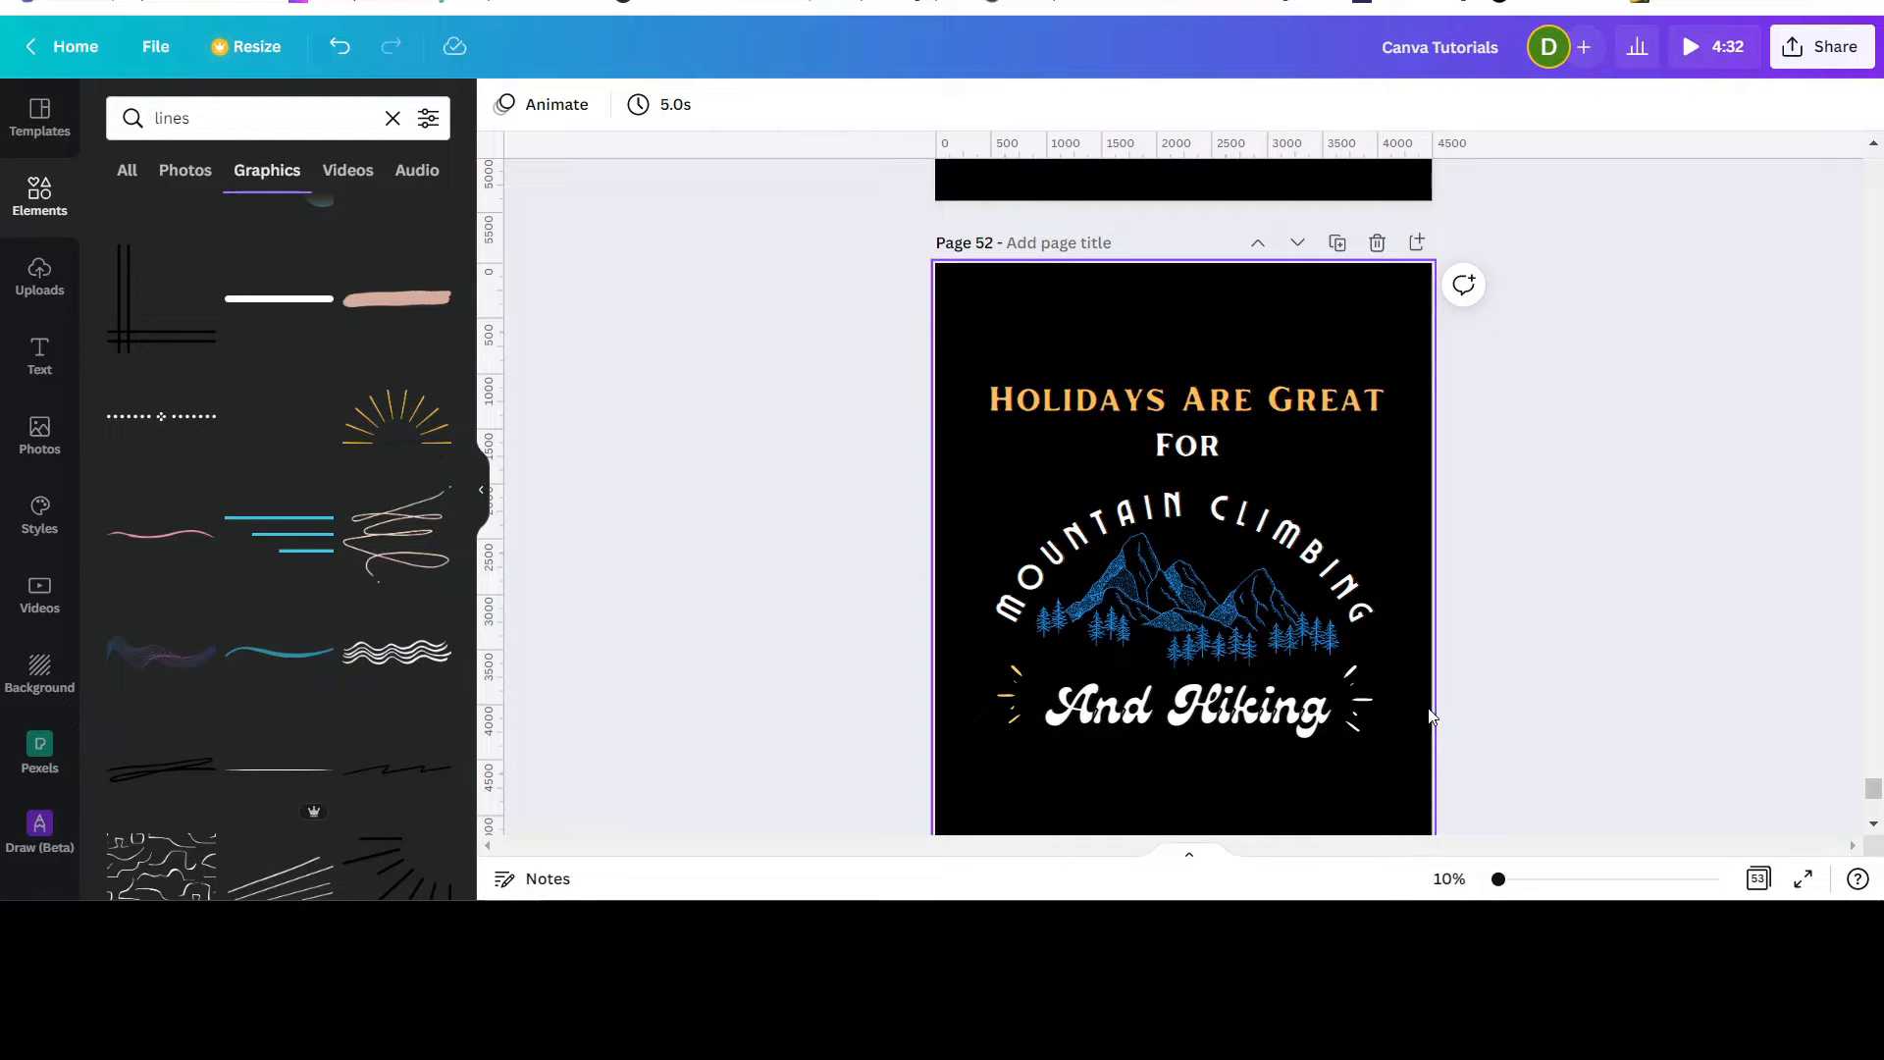
scroll(1241, 467, "up", 4)
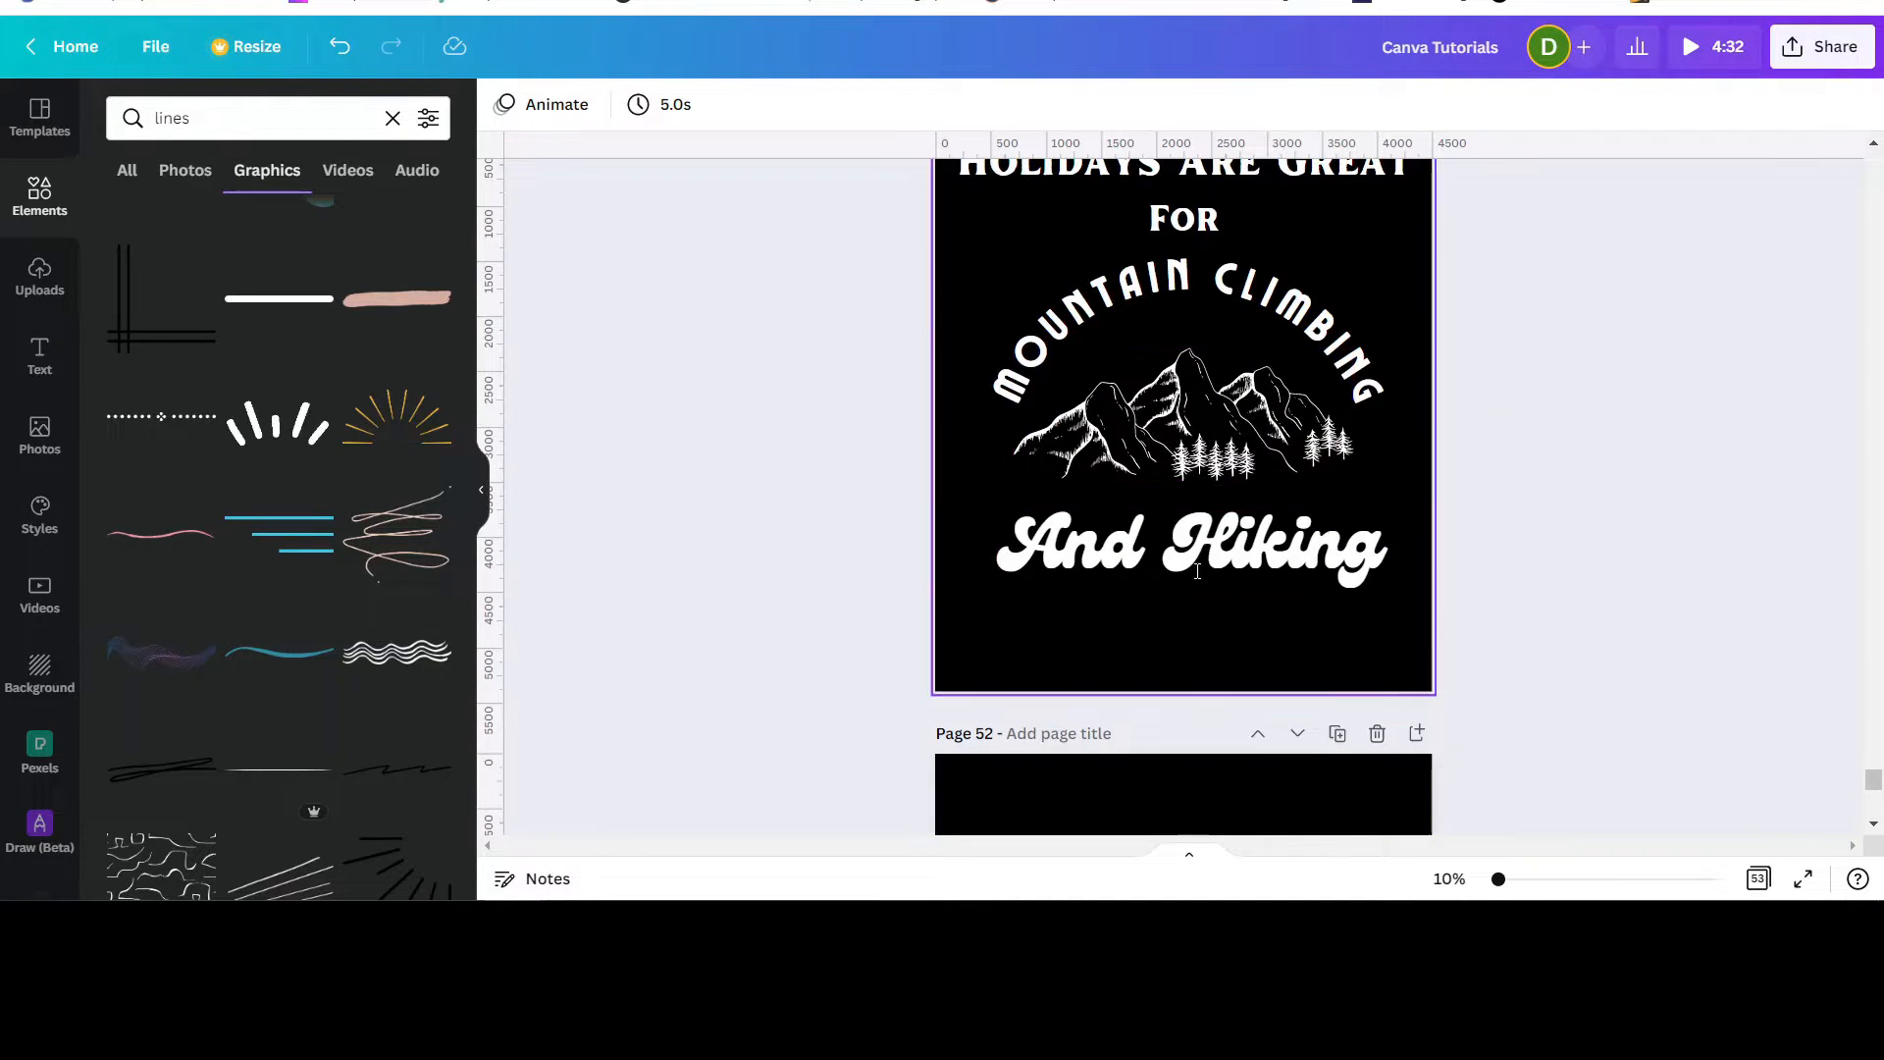
left_click(383, 427)
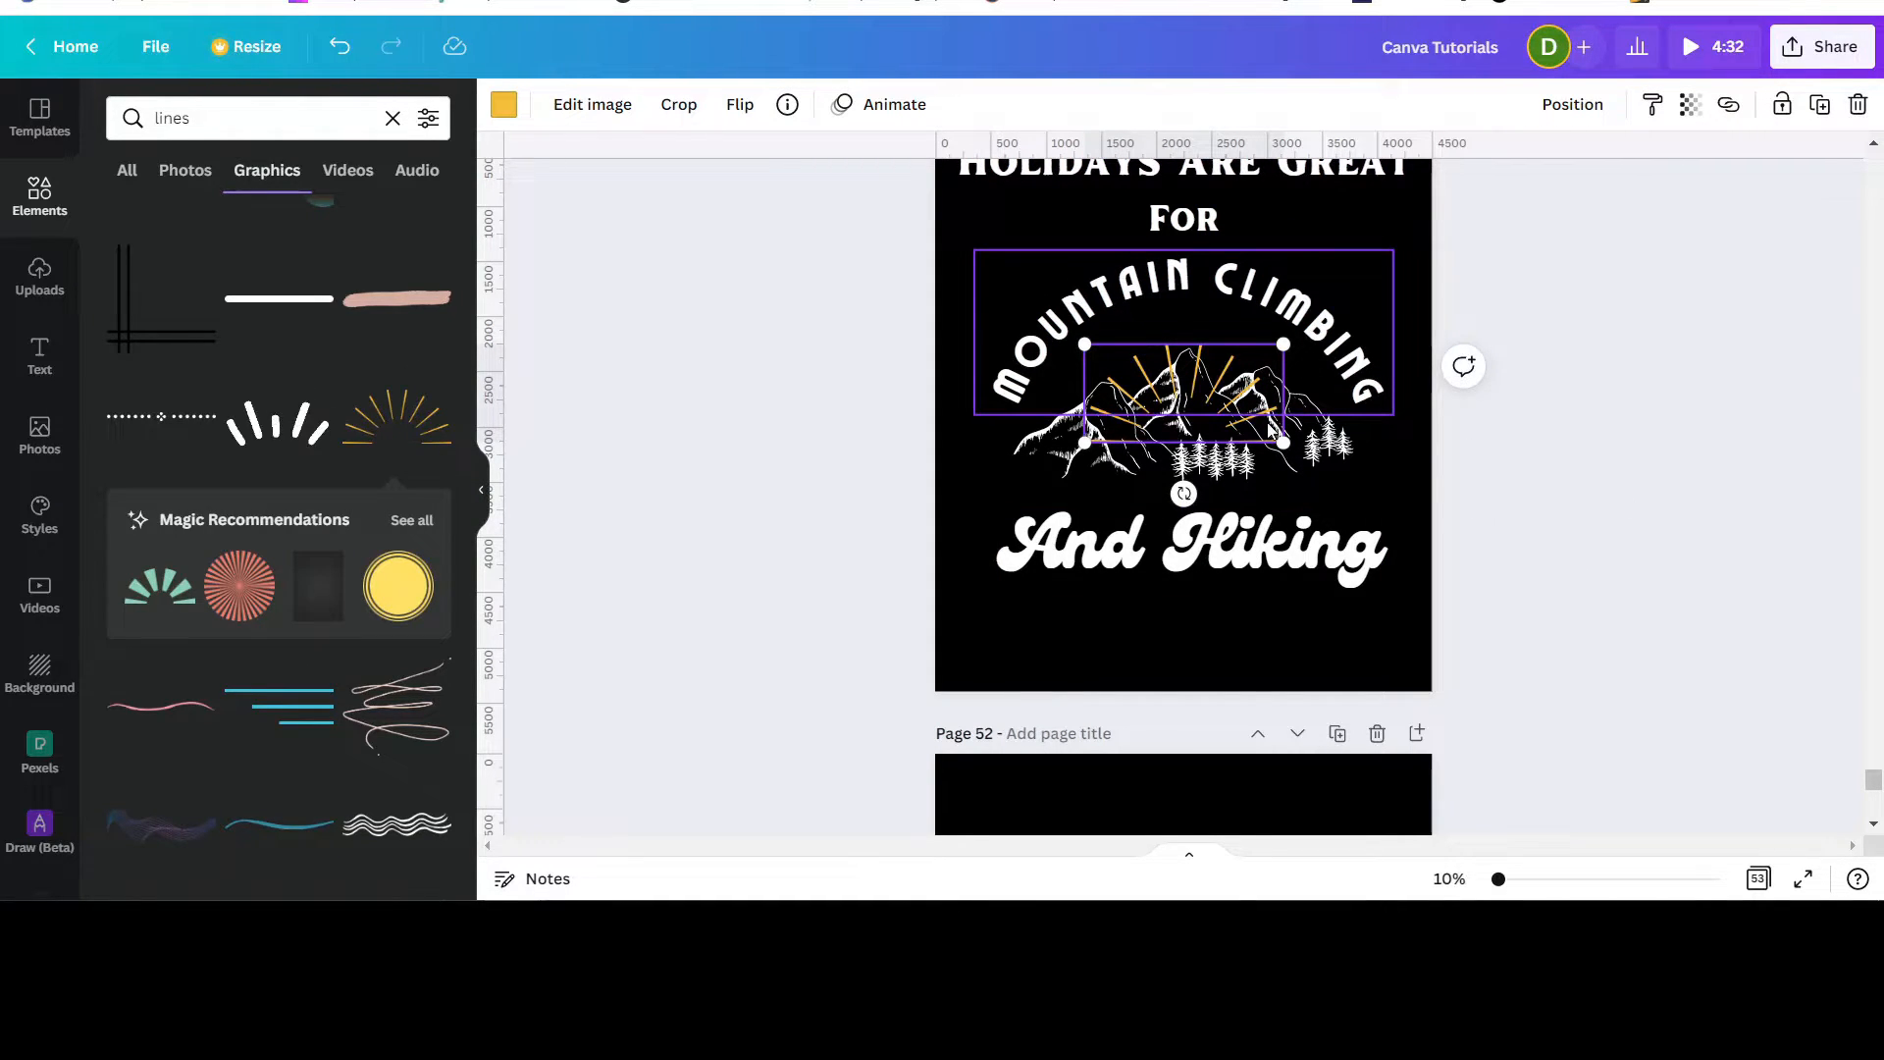
left_click_drag(1269, 428, 1259, 670)
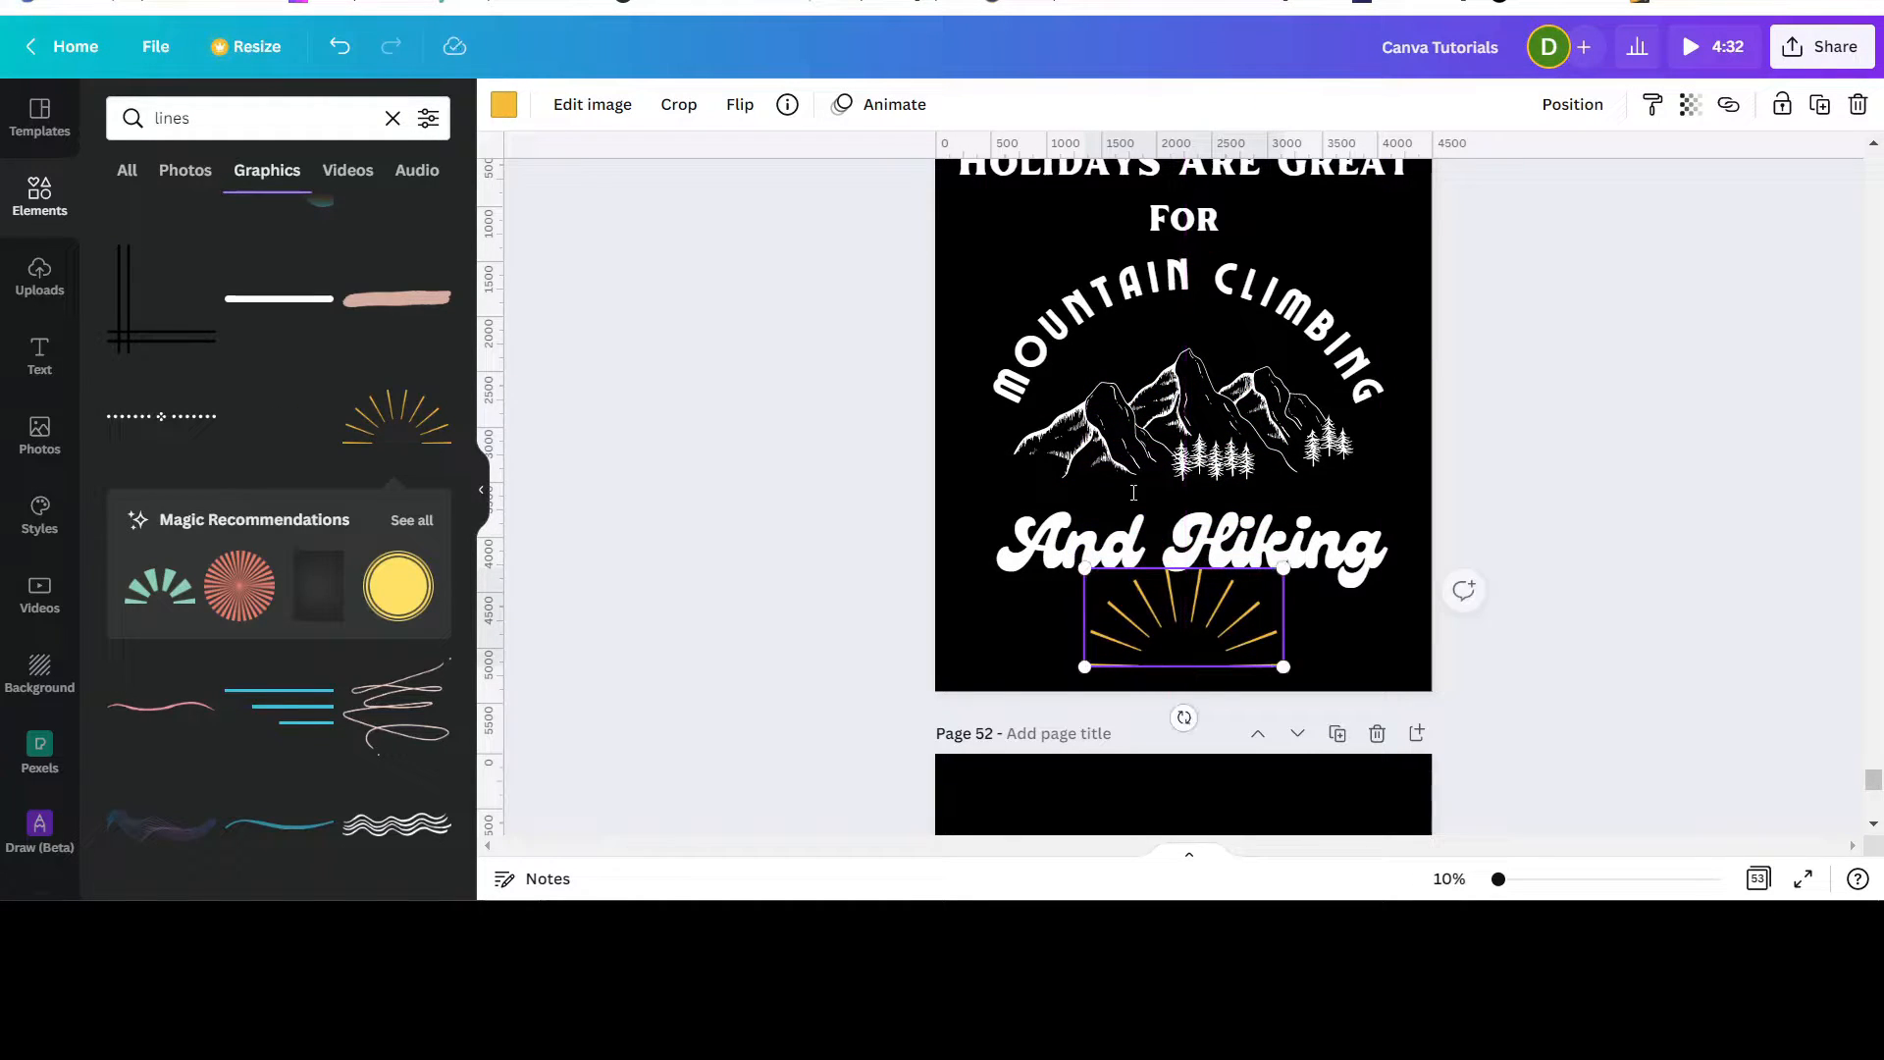
left_click(741, 108)
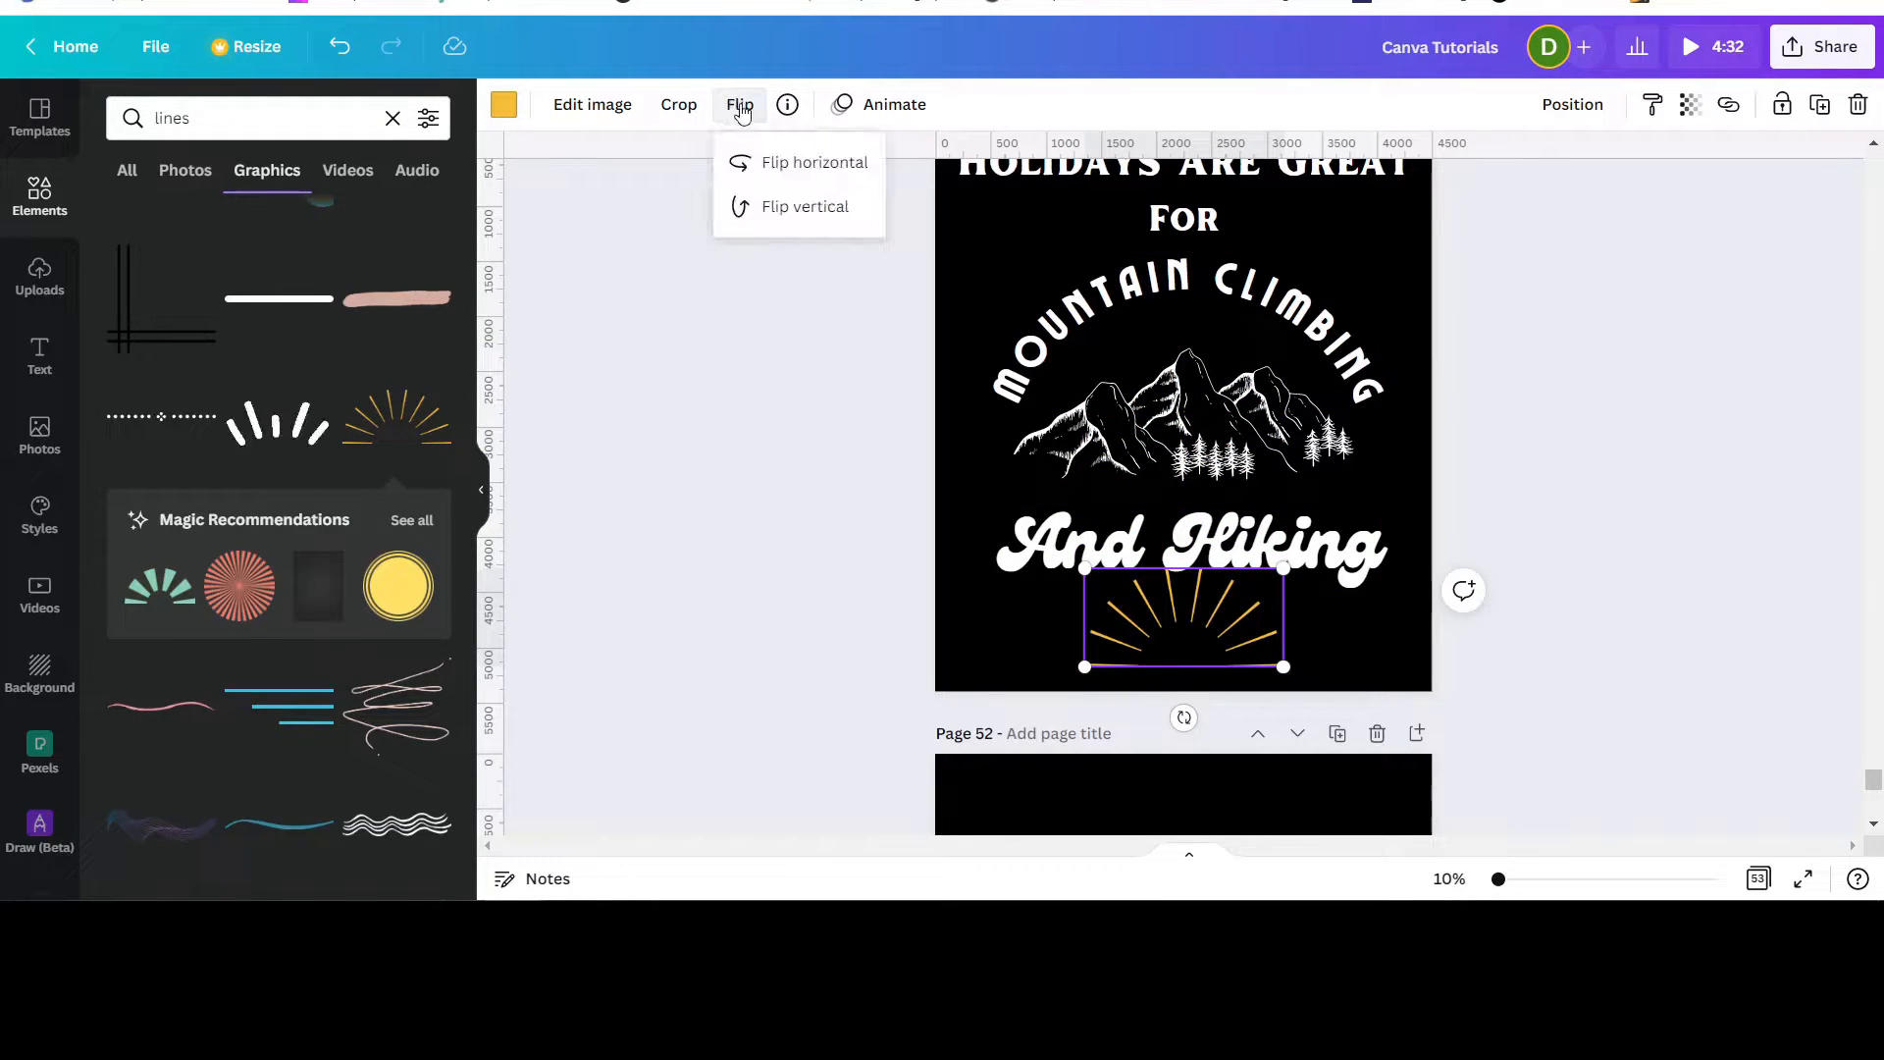
left_click(770, 204)
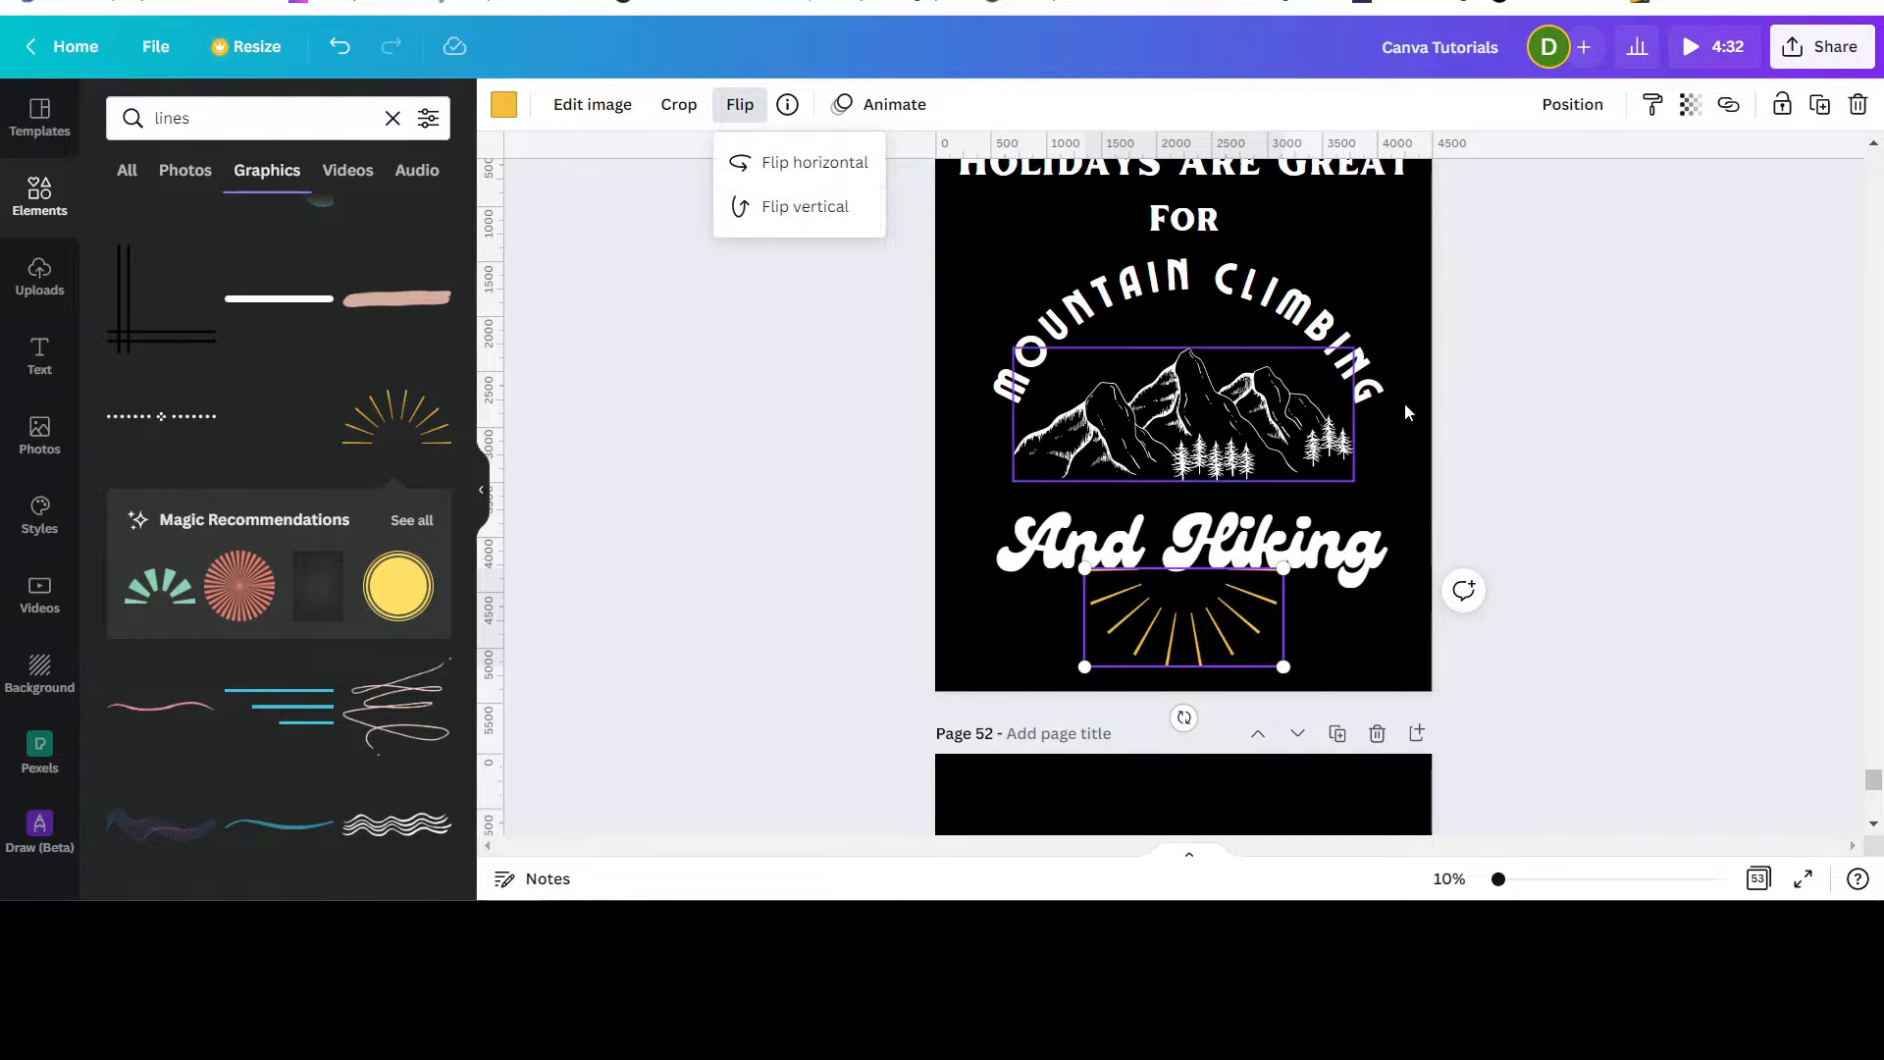
Step: Move "For" up closer to "Holidays Are Great" and raise the centred "Mountain Climbing" arch beneath it
scroll(1580, 370, "up", 1)
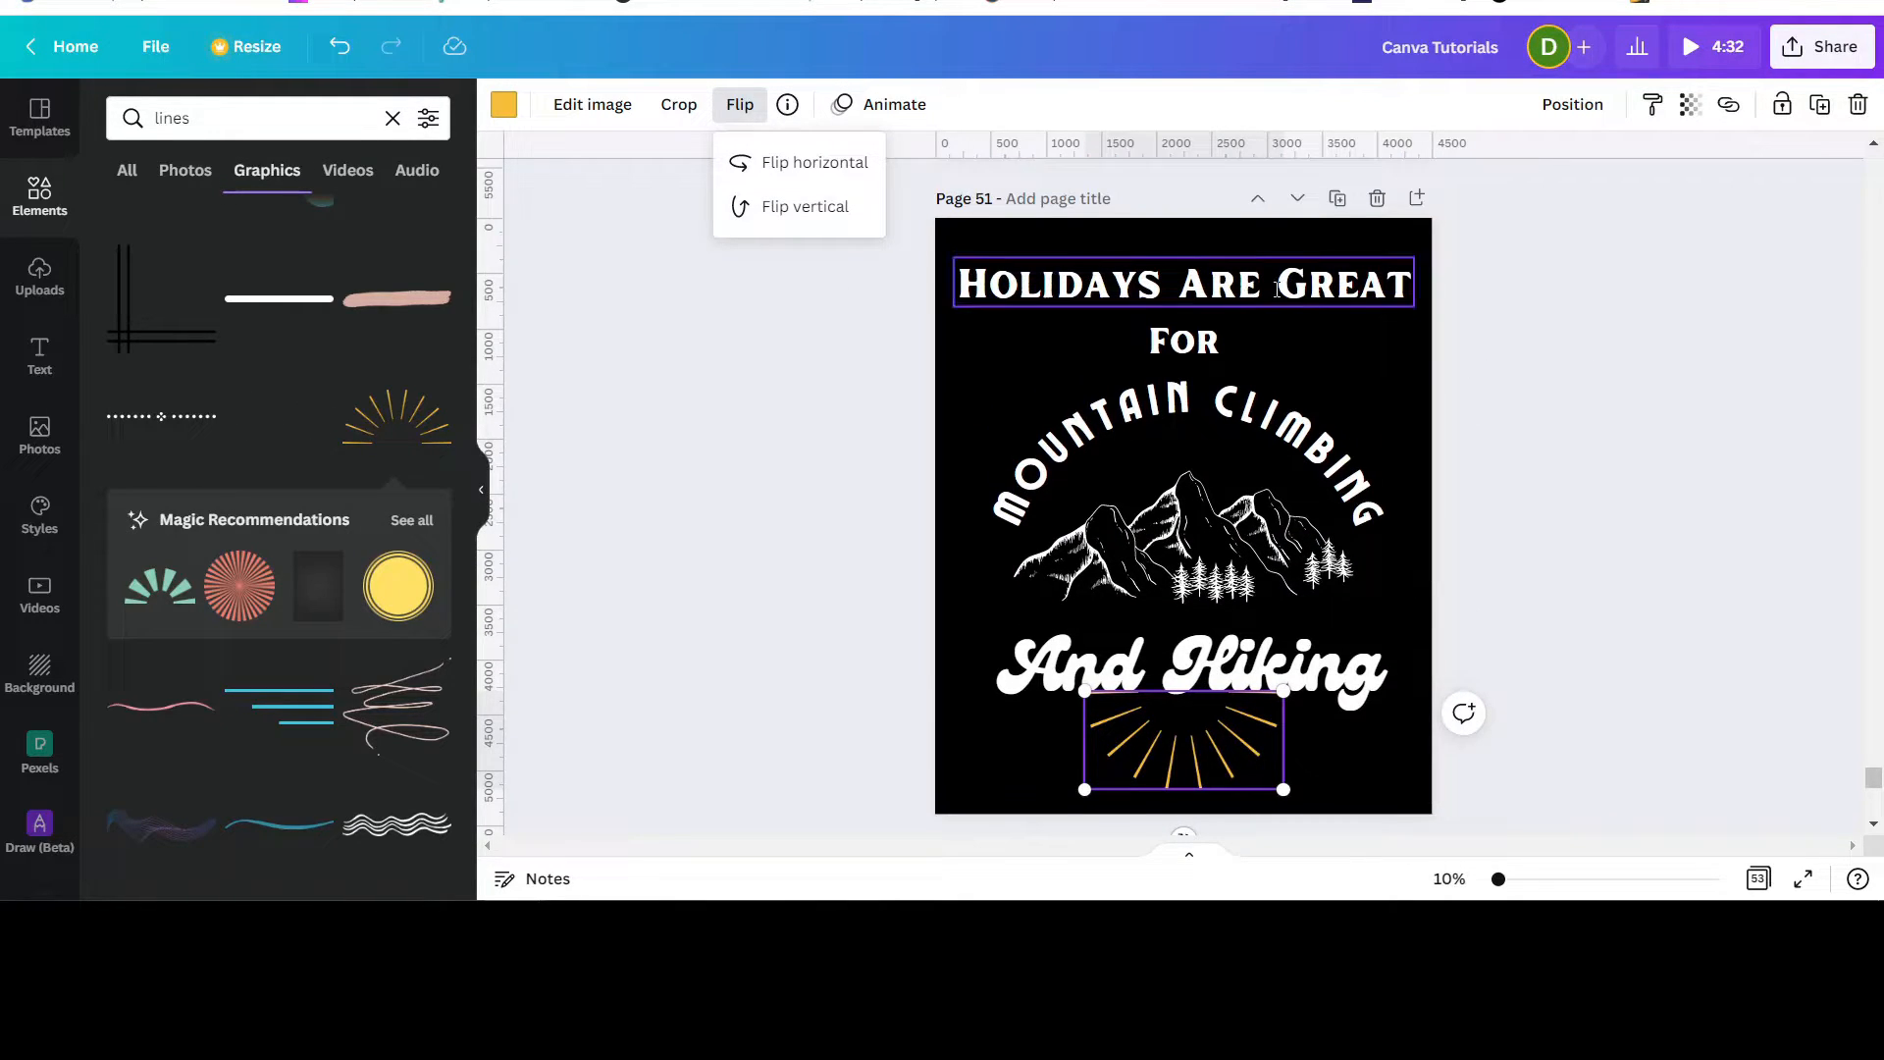
left_click_drag(1190, 342, 1190, 332)
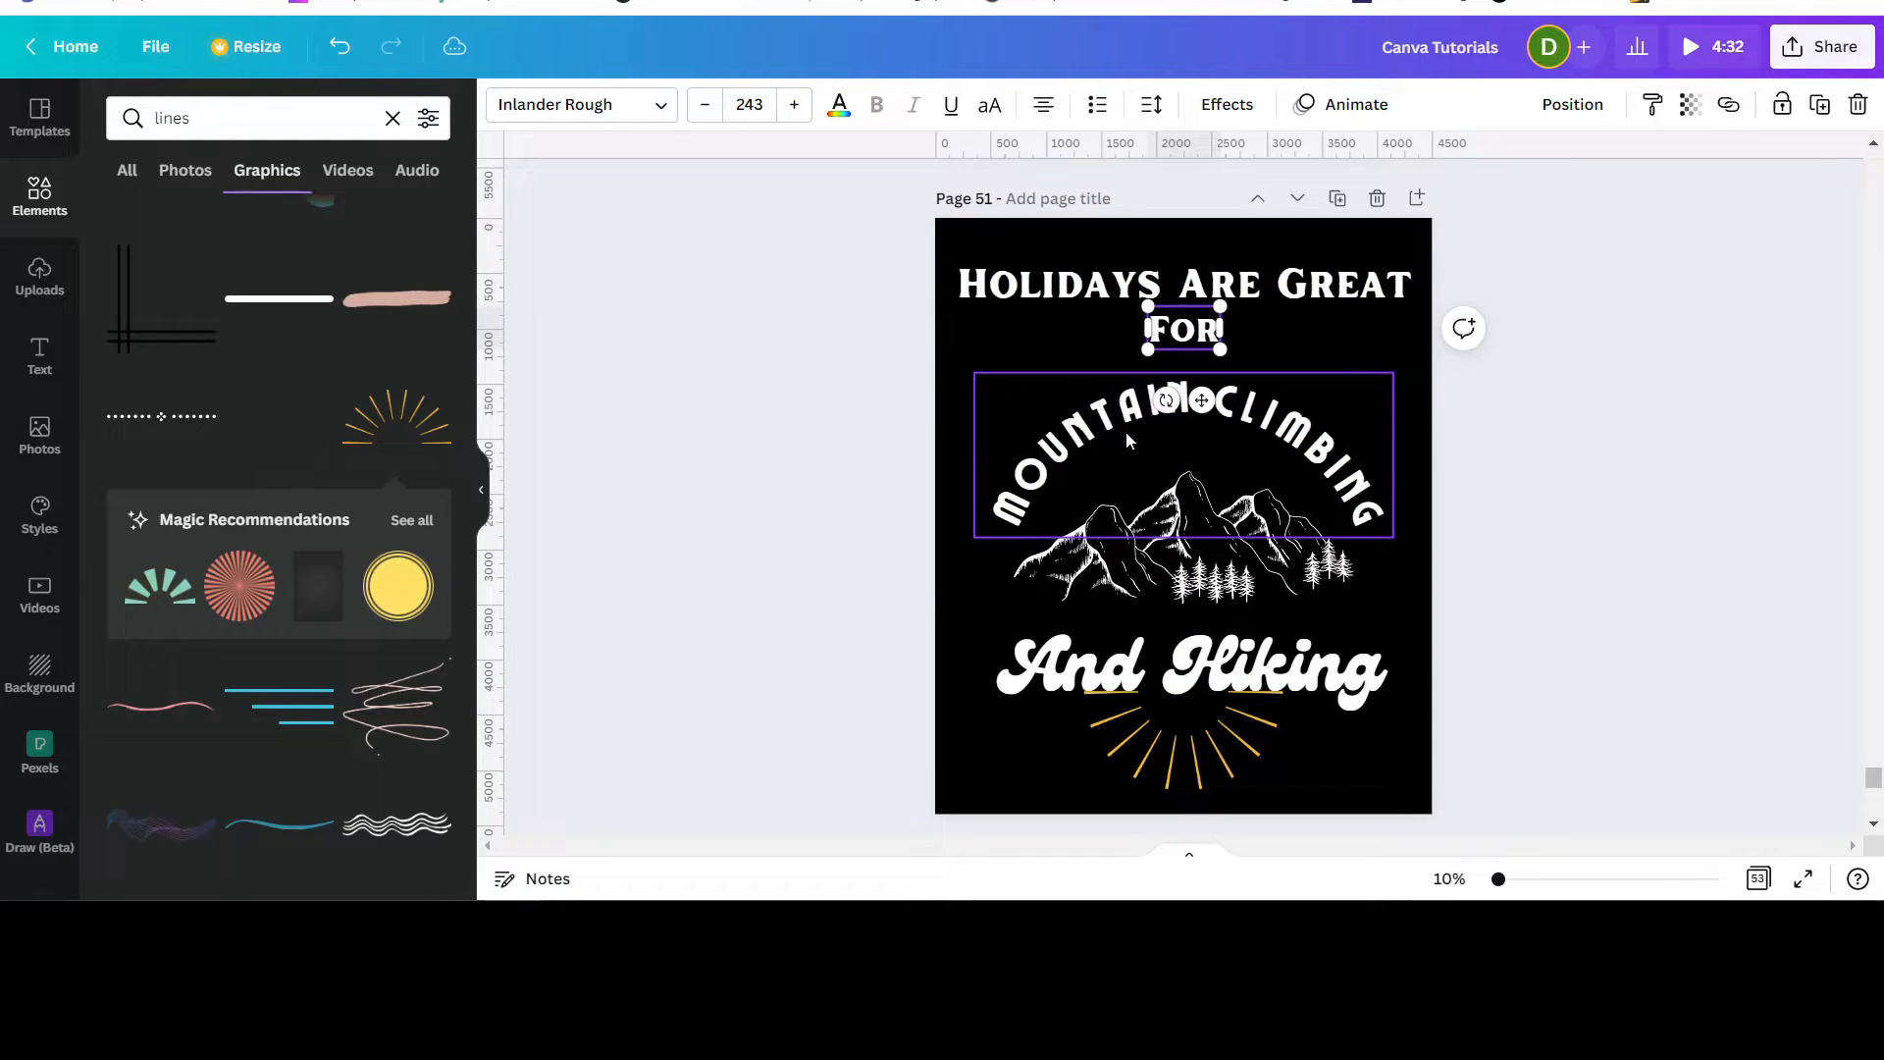
left_click_drag(1144, 422, 1131, 392)
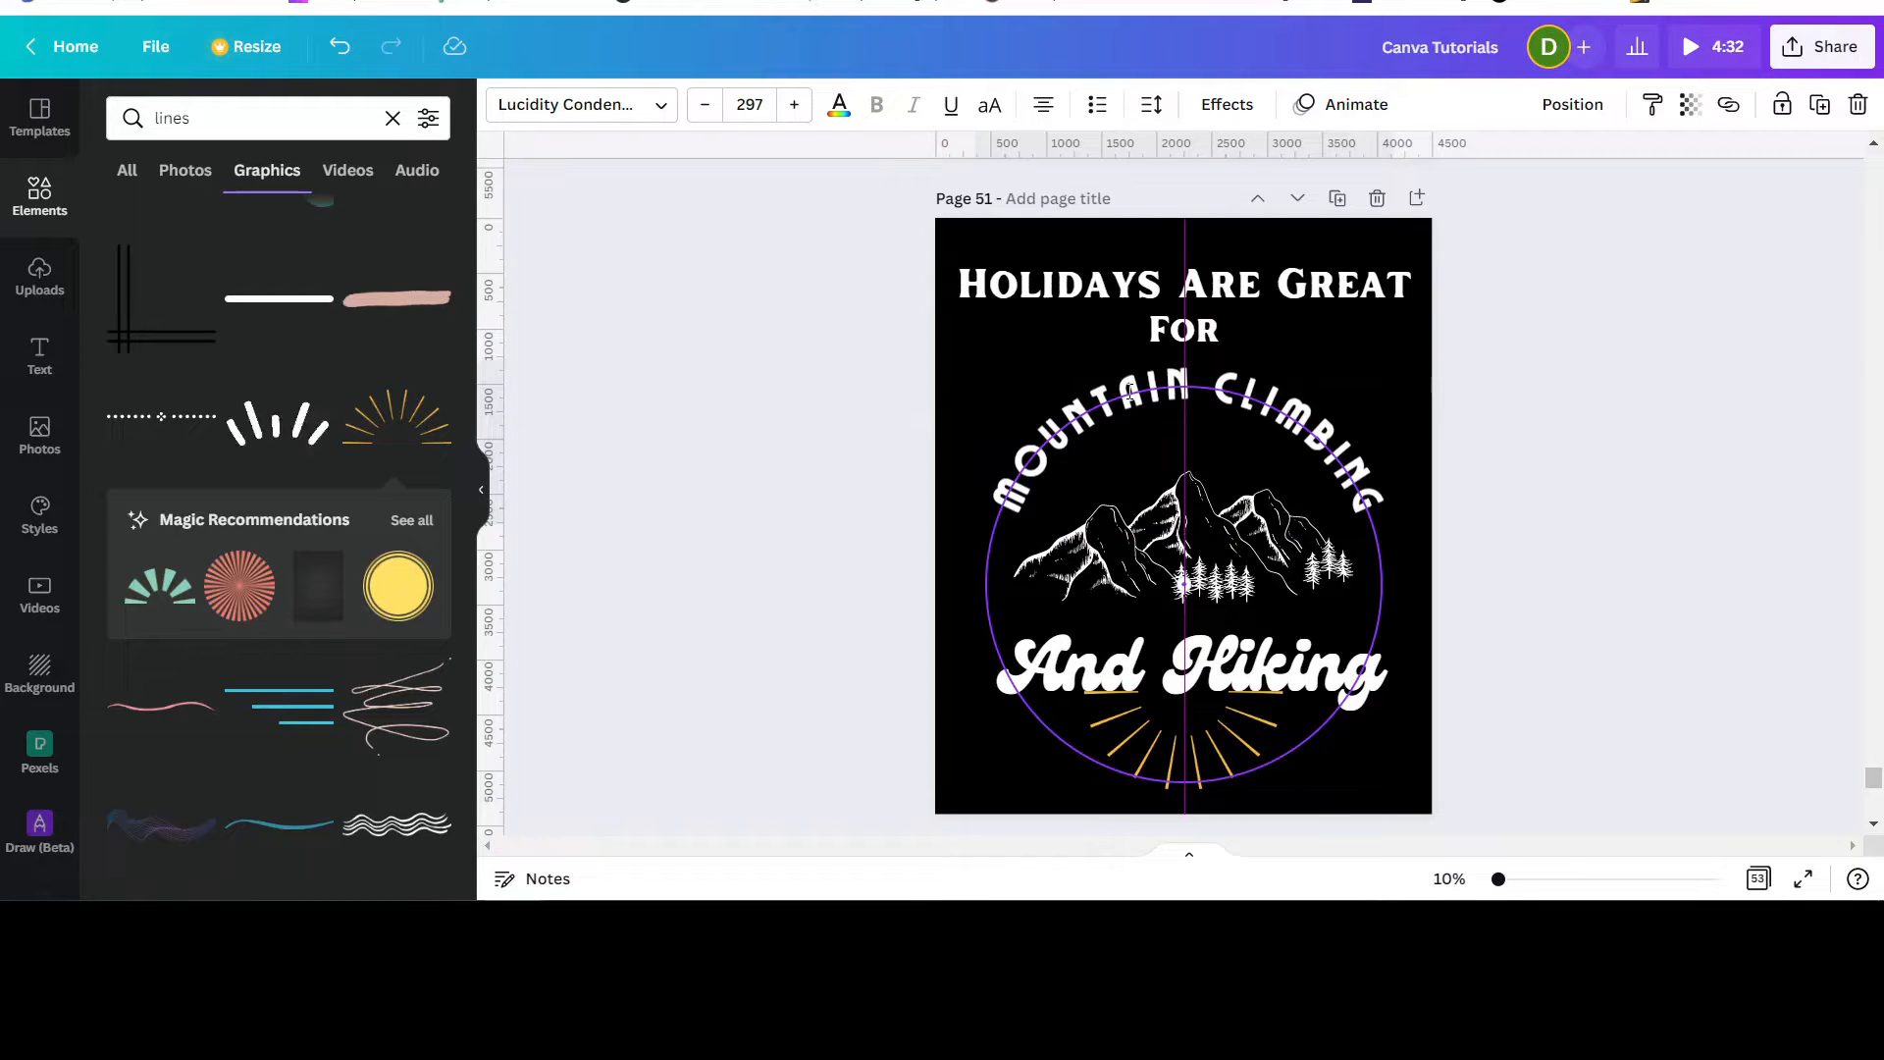
scroll(1548, 435, "down", 5)
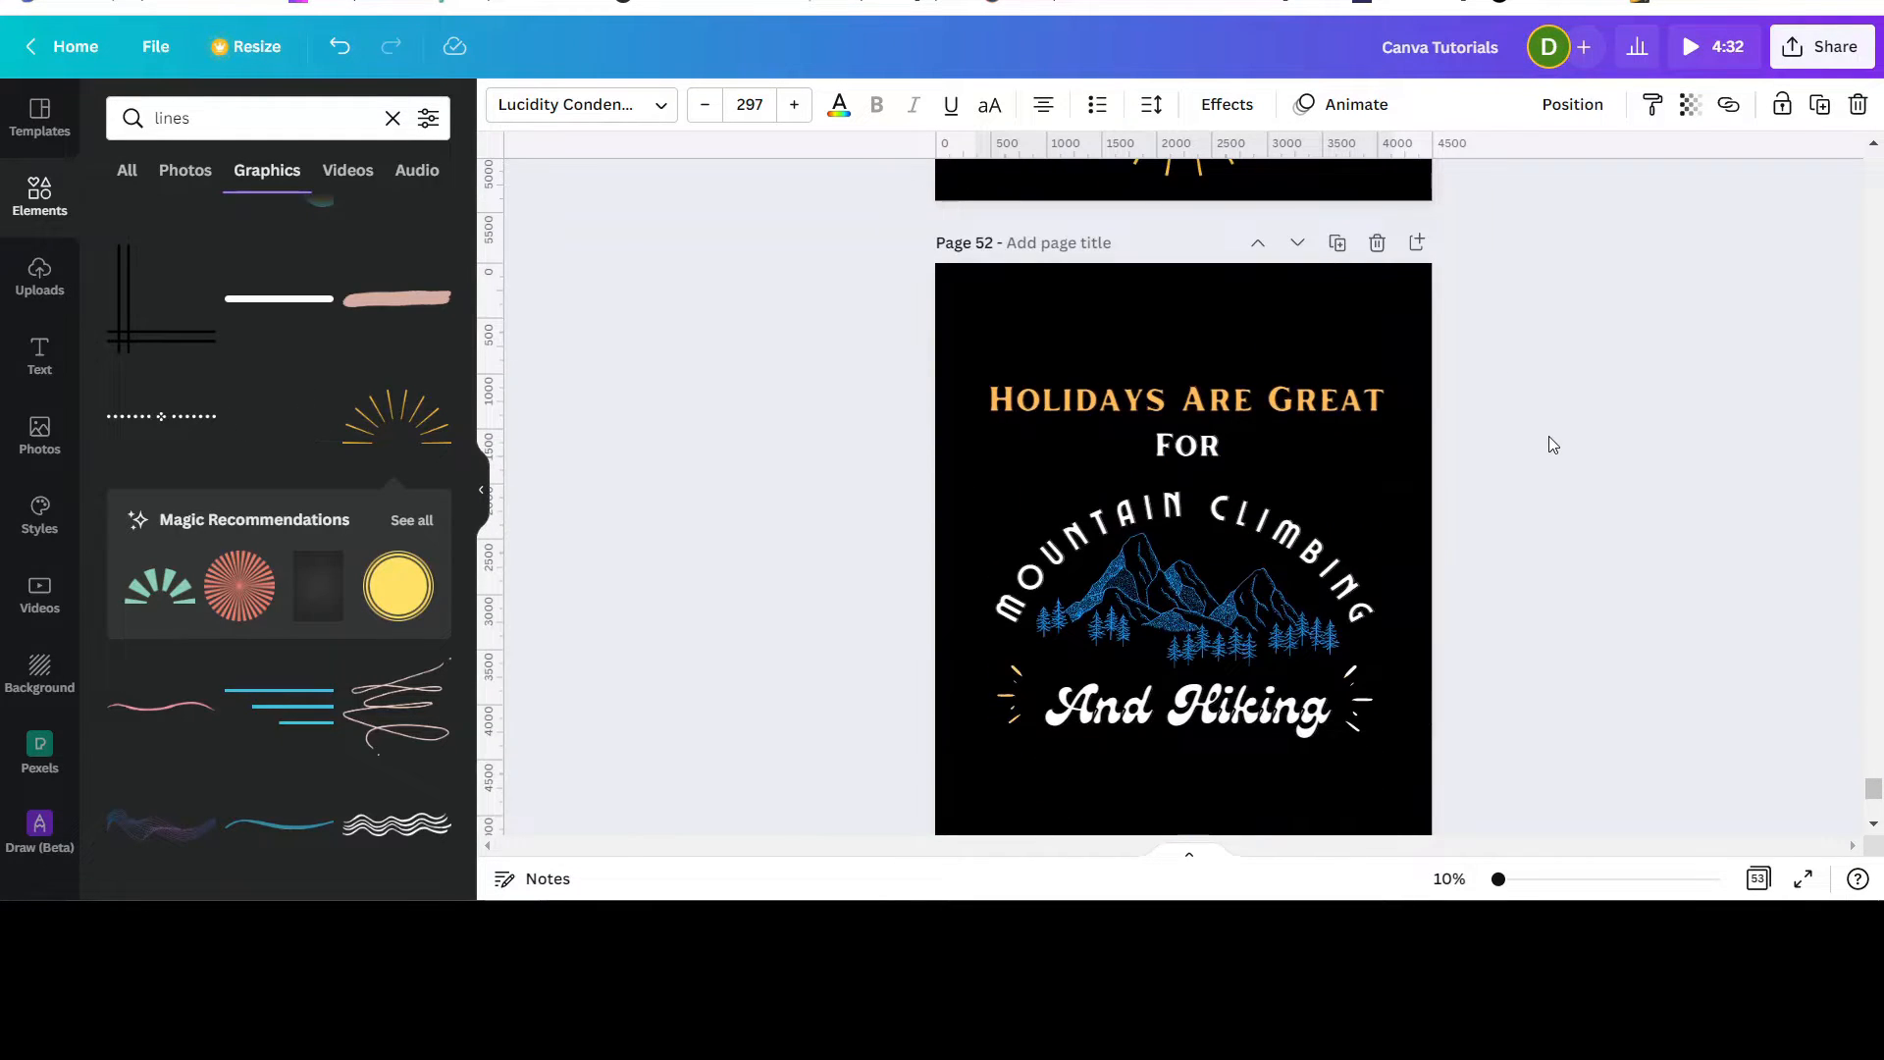
scroll(1548, 436, "up", 5)
scroll(1548, 436, "up", 1)
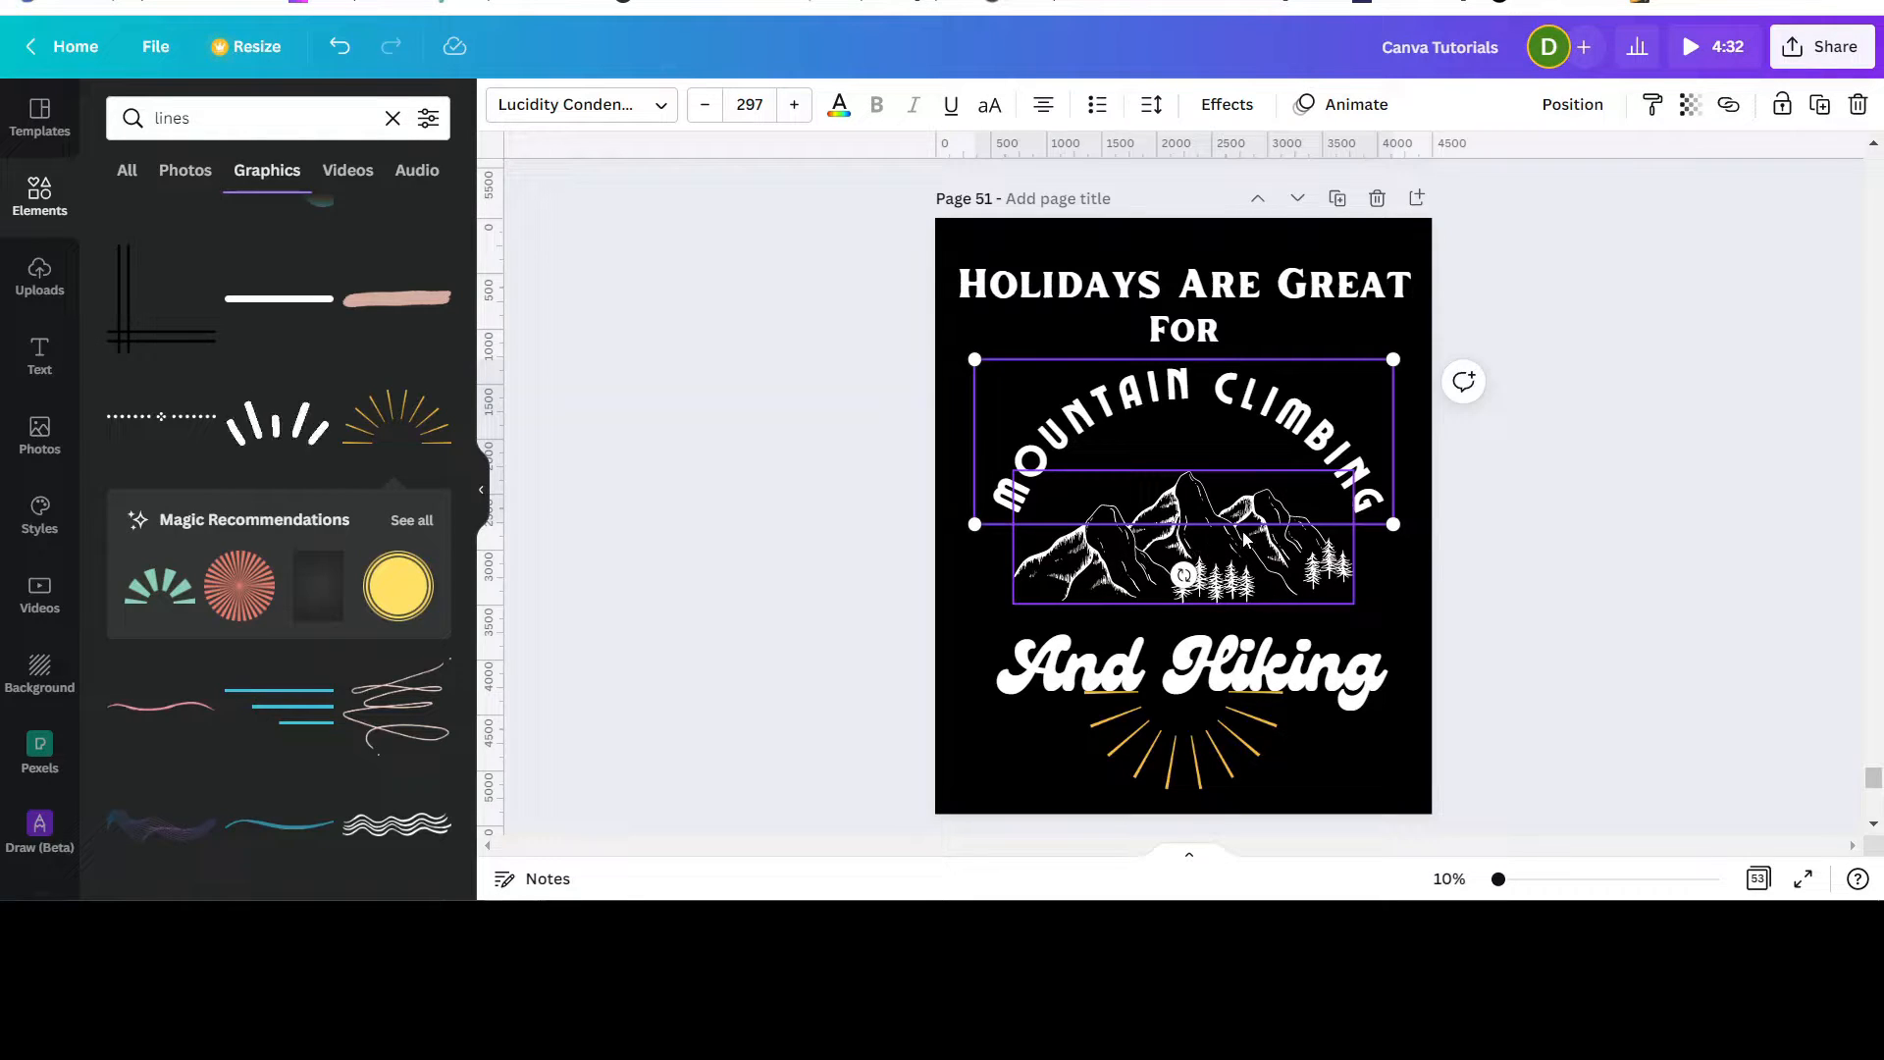
Step: Raise the mountain graphic into the arch and move "And Hiking" and the sunburst up beneath it
left_click_drag(1266, 549, 1264, 542)
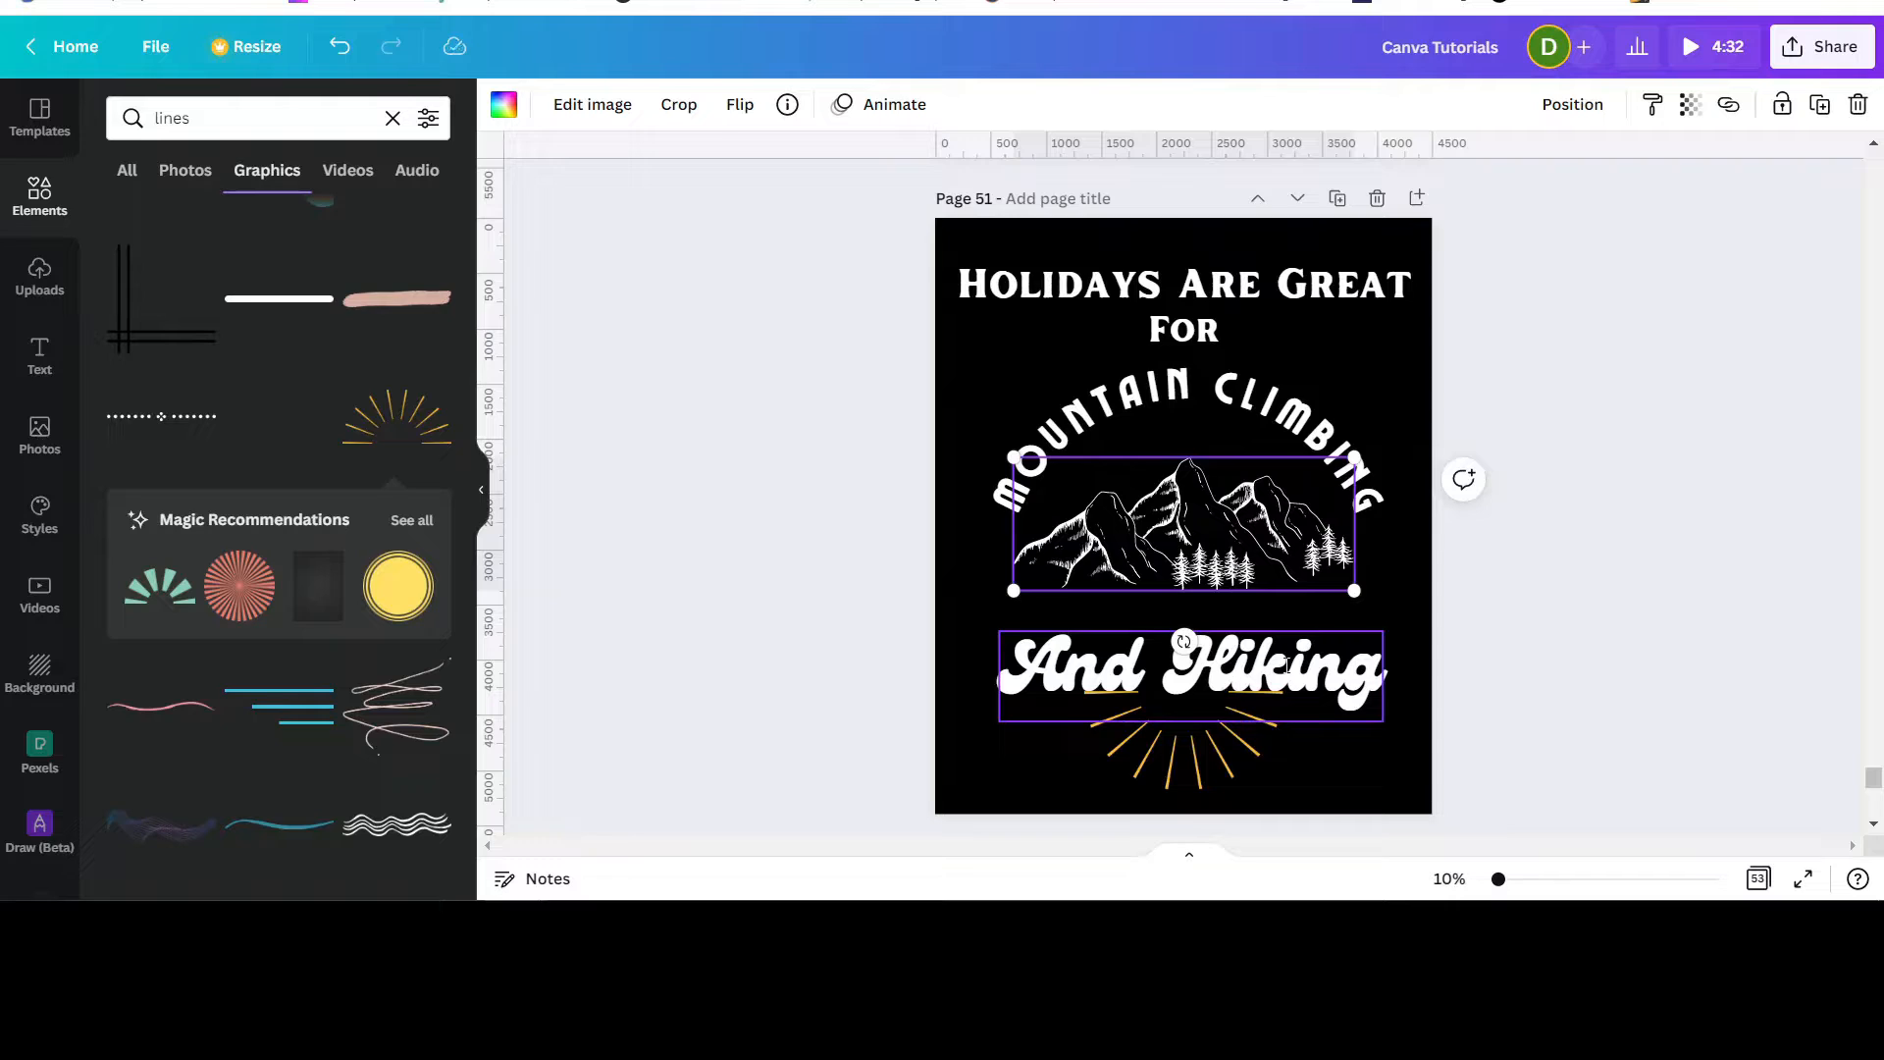
left_click_drag(1287, 665, 1205, 621)
scroll(1266, 638, "down", 2)
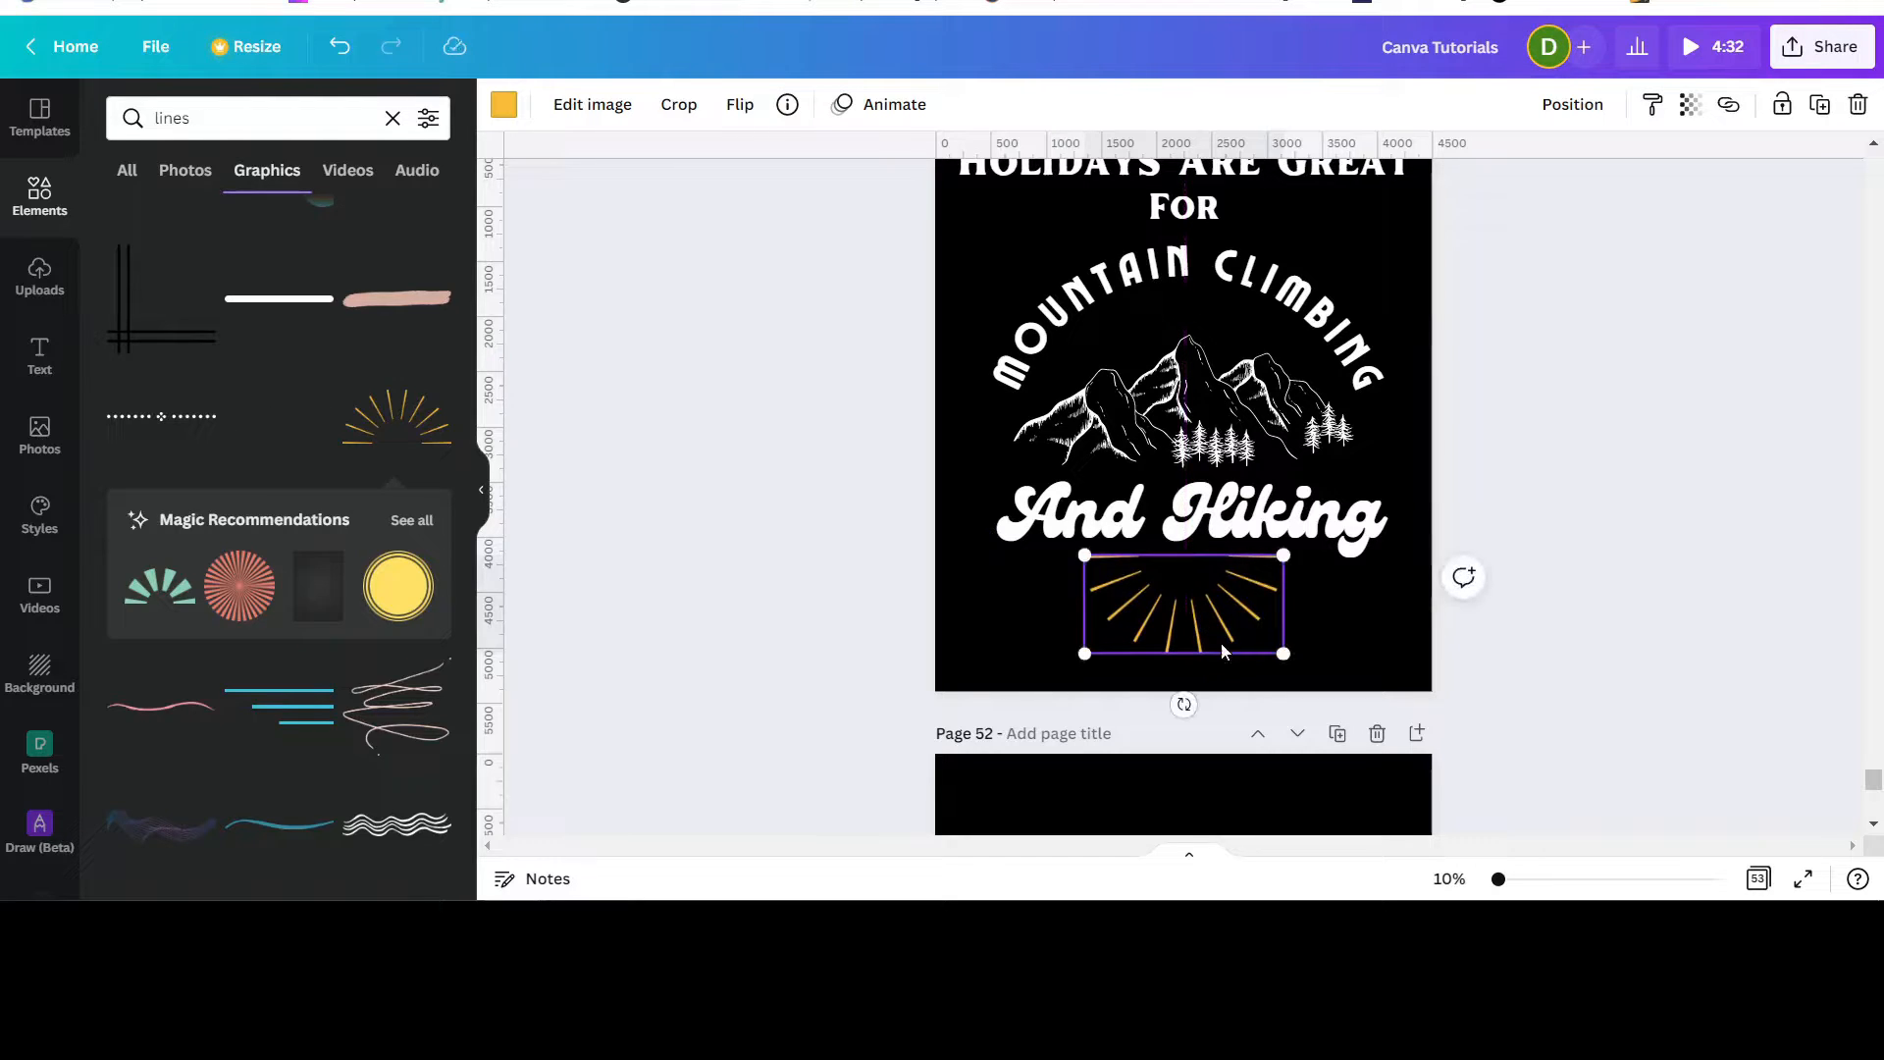
Step: Group all the text and graphics on page 51 and move the group slightly up, centred horizontally on the page
left_click(1866, 144)
left_click(1867, 144)
left_click(1866, 144)
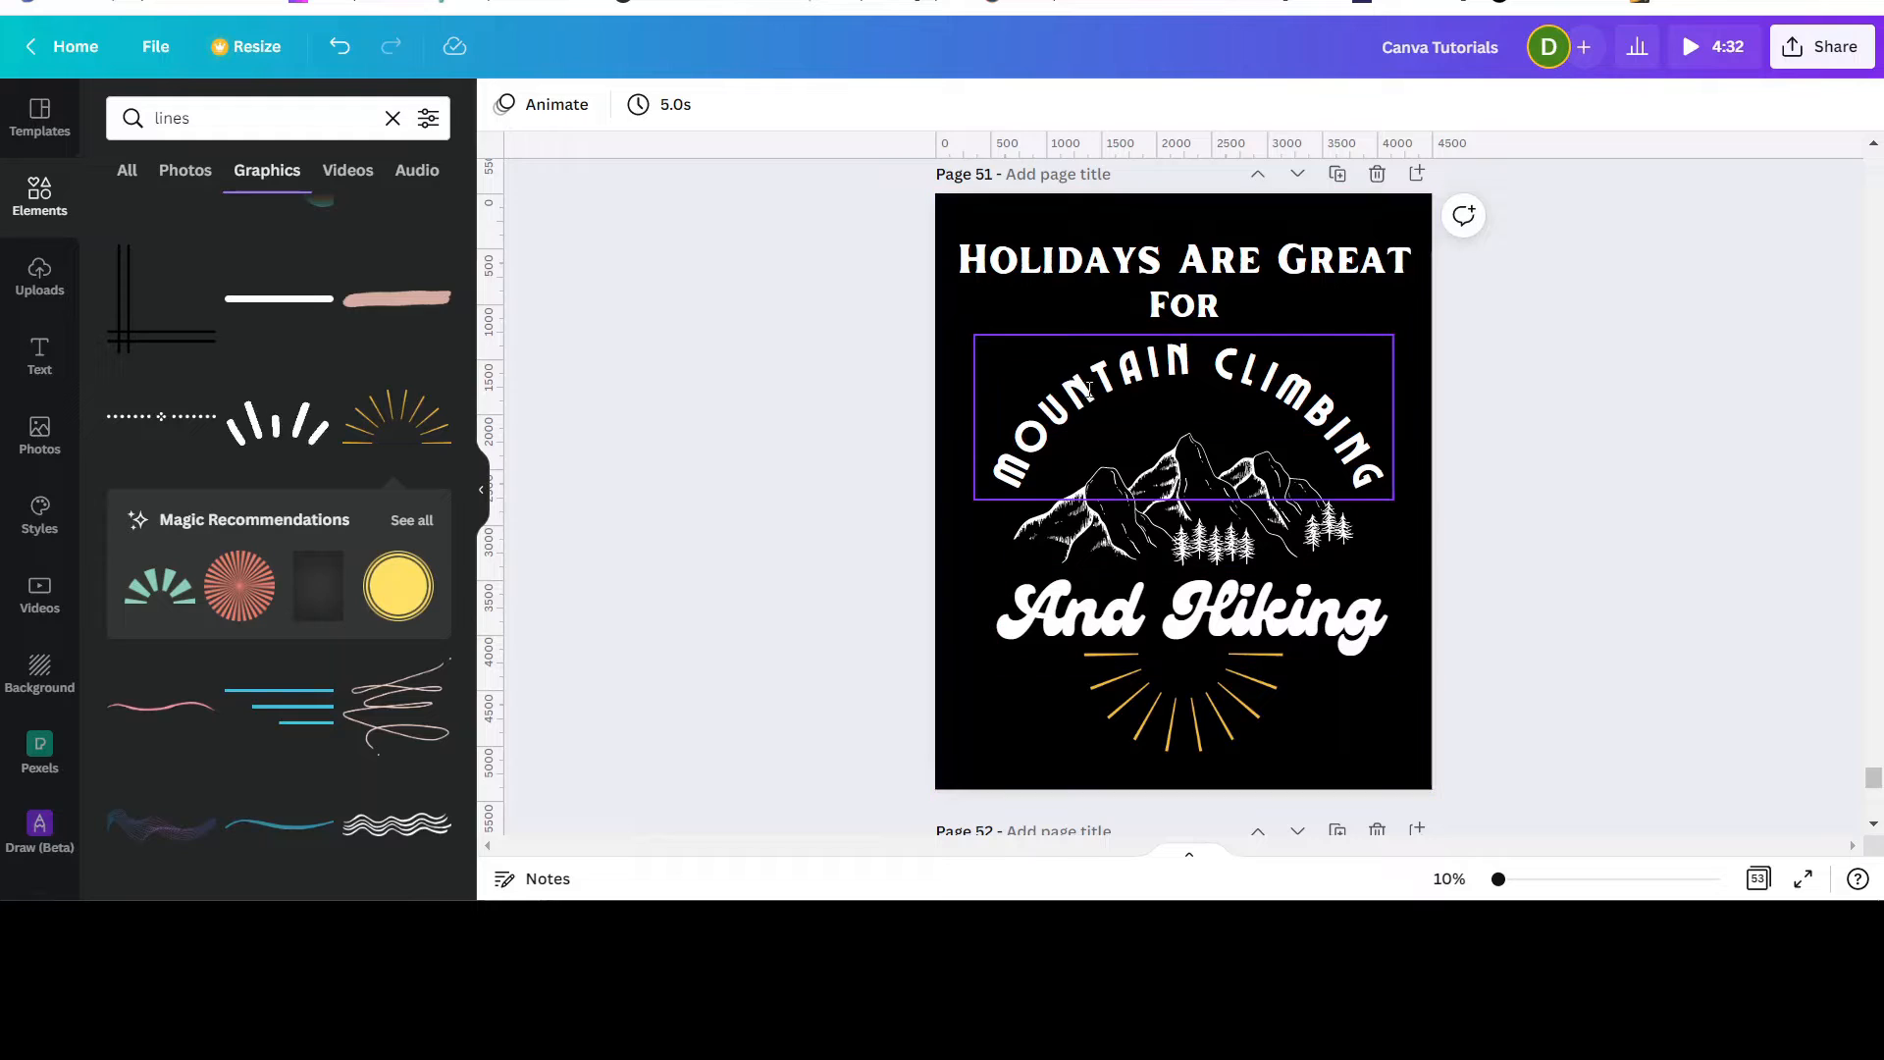
left_click_drag(892, 242, 1421, 744)
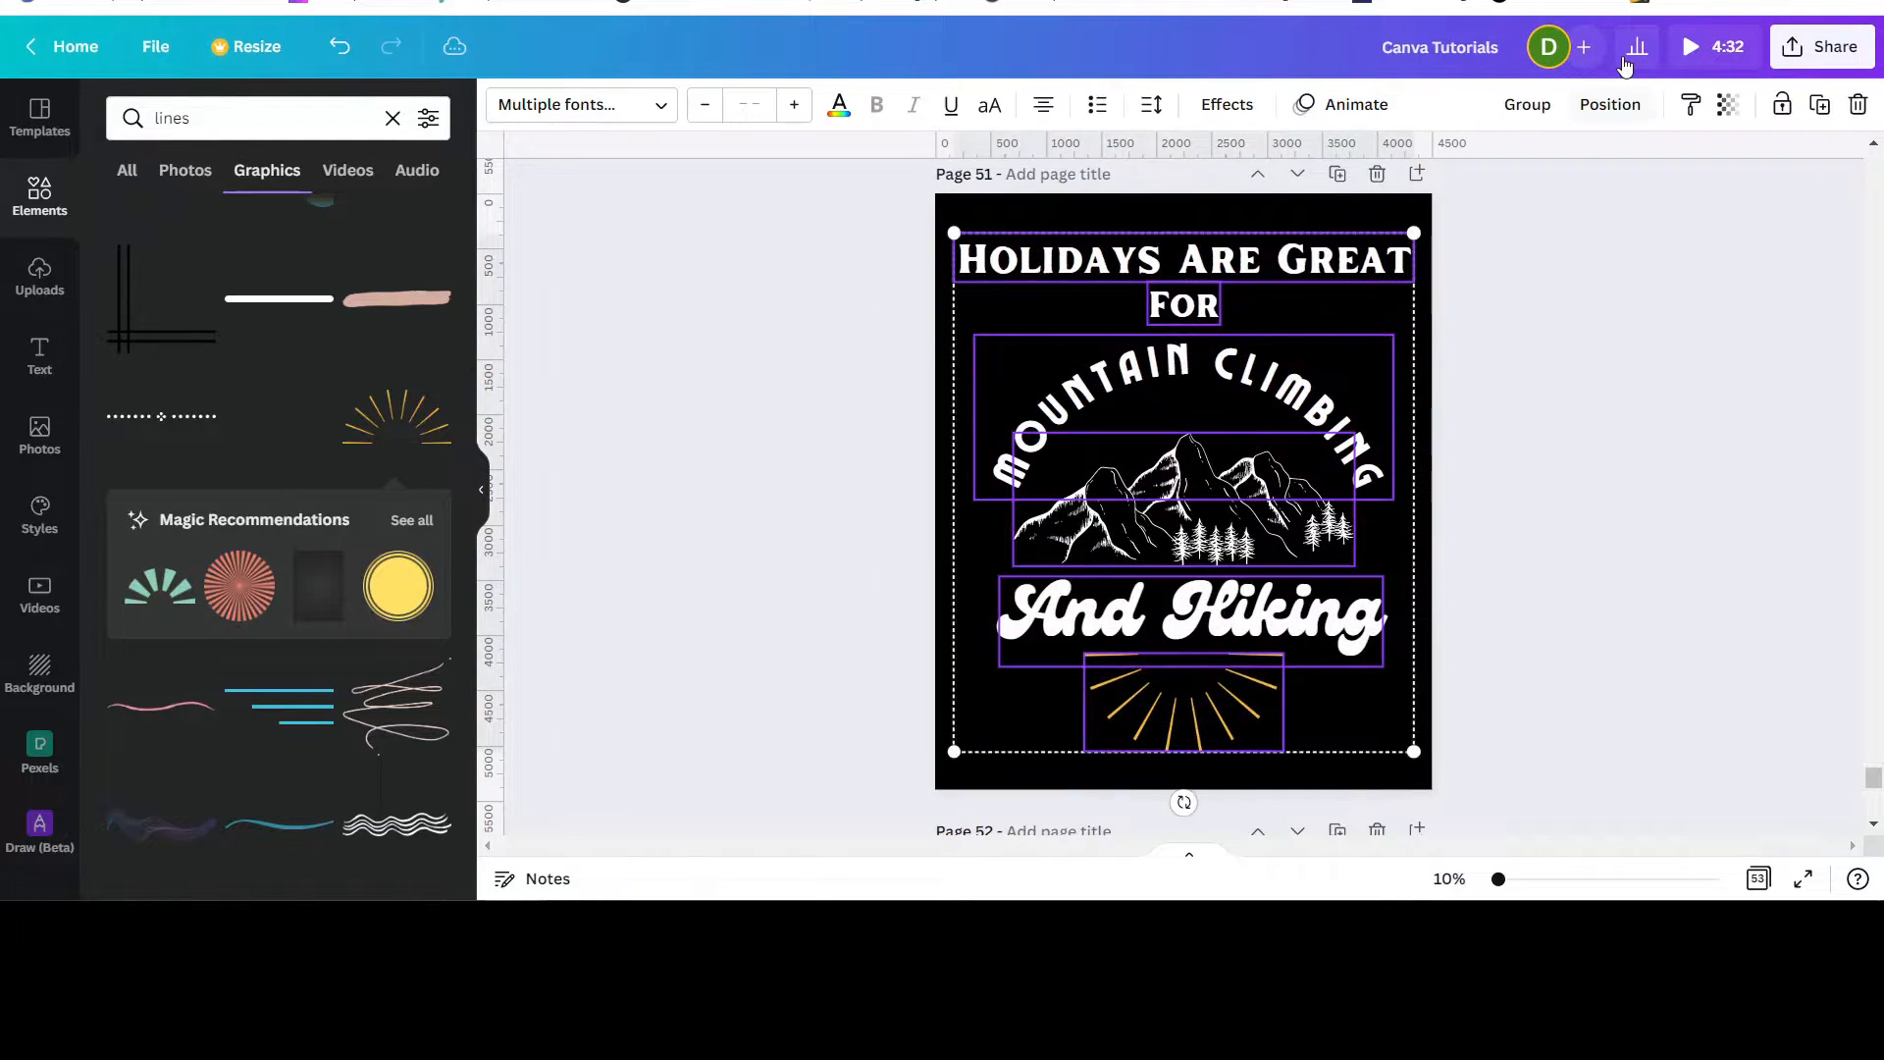
left_click(1533, 106)
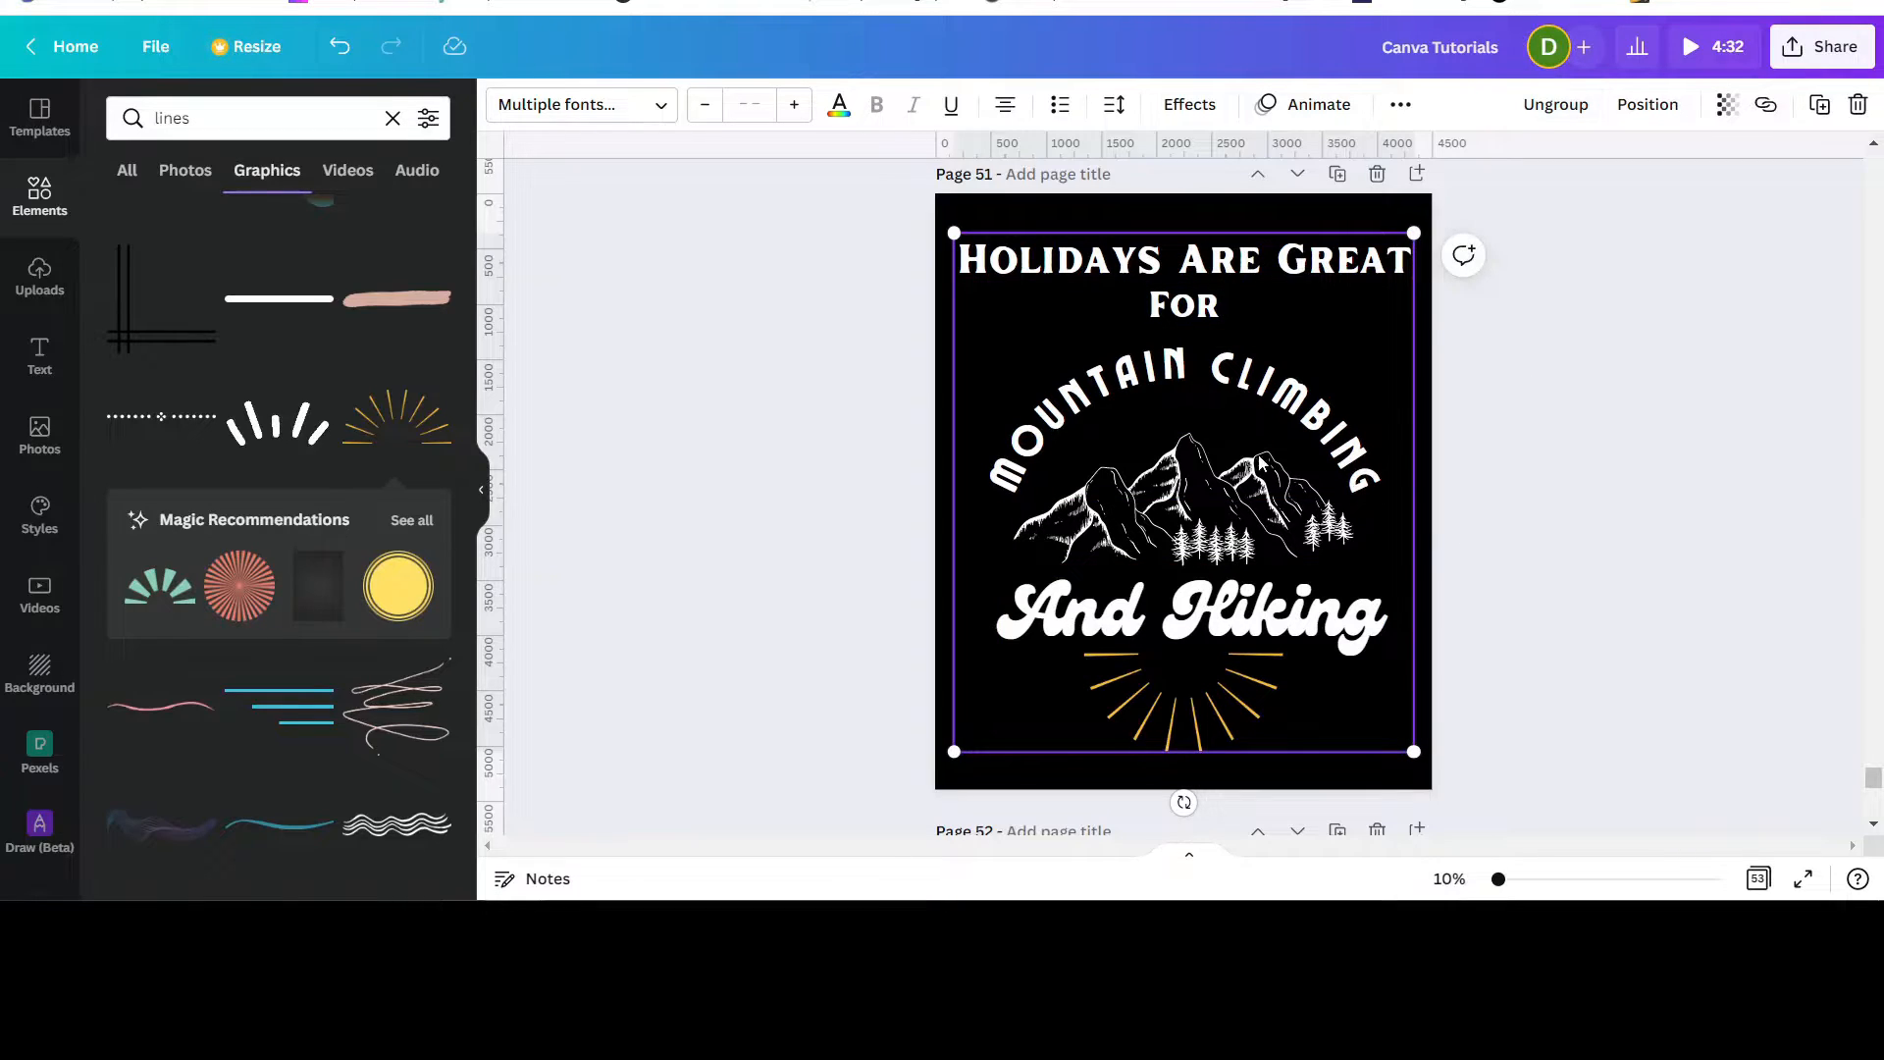
left_click_drag(1197, 500, 1194, 489)
left_click_drag(1193, 489, 1190, 490)
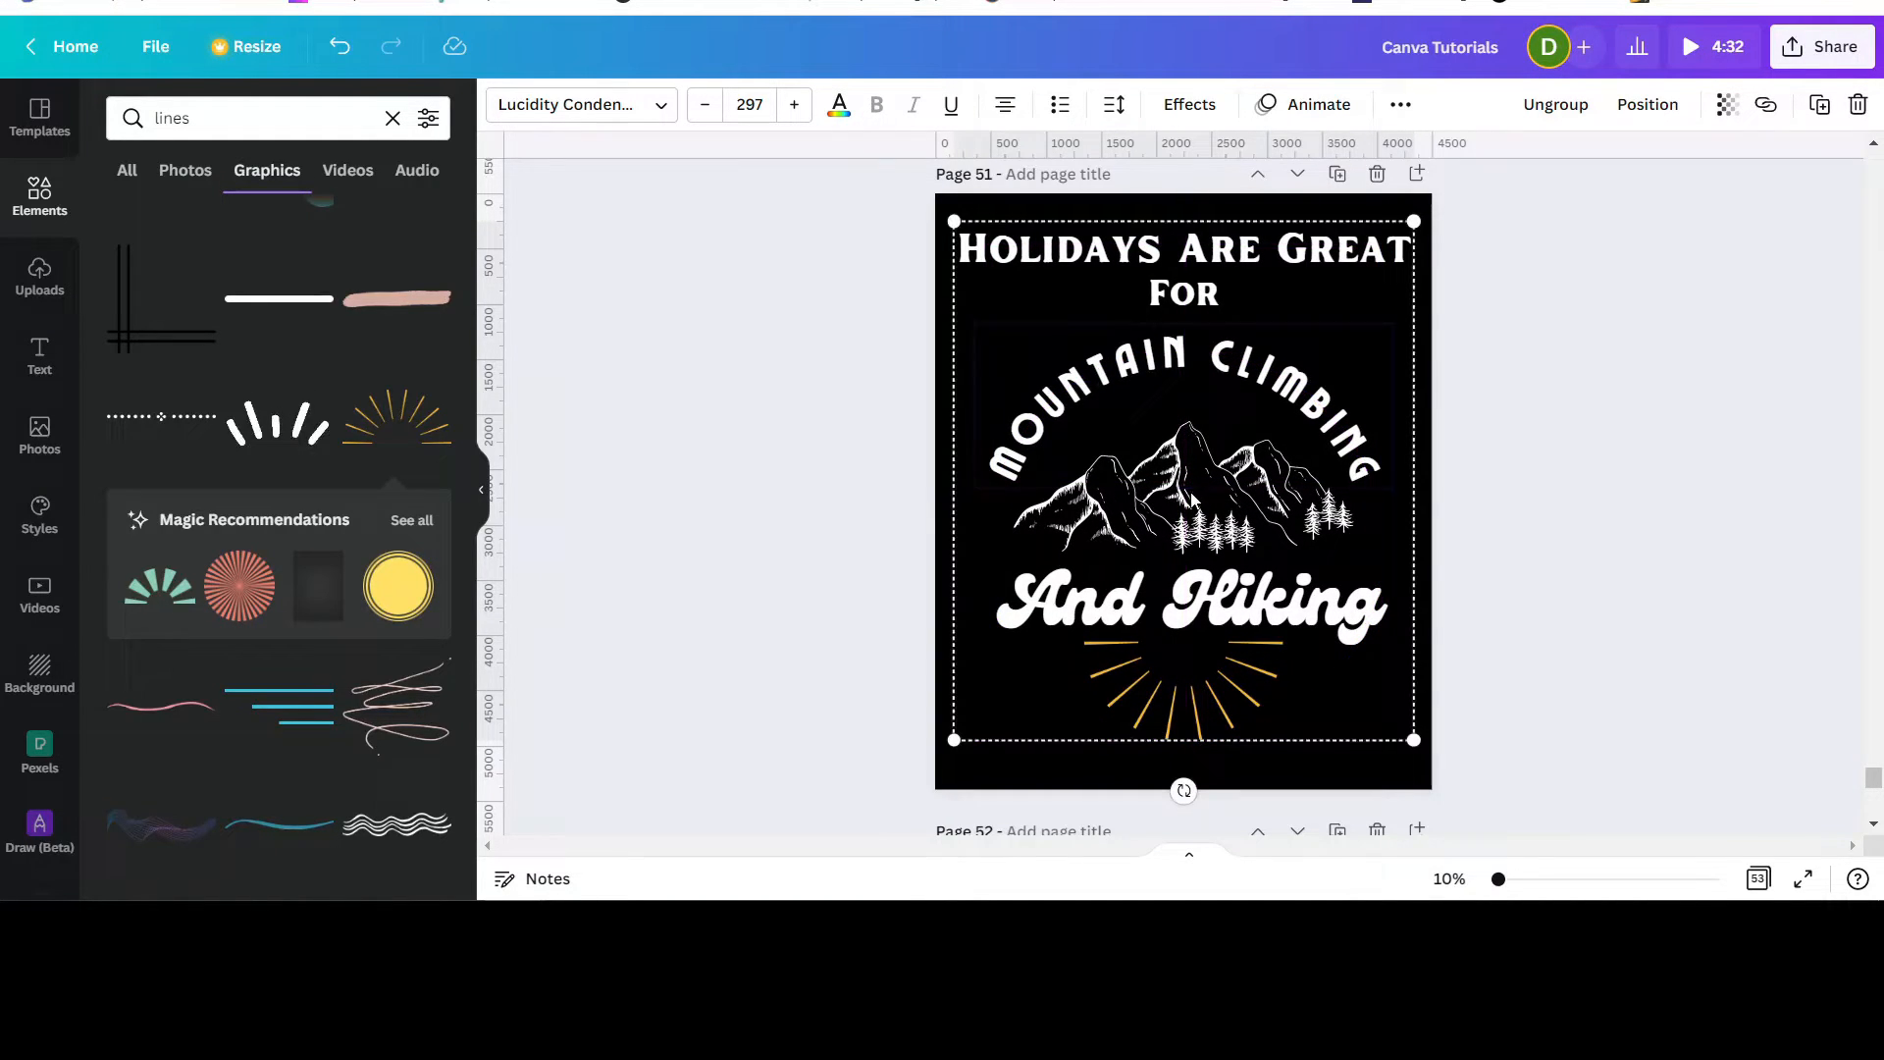
left_click(1549, 458)
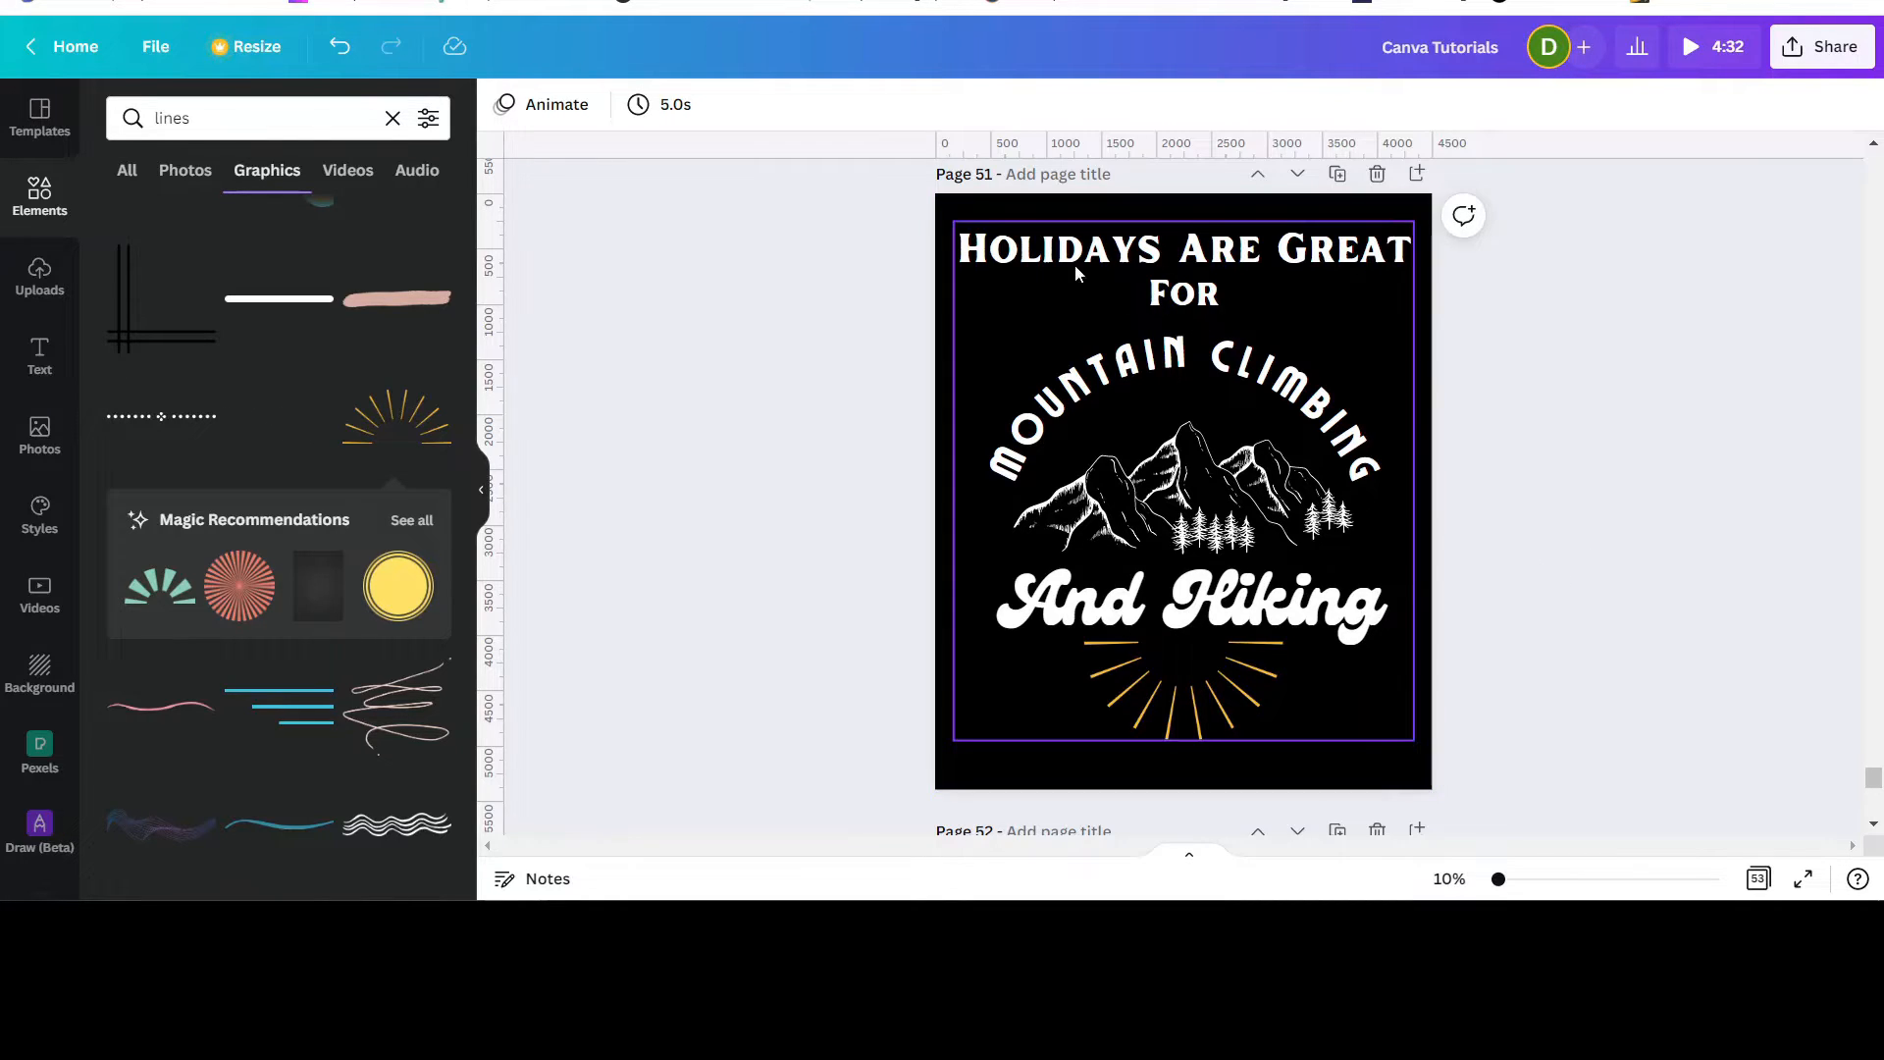
left_click(965, 204)
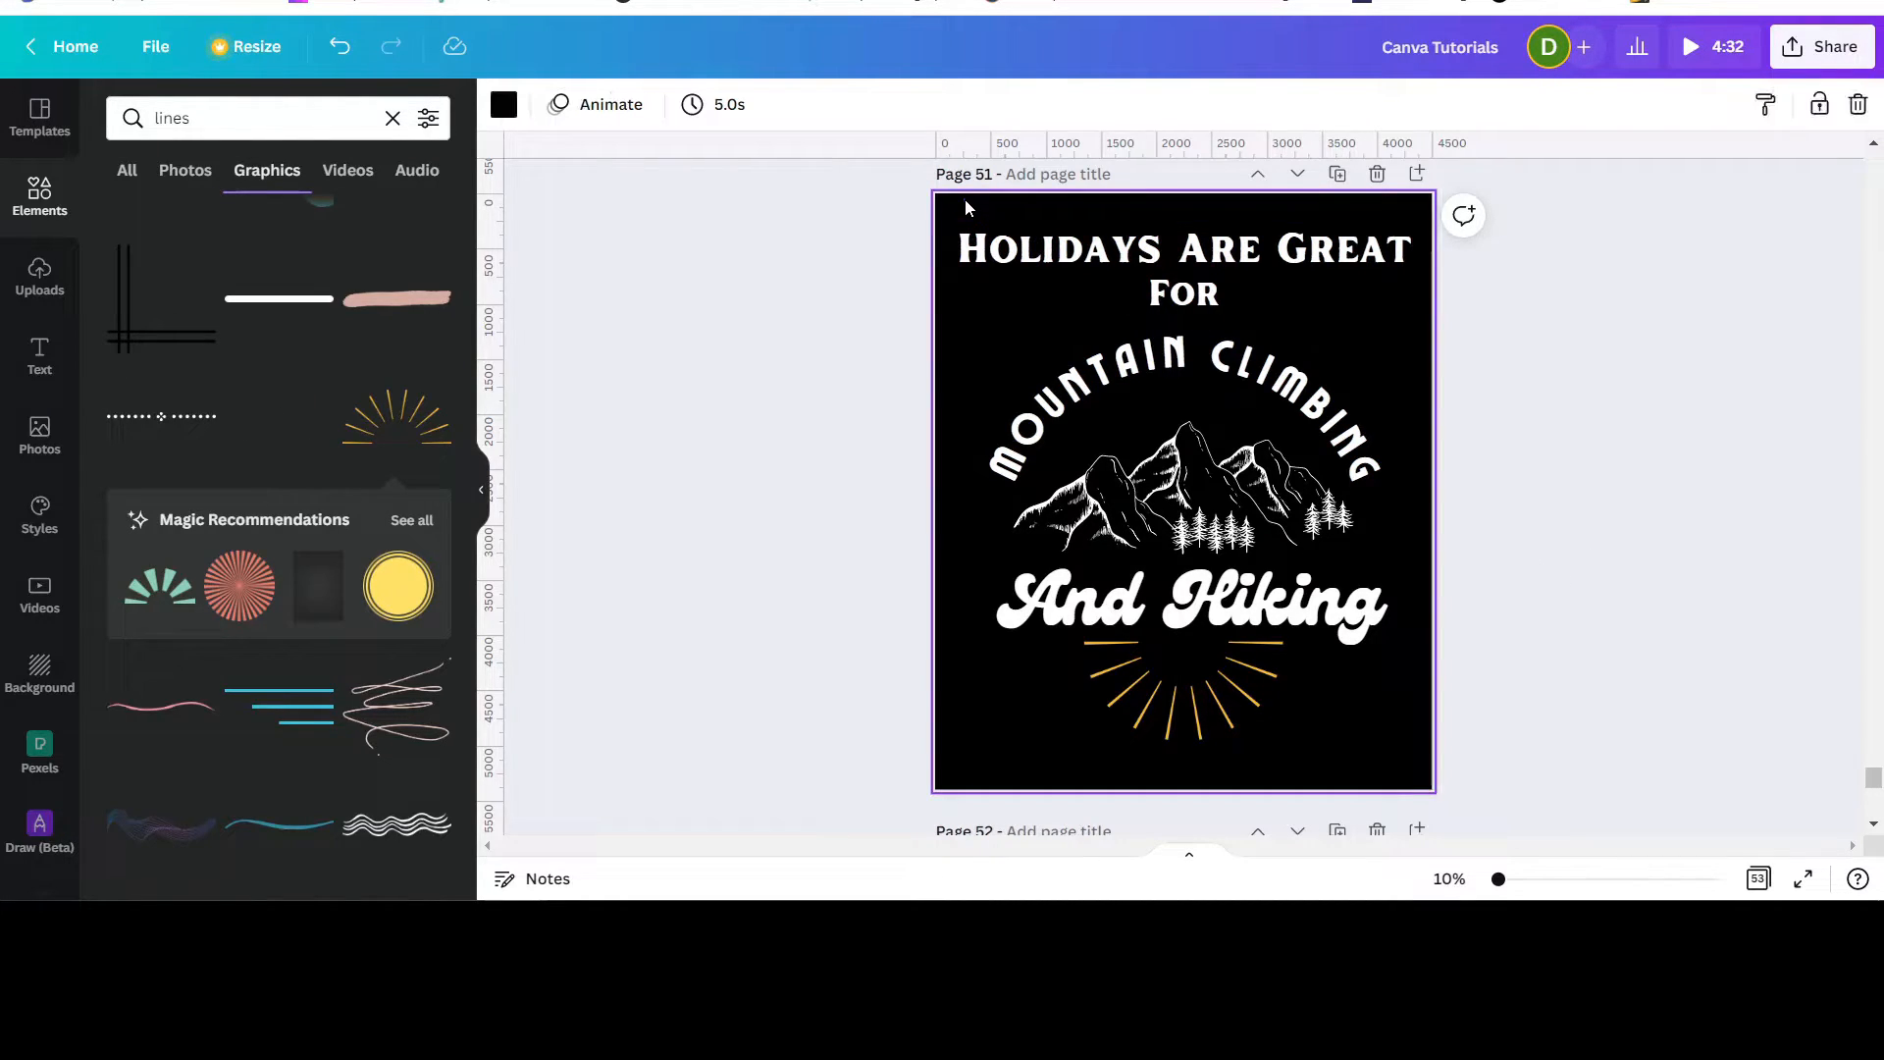
Step: Try teal, dark red, cream #fef9ea and white as the background colour of page 51
left_click(503, 105)
left_click(307, 221)
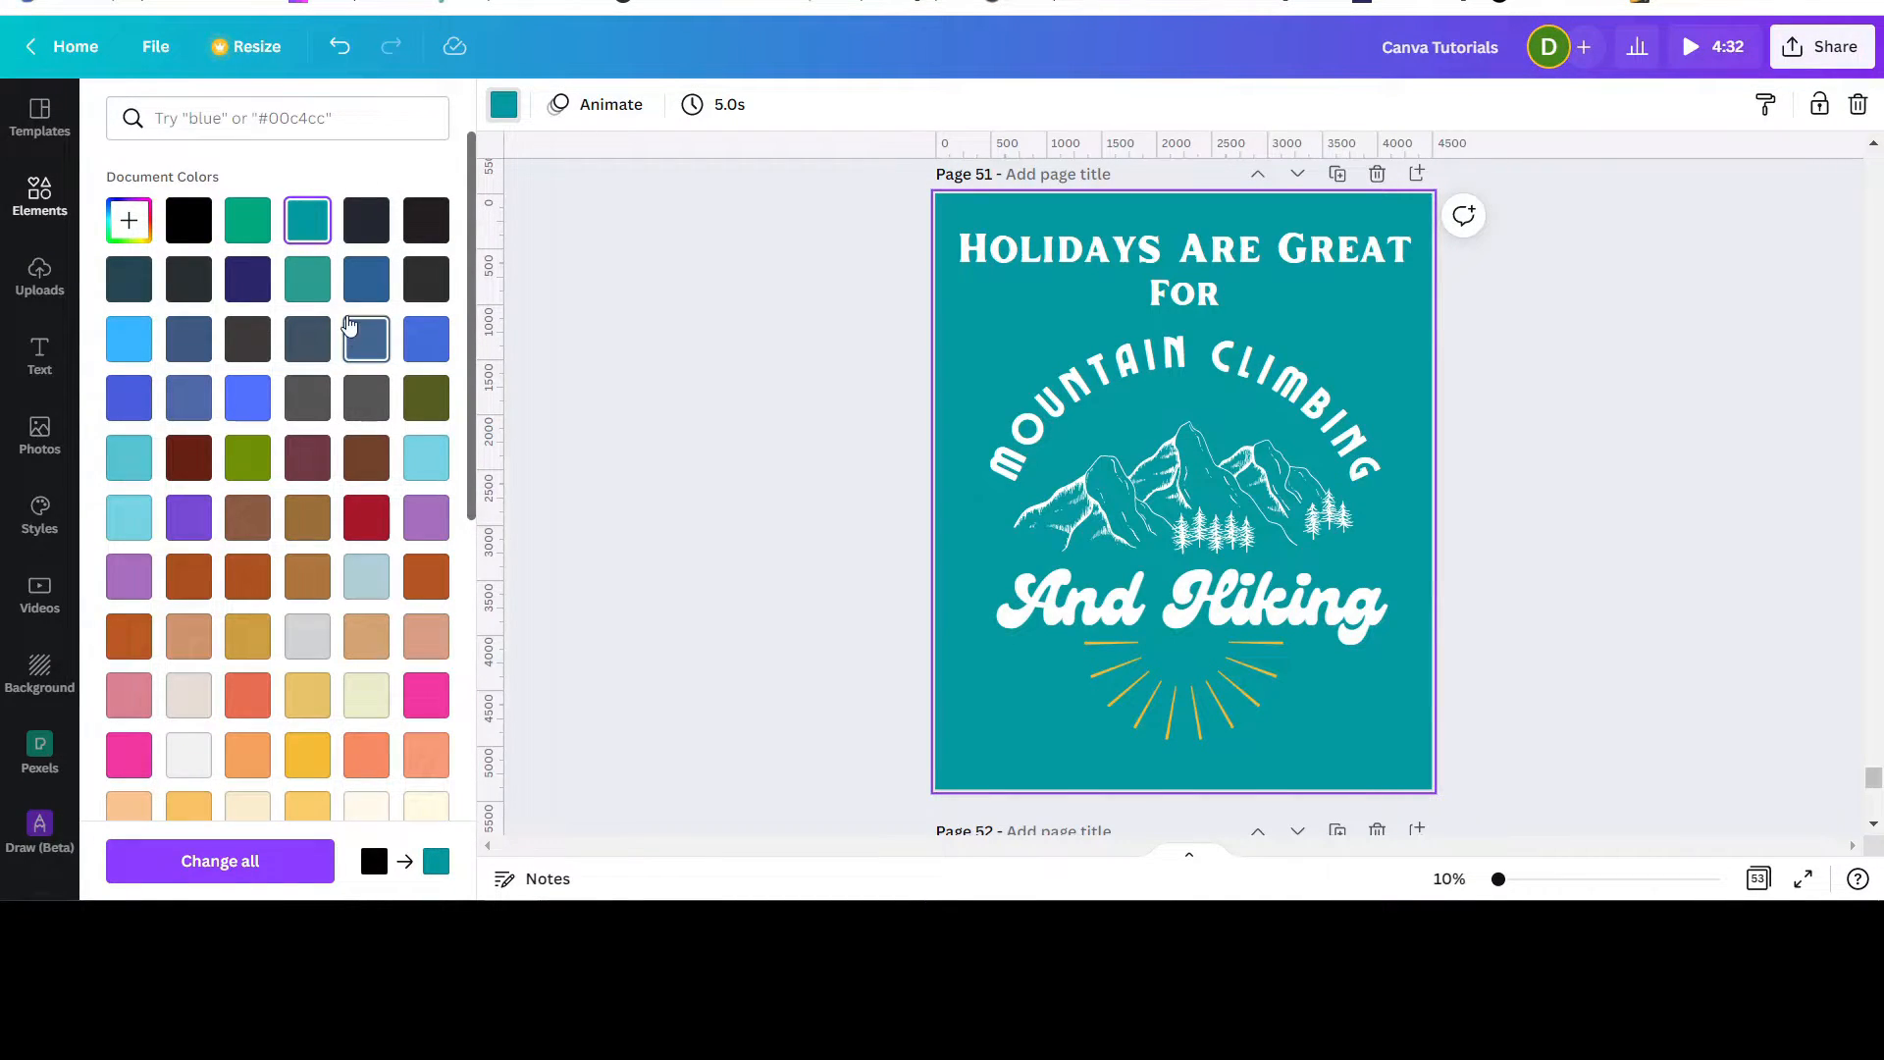
left_click(374, 528)
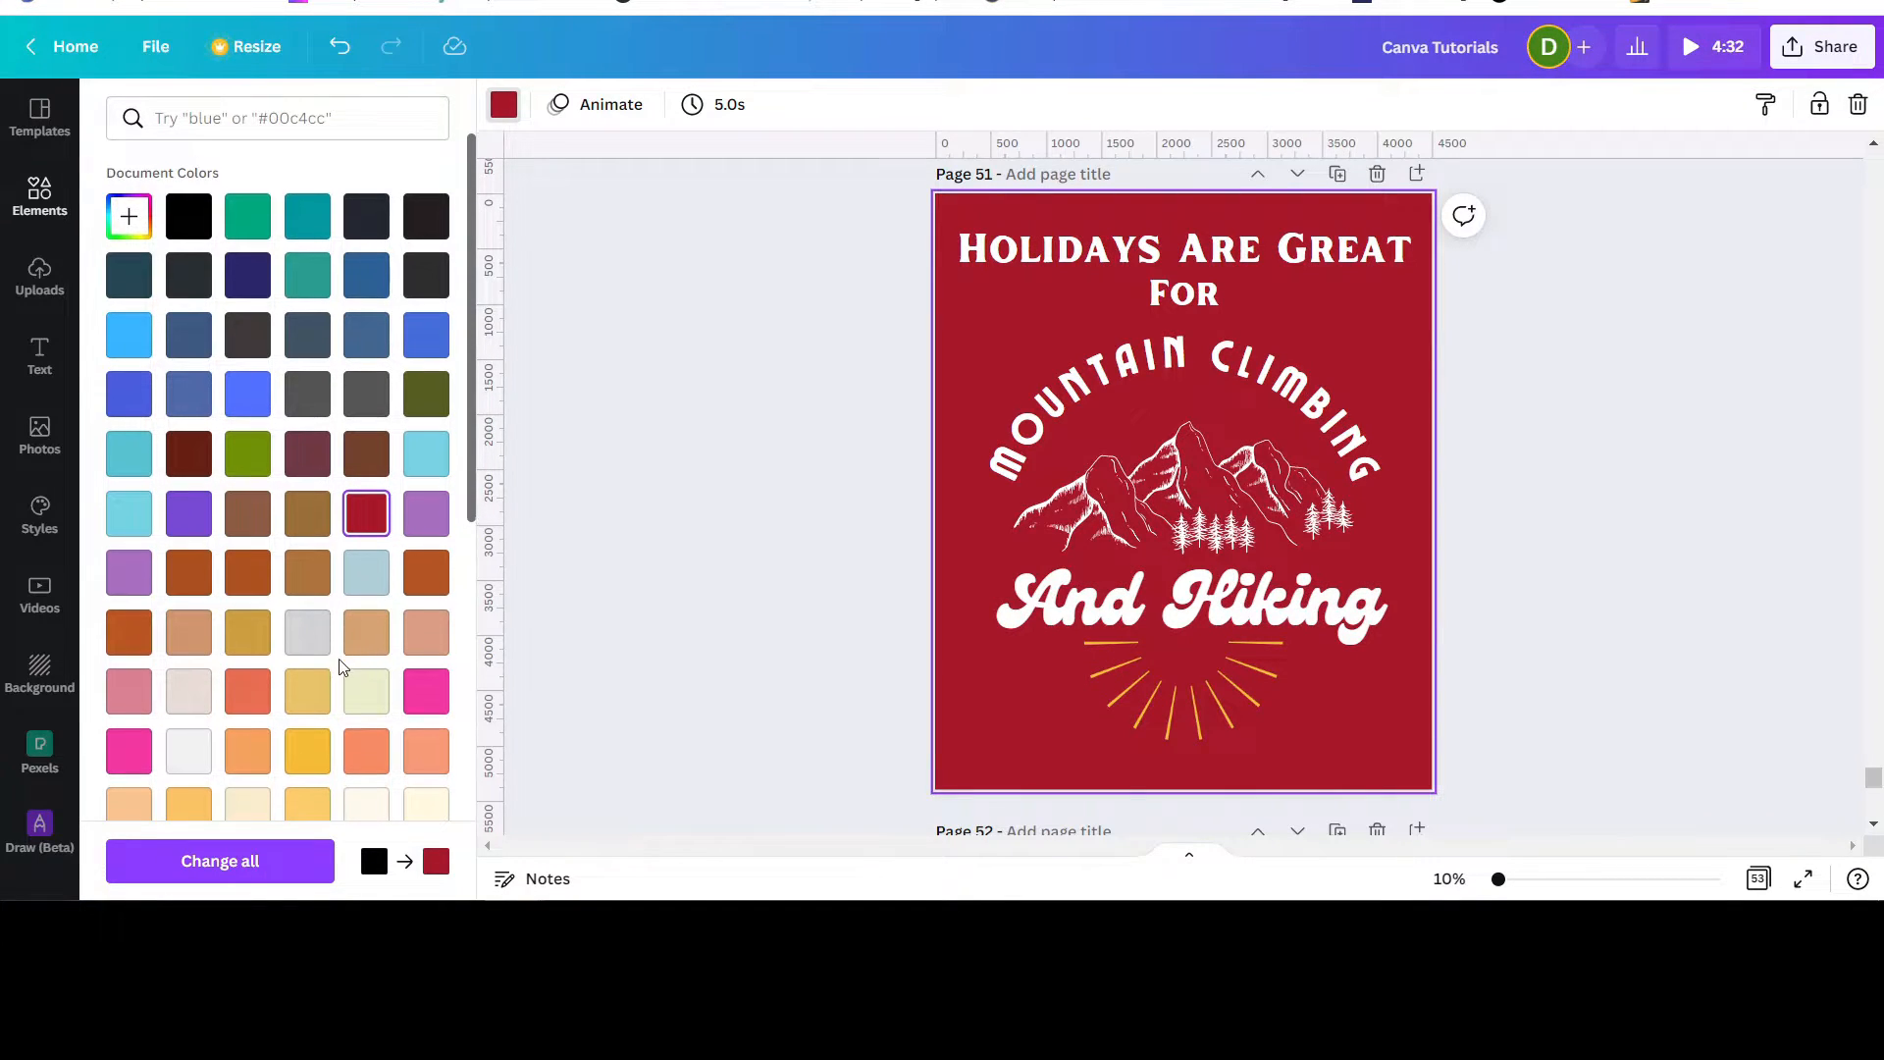
scroll(336, 660, "down", 3)
left_click(368, 573)
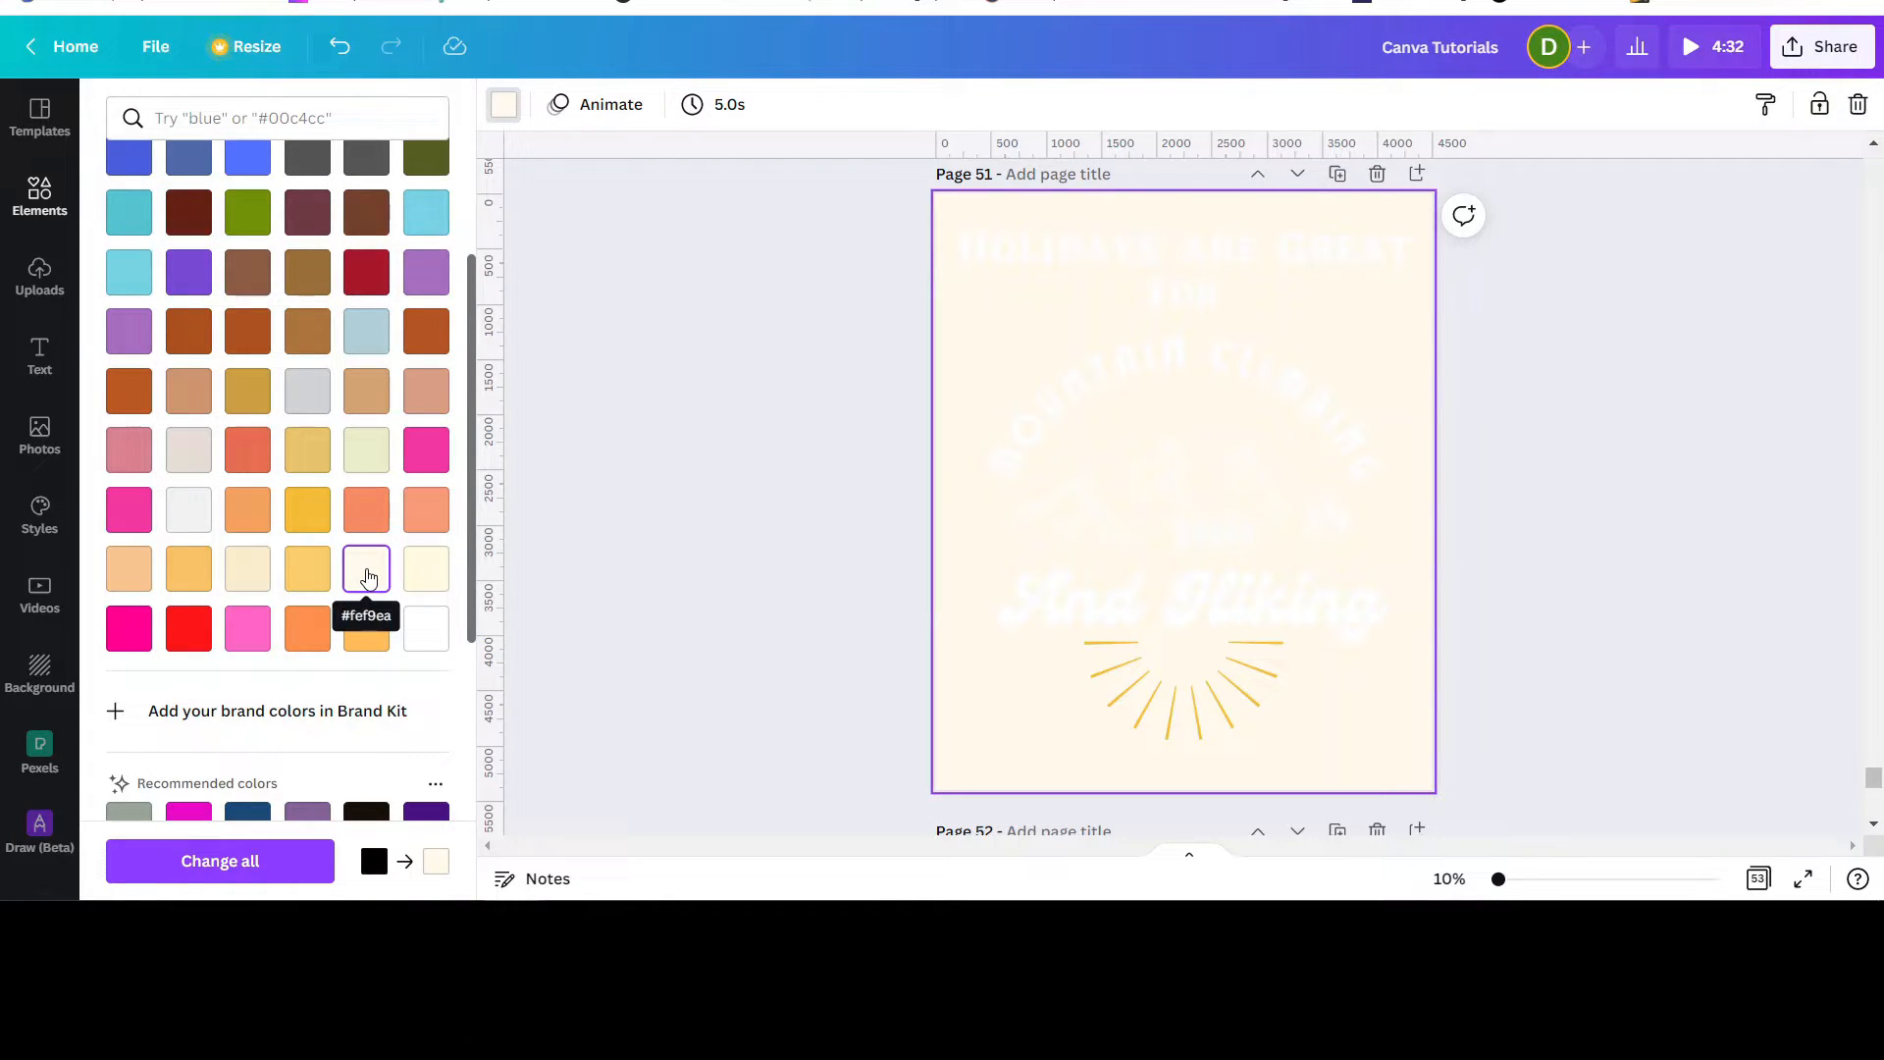
left_click(426, 639)
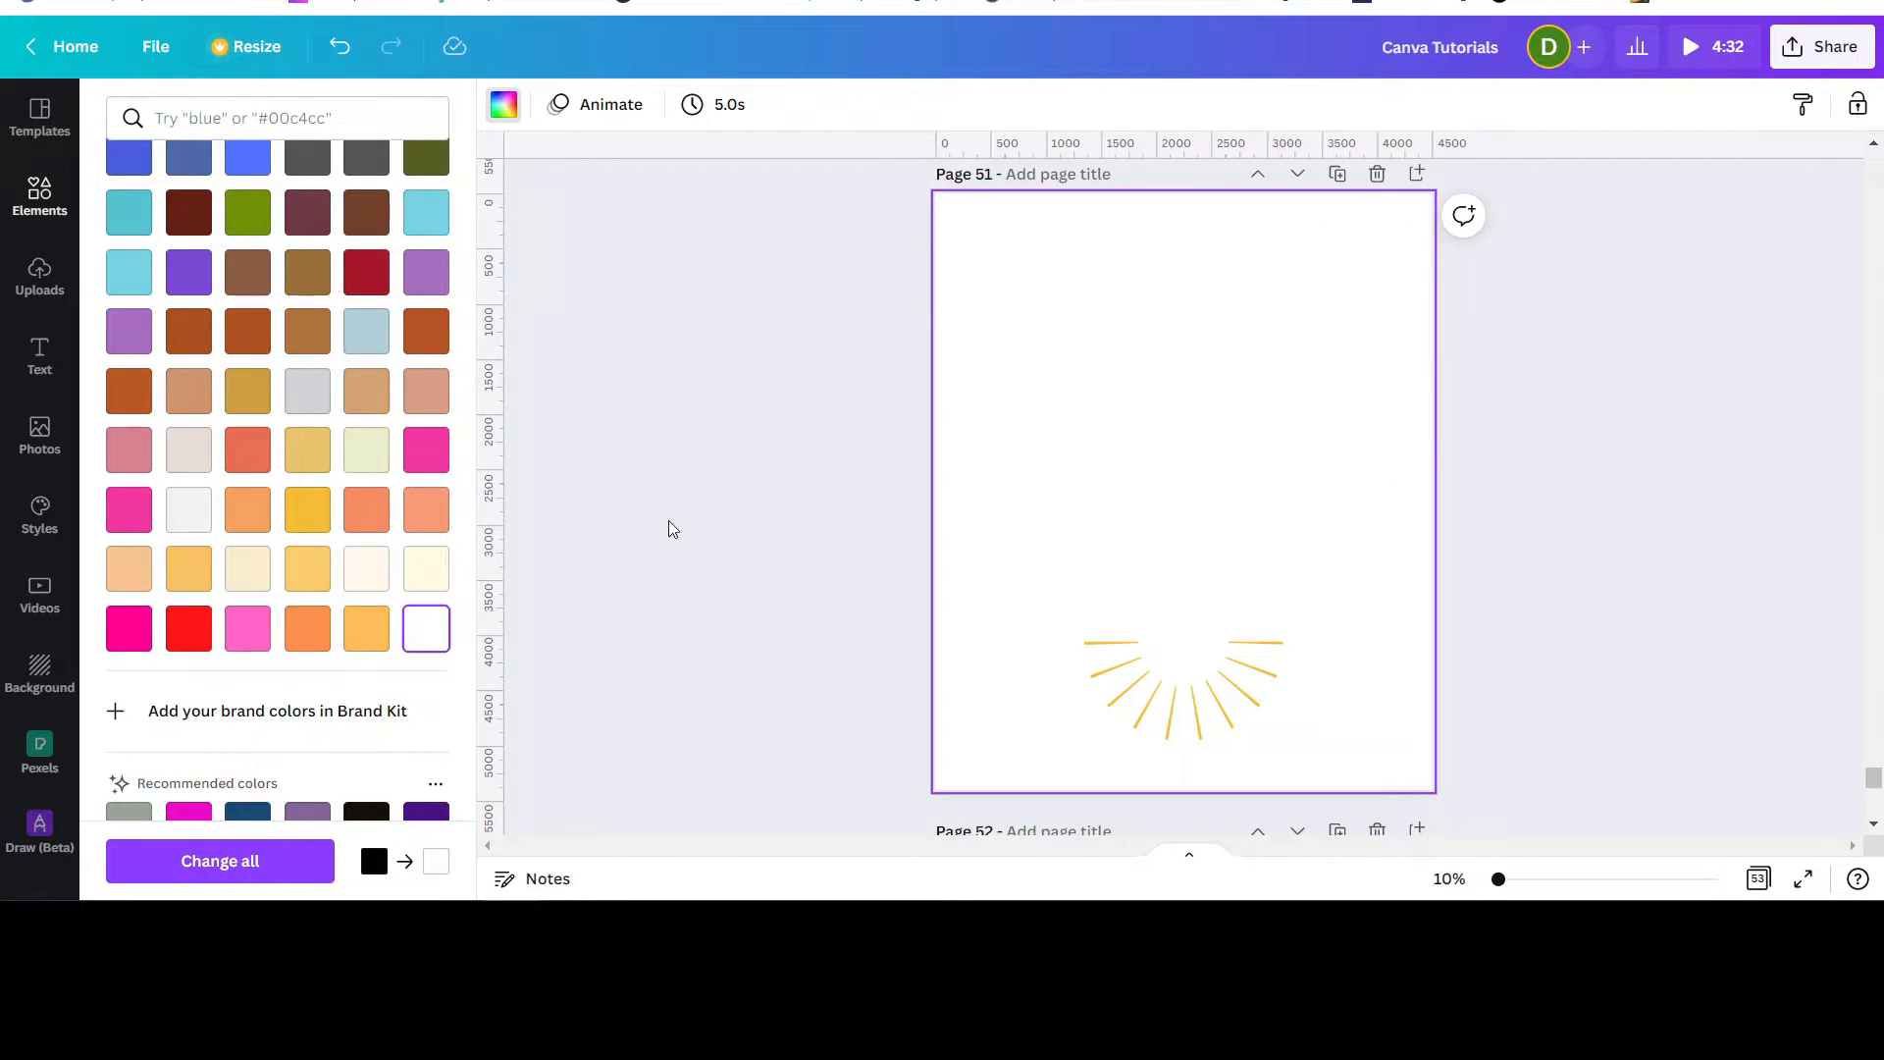
Step: Ungroup the design on page 51 and colour the "Holidays Are Great" and "For" text black
left_click(1289, 322)
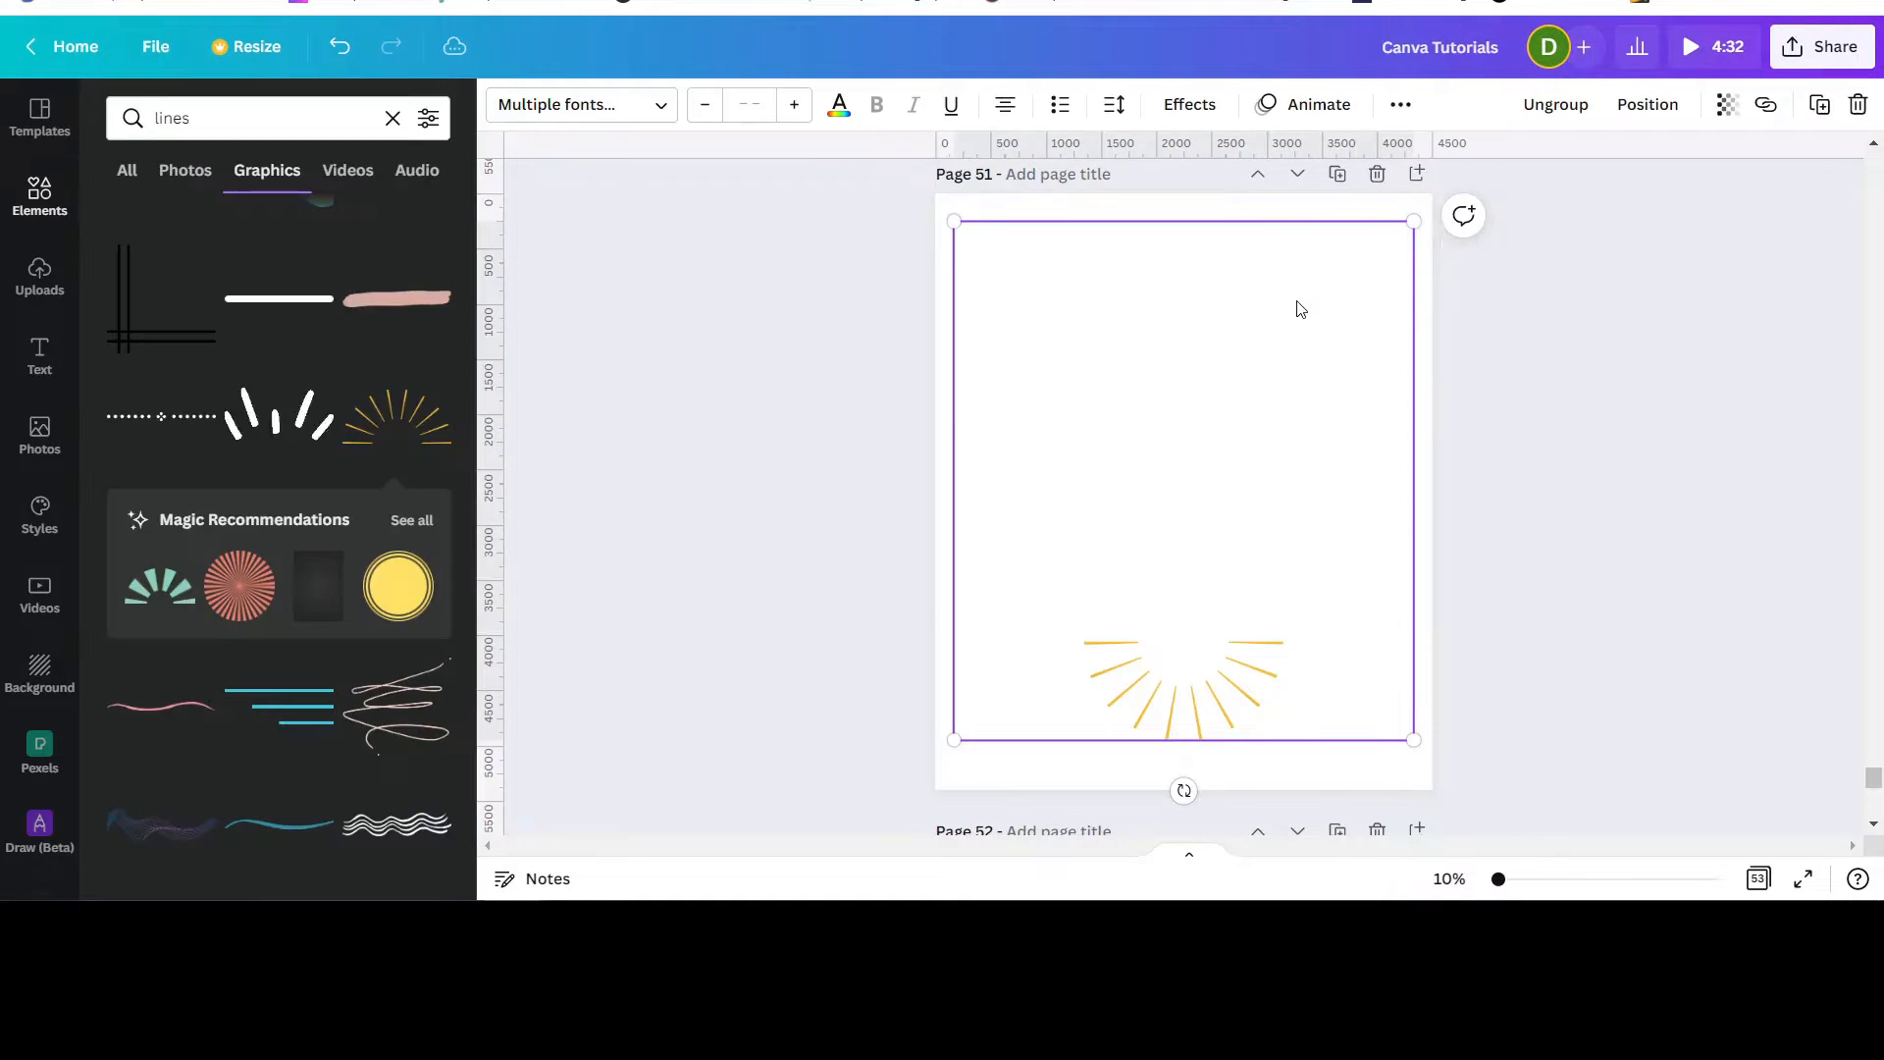
left_click(1555, 105)
left_click(1582, 287)
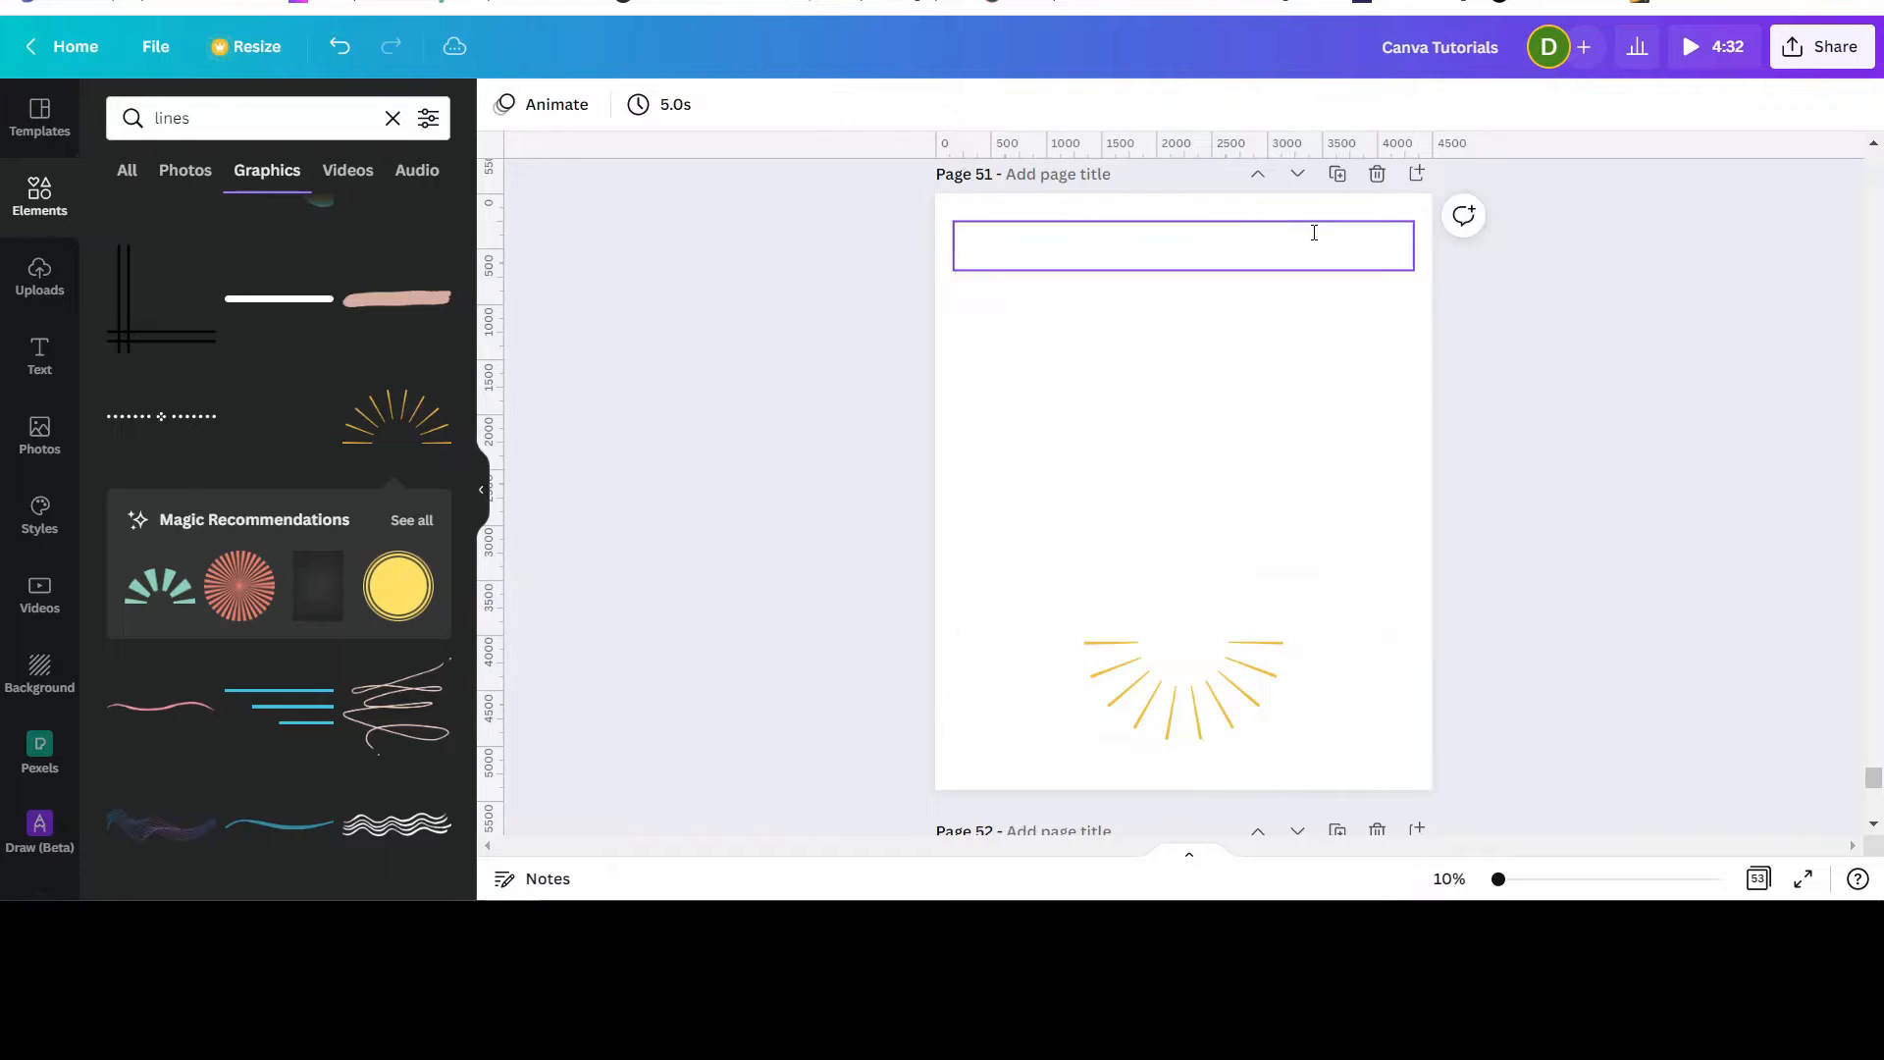
left_click(1254, 238)
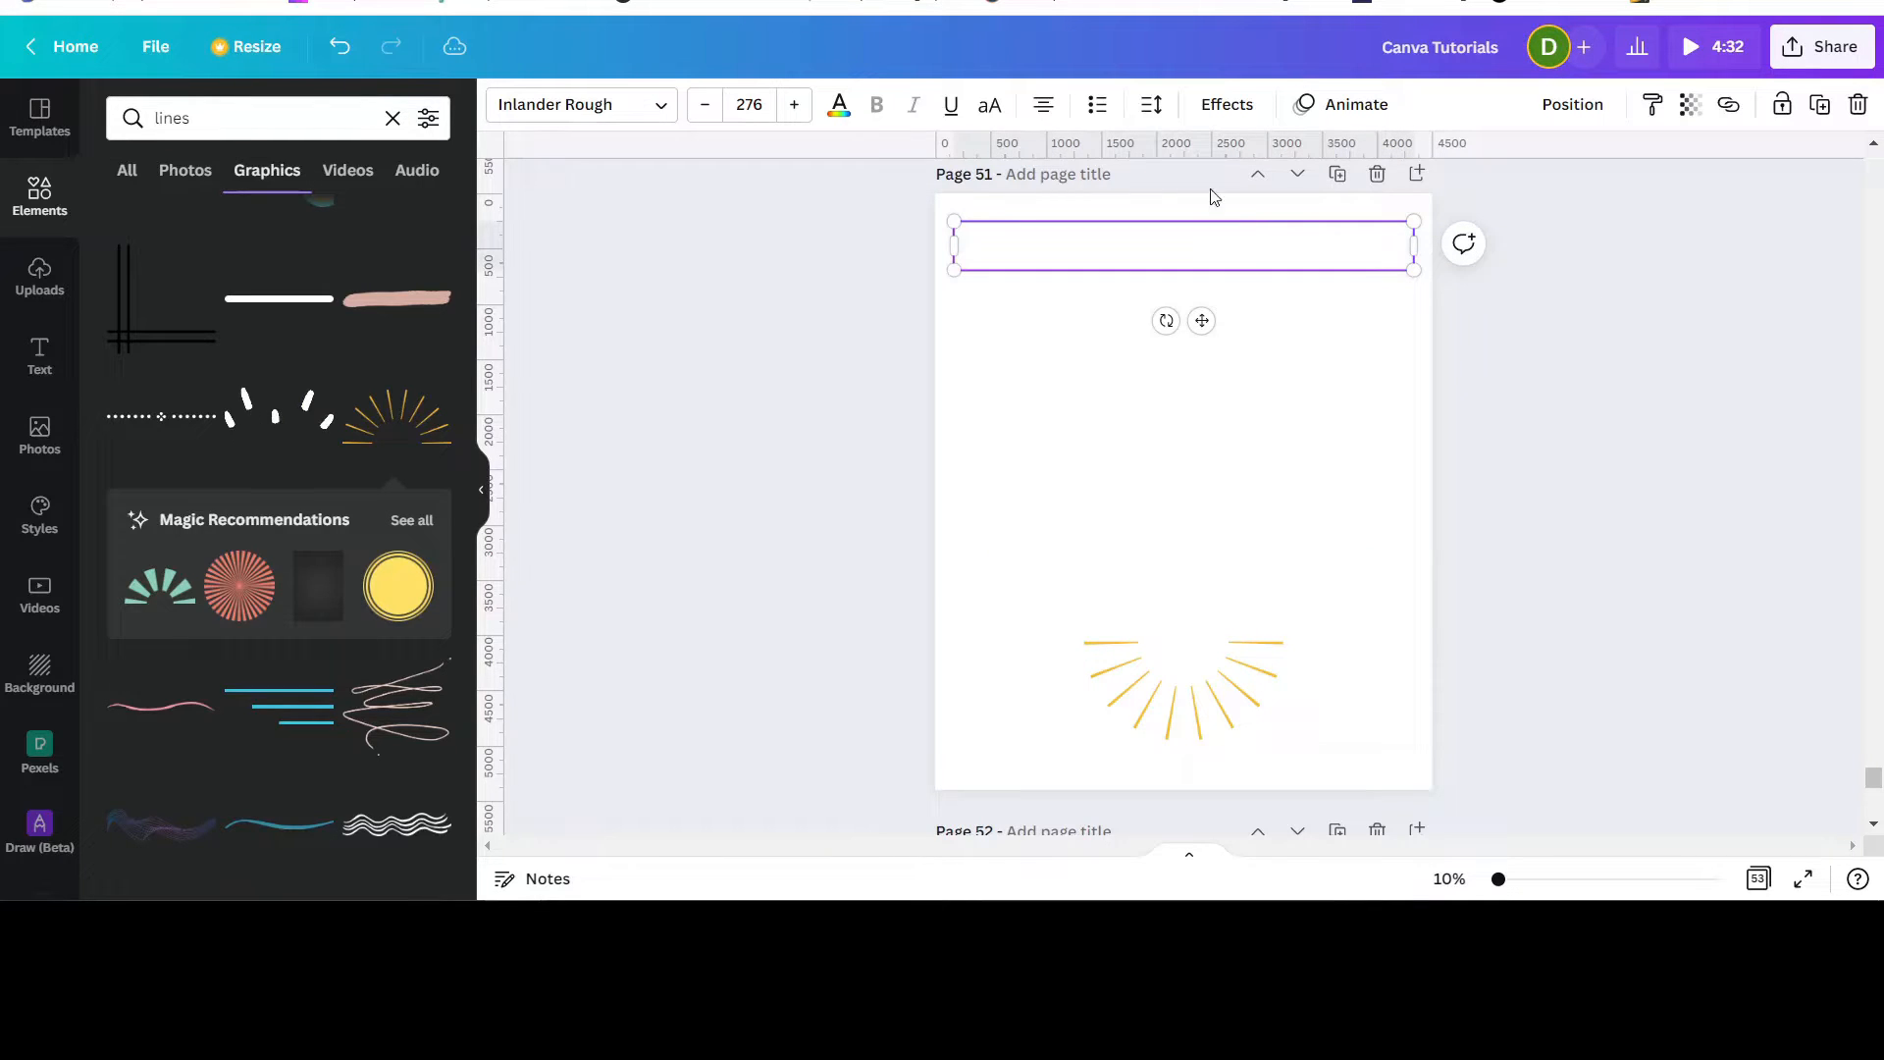
left_click(839, 110)
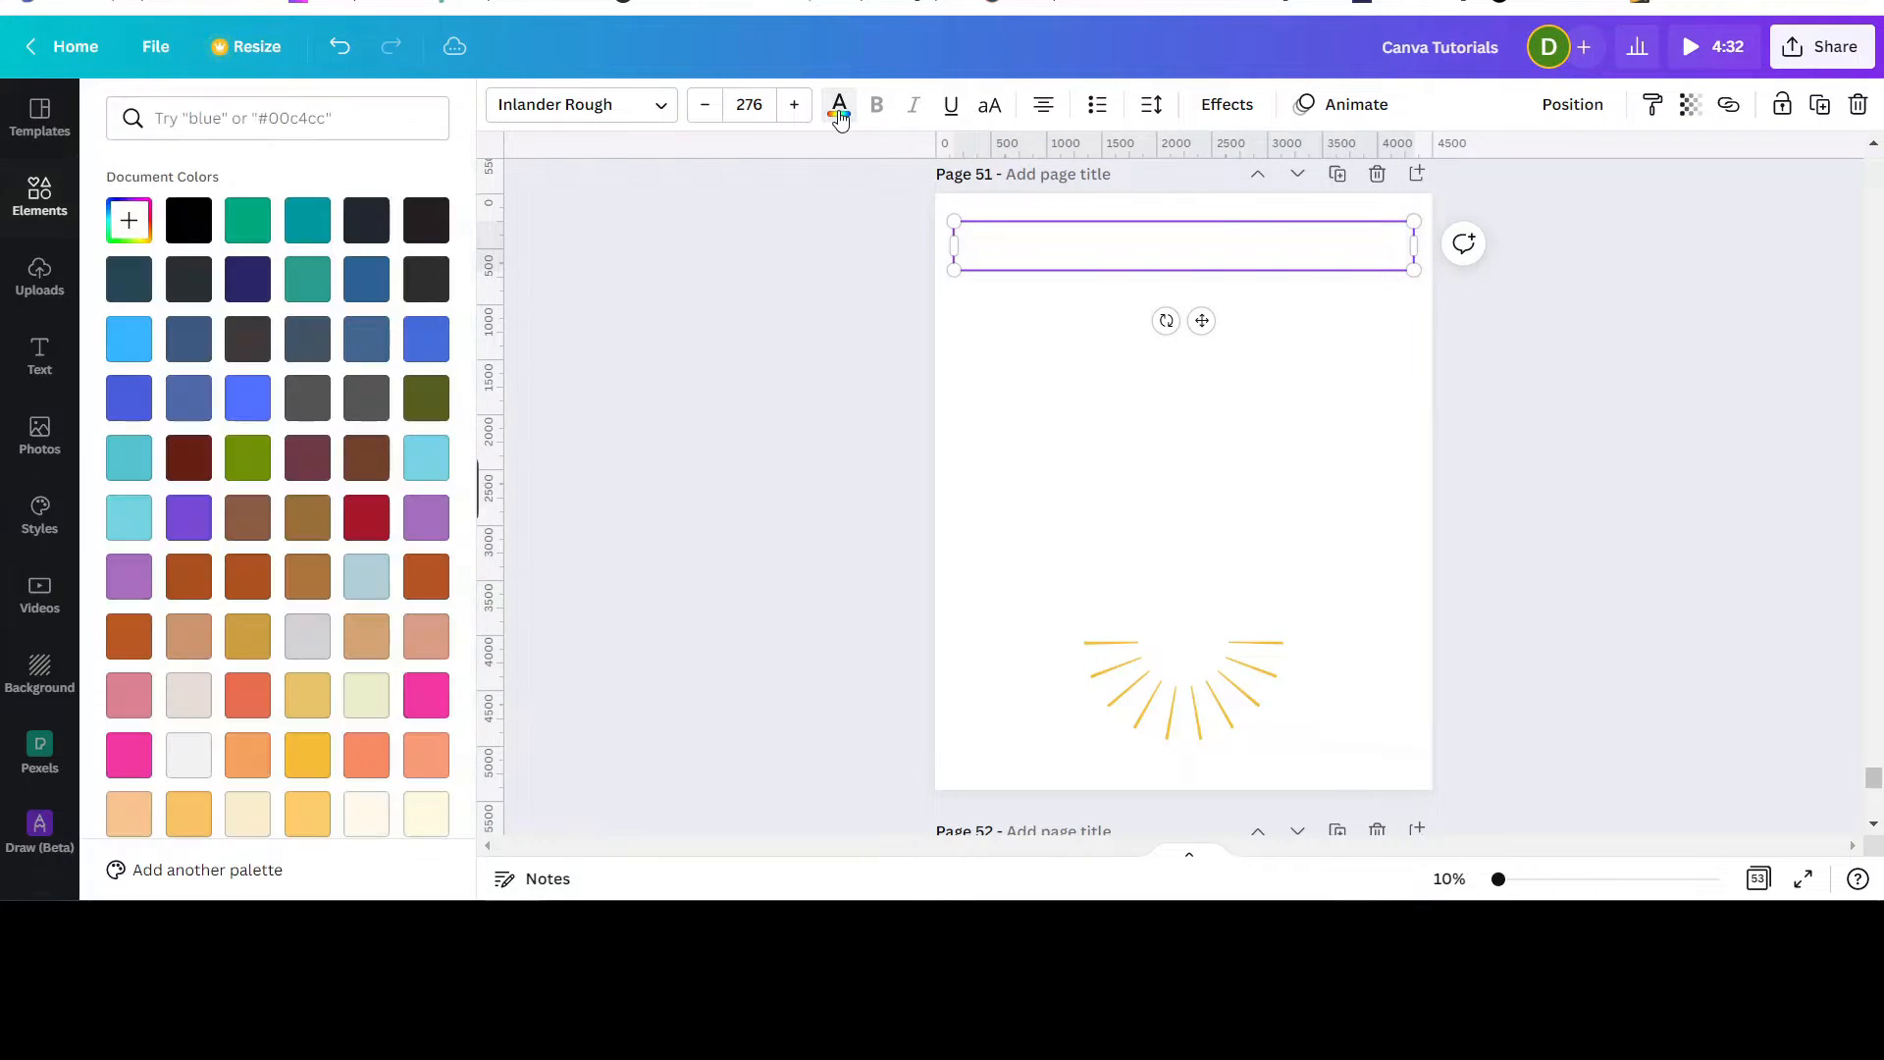
left_click(189, 222)
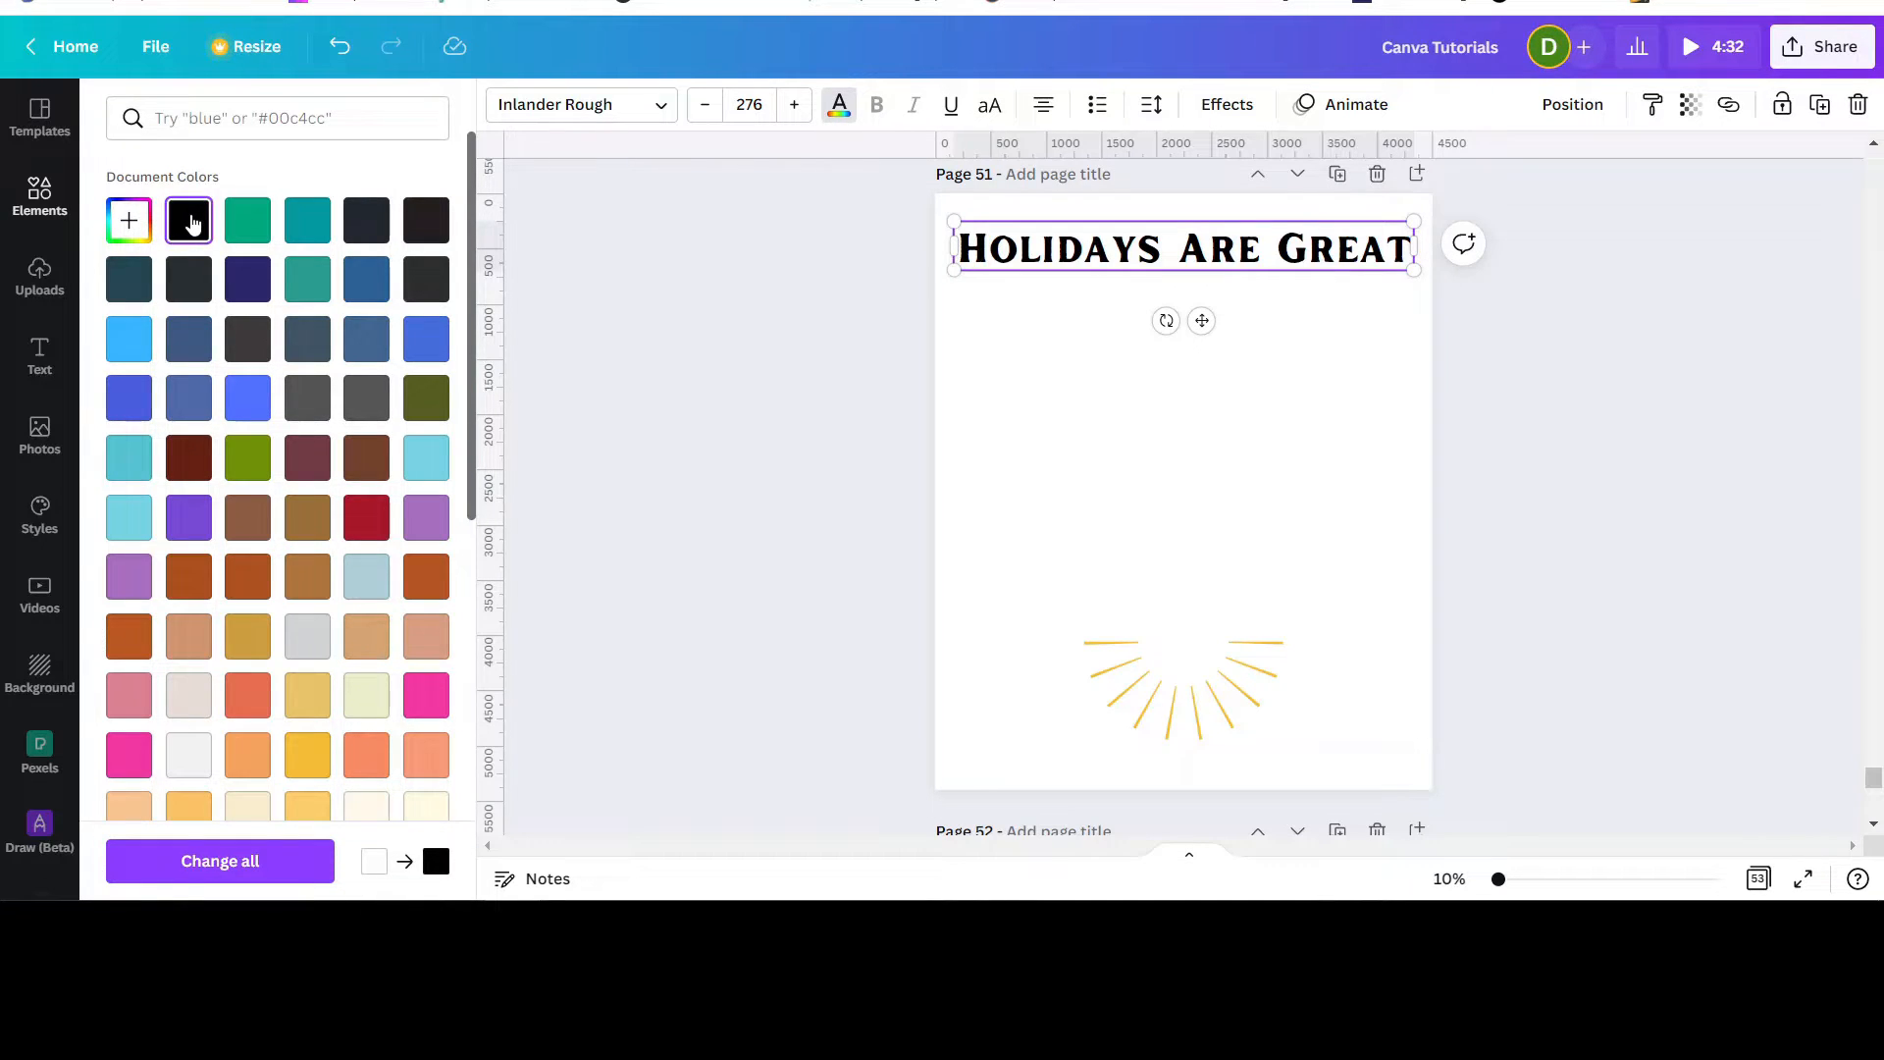
left_click(1187, 289)
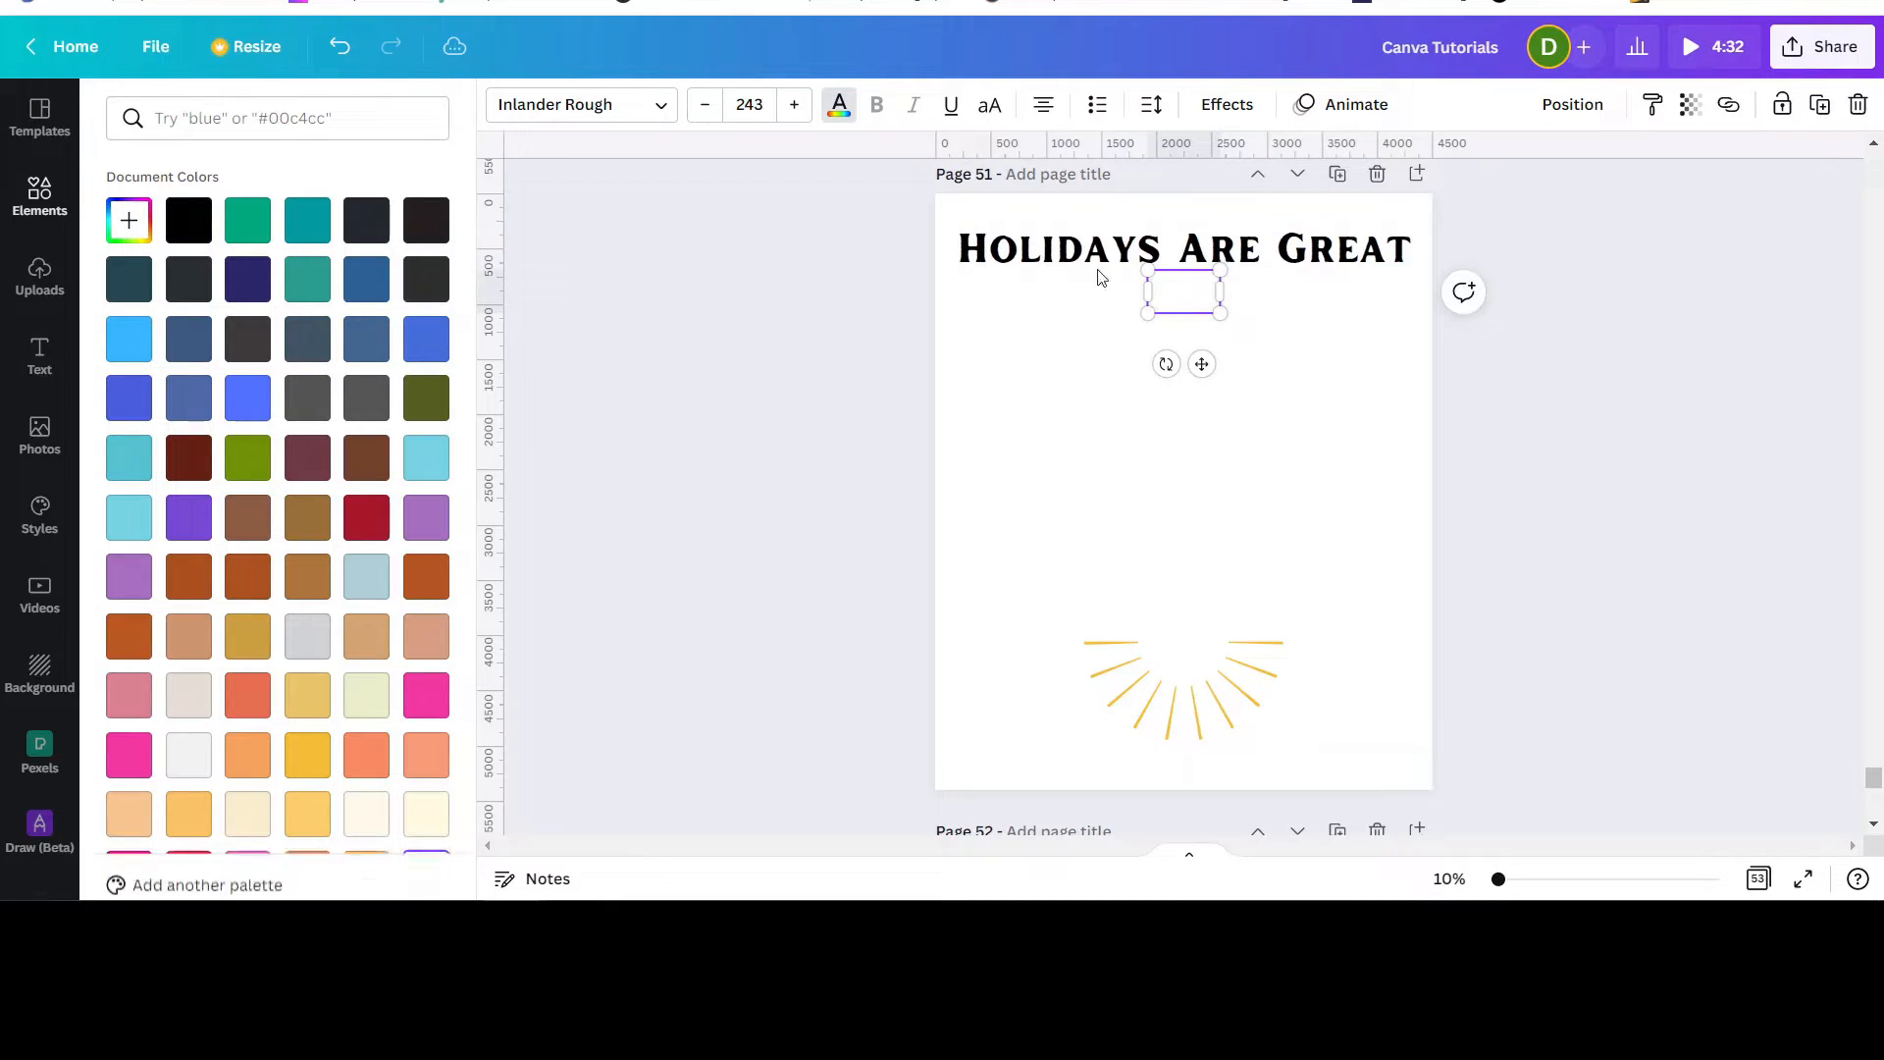
left_click(201, 224)
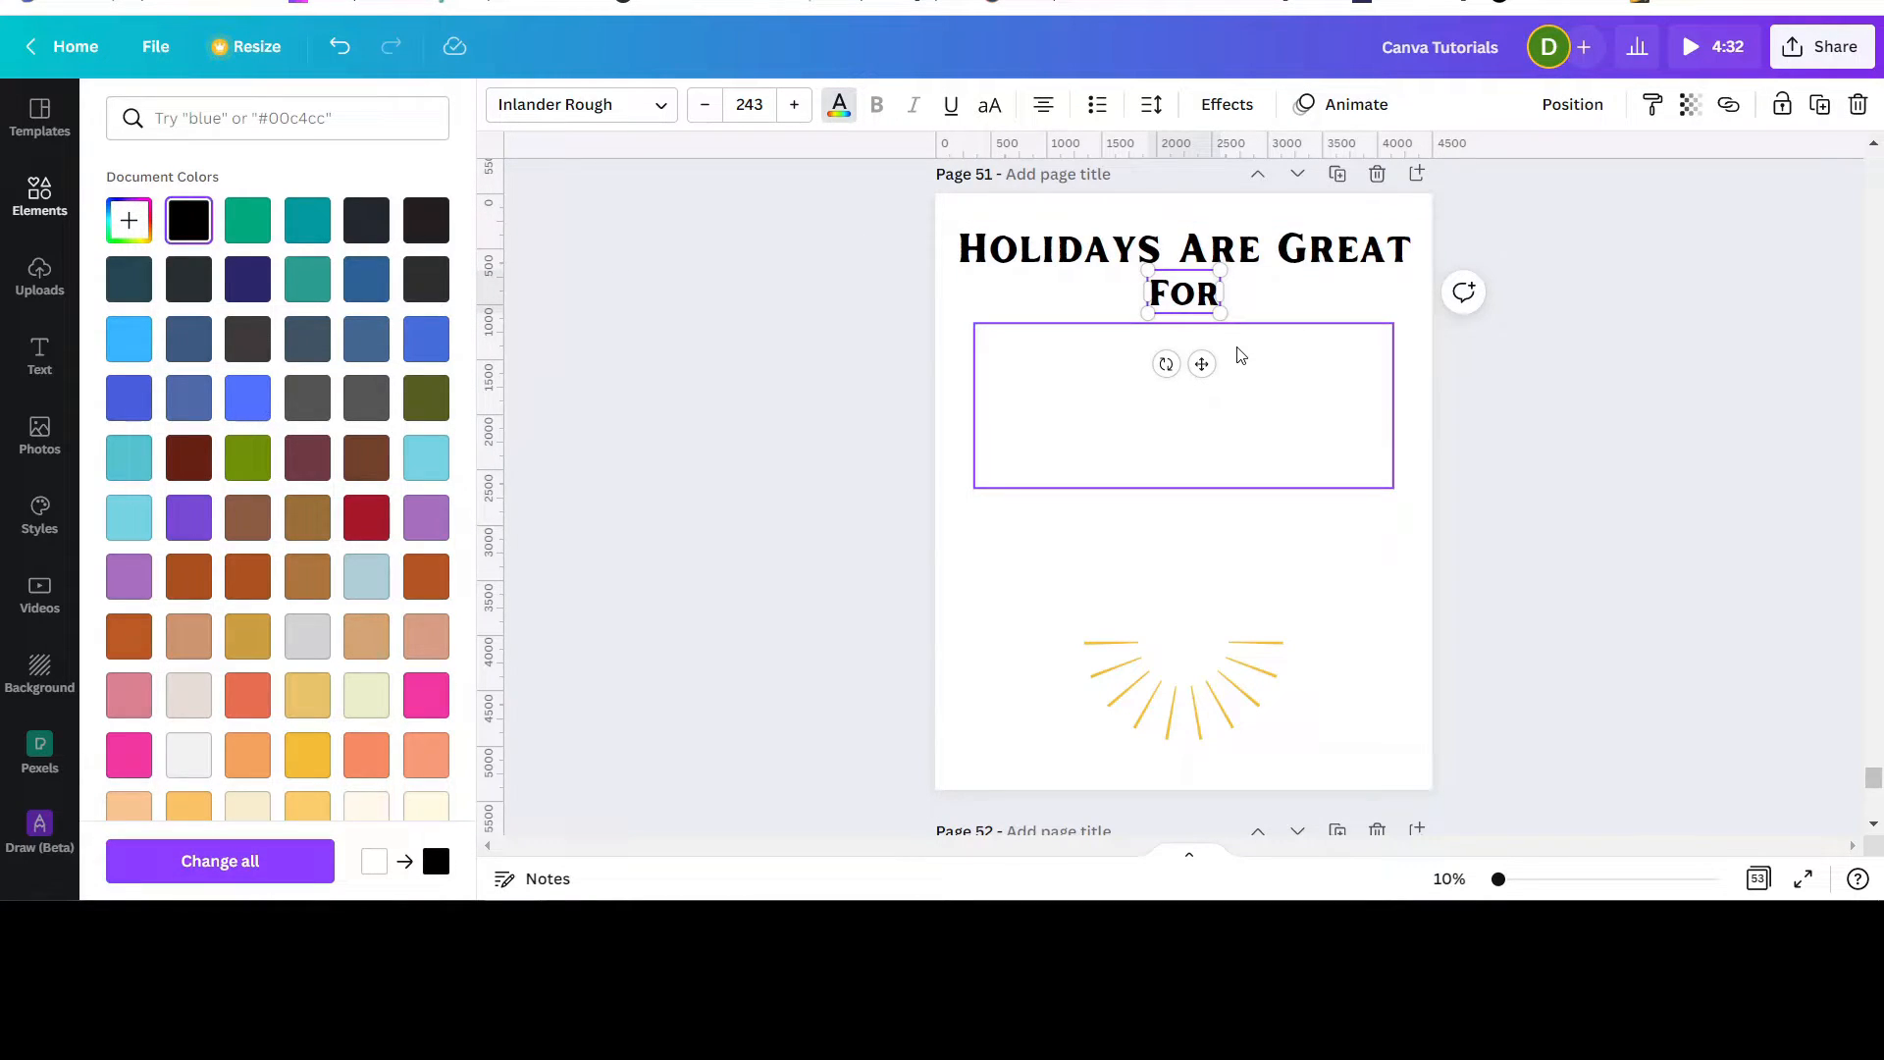
Step: Change the text colour of the curved "Mountain Climbing" text to black
left_click(1294, 362)
left_click(833, 113)
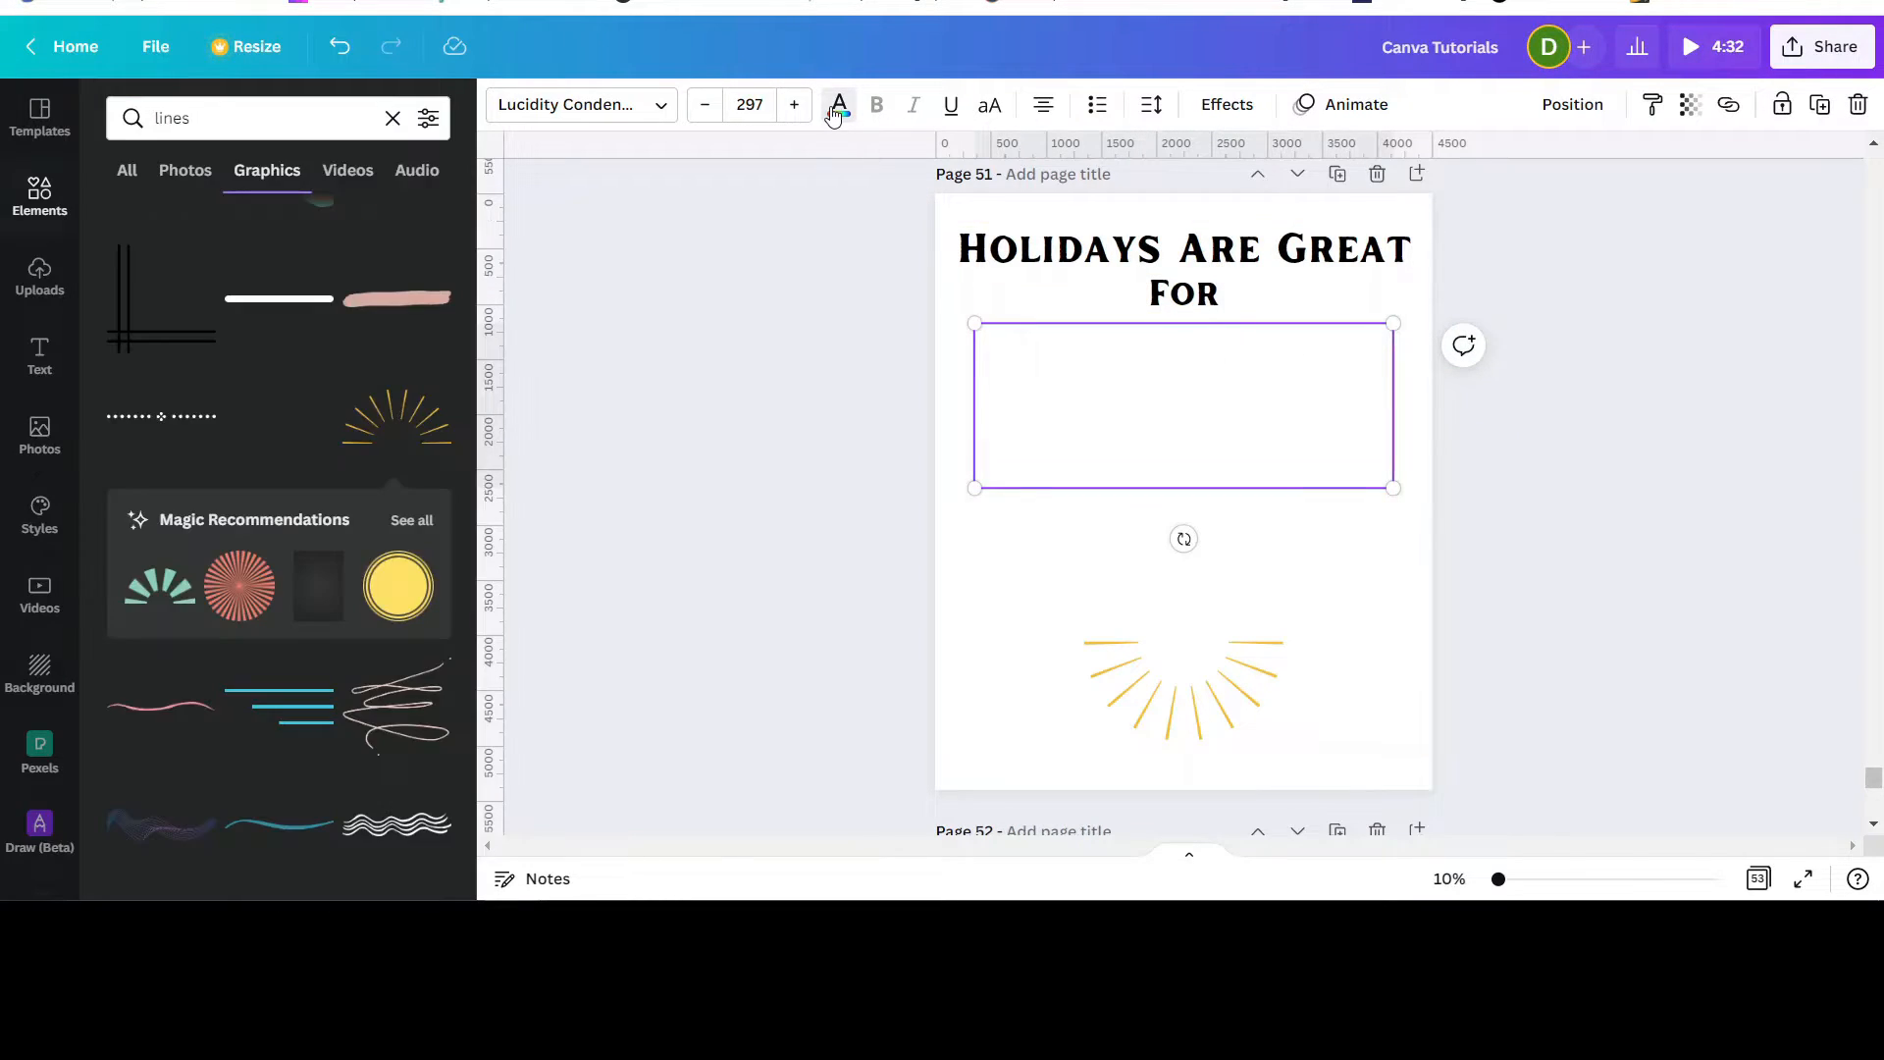
left_click(836, 107)
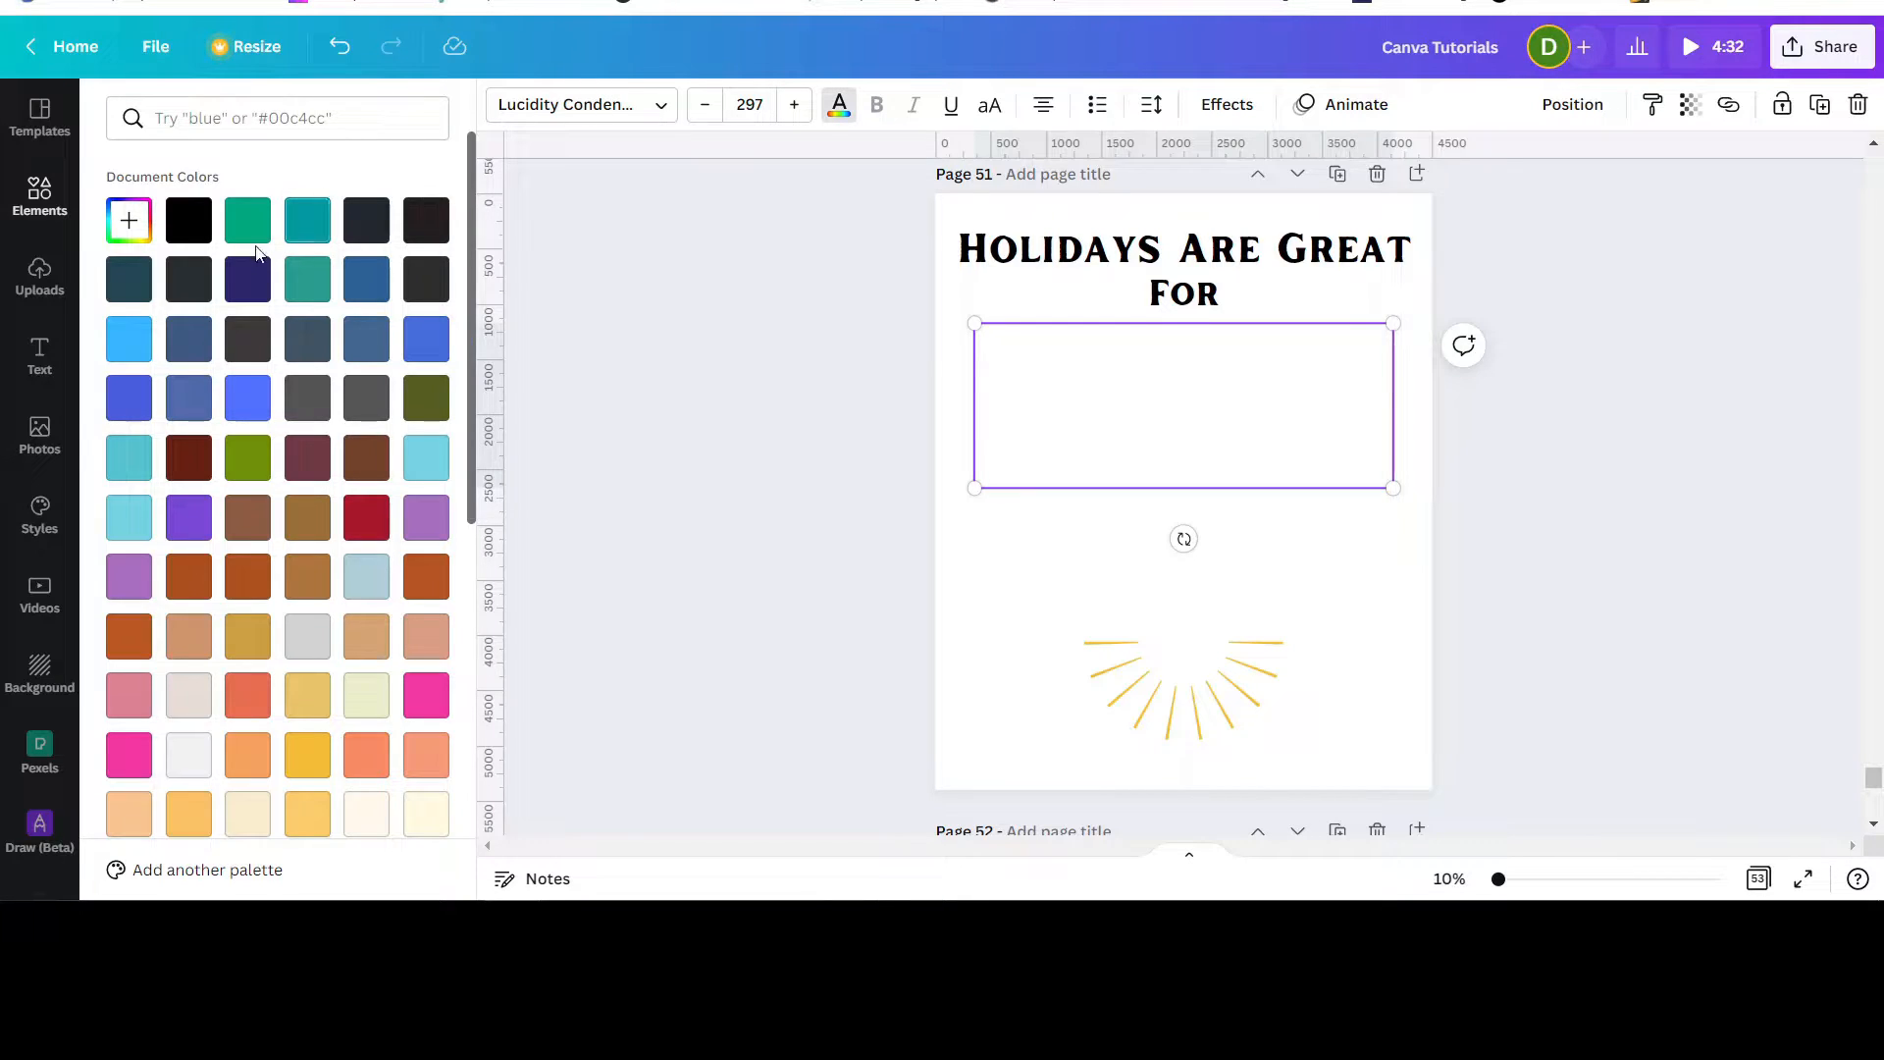
left_click(188, 219)
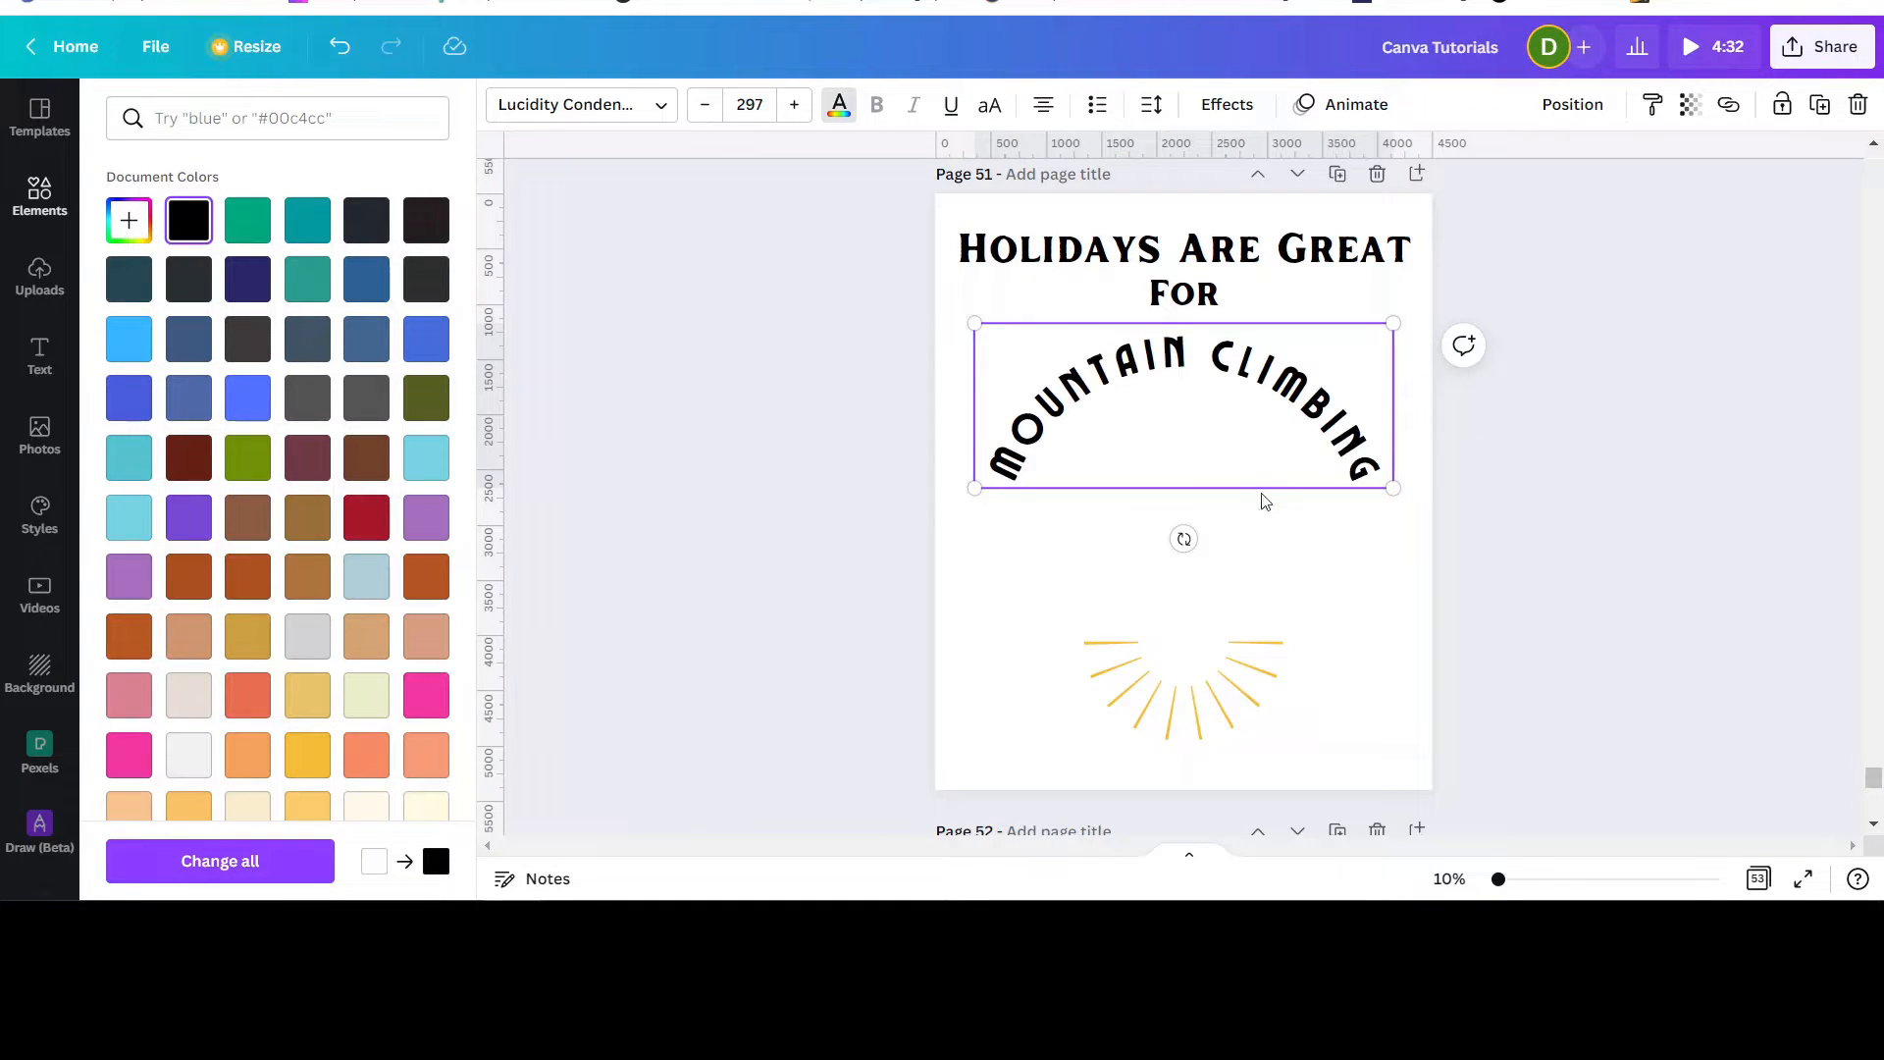
Step: Colour "And Hiking" black and widen its text box slightly so the words fit on one line
left_click(1212, 594)
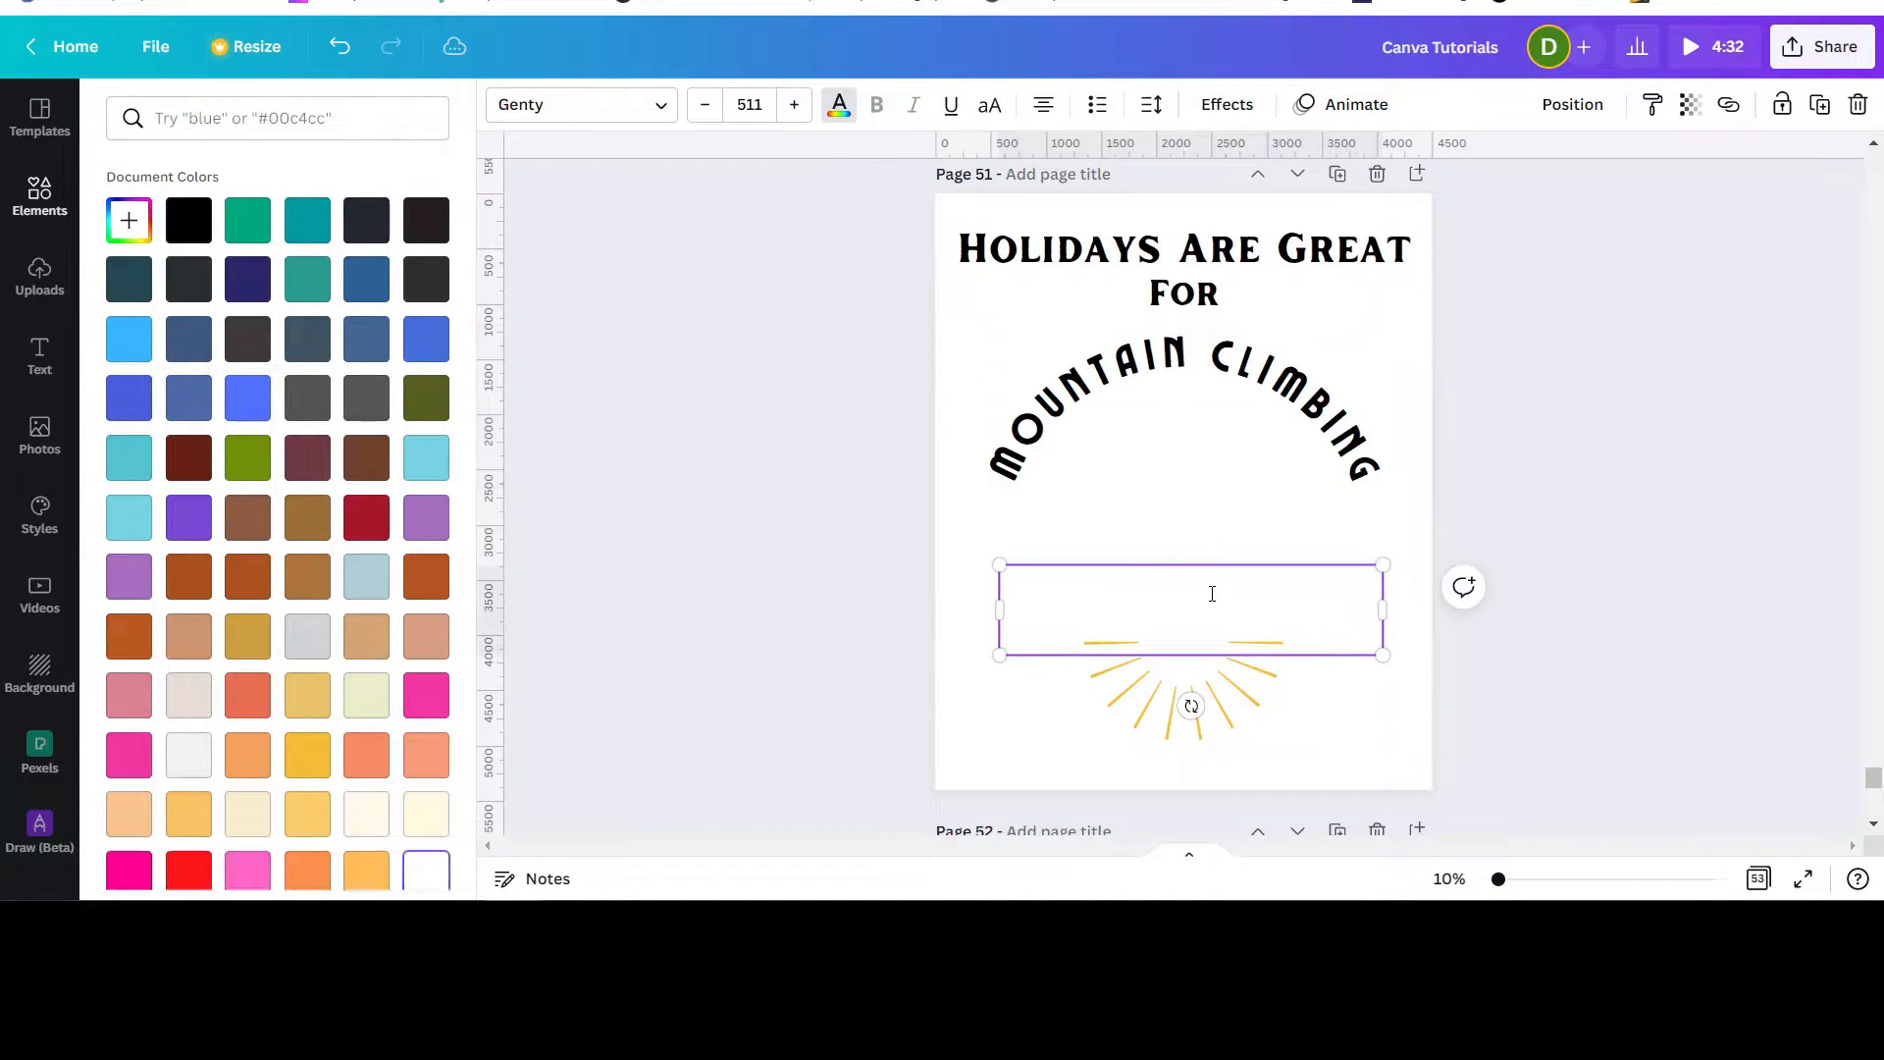
left_click(188, 233)
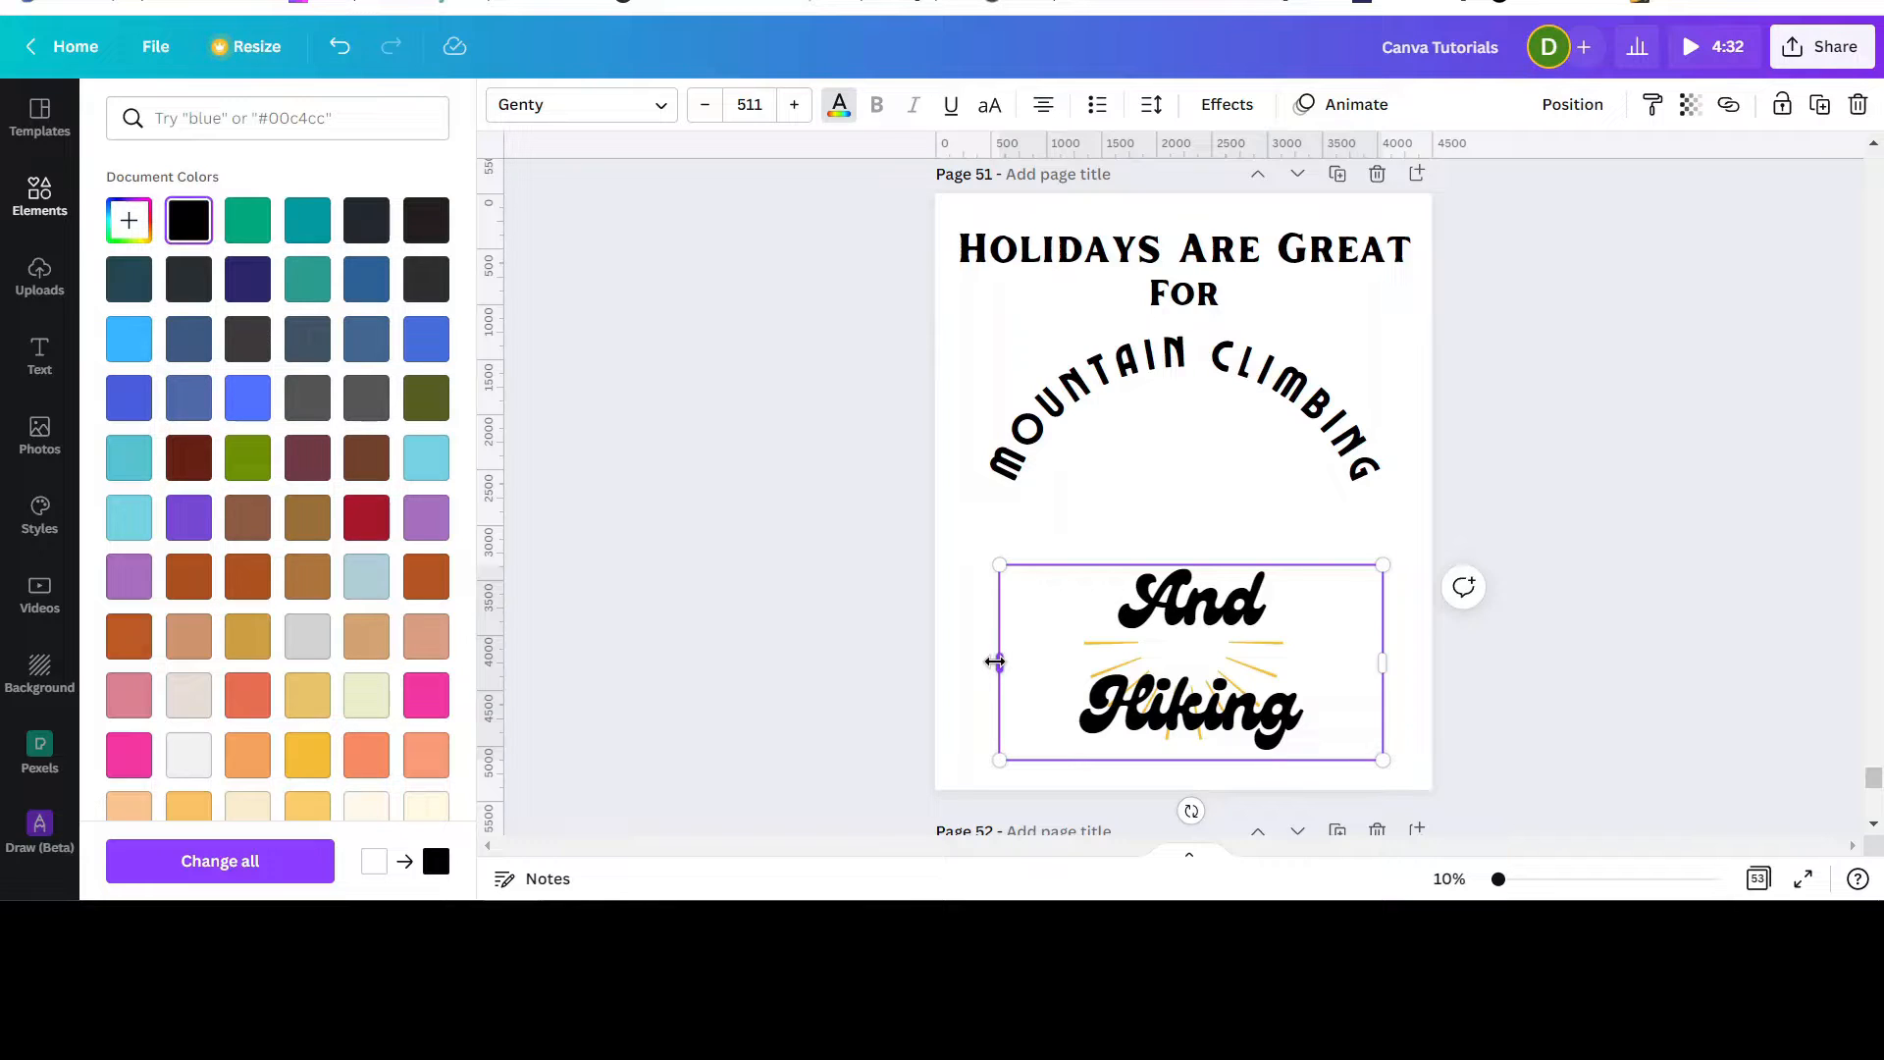
left_click_drag(994, 662, 984, 658)
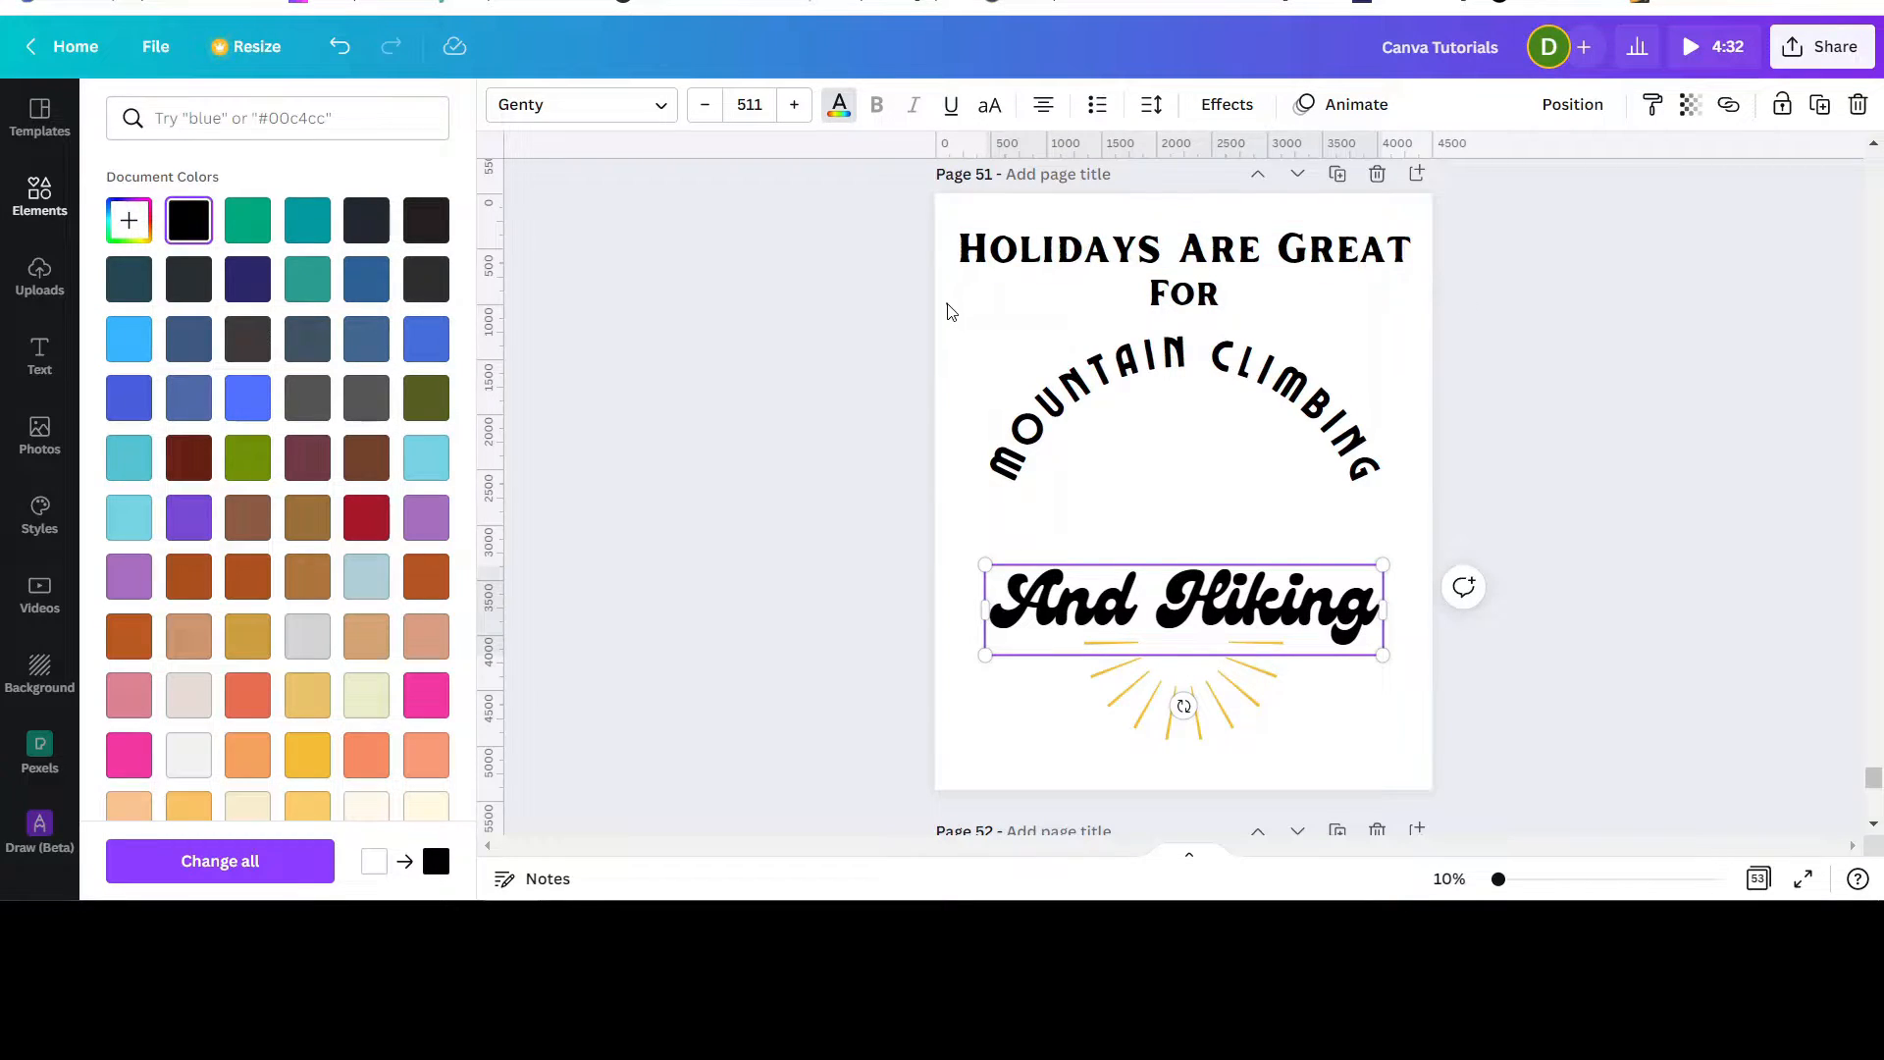
key("Escape")
Step: Set the background colour of page 51 back to black
left_click(955, 208)
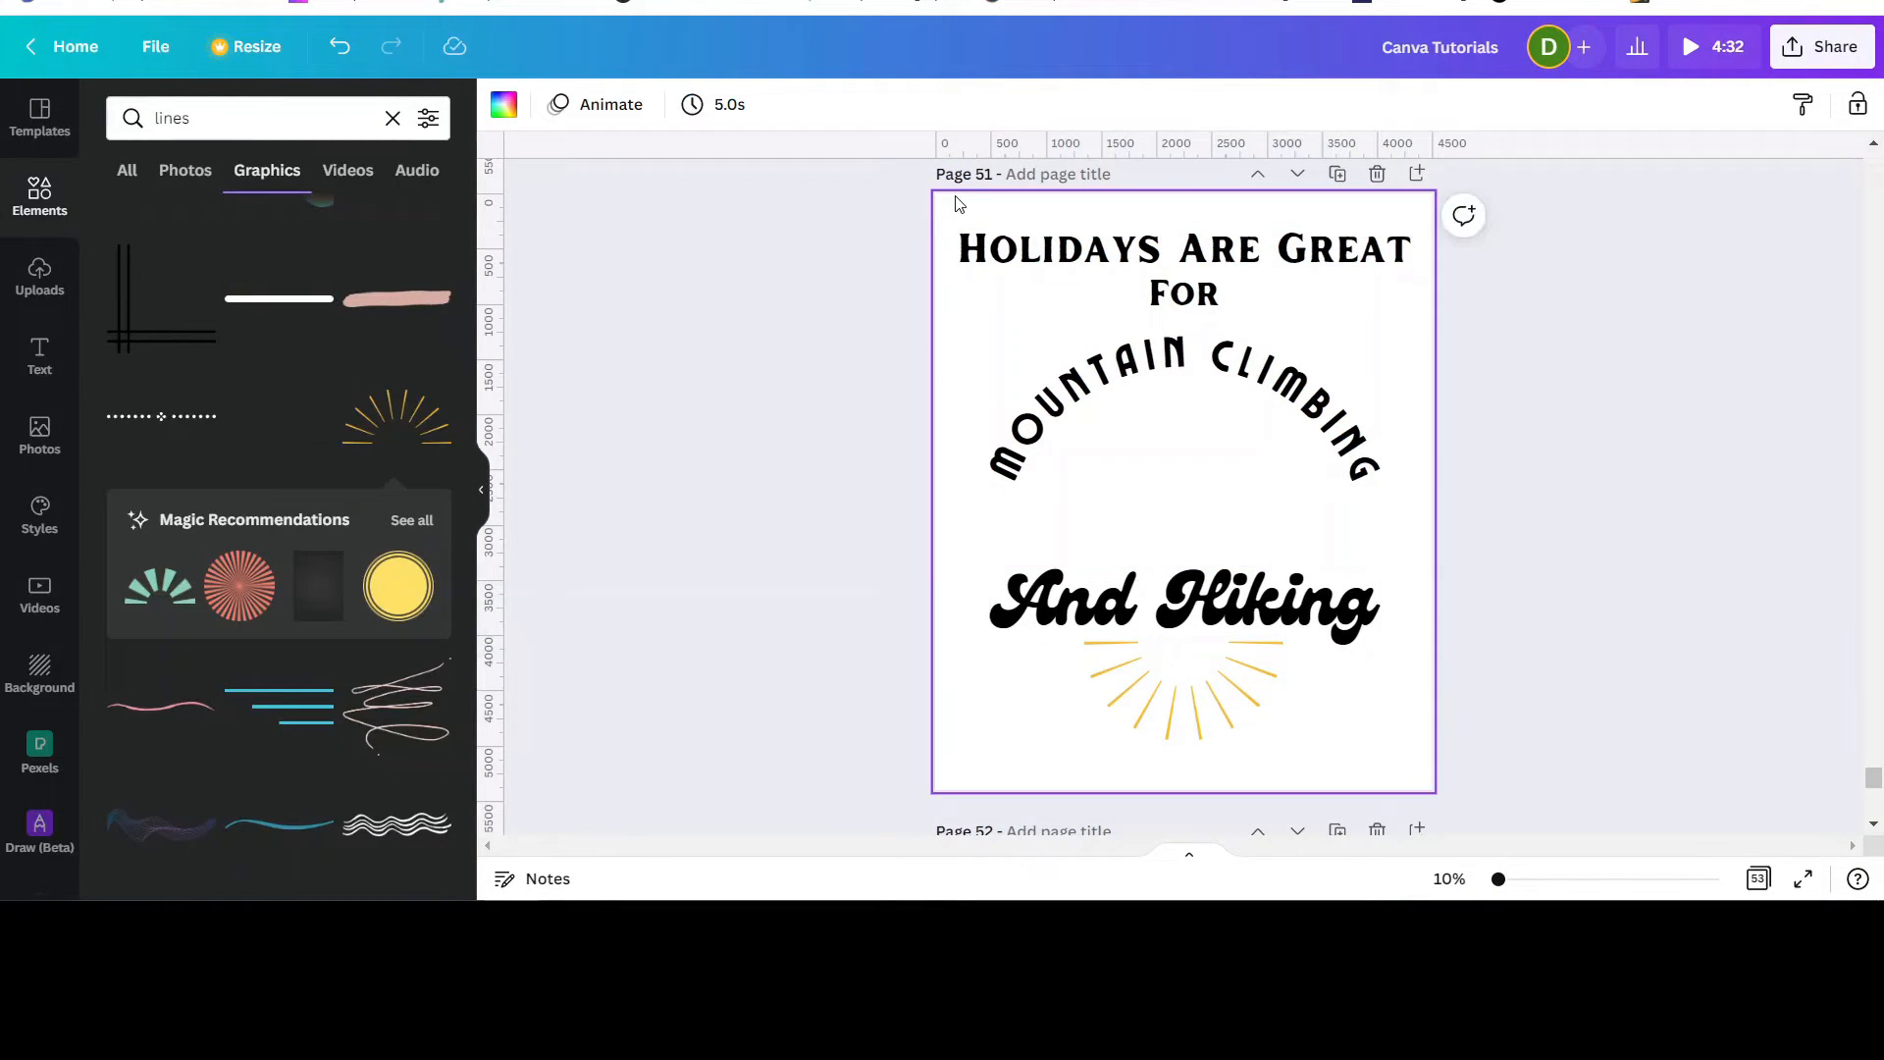
left_click(503, 104)
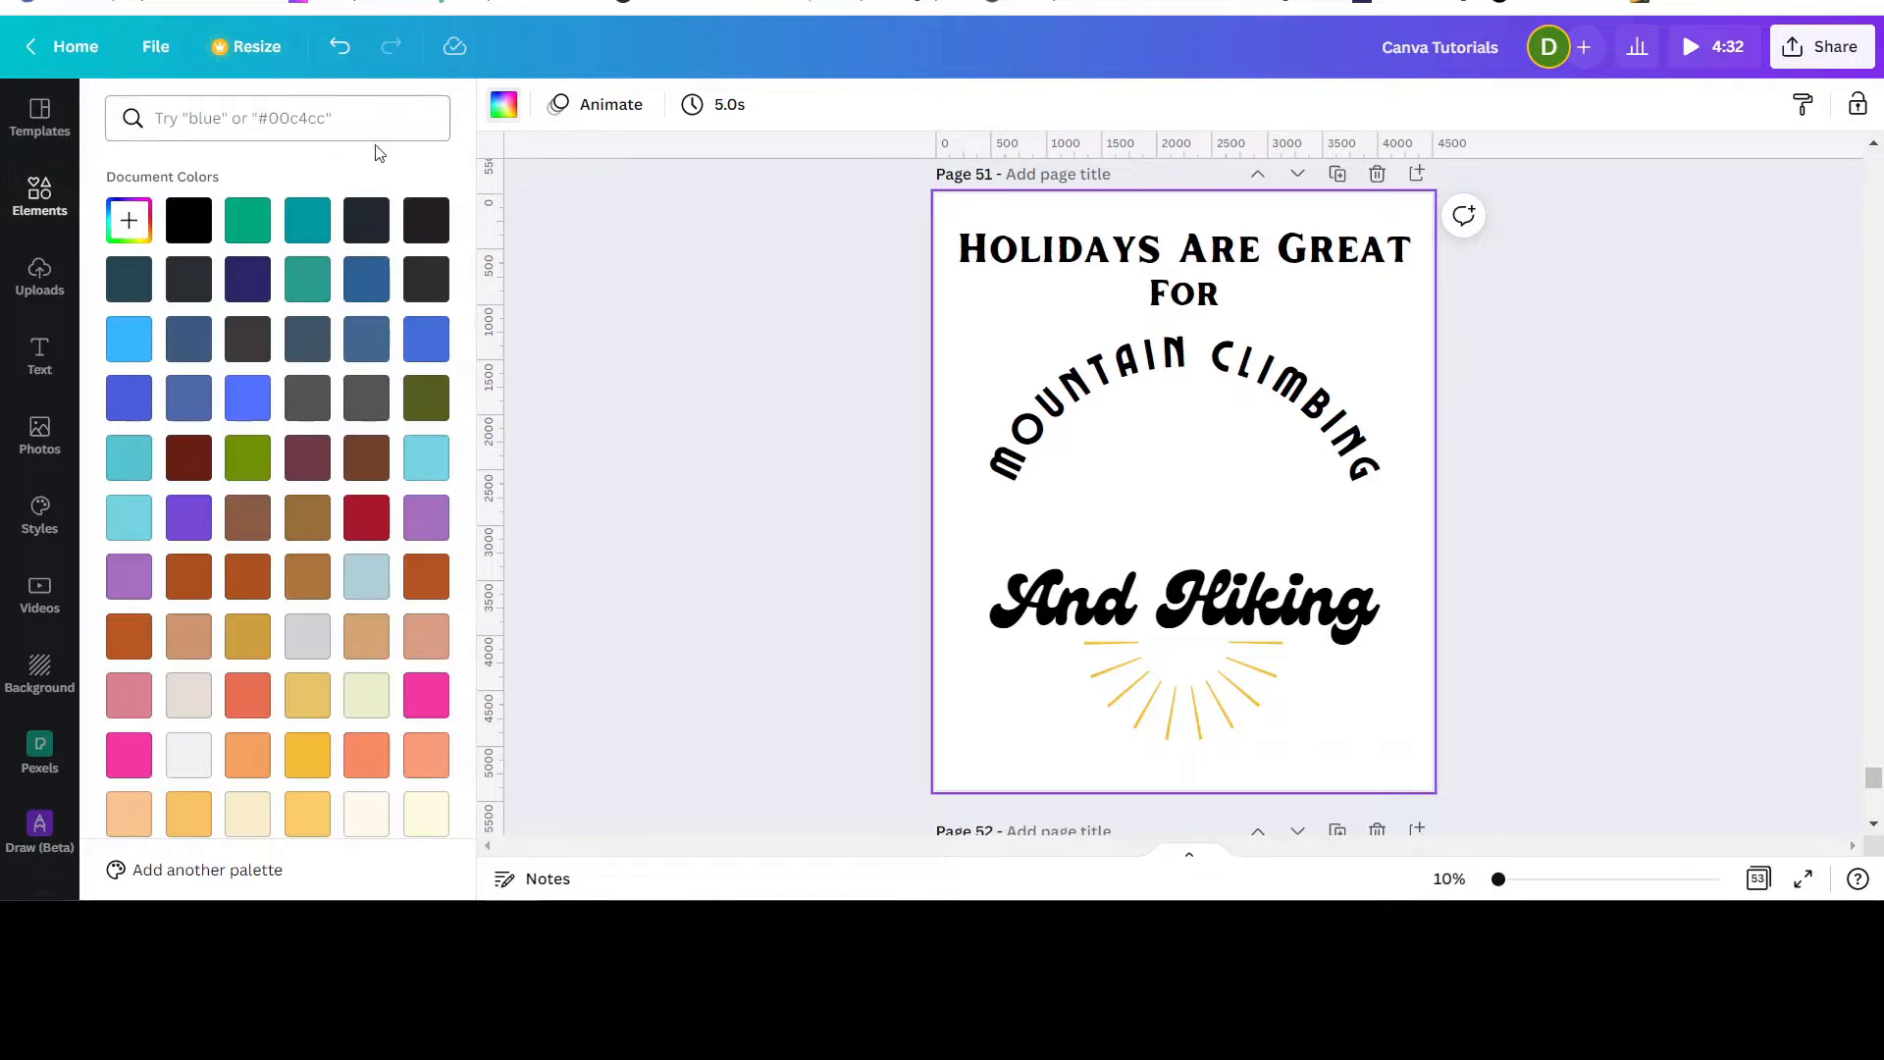
left_click(189, 221)
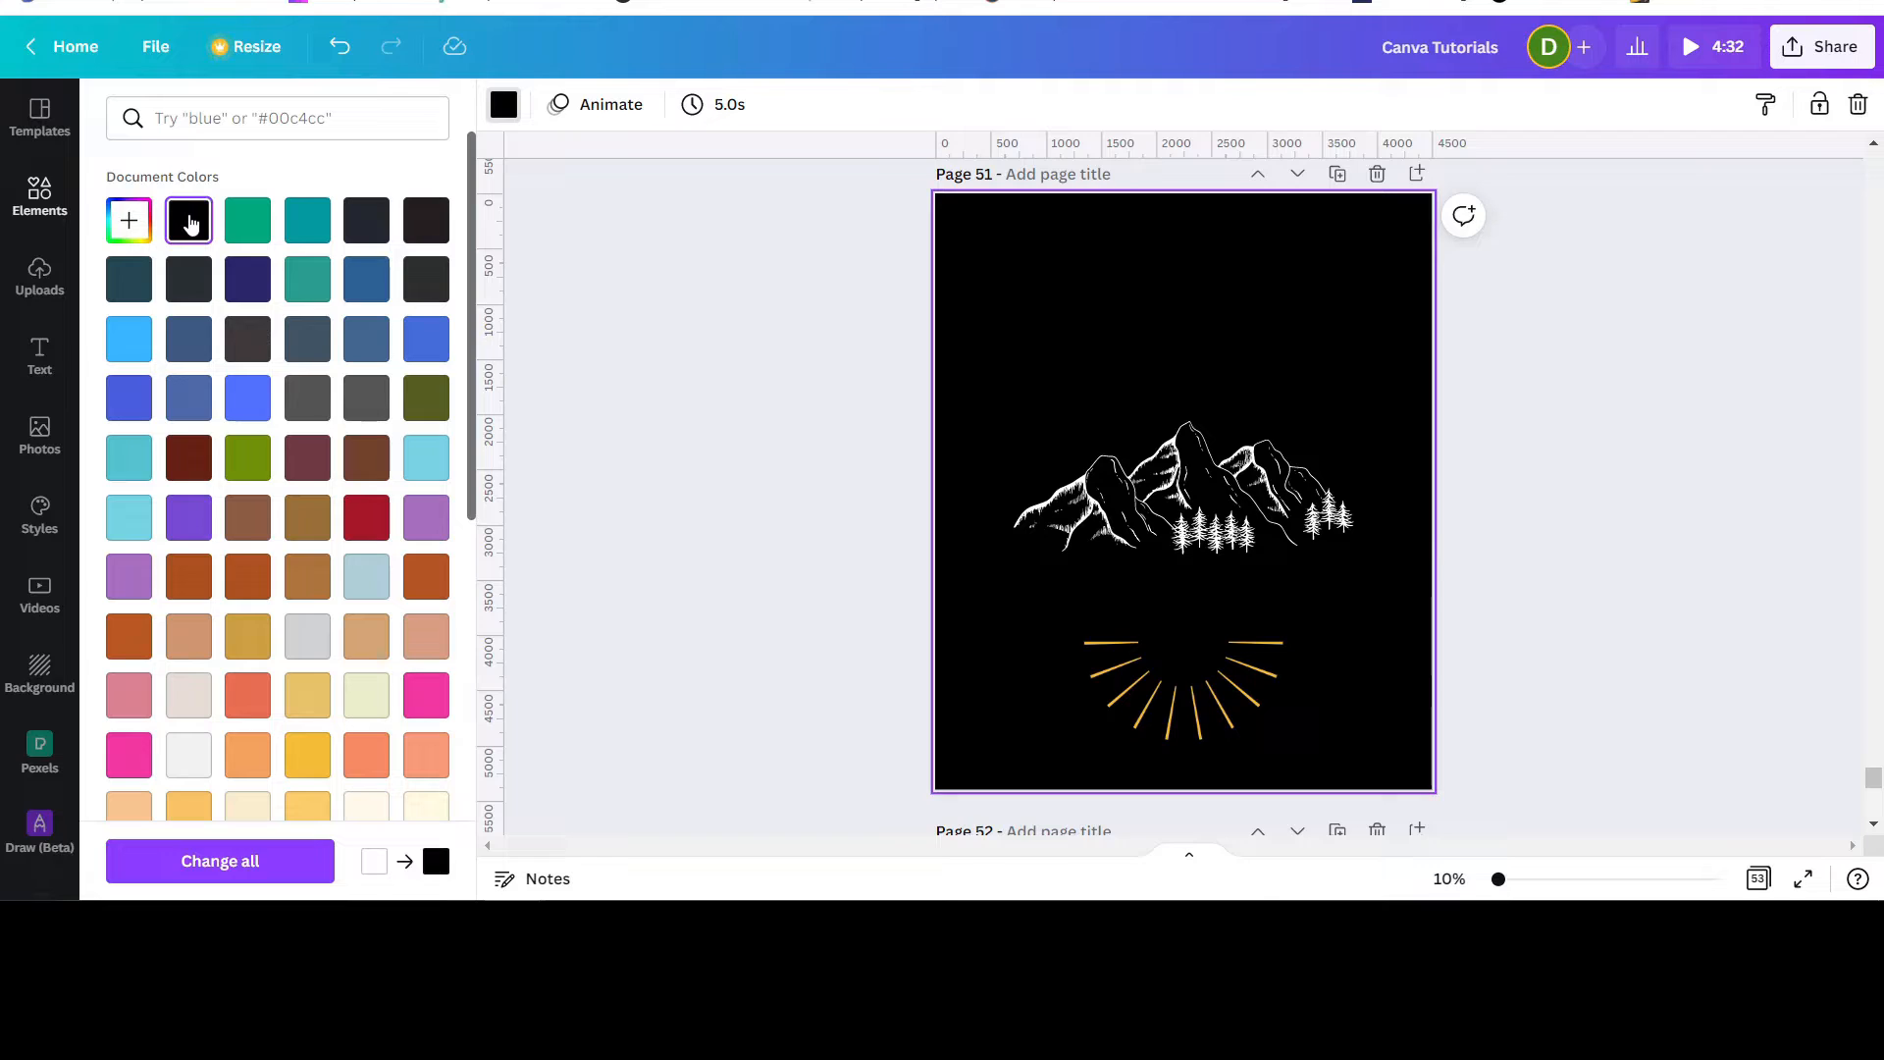
Step: Apply the Splice effect to "Holidays Are Great" with a white effect colour and an offset of 0
left_click(1111, 236)
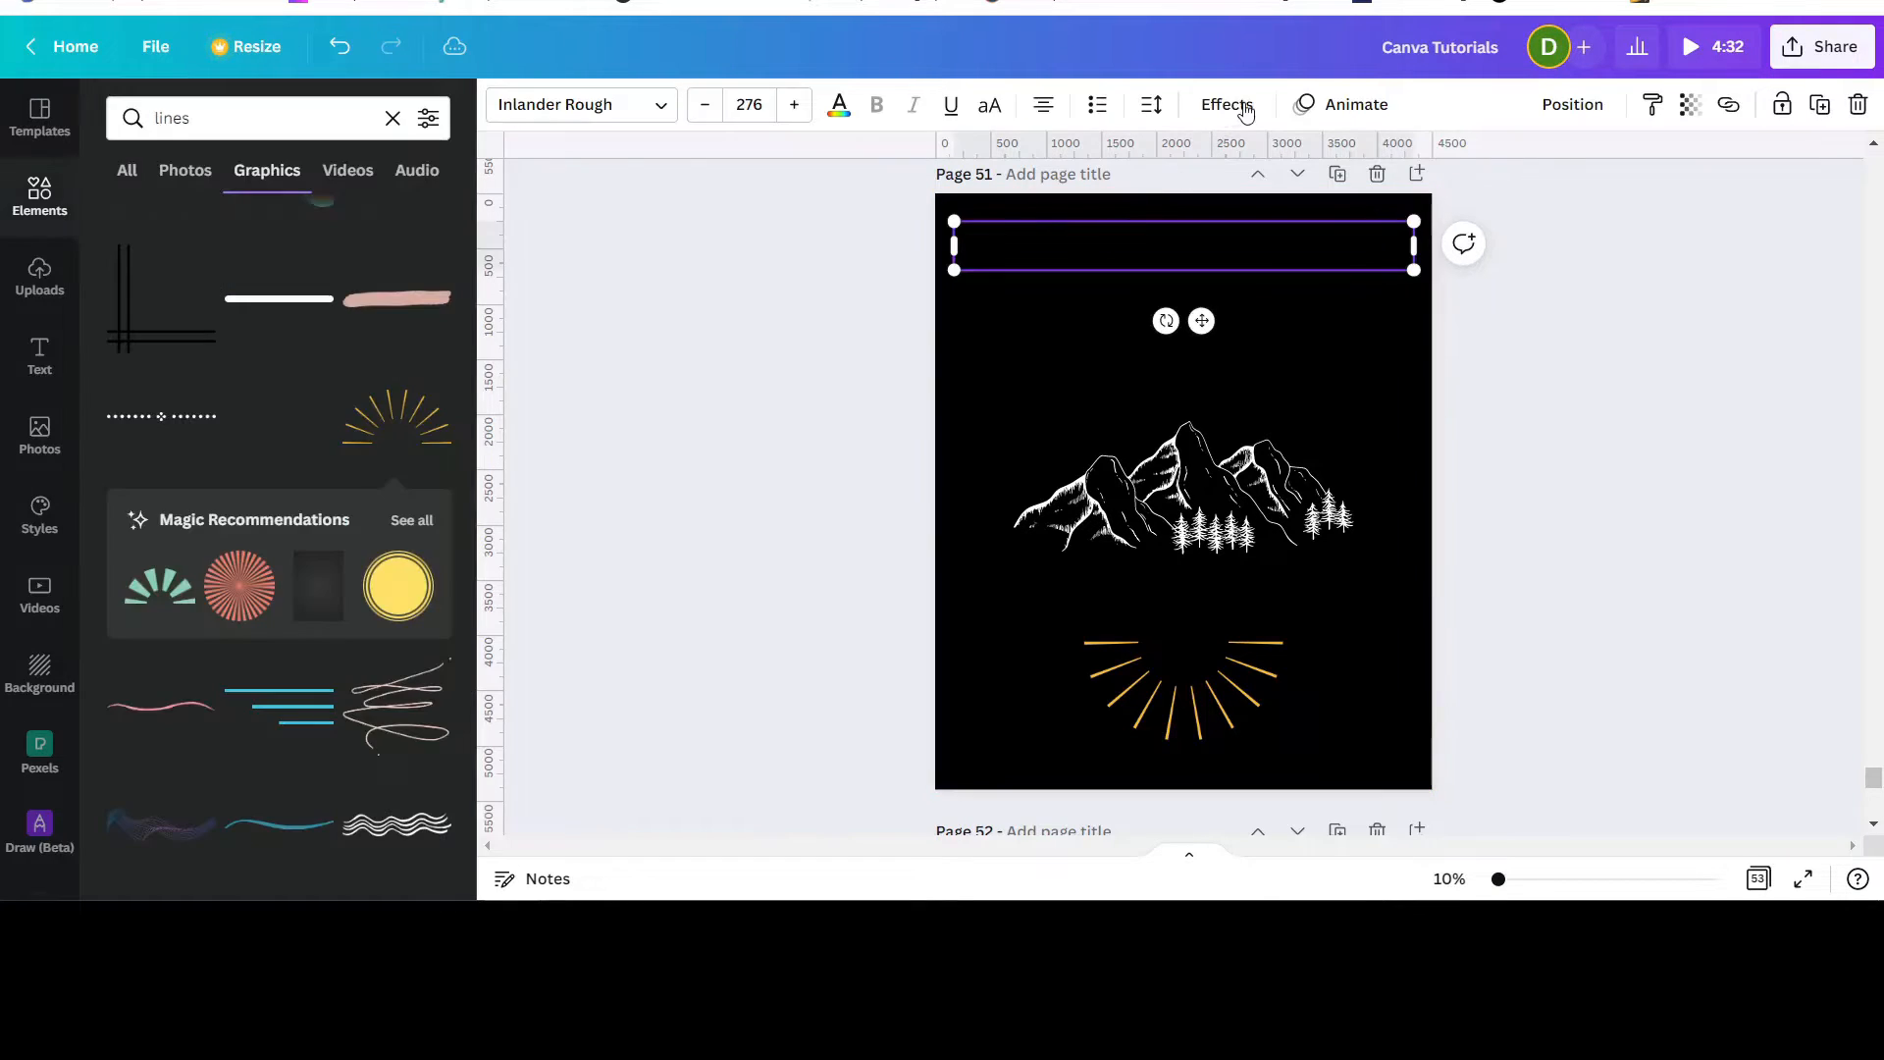
left_click(1226, 104)
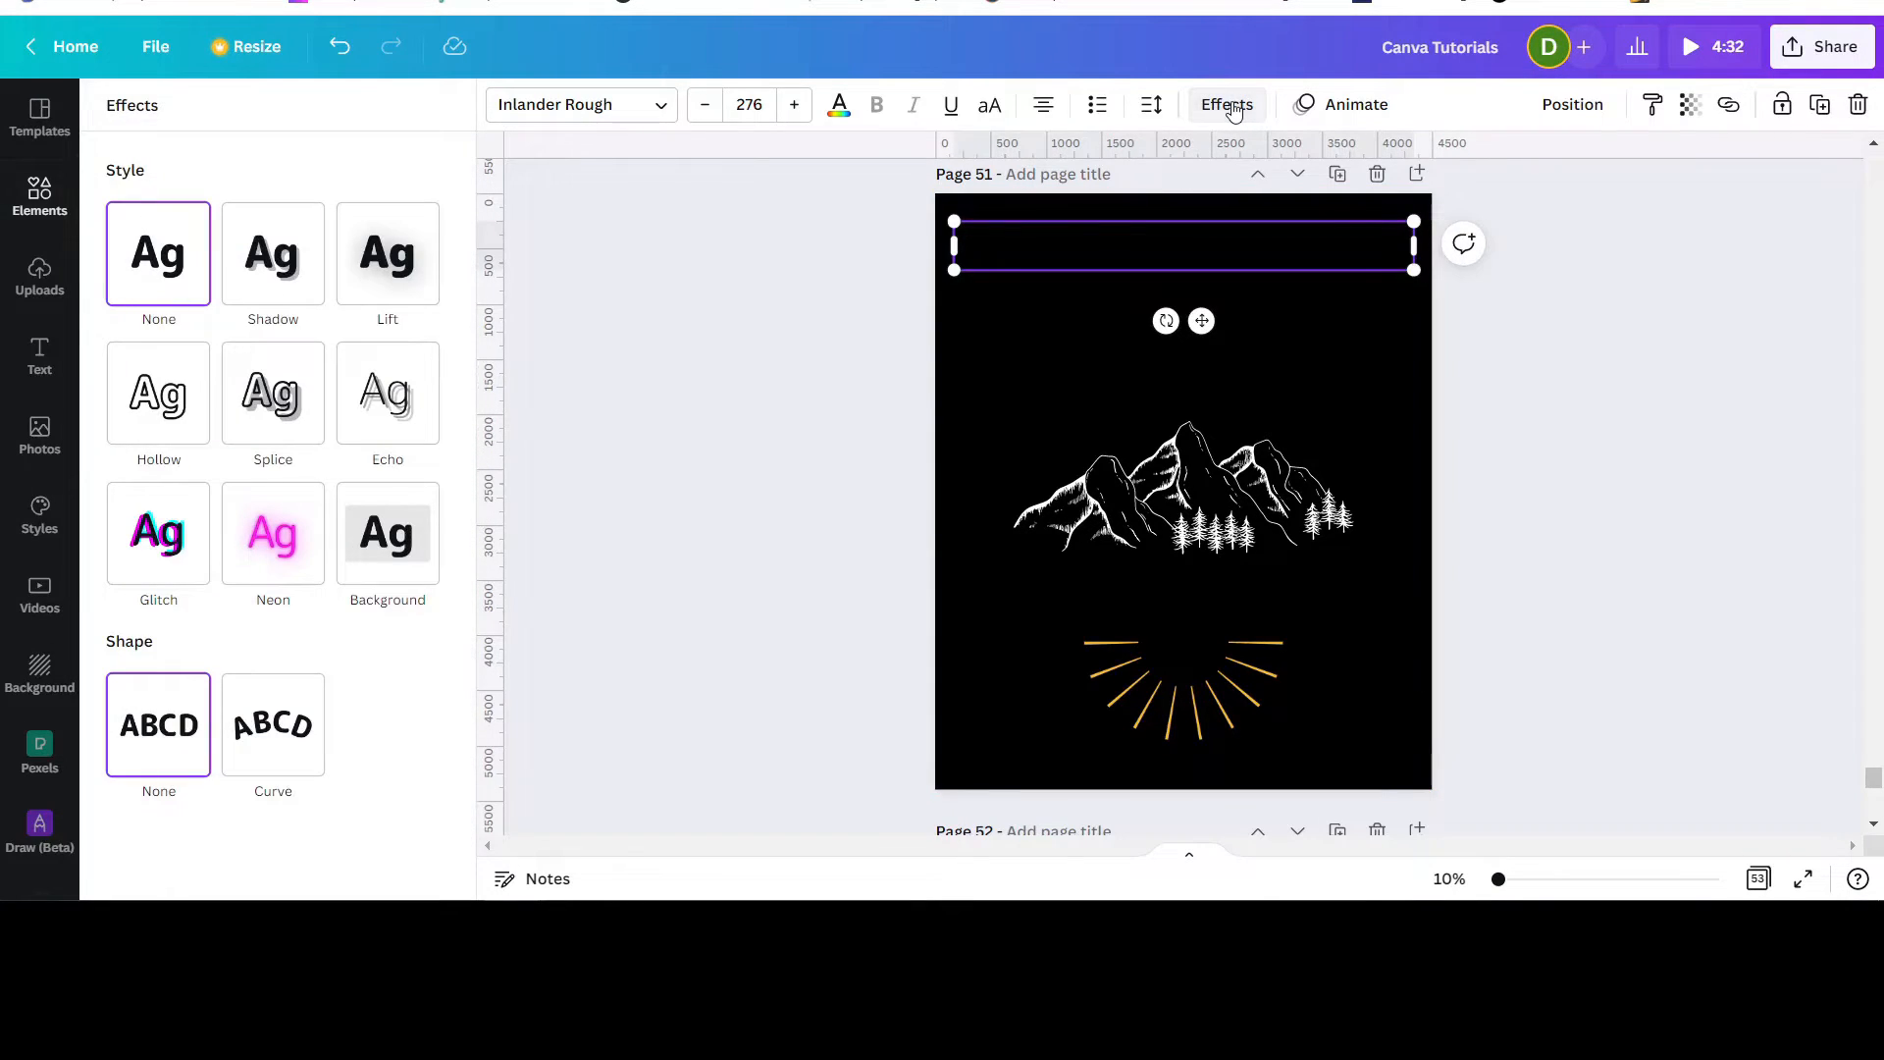
left_click(280, 416)
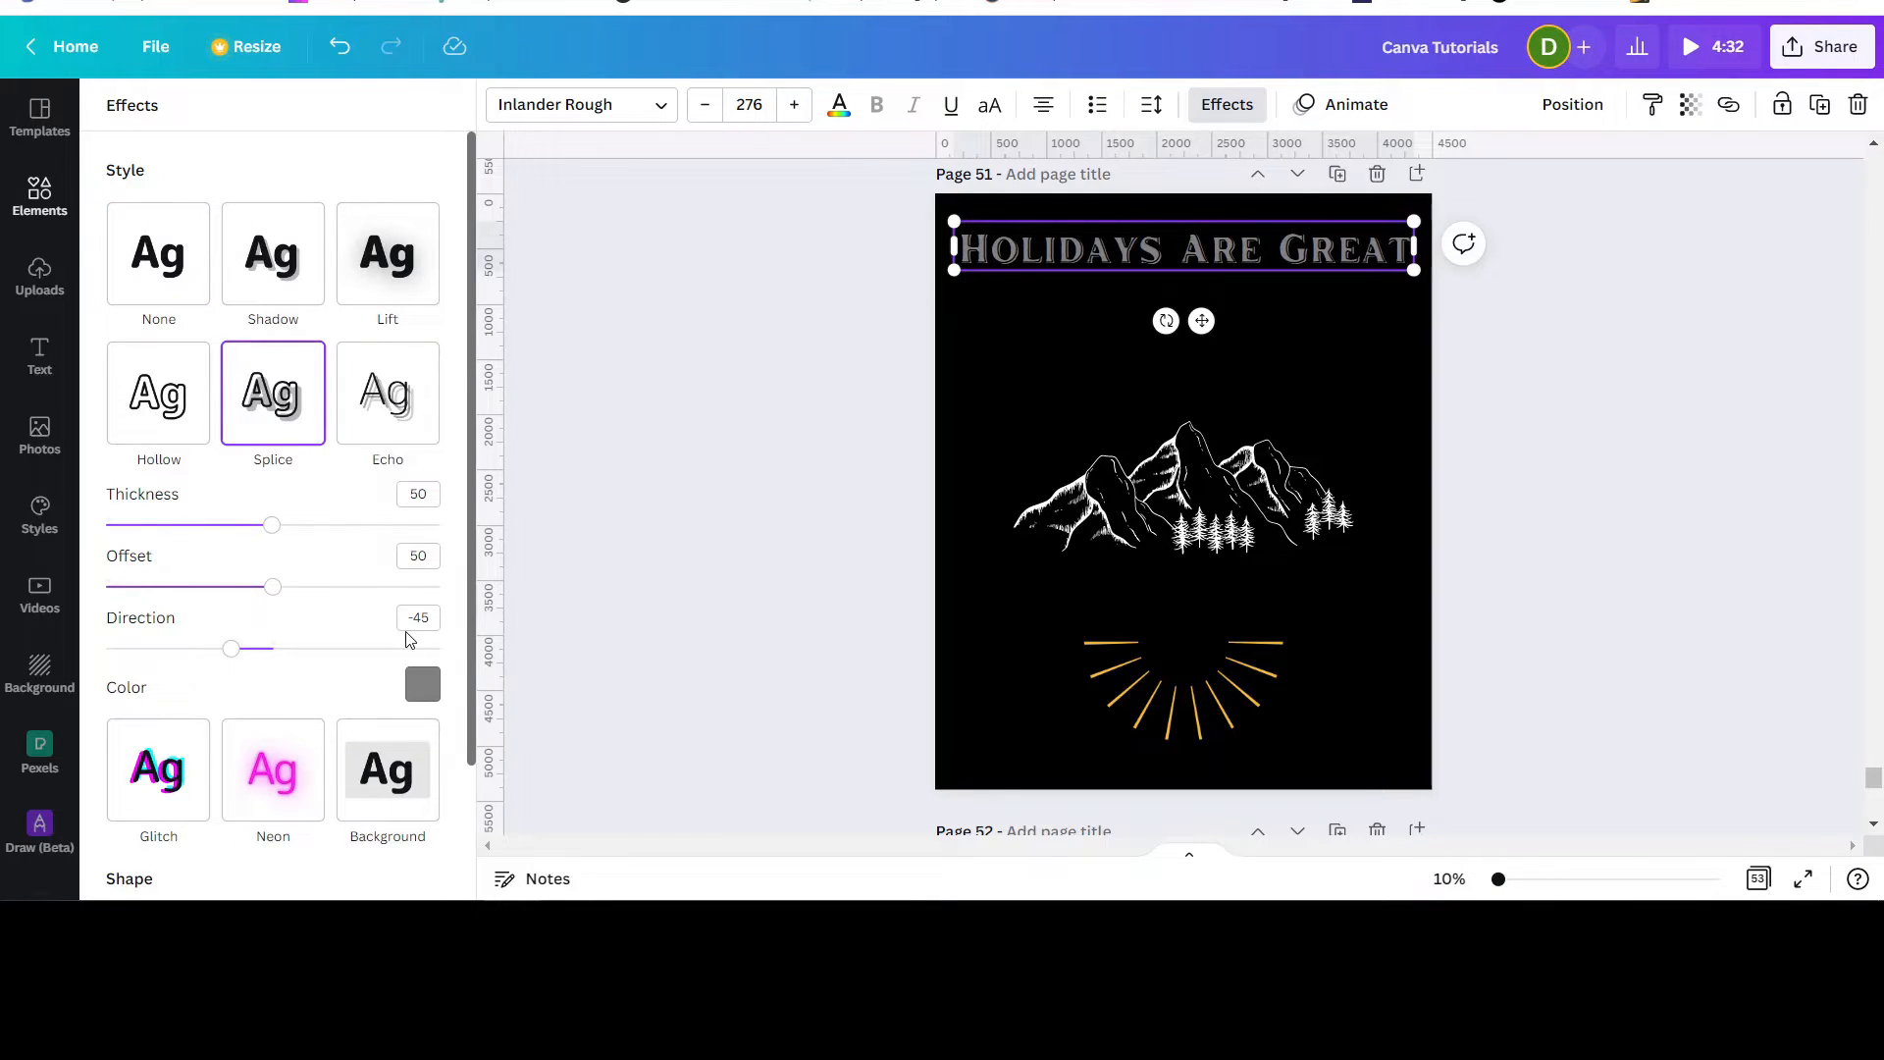
left_click(423, 686)
scroll(345, 534, "down", 5)
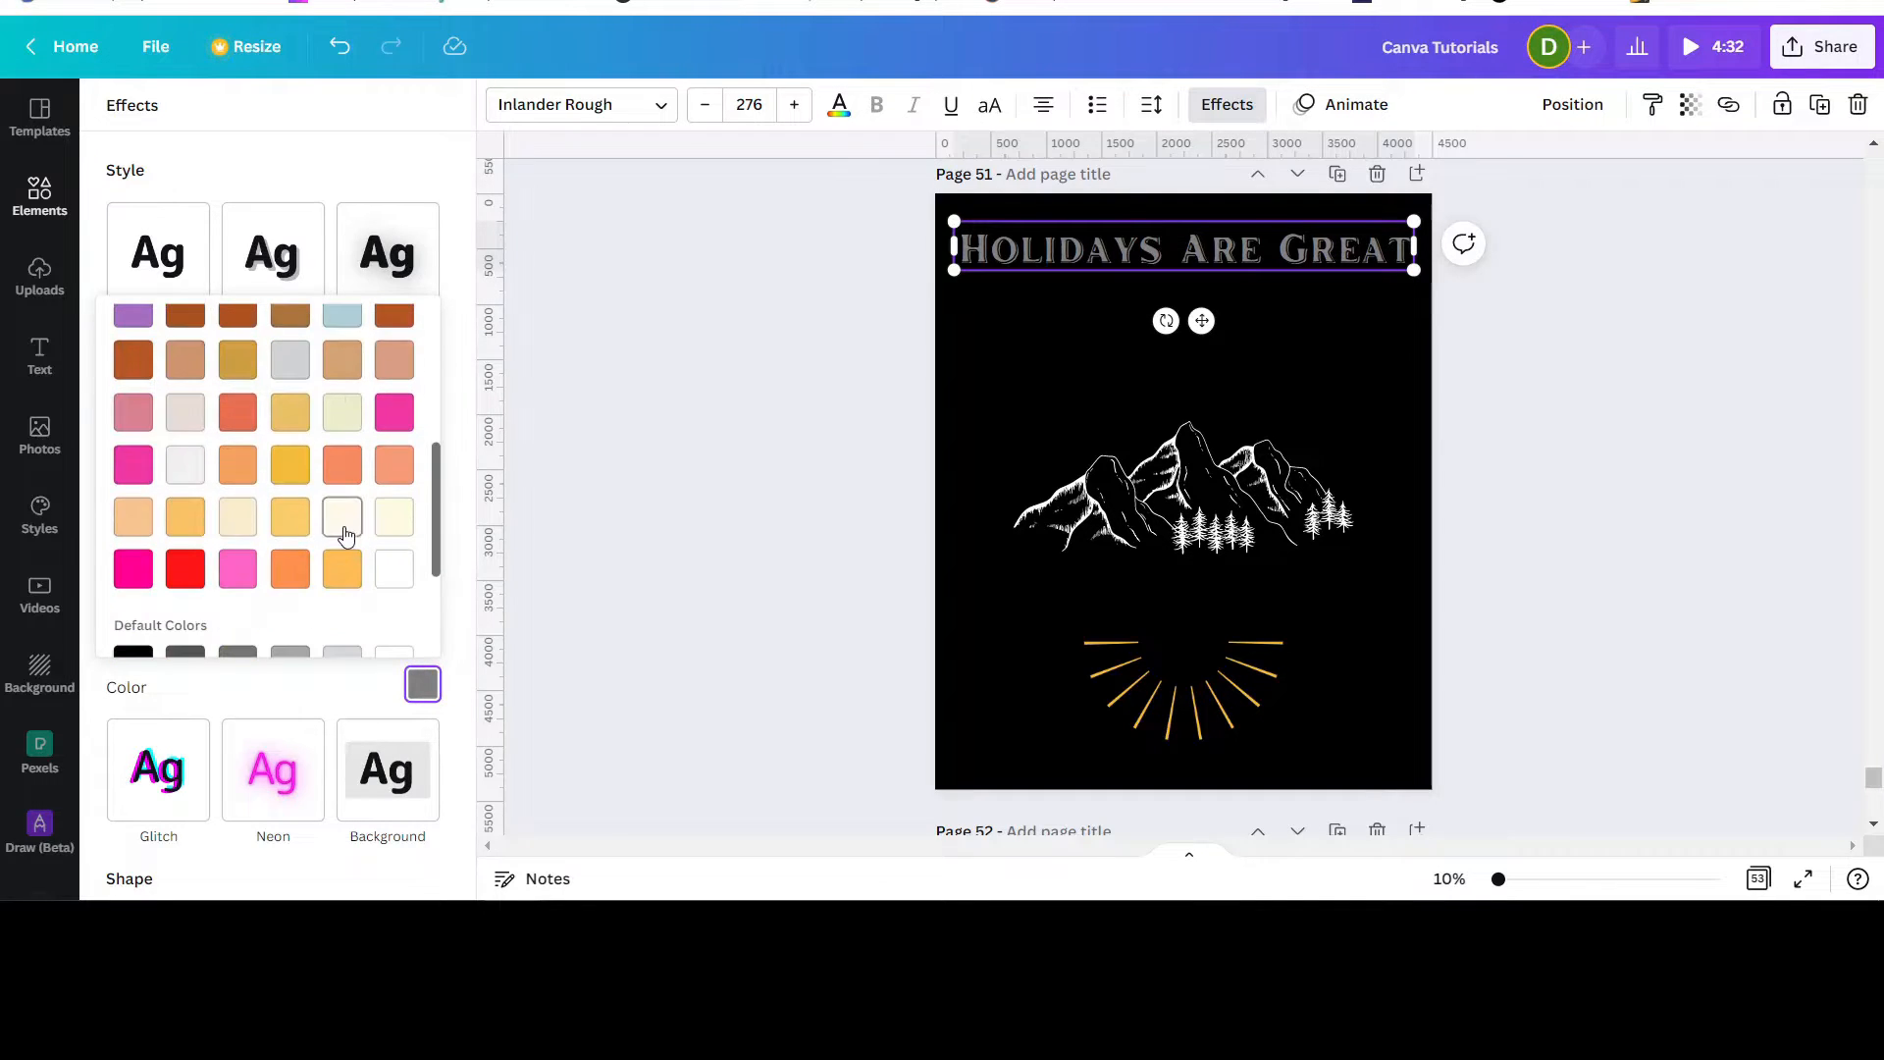
left_click(393, 568)
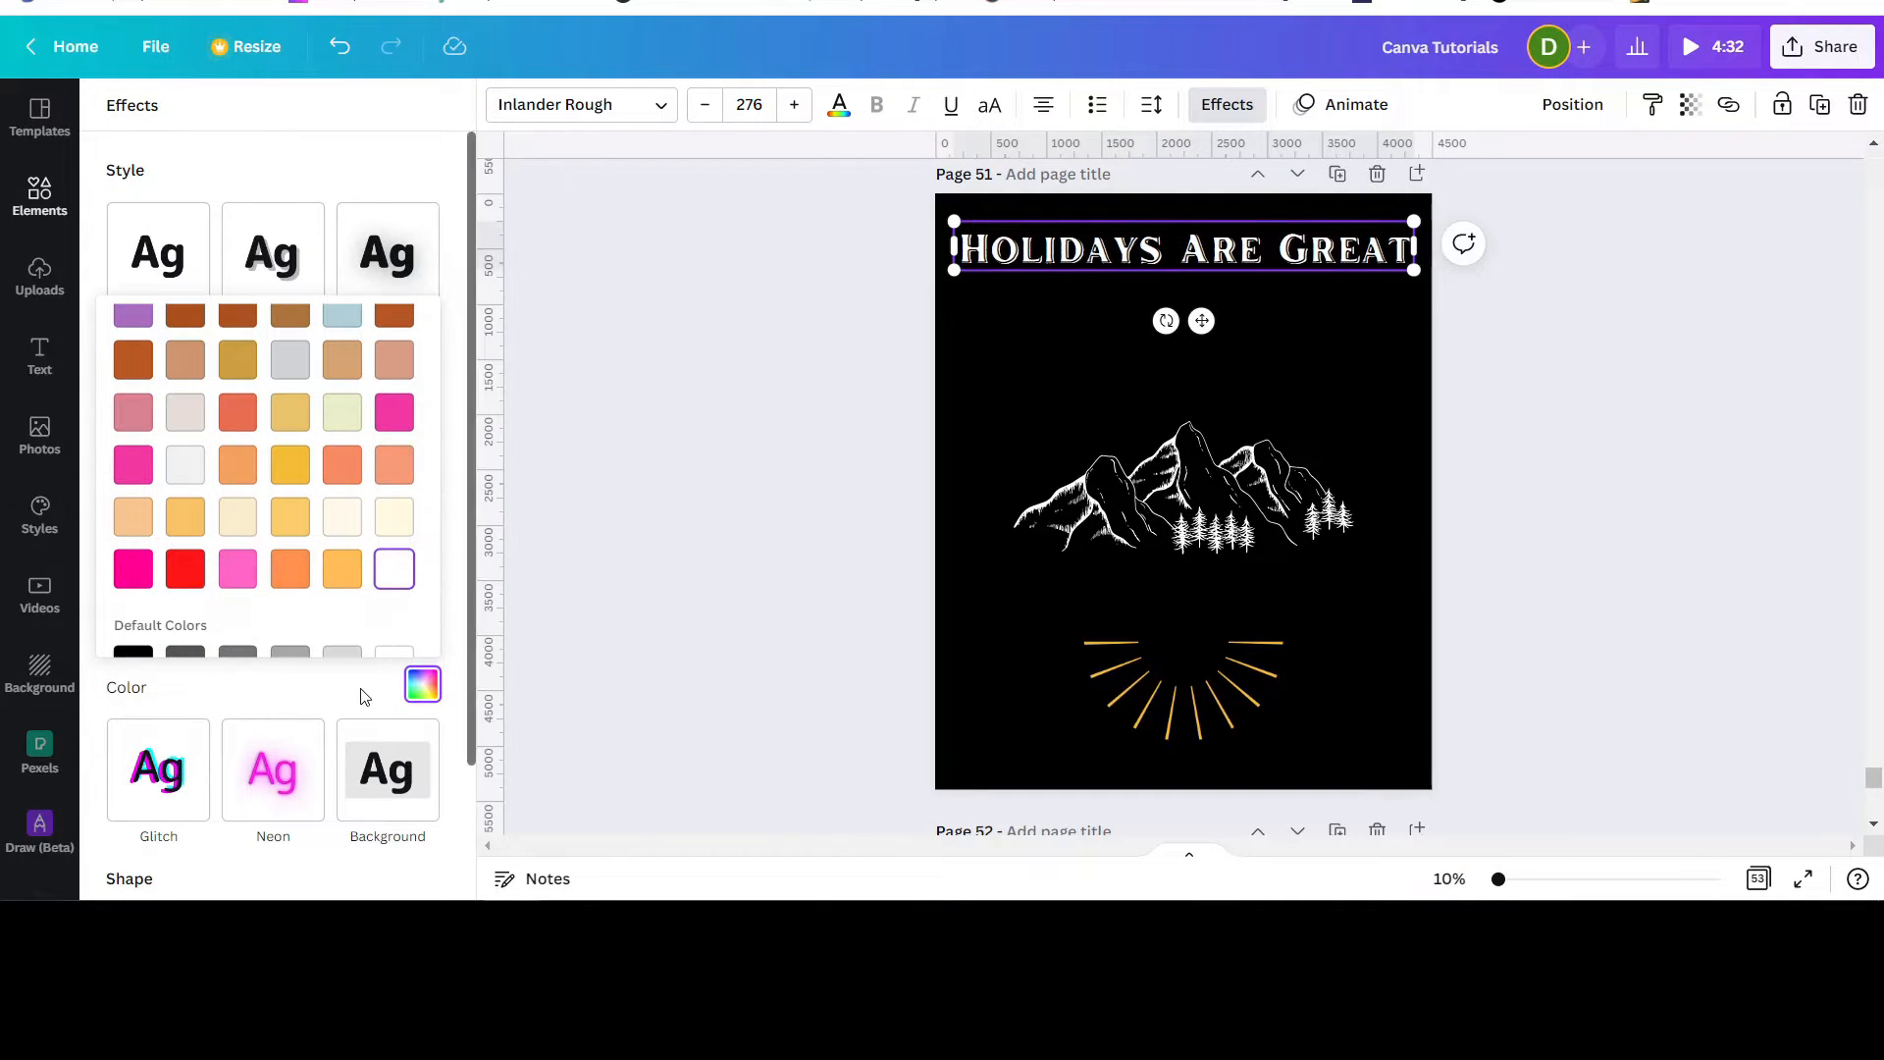
left_click(355, 159)
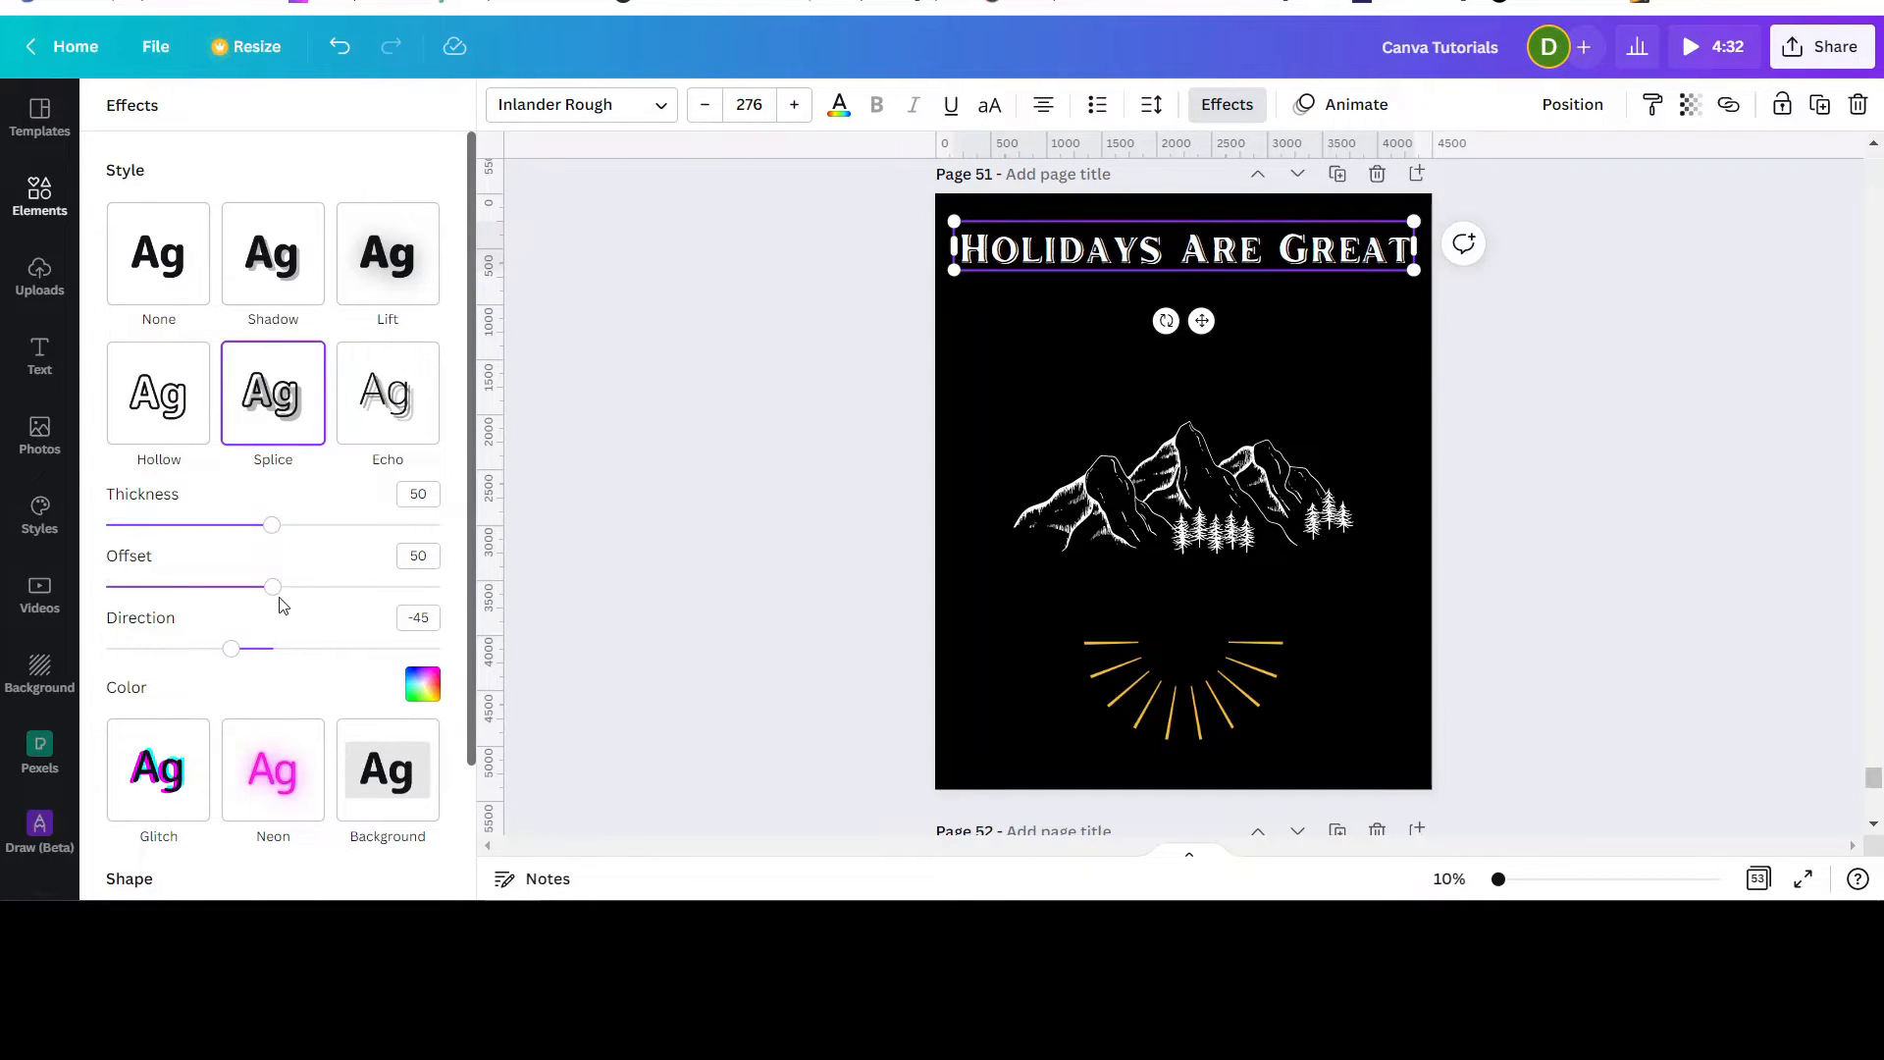
left_click_drag(275, 593, 88, 579)
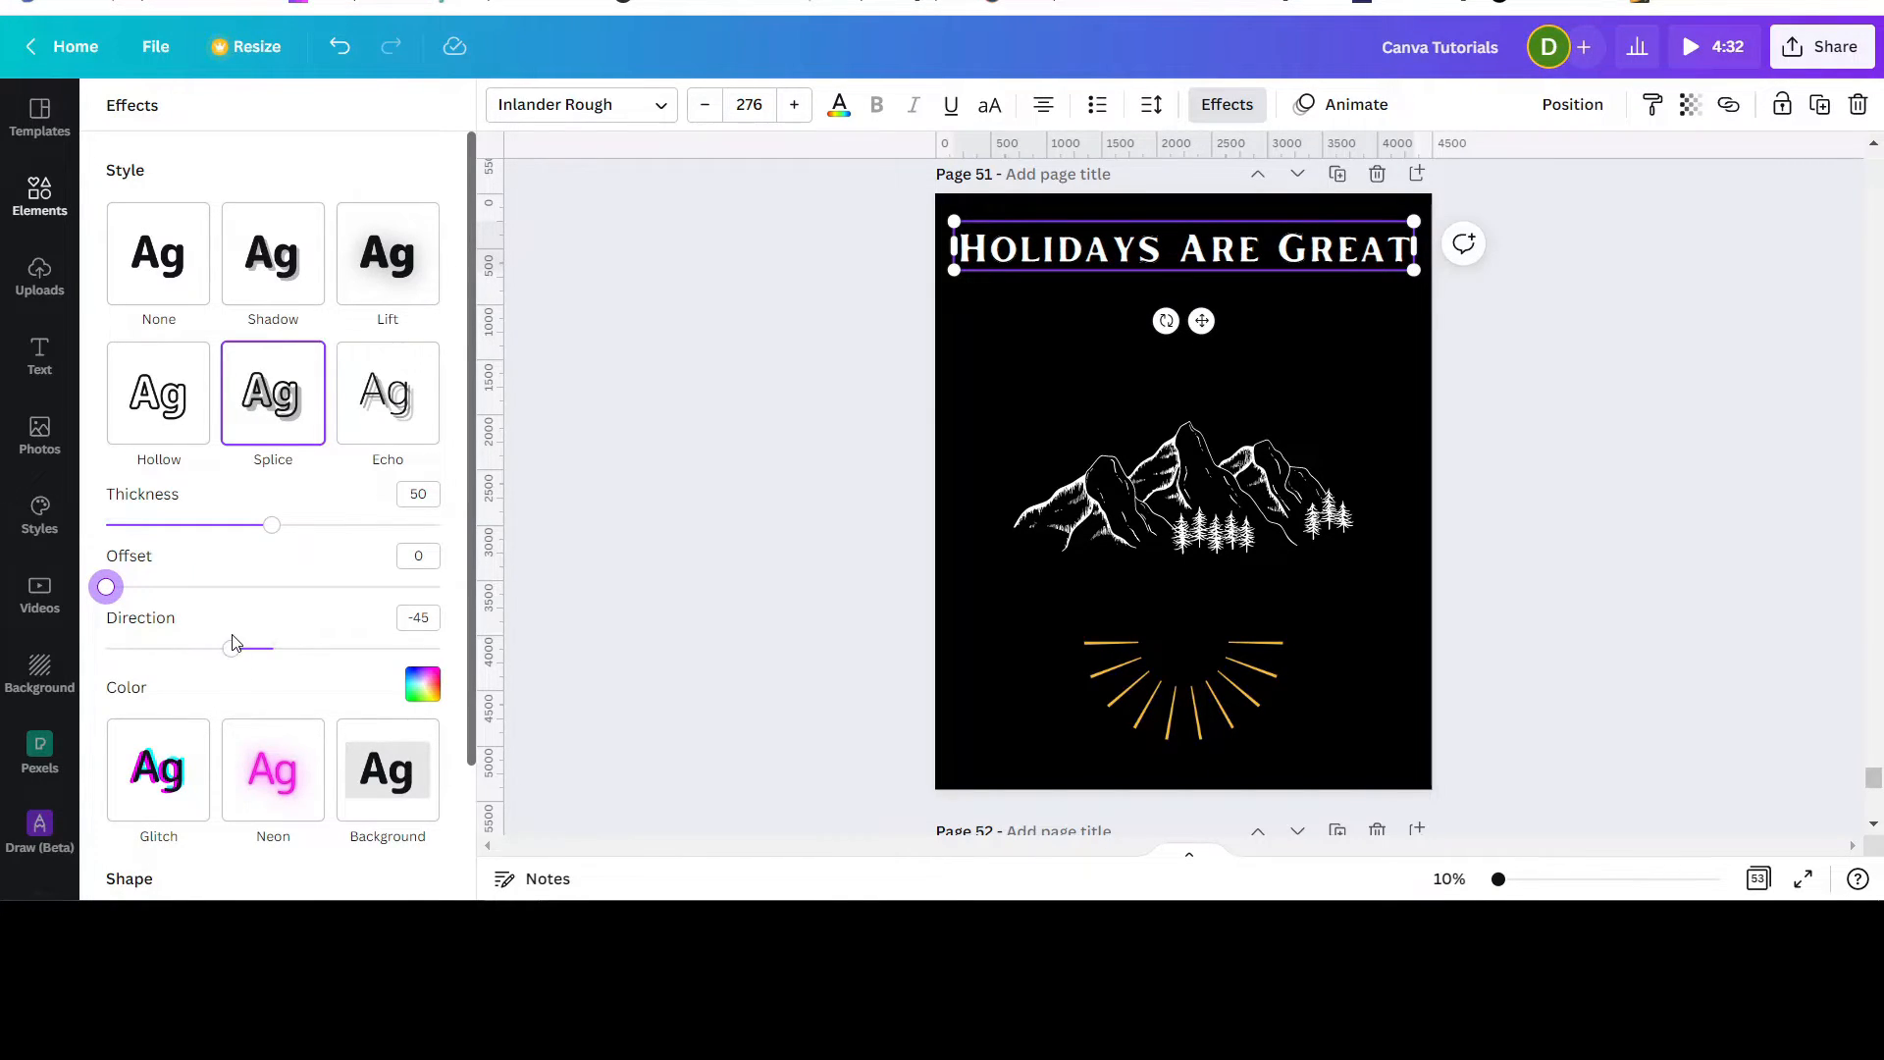
Step: Give "For" the Splice effect in white with its offset set to 0
left_click(1165, 299)
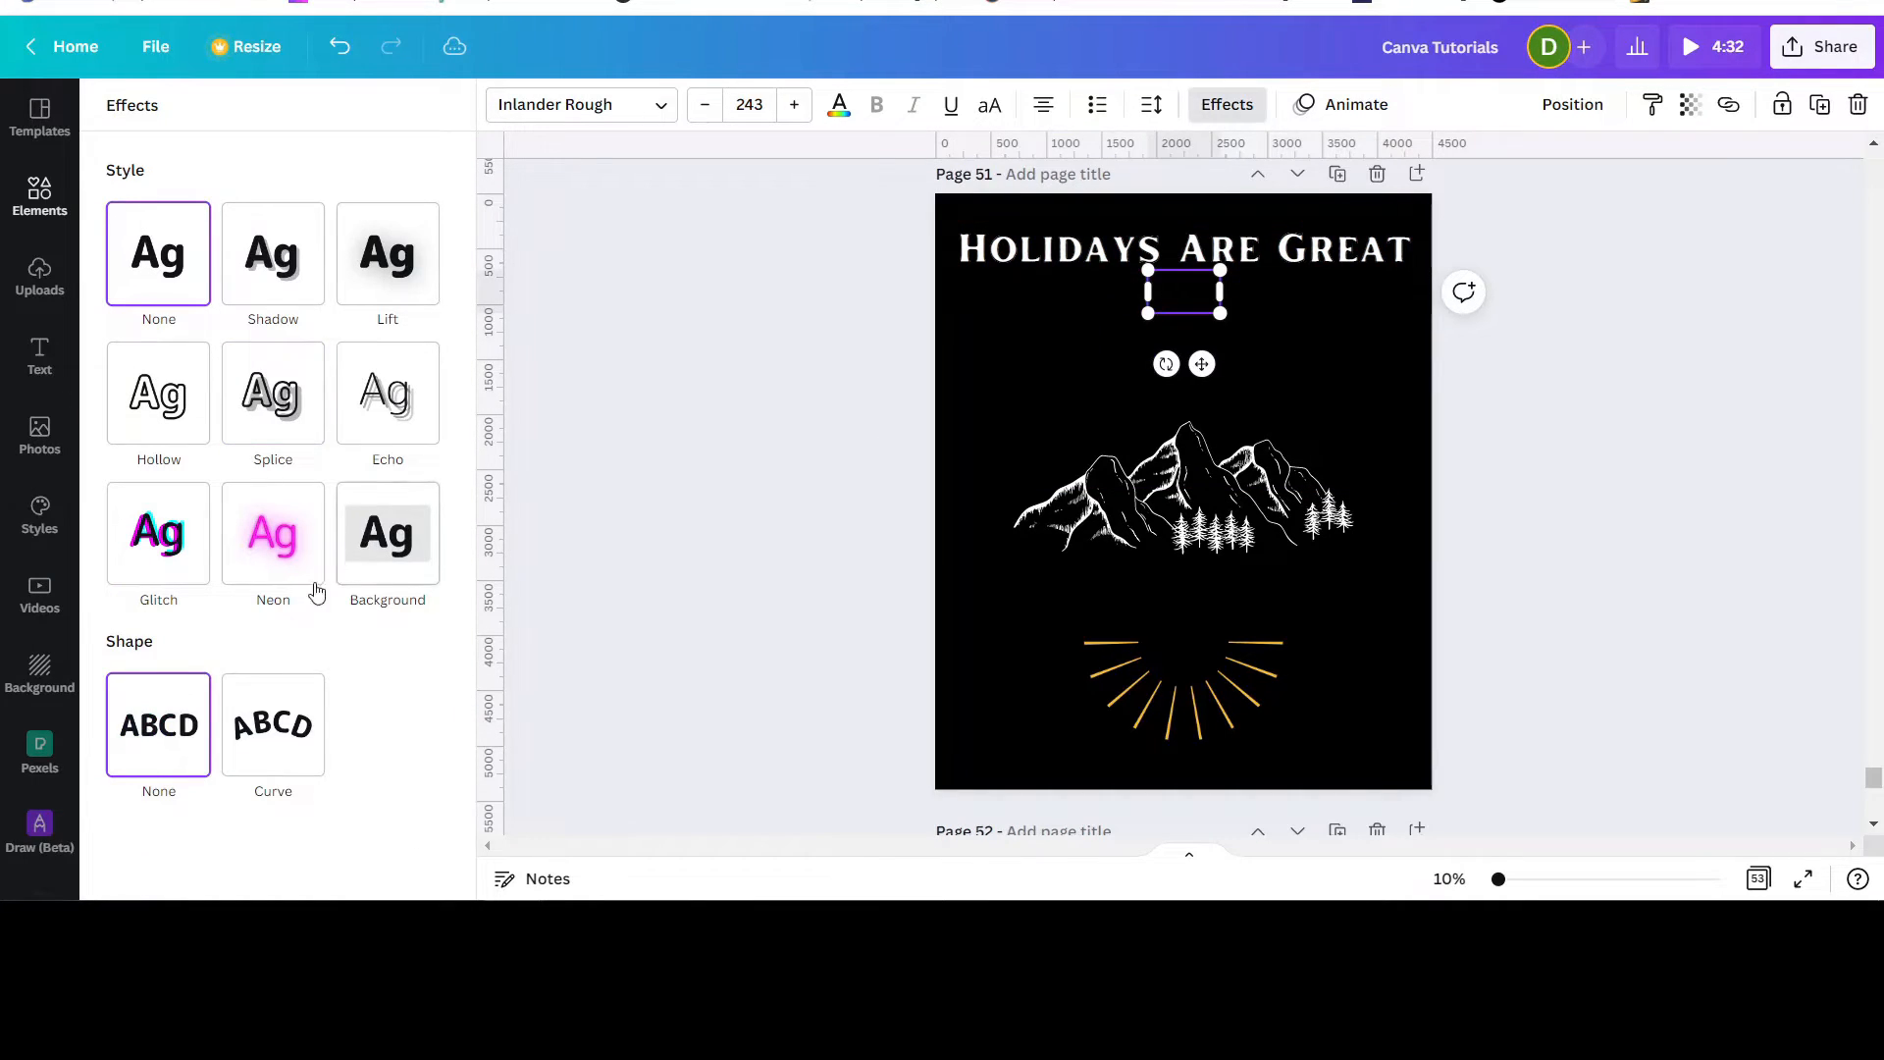
left_click(274, 393)
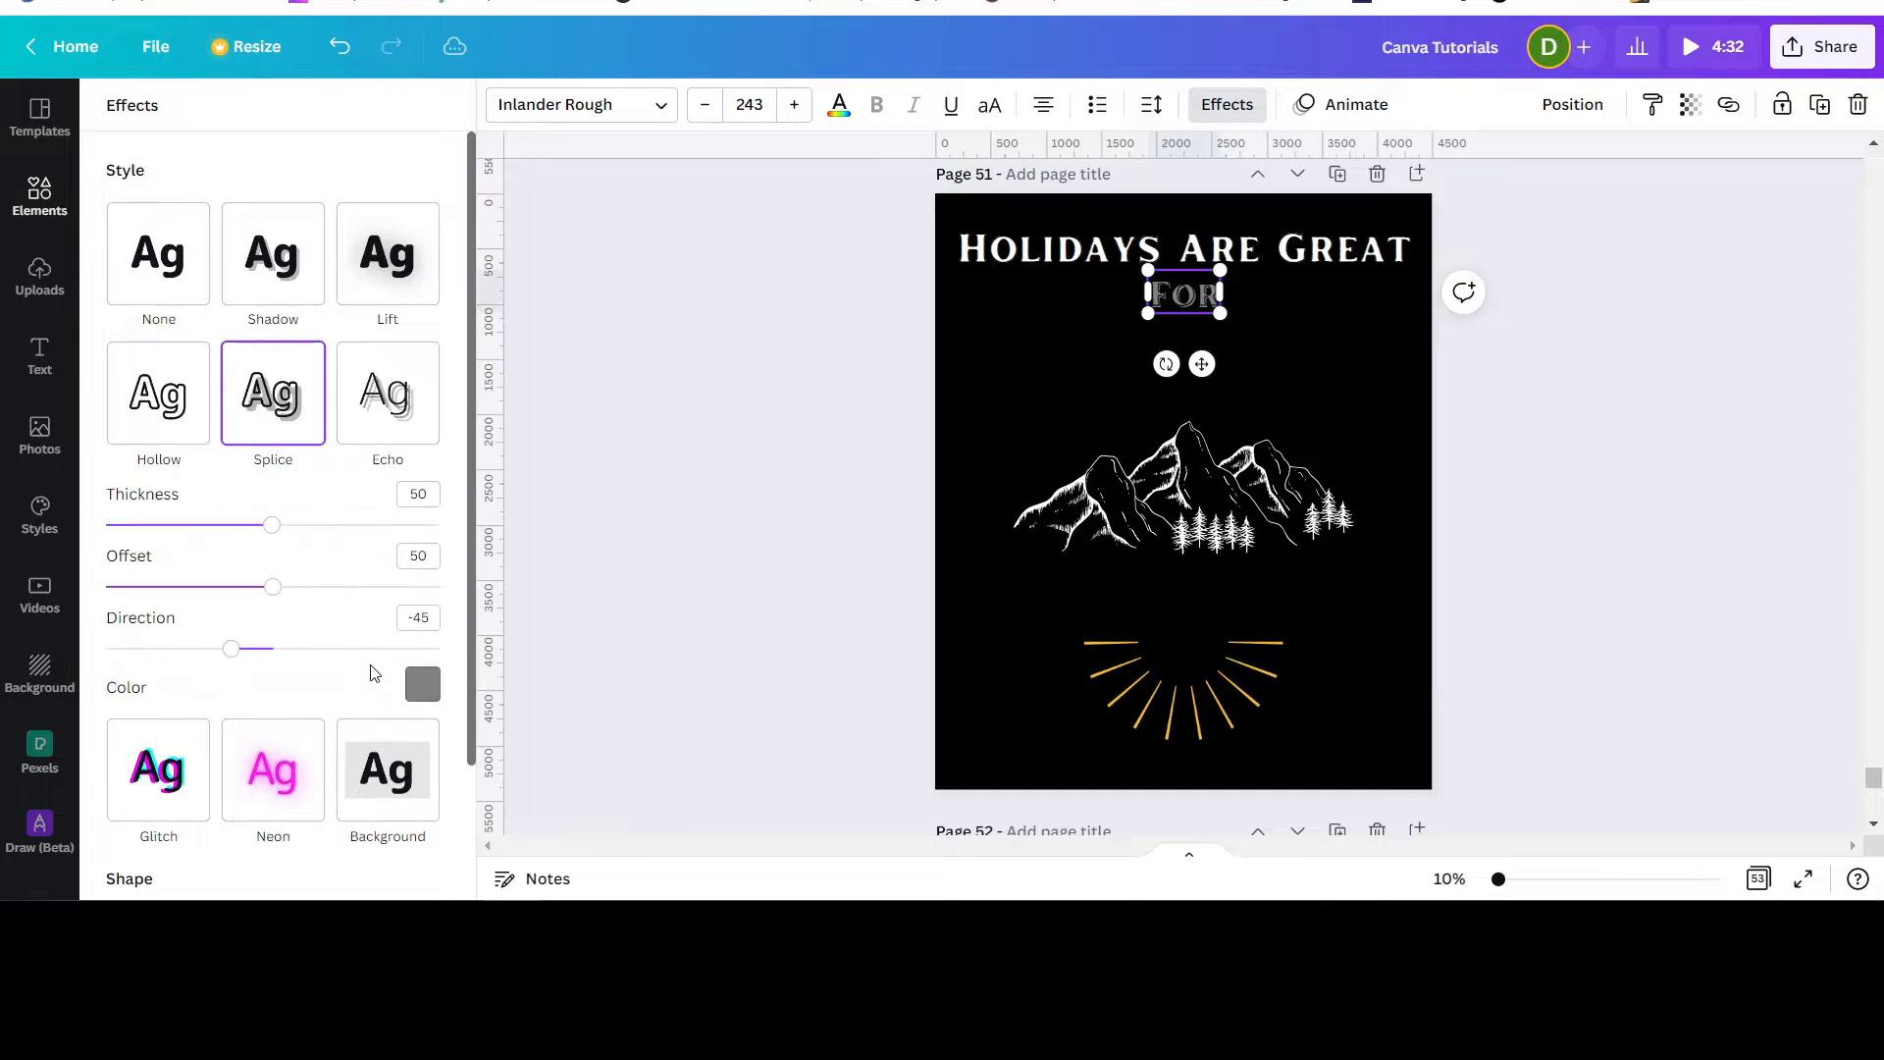
left_click(422, 683)
scroll(351, 551, "down", 5)
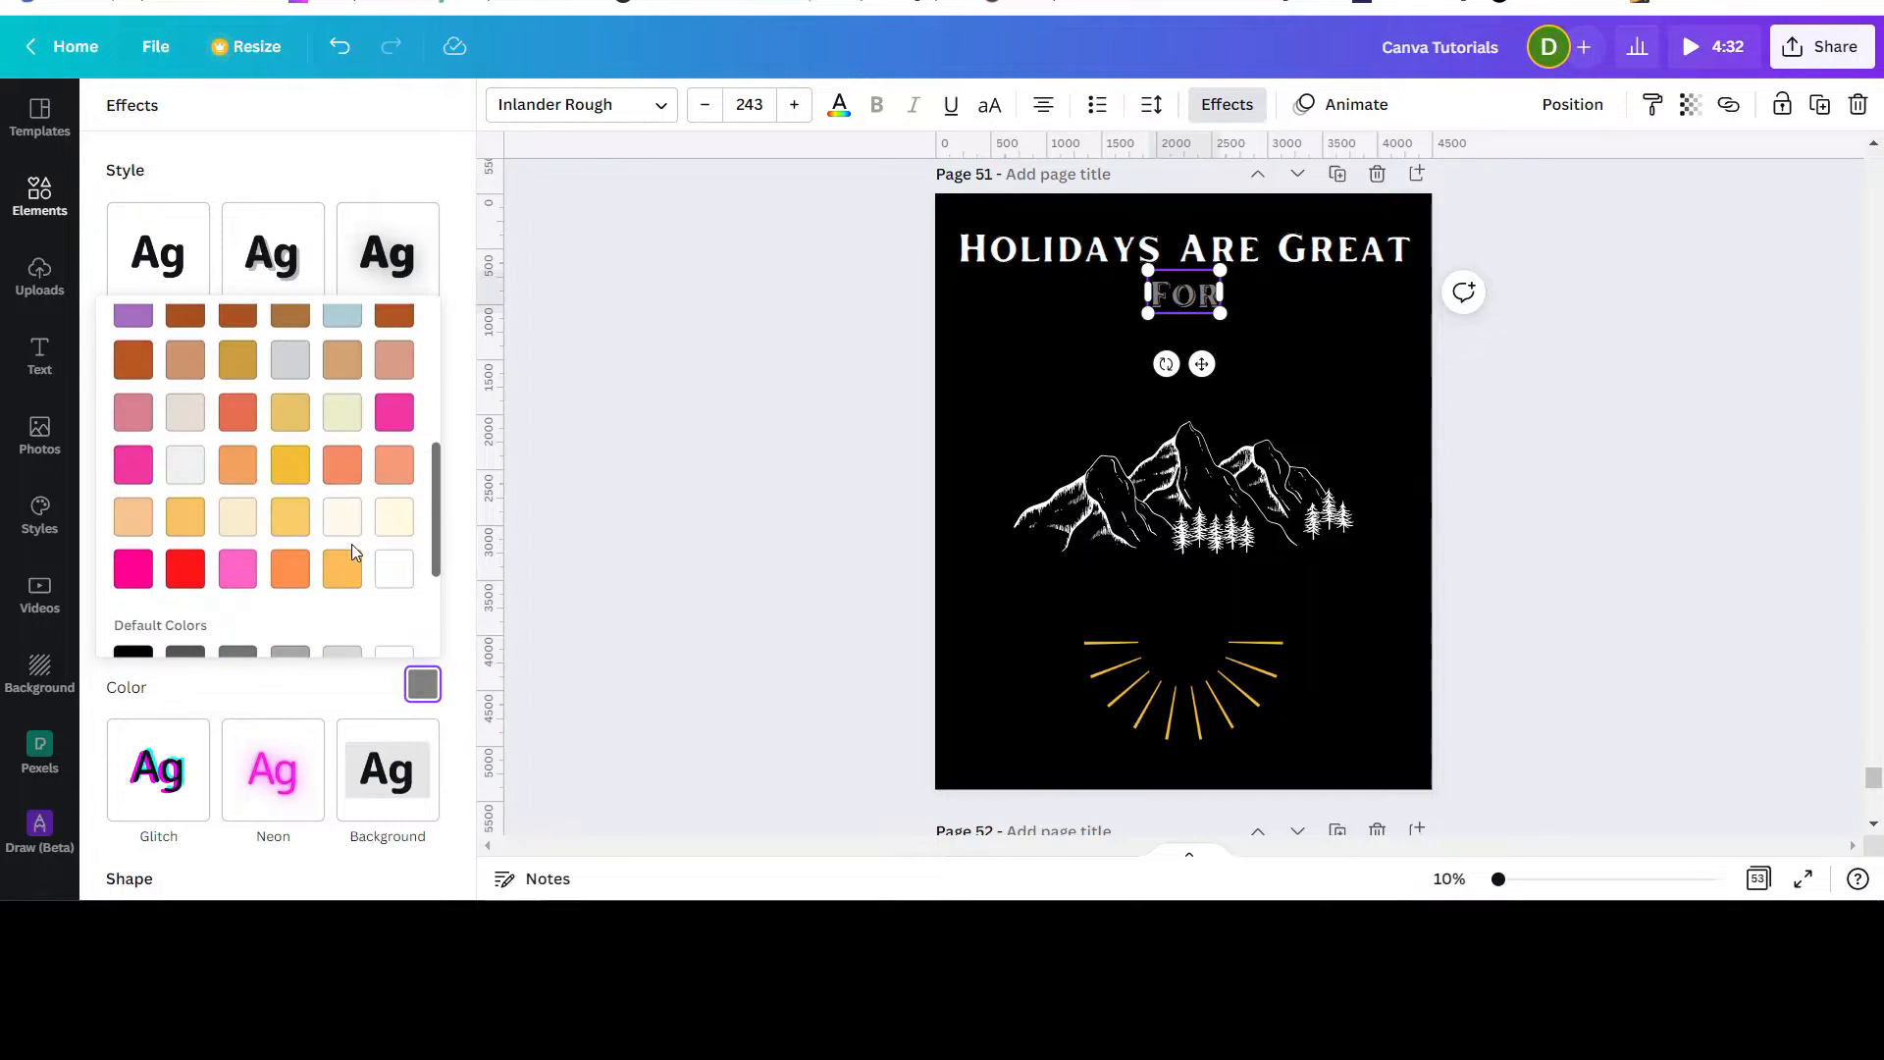
left_click(393, 569)
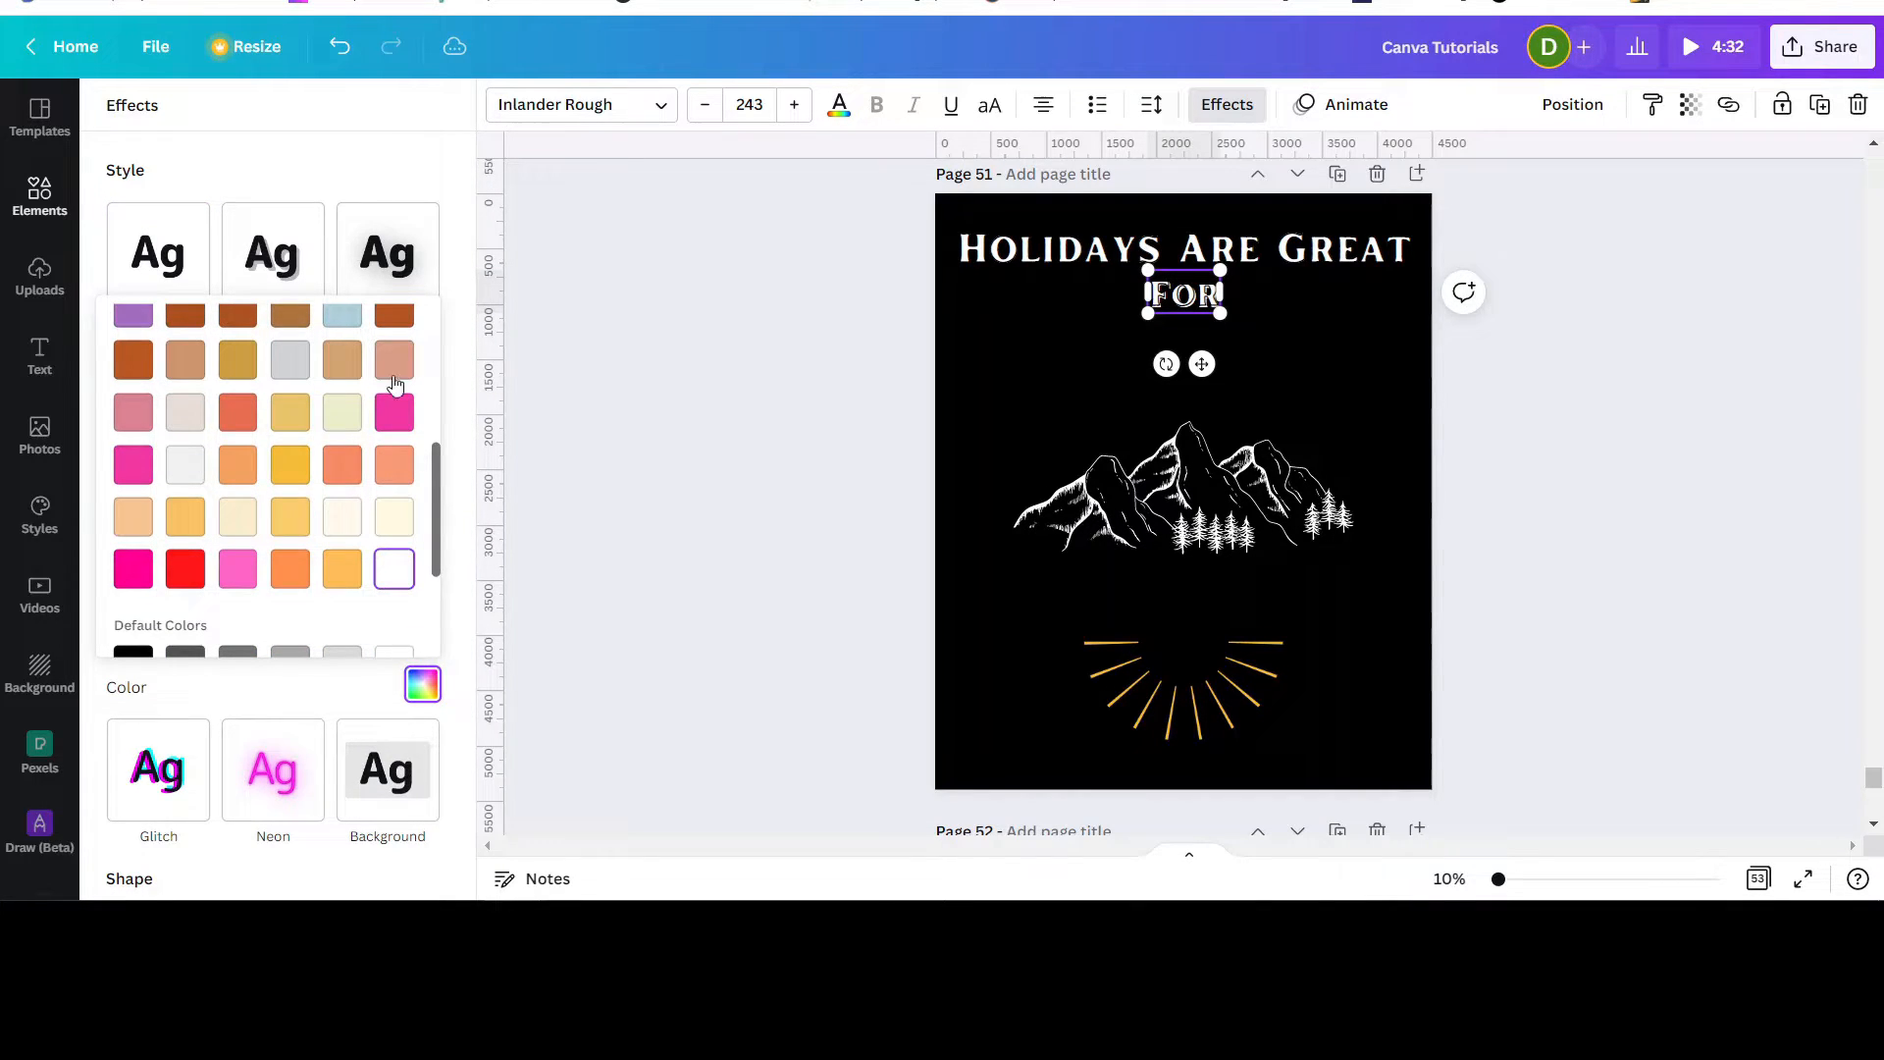
left_click(418, 177)
left_click_drag(267, 589, 57, 605)
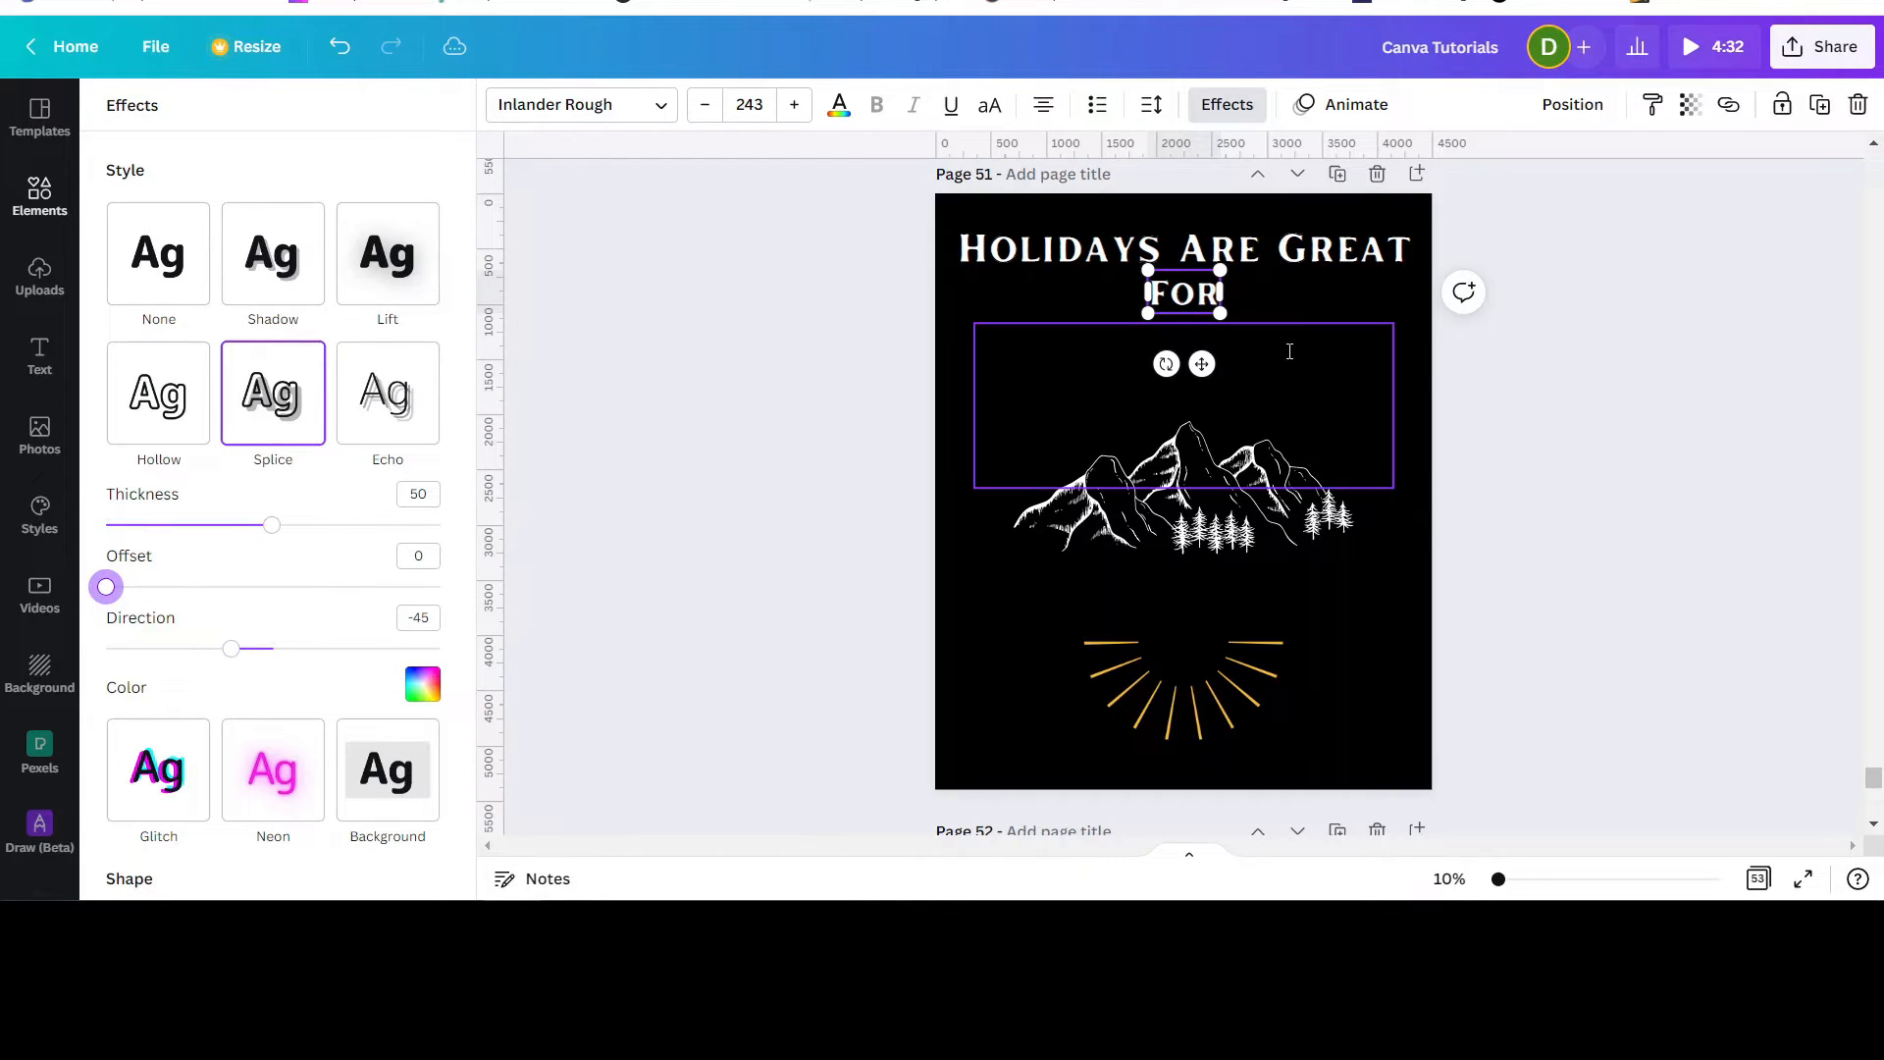
Step: Apply the Splice effect to the curved "Mountain Climbing" text in white with an offset of 0
left_click(1095, 367)
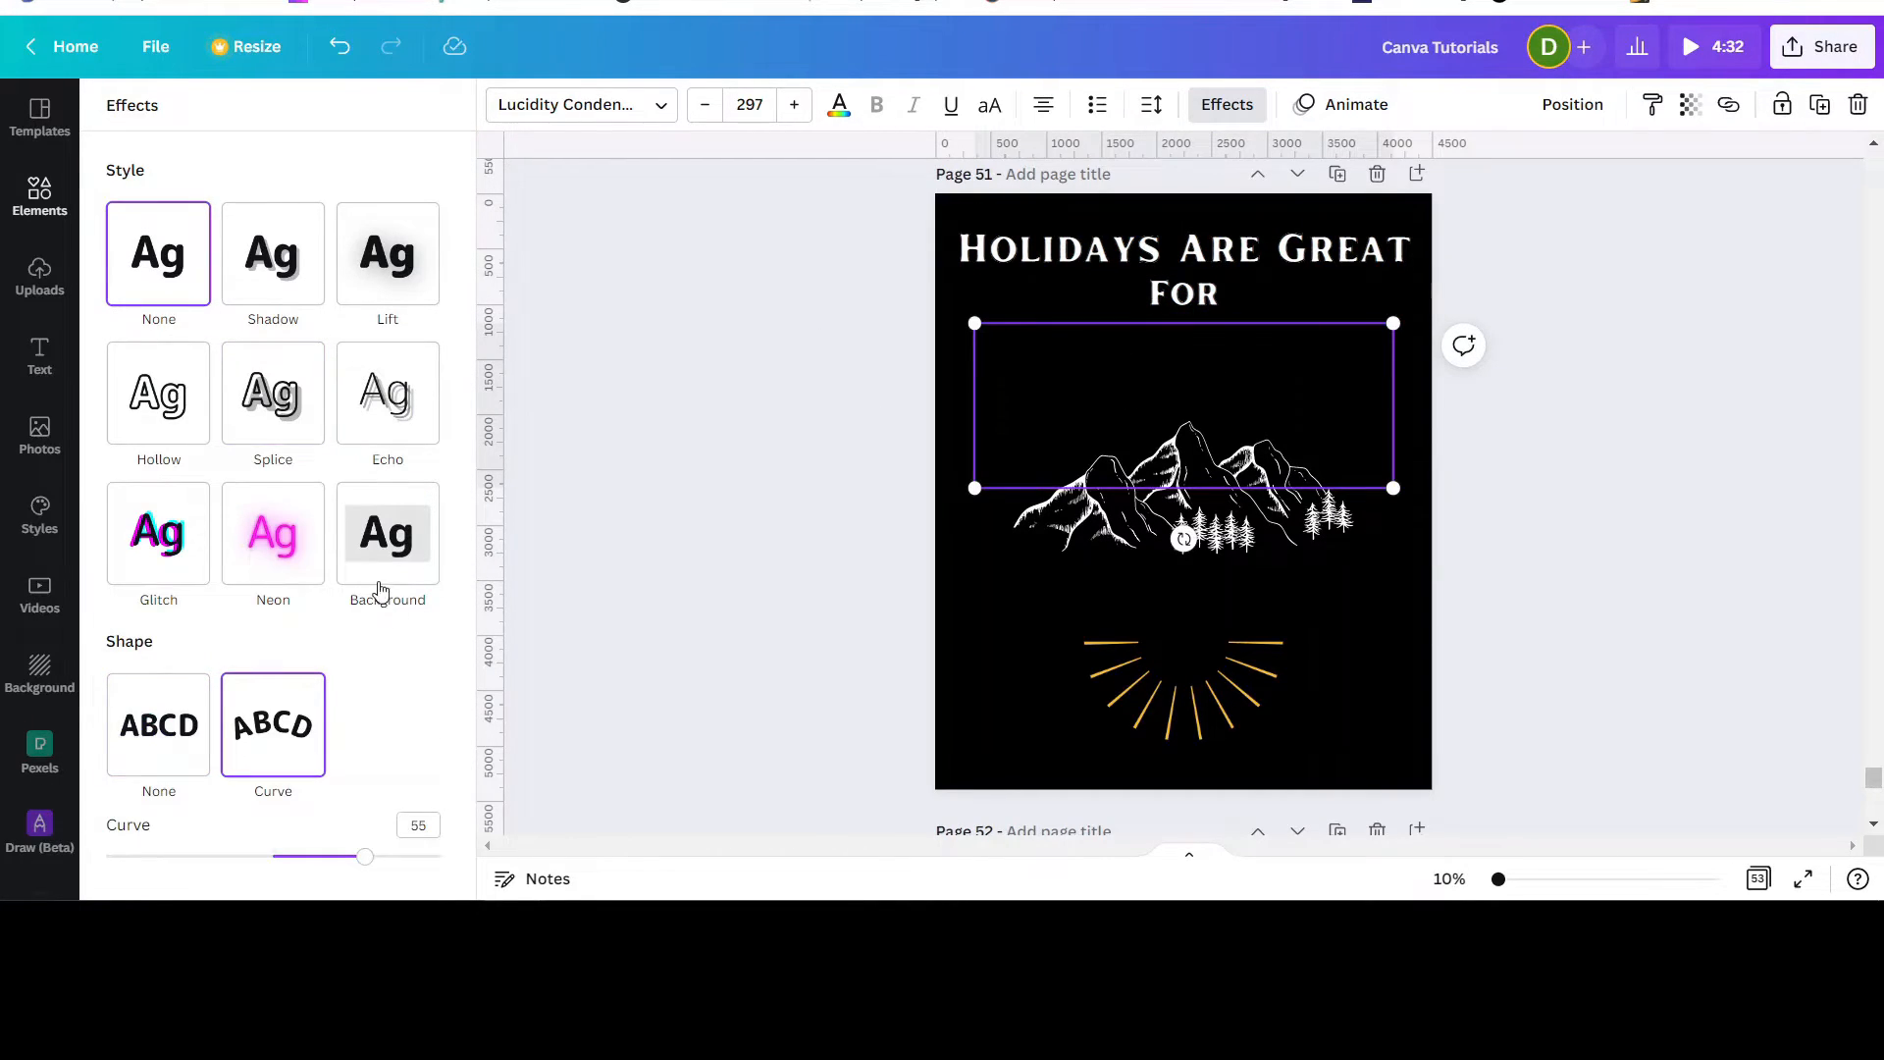
left_click(273, 392)
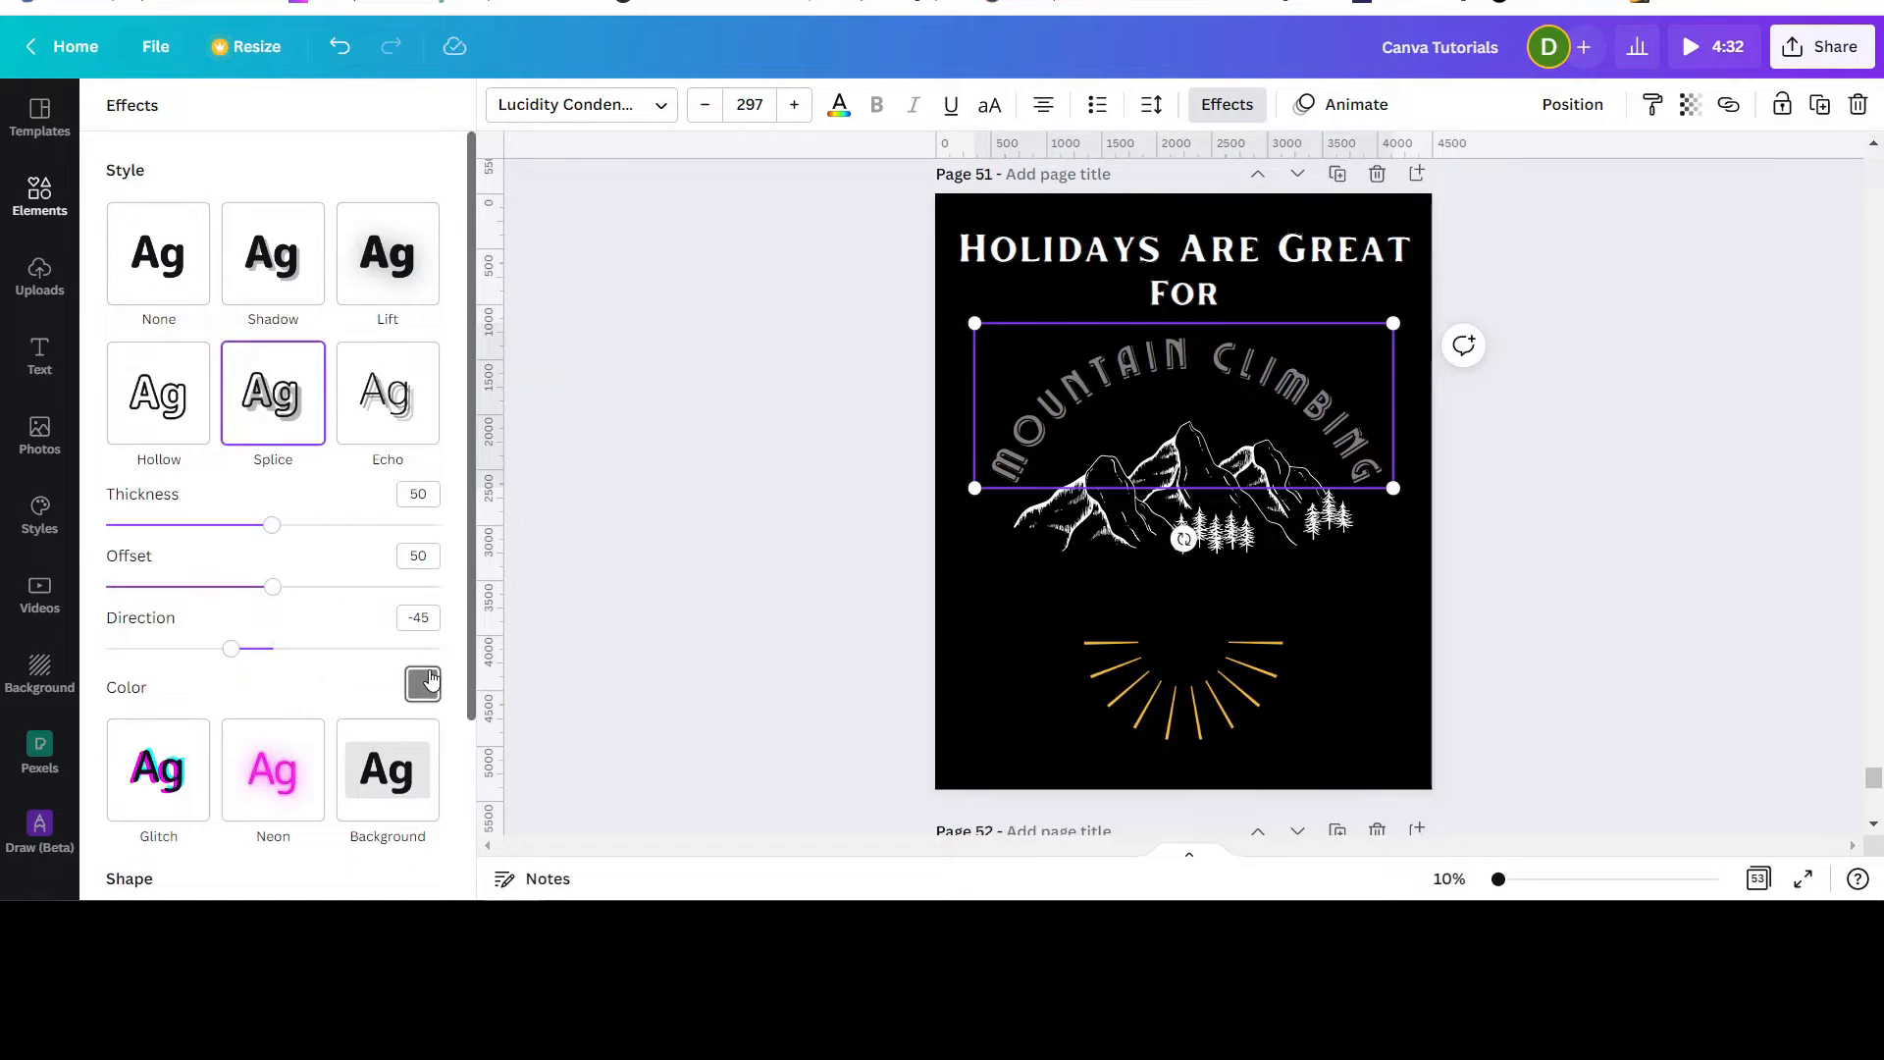
left_click(424, 682)
scroll(391, 500, "down", 5)
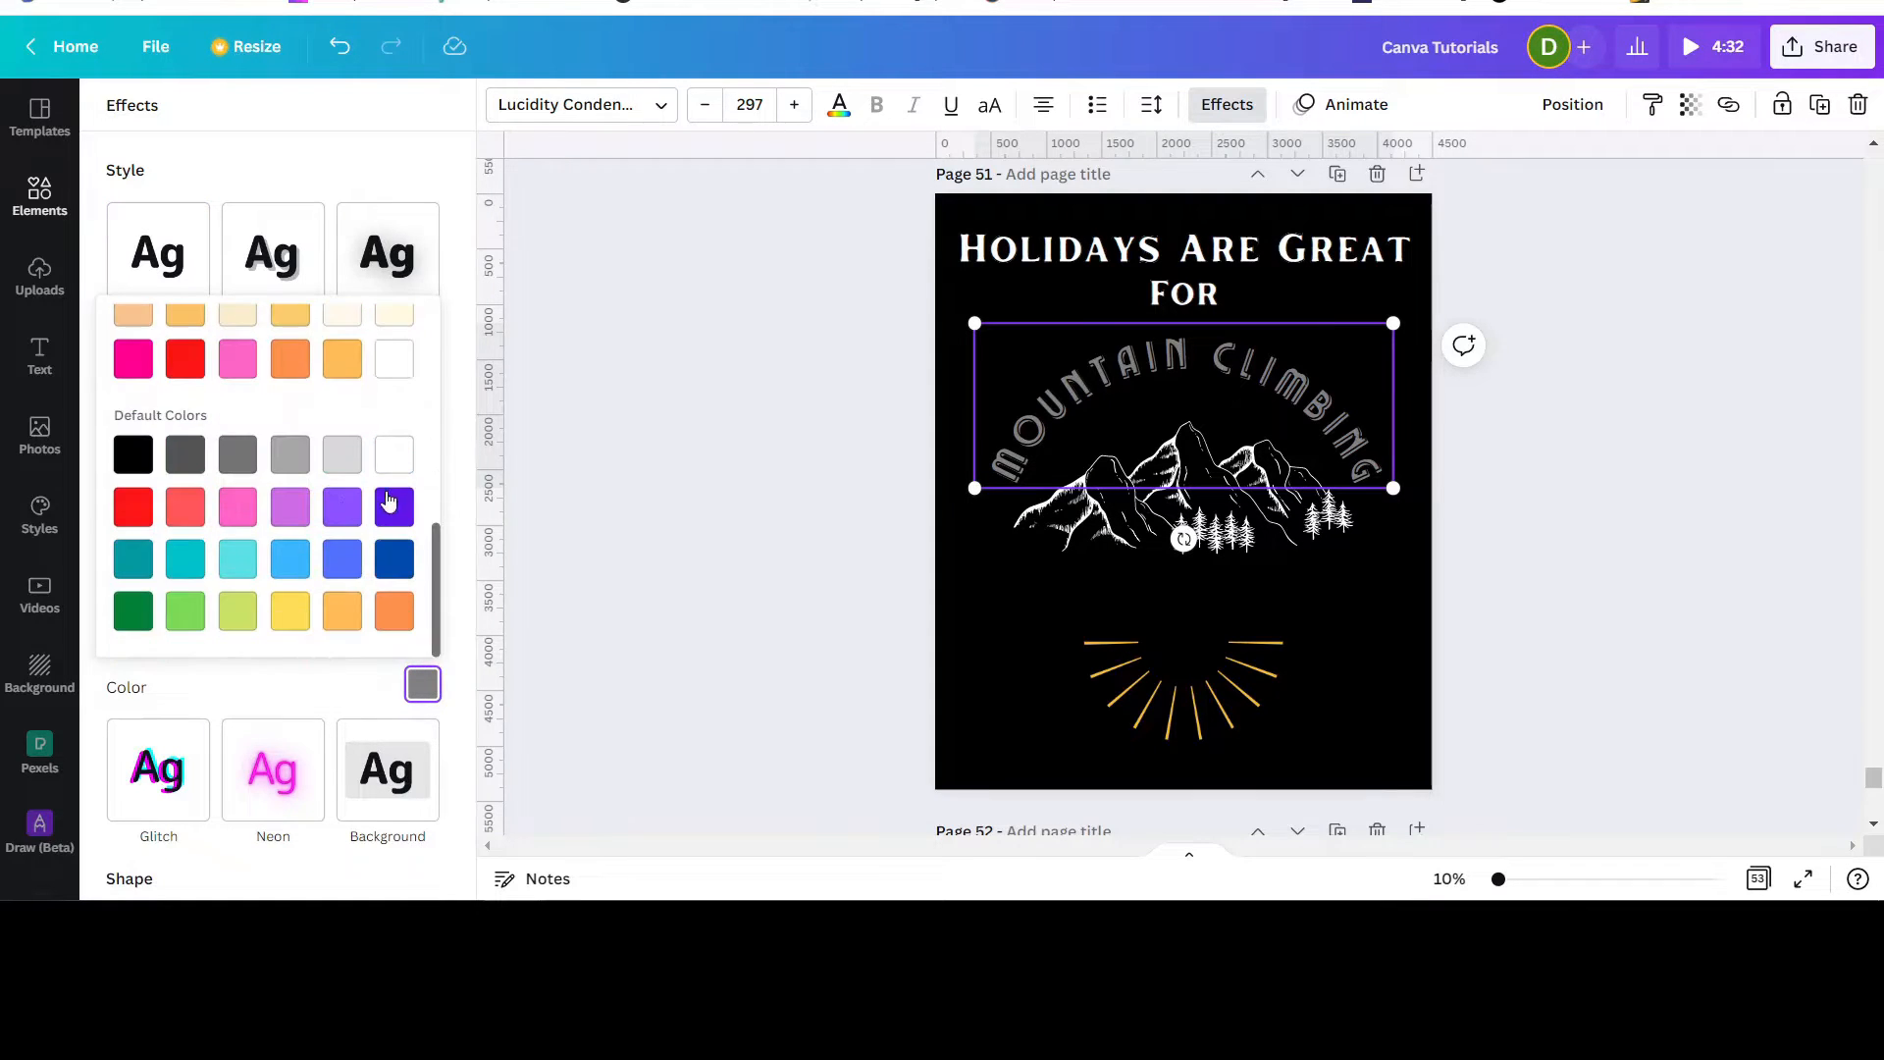
left_click(391, 366)
left_click(348, 167)
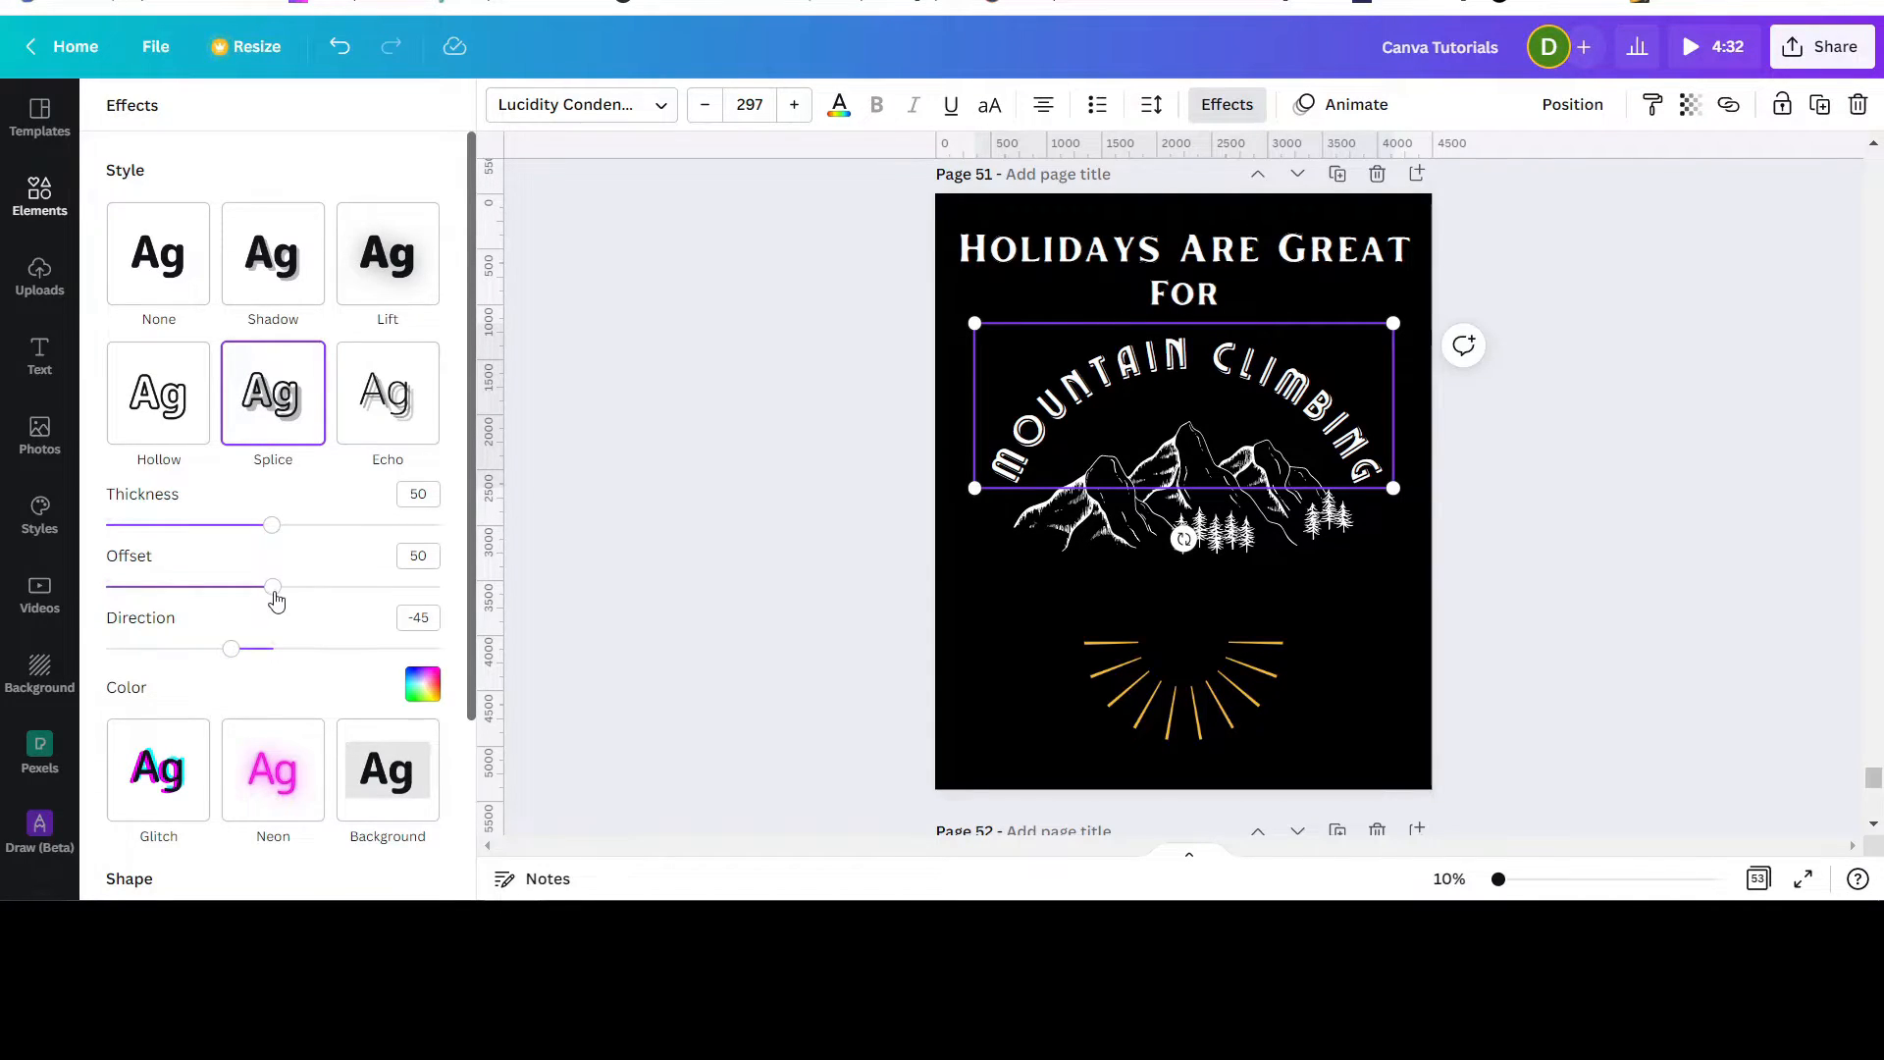
left_click_drag(274, 588, 106, 586)
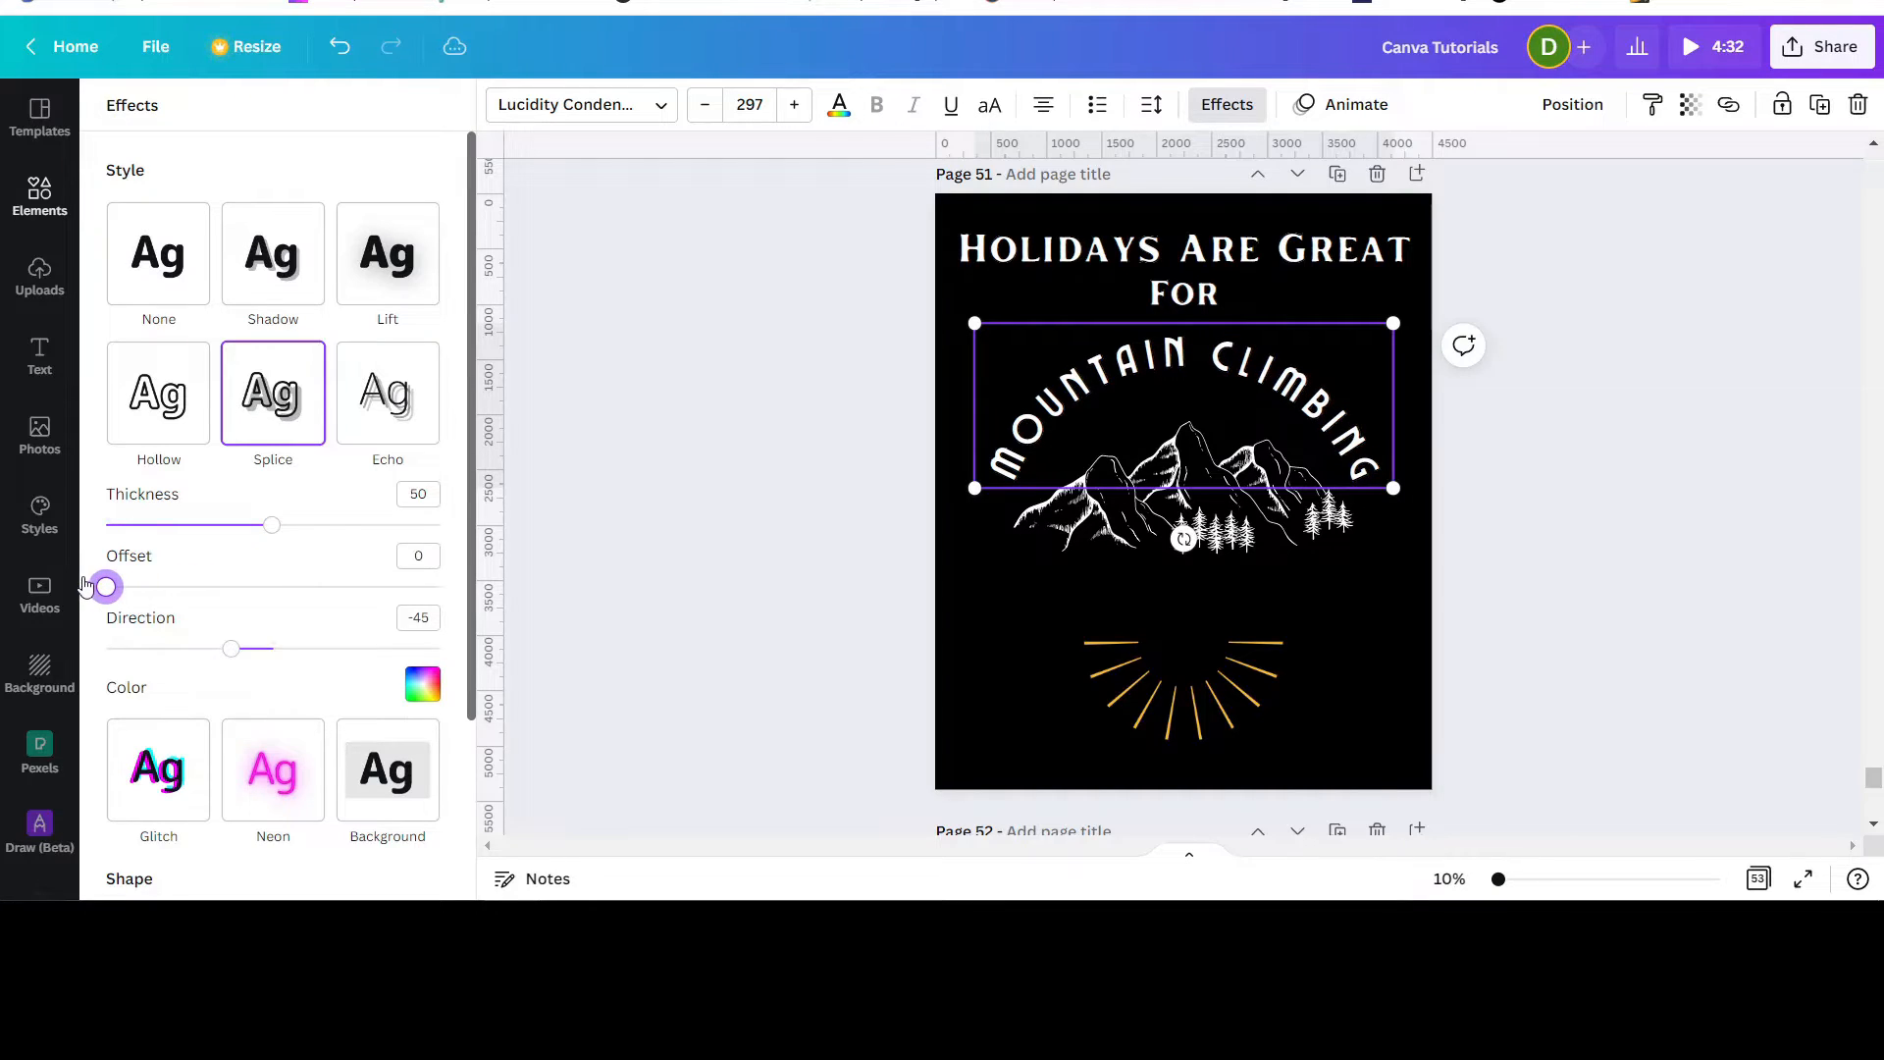
Step: Give "And Hiking" a white Splice effect with its offset set to 0 and deselect the text
left_click(1084, 586)
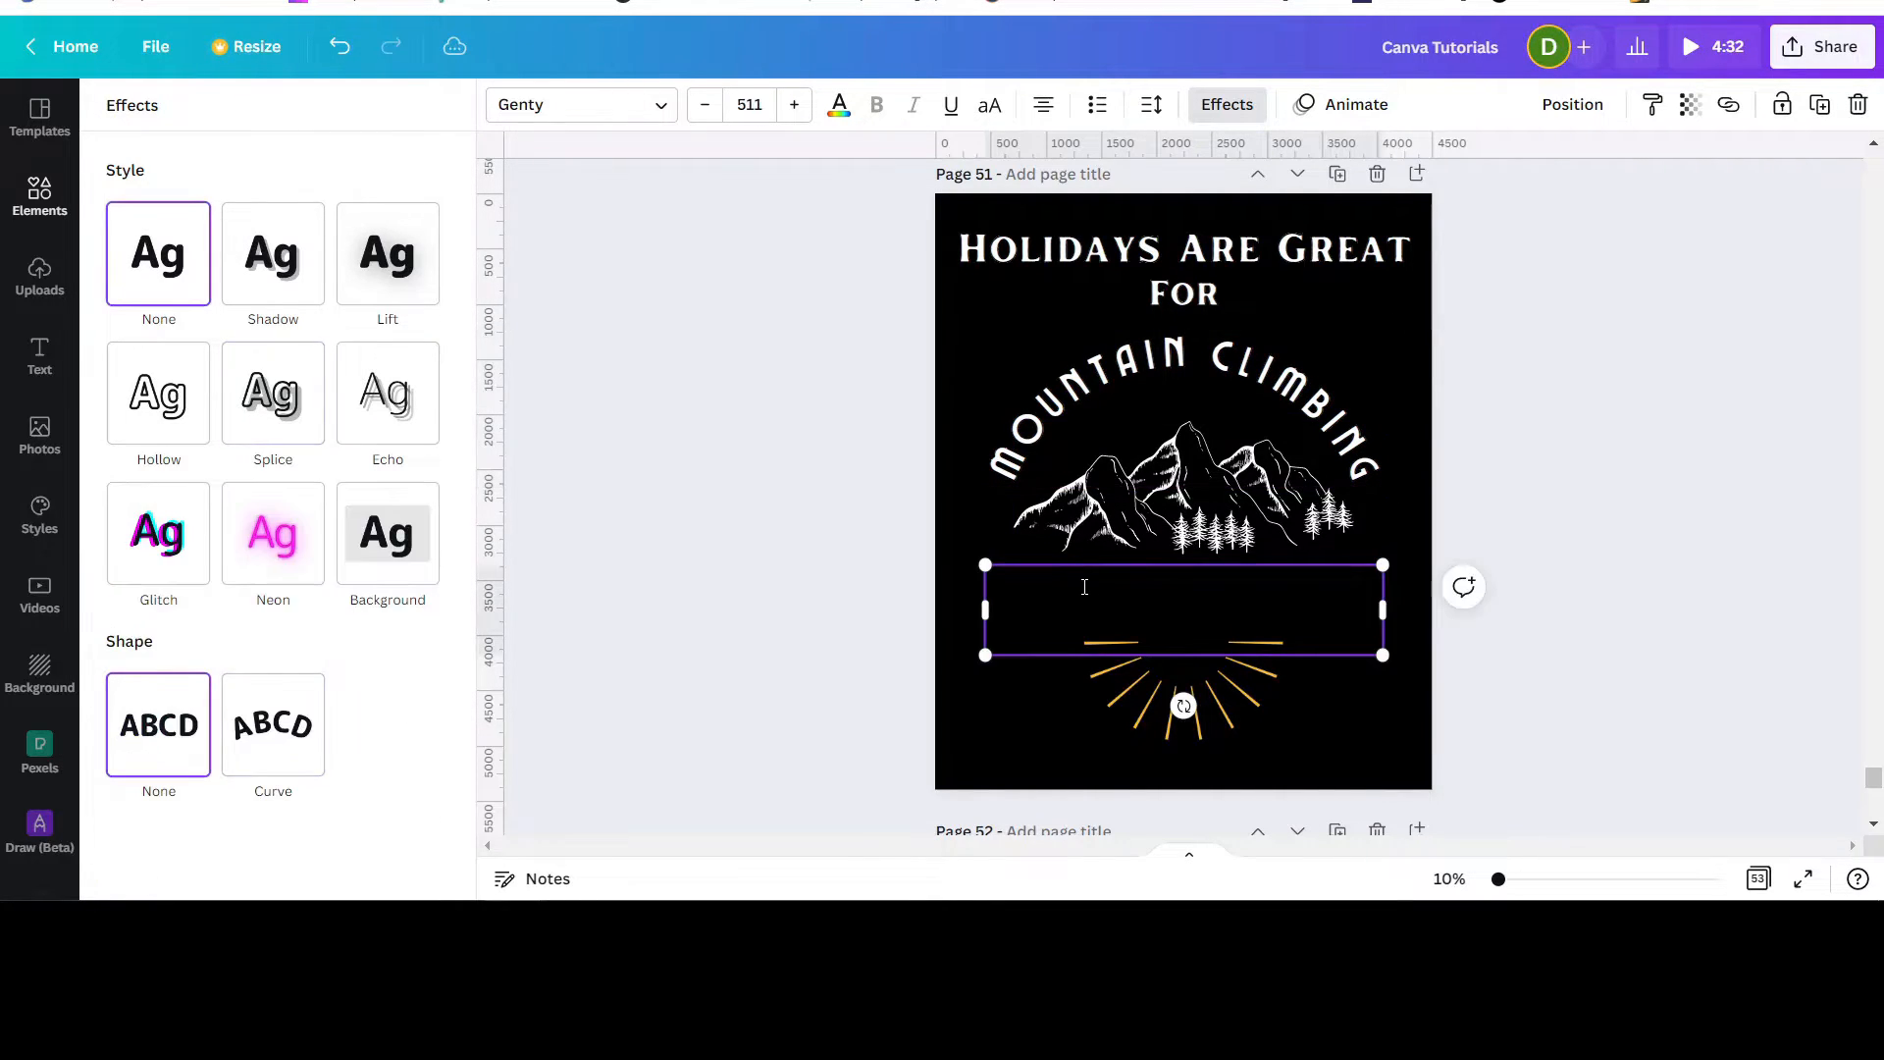
left_click(280, 407)
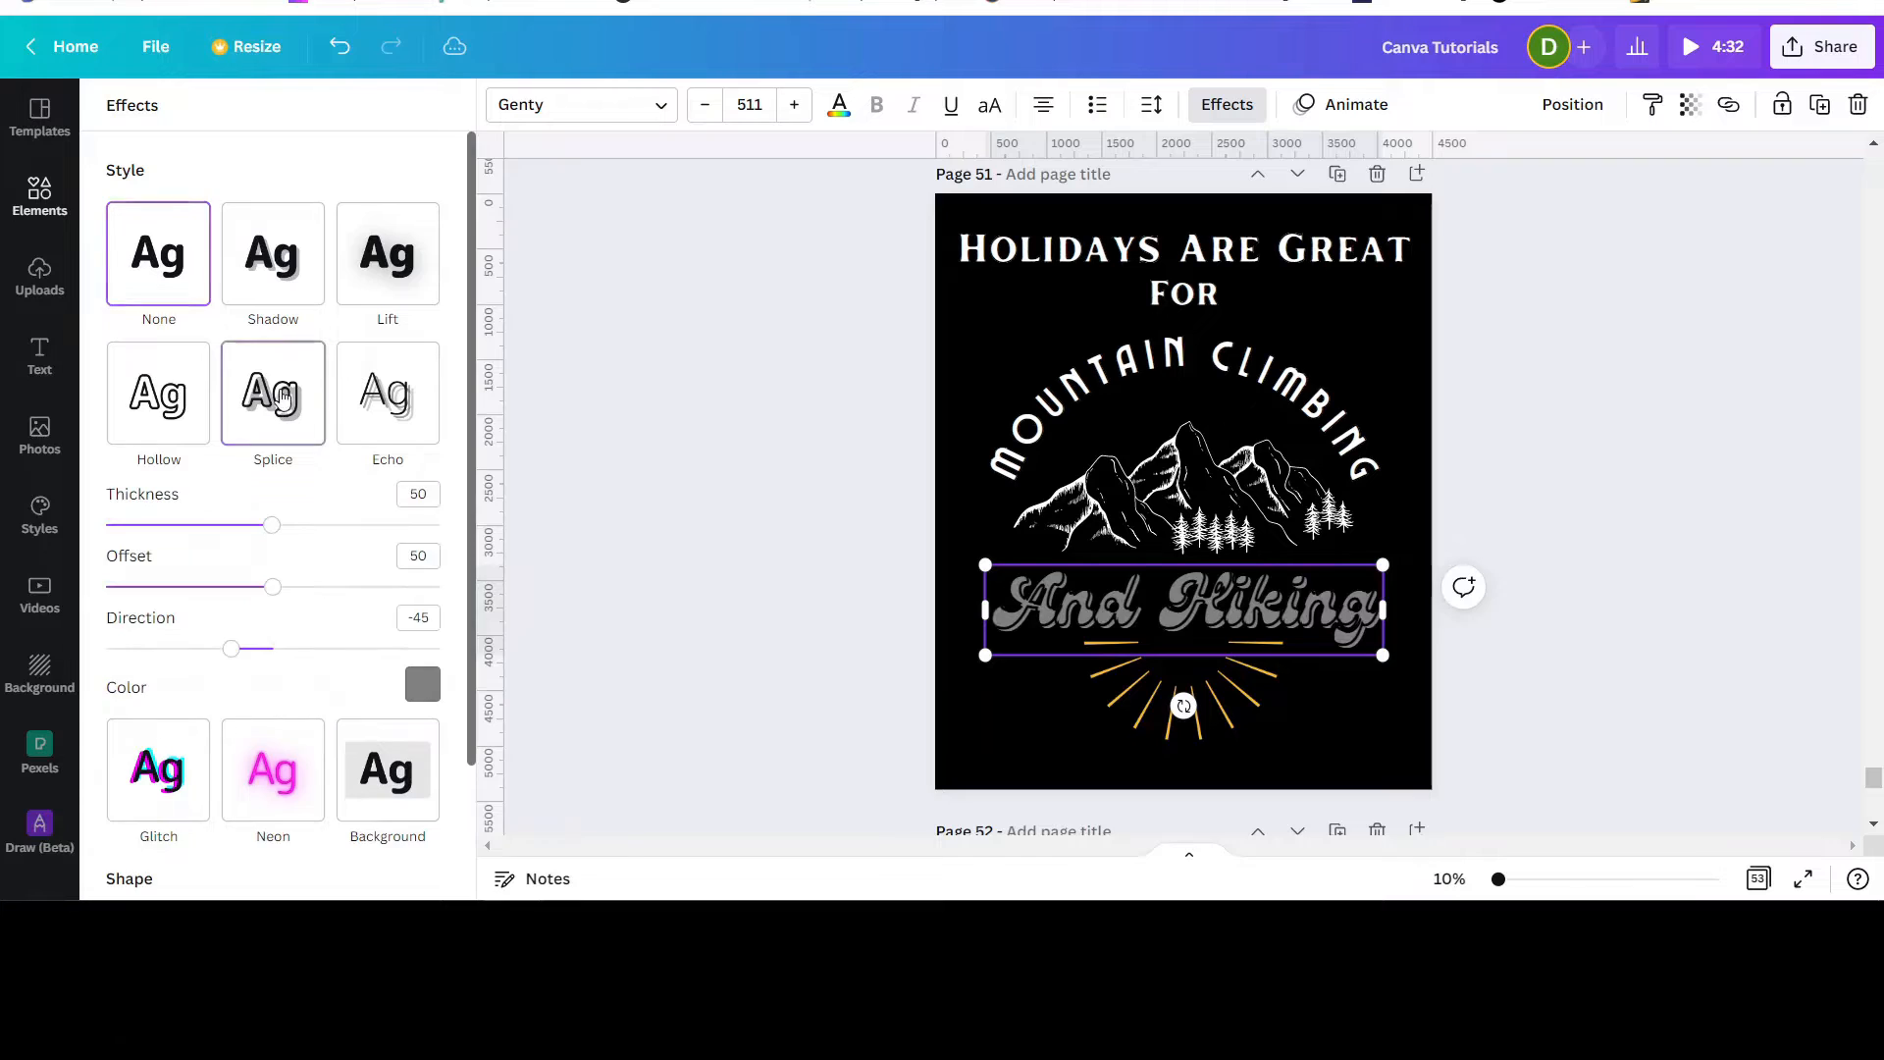
left_click(430, 689)
scroll(368, 507, "down", 5)
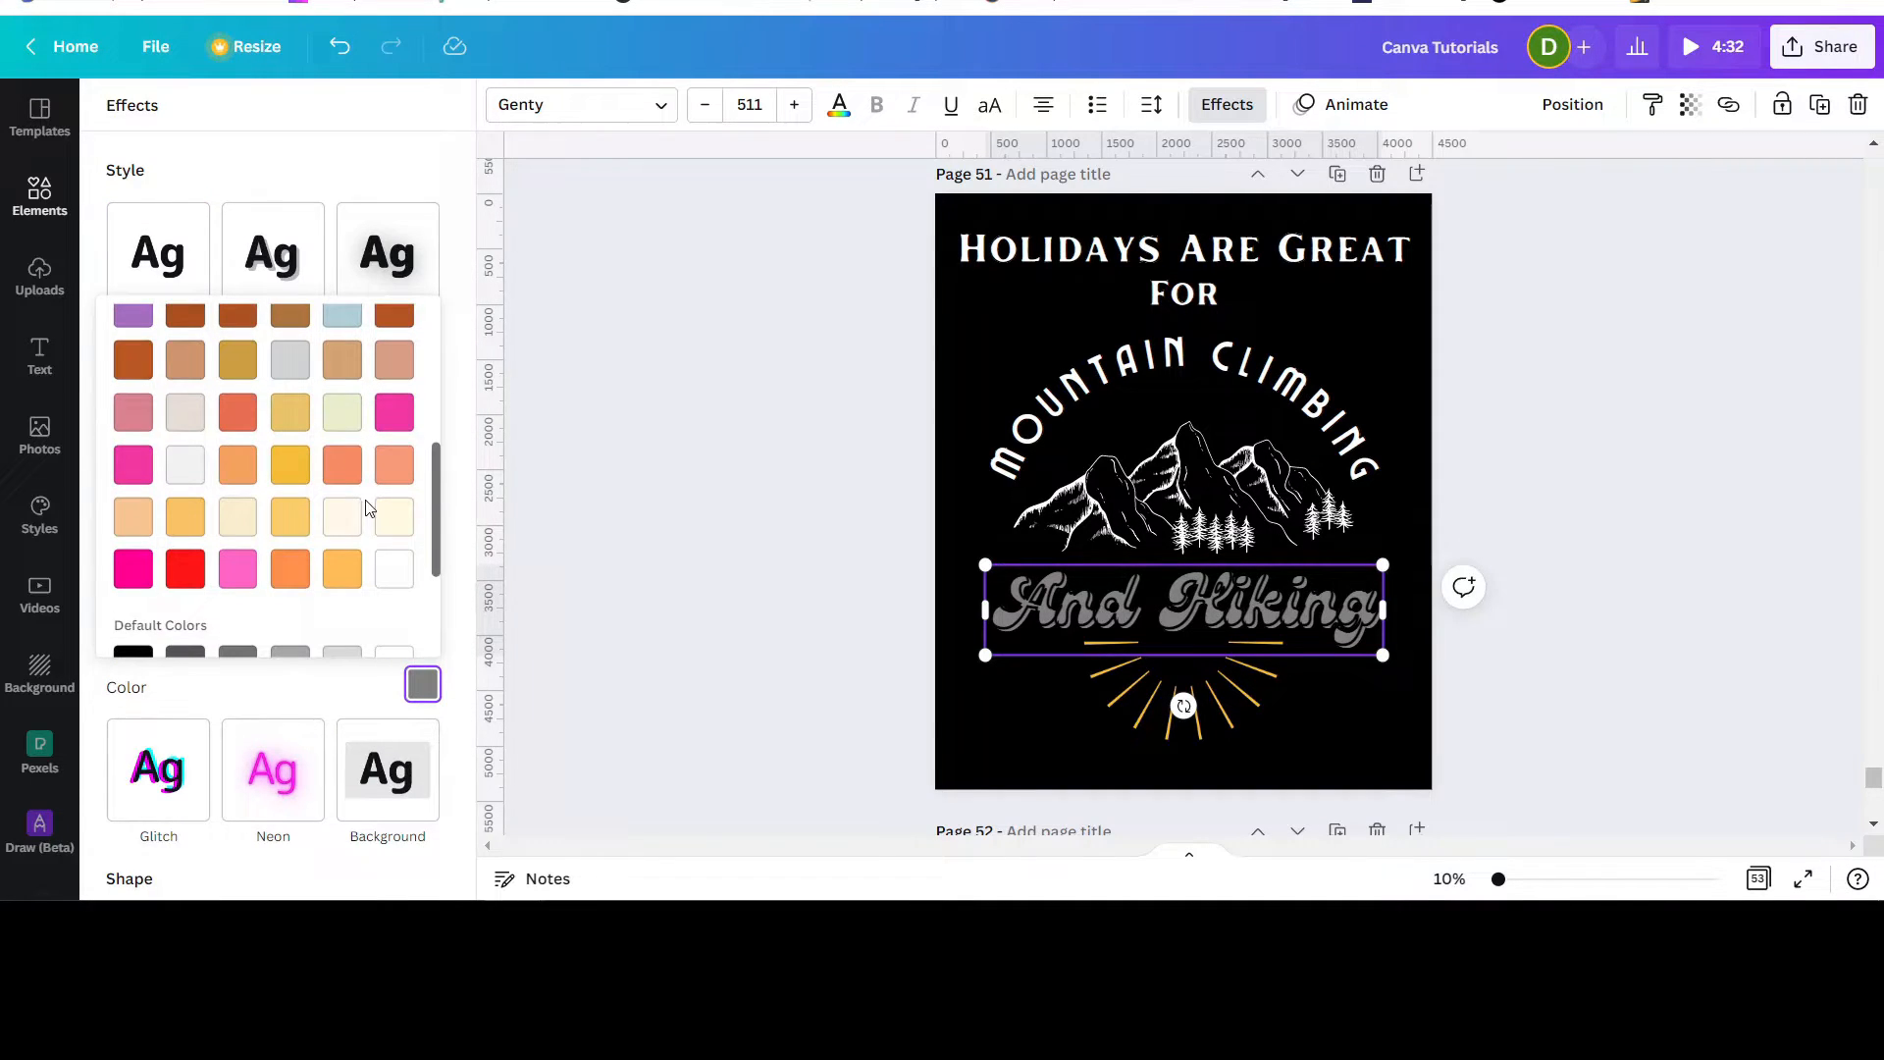
left_click(394, 569)
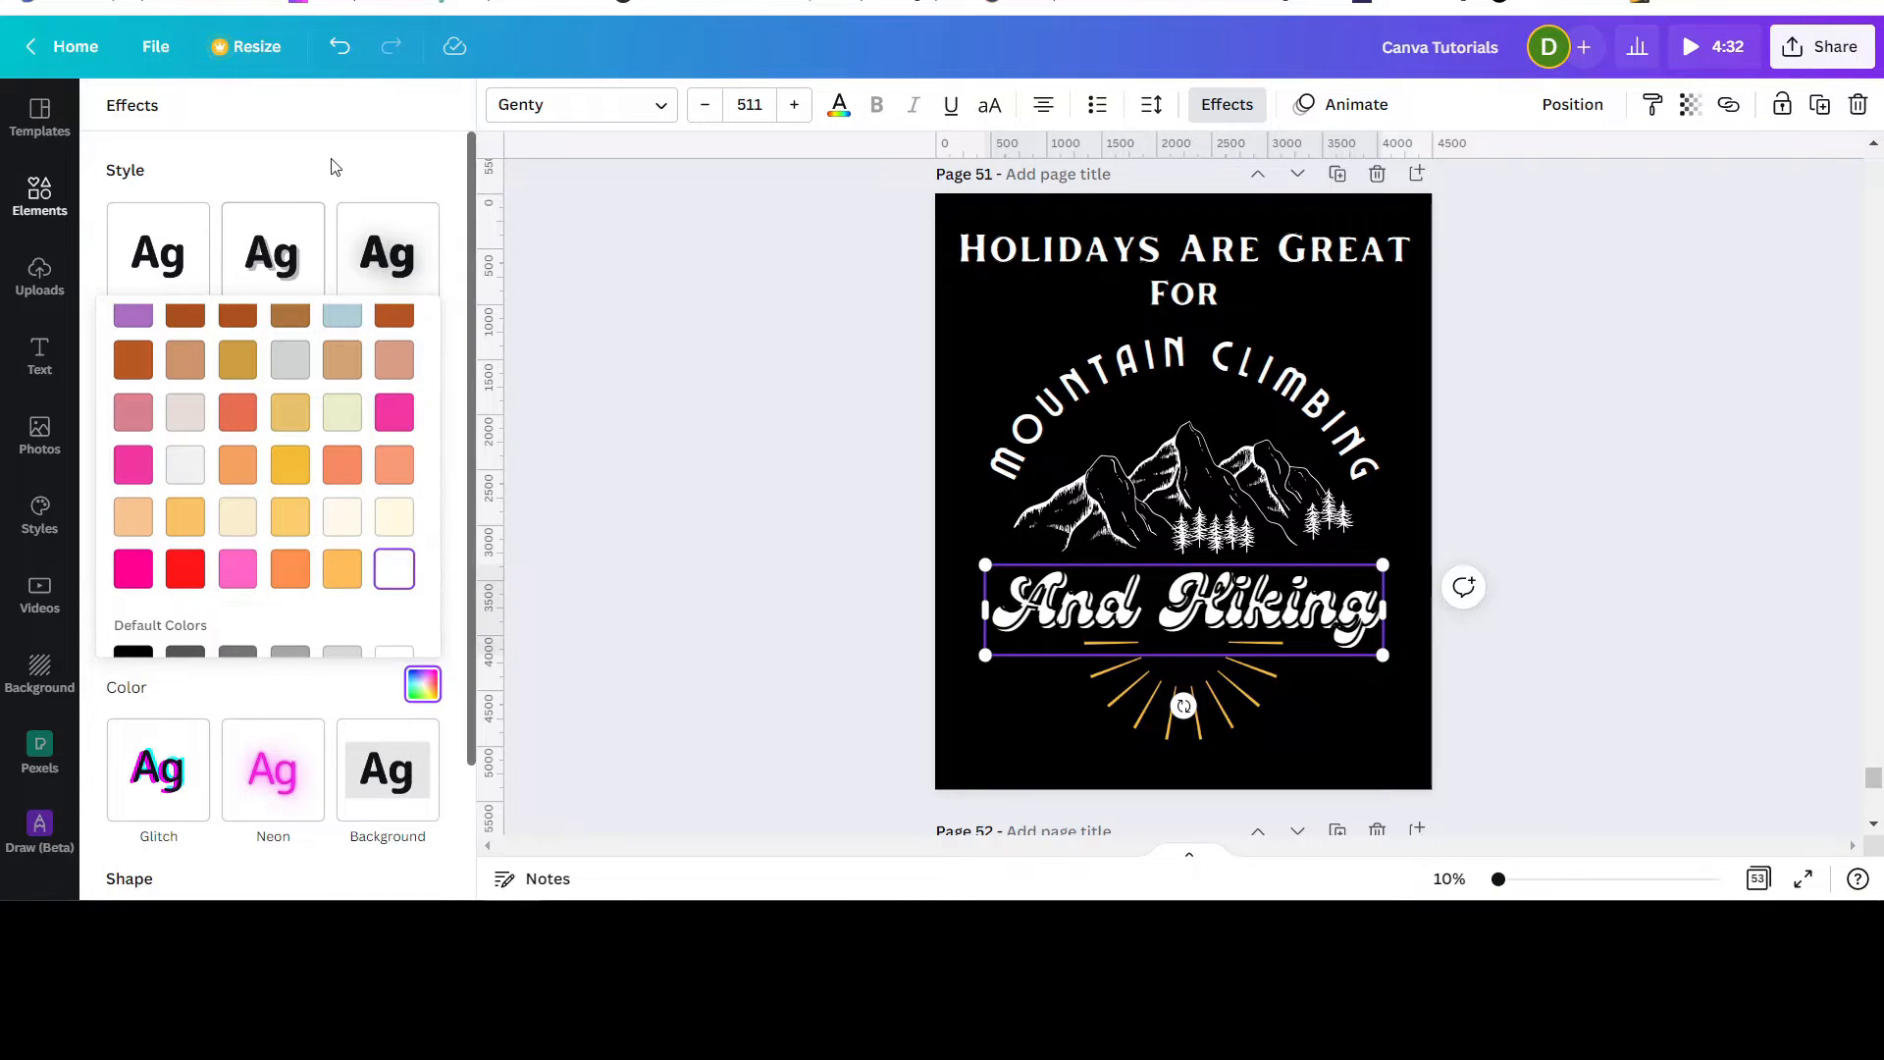
left_click(344, 193)
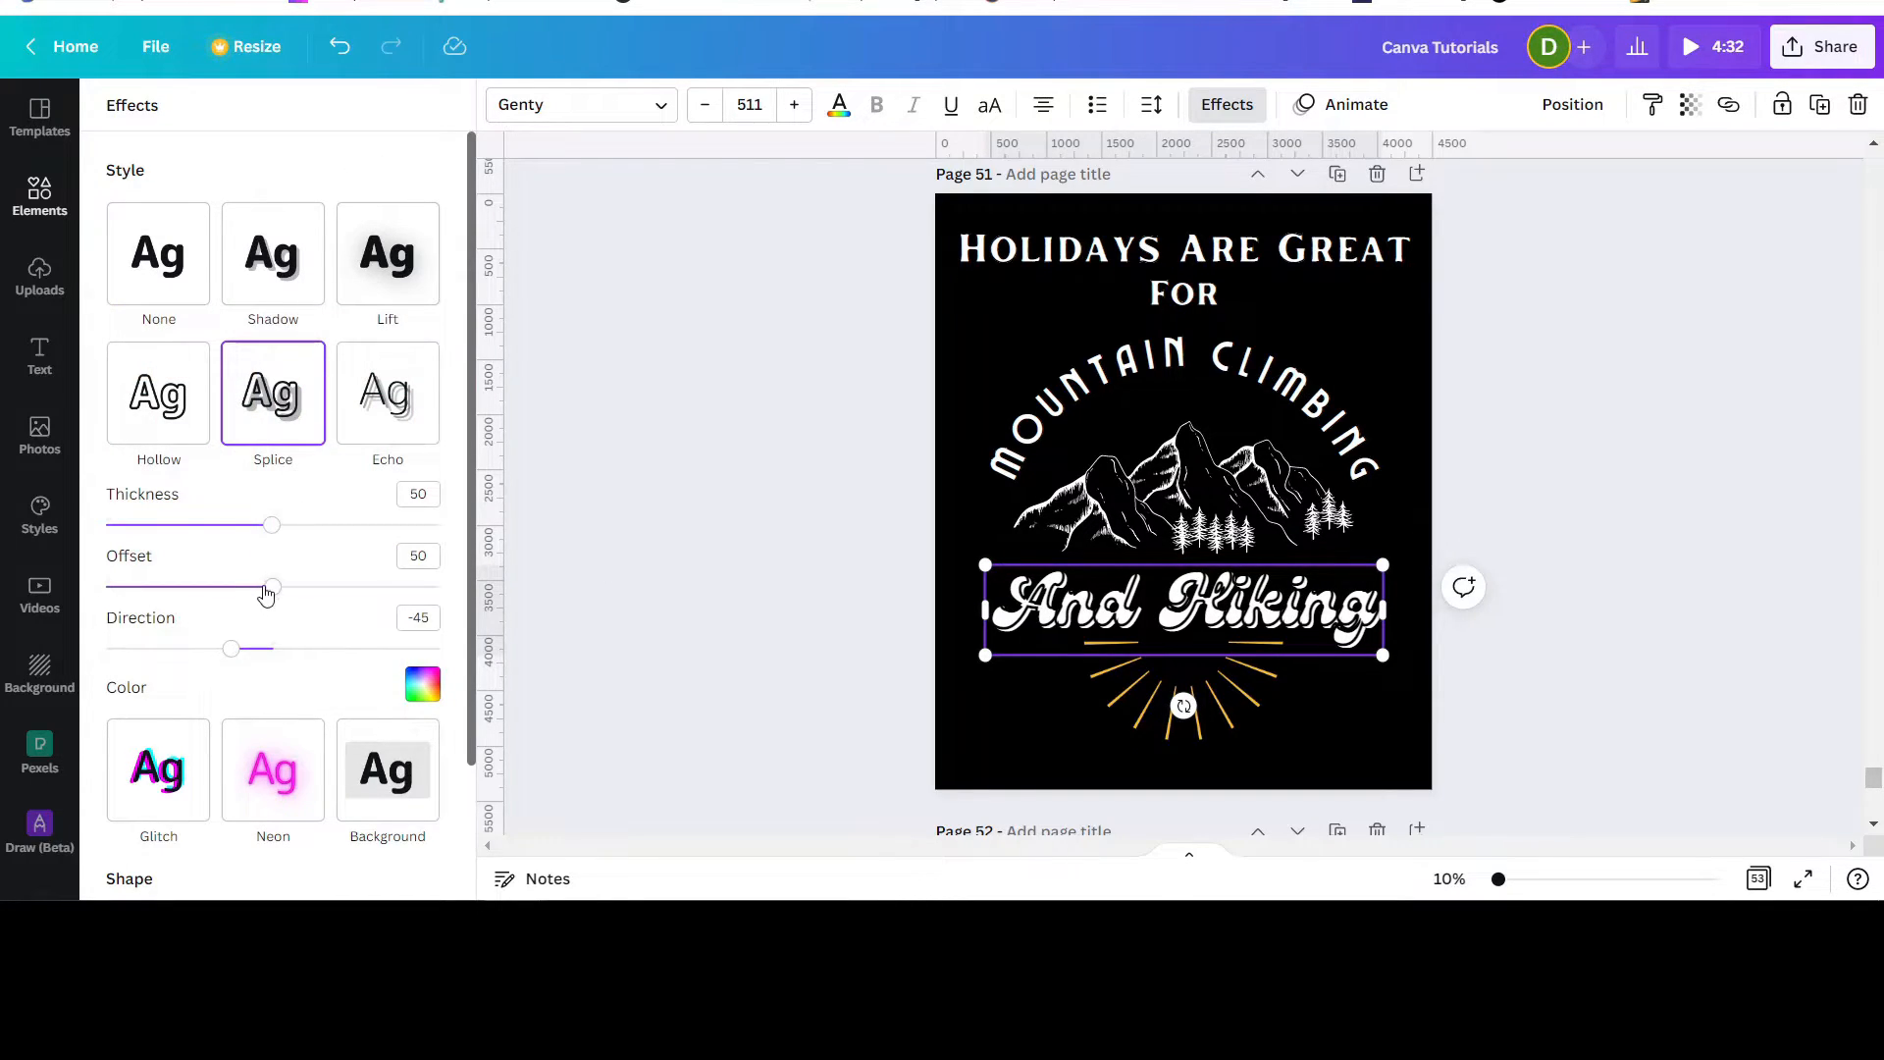
left_click_drag(273, 588, 91, 593)
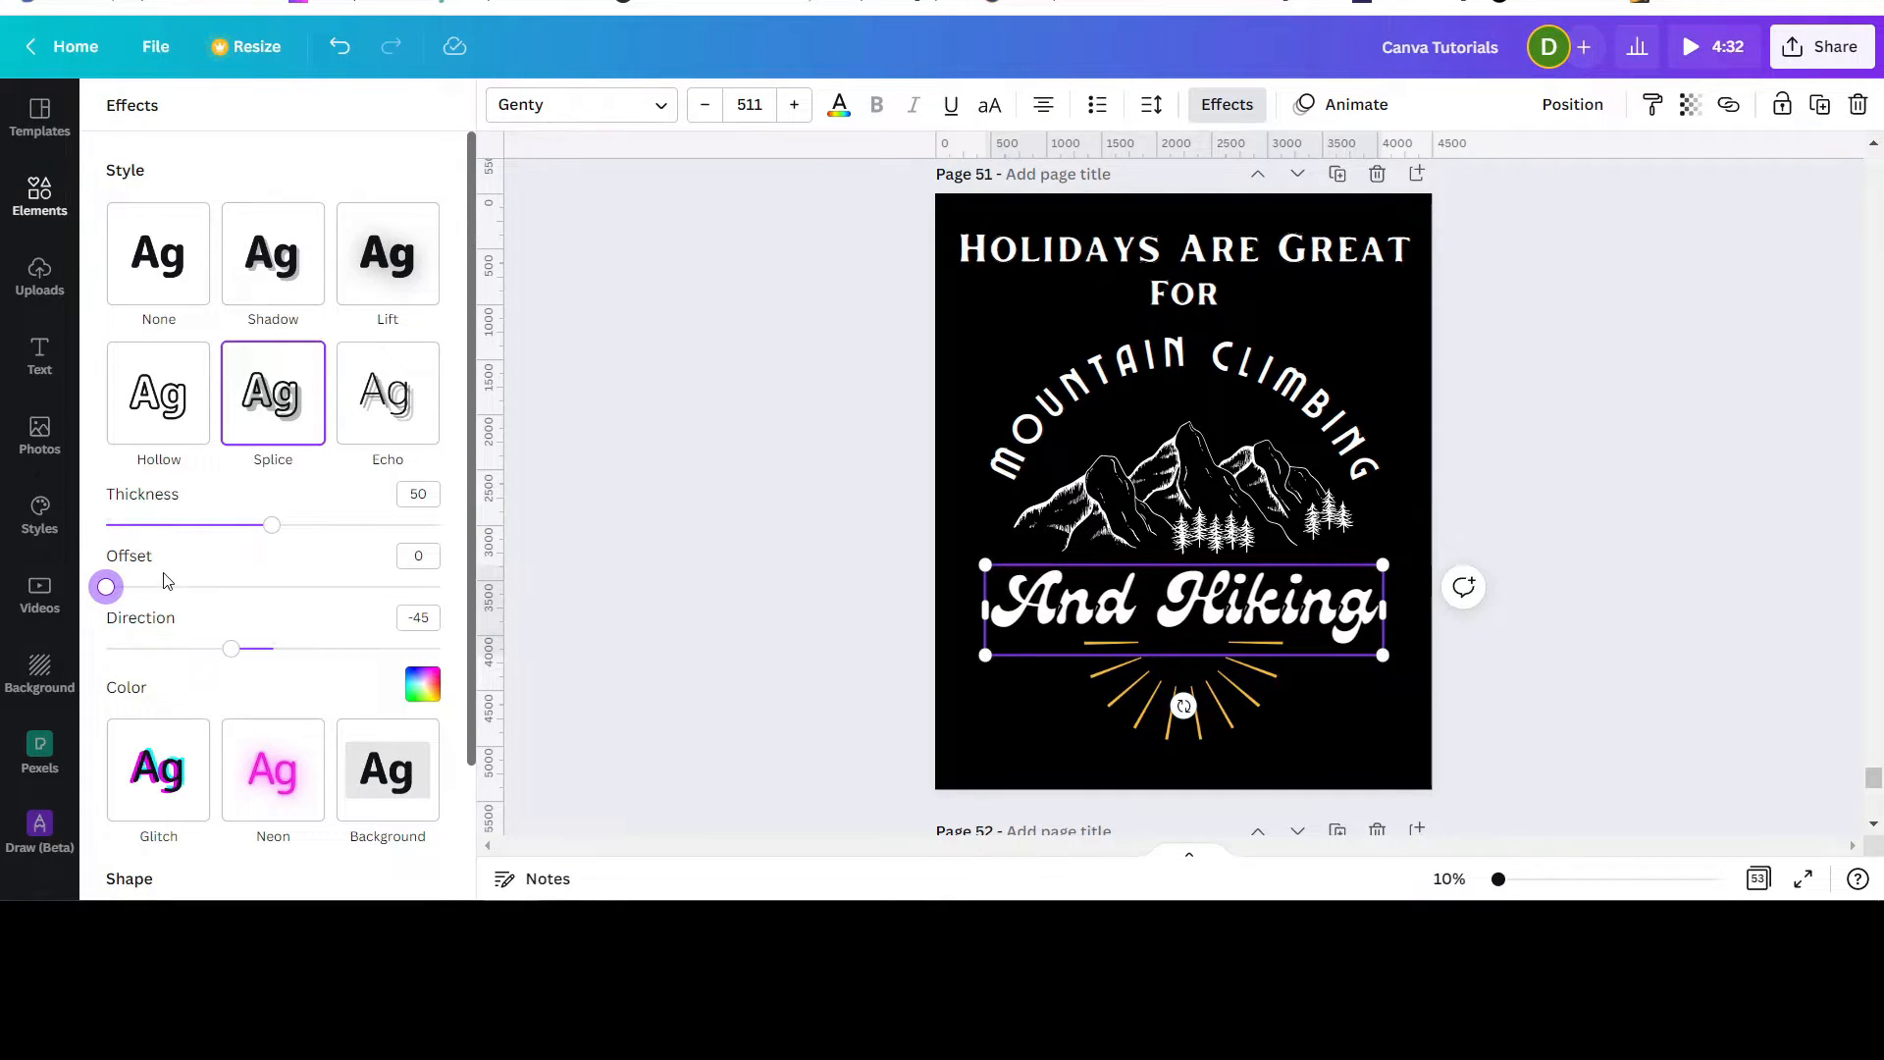
left_click(1566, 420)
left_click(1371, 335)
left_click(1562, 451)
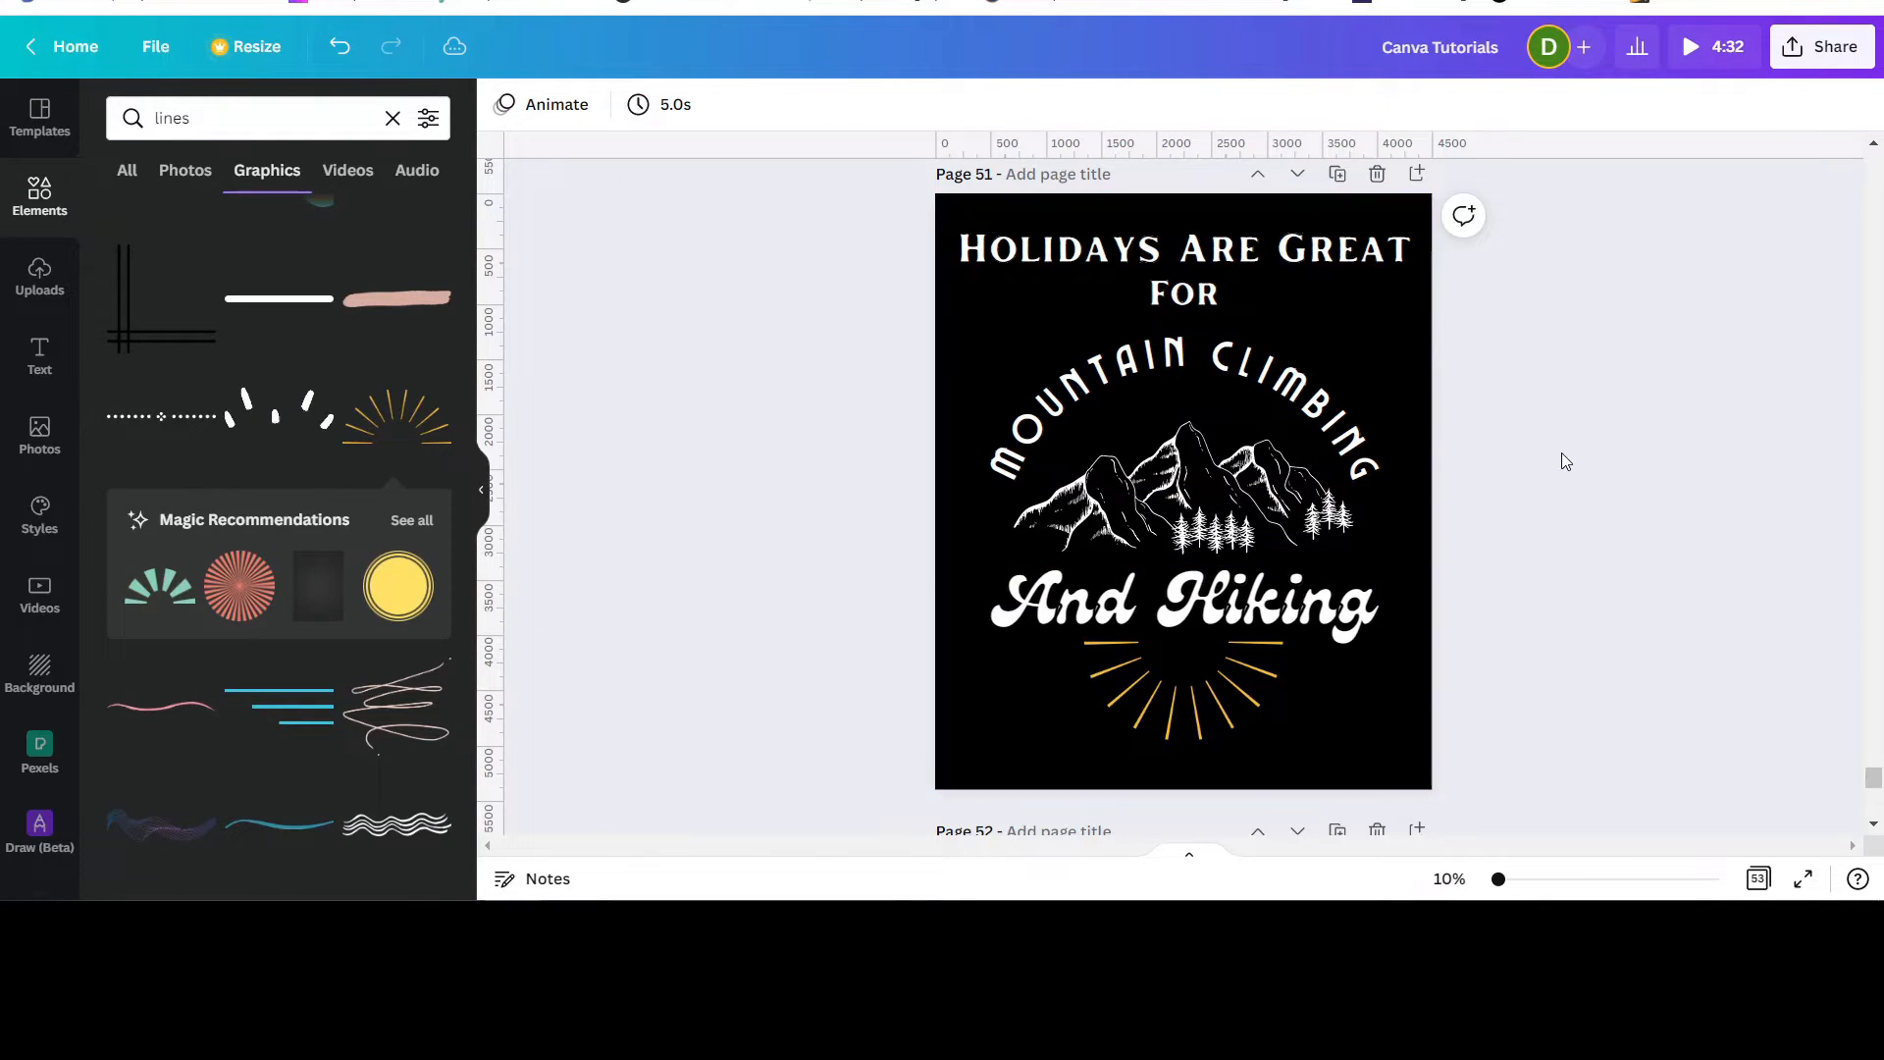
Step: Change the background colour of page 51 to pale cream
left_click(951, 202)
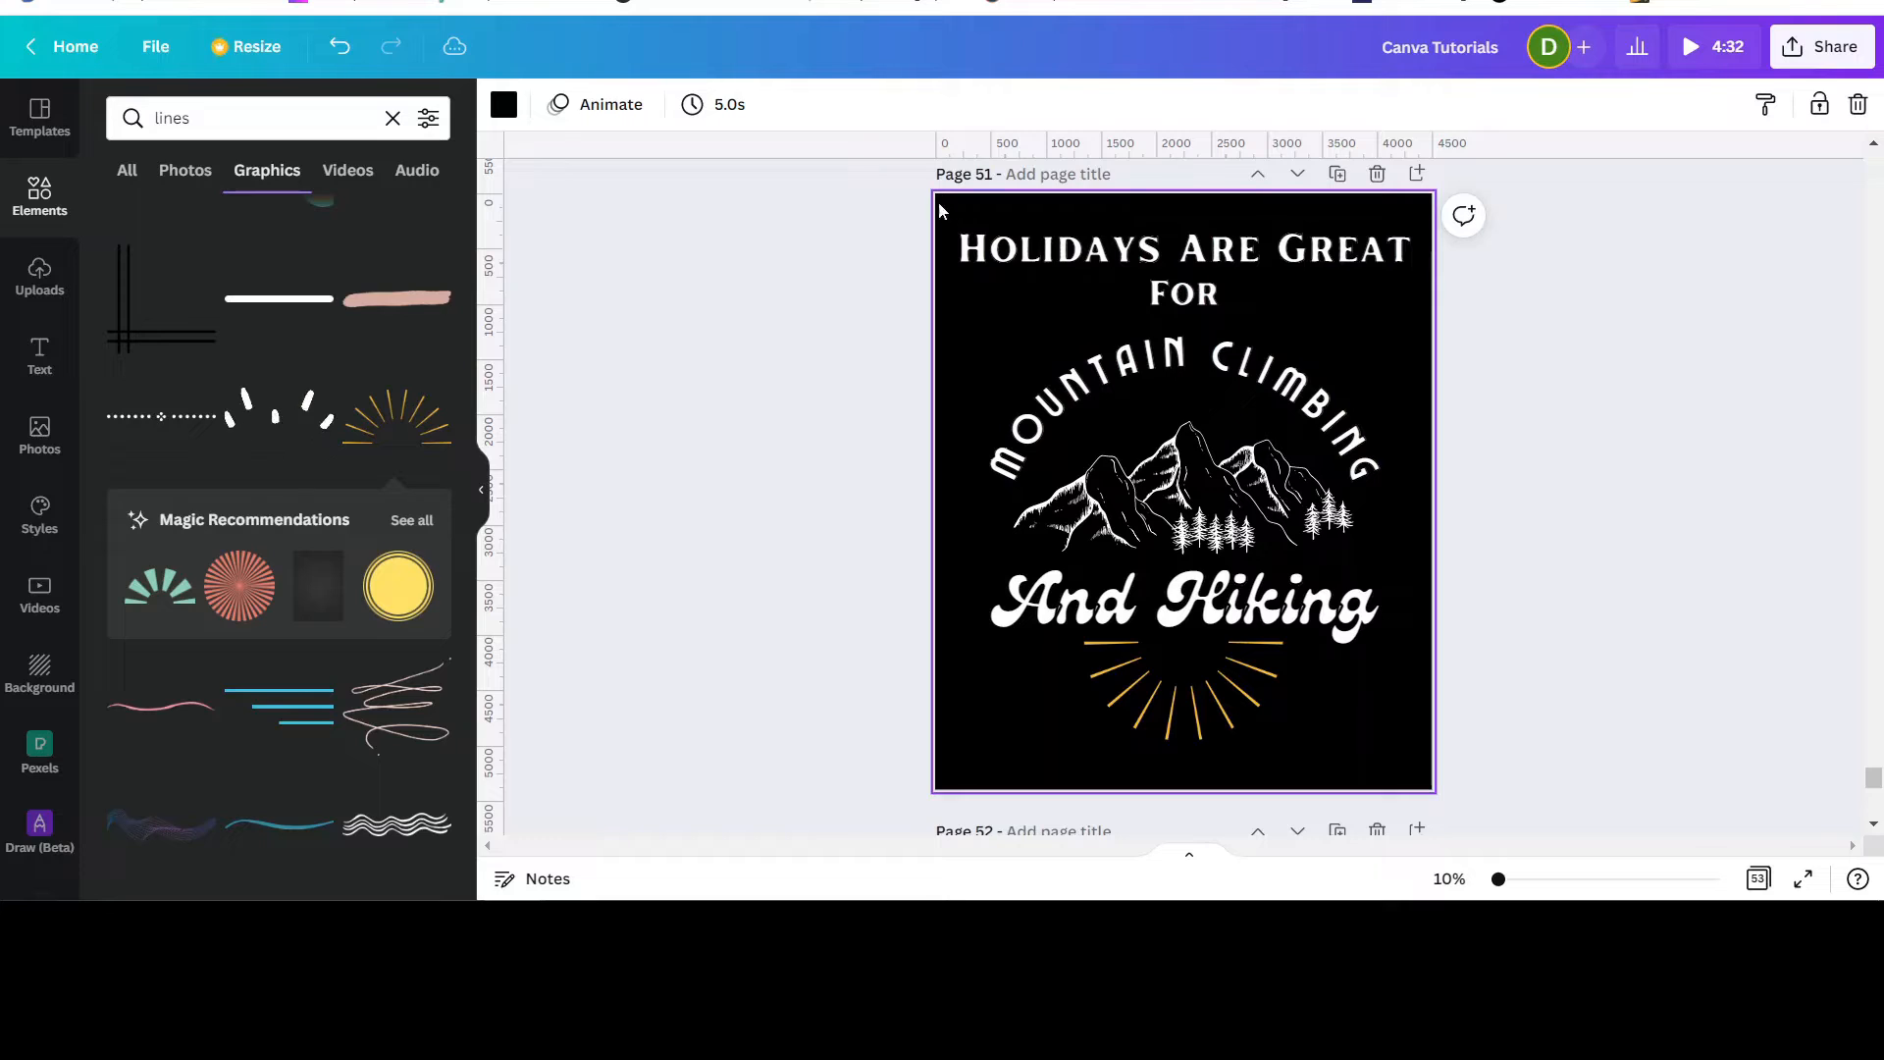
left_click(504, 104)
scroll(324, 509, "down", 5)
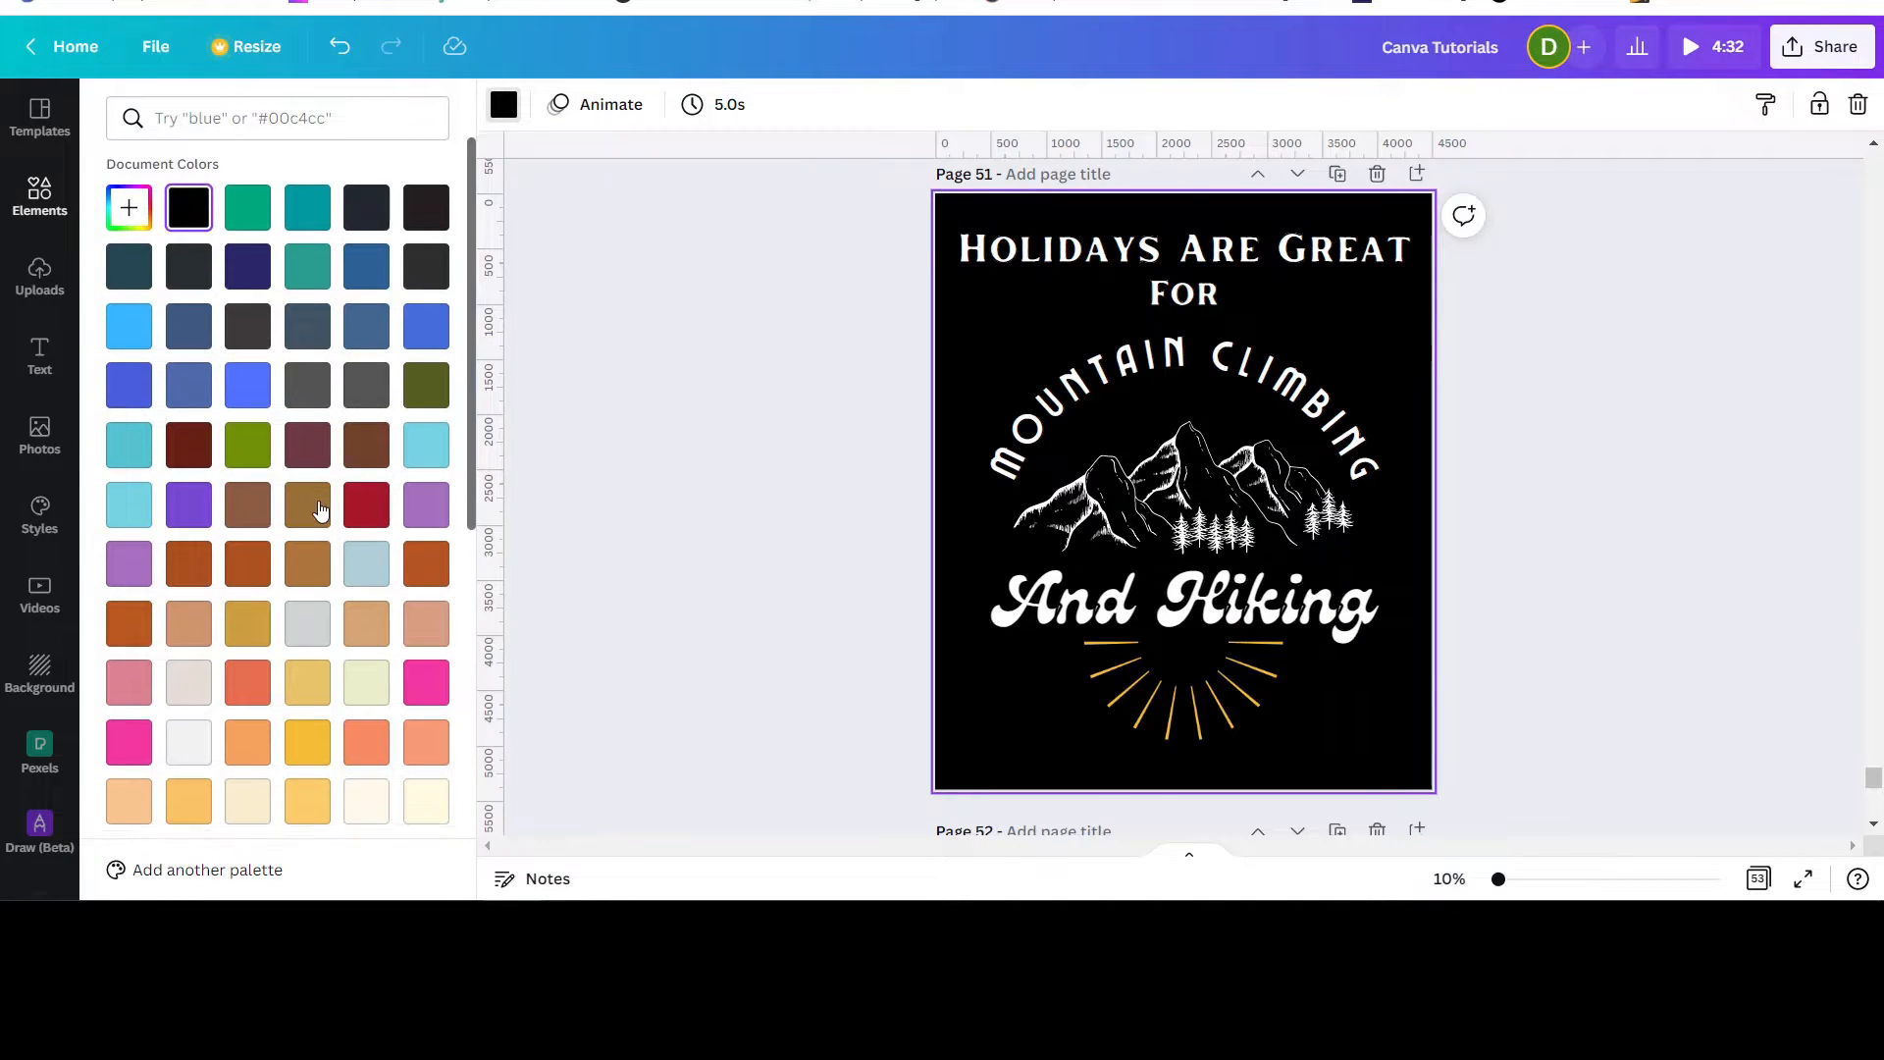
left_click(366, 447)
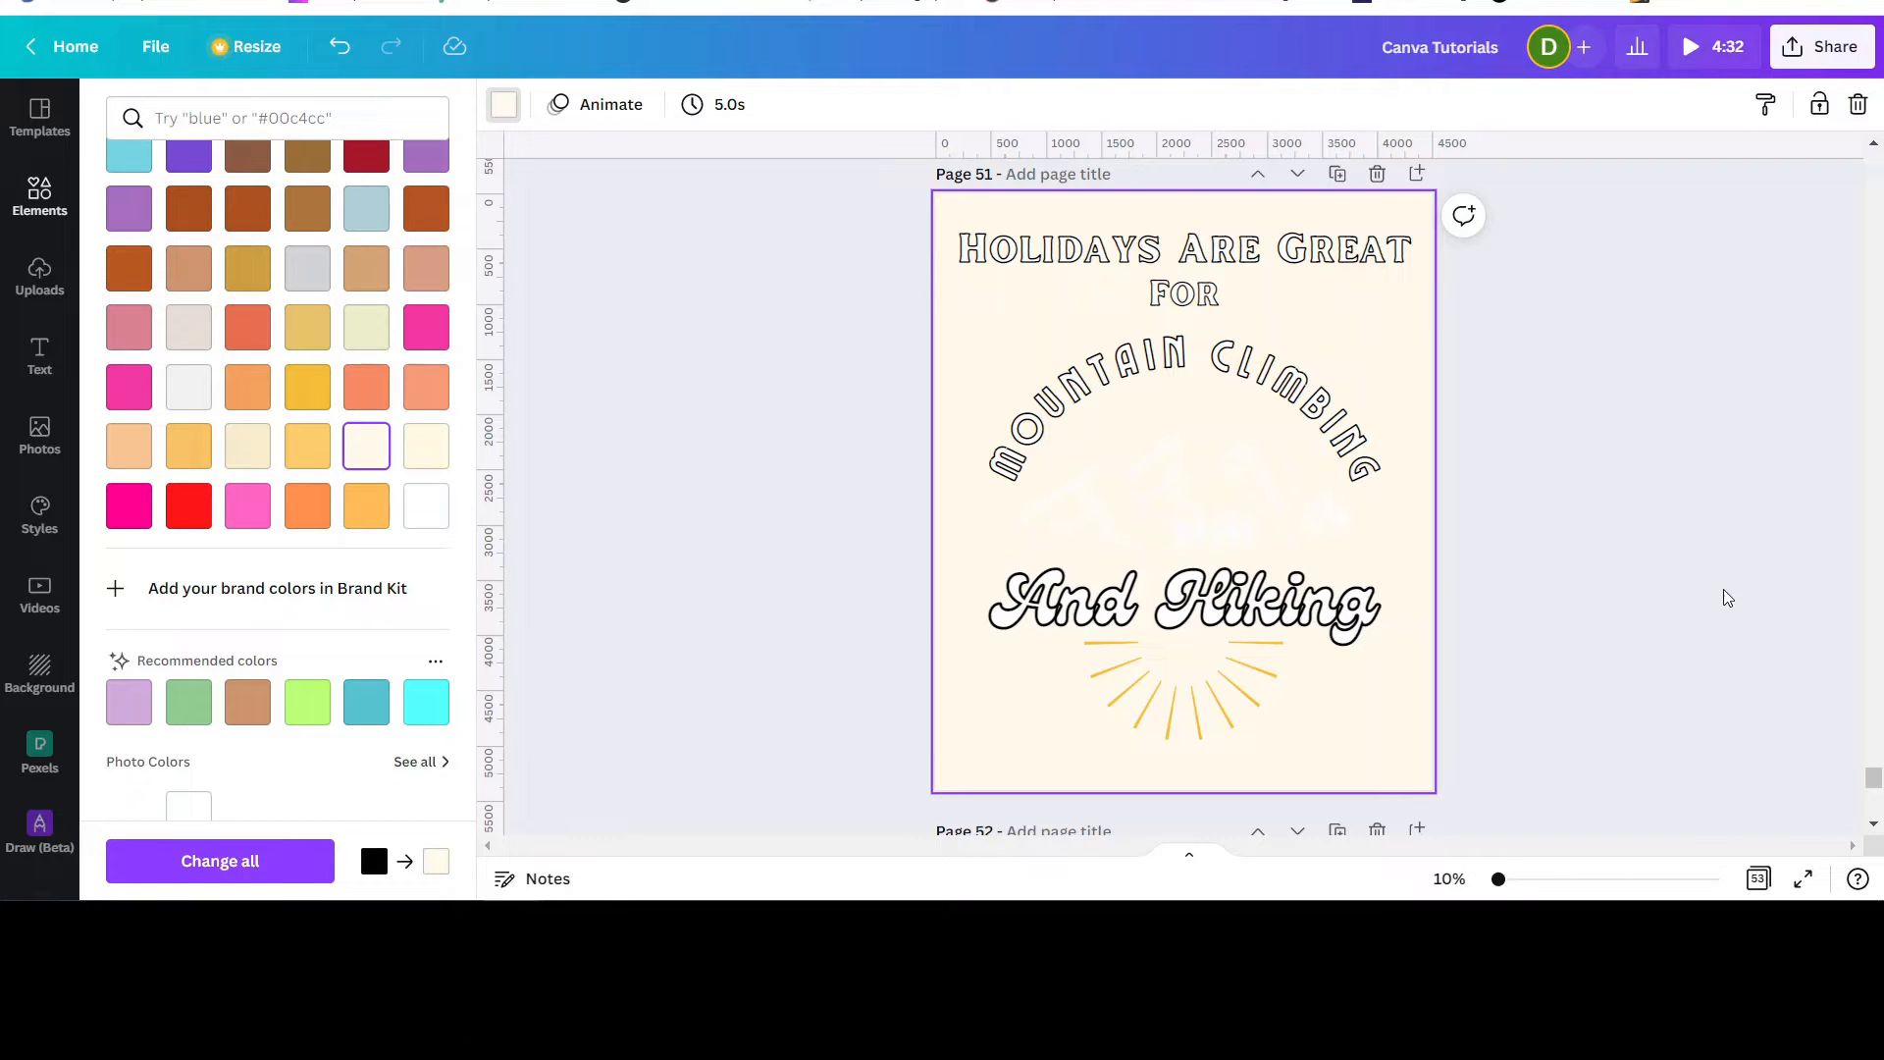
Step: Change the Splice effect colour of "Holidays Are Great" to orange
left_click(1052, 248)
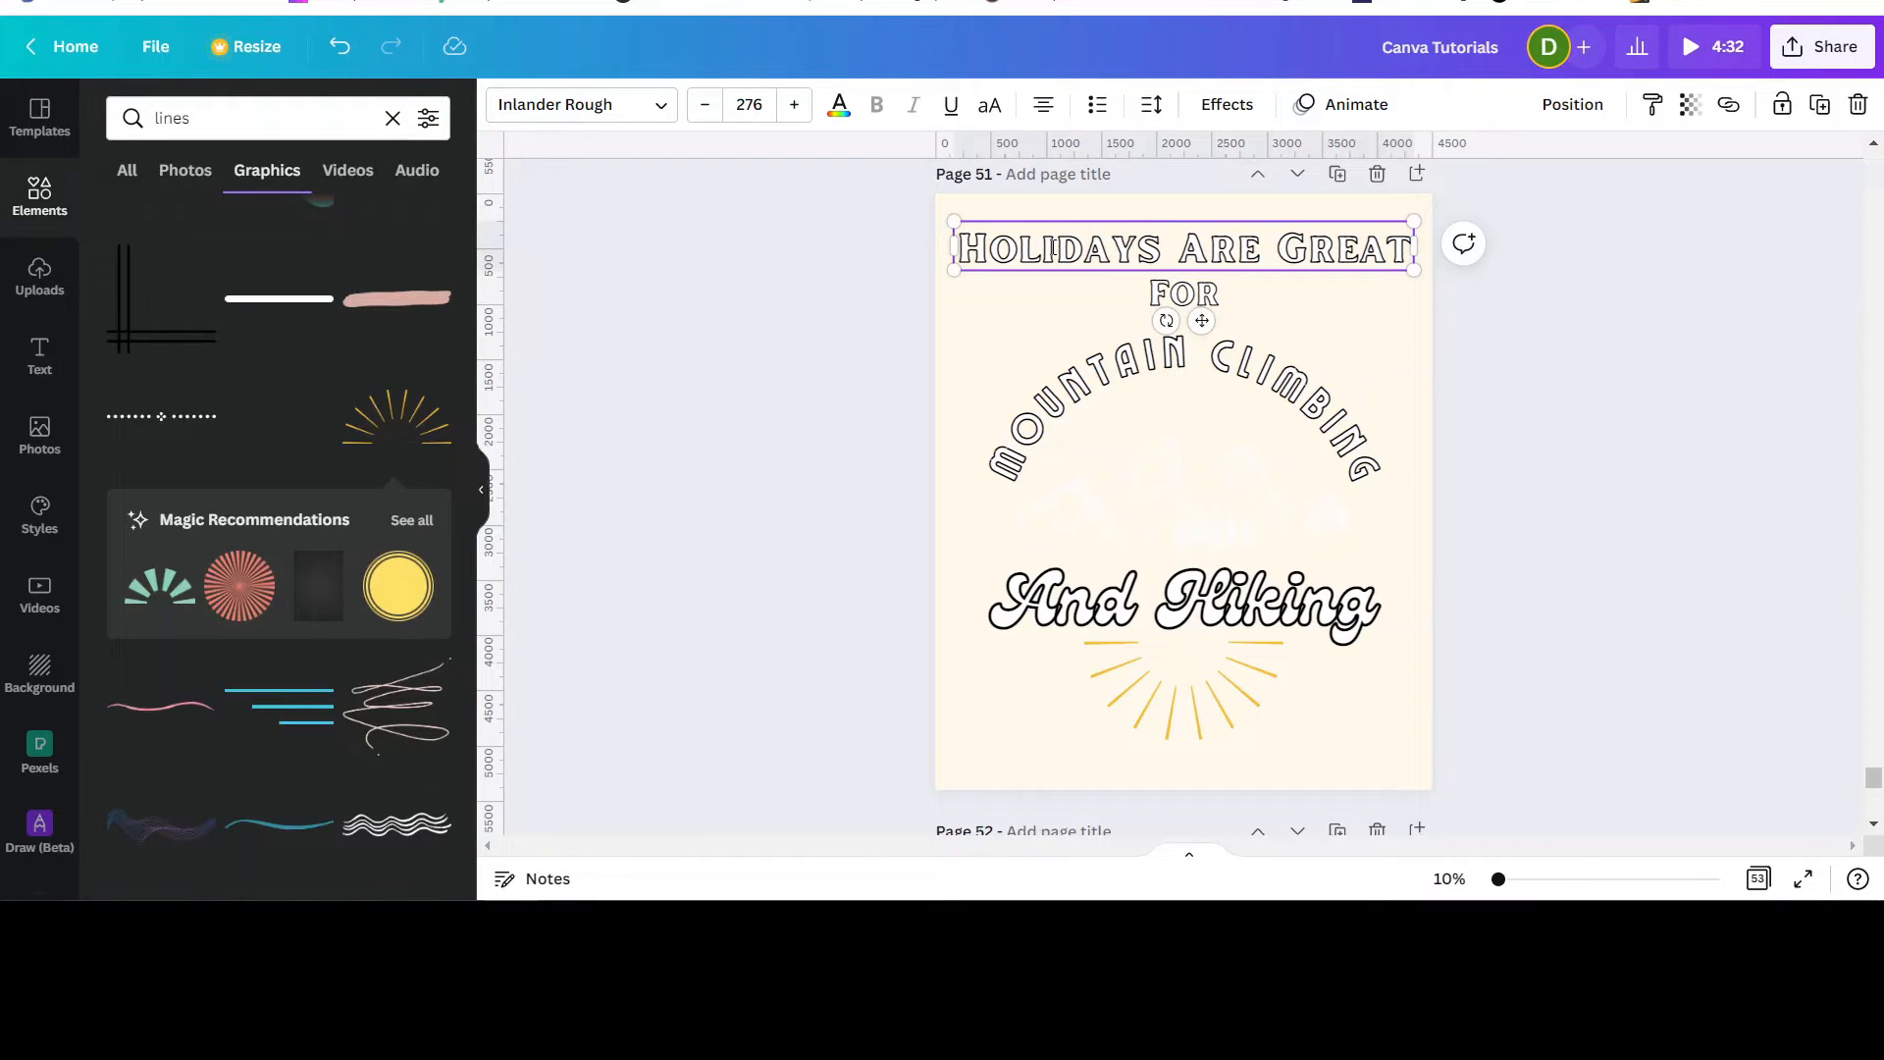
left_click(1227, 104)
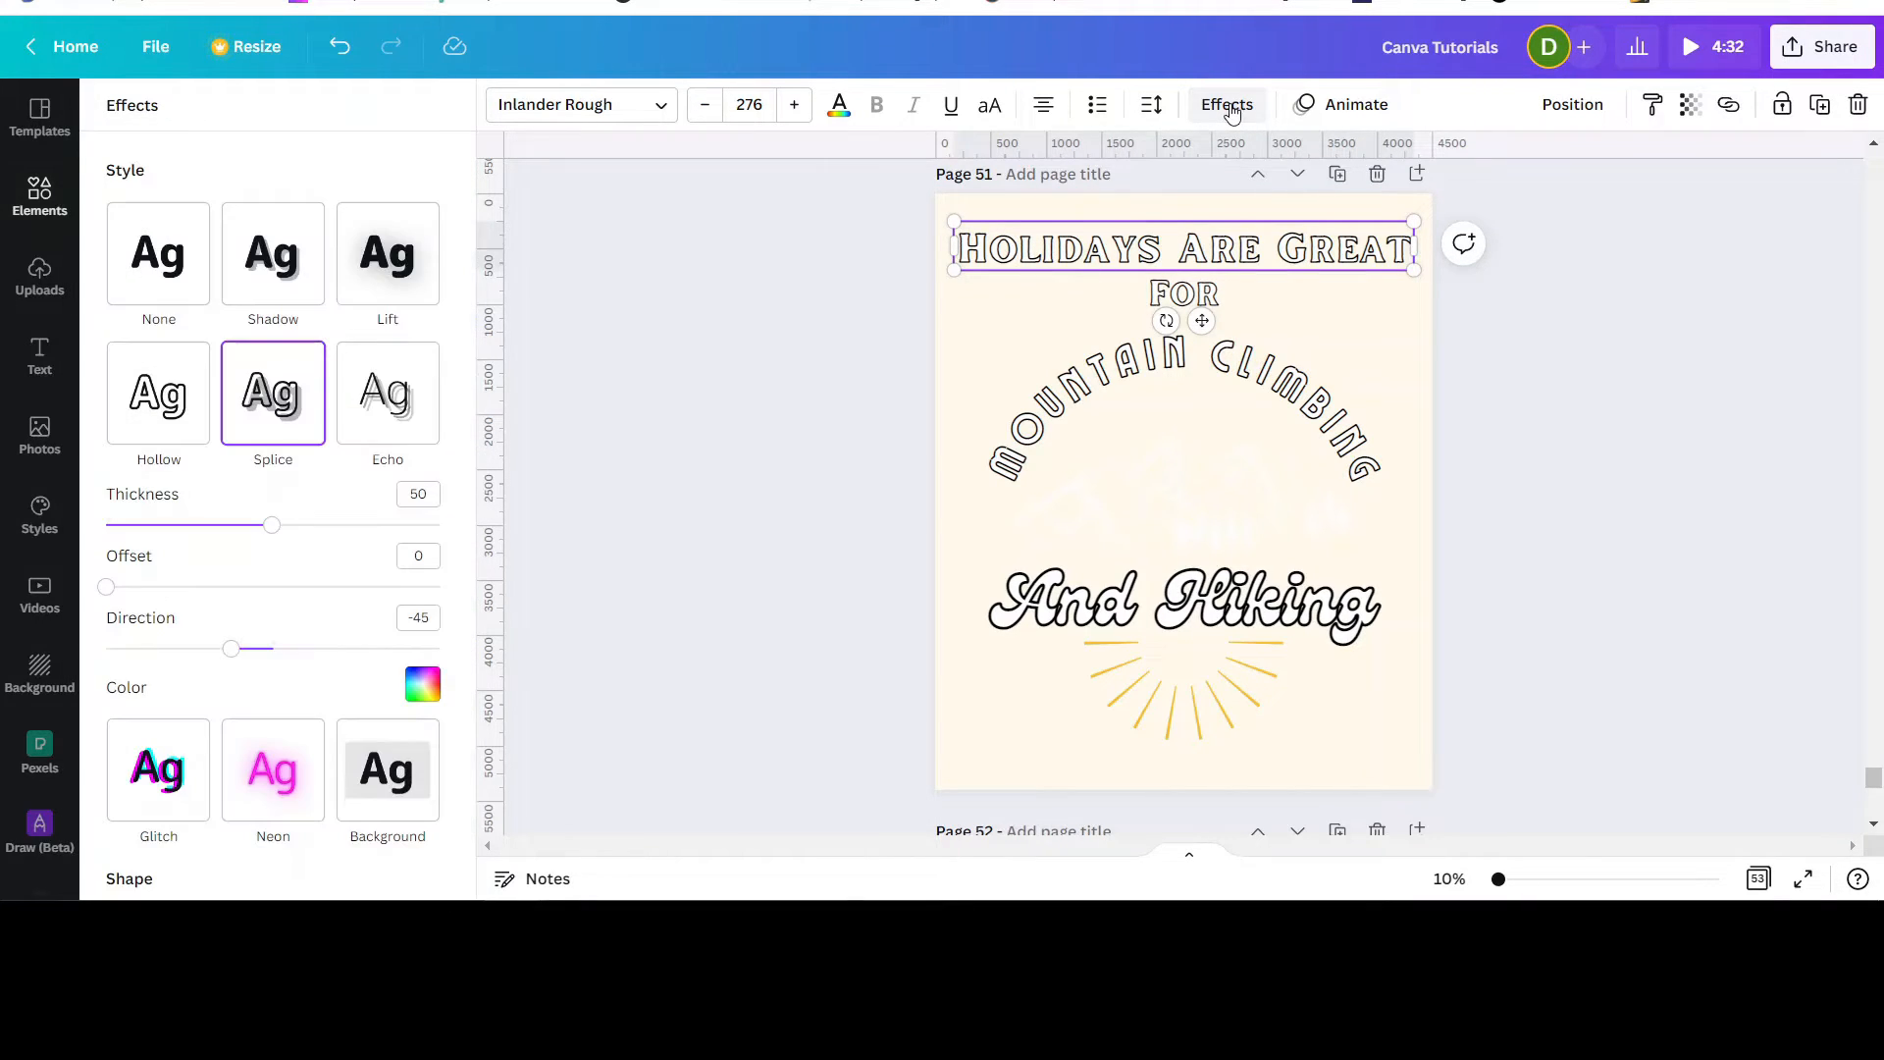
left_click(422, 684)
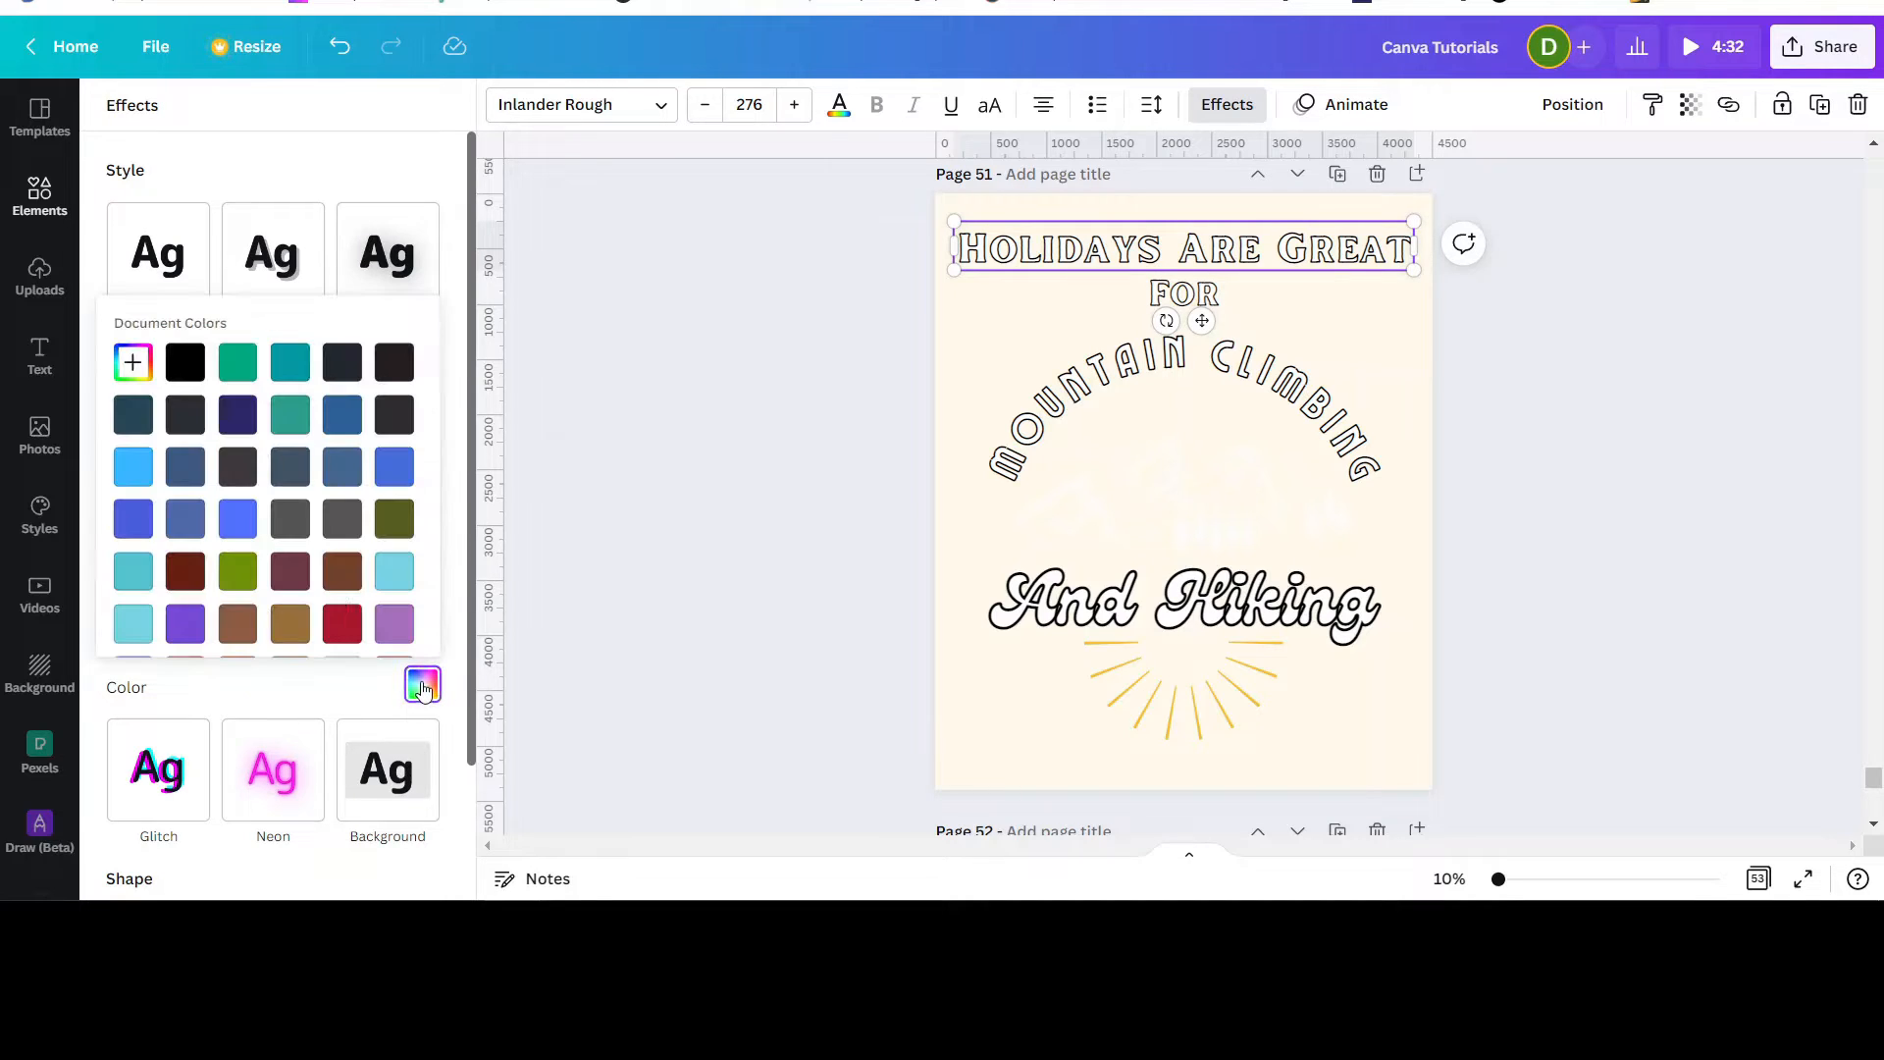
scroll(306, 545, "down", 5)
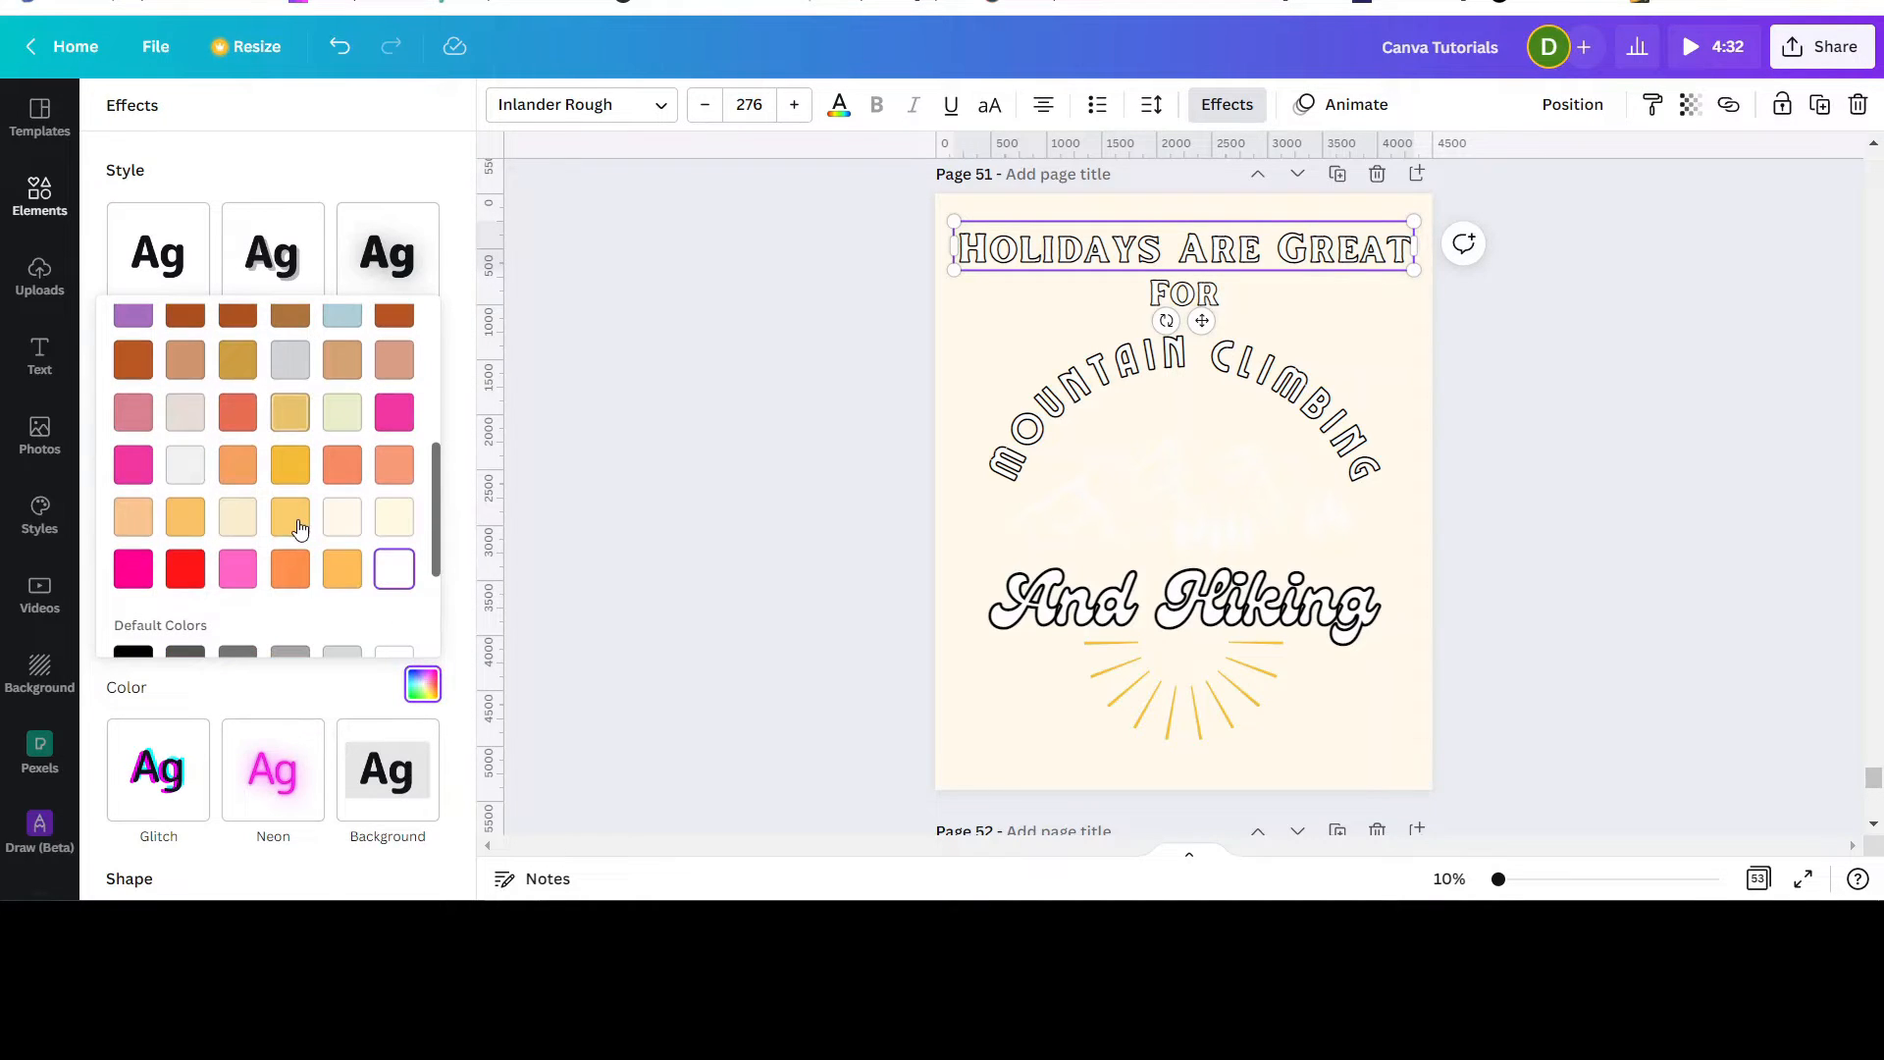
left_click(285, 577)
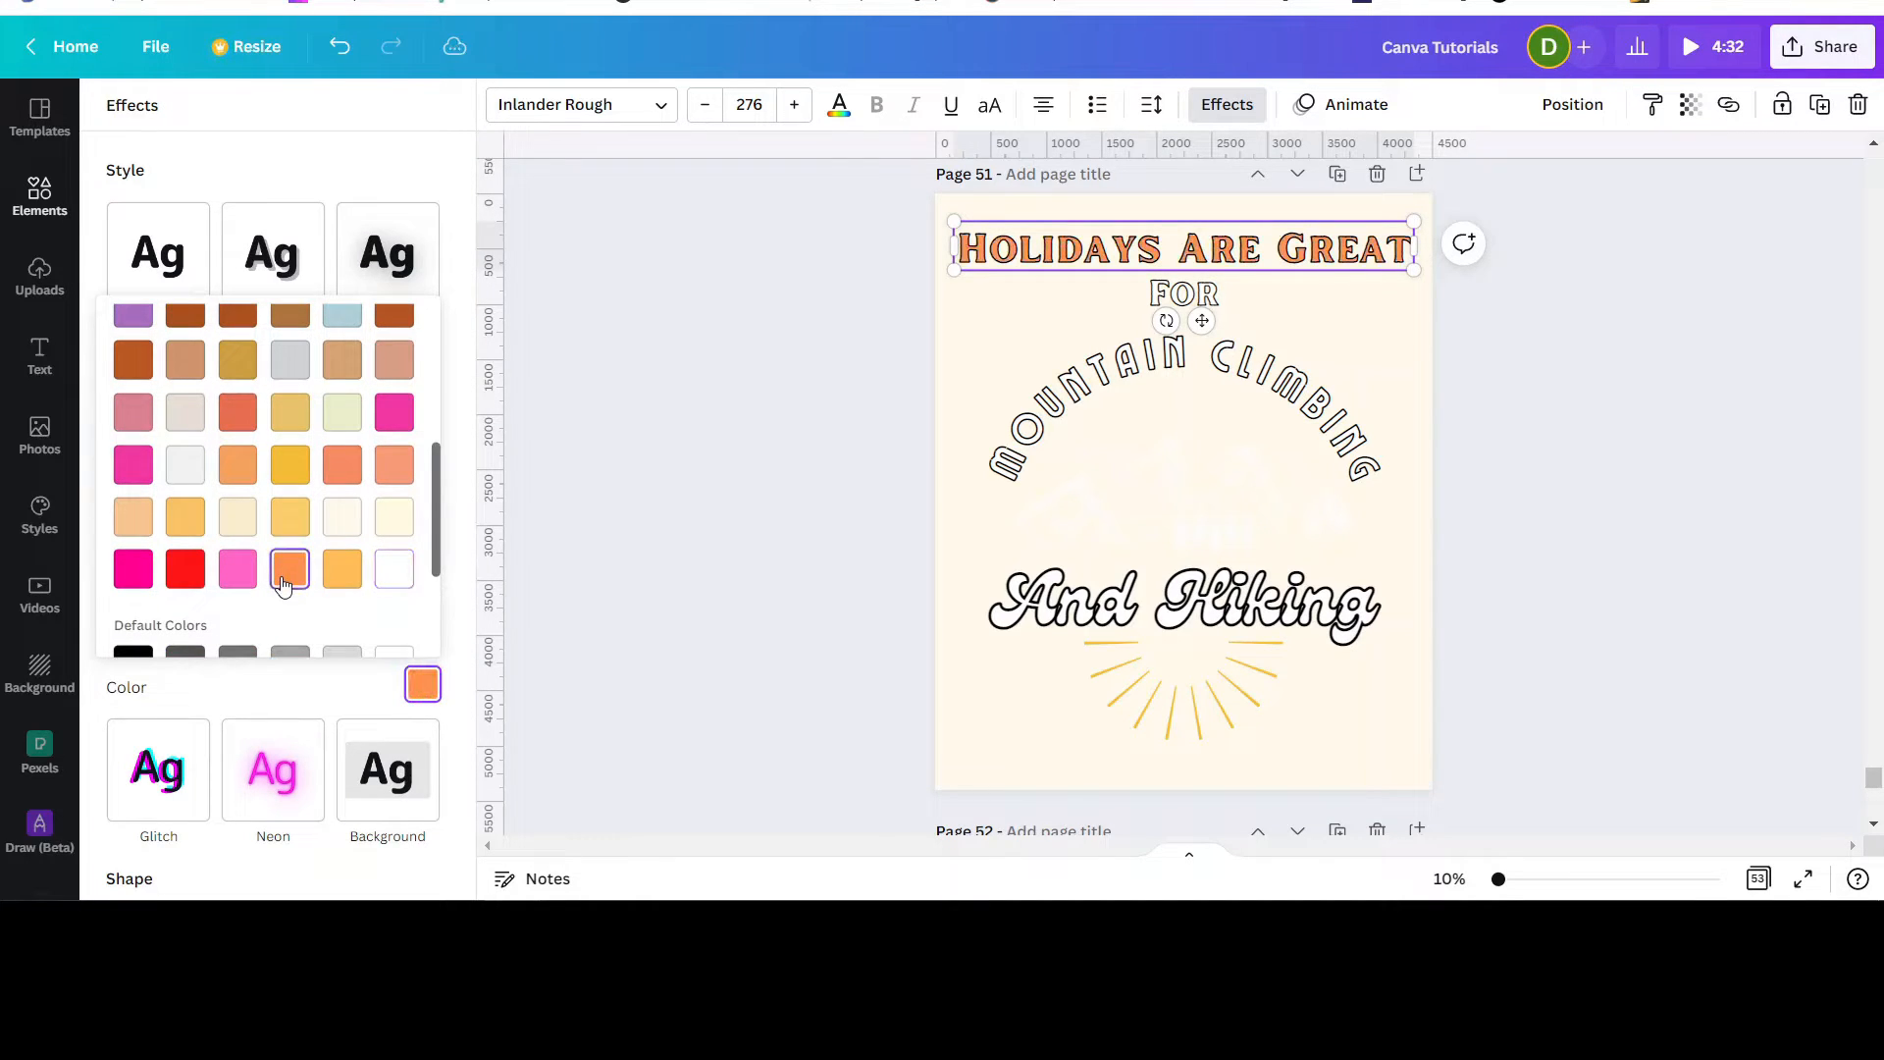
left_click(1576, 398)
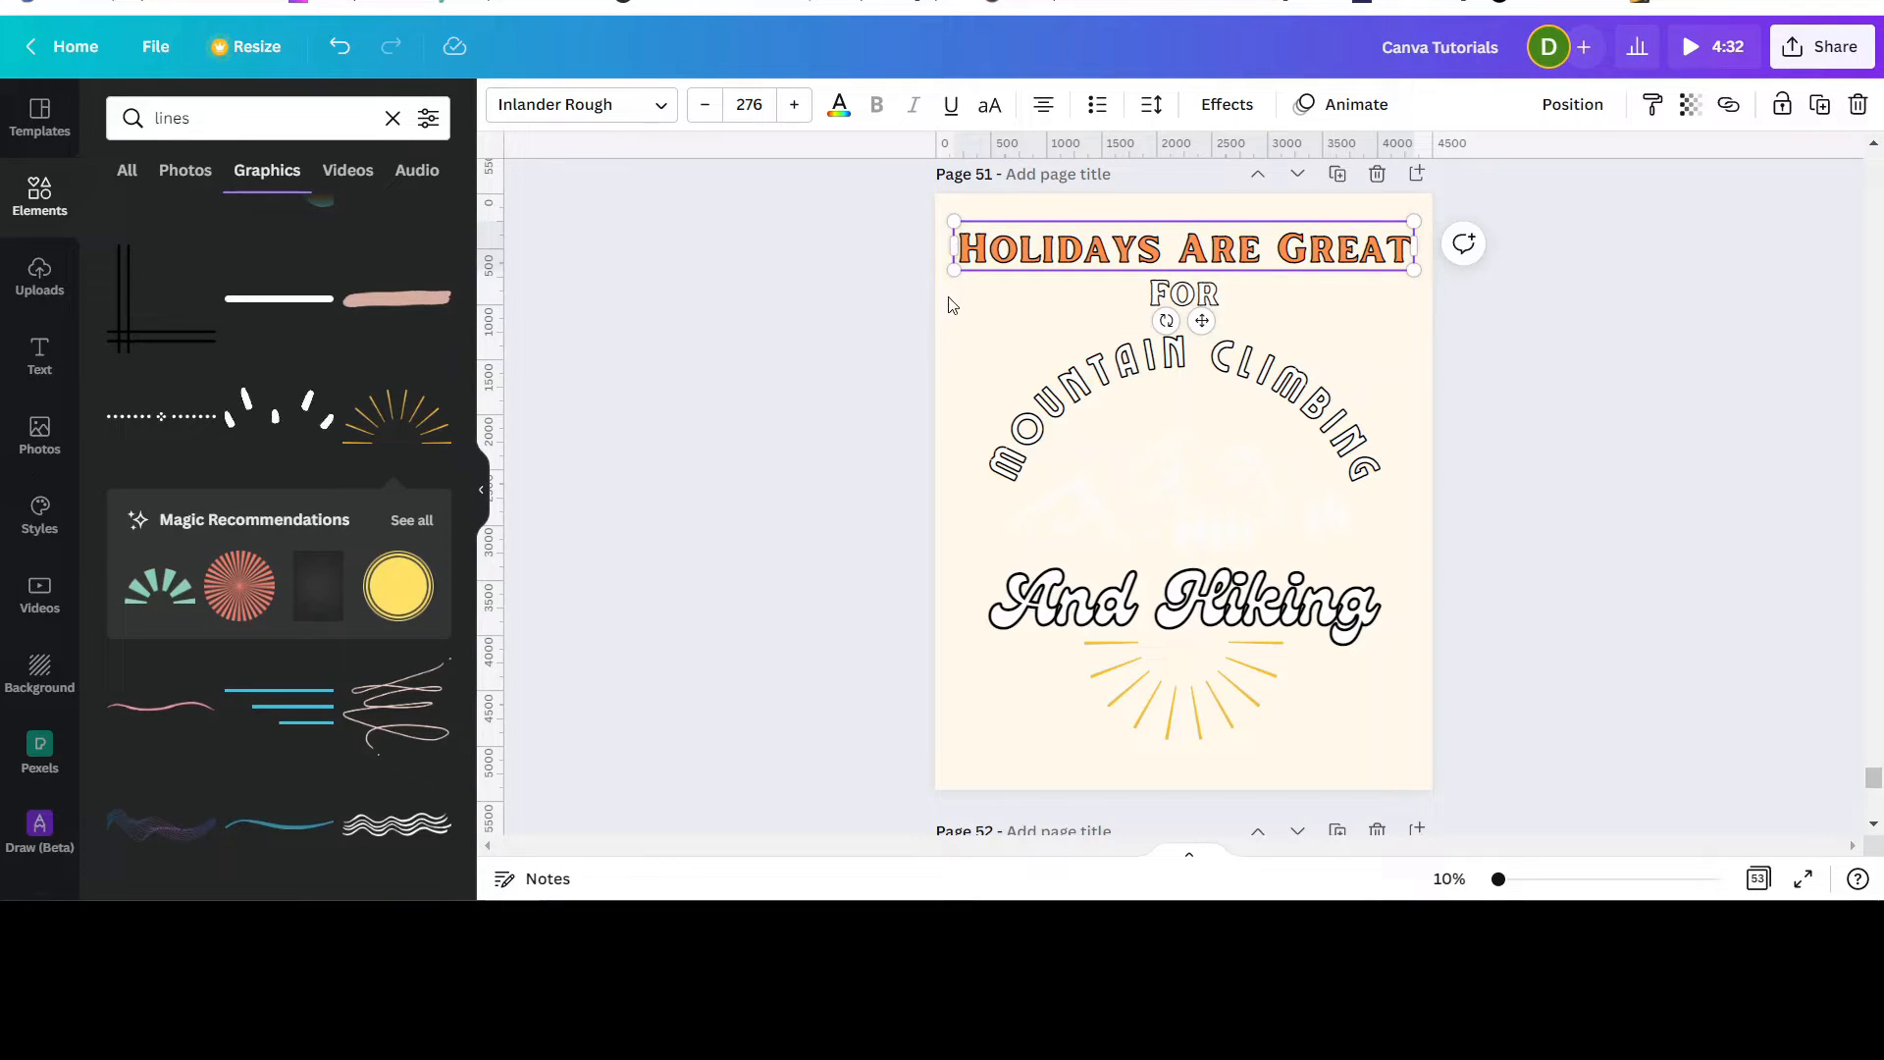
Step: Try white and dark reddish-brown backgrounds on page 51, finishing with black
left_click(950, 302)
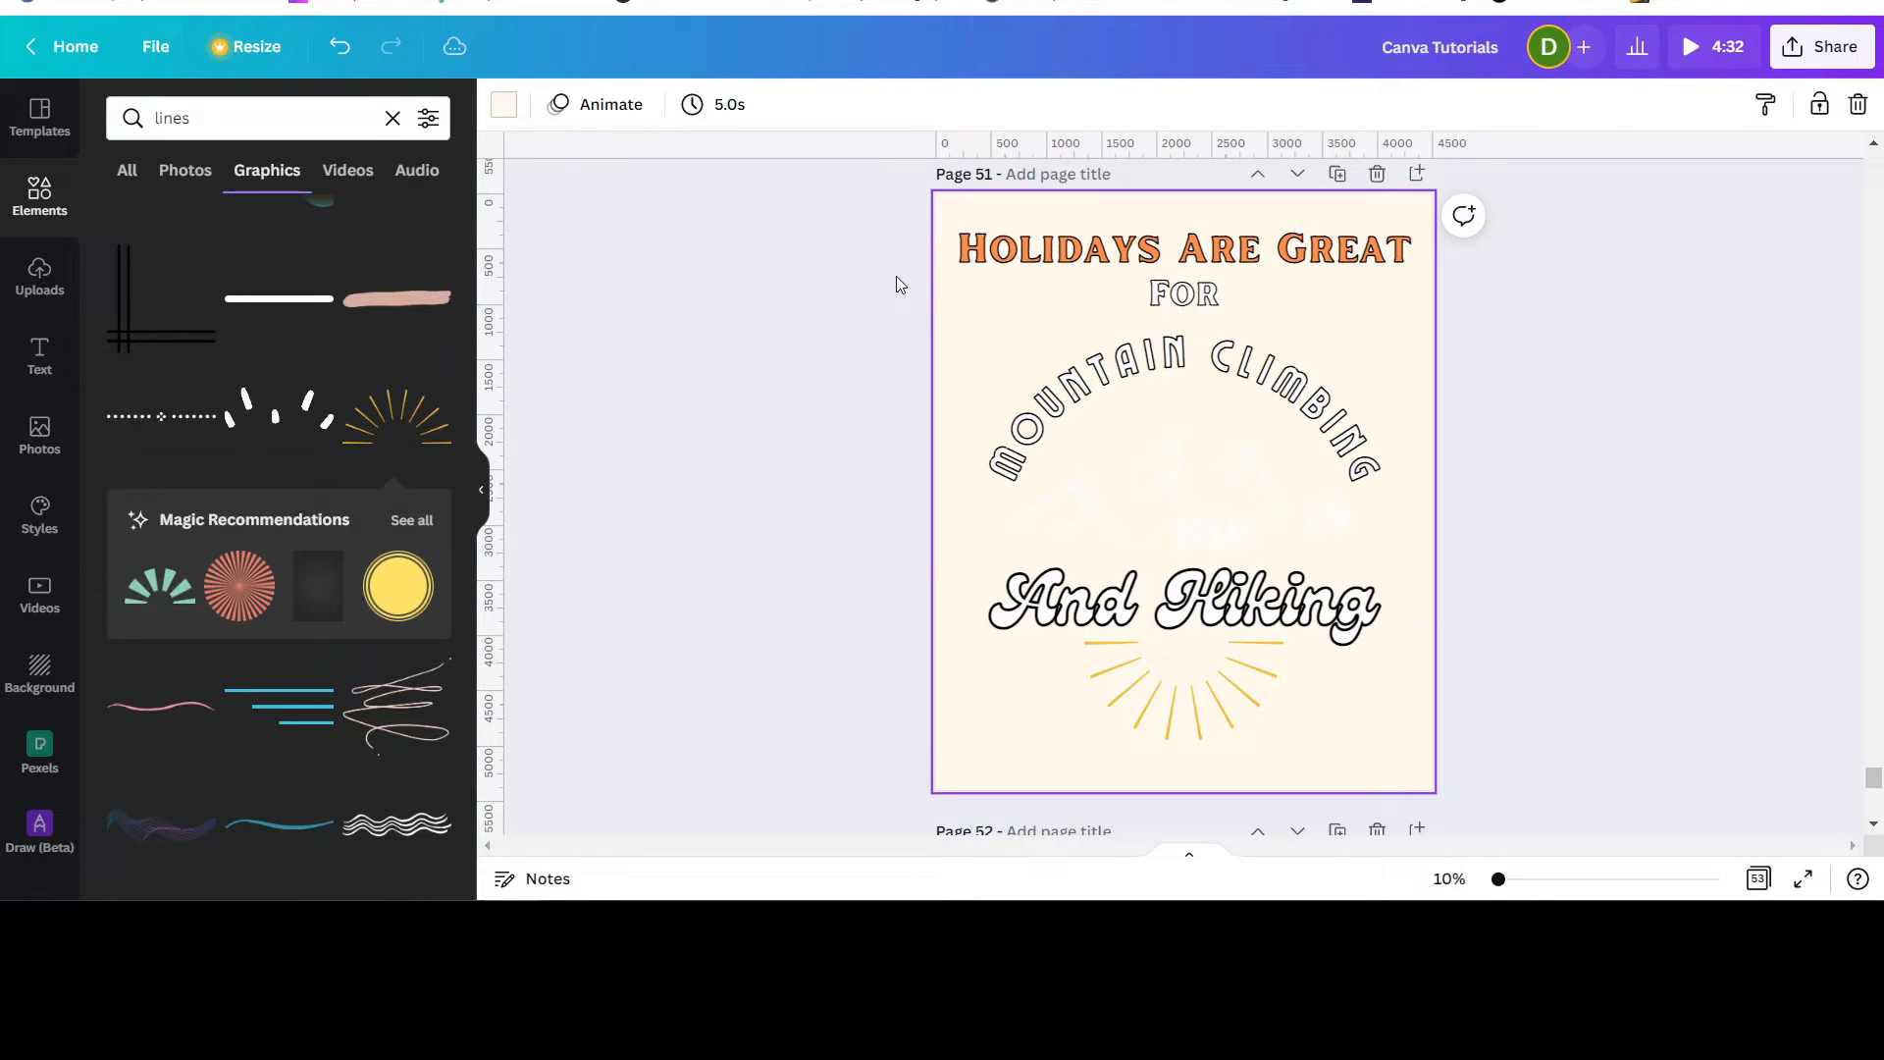
left_click(502, 104)
scroll(421, 715, "down", 3)
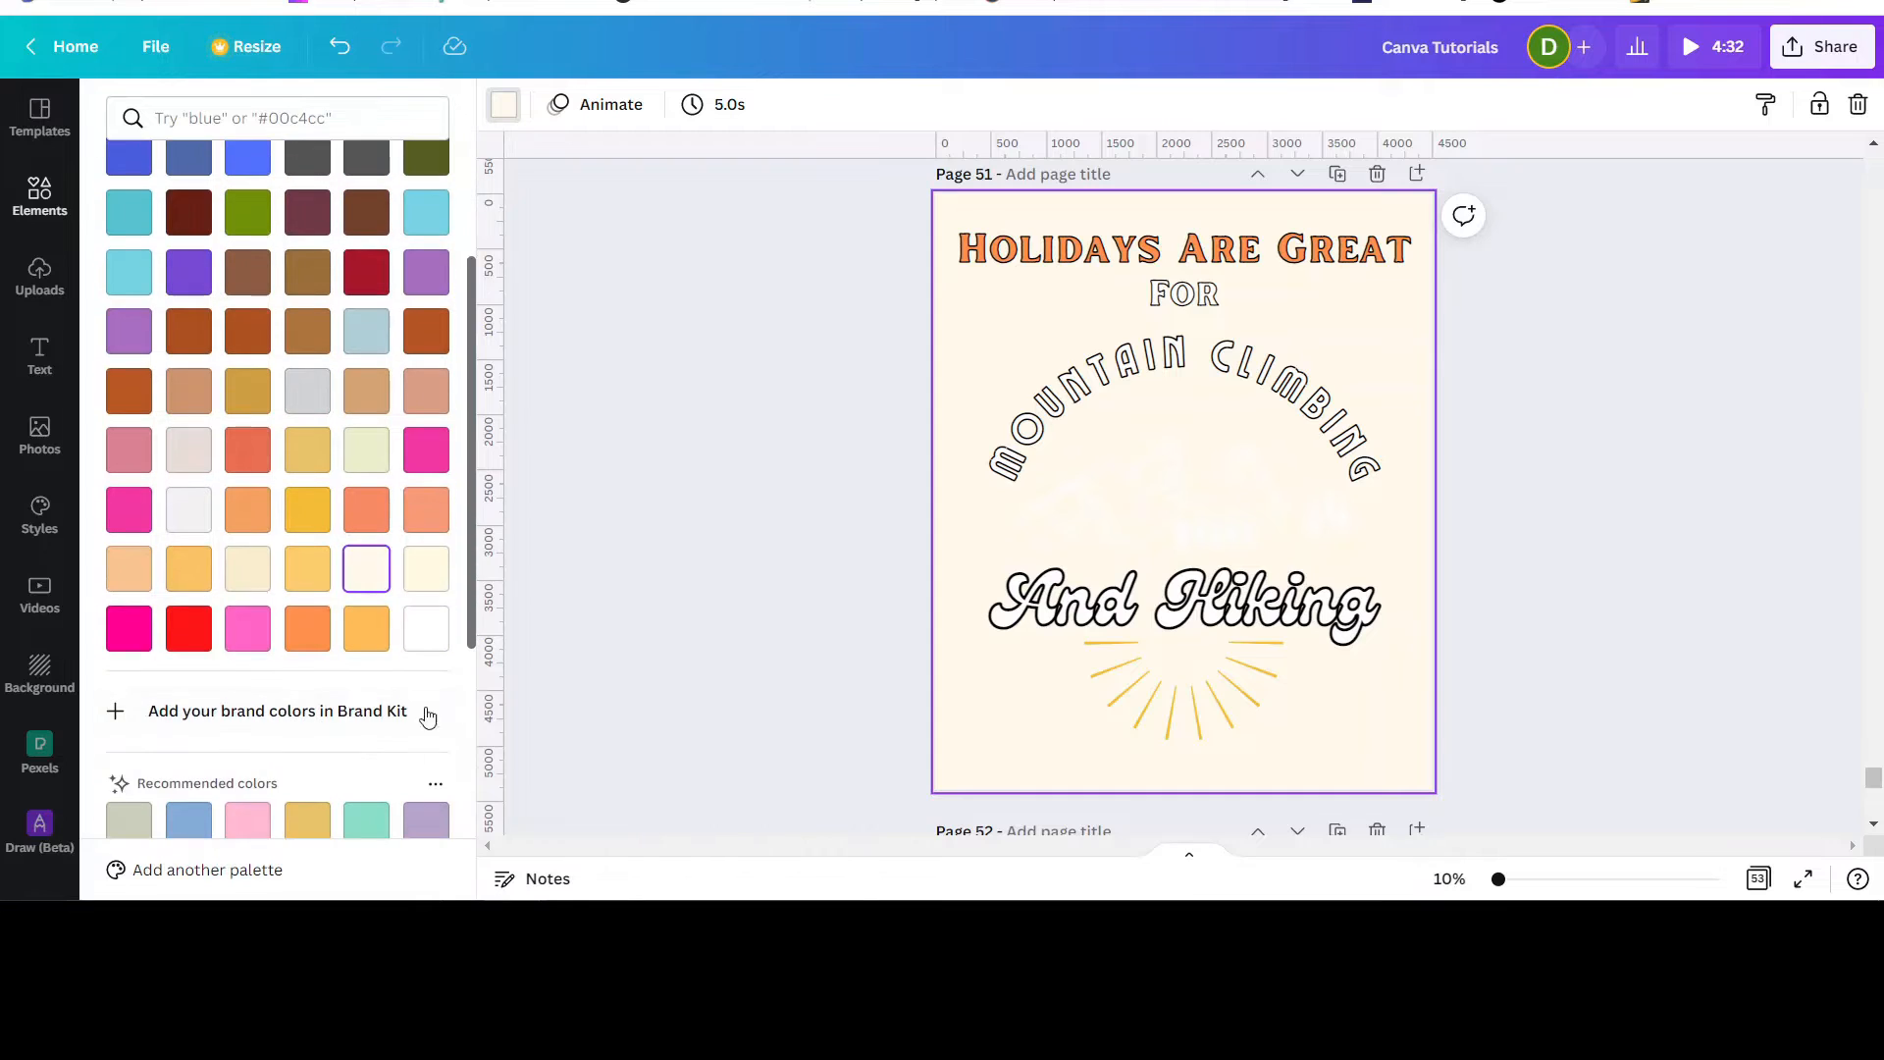
left_click(420, 629)
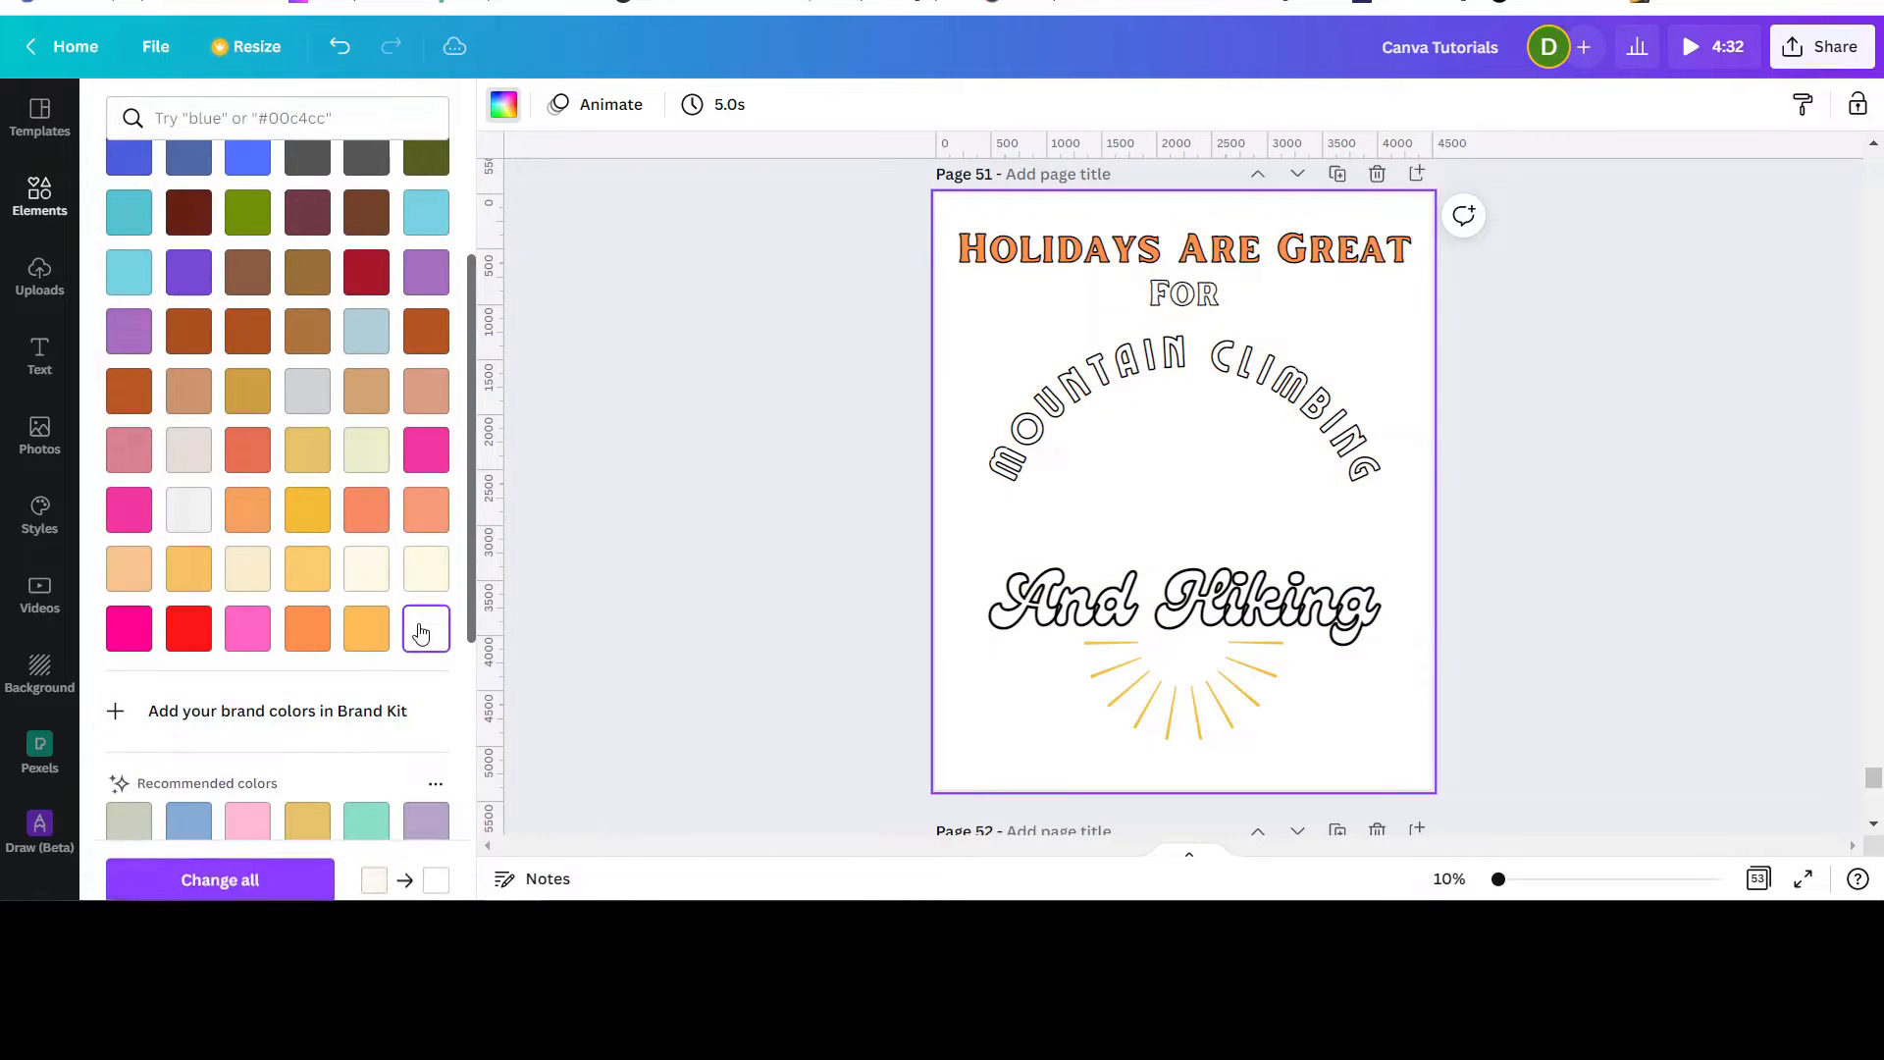
left_click(190, 226)
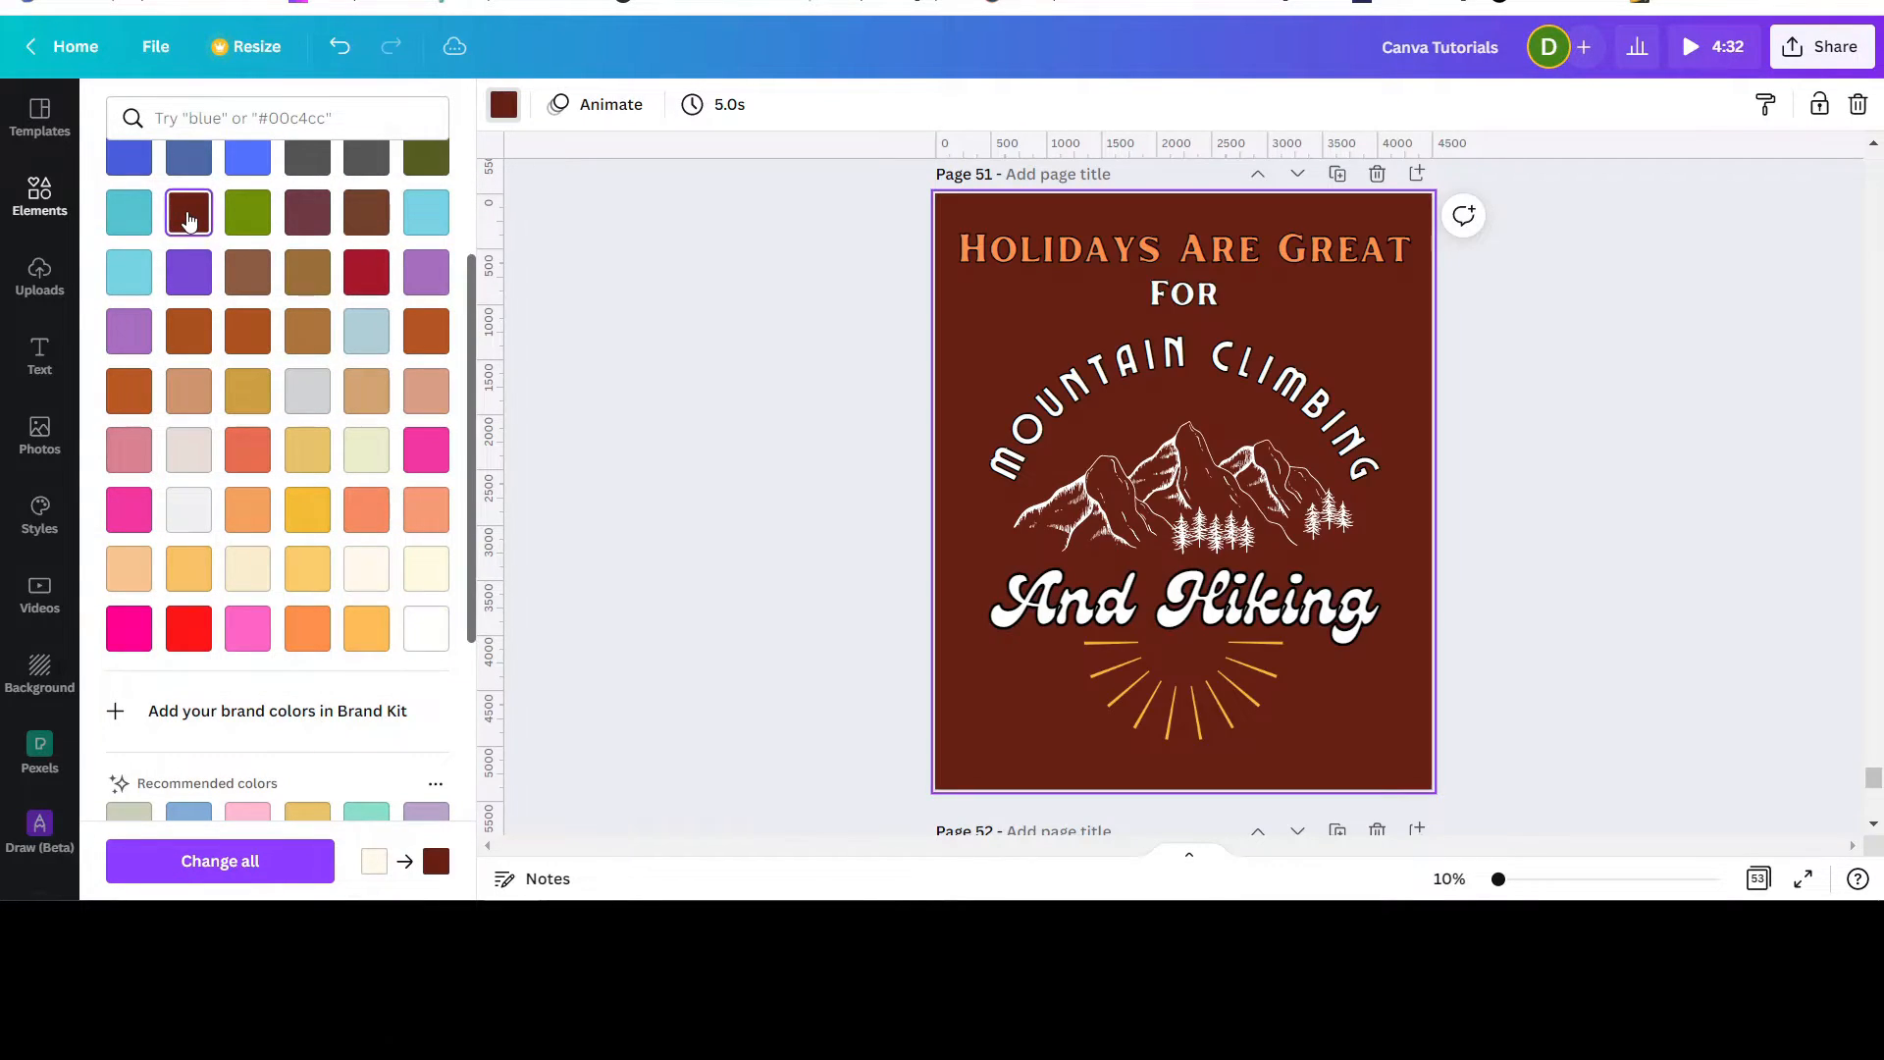
scroll(283, 308, "up", 2)
left_click(187, 224)
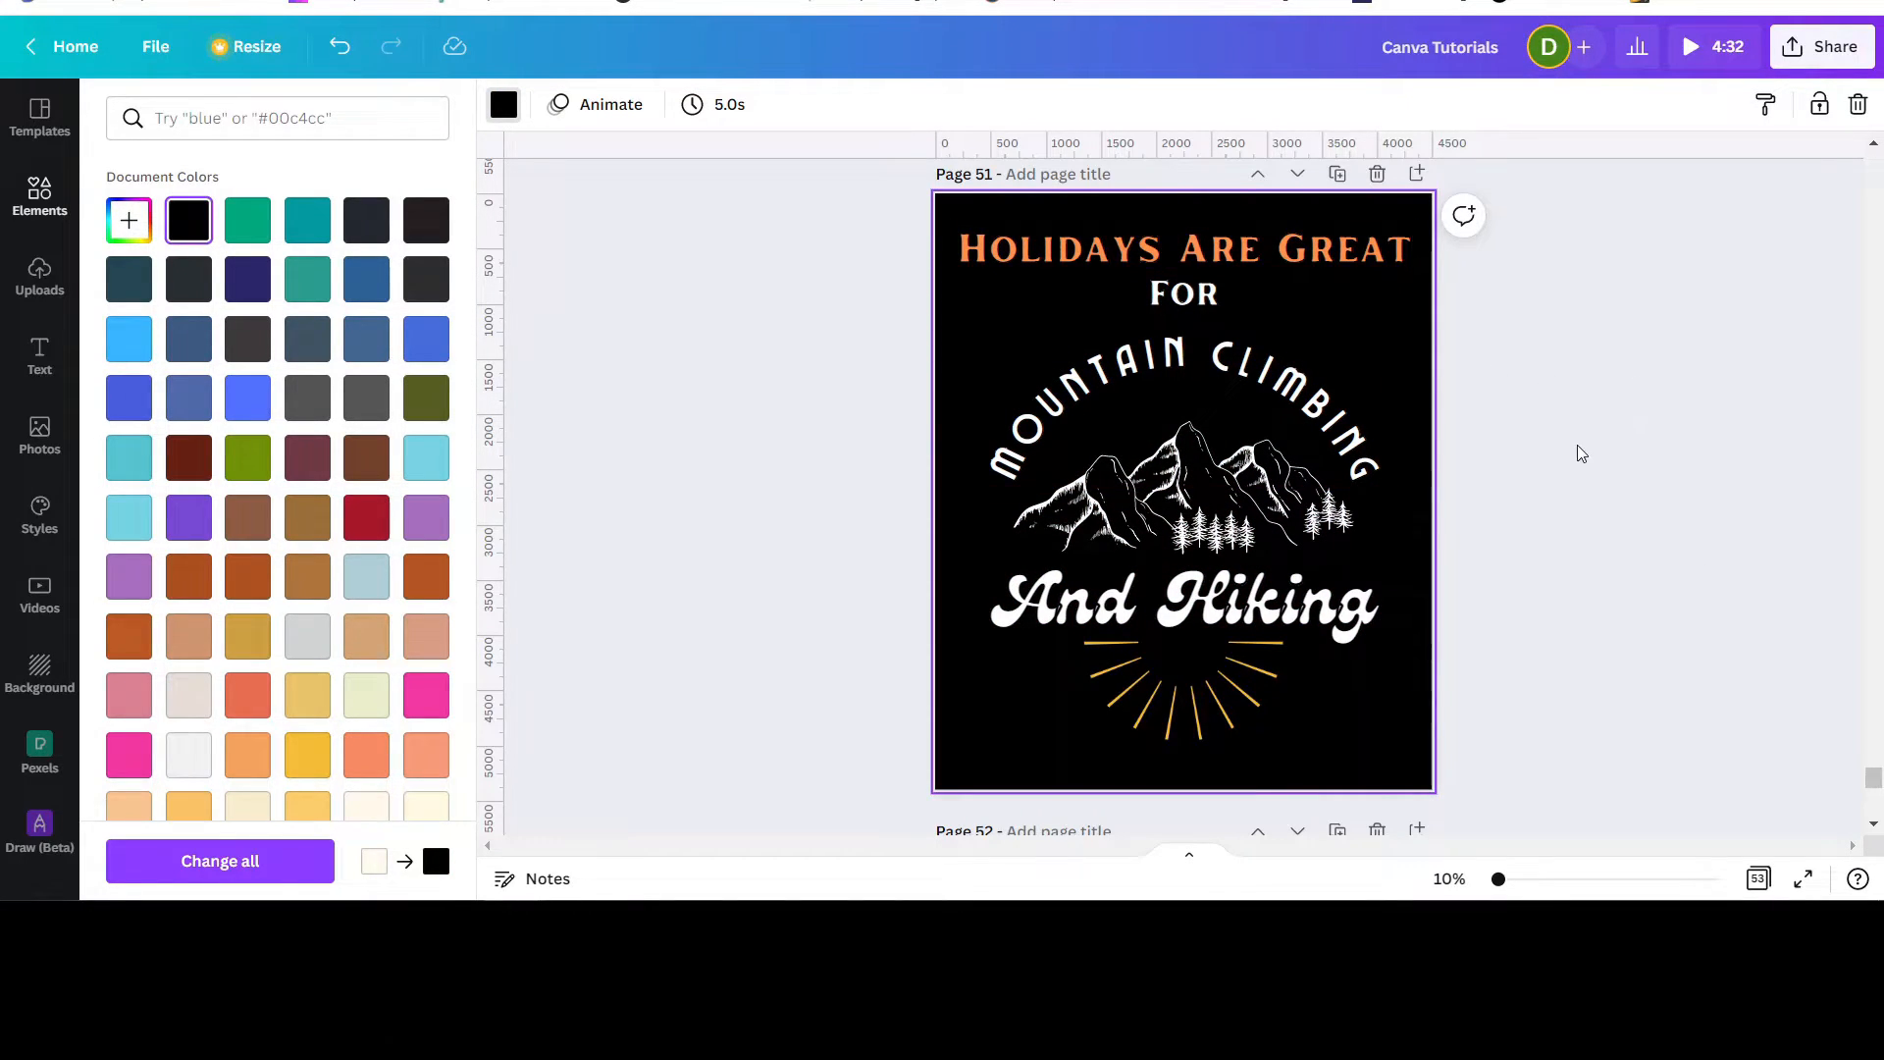
Step: Recolour the sunburst lines graphic below "And Hiking" to green
left_click(1166, 680)
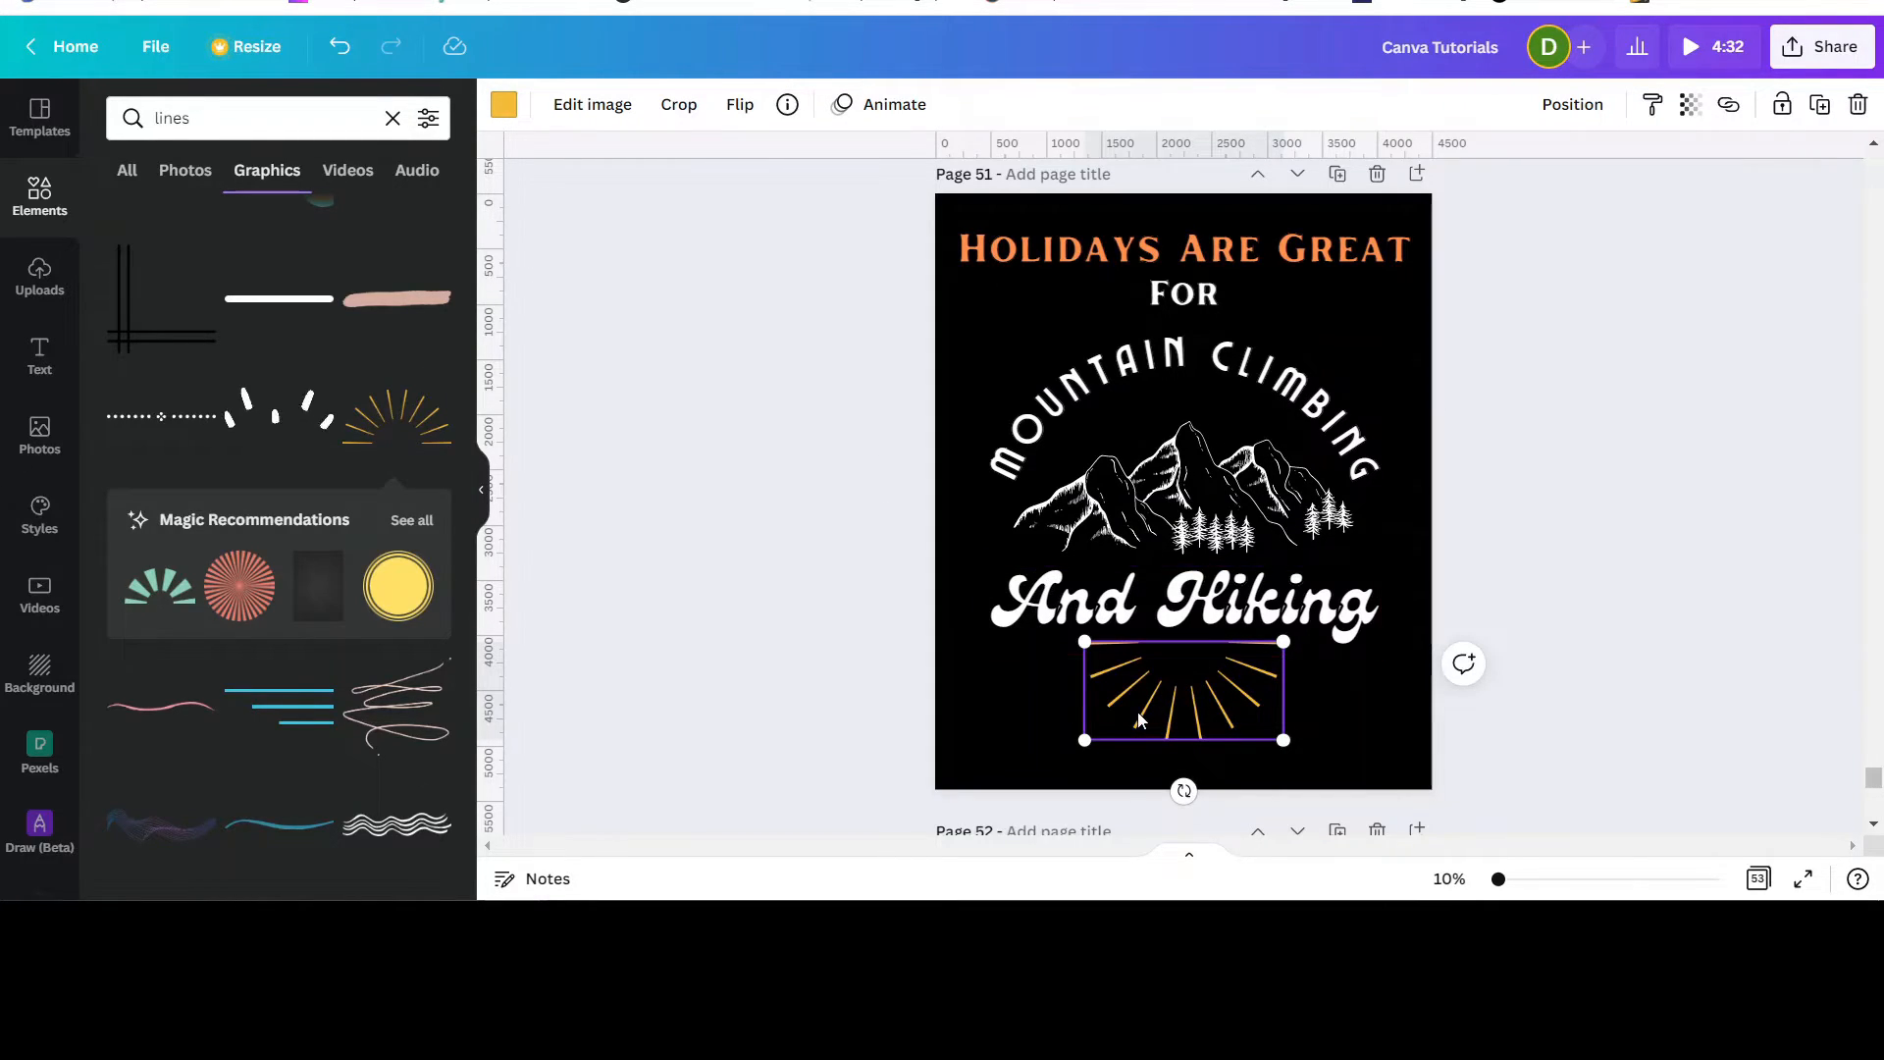
left_click(505, 105)
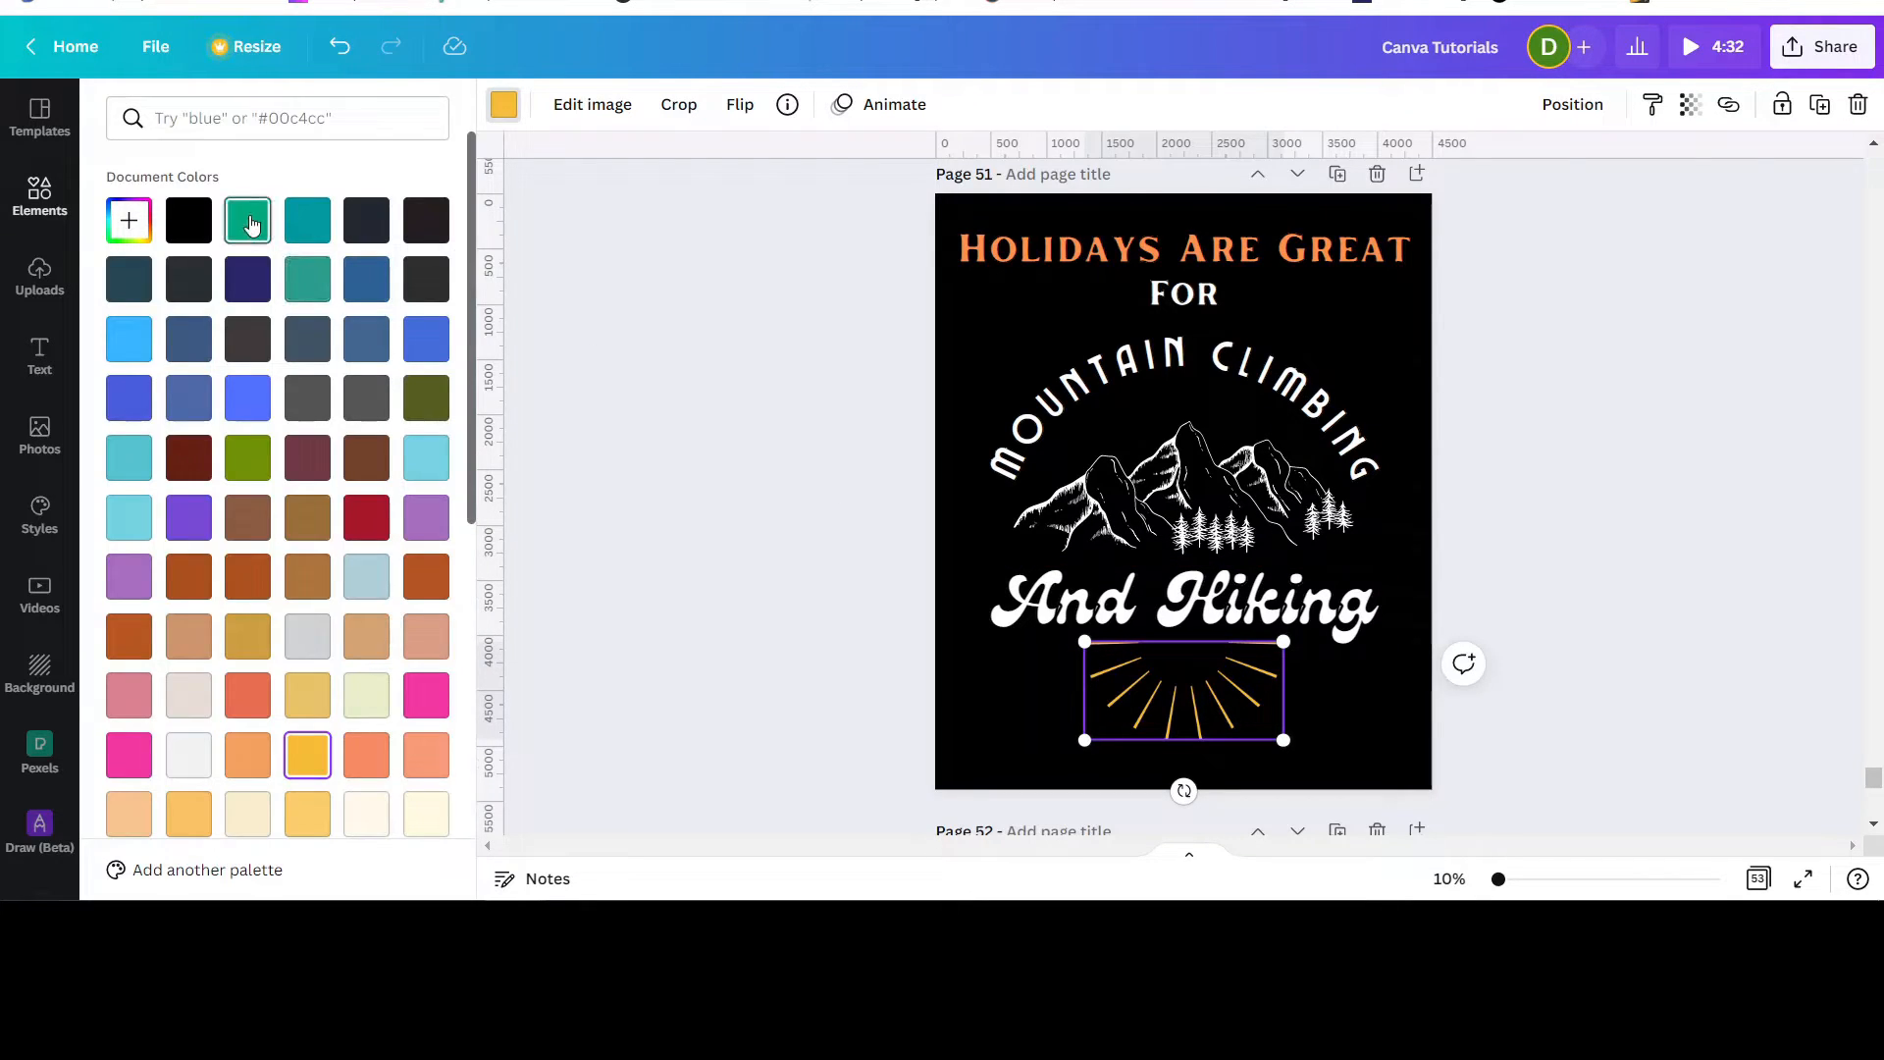
left_click(252, 225)
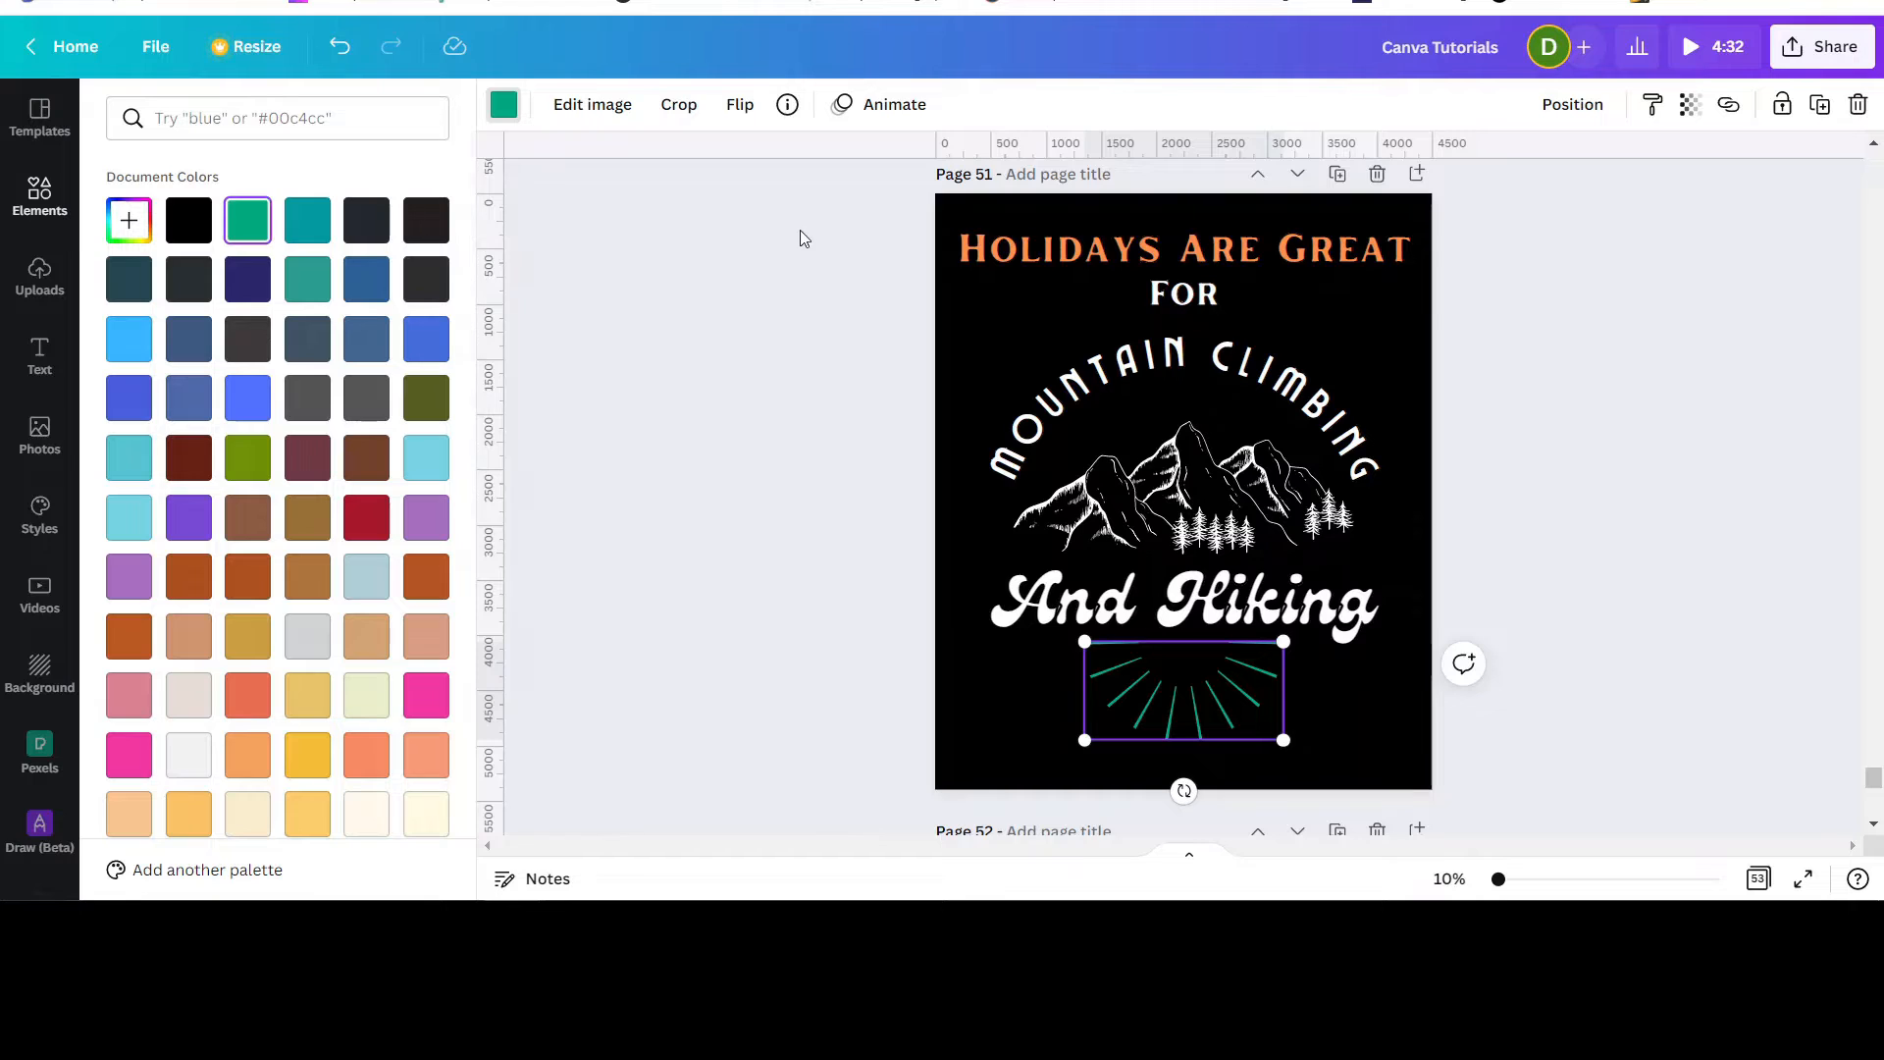
Step: Remove the black background colour from page 51 so the design sits on a white page
left_click(951, 210)
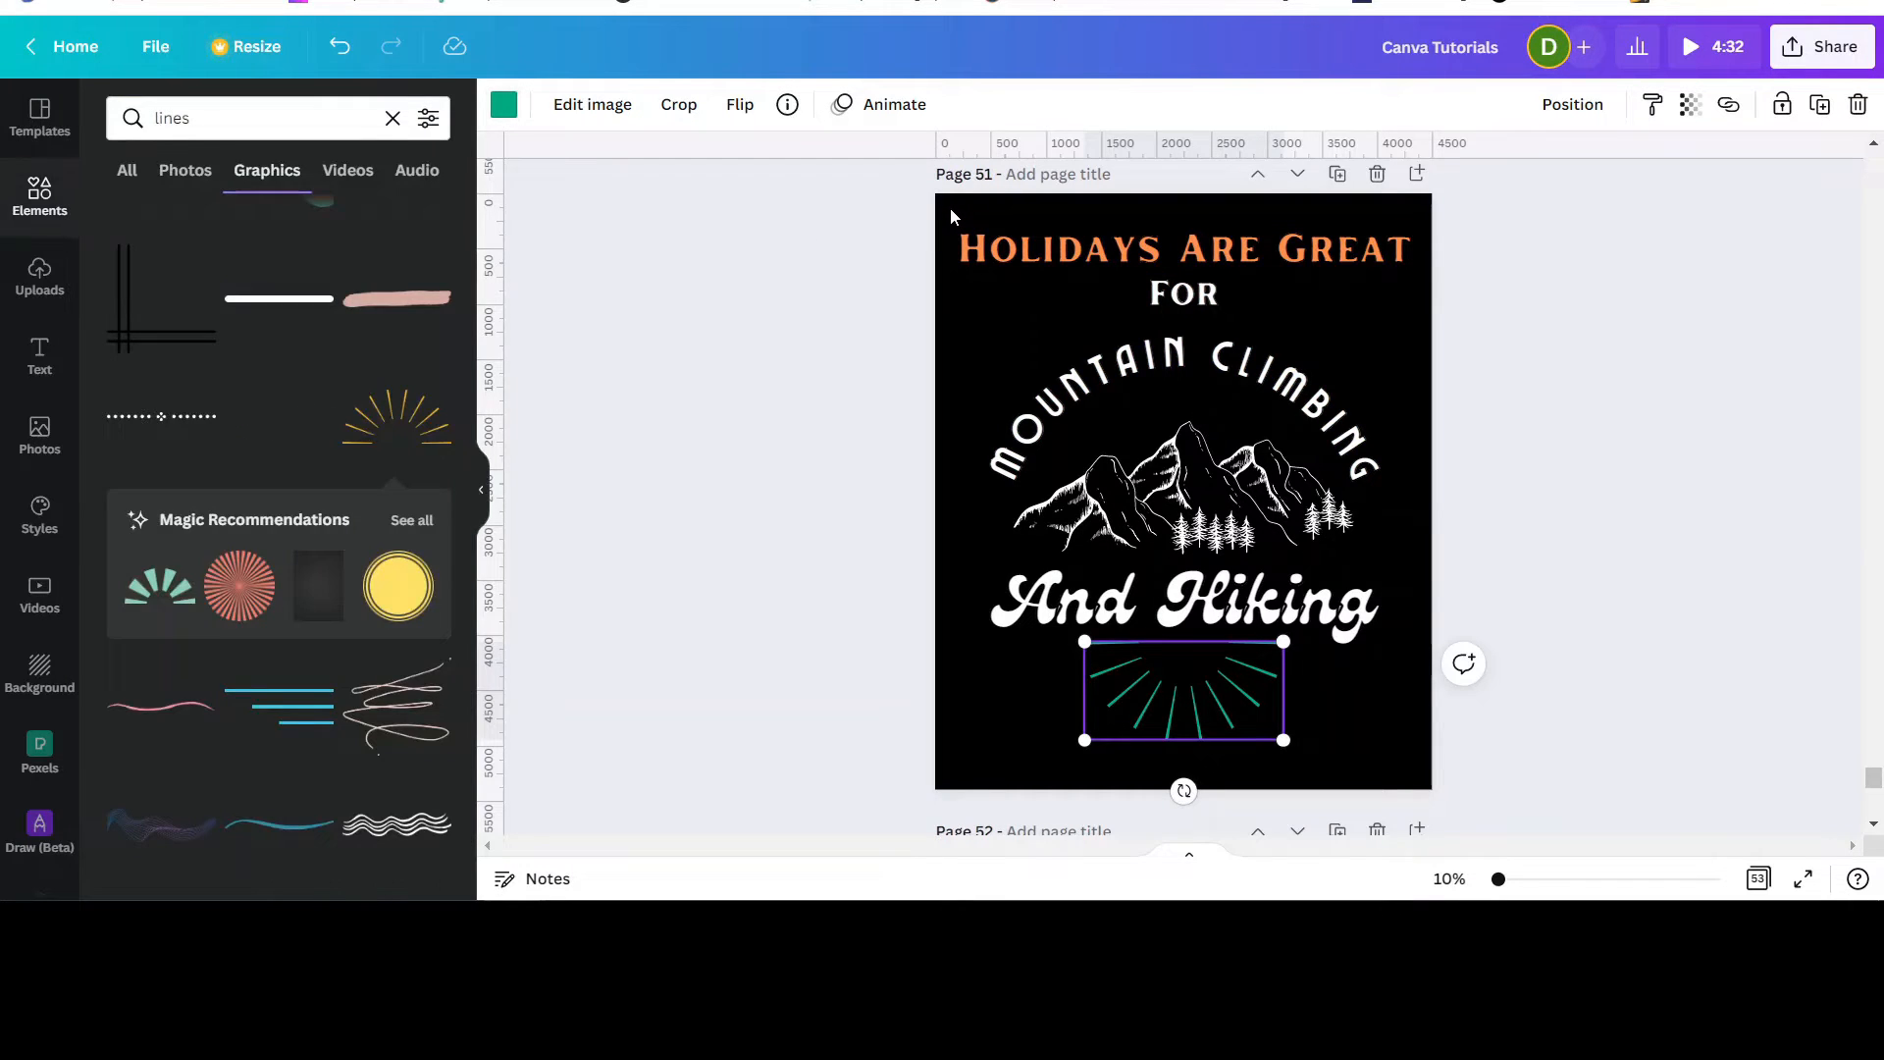
left_click(950, 208)
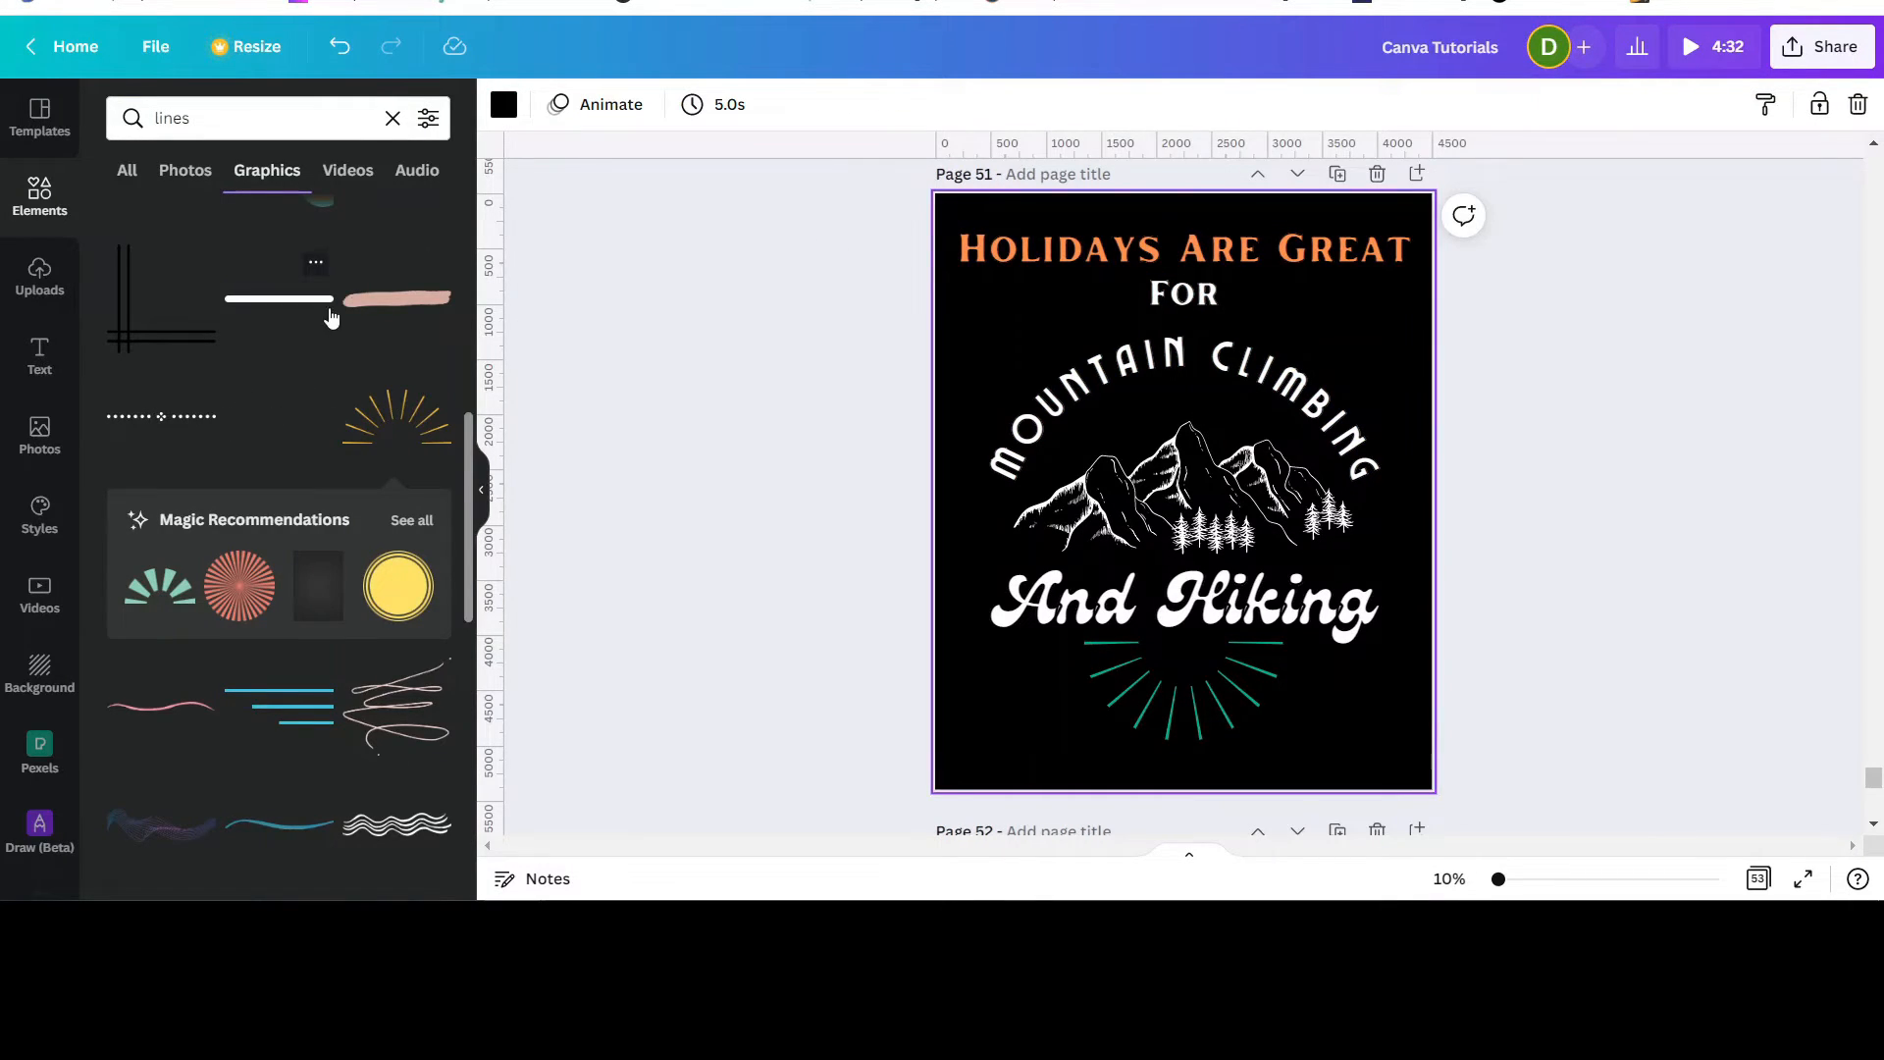
left_click(501, 117)
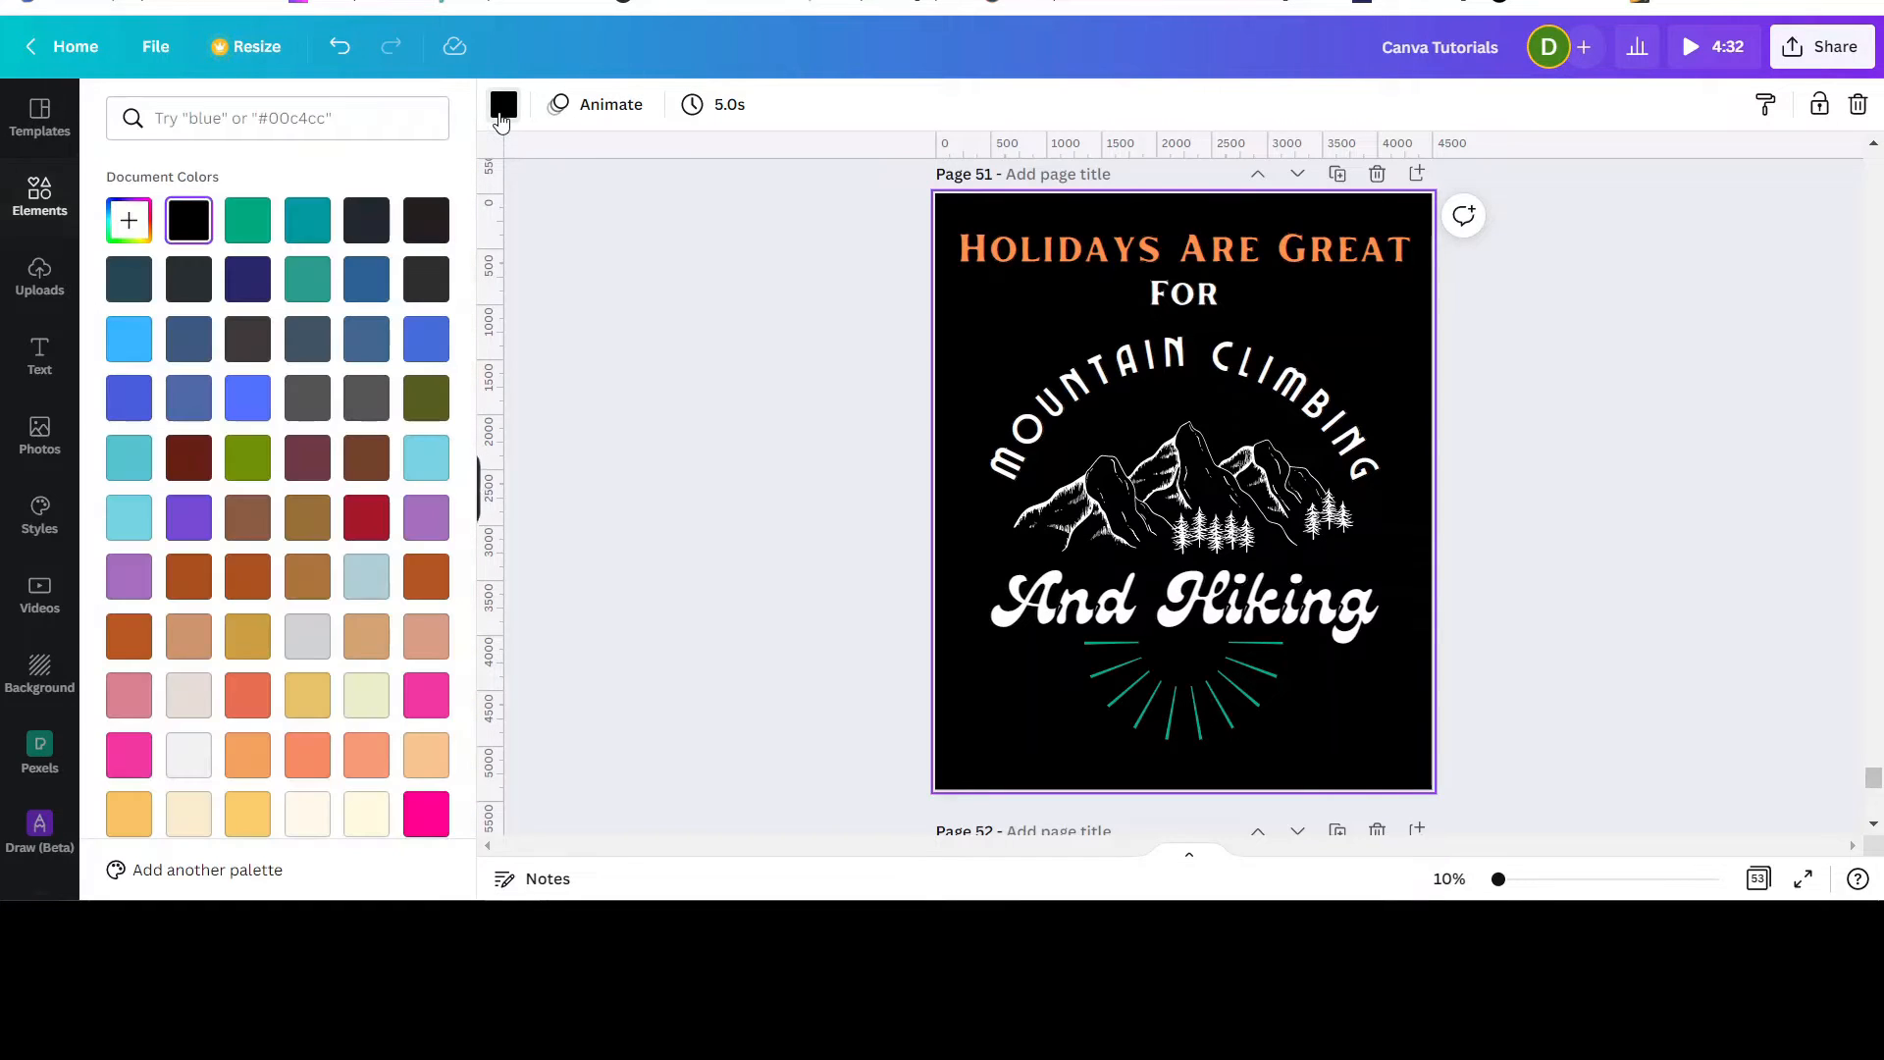
key("Delete")
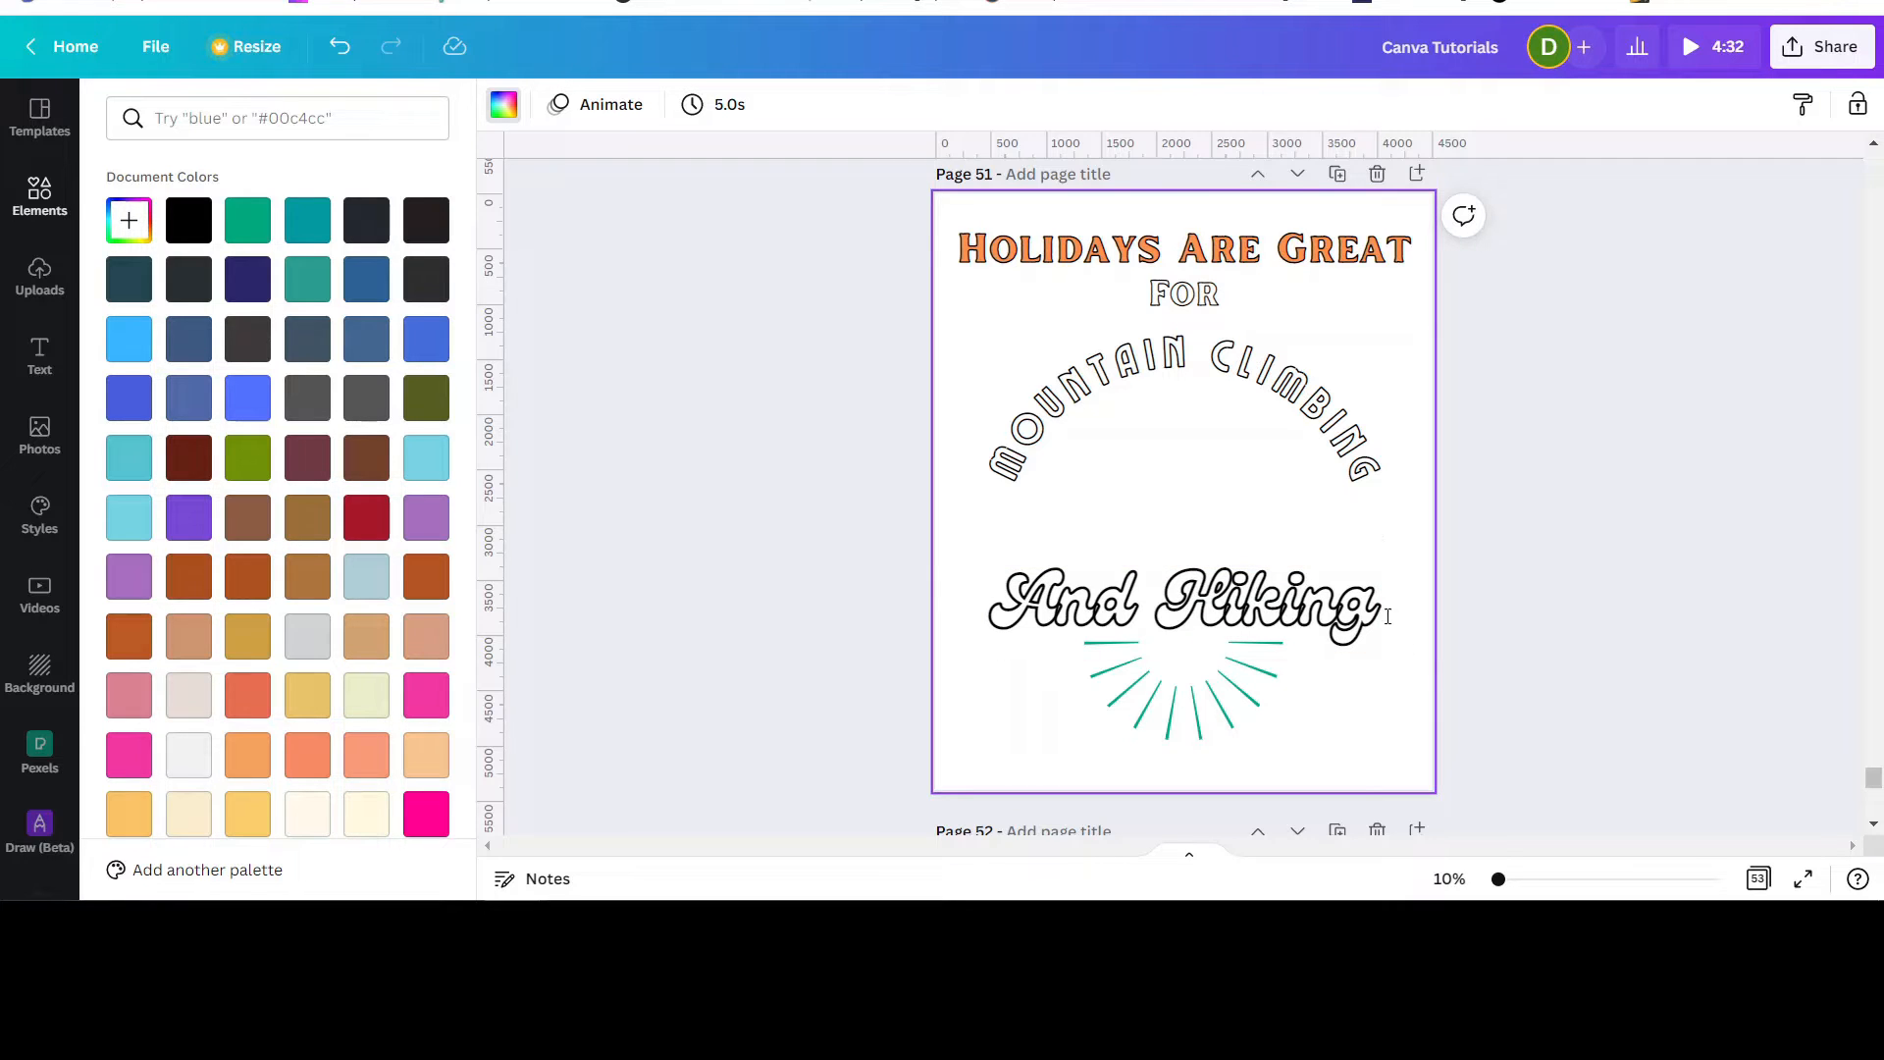
scroll(1387, 616, "down", 4)
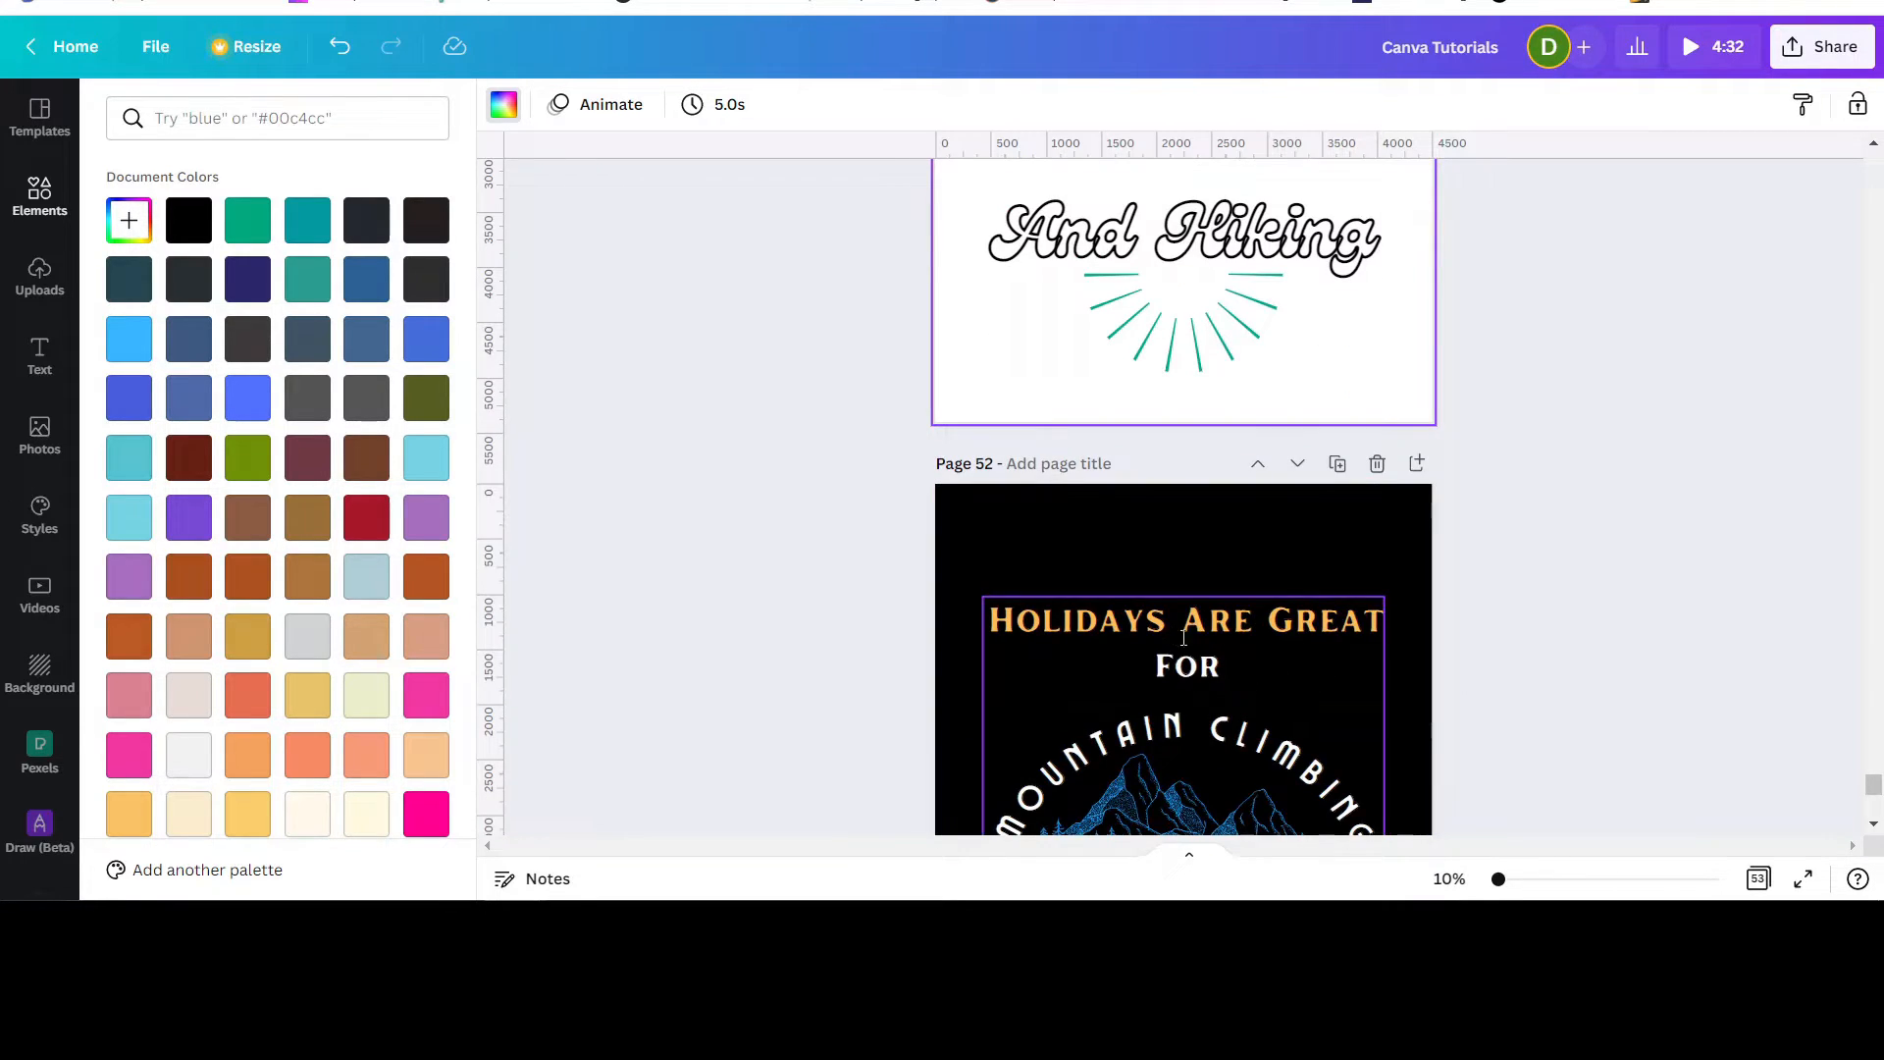
scroll(1623, 528, "up", 4)
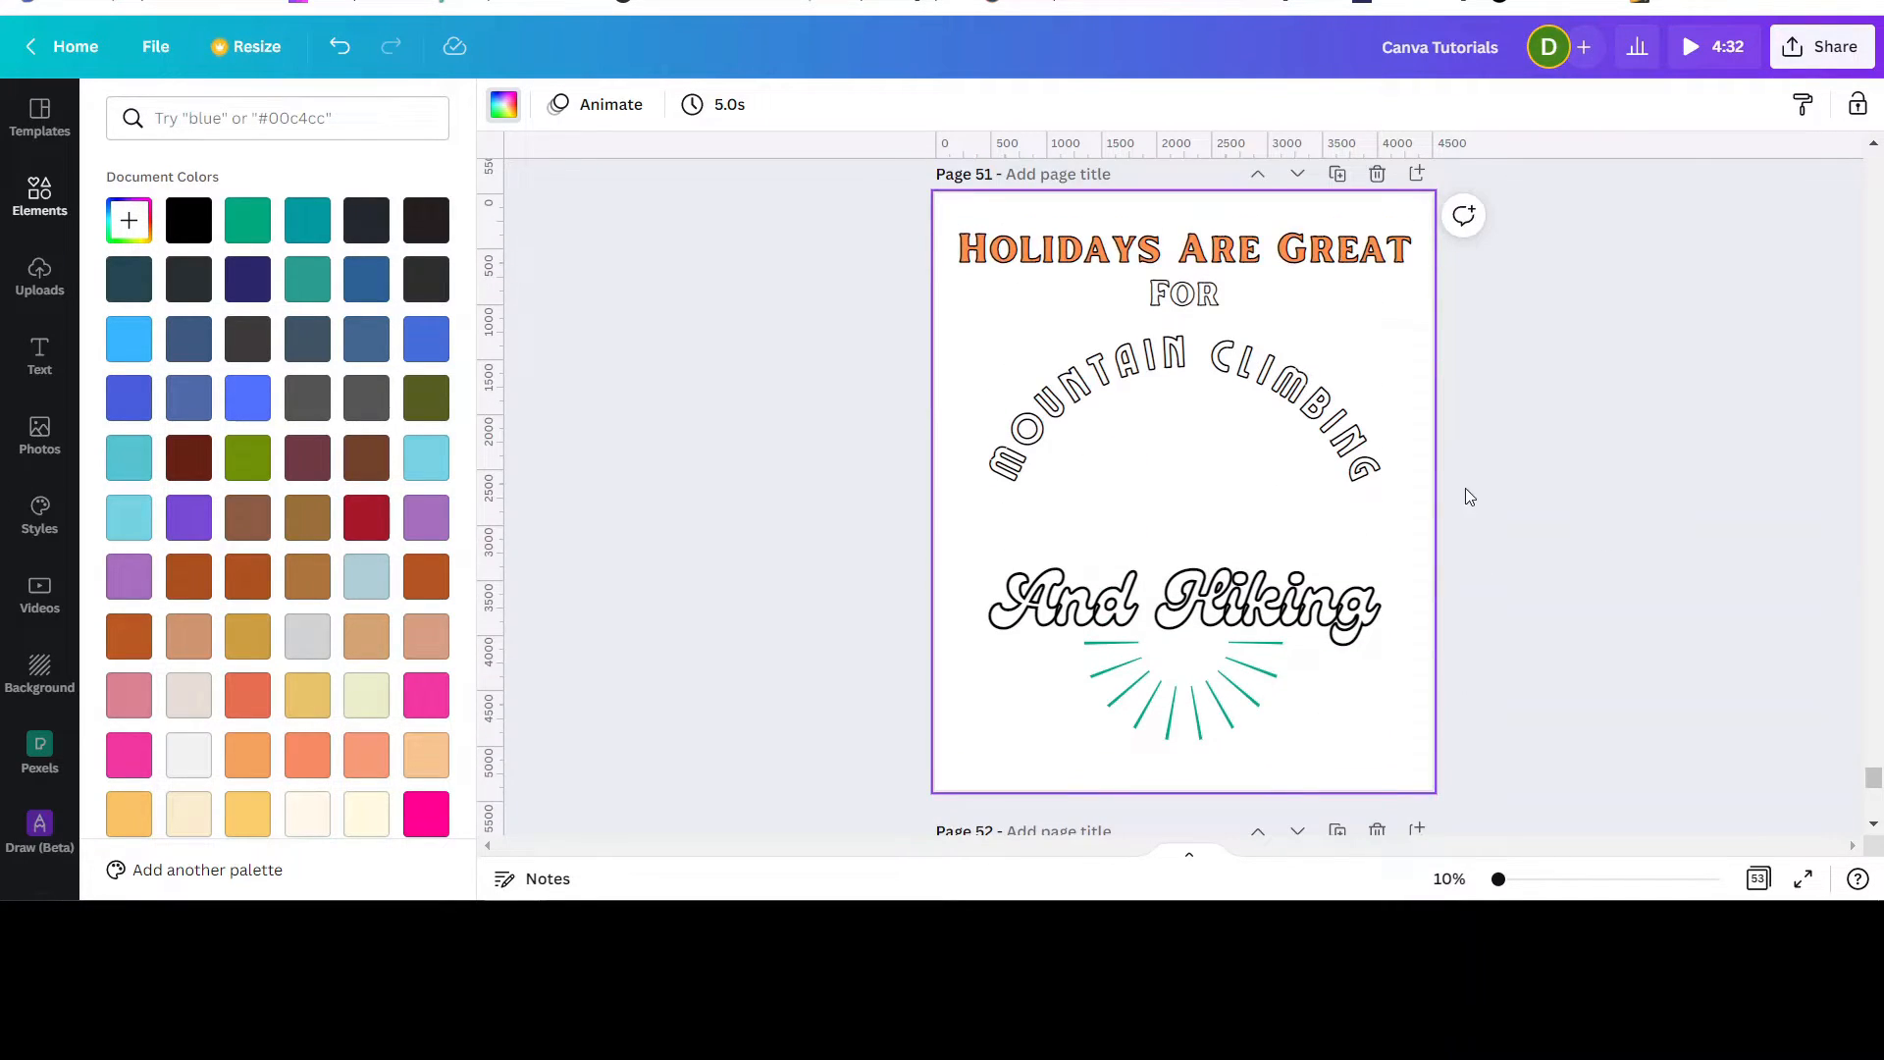
Step: Change the Splice effect colour of the word "For" to the same orange as the headline, trying dark red first
left_click(1193, 285)
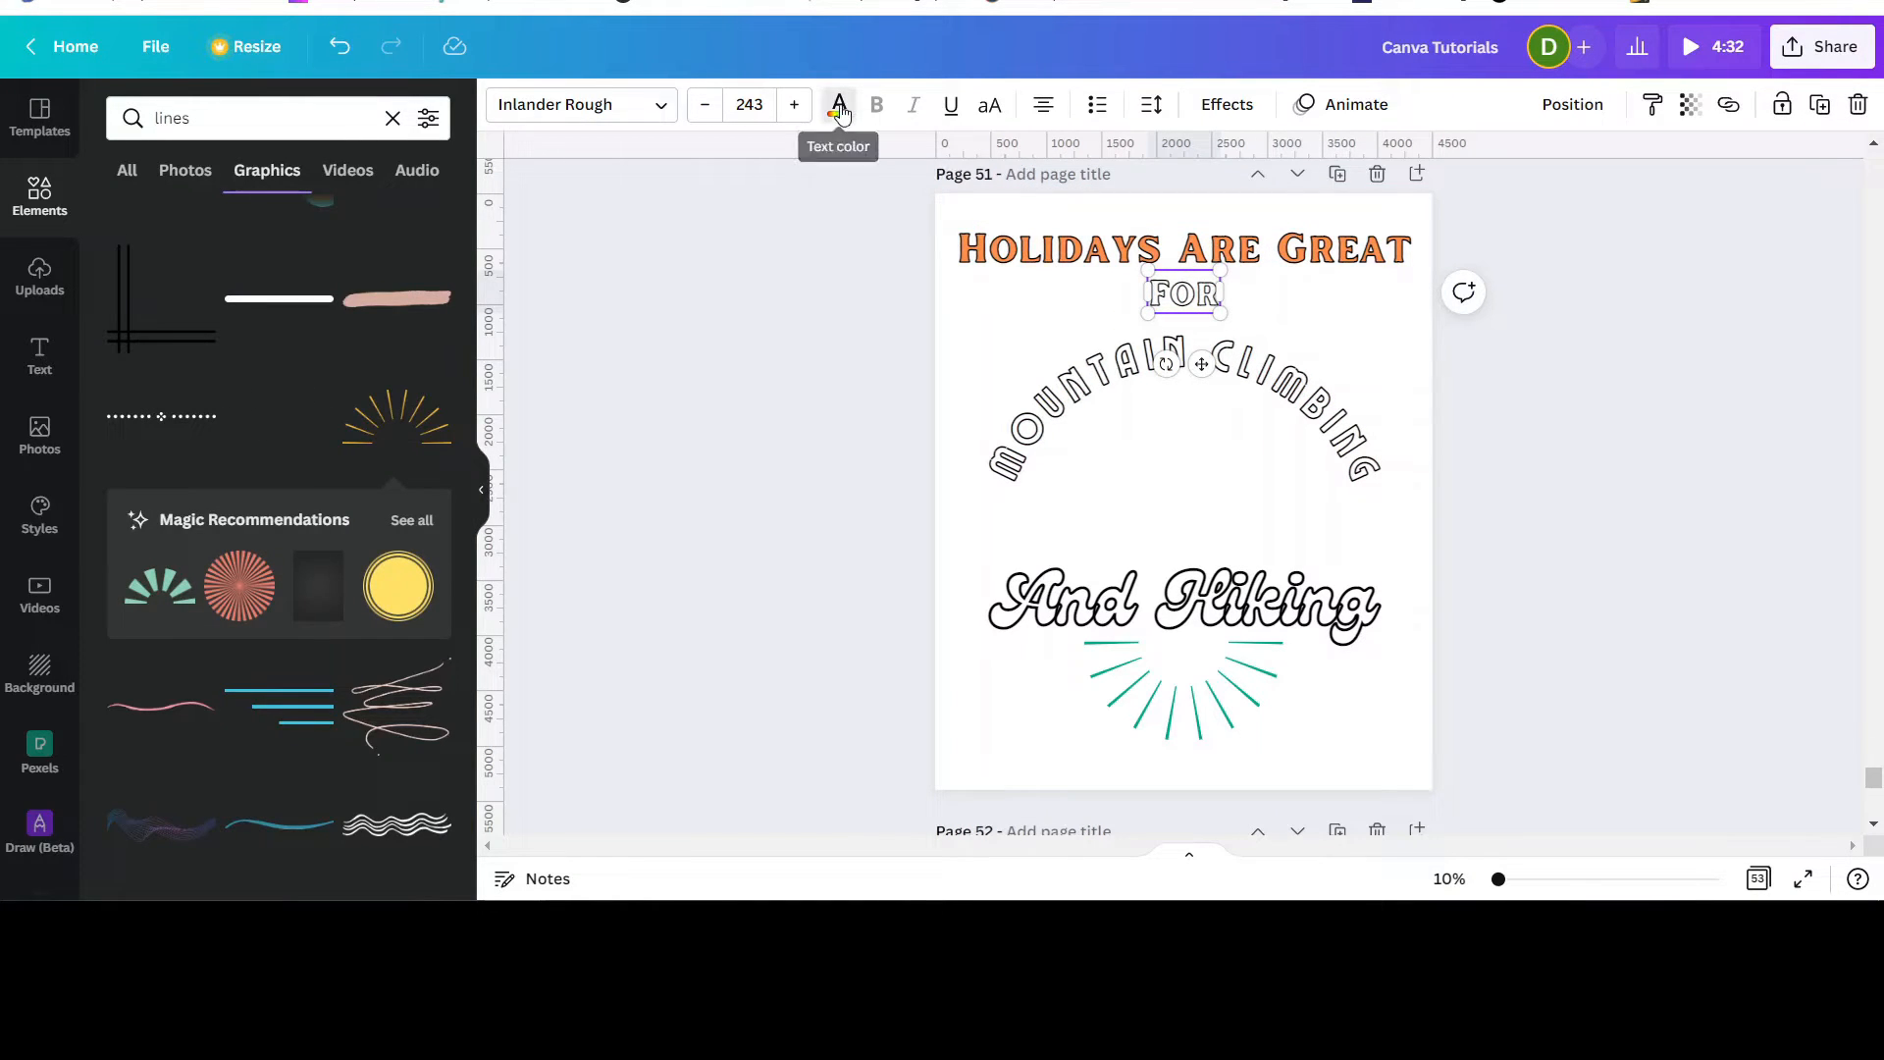
left_click(839, 104)
left_click(1227, 108)
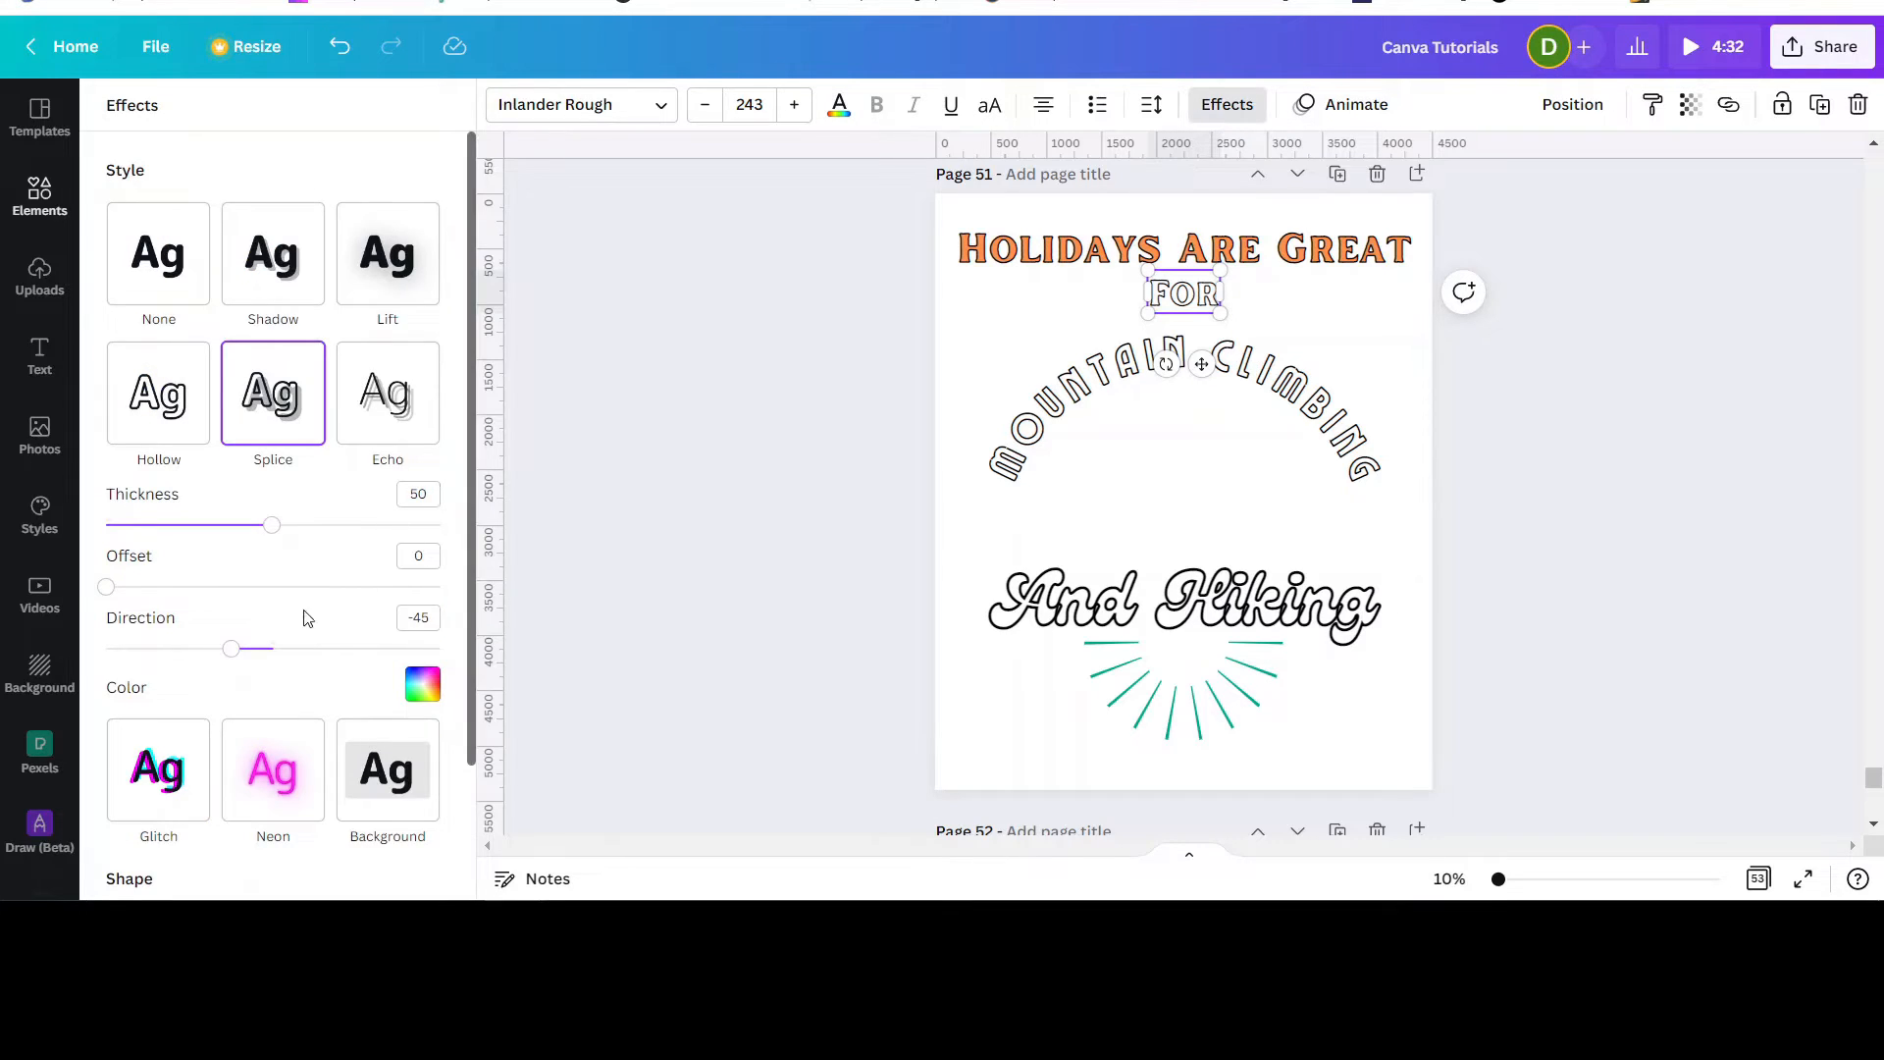
scroll(302, 618, "down", 3)
left_click(423, 522)
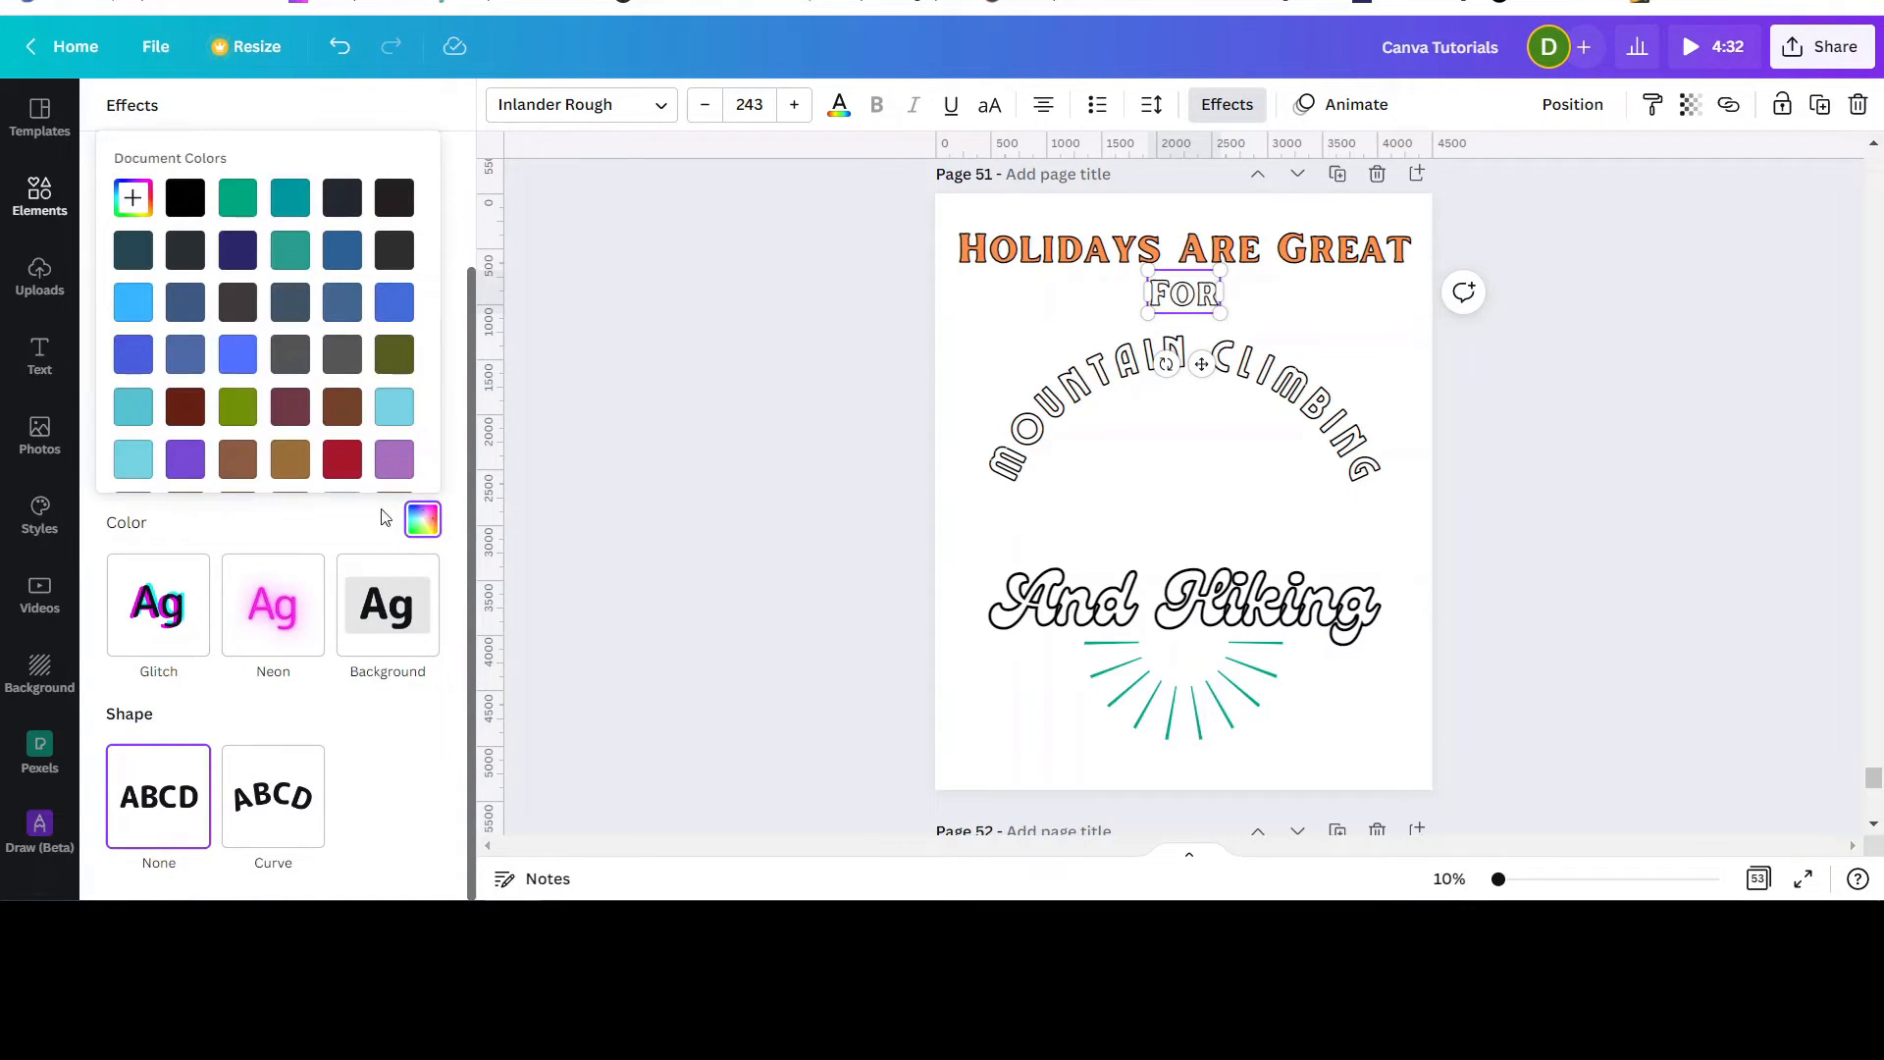
scroll(265, 323, "down", 3)
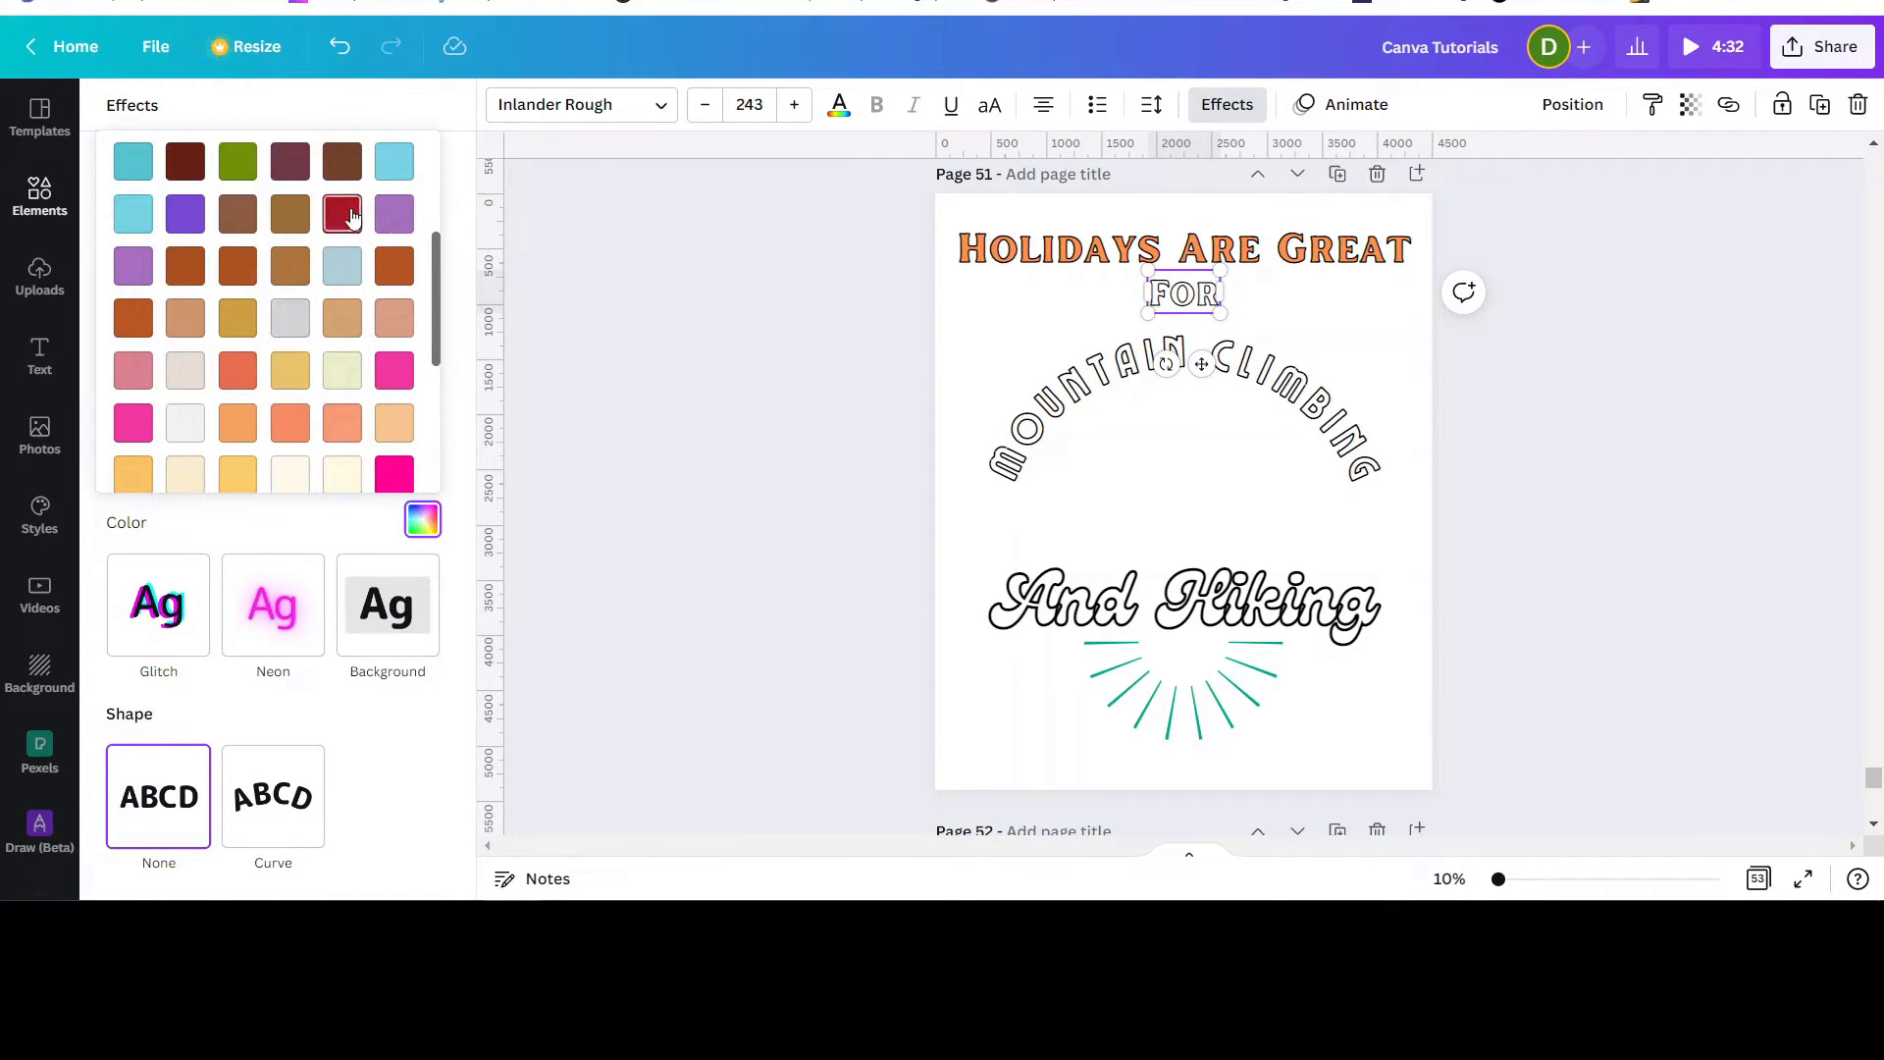
left_click(341, 216)
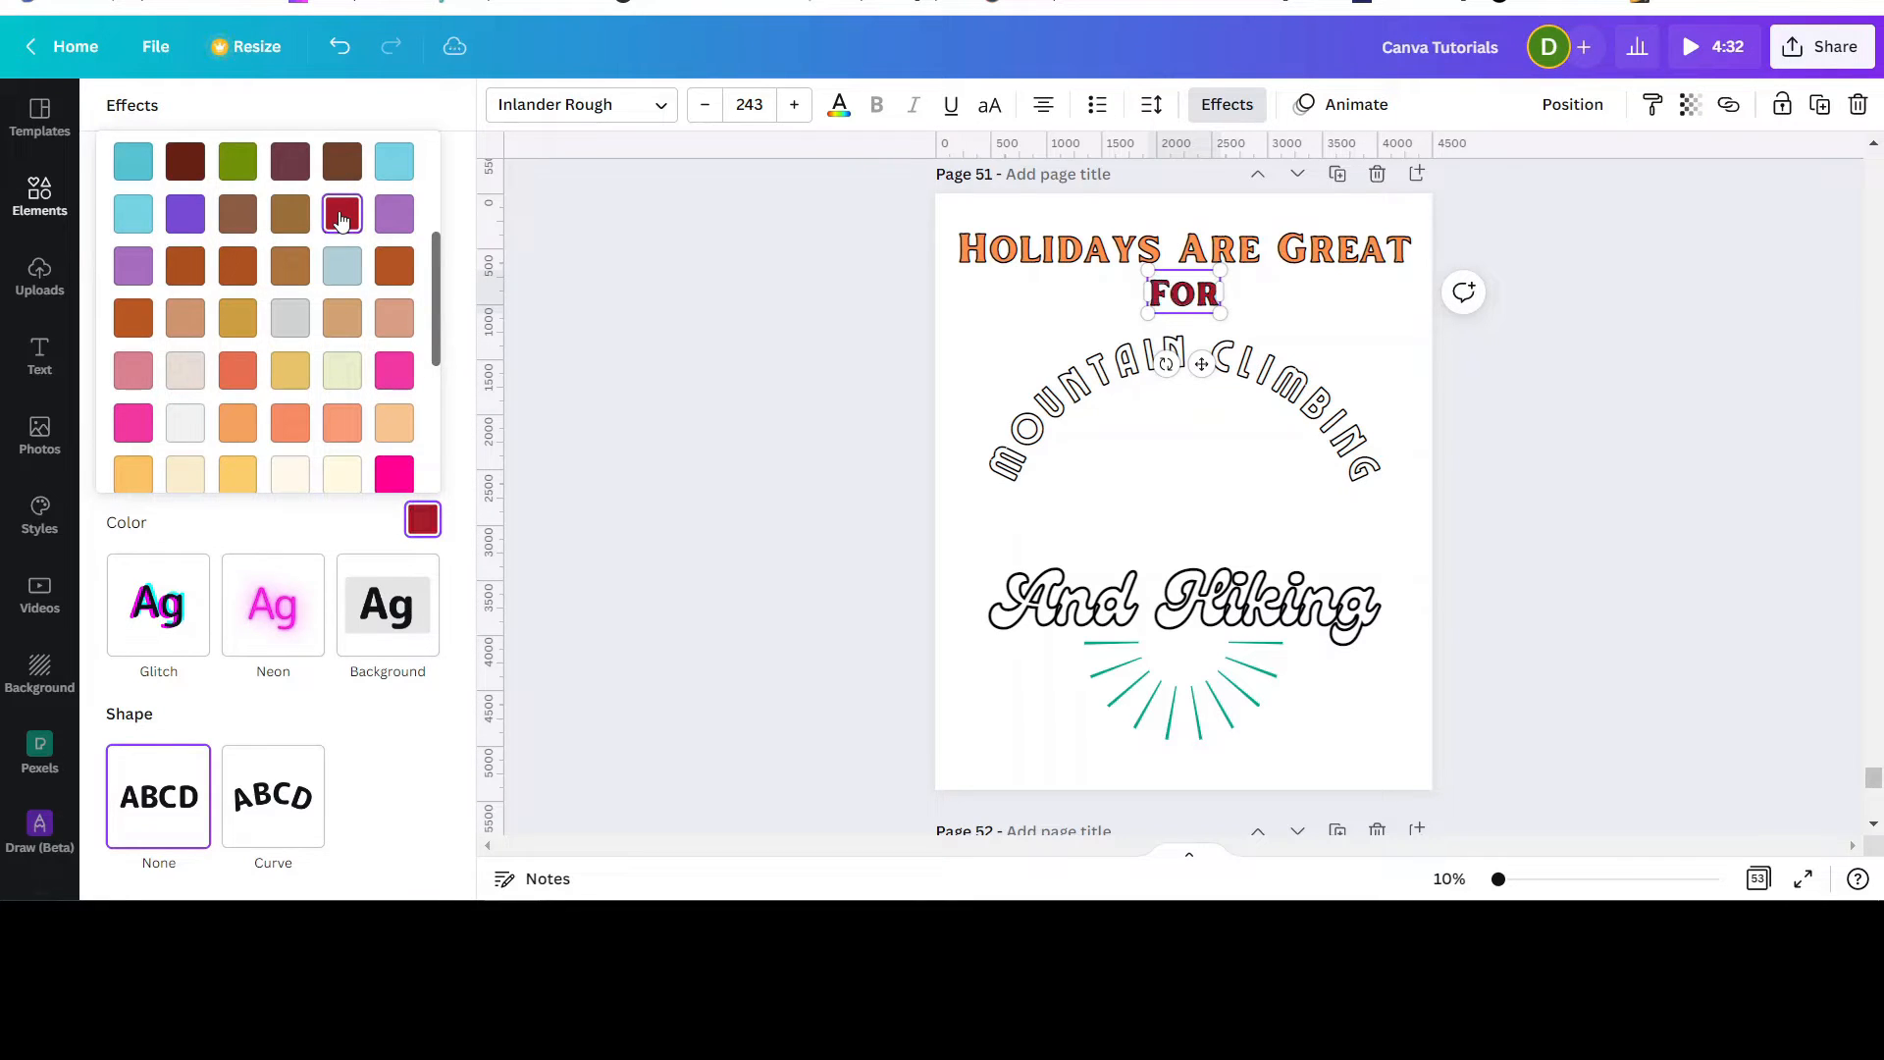
scroll(240, 419, "down", 3)
left_click(241, 417)
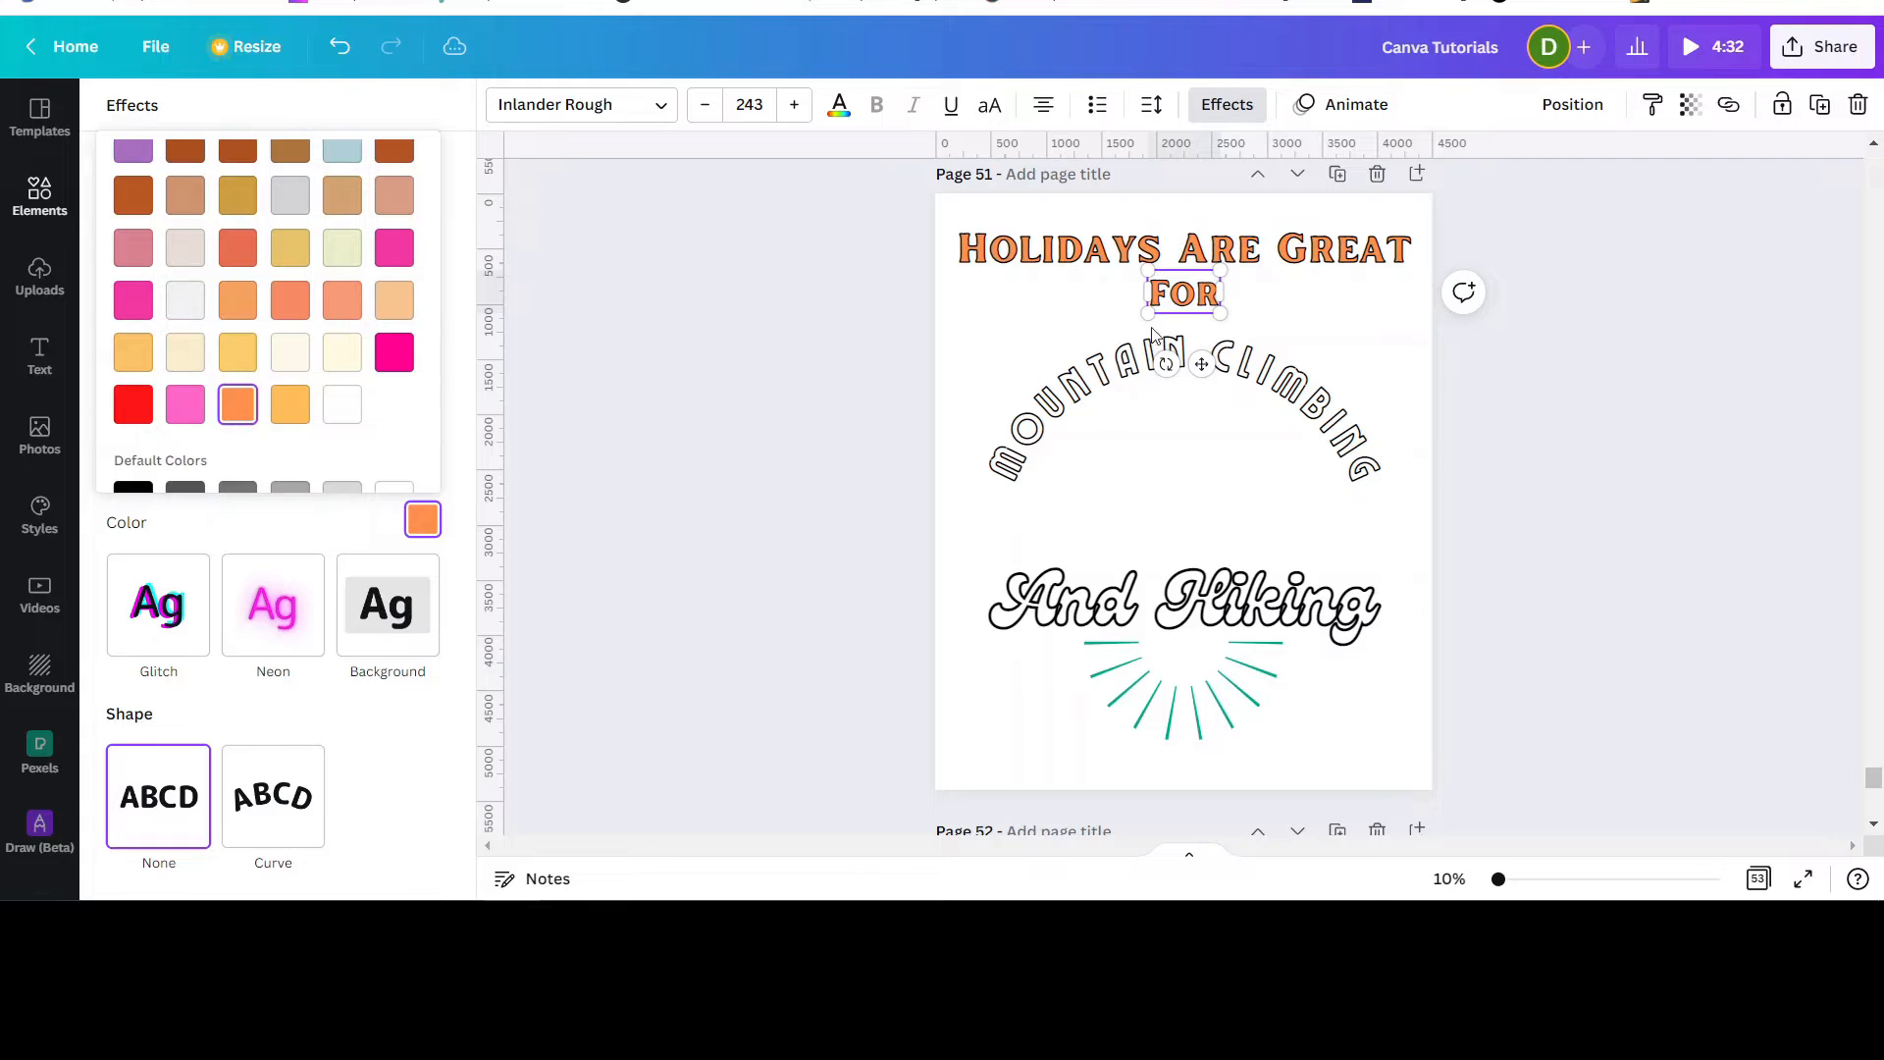
Step: Set the Splice effect colour of the curved "Mountain Climbing" text to the headline's orange
left_click(1081, 369)
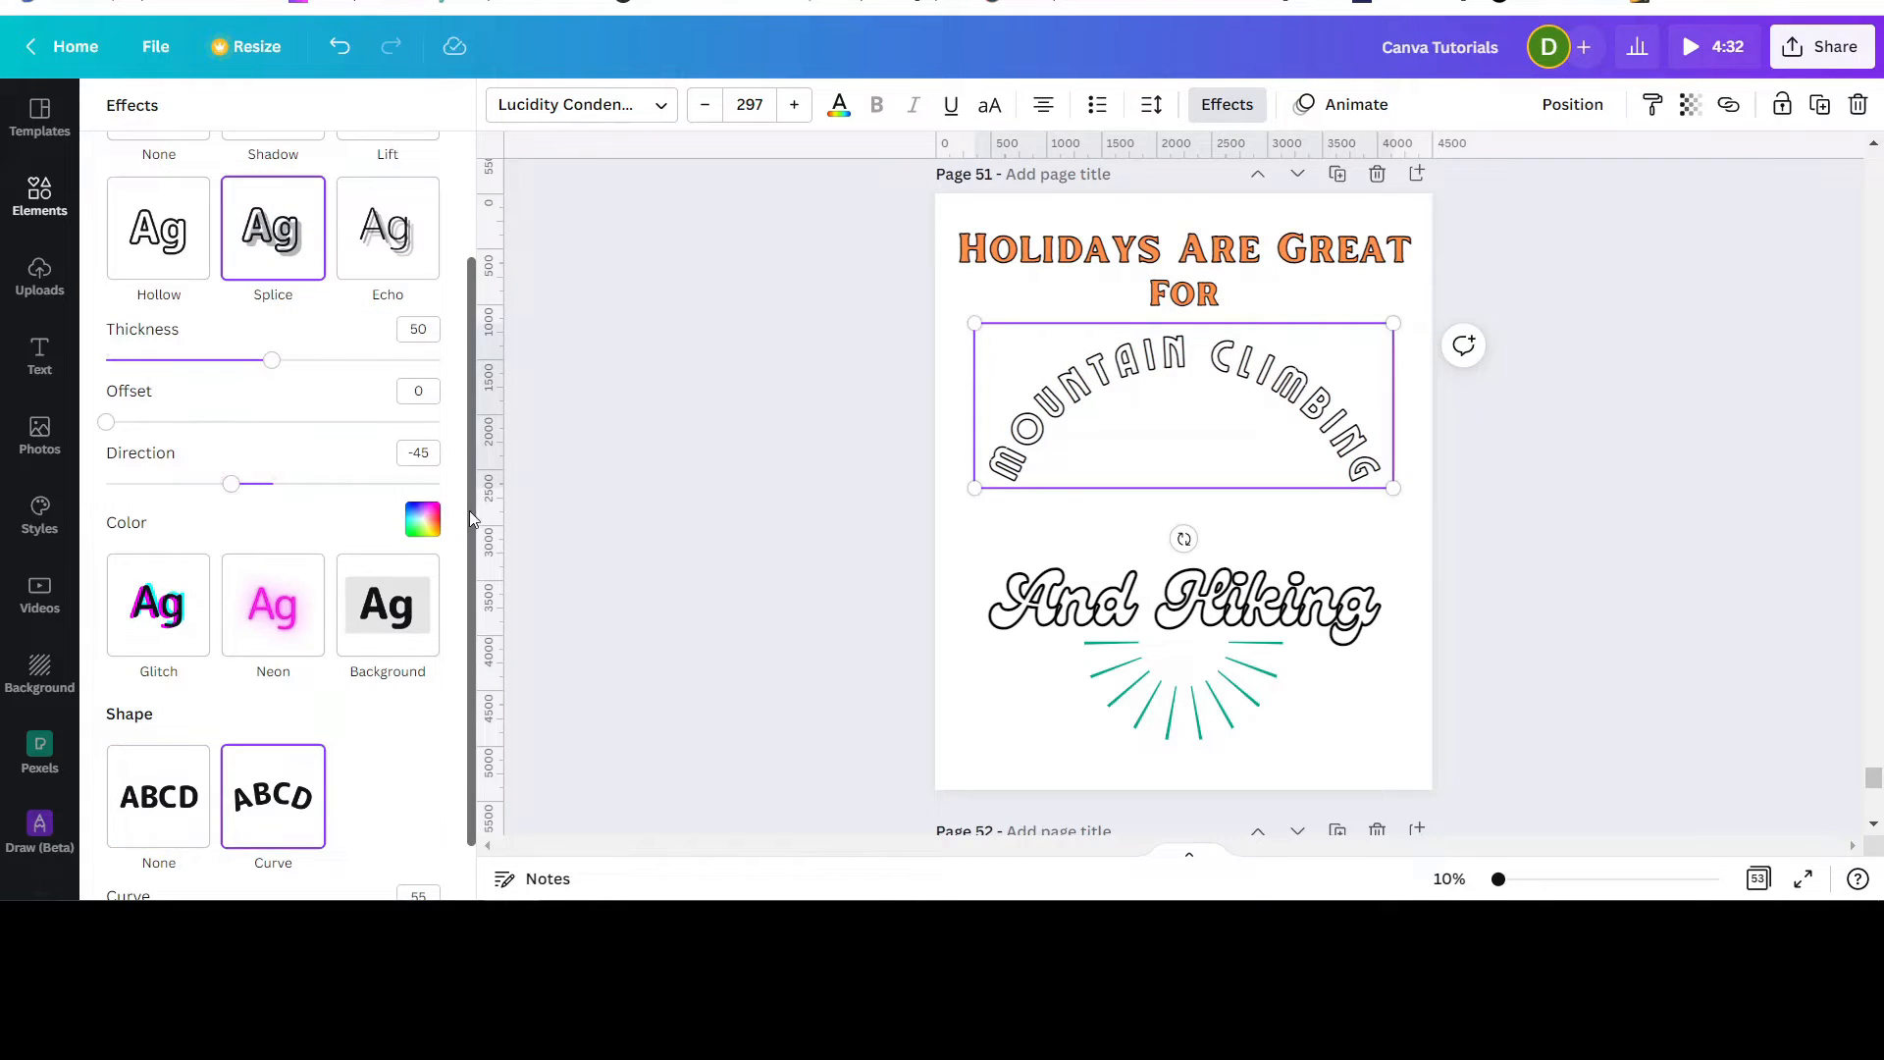
left_click(423, 519)
scroll(270, 413, "down", 5)
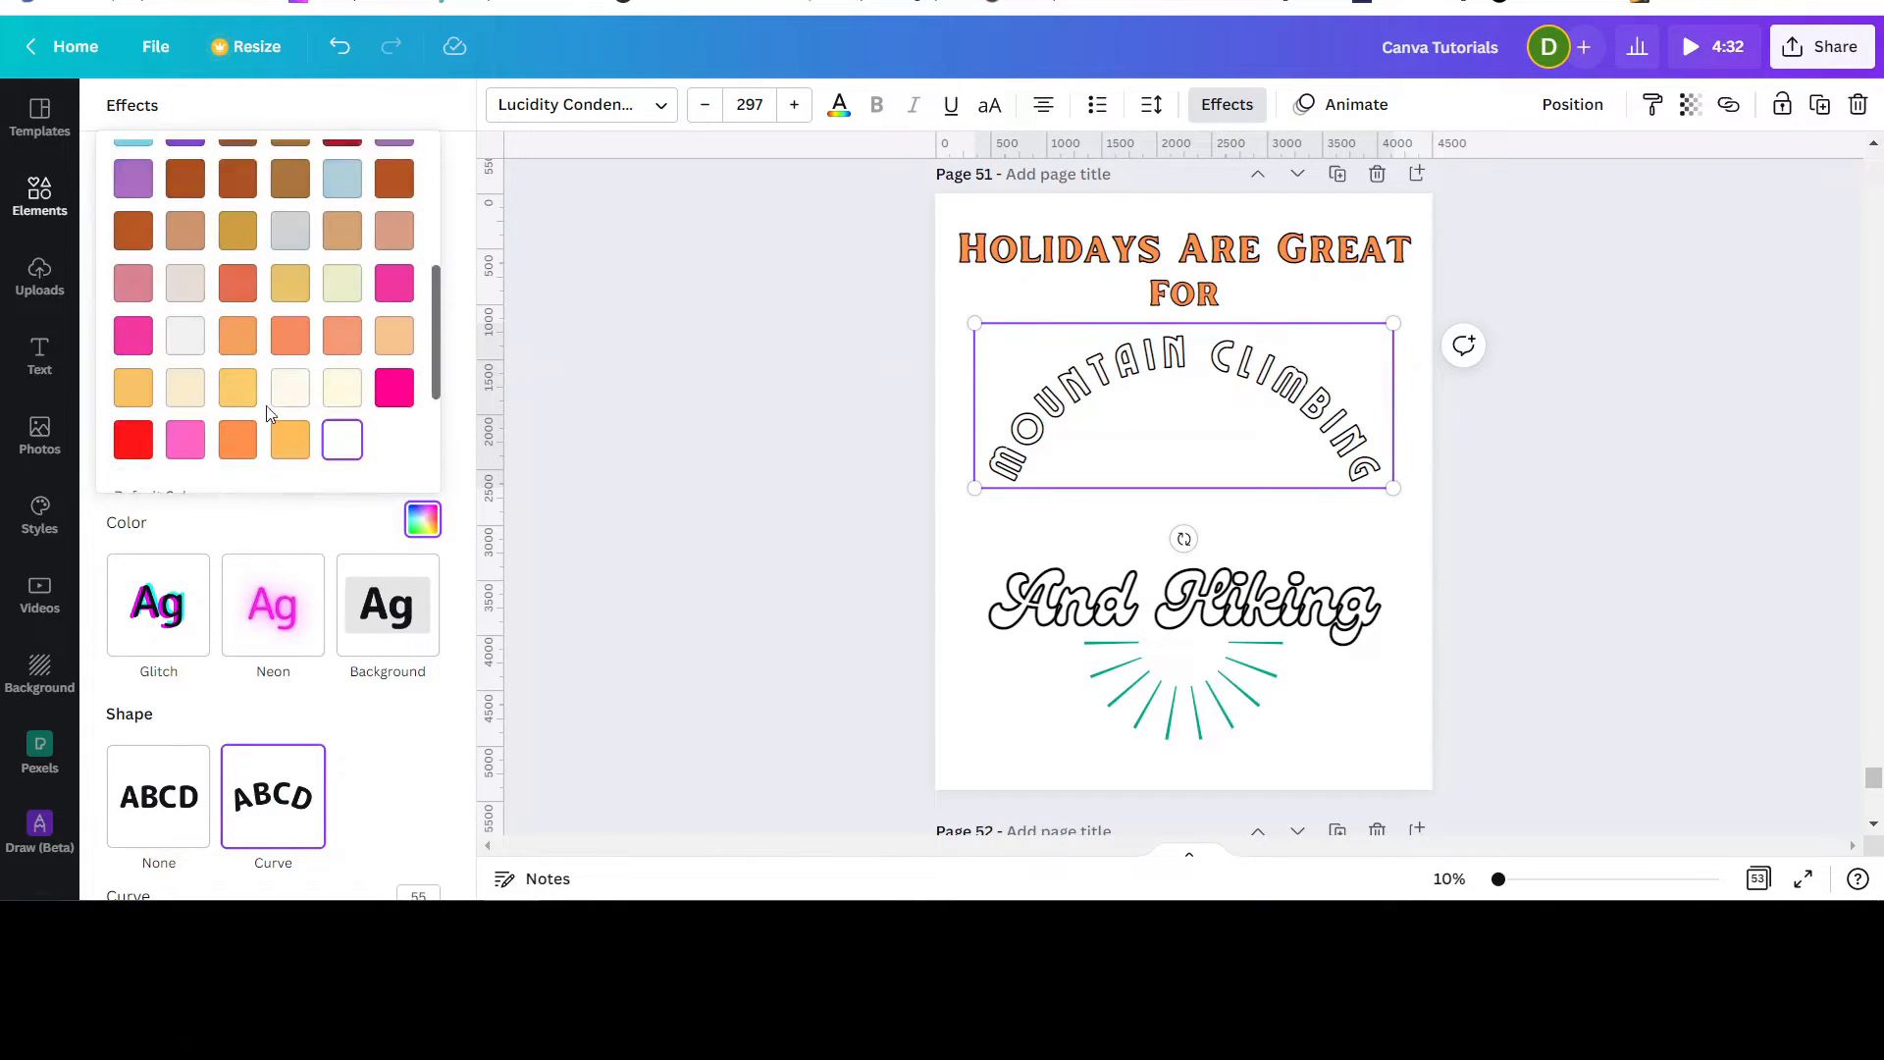
left_click(237, 406)
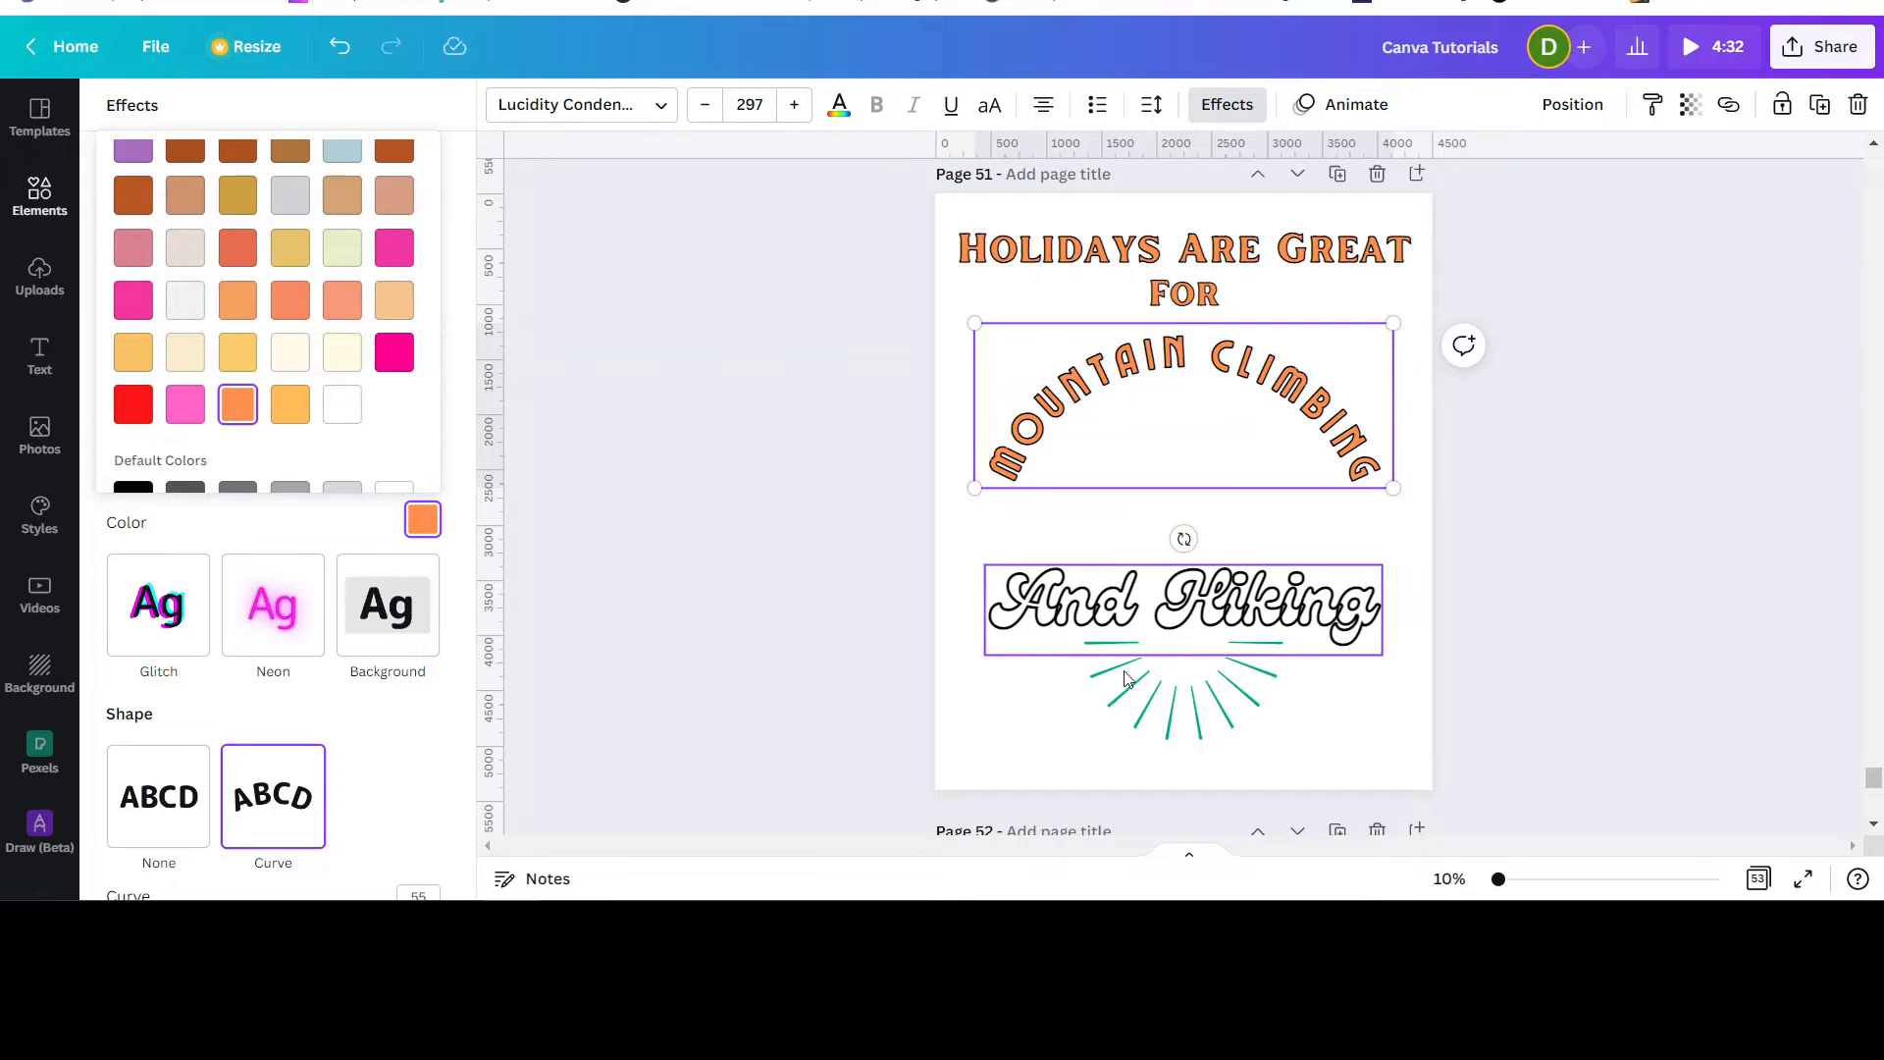
Step: Set the Splice effect colour of the "And Hiking" text to the same orange
left_click(1066, 593)
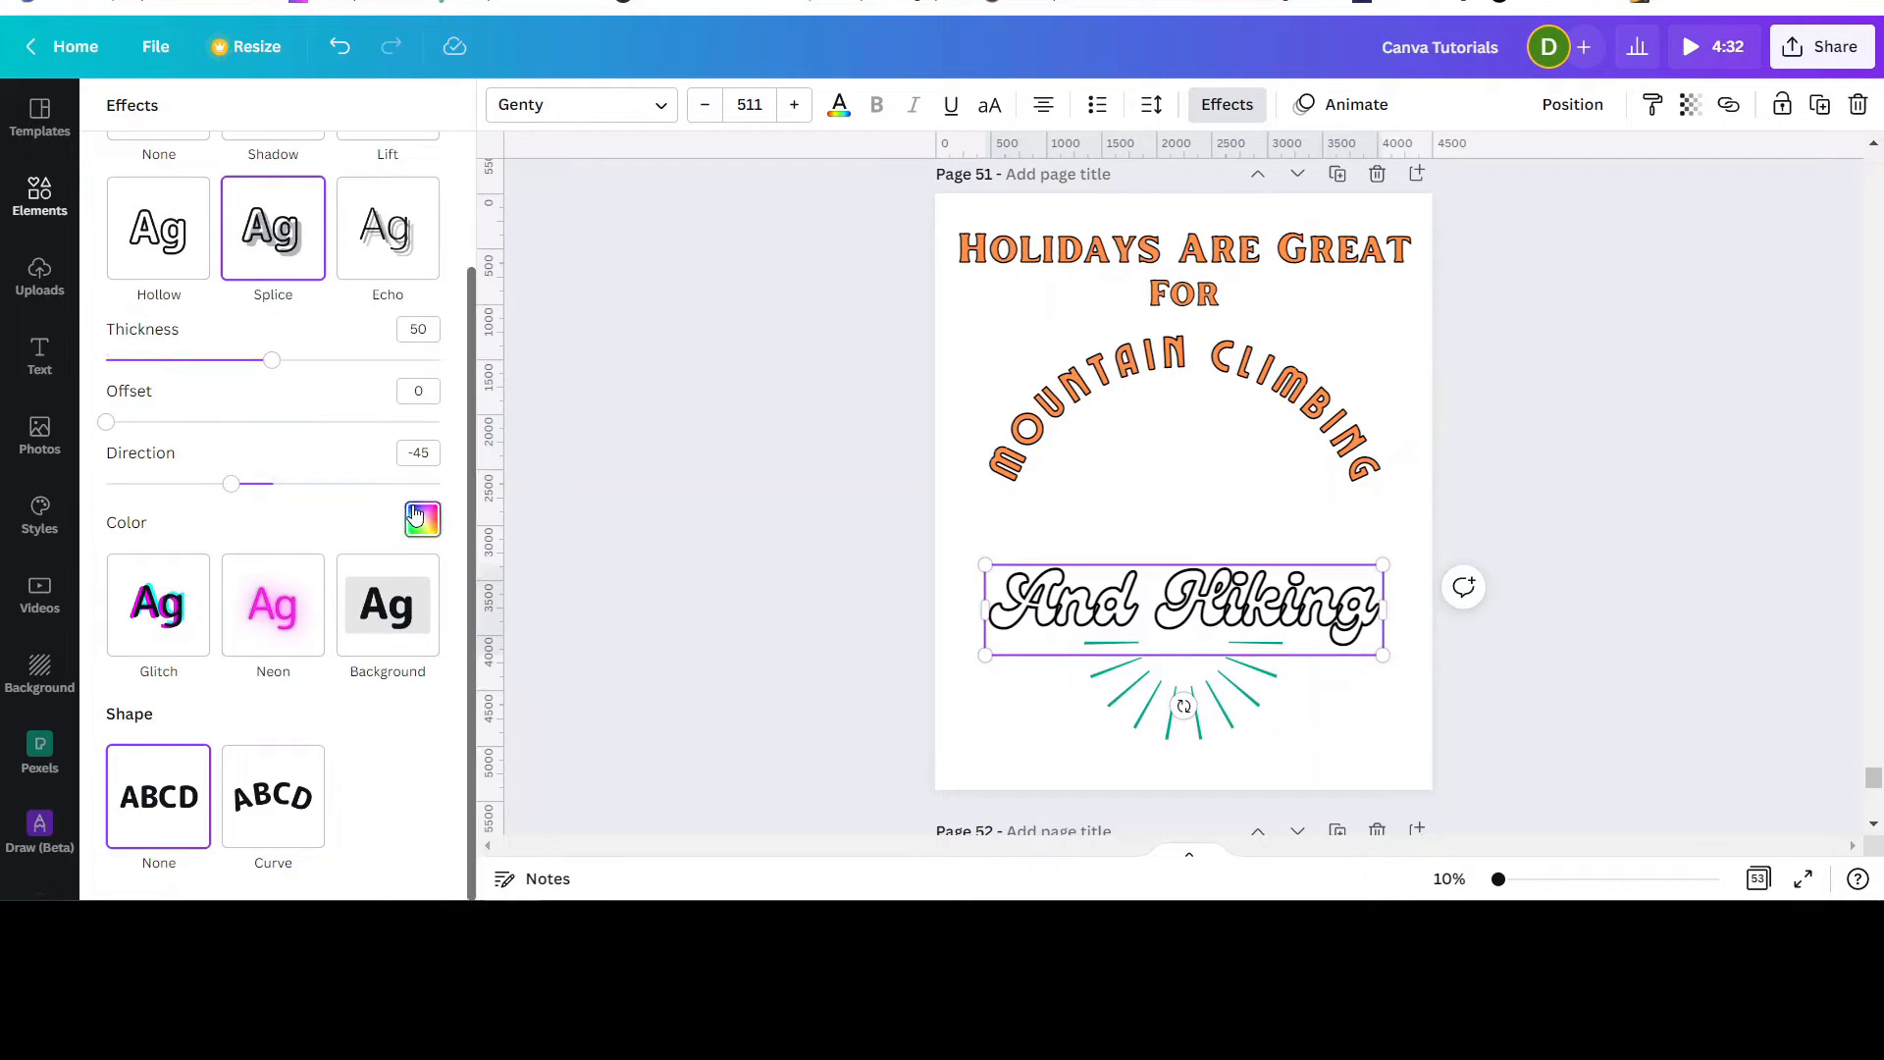
left_click(410, 519)
scroll(284, 461, "down", 3)
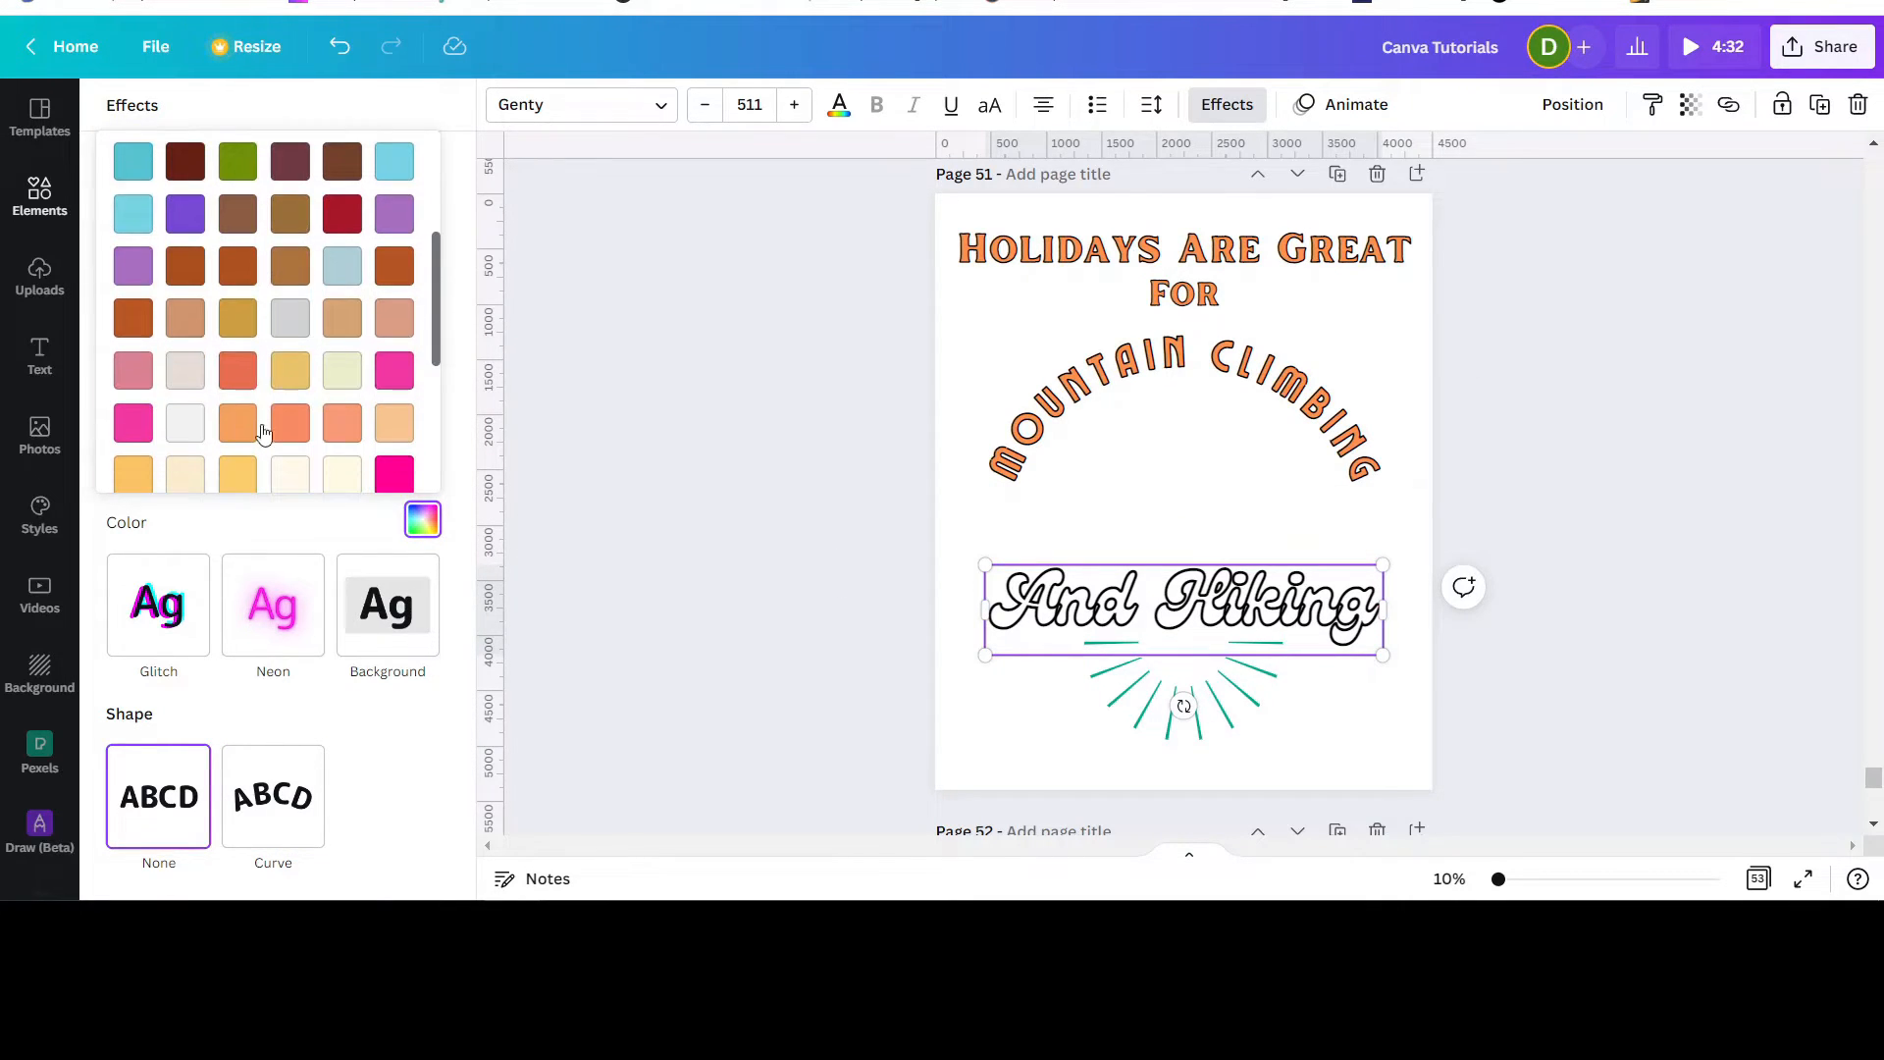
scroll(248, 479, "down", 2)
left_click(237, 404)
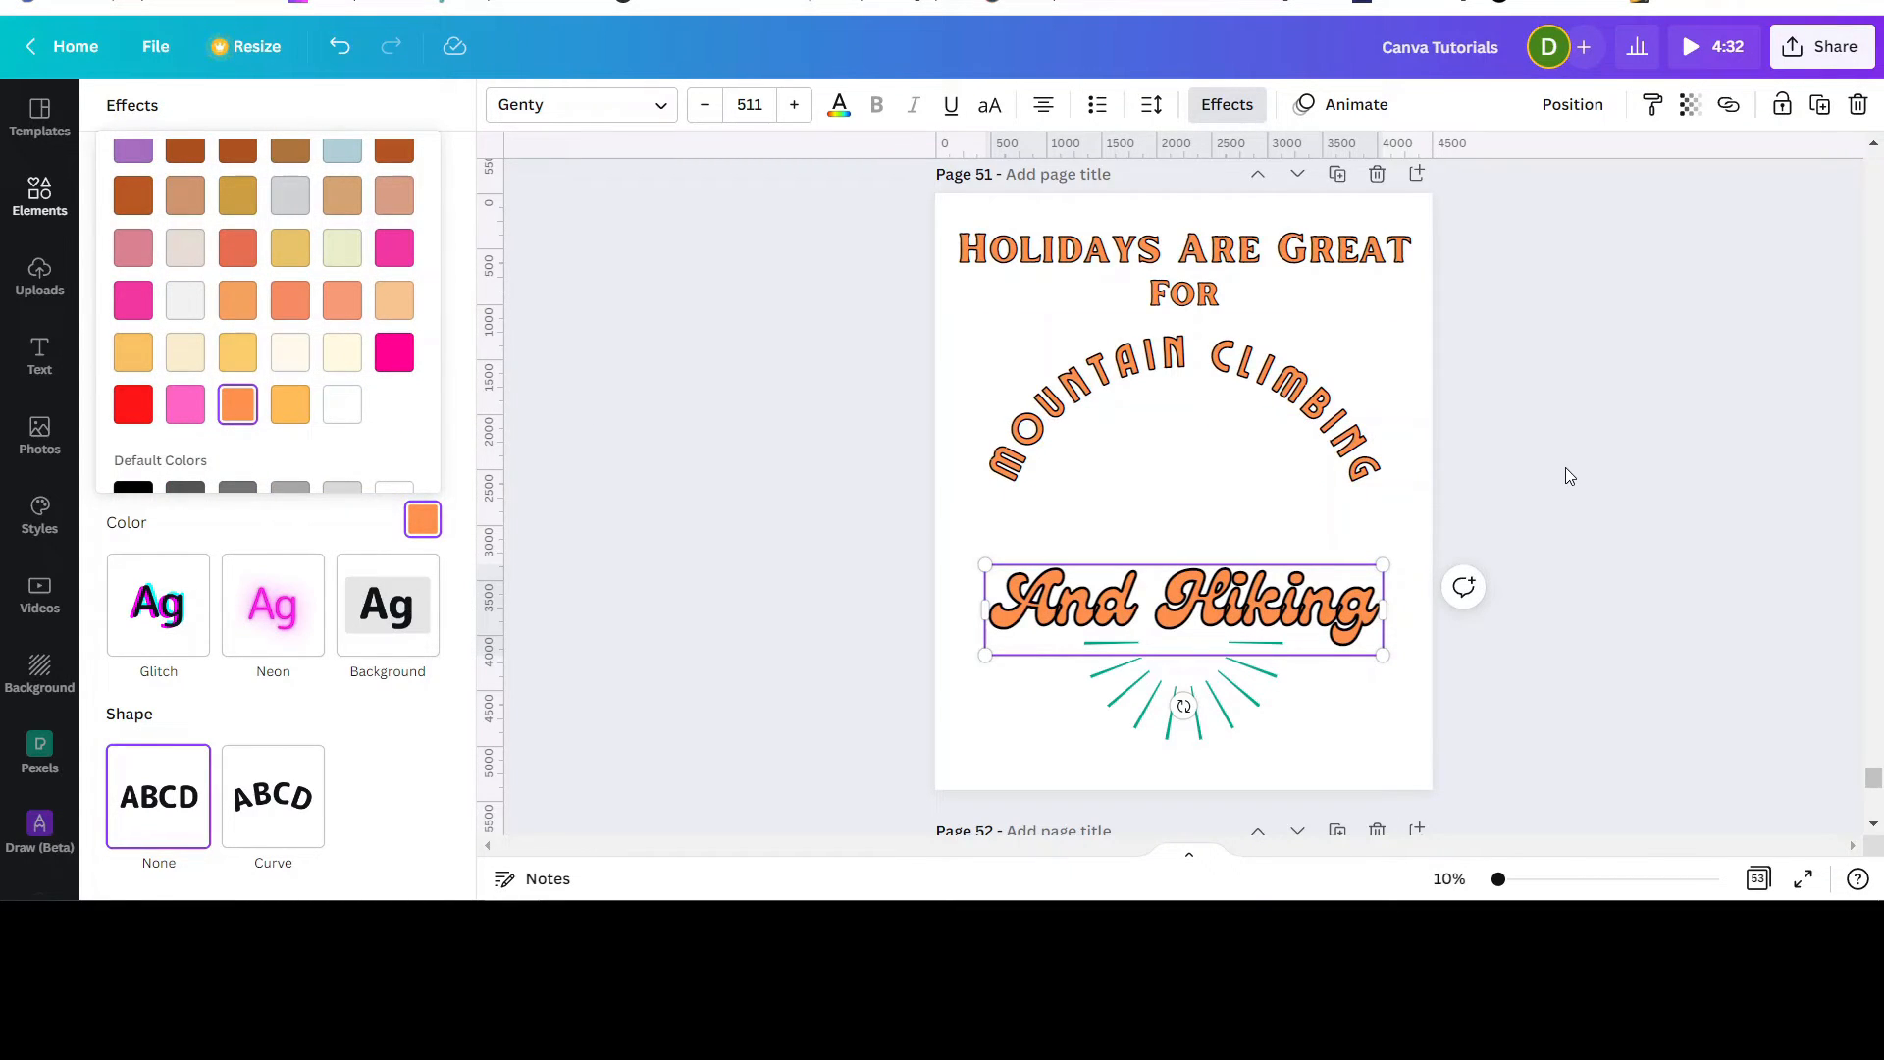
Step: Recolour the white mountain graphic under the curved text to orange, trying dark red first
left_click(1241, 518)
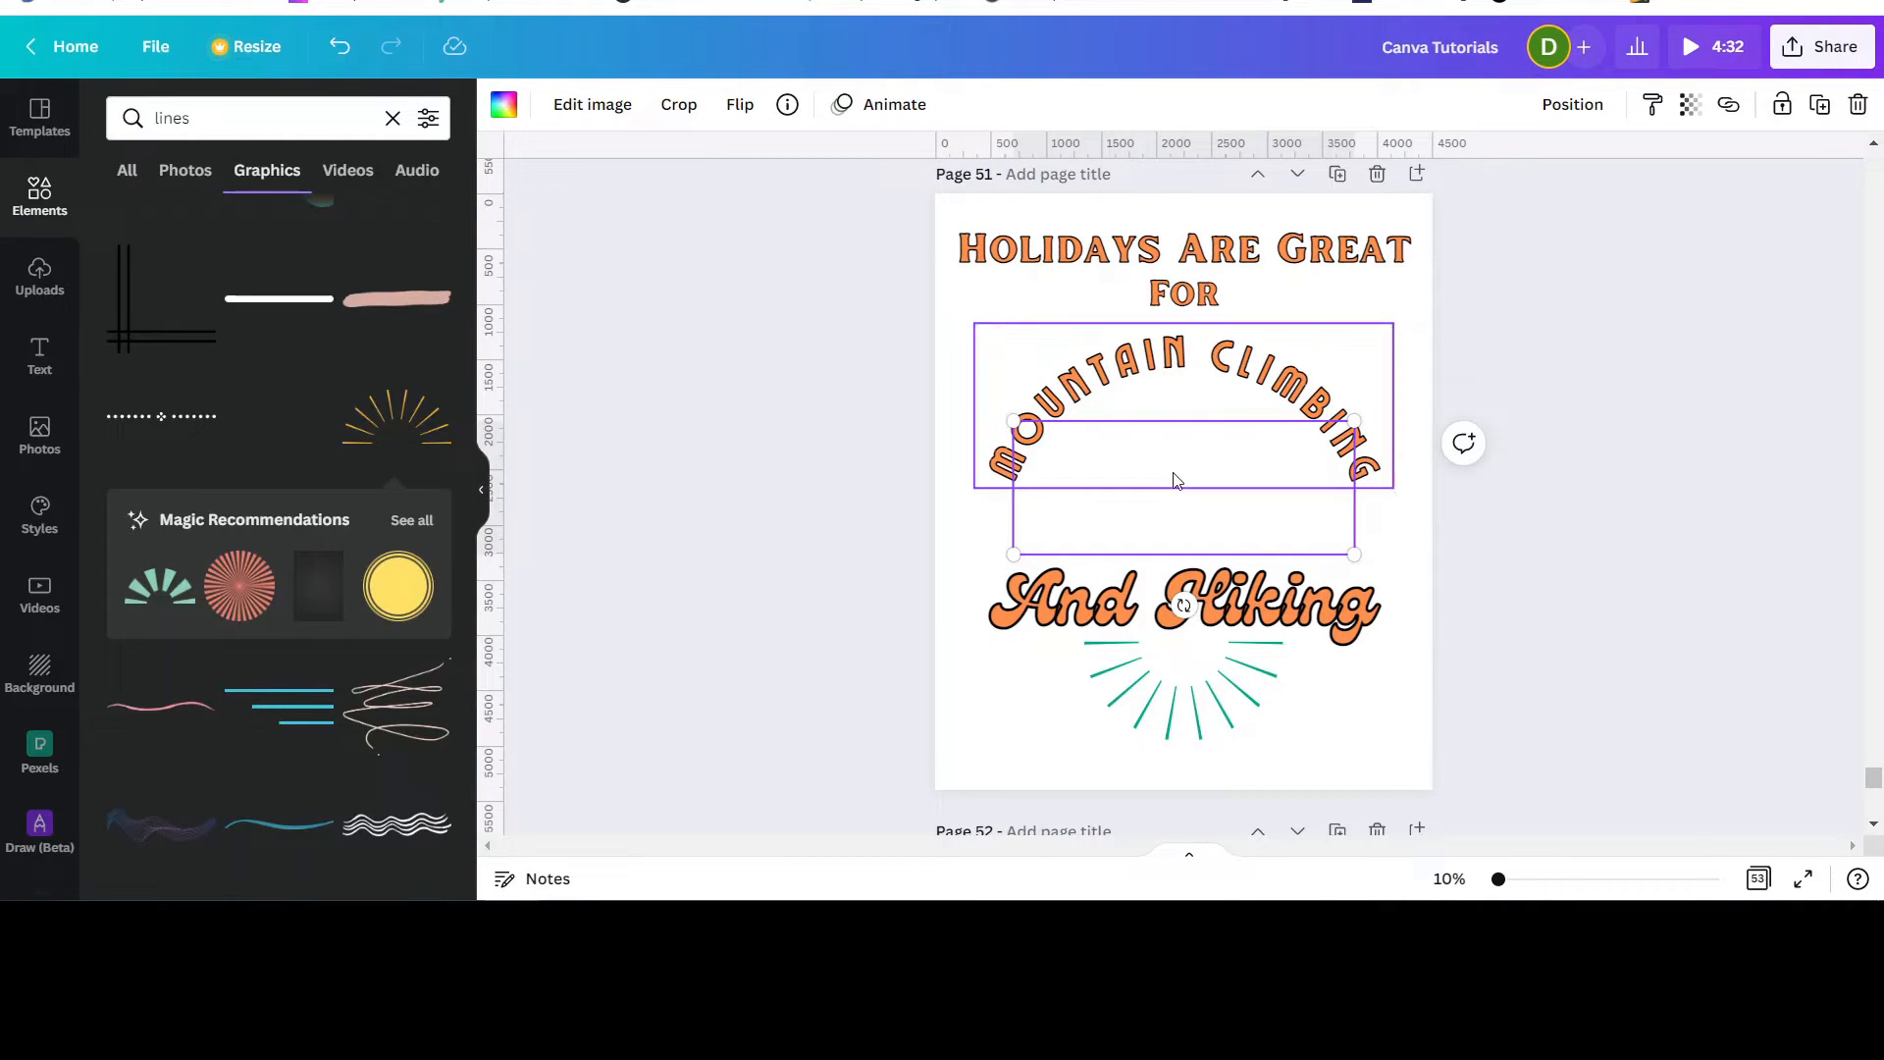
left_click(501, 108)
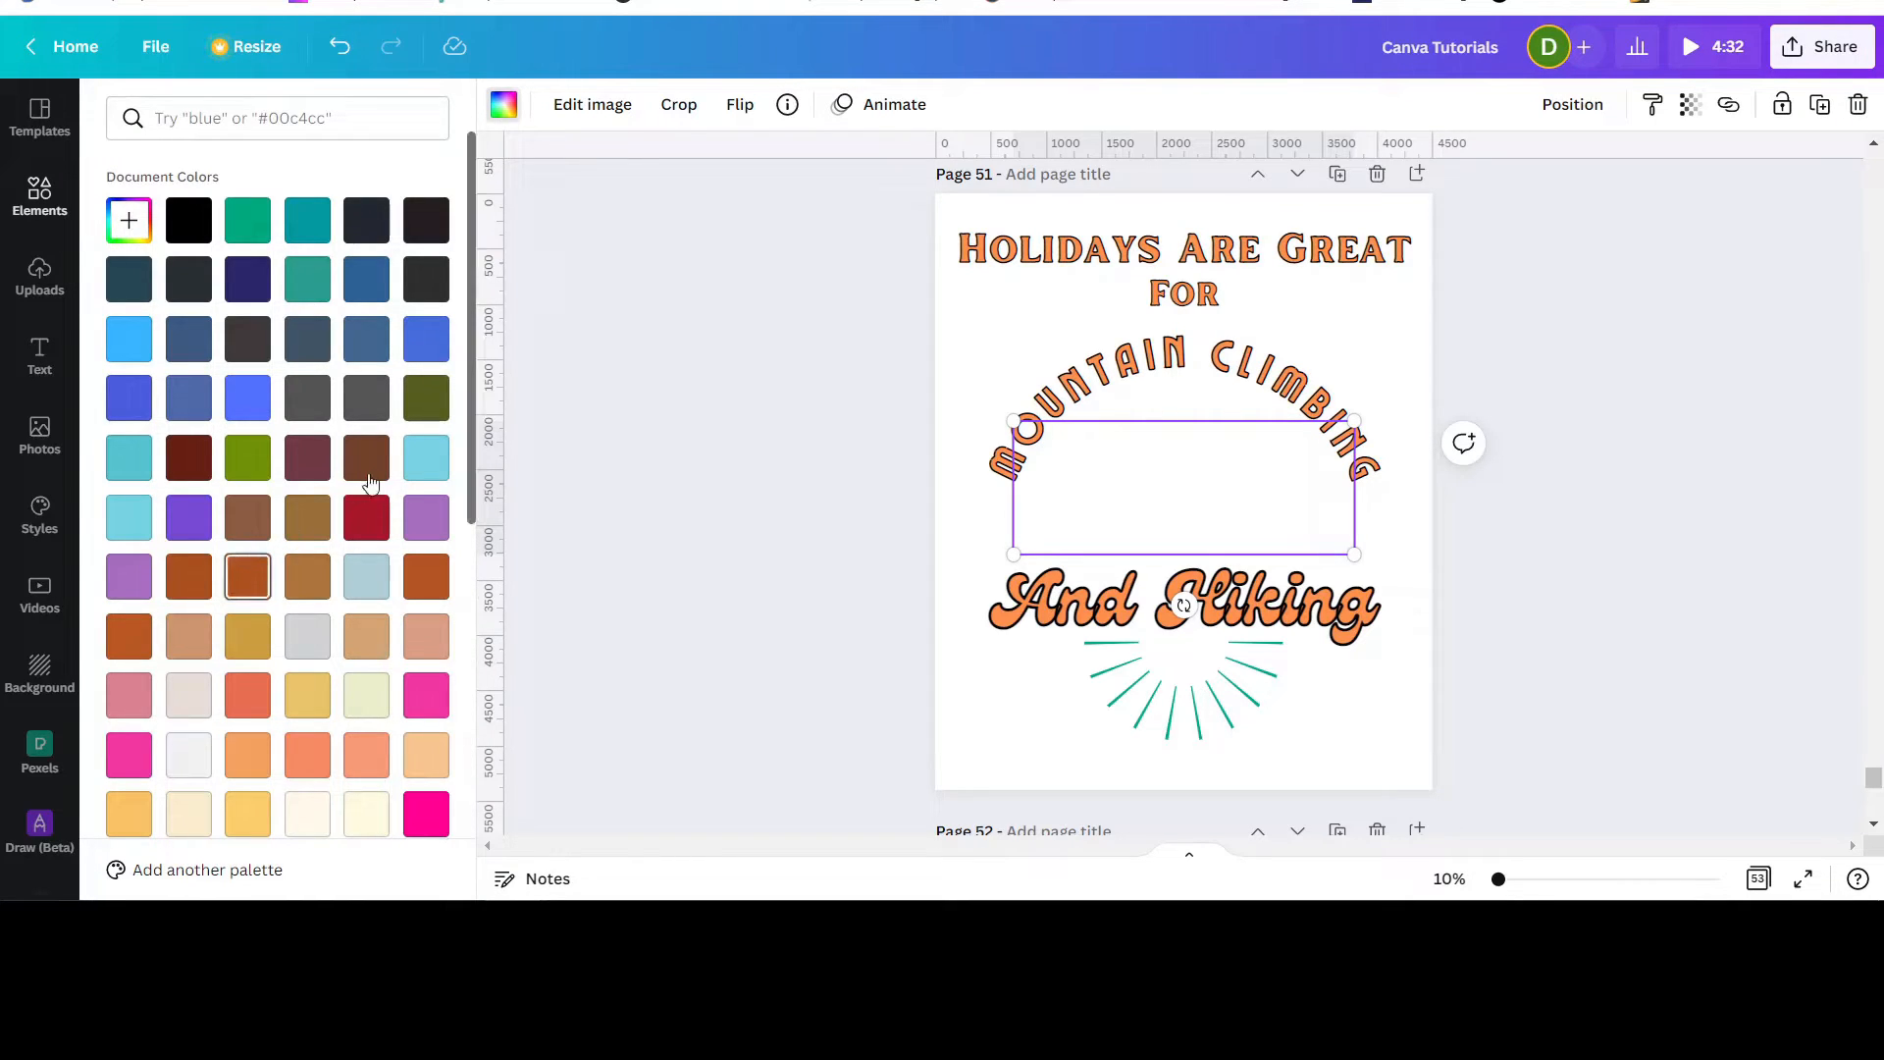
left_click(364, 516)
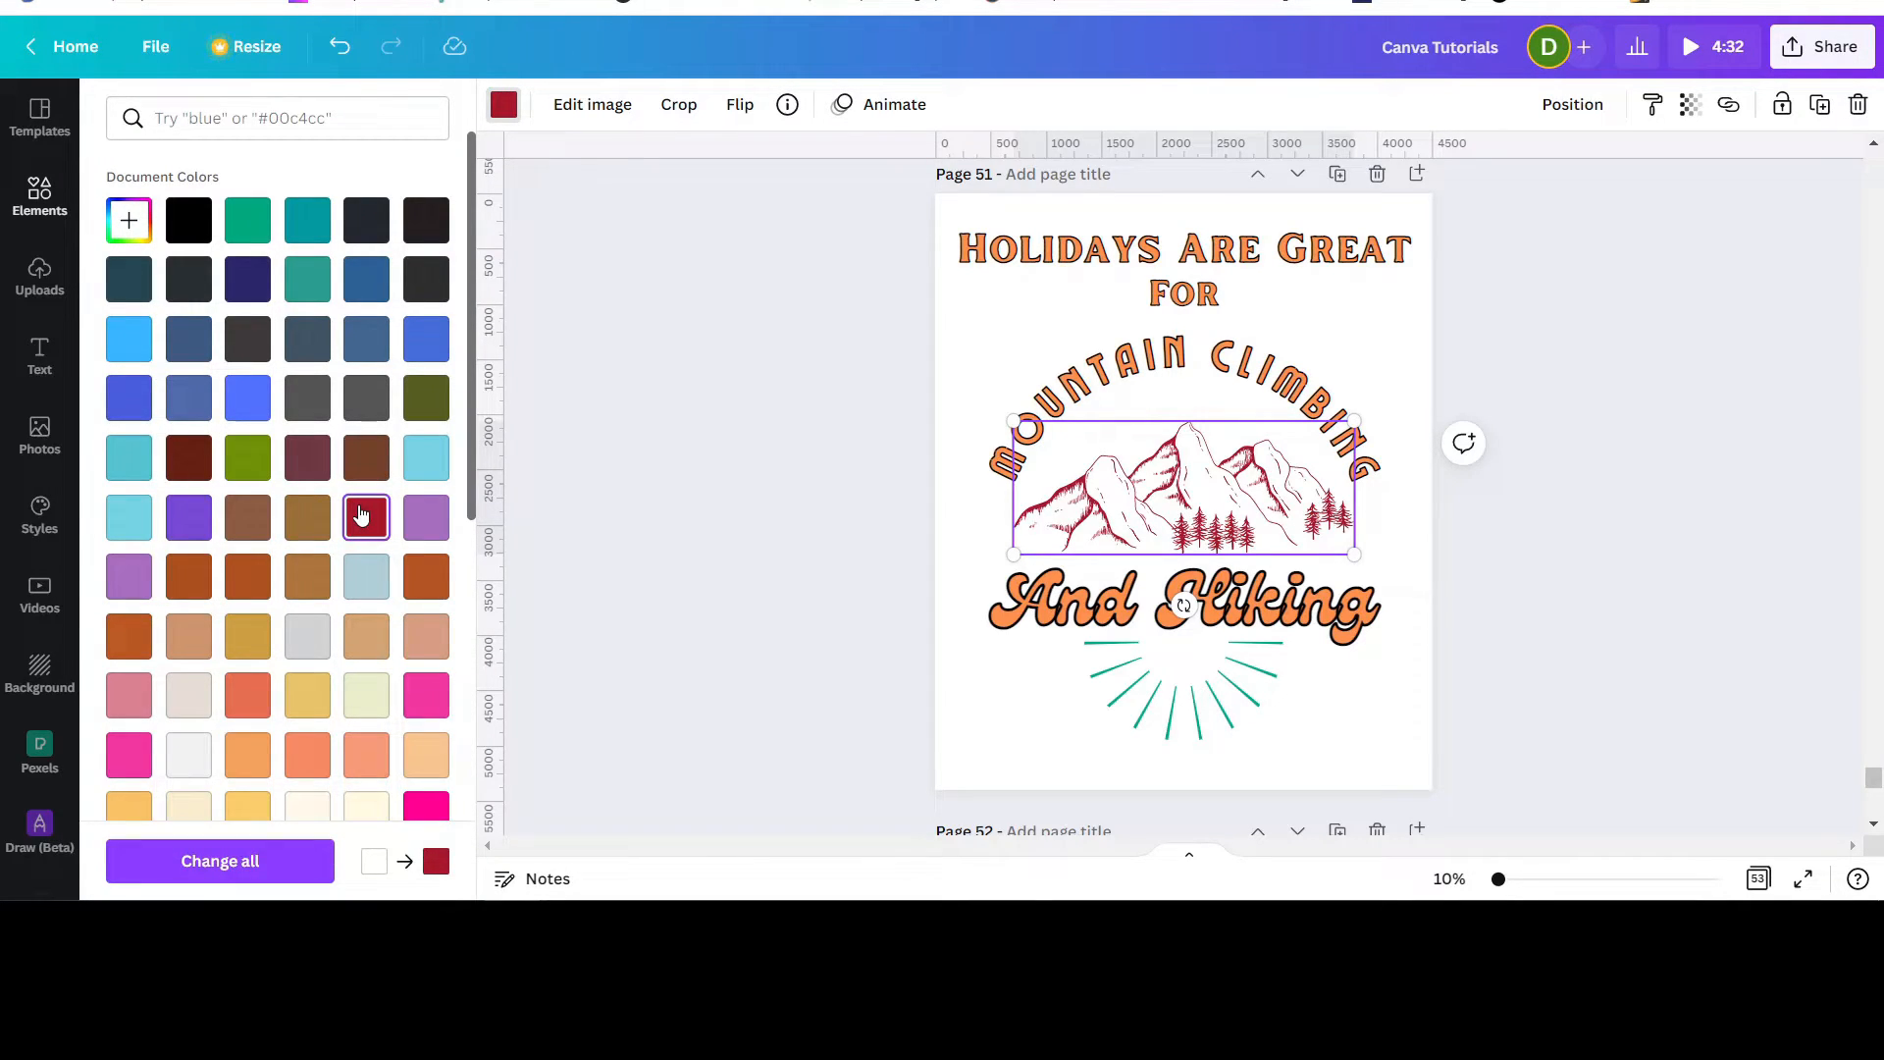
scroll(250, 766, "down", 2)
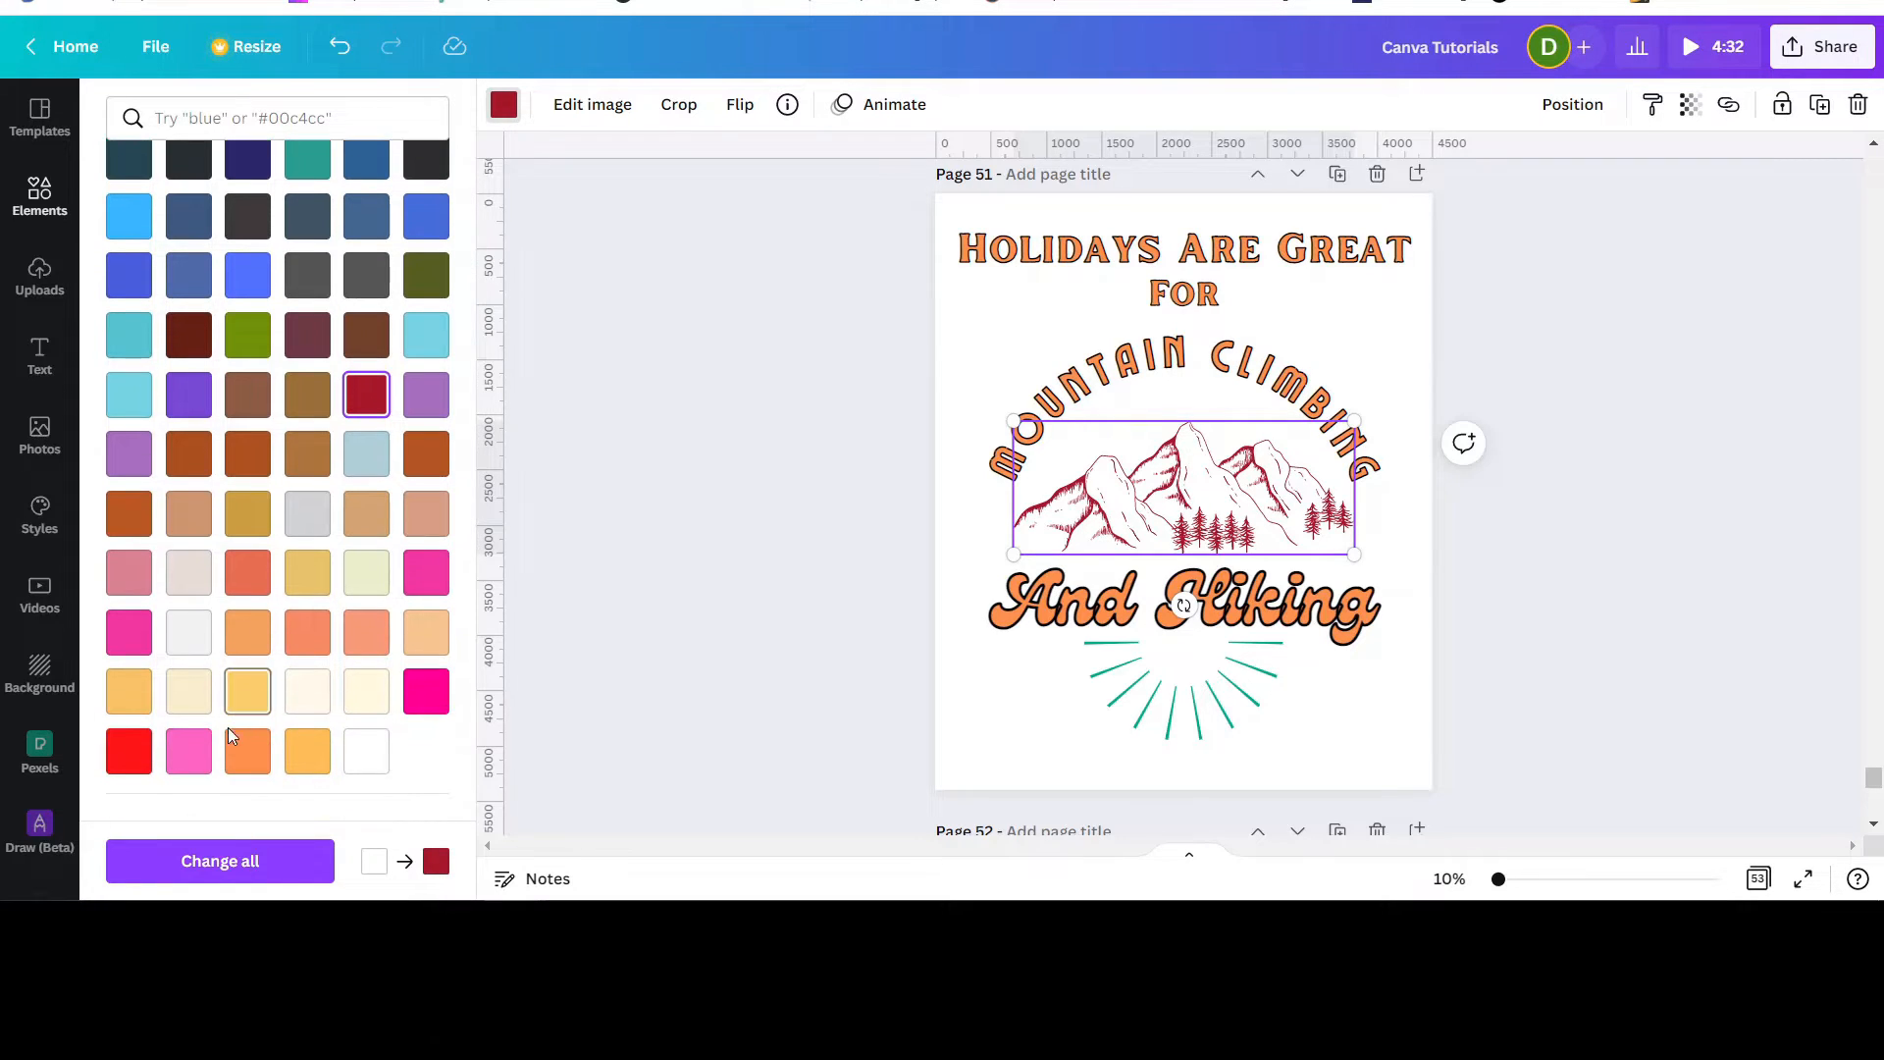
left_click(241, 763)
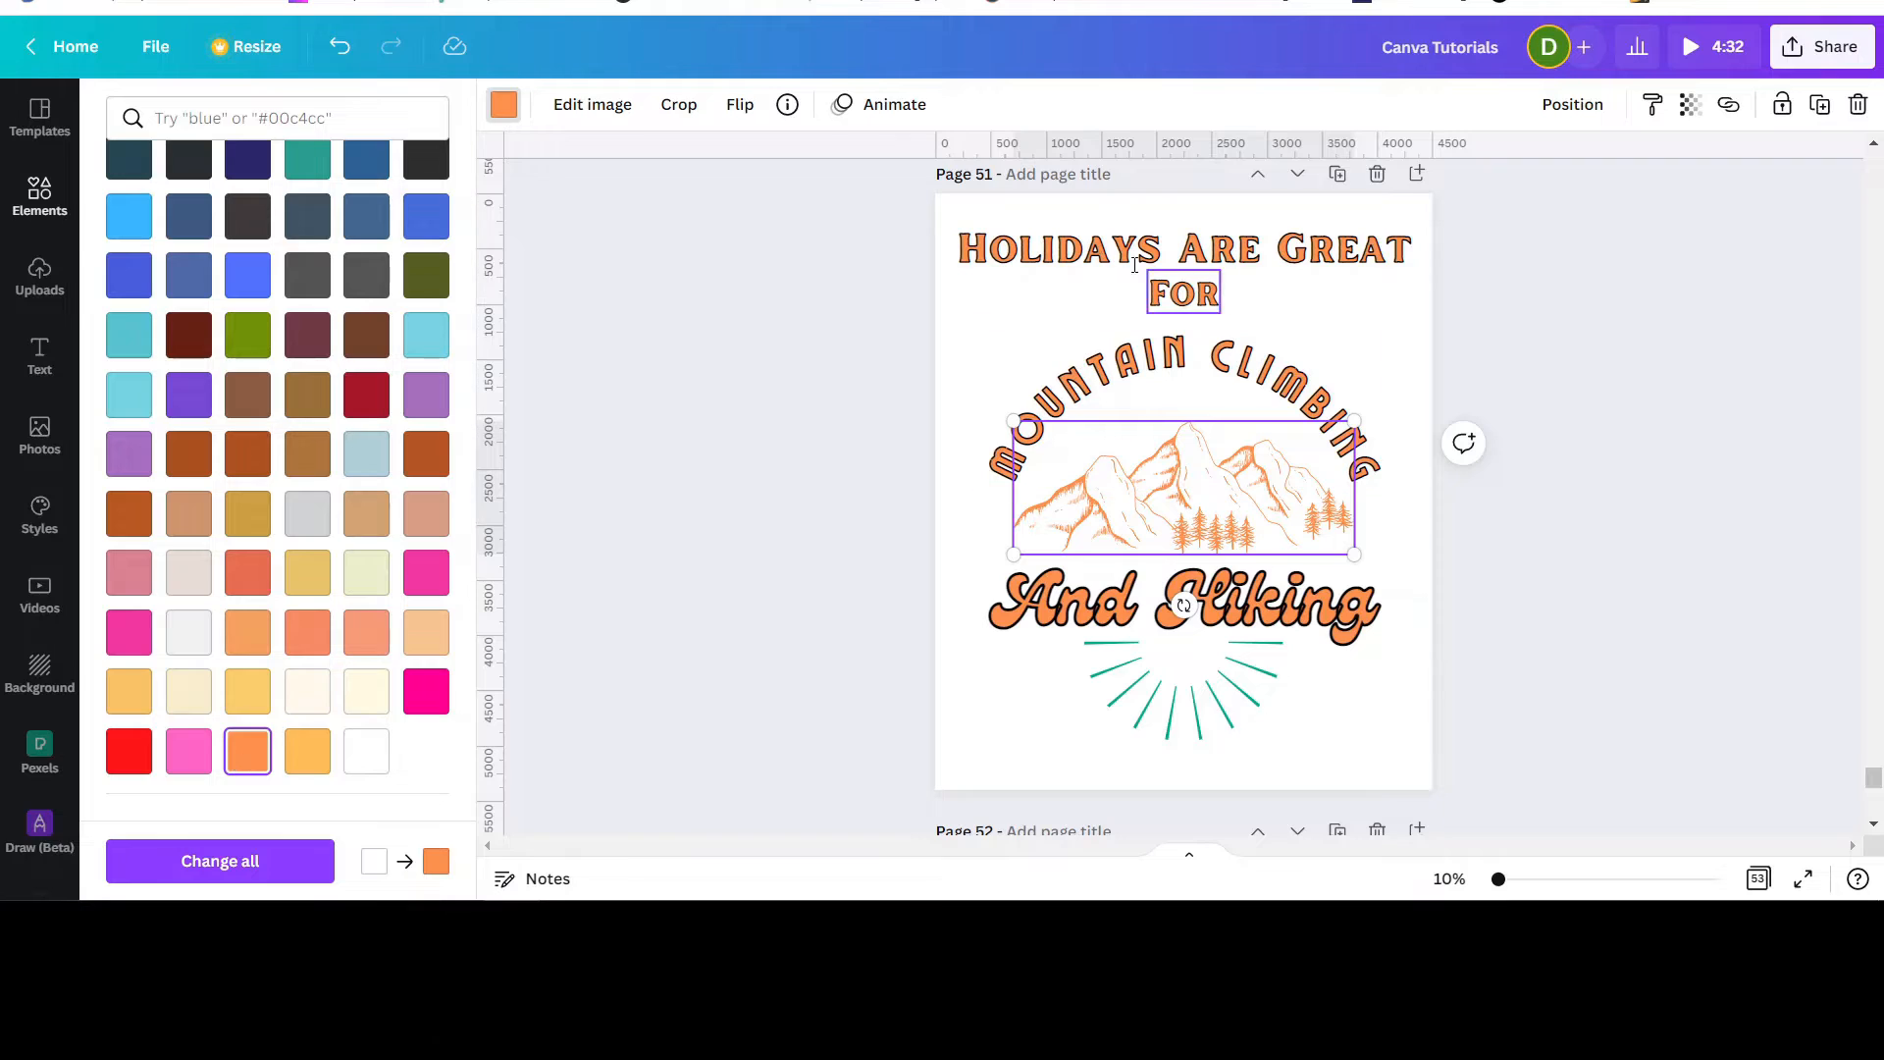
Step: Set the background colour of page 51 to black
left_click(959, 205)
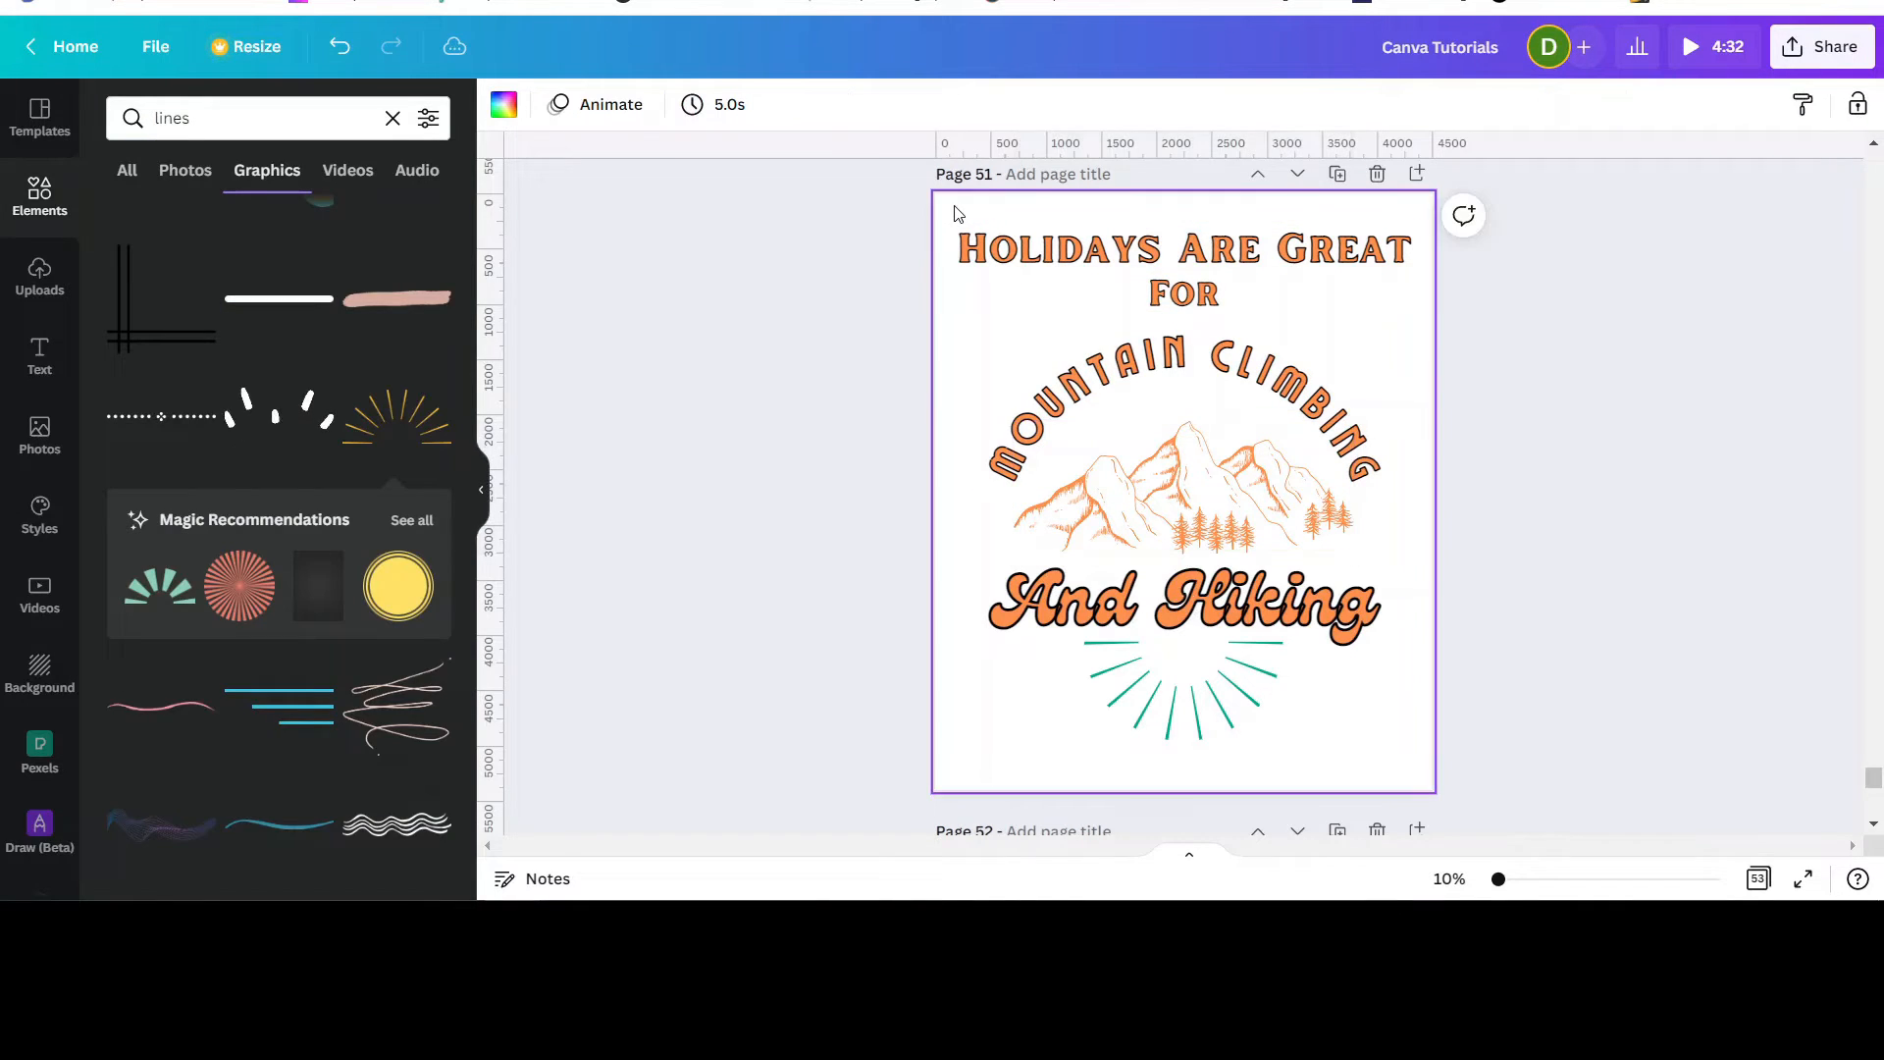
left_click(502, 106)
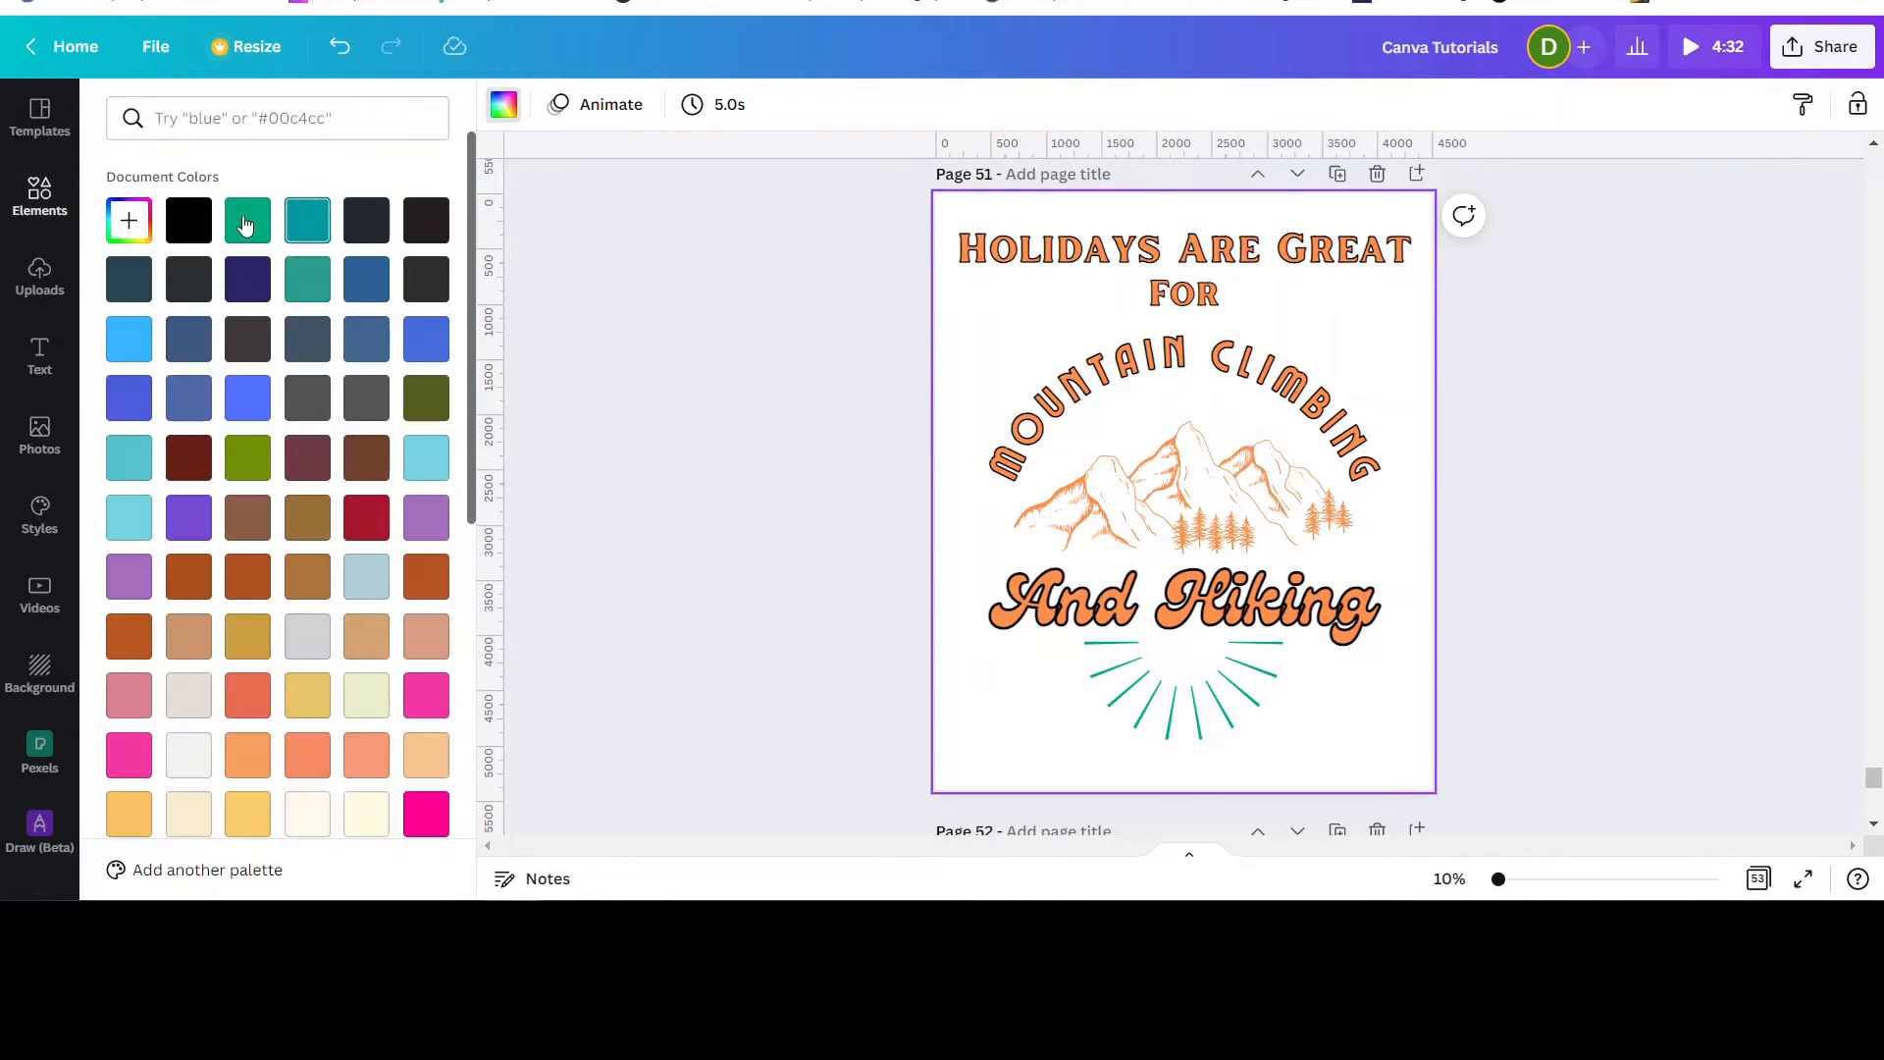
left_click(188, 224)
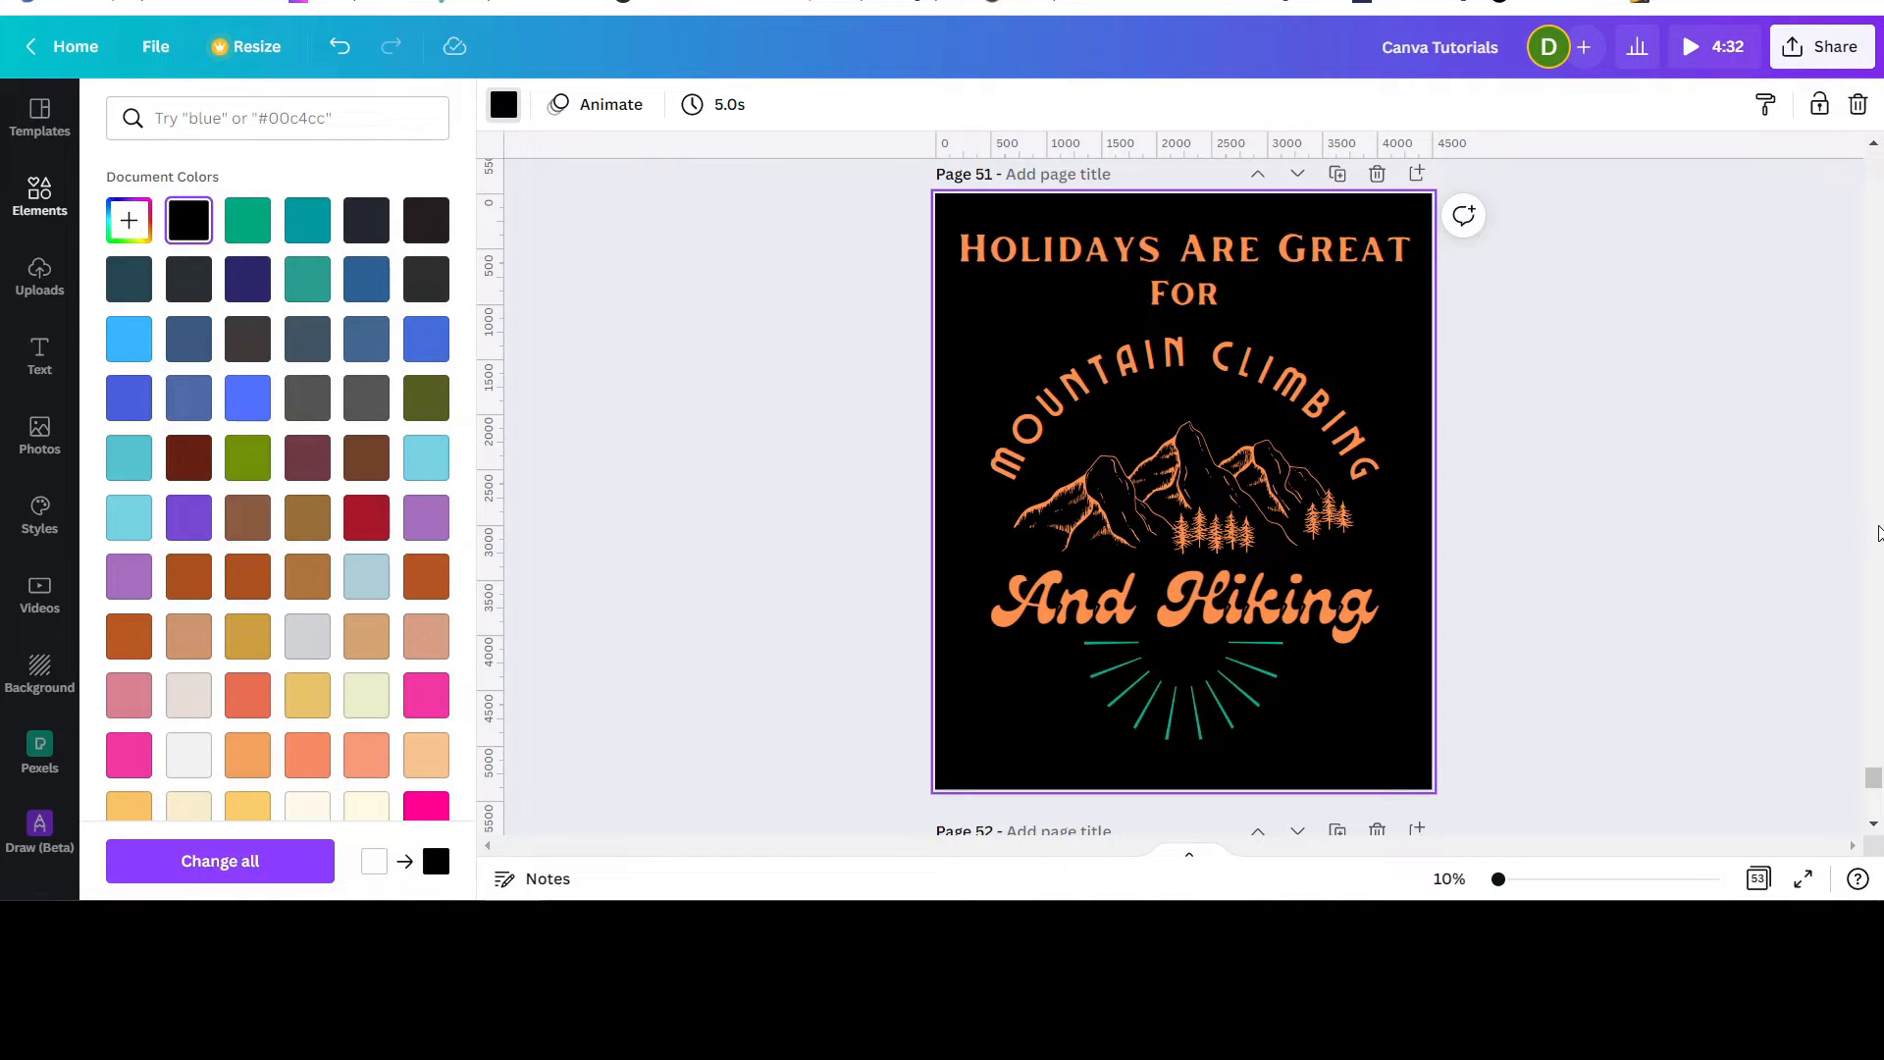
Step: Try royal blue, red, dark red, teal and green on the mountain graphic, then return it to orange
left_click(1198, 499)
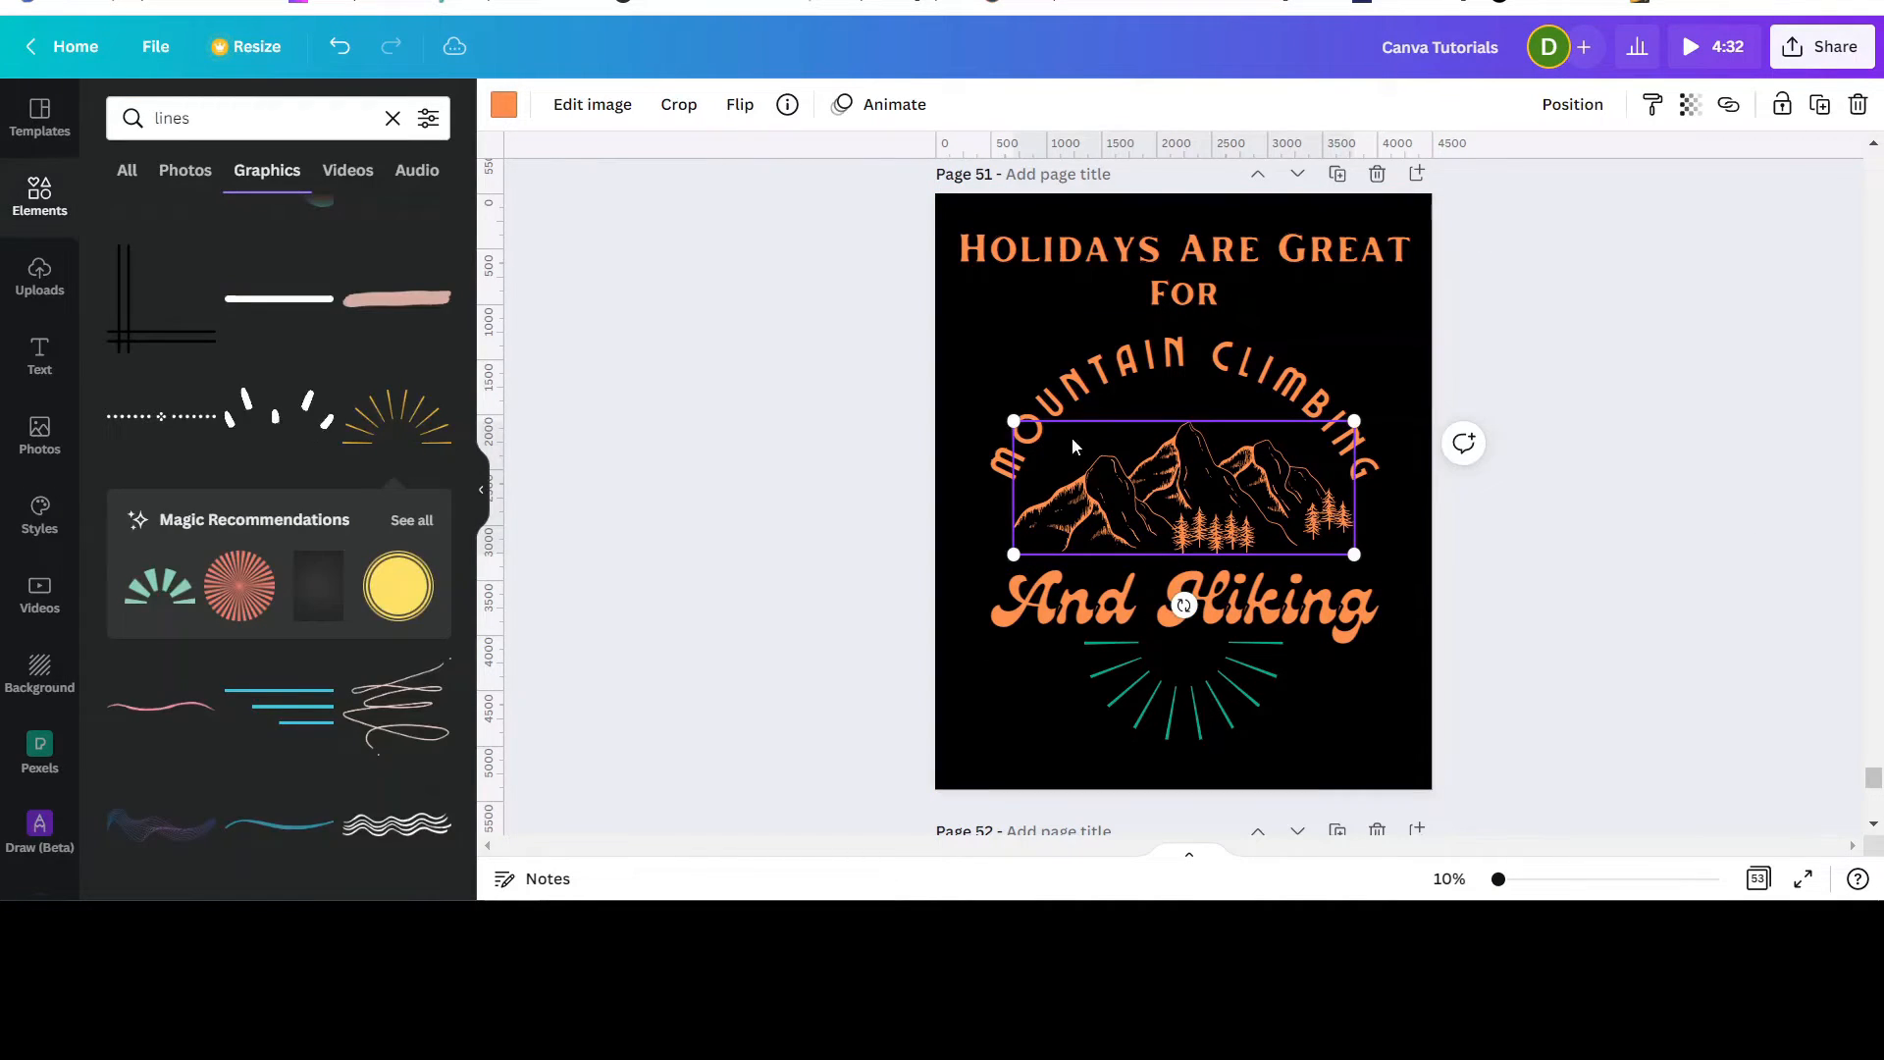
left_click(503, 106)
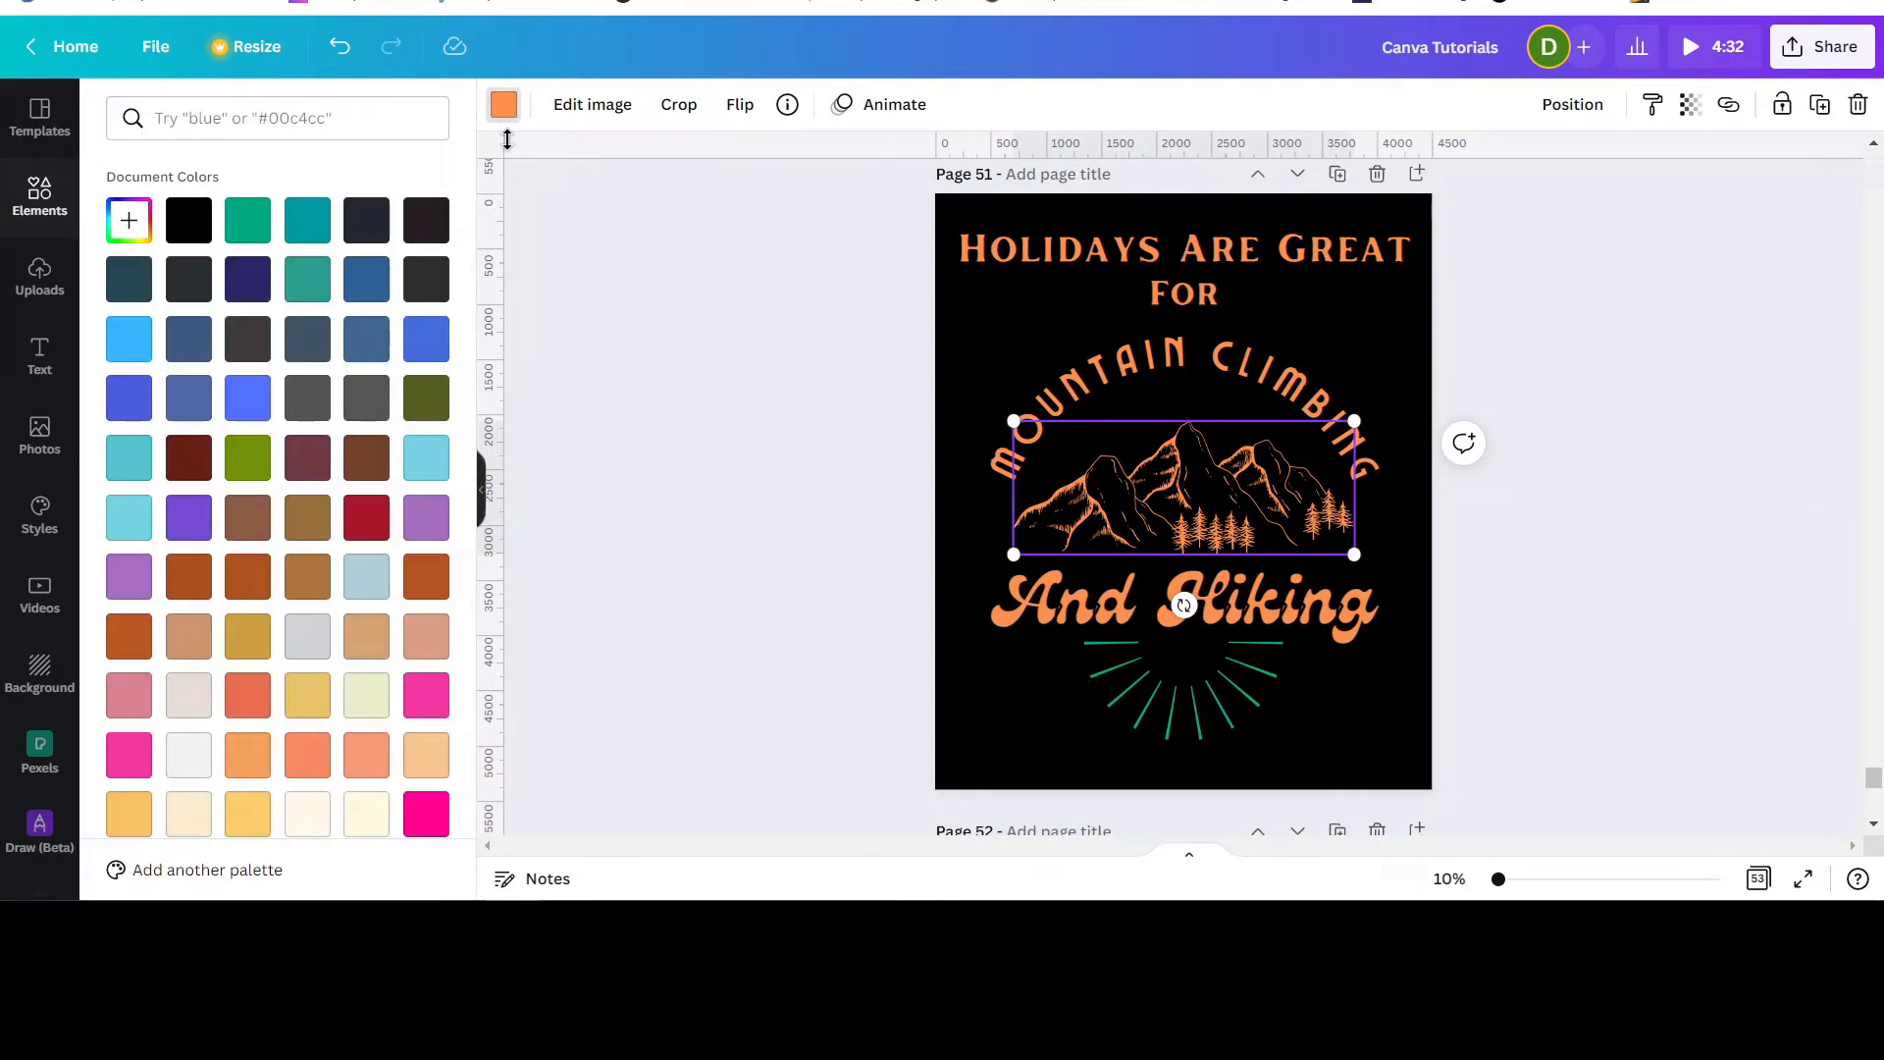
left_click(236, 394)
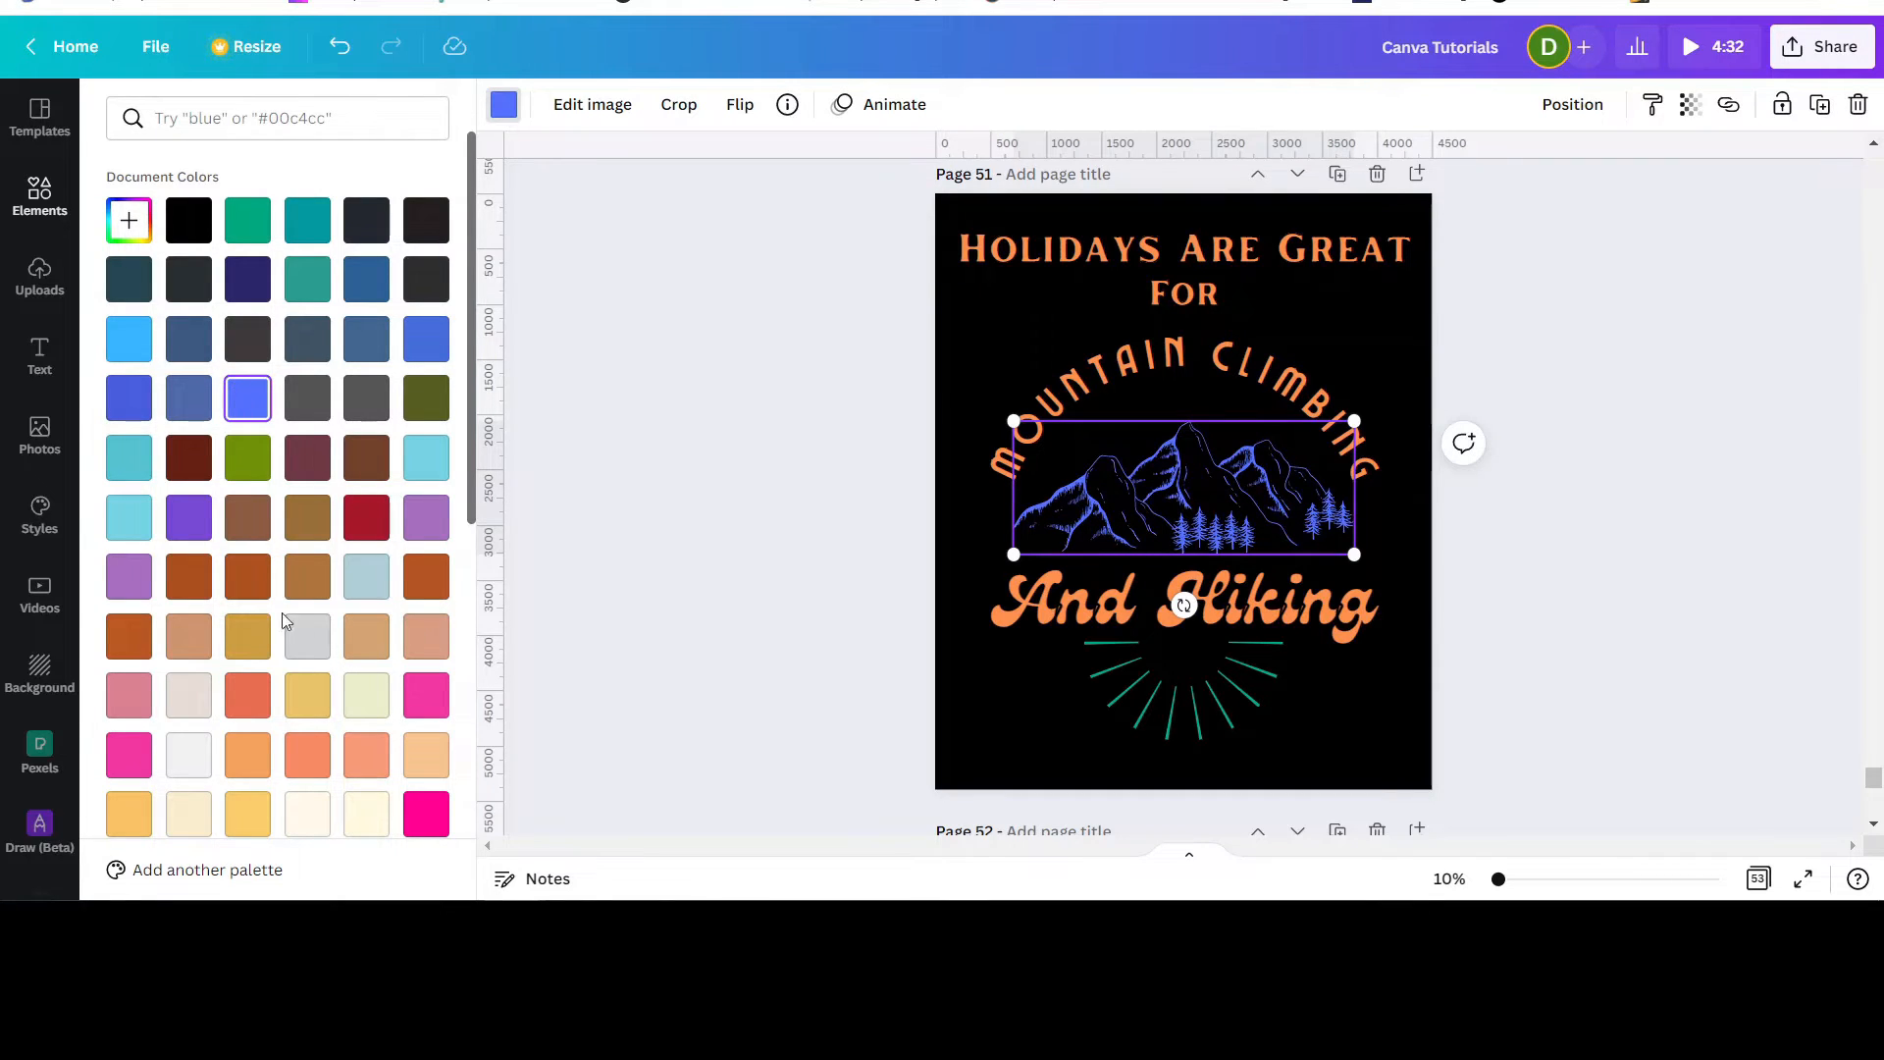
scroll(253, 717, "down", 3)
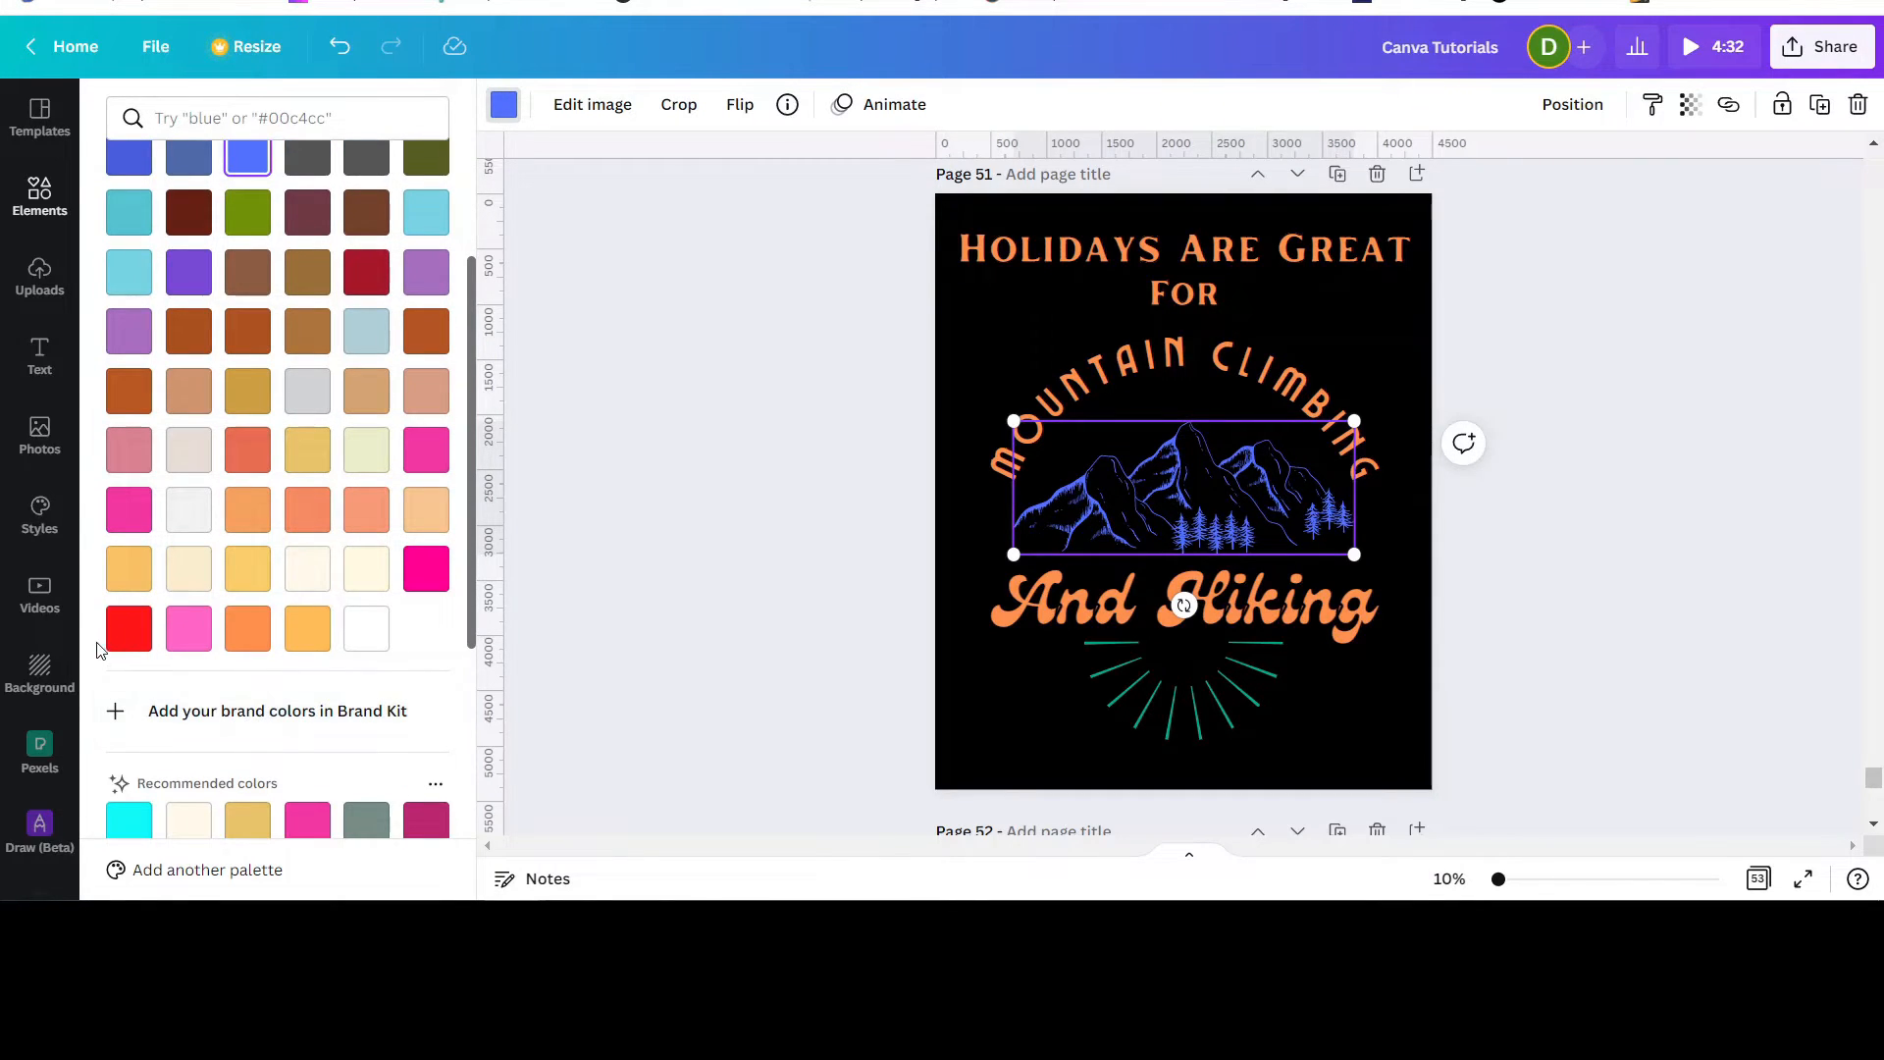
left_click(126, 631)
scroll(244, 433, "up", 3)
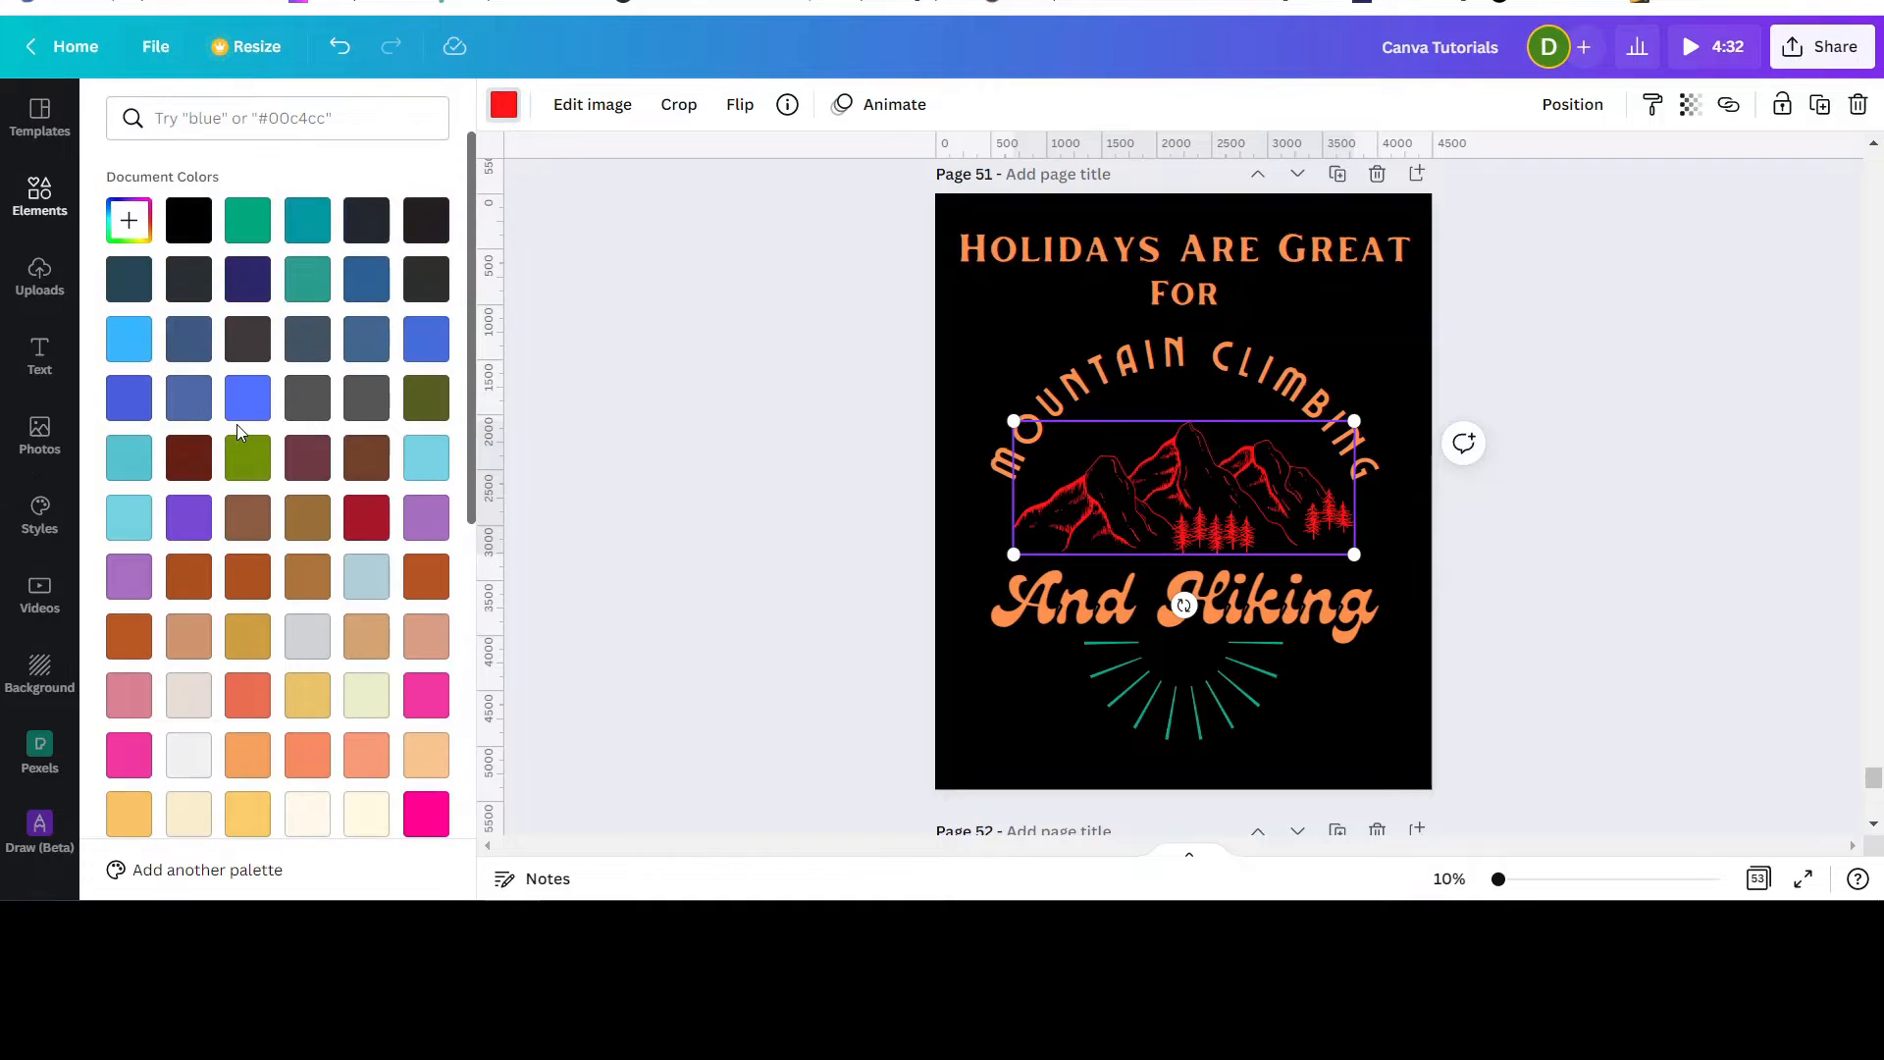
left_click(368, 532)
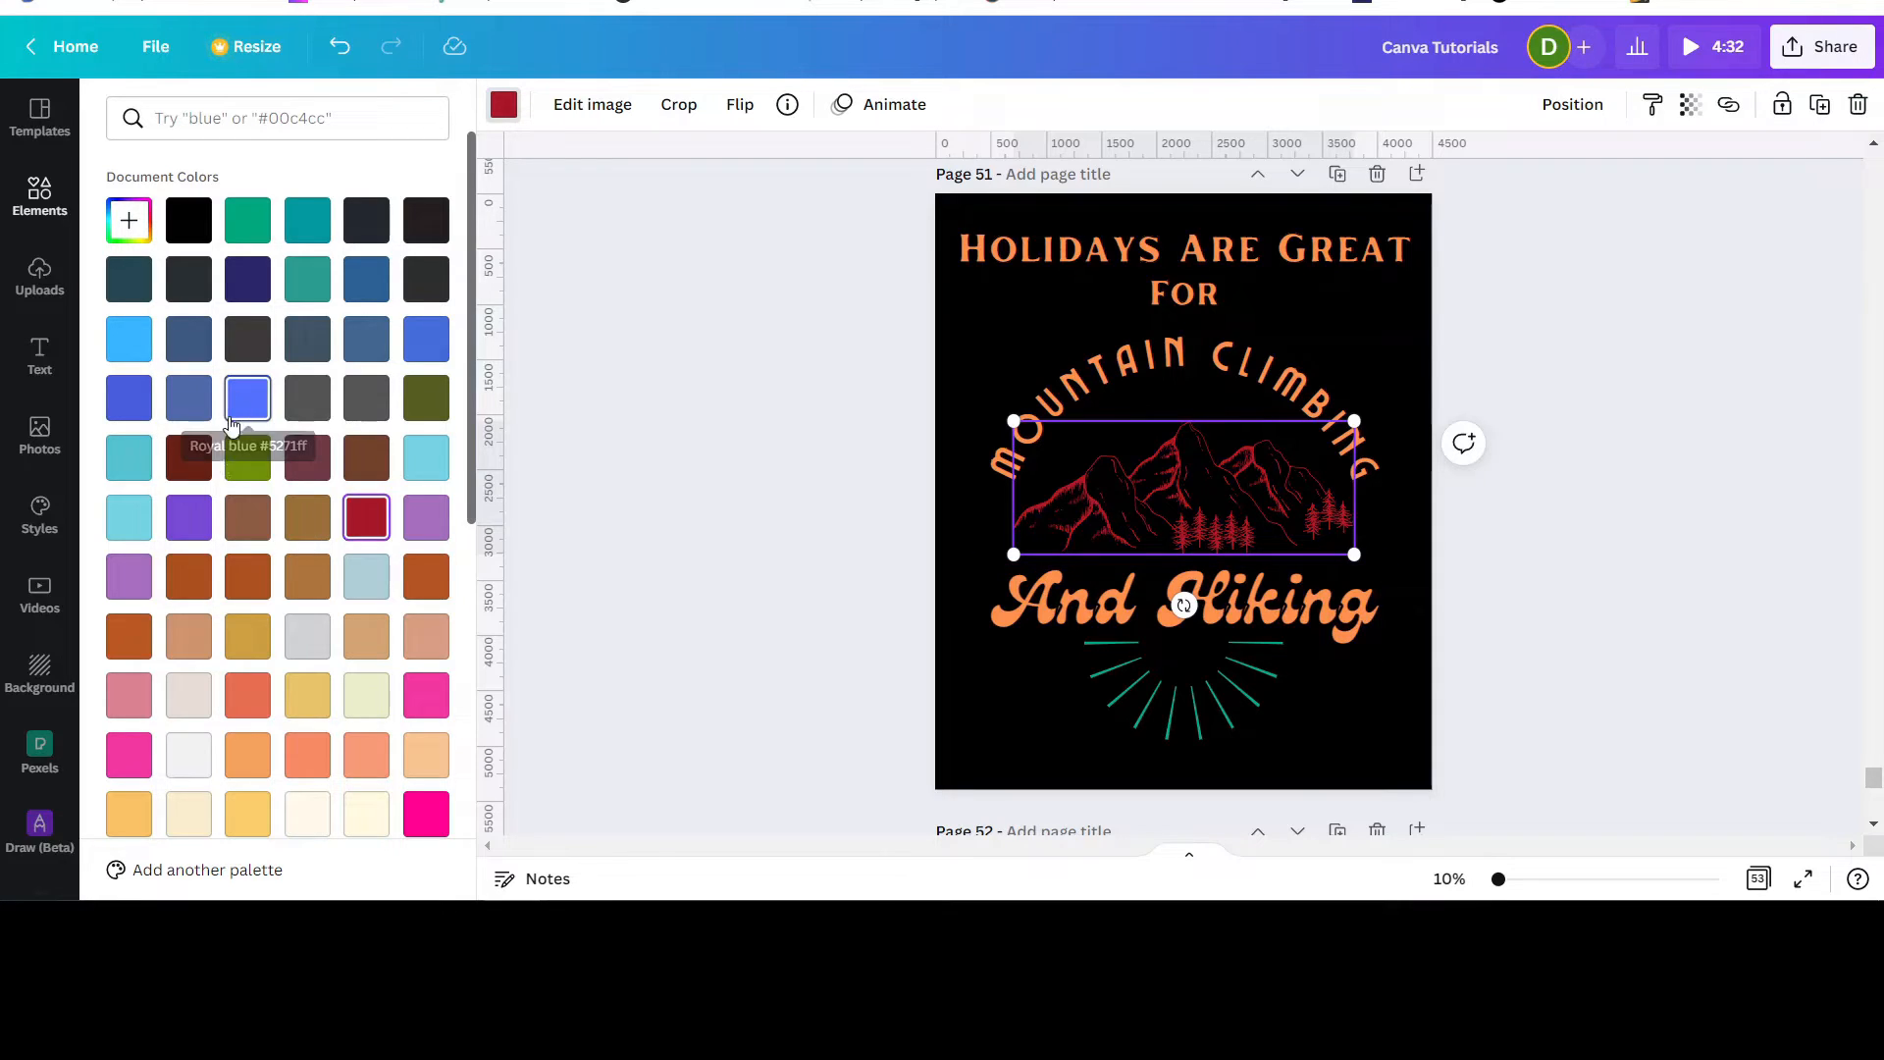
left_click(191, 471)
left_click(317, 233)
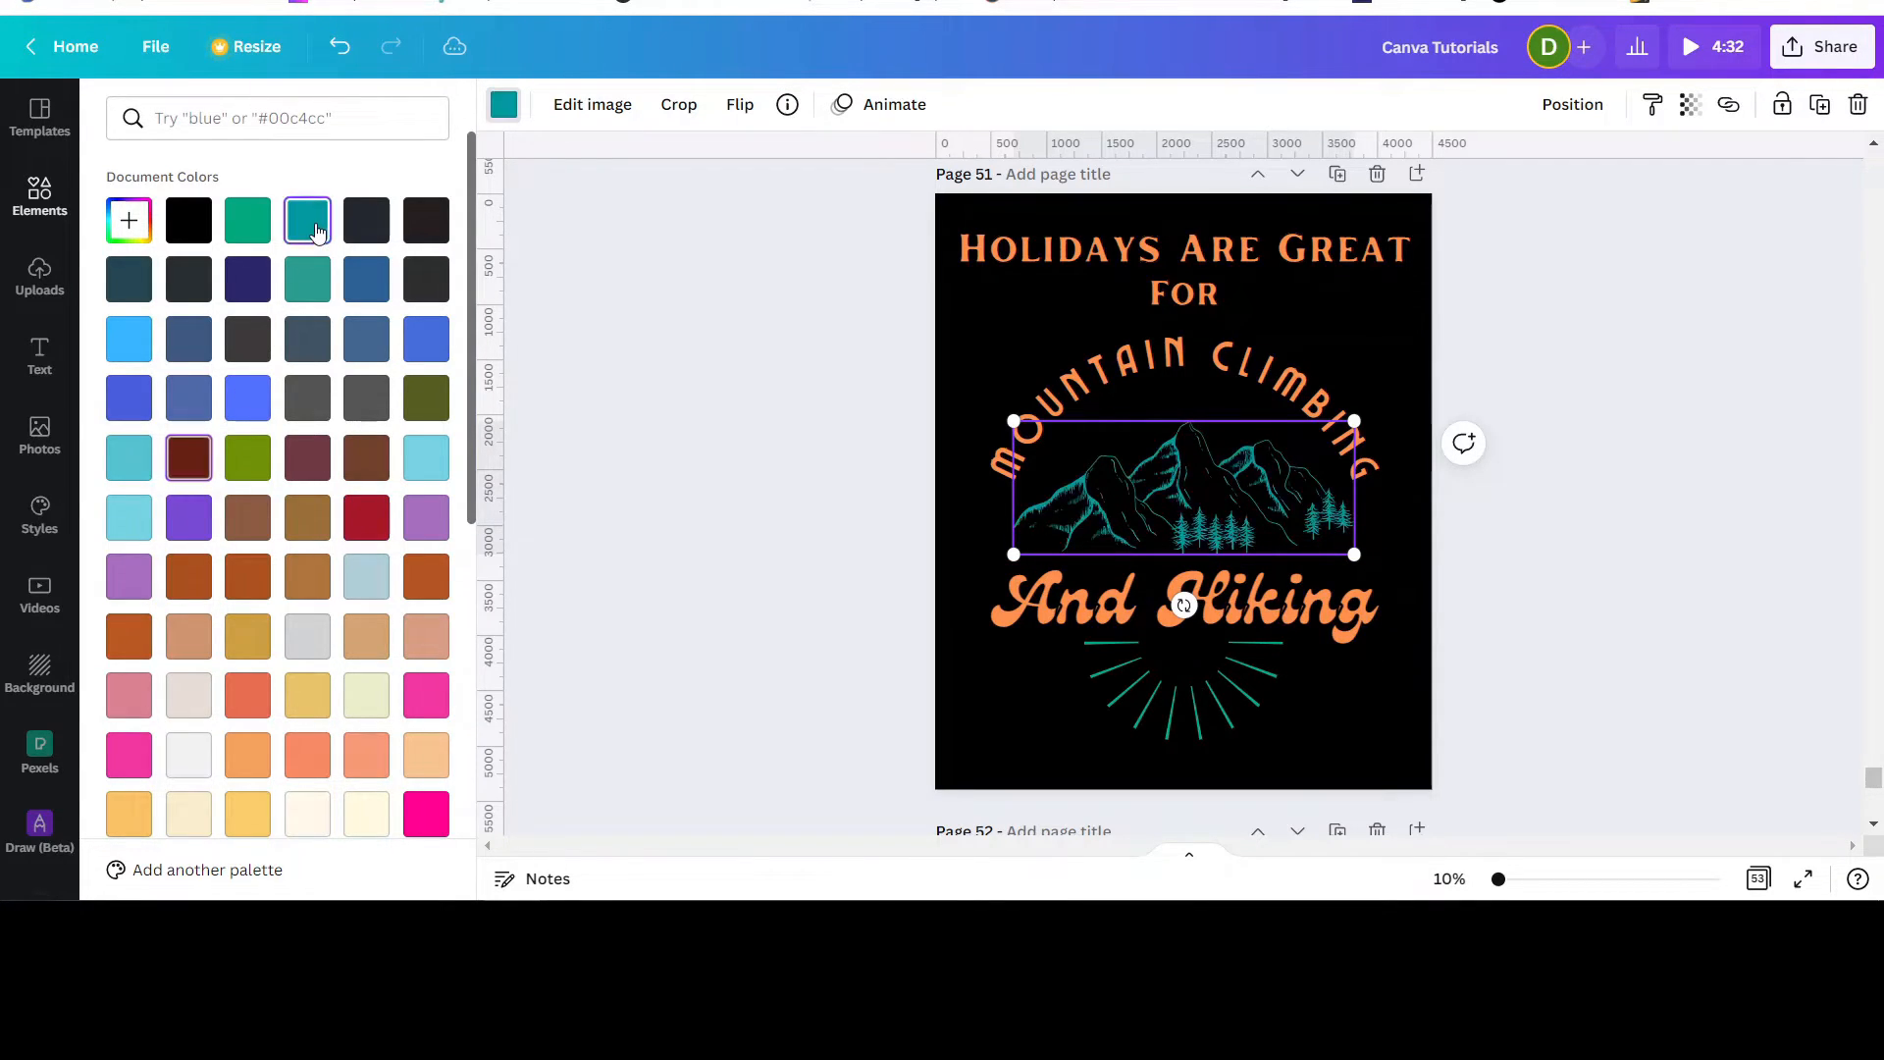
left_click(261, 232)
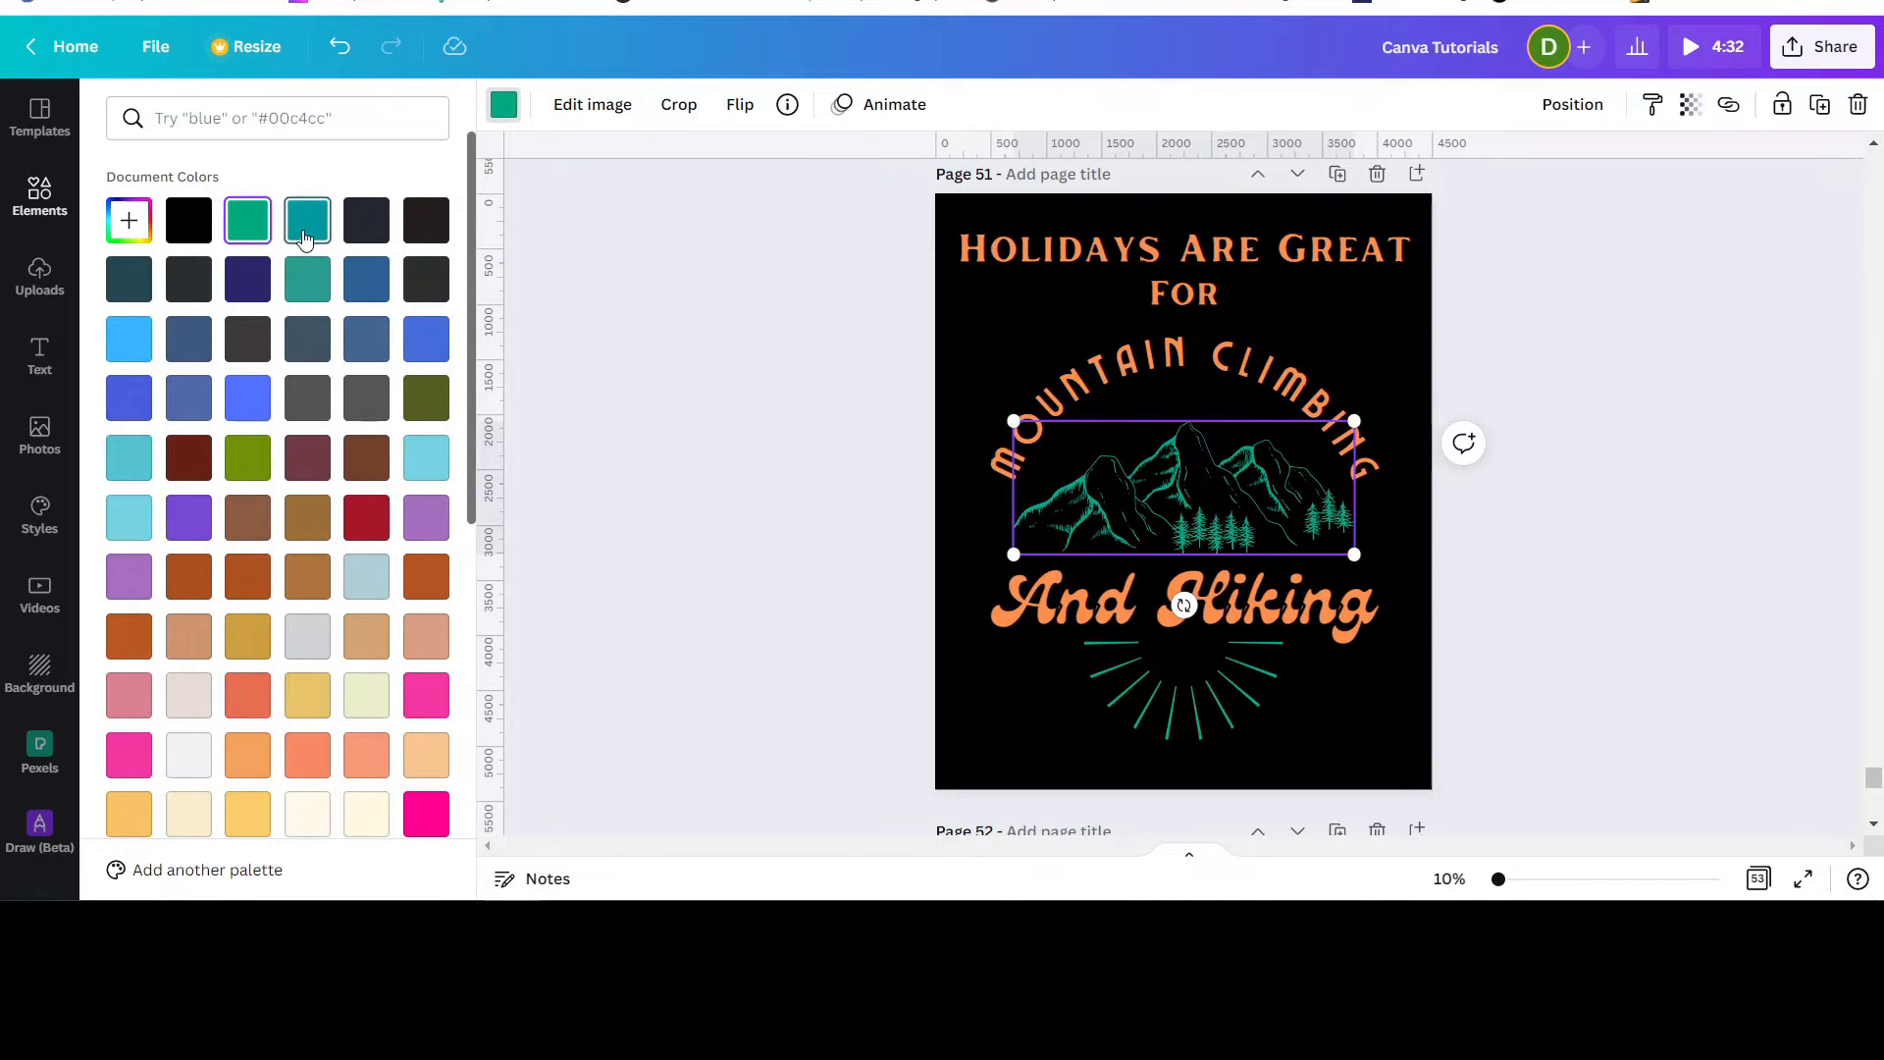
left_click(304, 237)
scroll(240, 651, "down", 3)
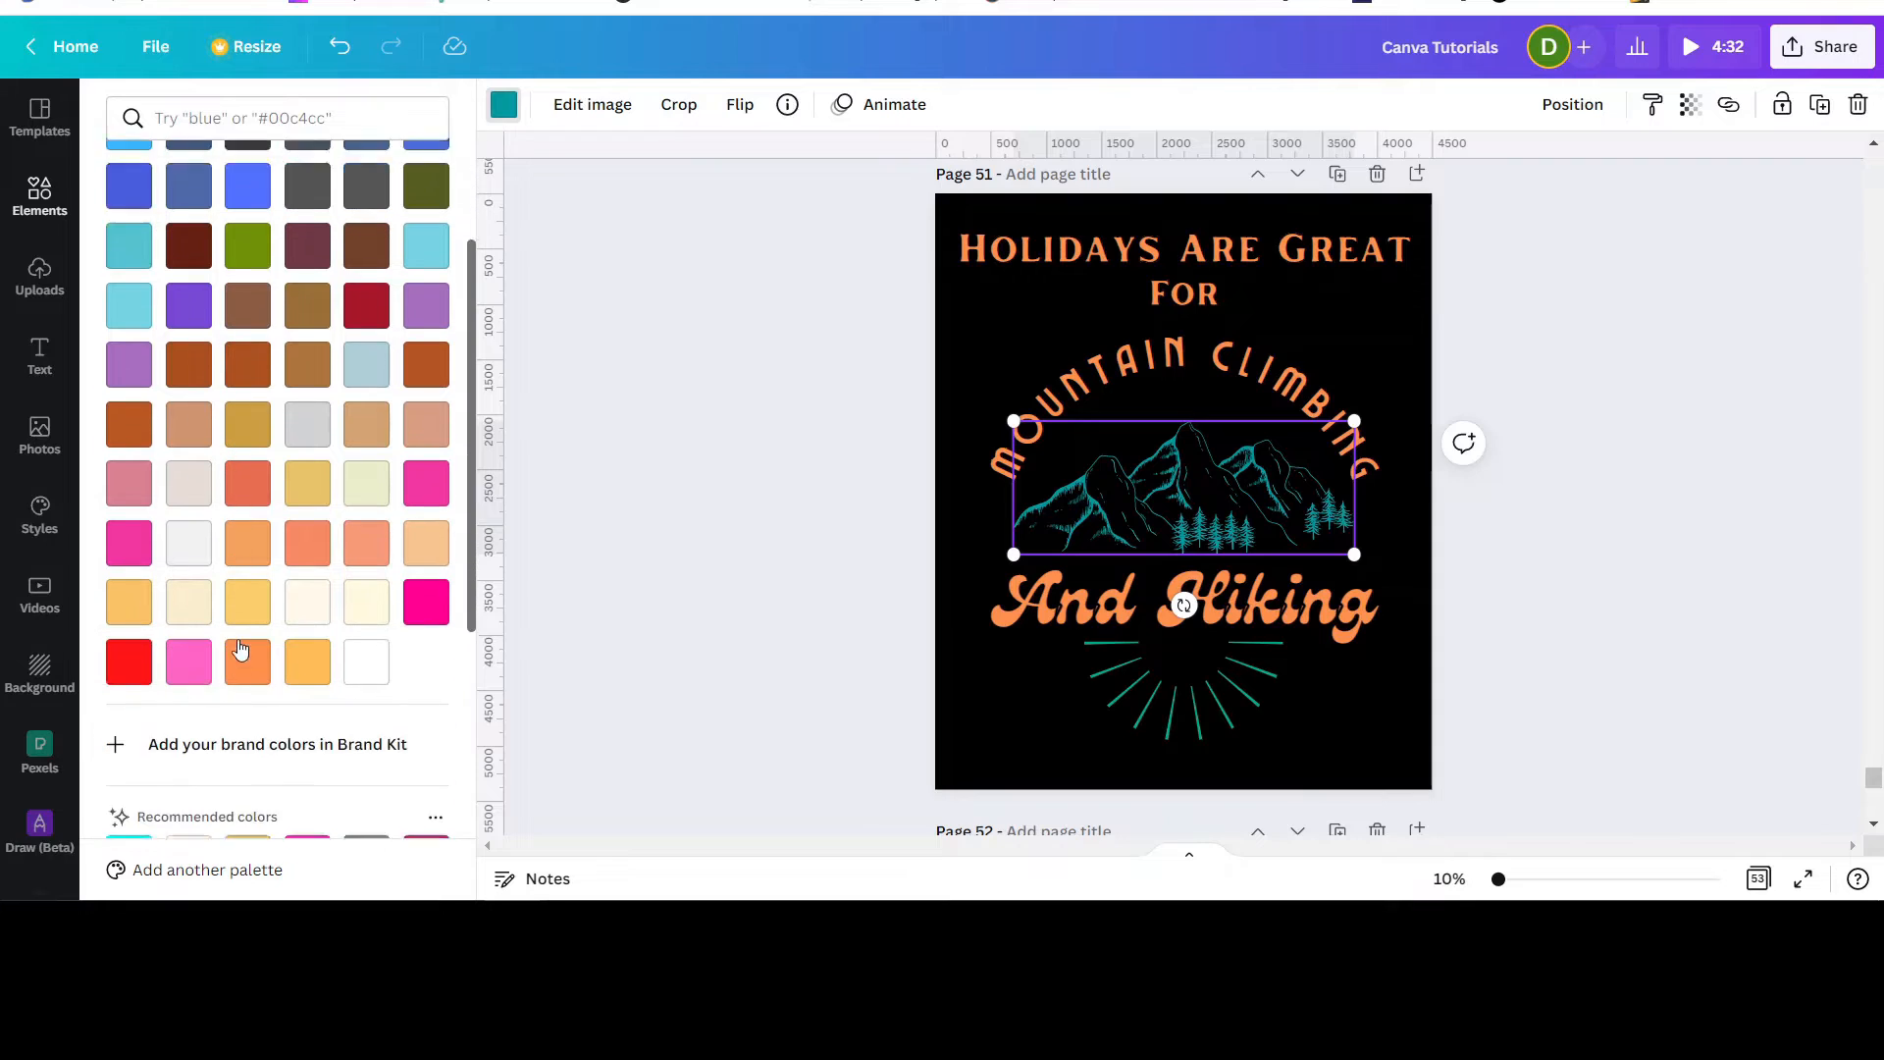
left_click(232, 650)
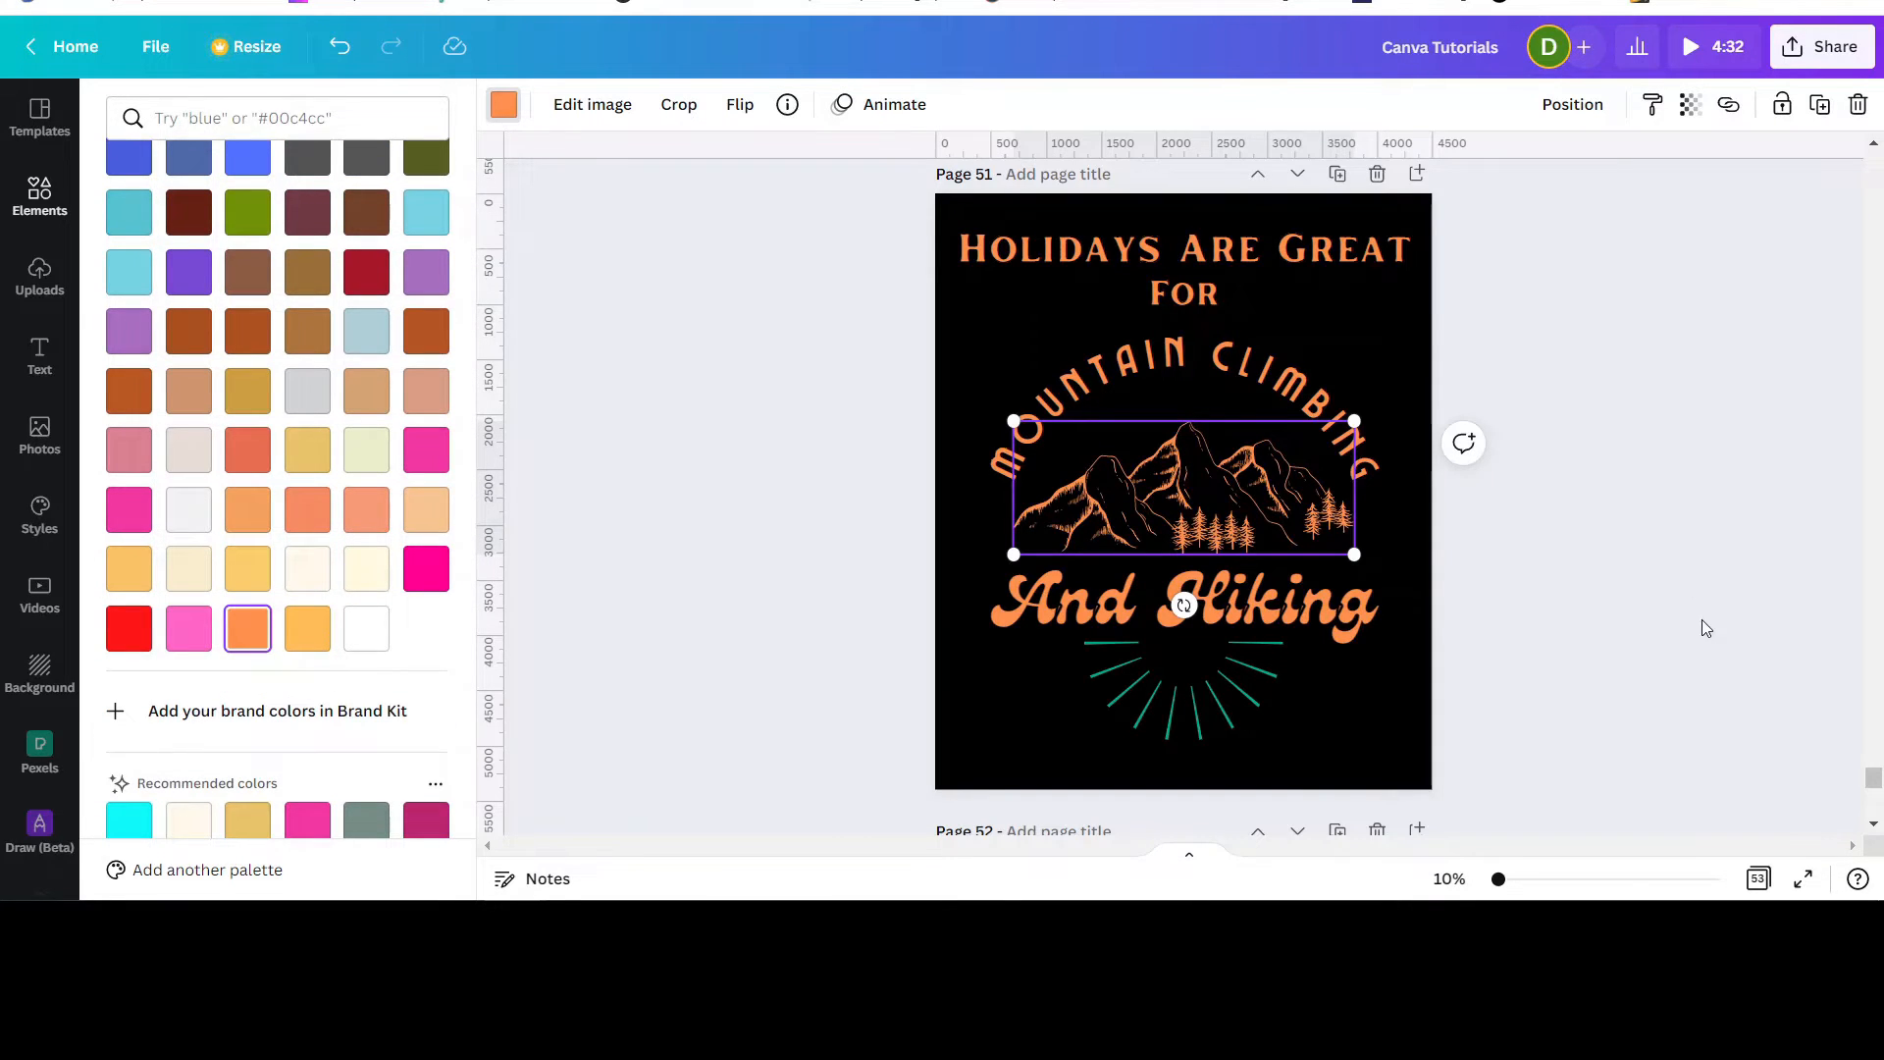
Step: Recolour the sunburst lines graphic below "And Hiking" to the same orange as the text
left_click(1165, 692)
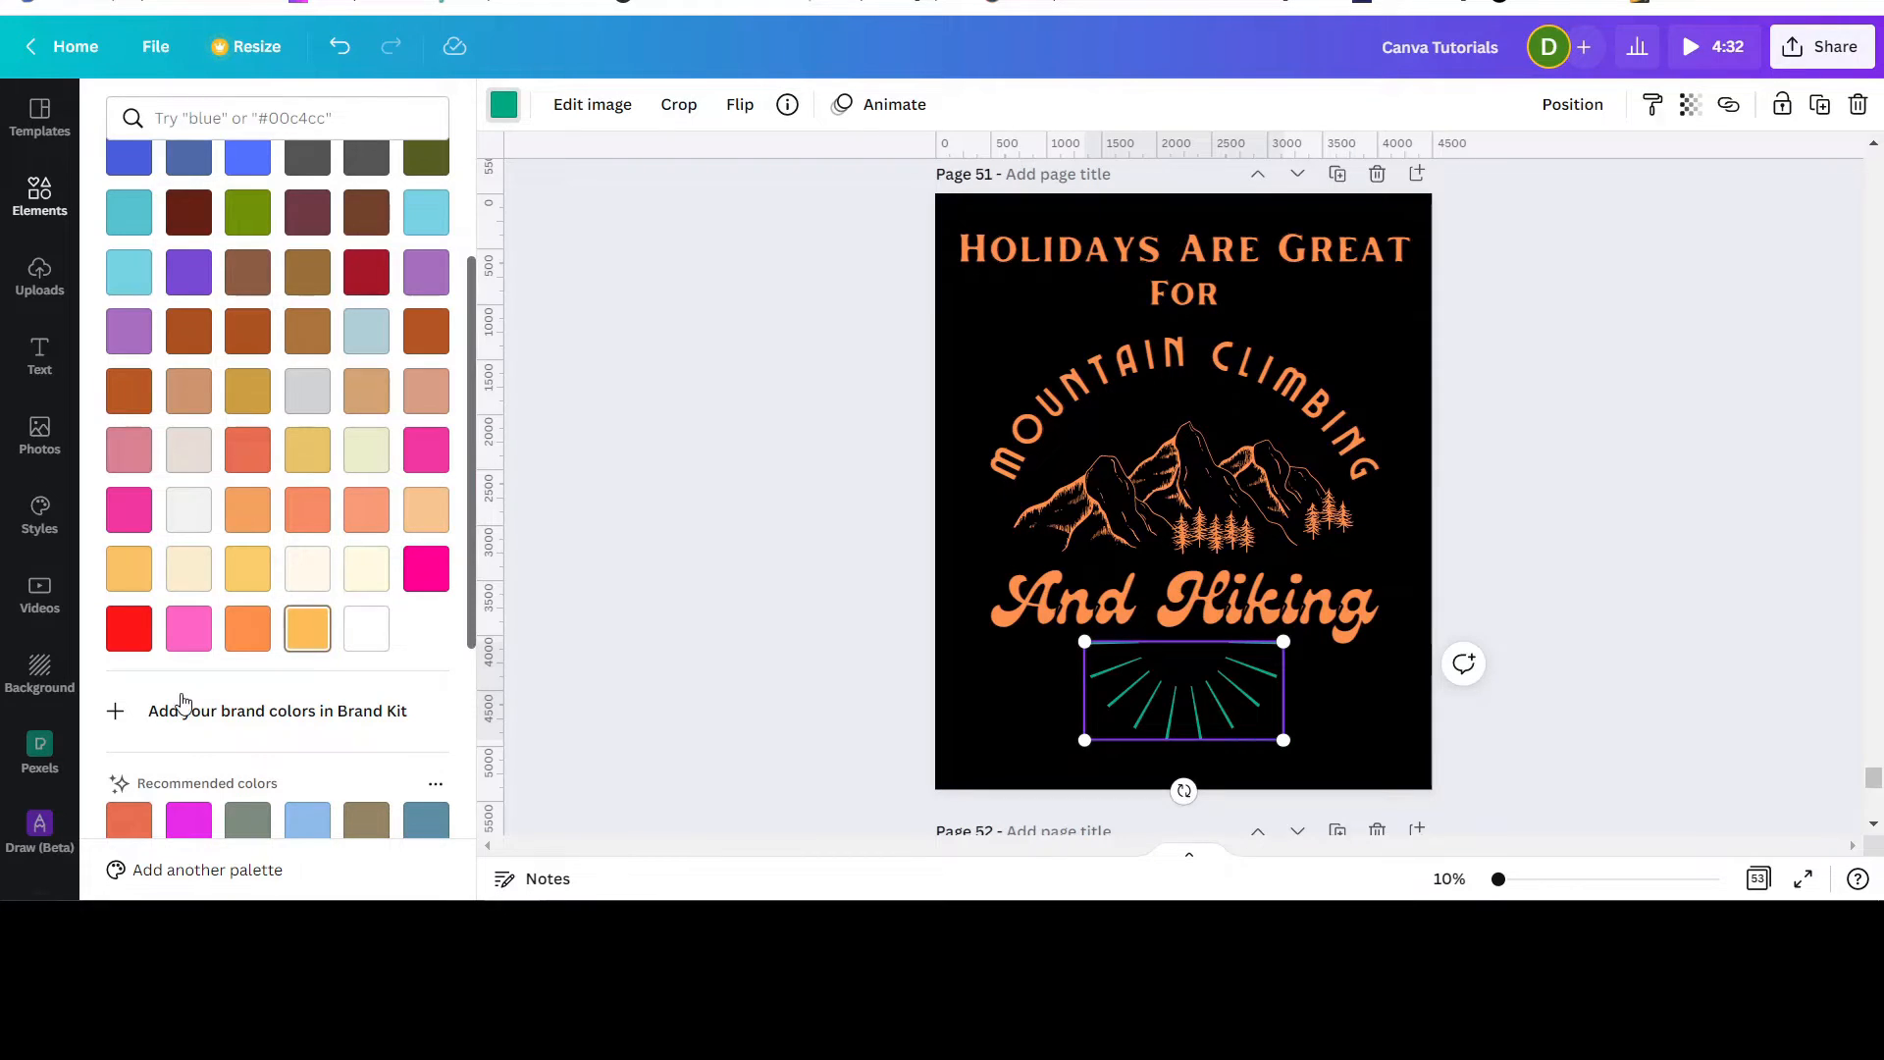
left_click(241, 632)
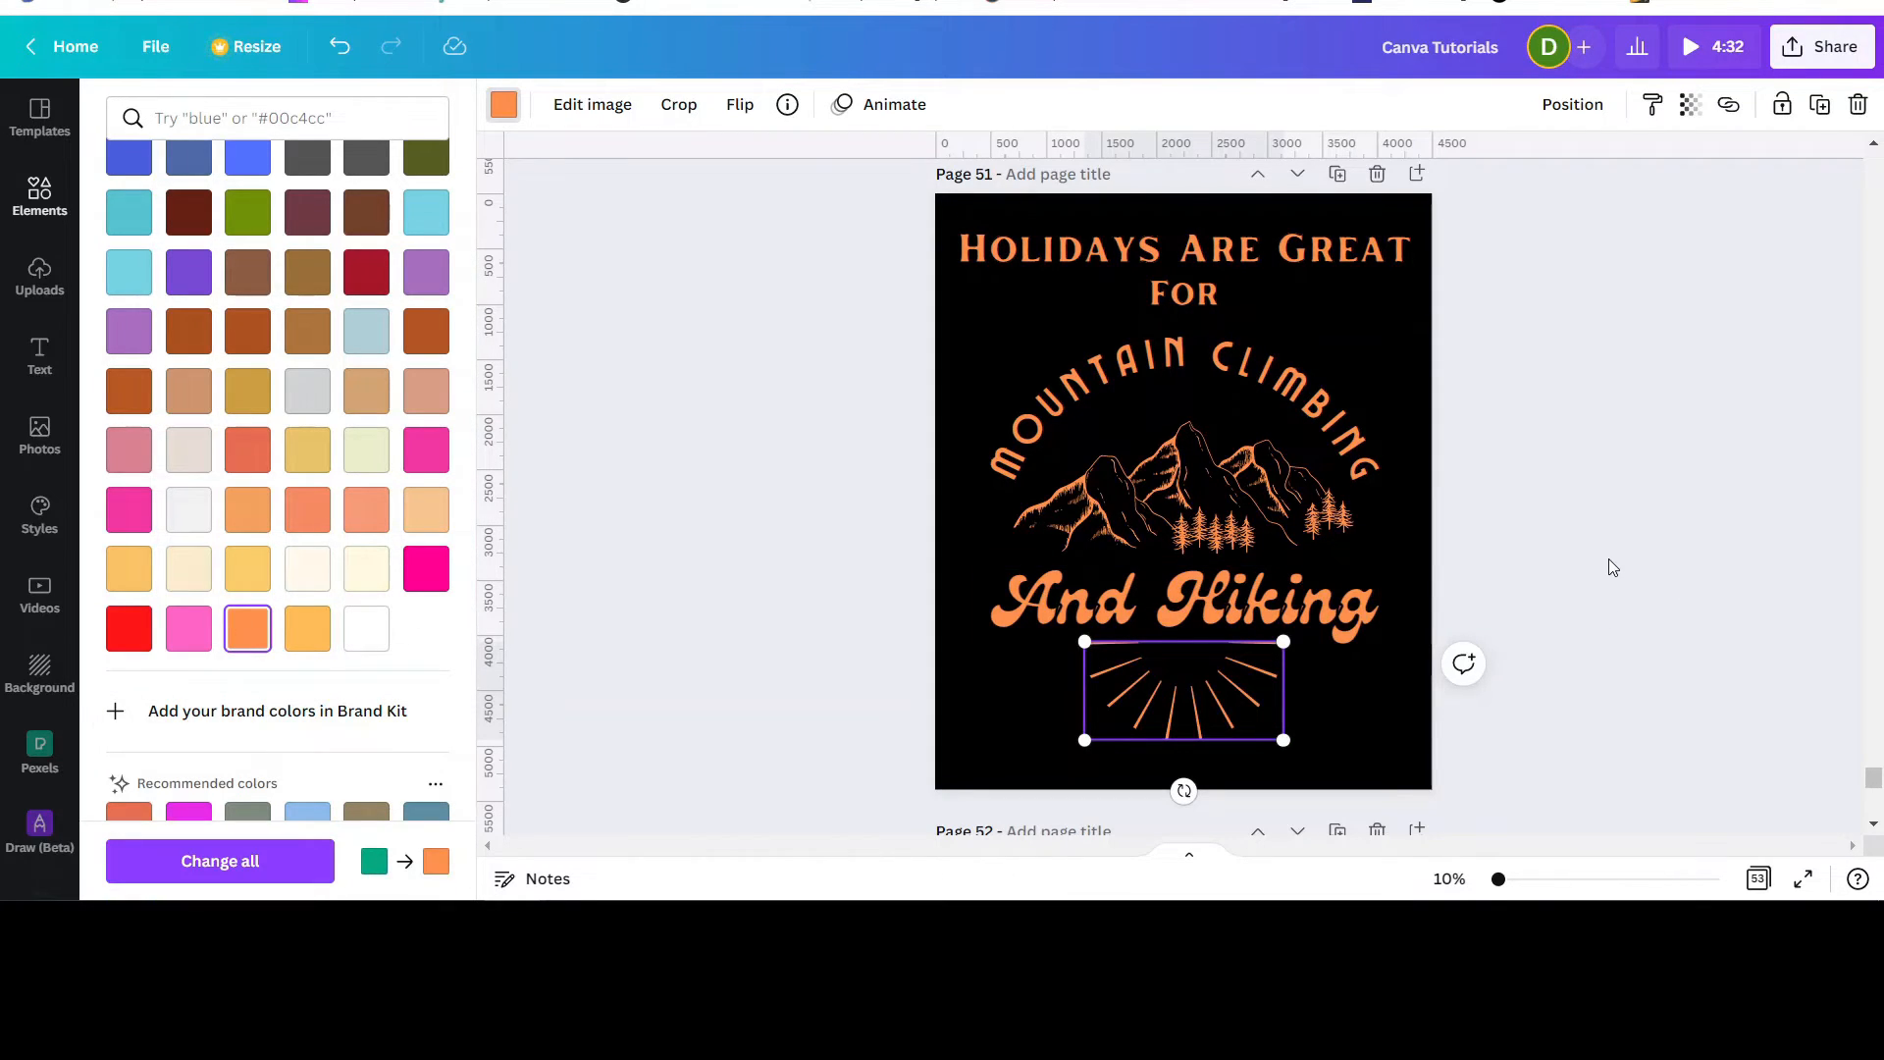
left_click(1609, 560)
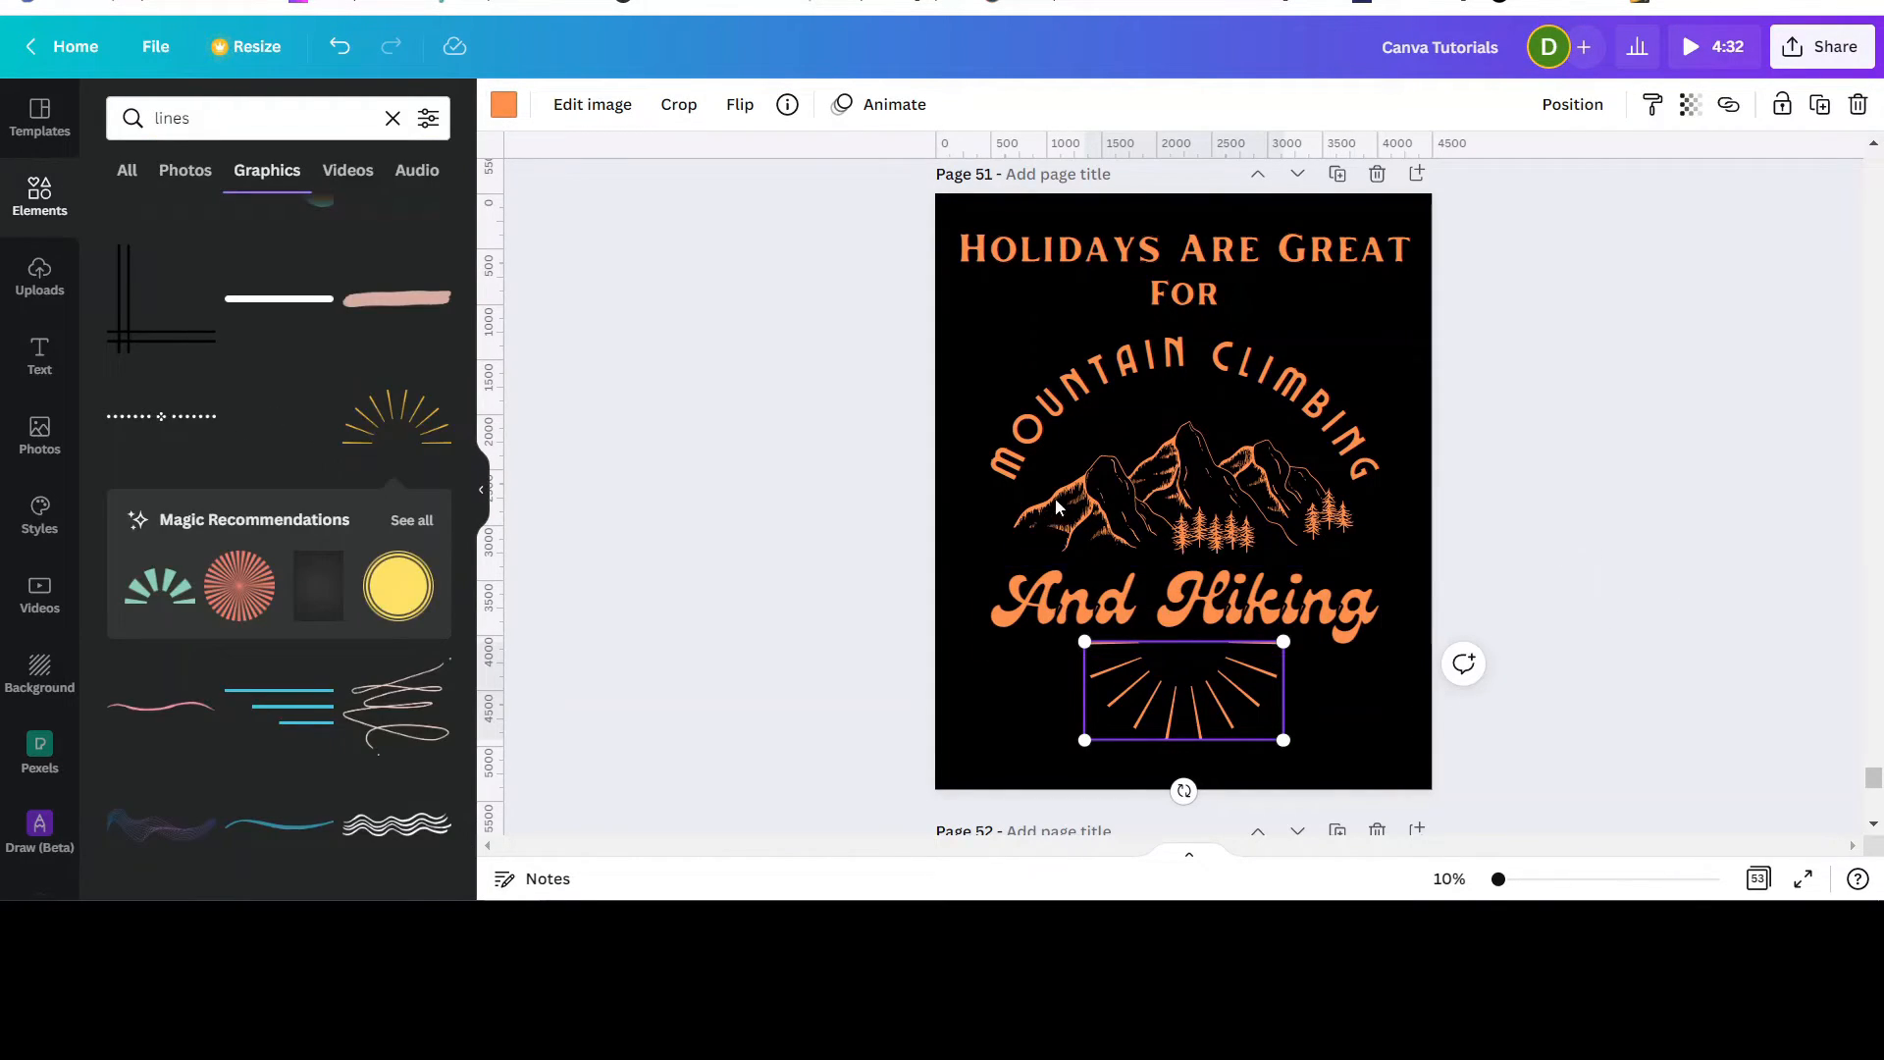
scroll(1394, 515, "up", 1)
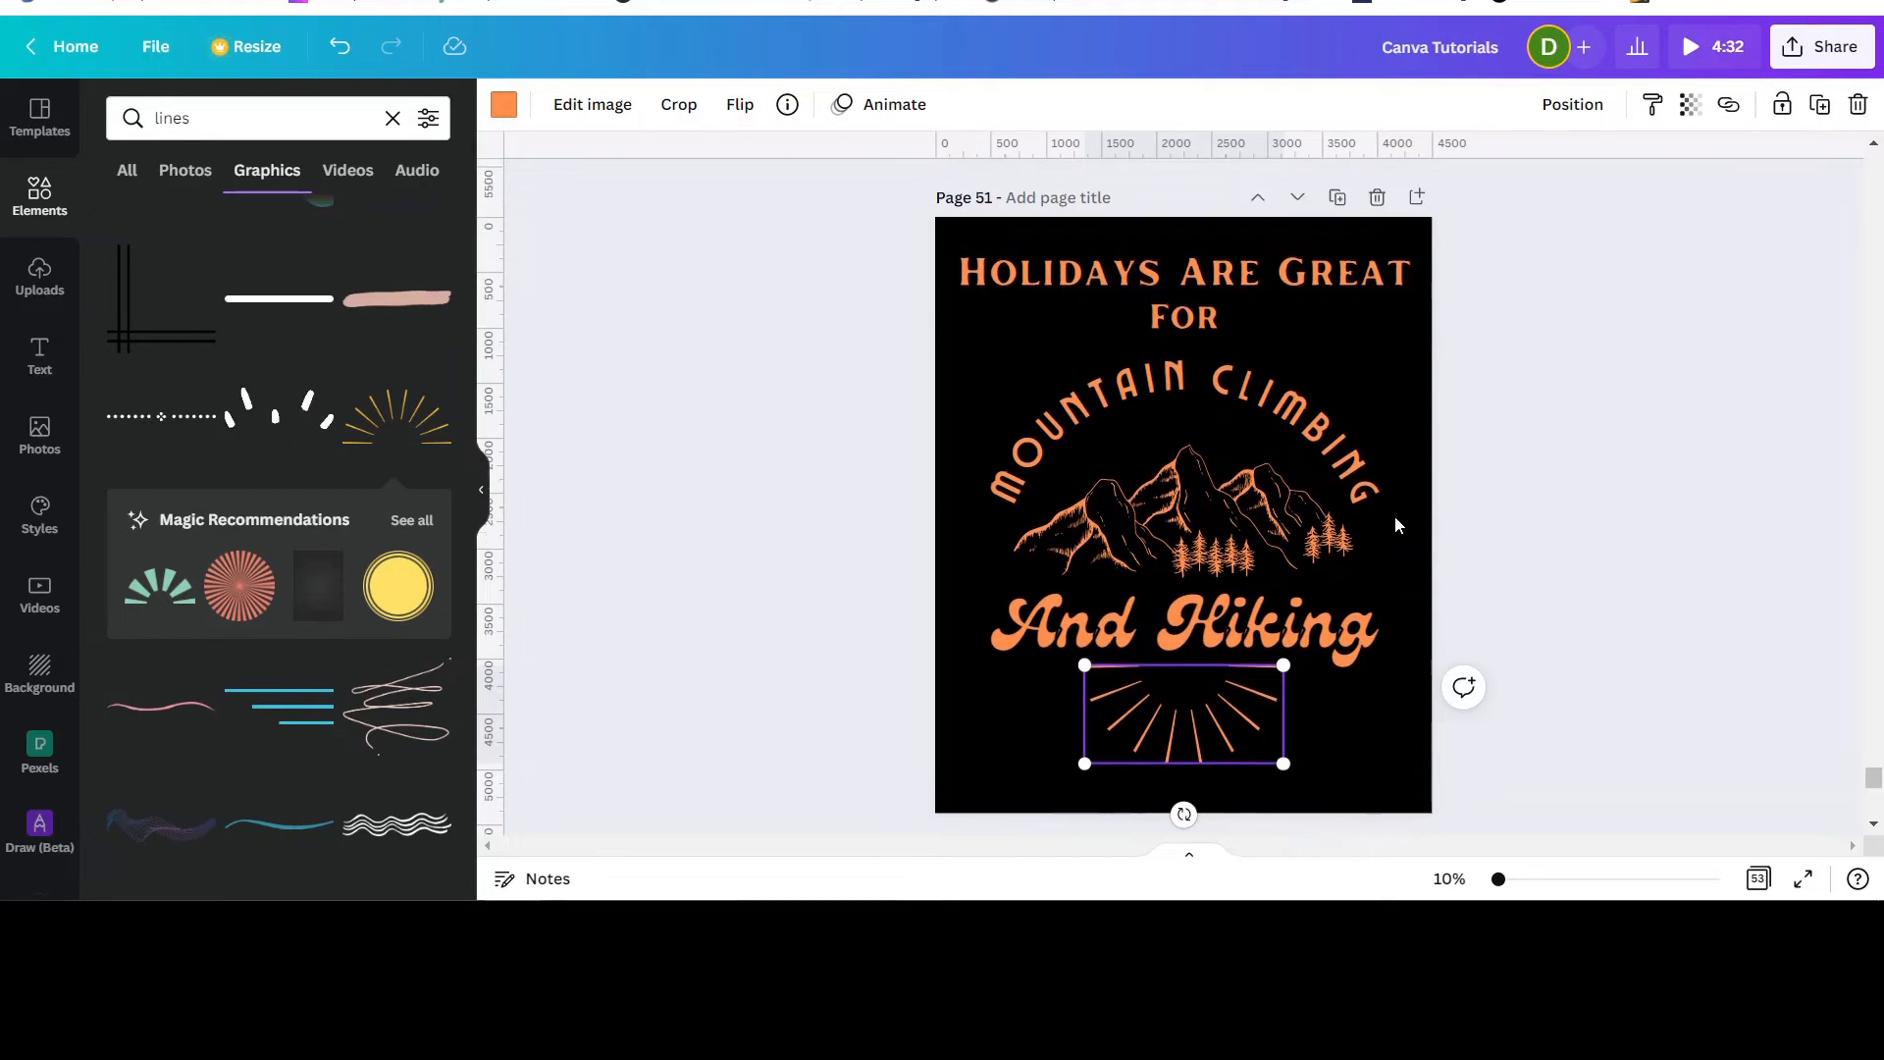
scroll(1397, 525, "up", 8)
scroll(1222, 334, "down", 4)
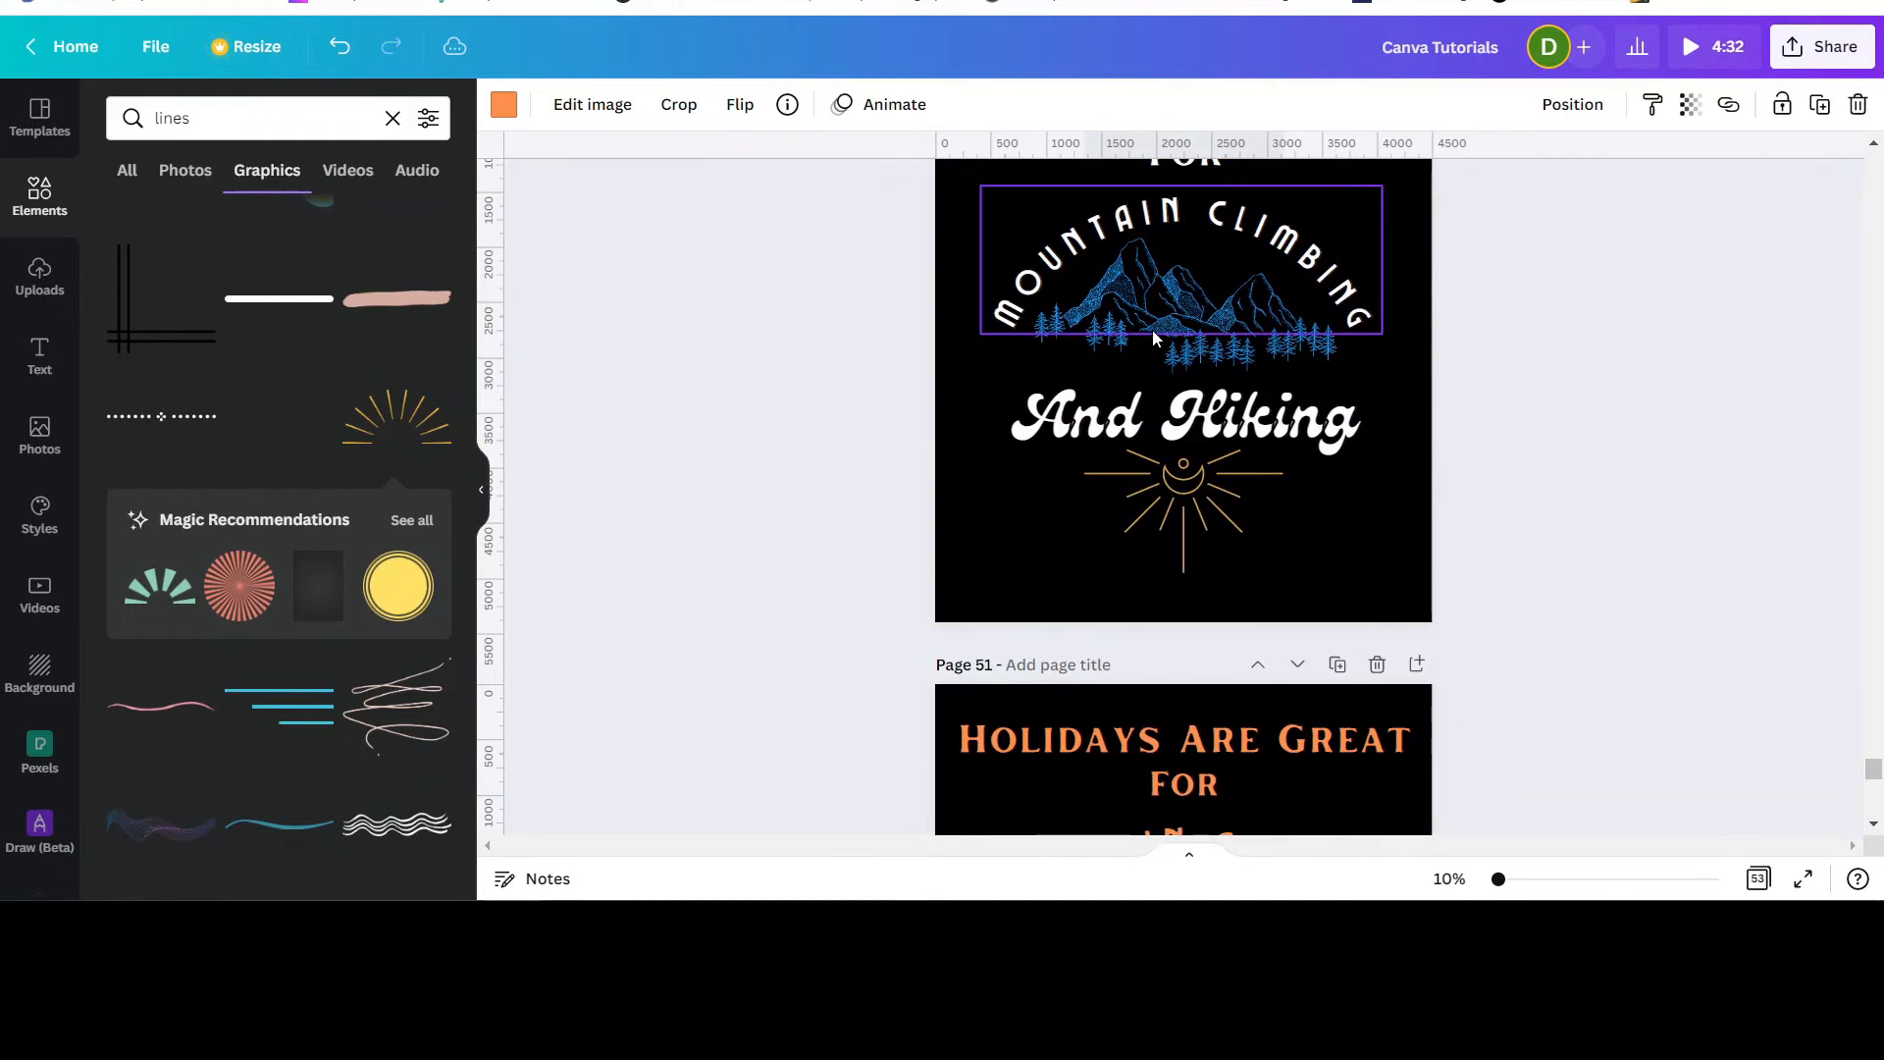
Step: Apply the Retro filter to the blue mountain graphic on page 50
left_click(1168, 351)
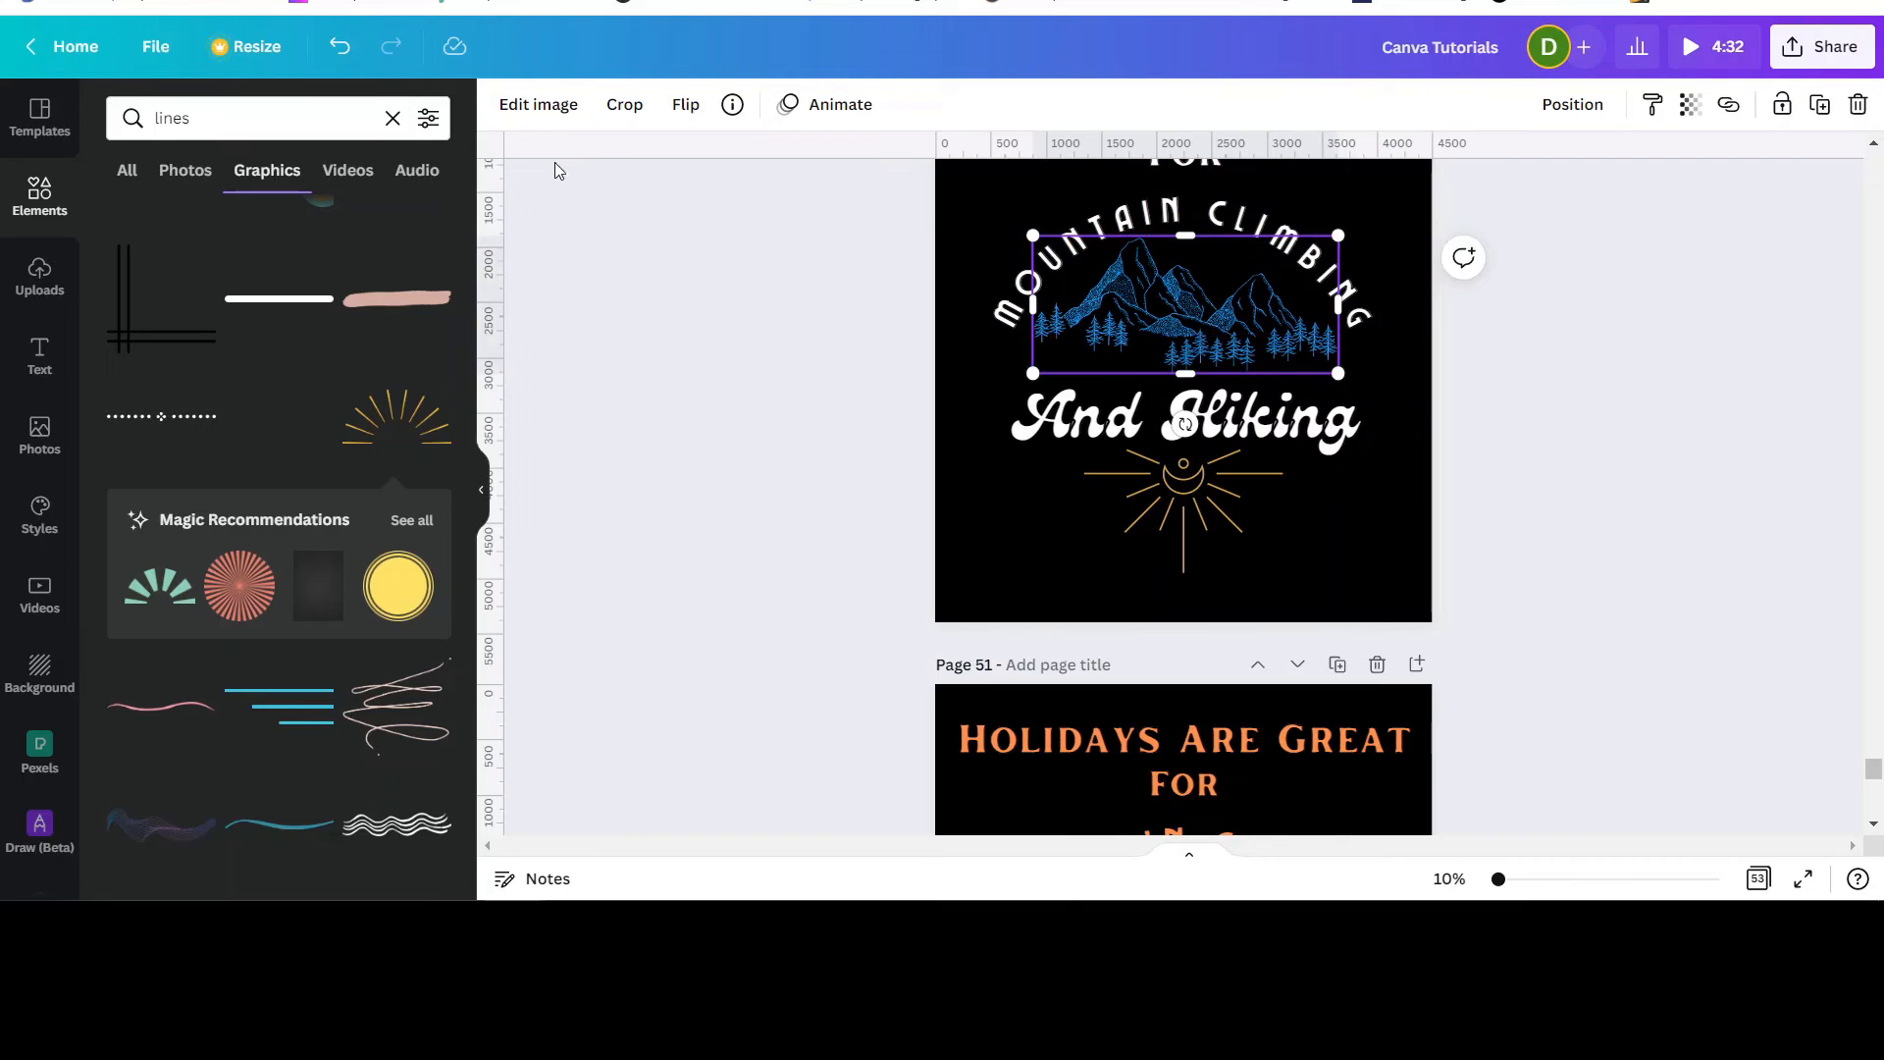
left_click(529, 106)
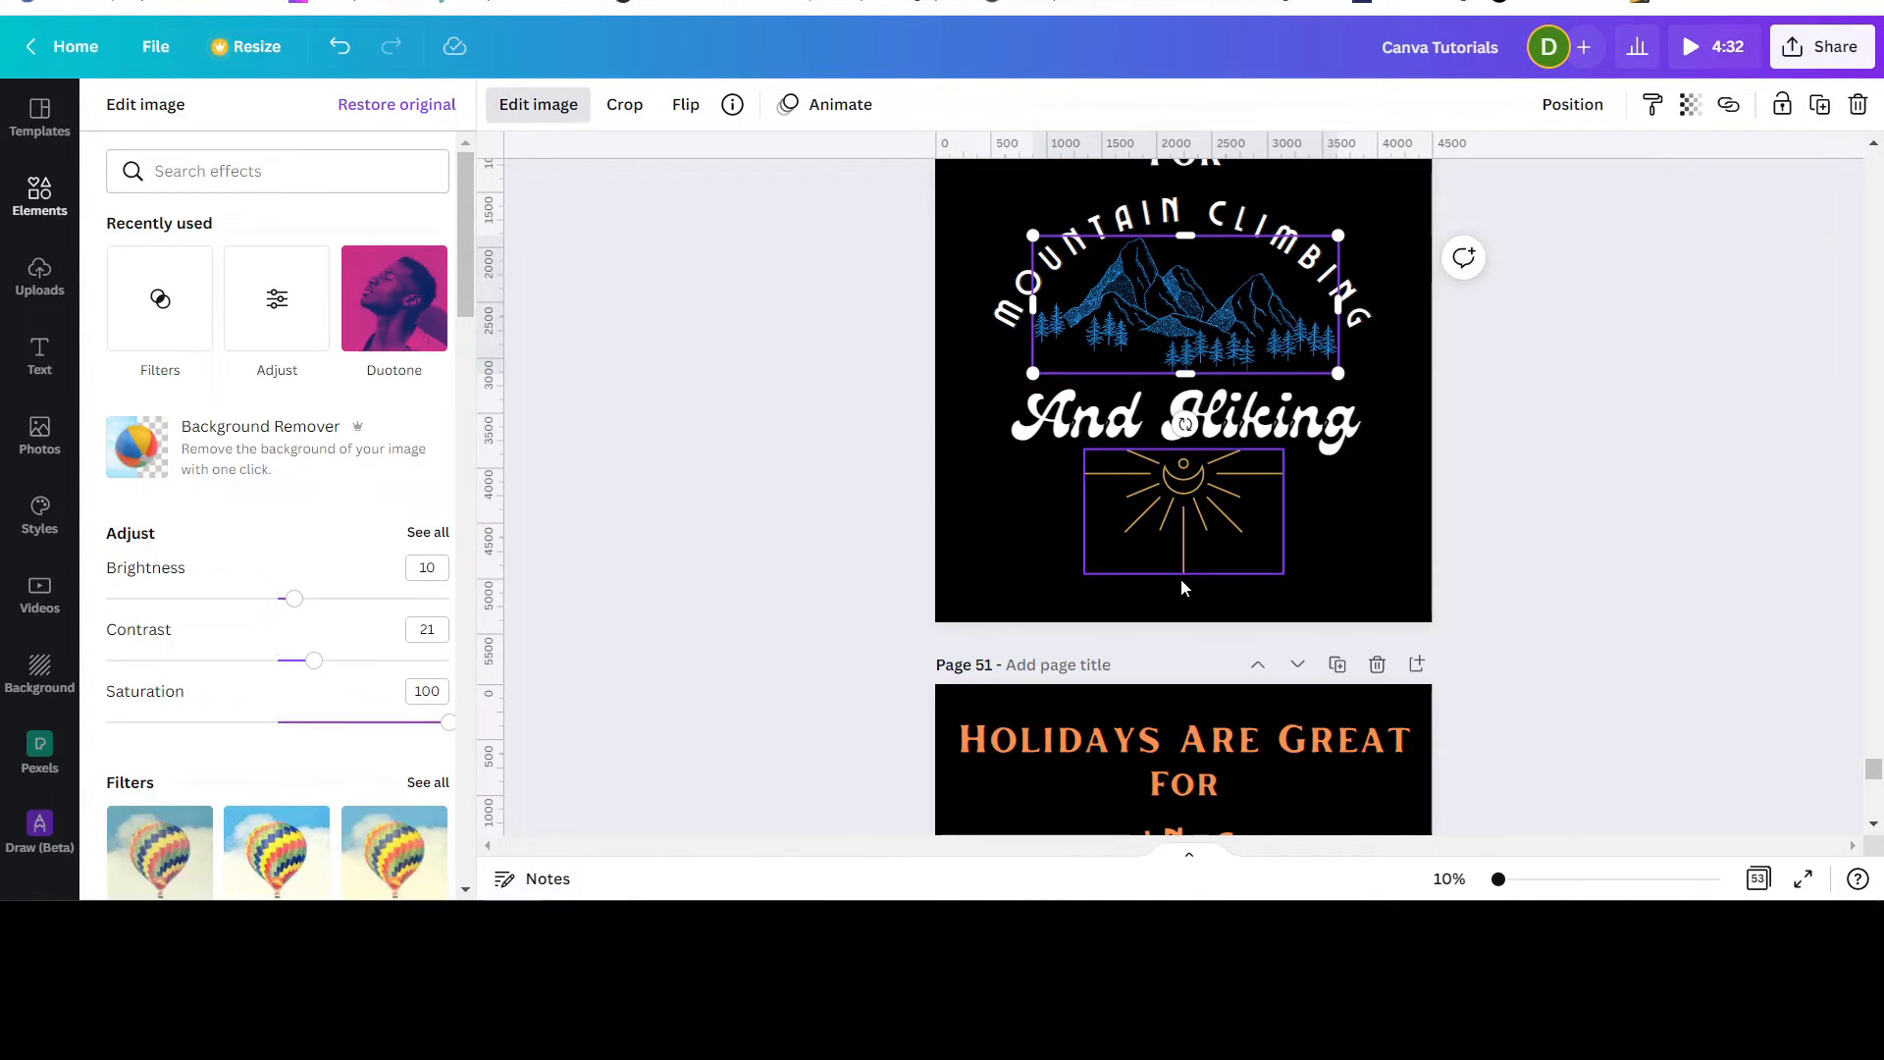
scroll(1180, 579, "down", 4)
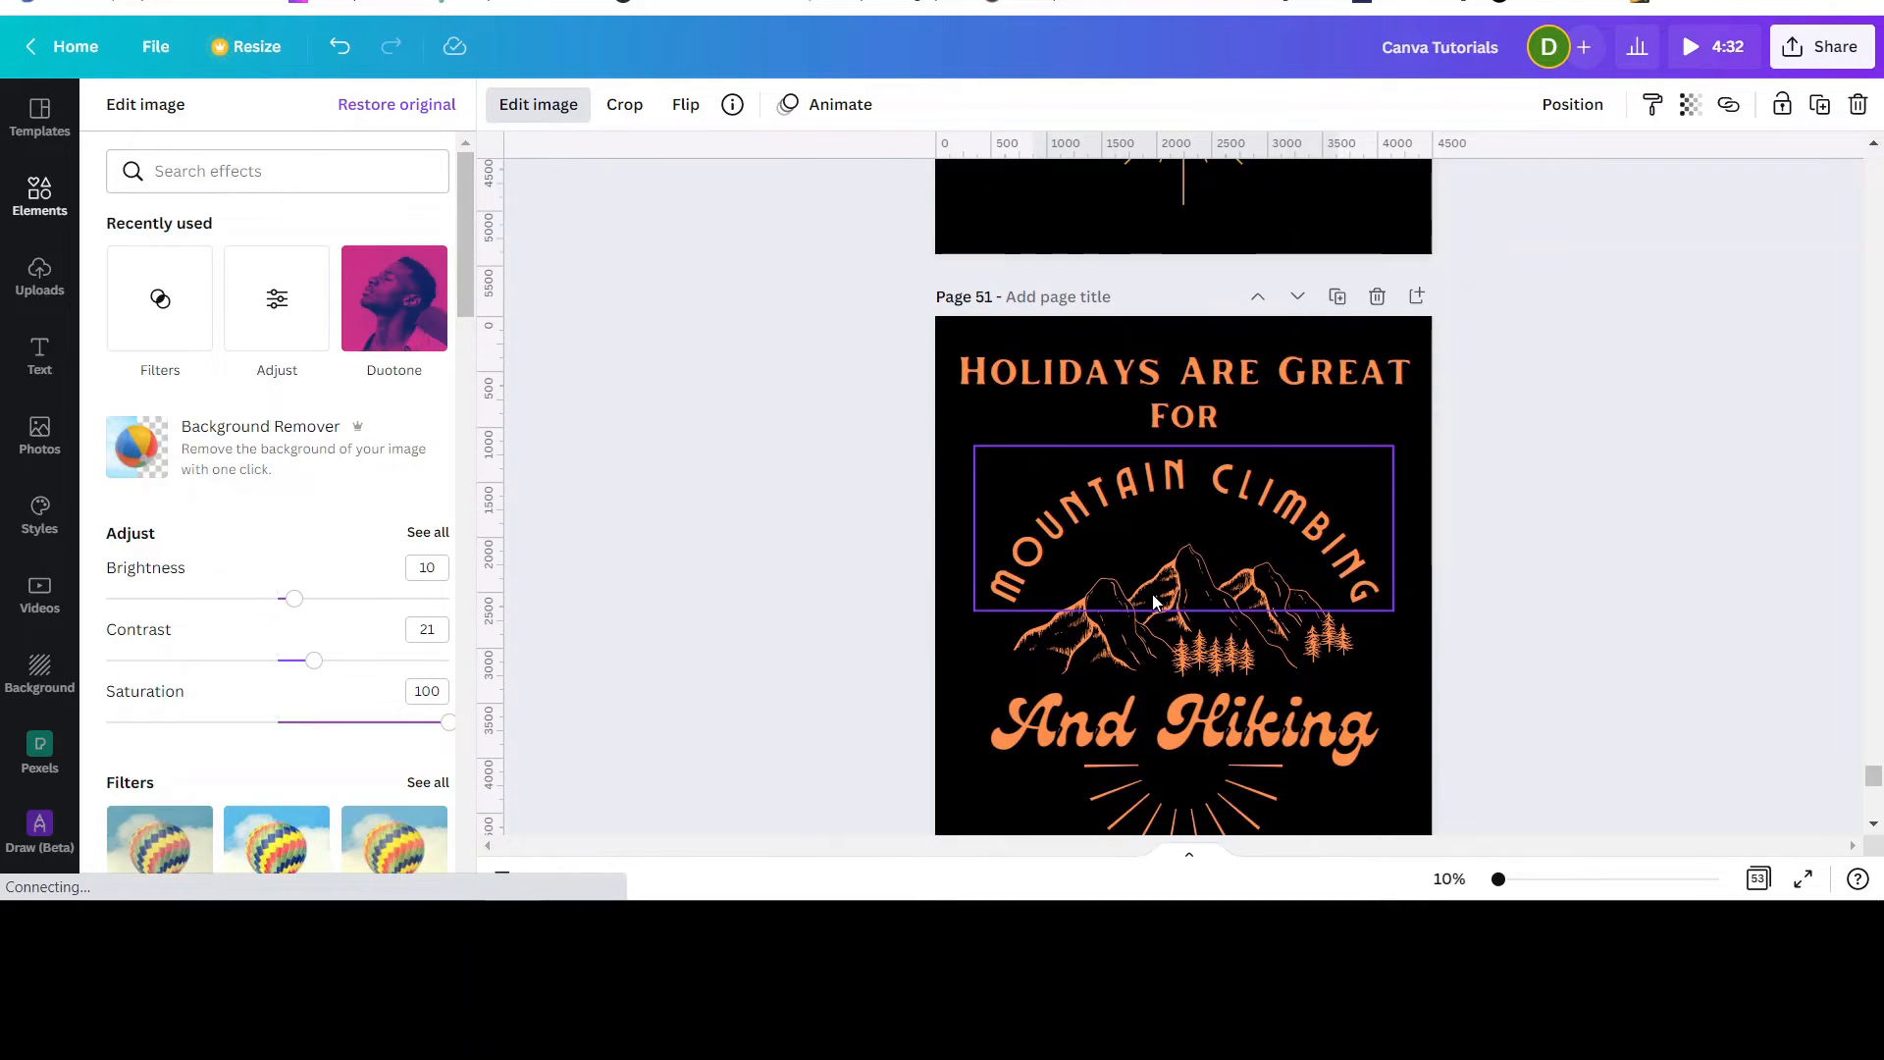
scroll(1148, 591, "up", 5)
scroll(1156, 592, "up", 1)
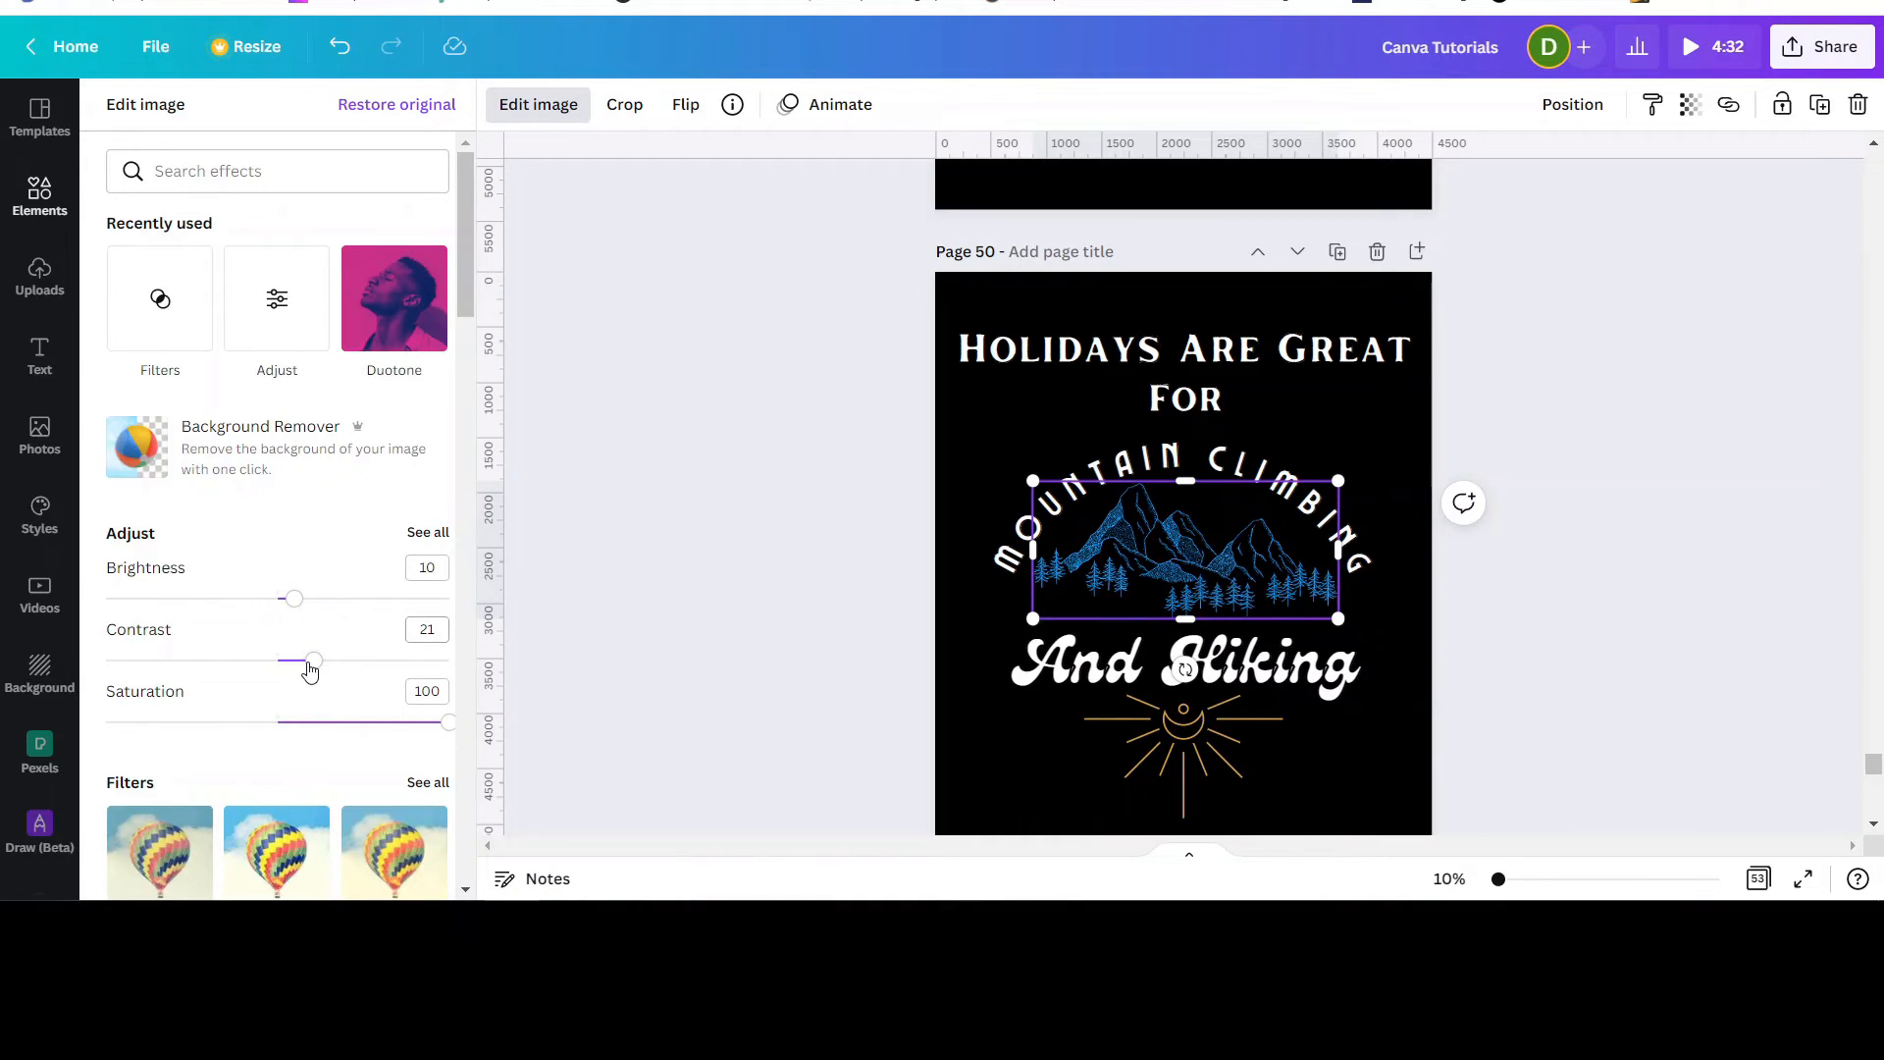
scroll(307, 660, "down", 3)
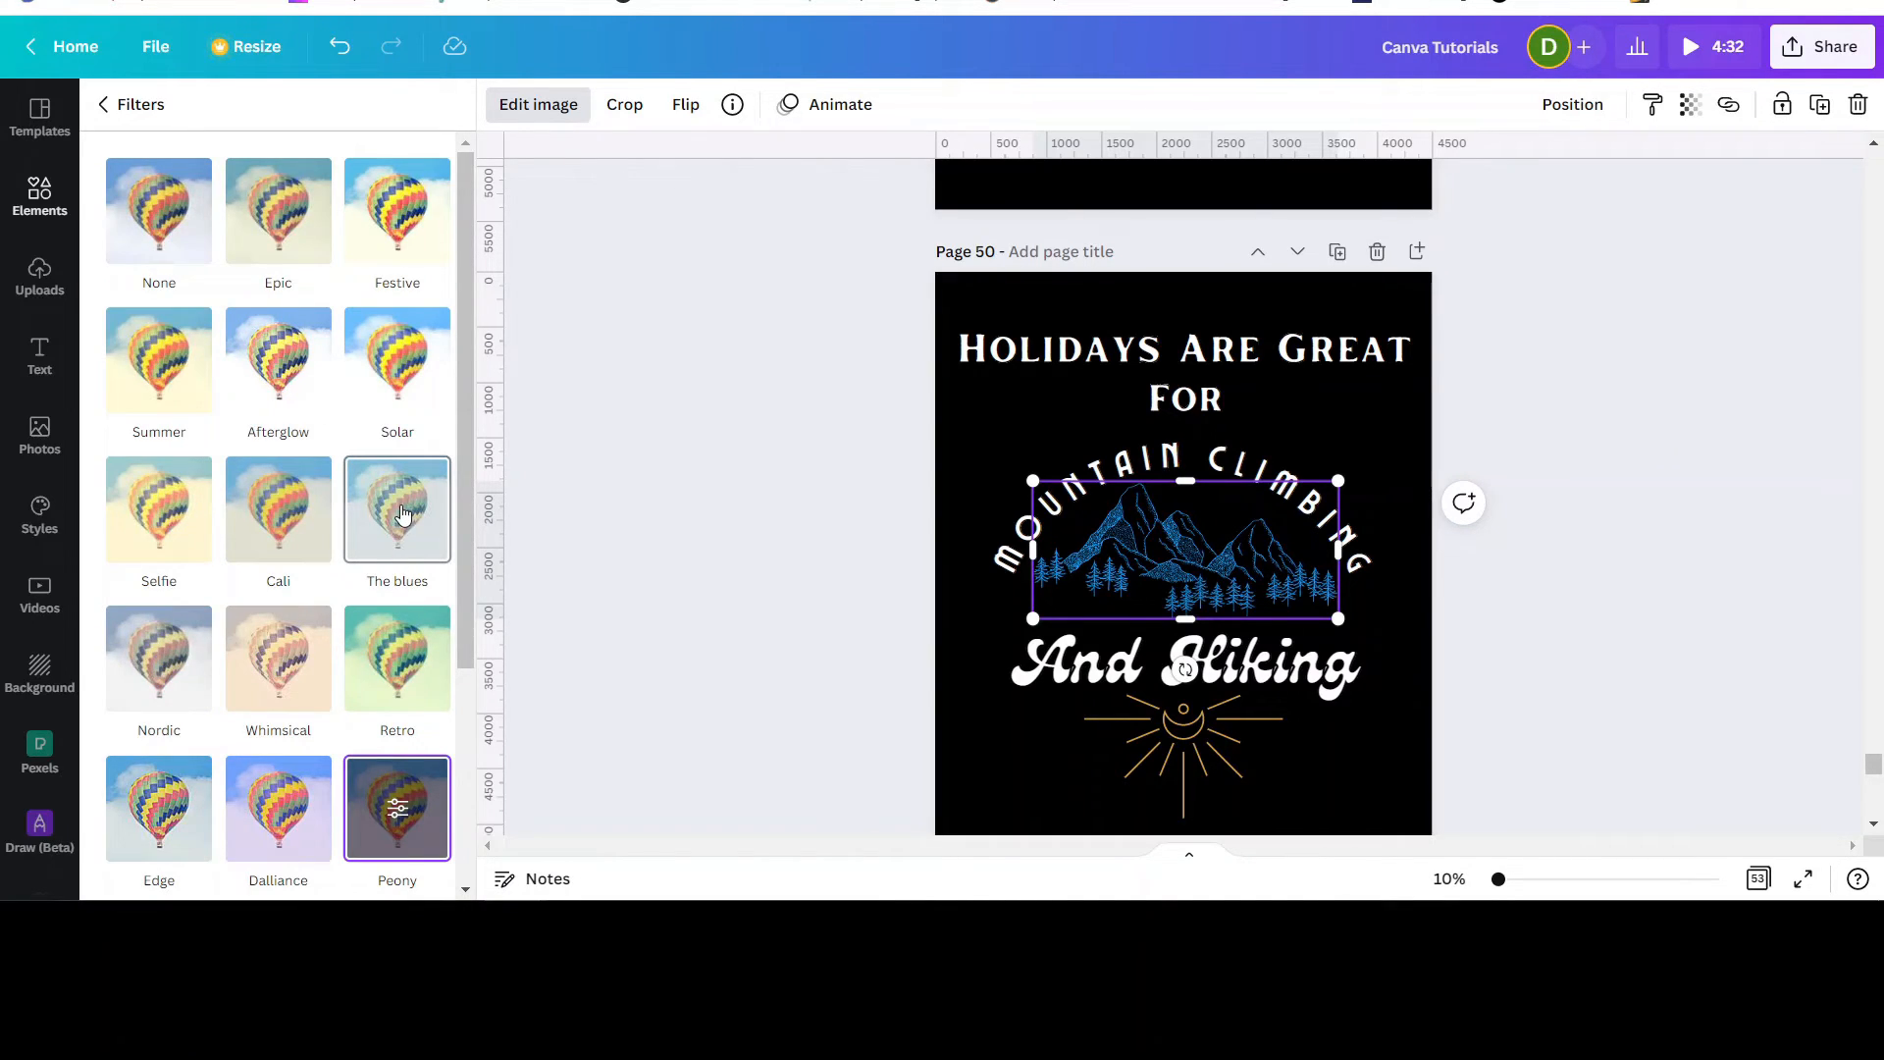
left_click(399, 677)
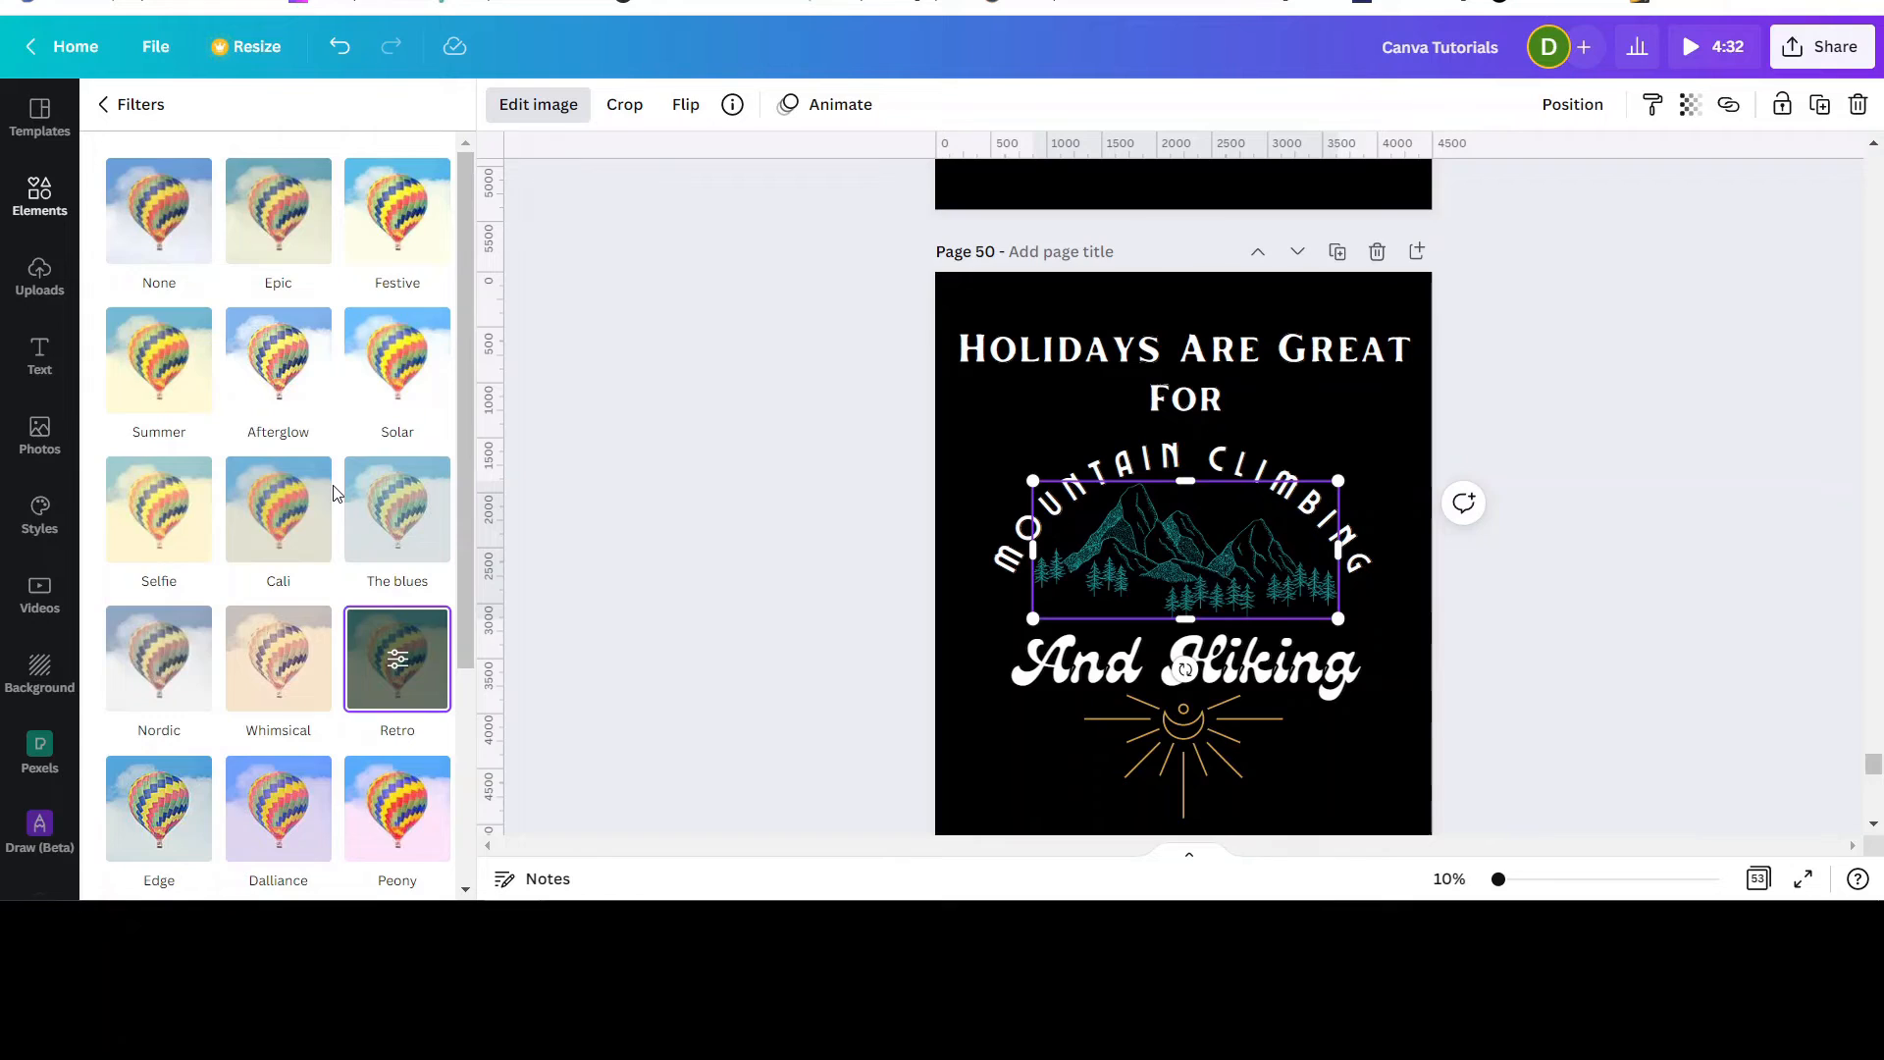
Step: Increase the intensity of the Retro filter on page 50's mountain graphic, then deselect it
left_click(390, 659)
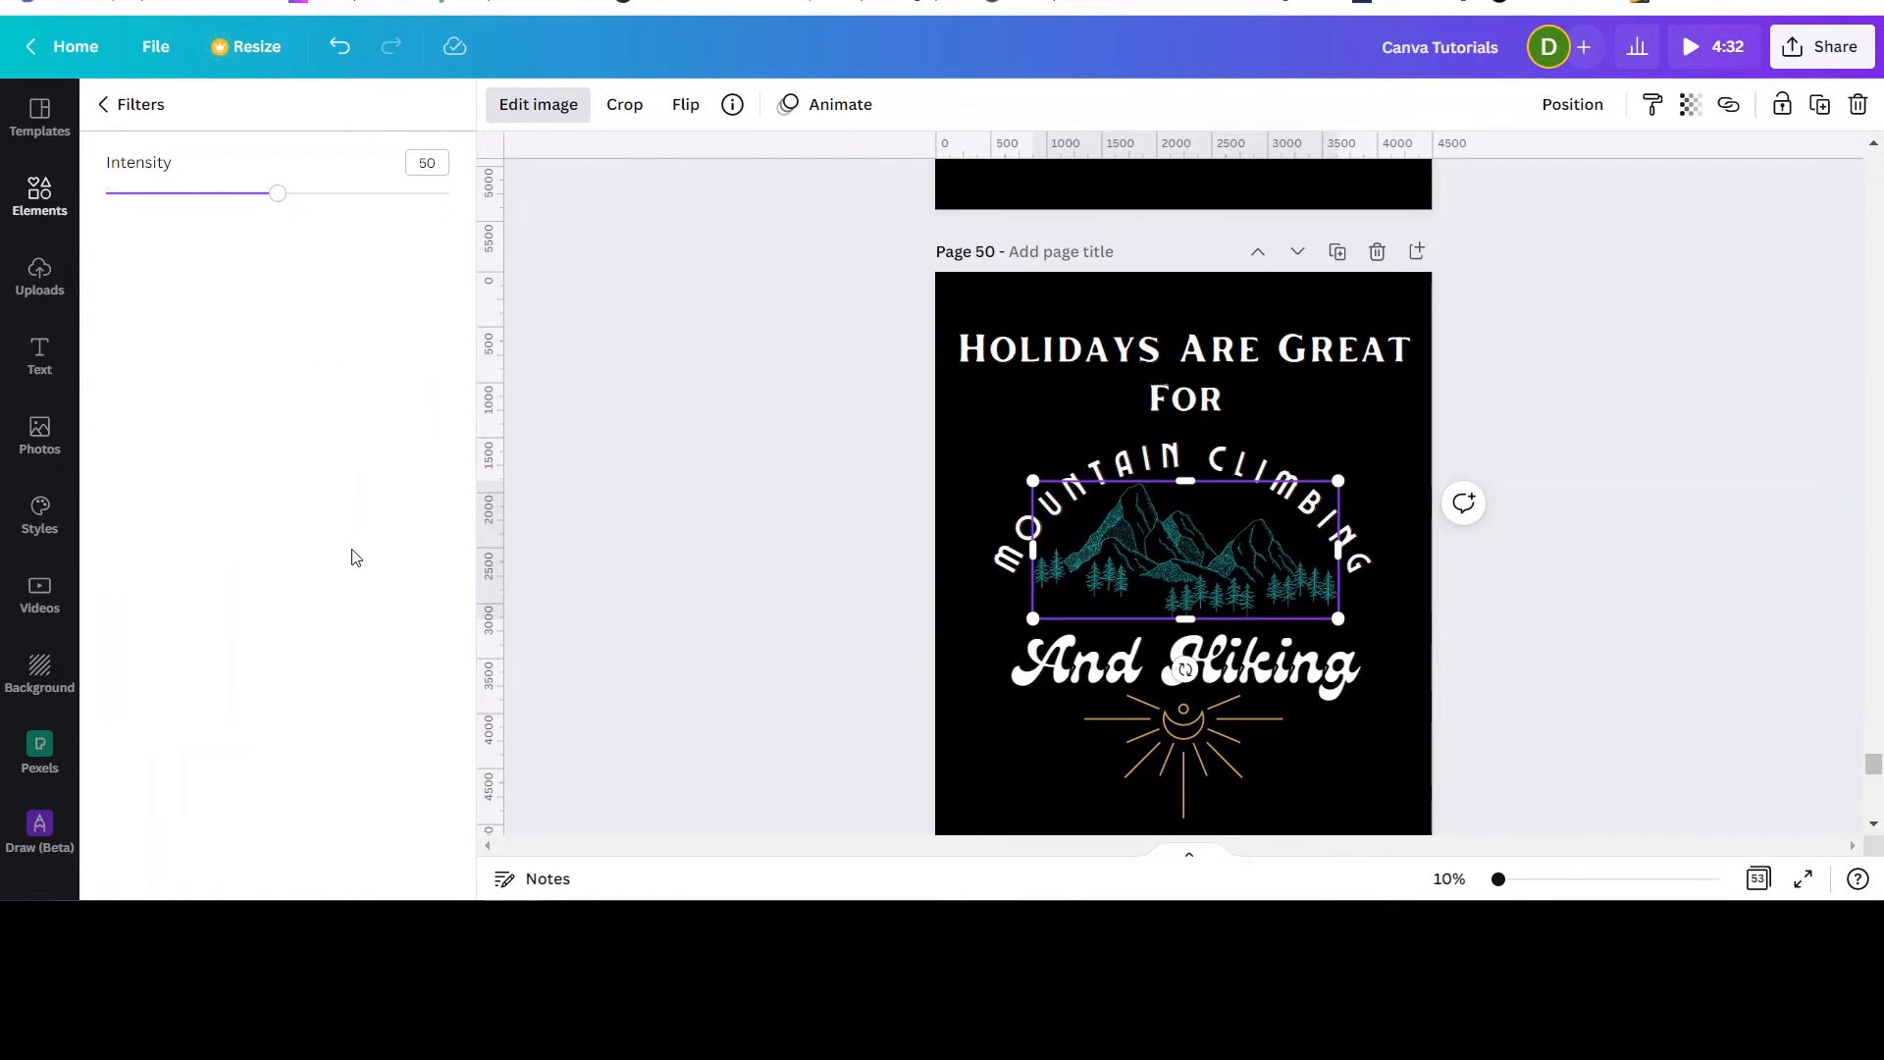
left_click_drag(295, 201, 410, 222)
left_click_drag(274, 194, 349, 204)
left_click(657, 297)
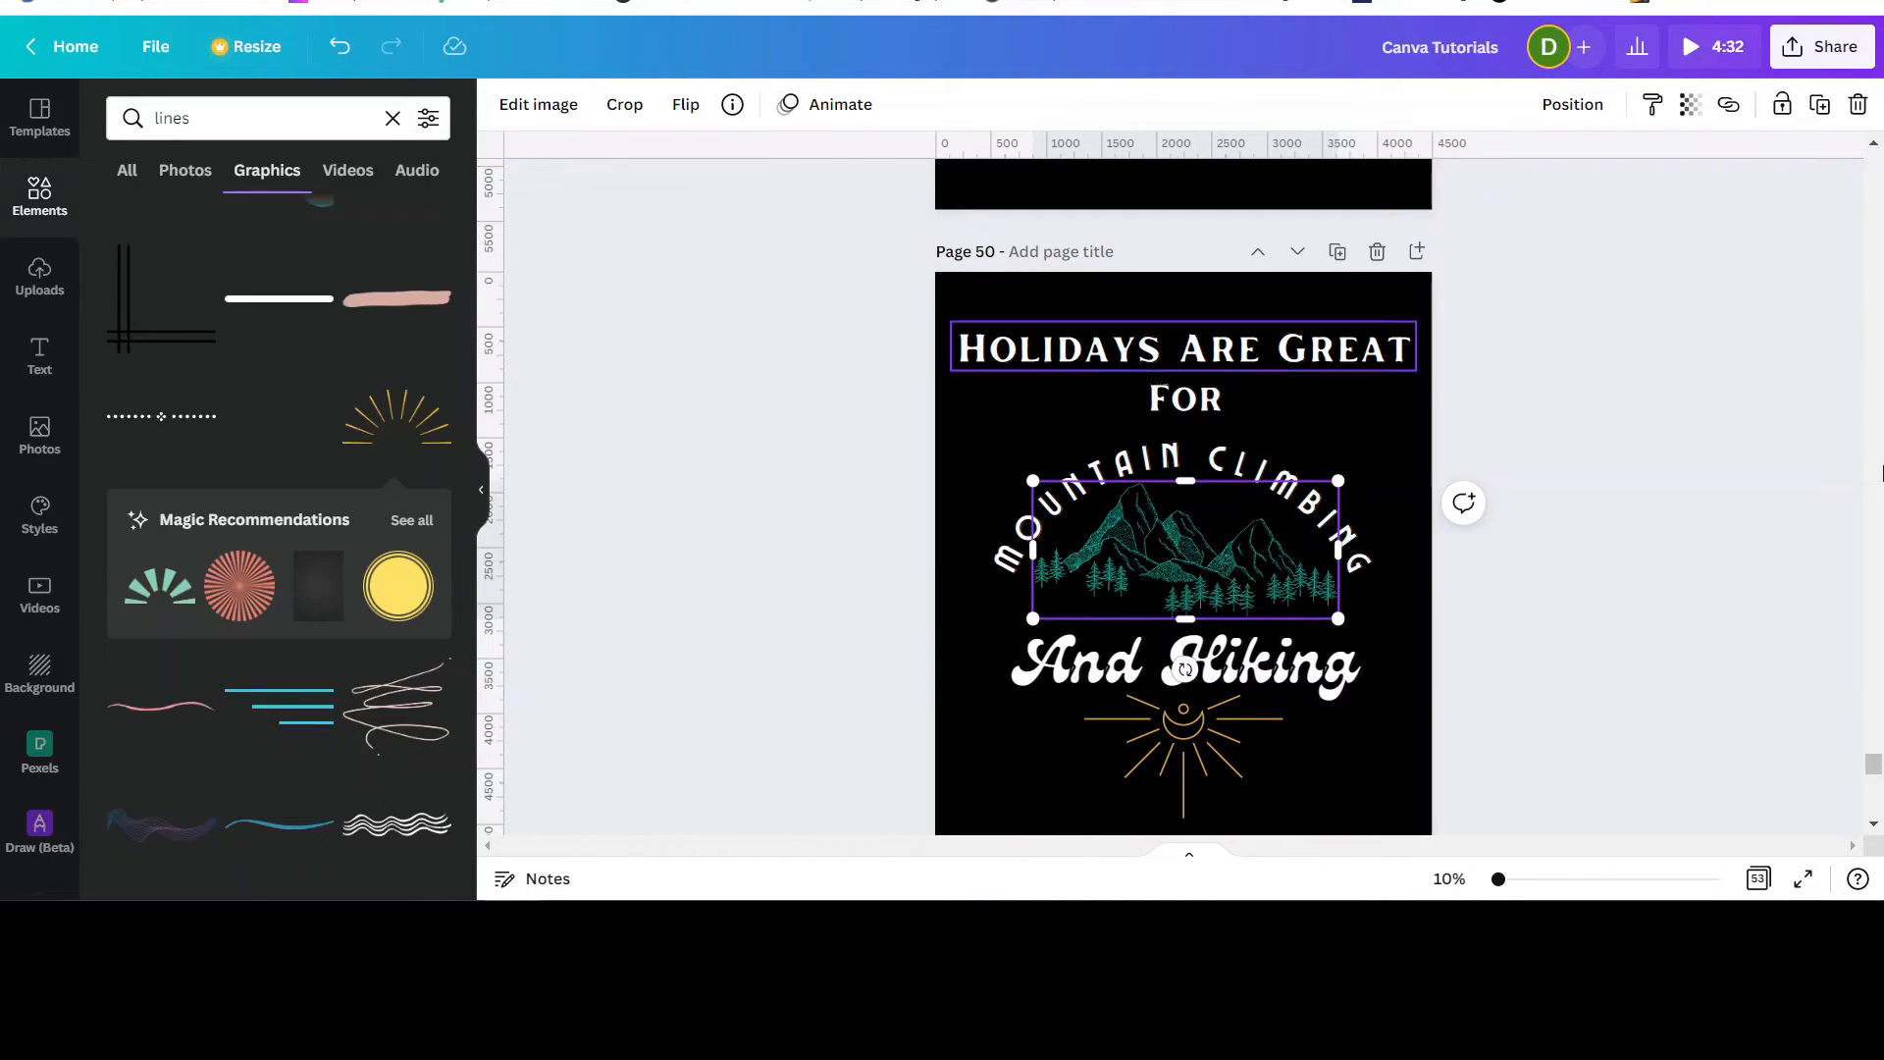
left_click(1687, 626)
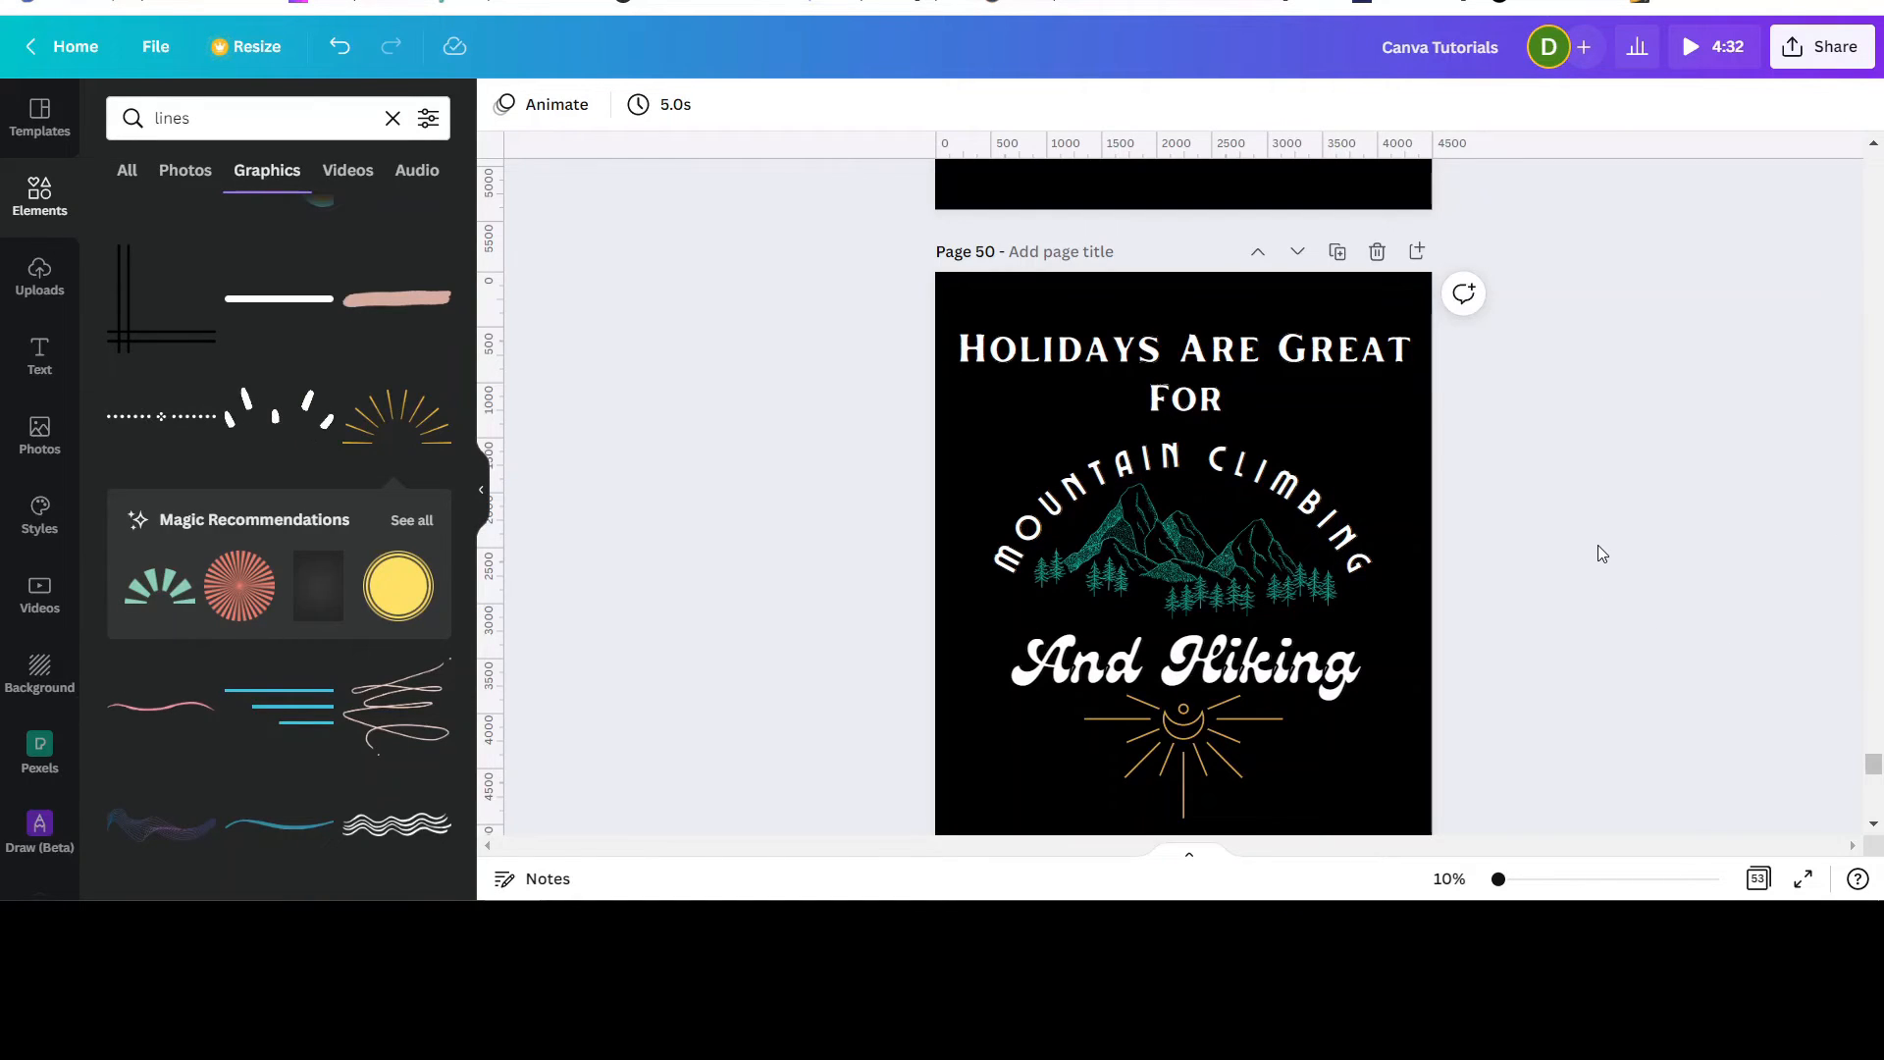
Step: Recolour the orange mountain graphic on page 51 to olive green, trying blue first
scroll(1597, 547, "down", 2)
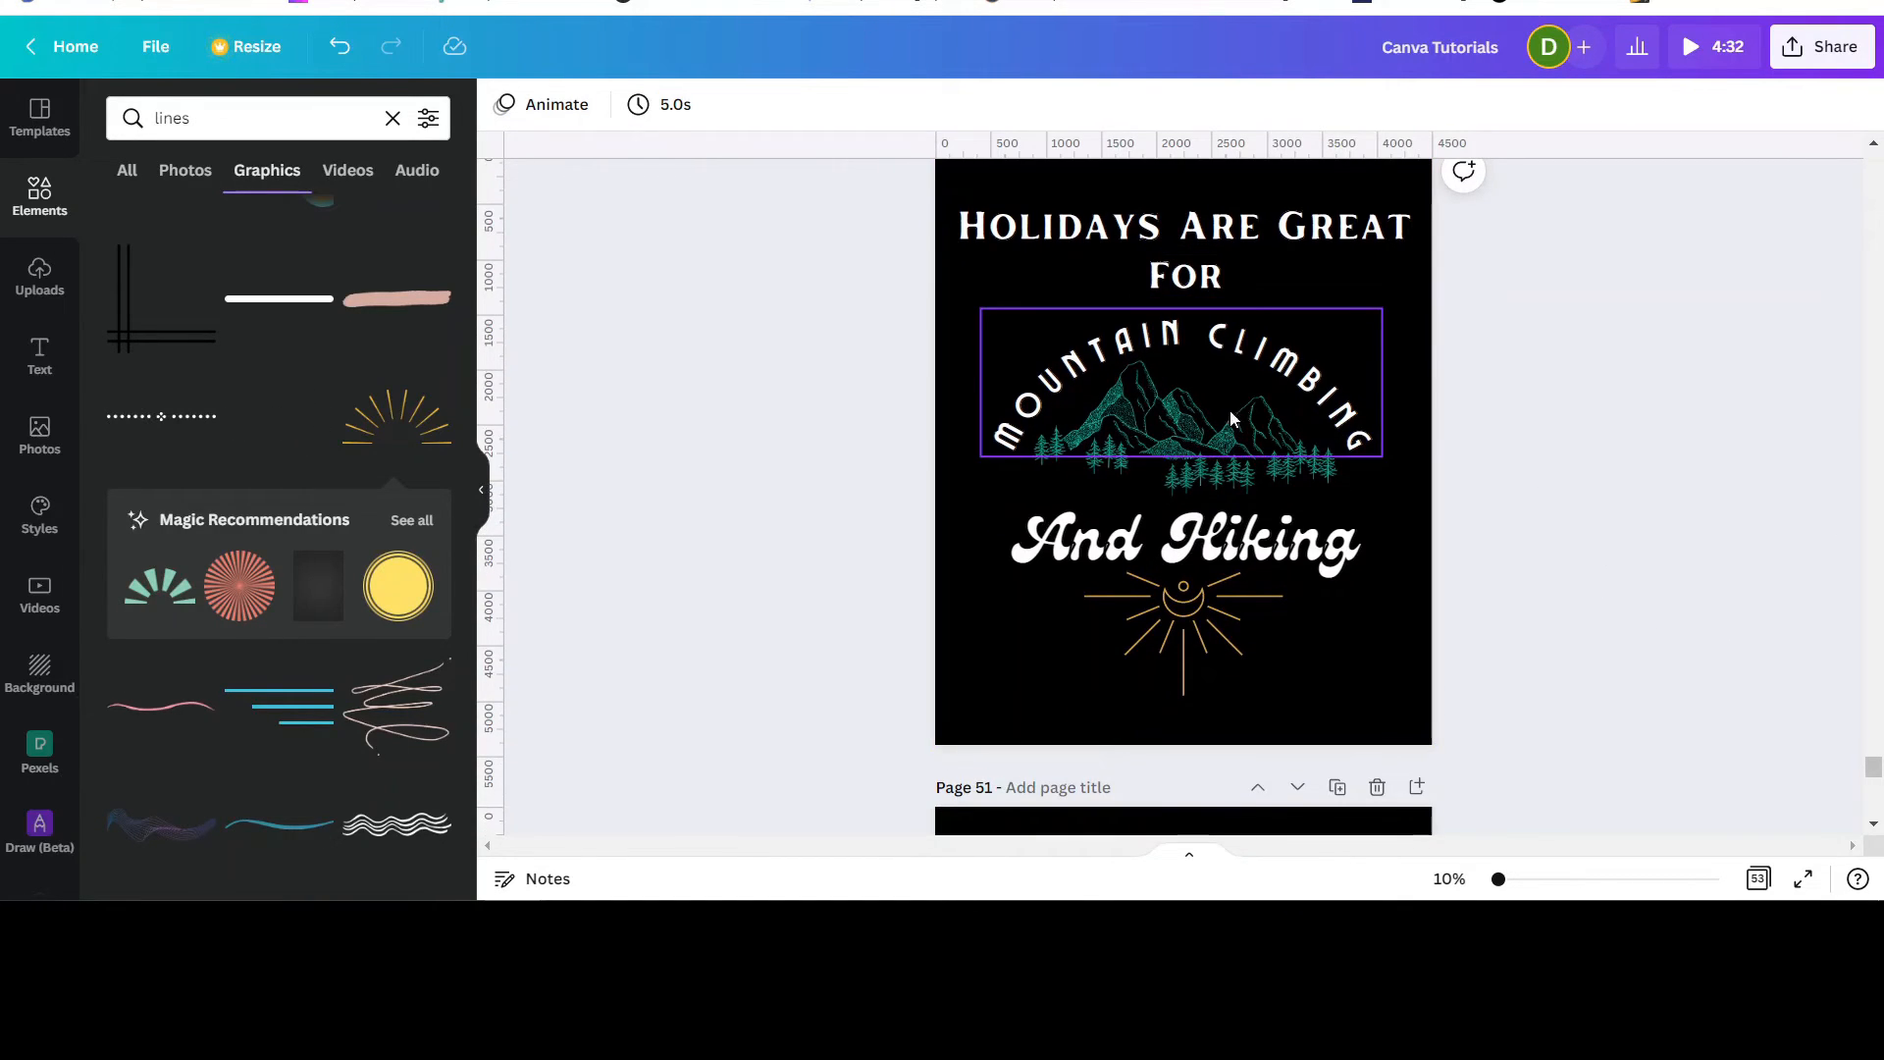
left_click(1188, 463)
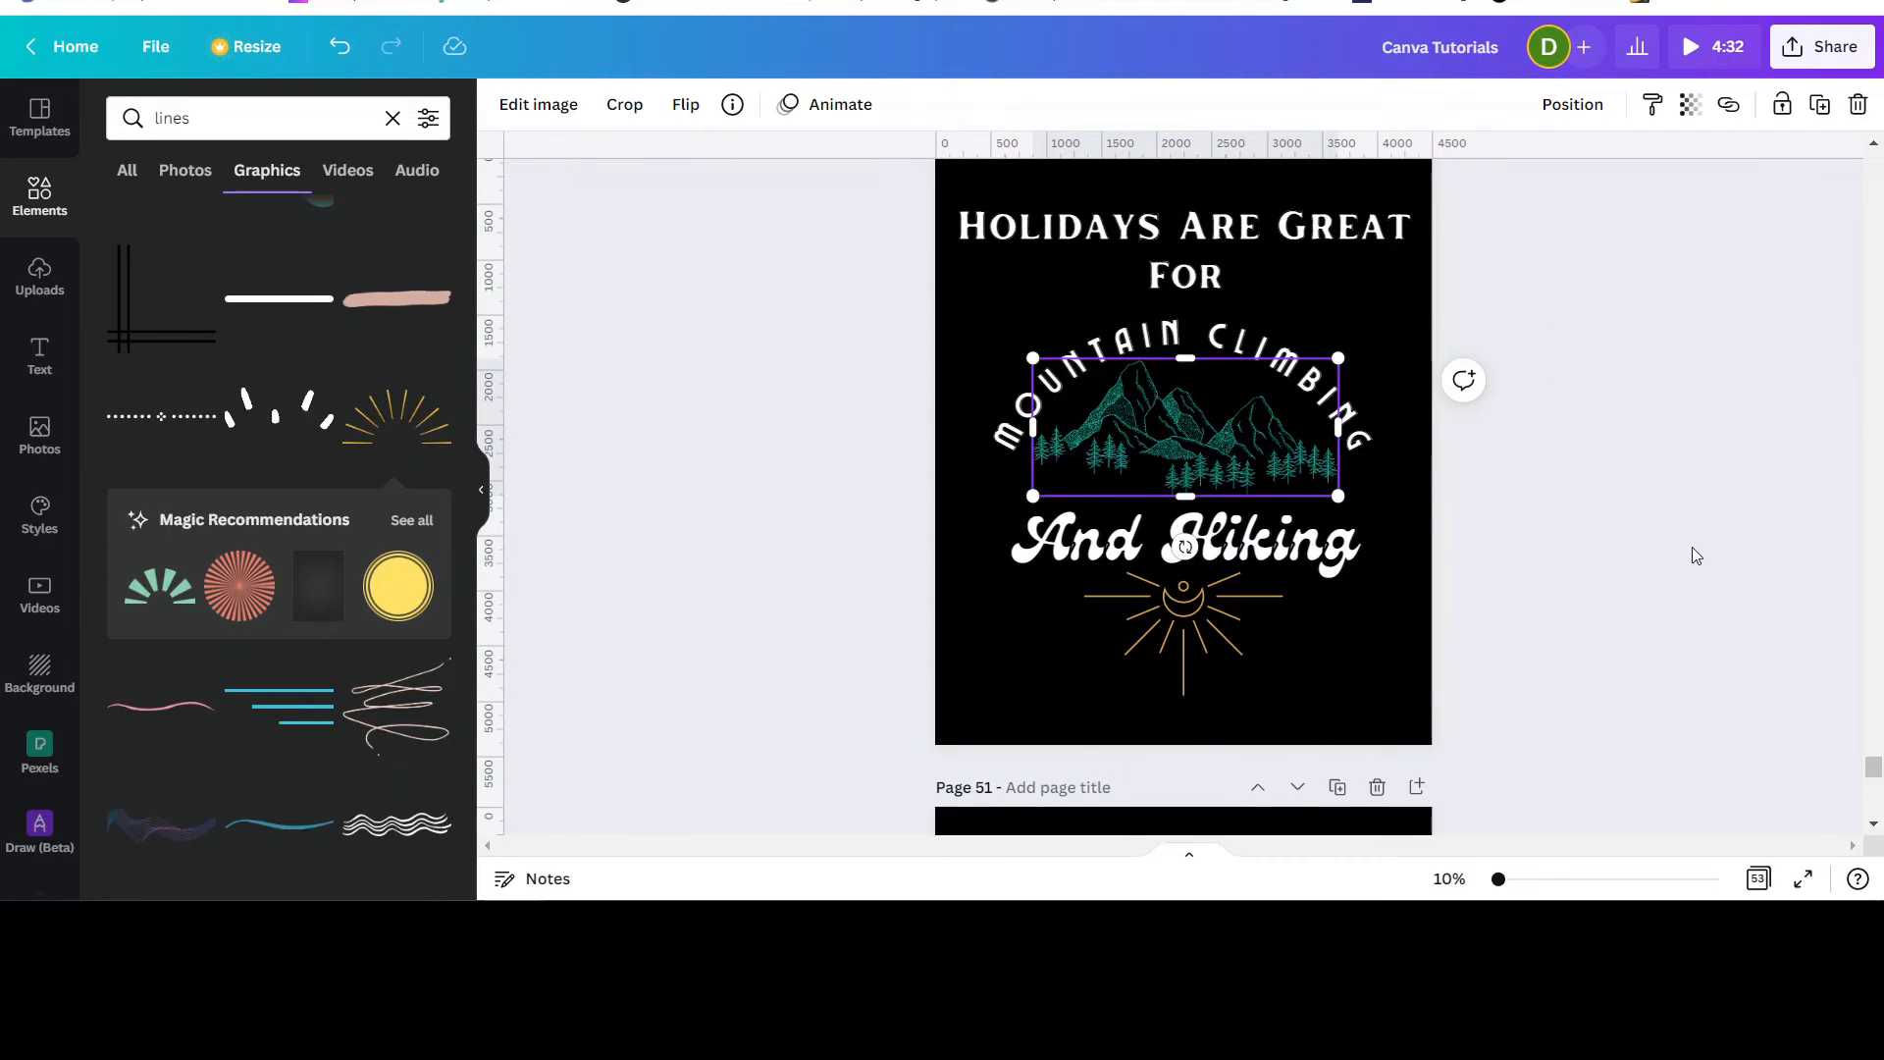
scroll(1691, 545, "down", 3)
scroll(1691, 555, "down", 4)
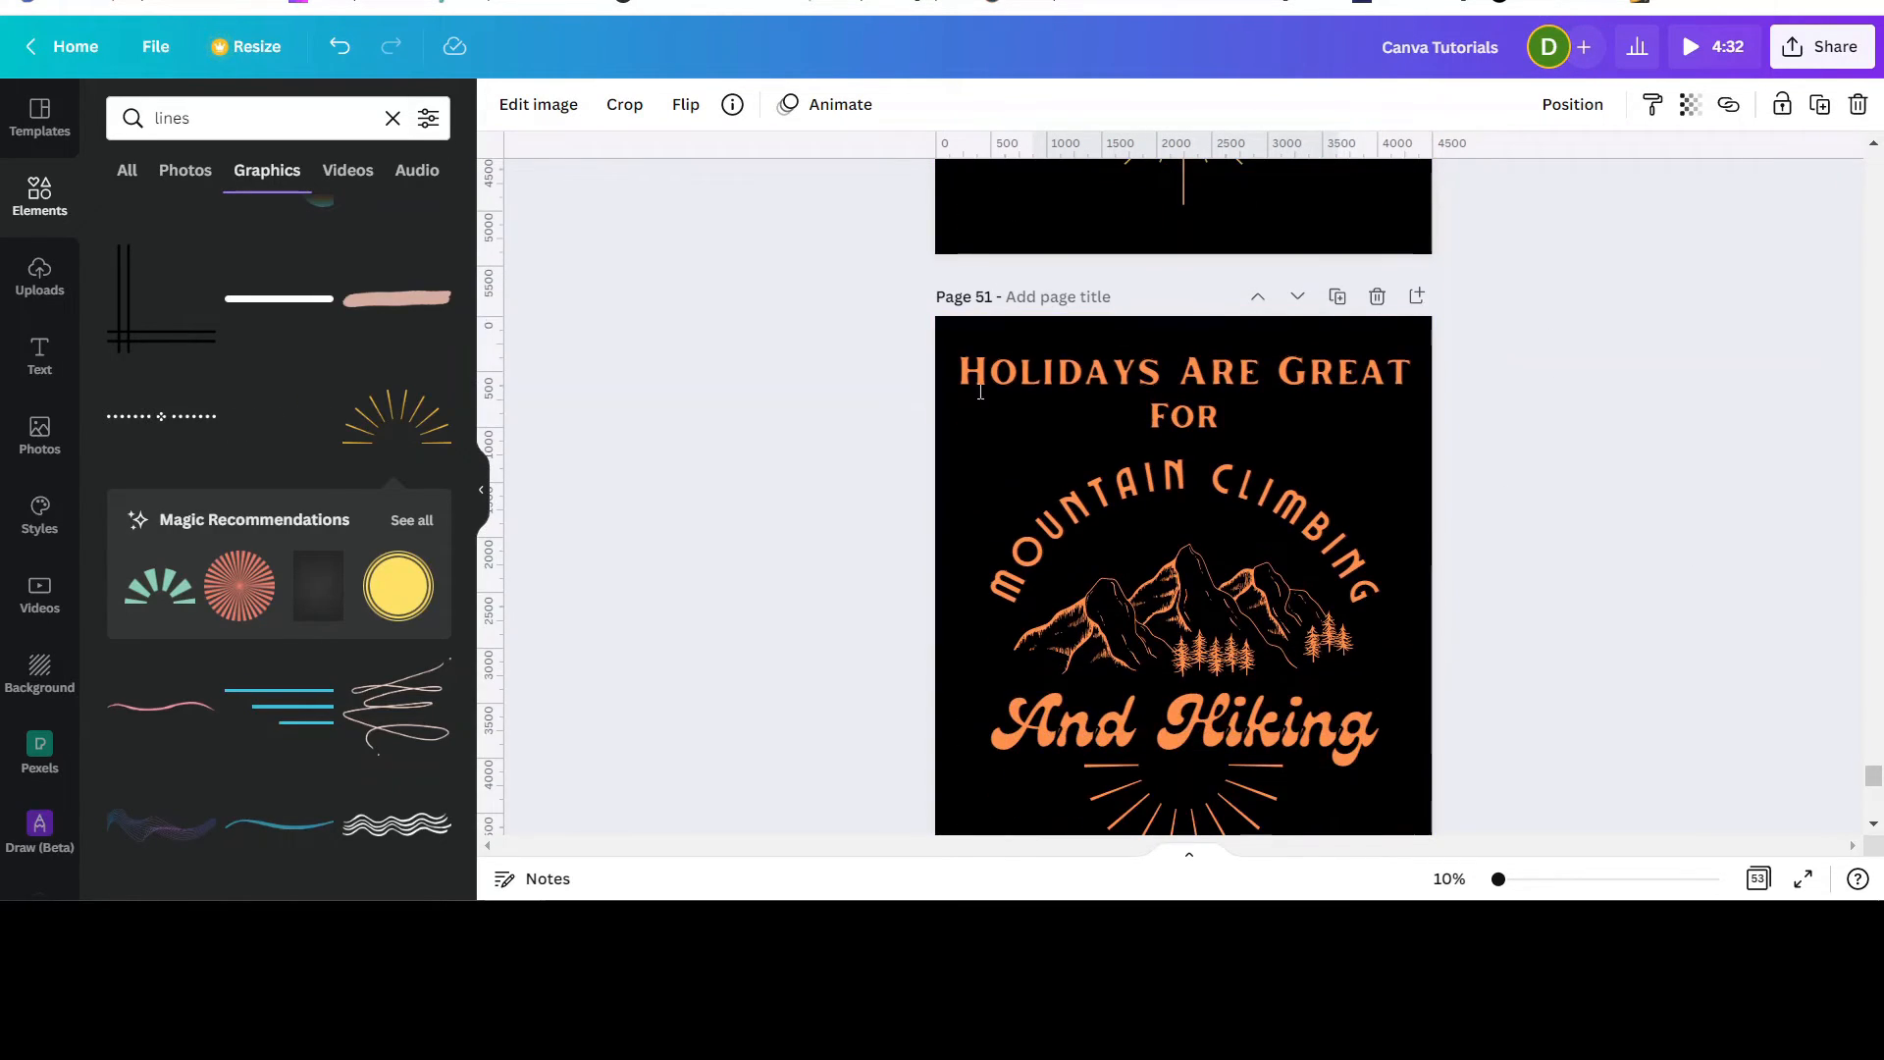
scroll(1726, 526, "down", 3)
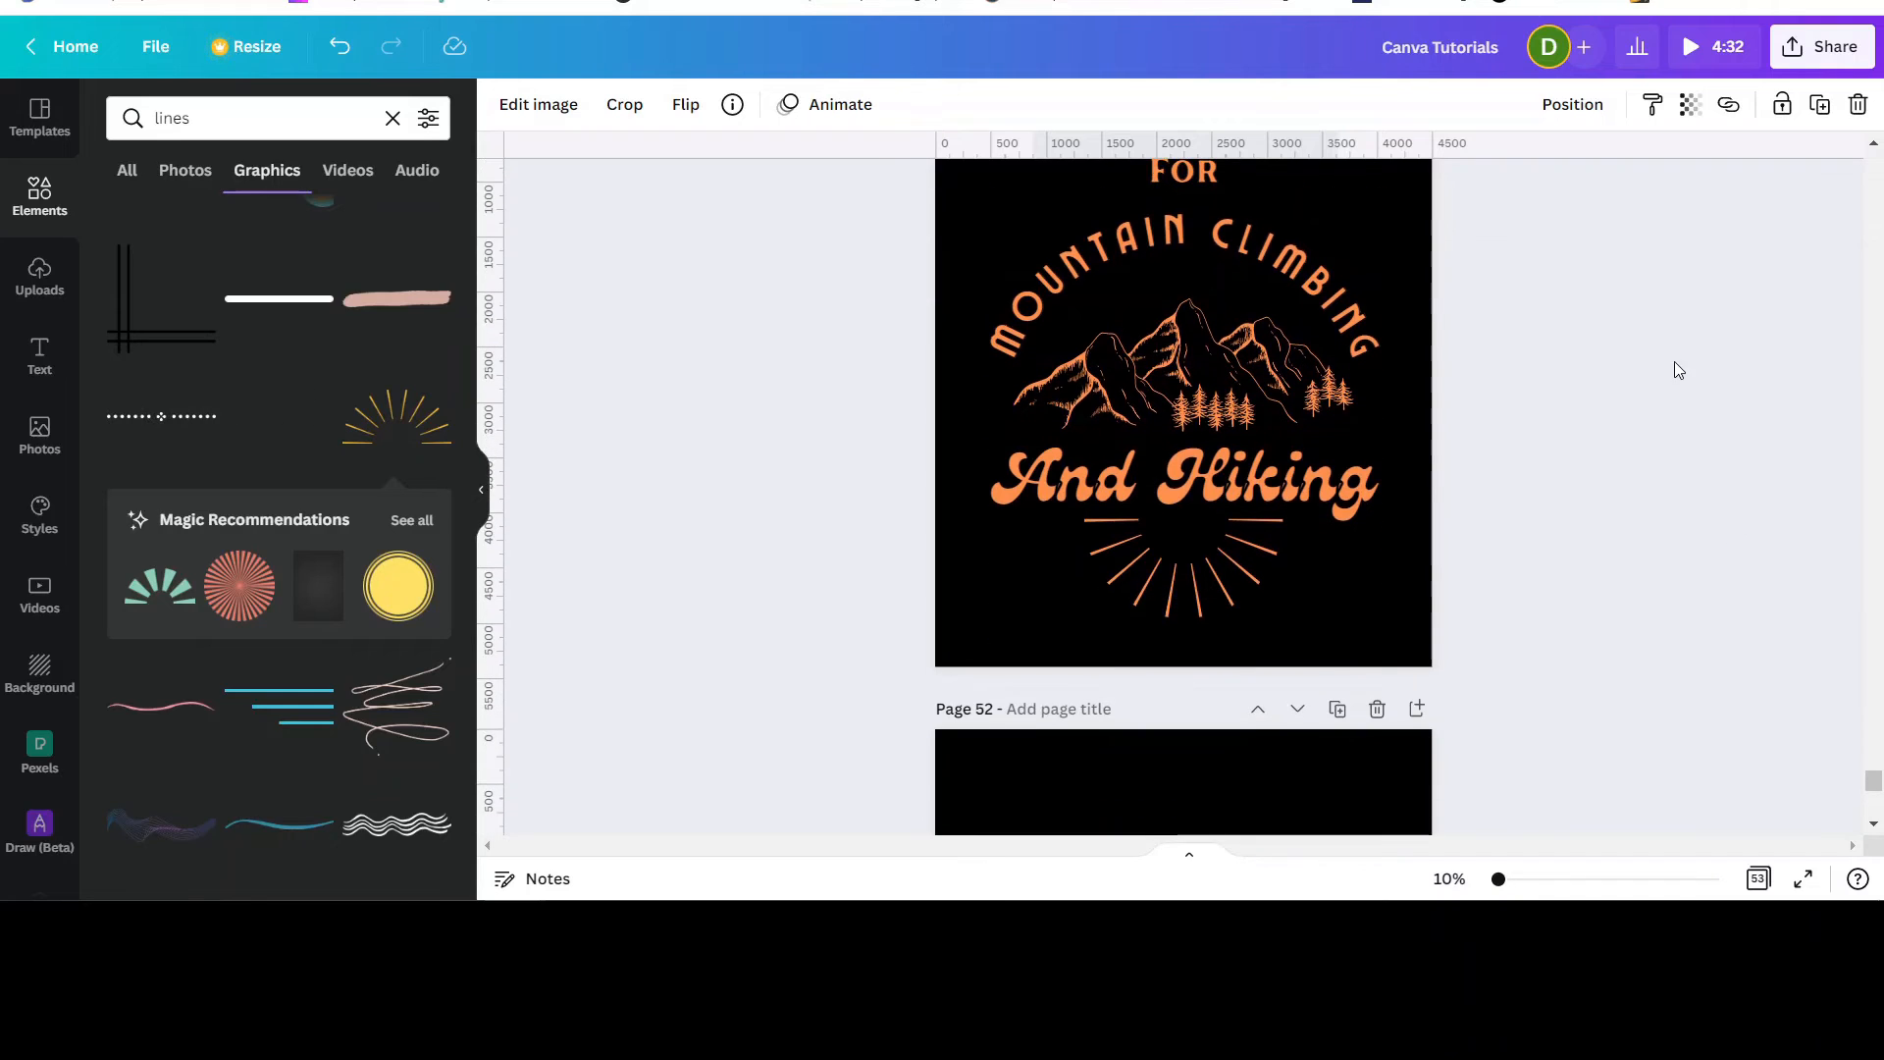
scroll(1534, 373, "up", 2)
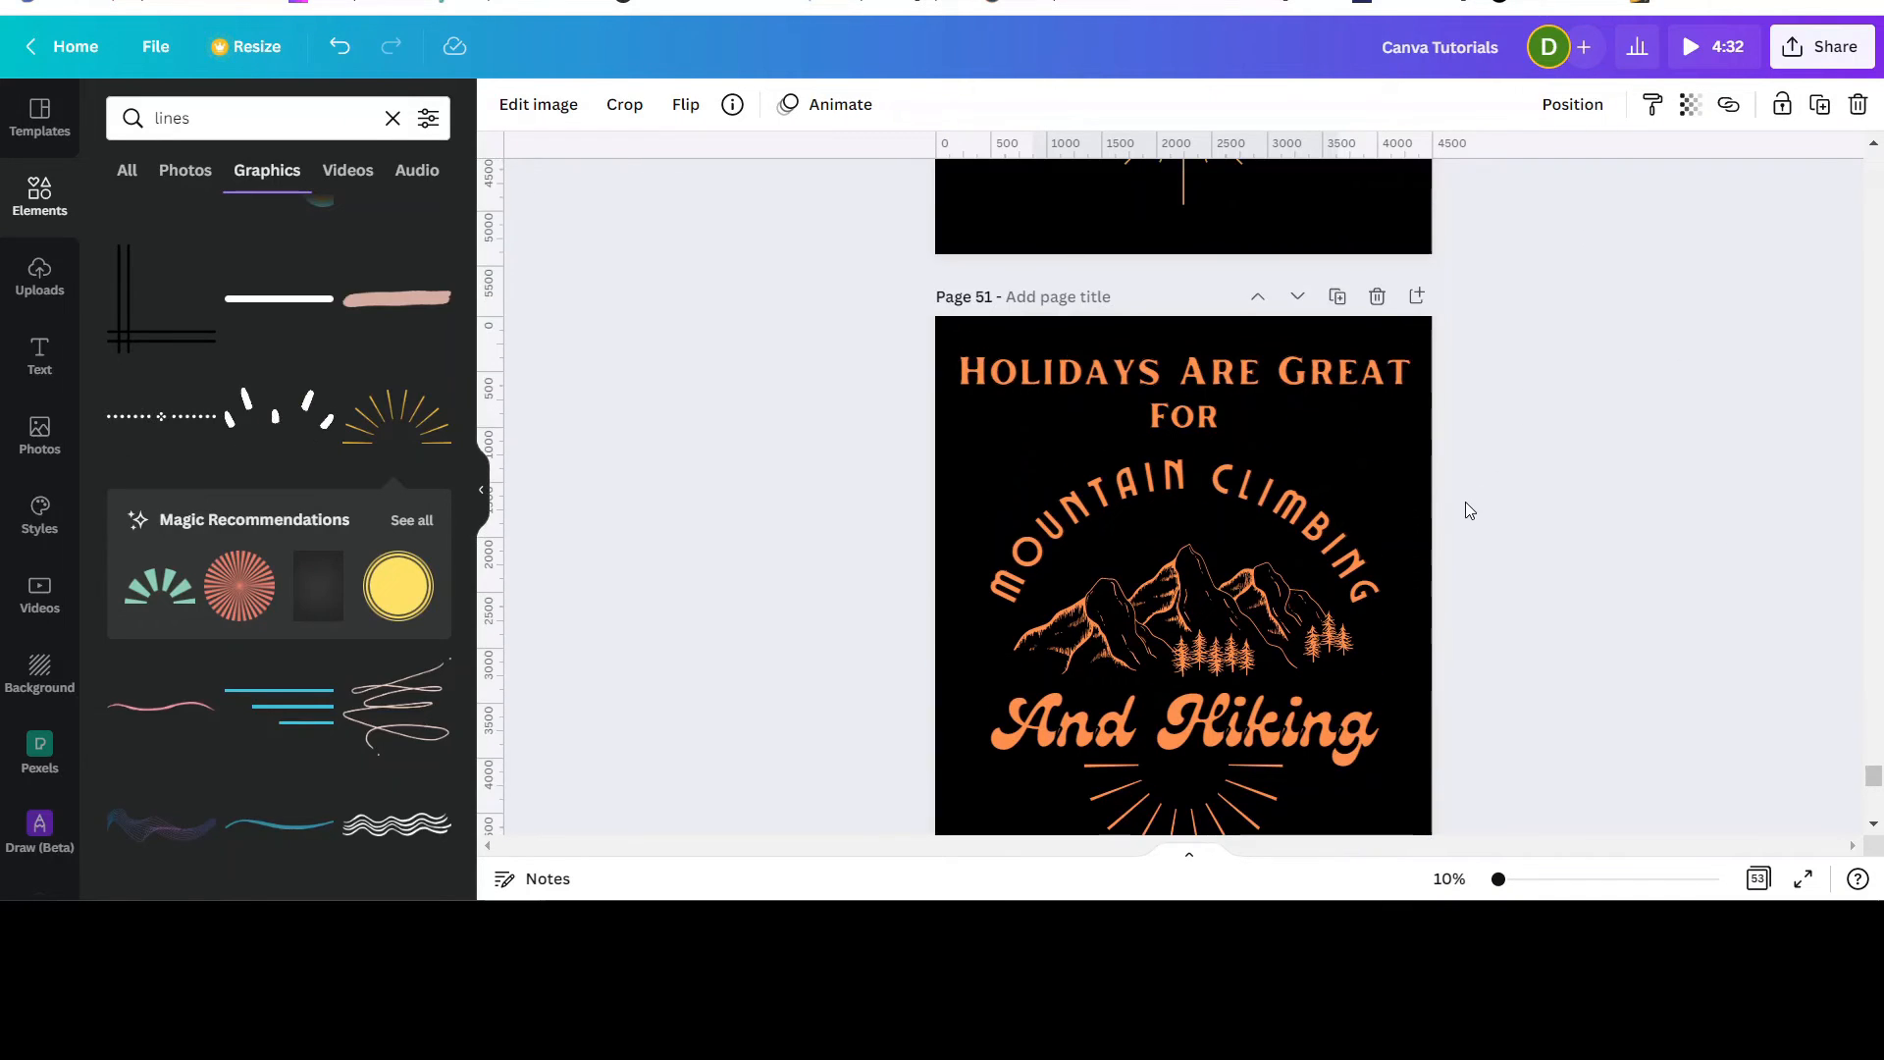
left_click(1151, 512)
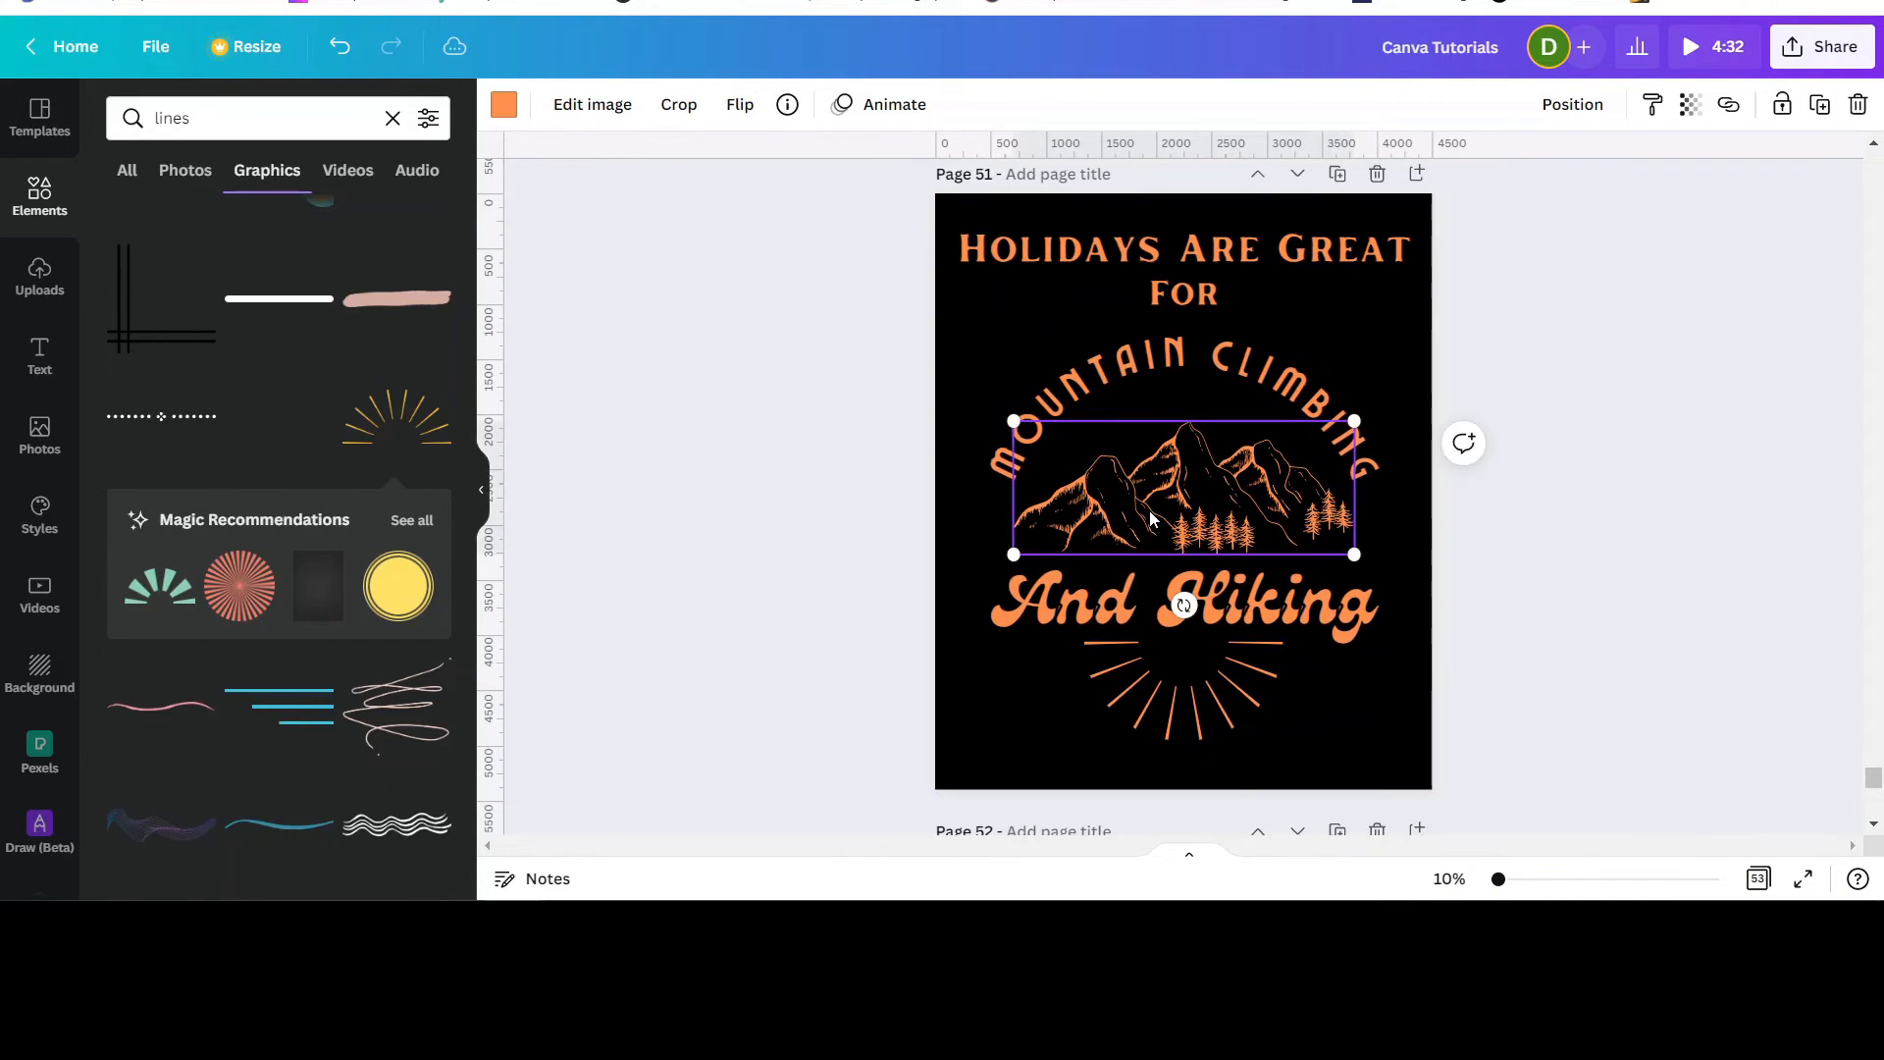
left_click(503, 104)
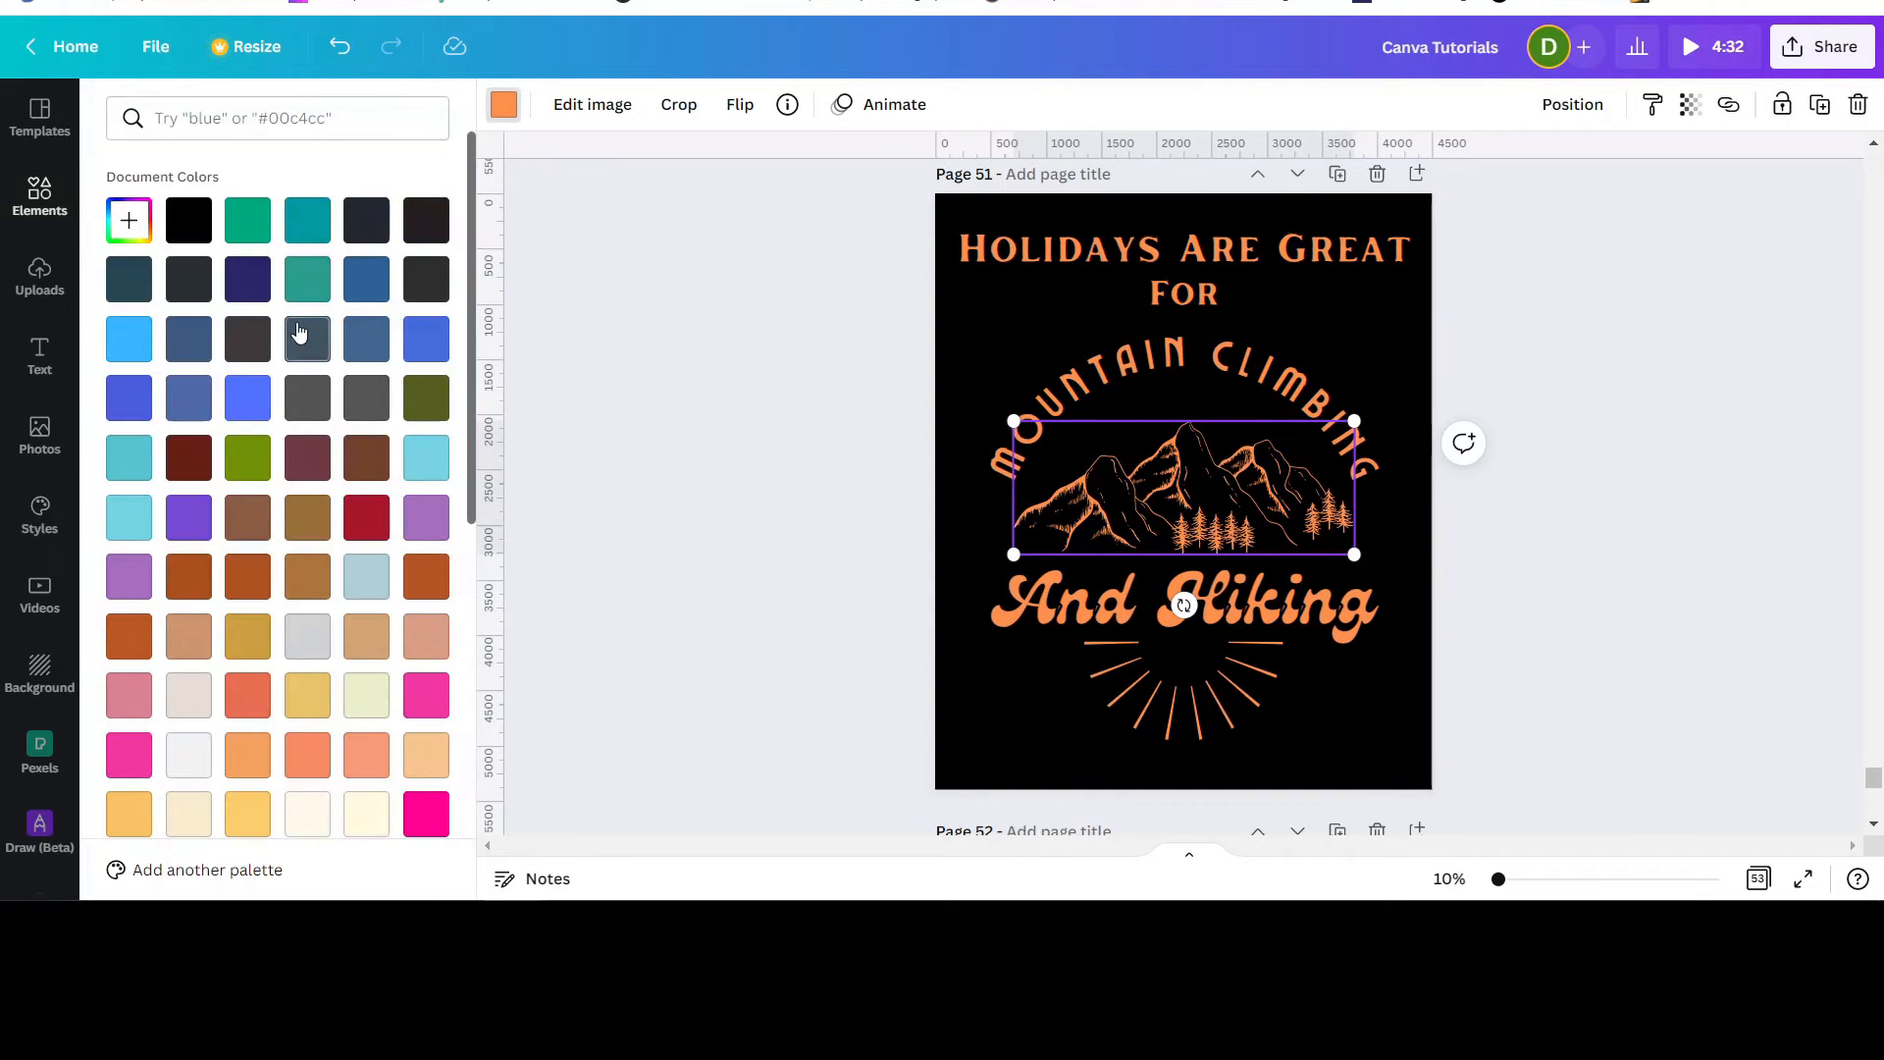
left_click(239, 402)
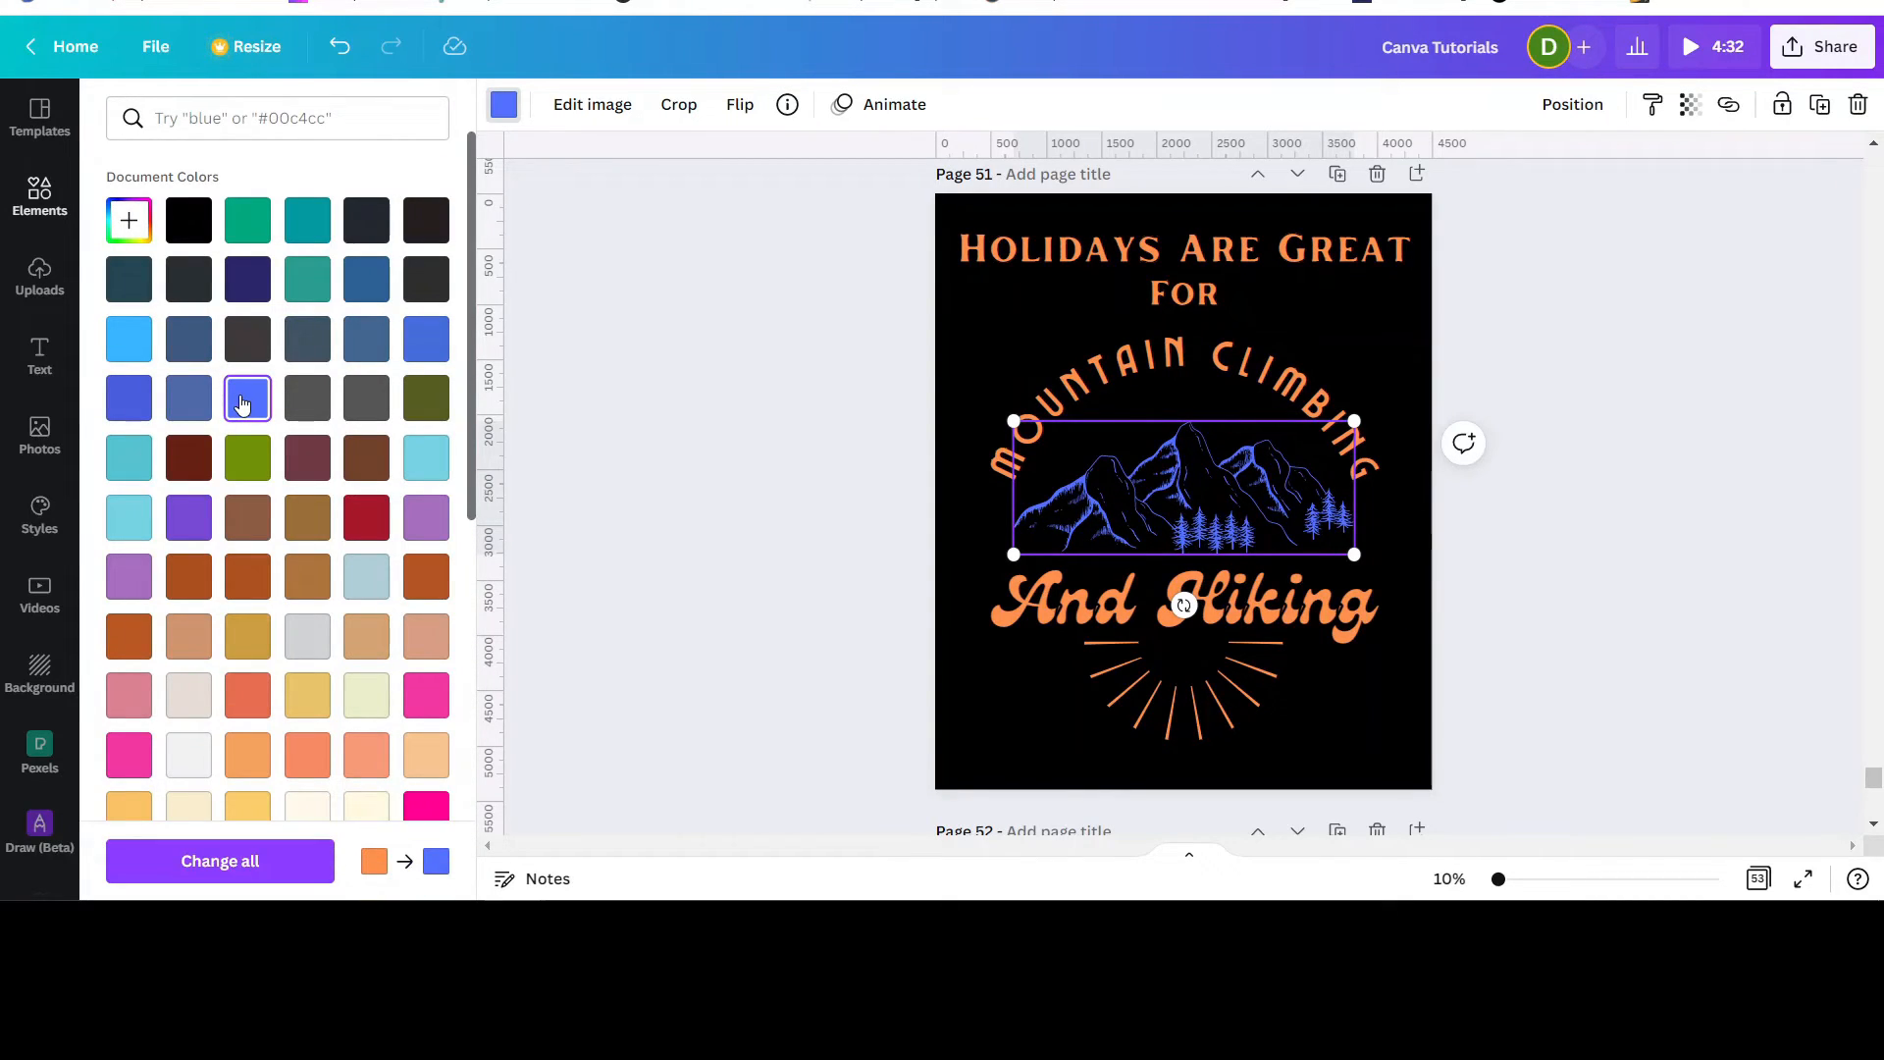
left_click(251, 458)
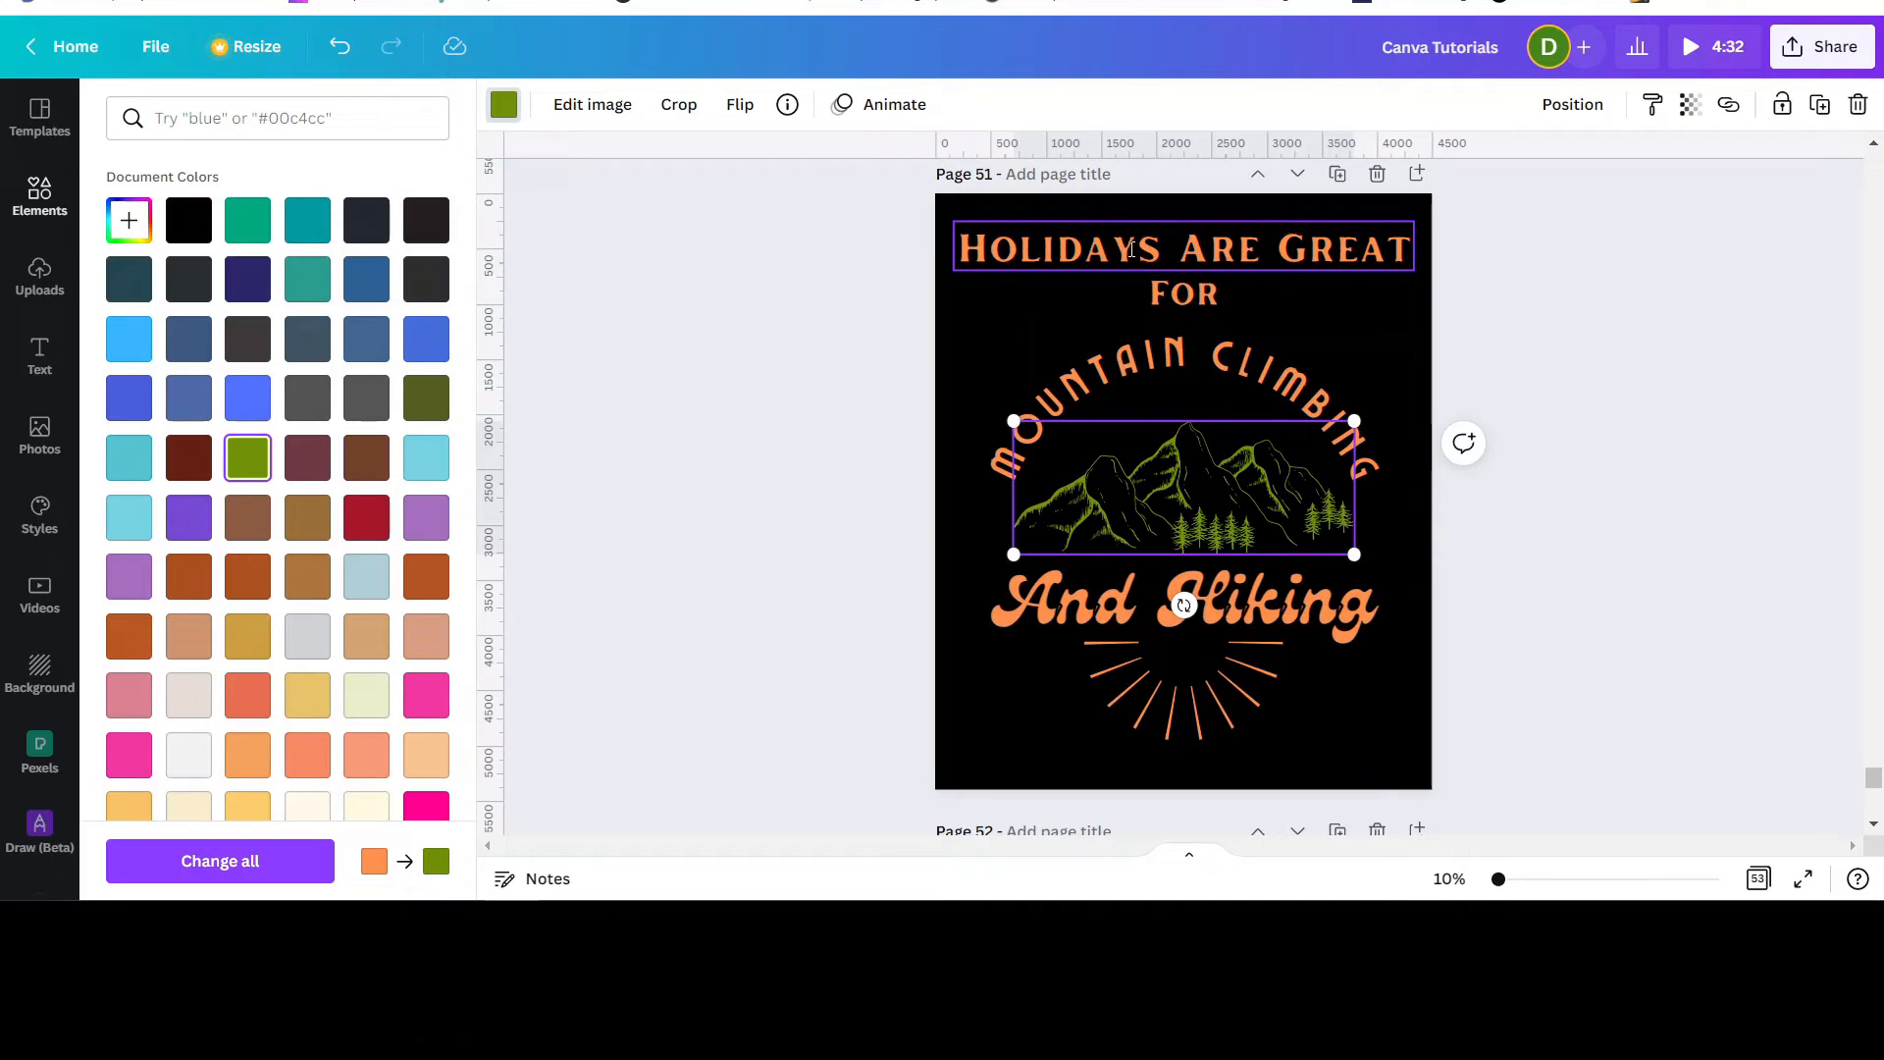
Step: Try olive green as the Splice effect colour of the "Holidays Are Great" text on page 51
left_click(1131, 249)
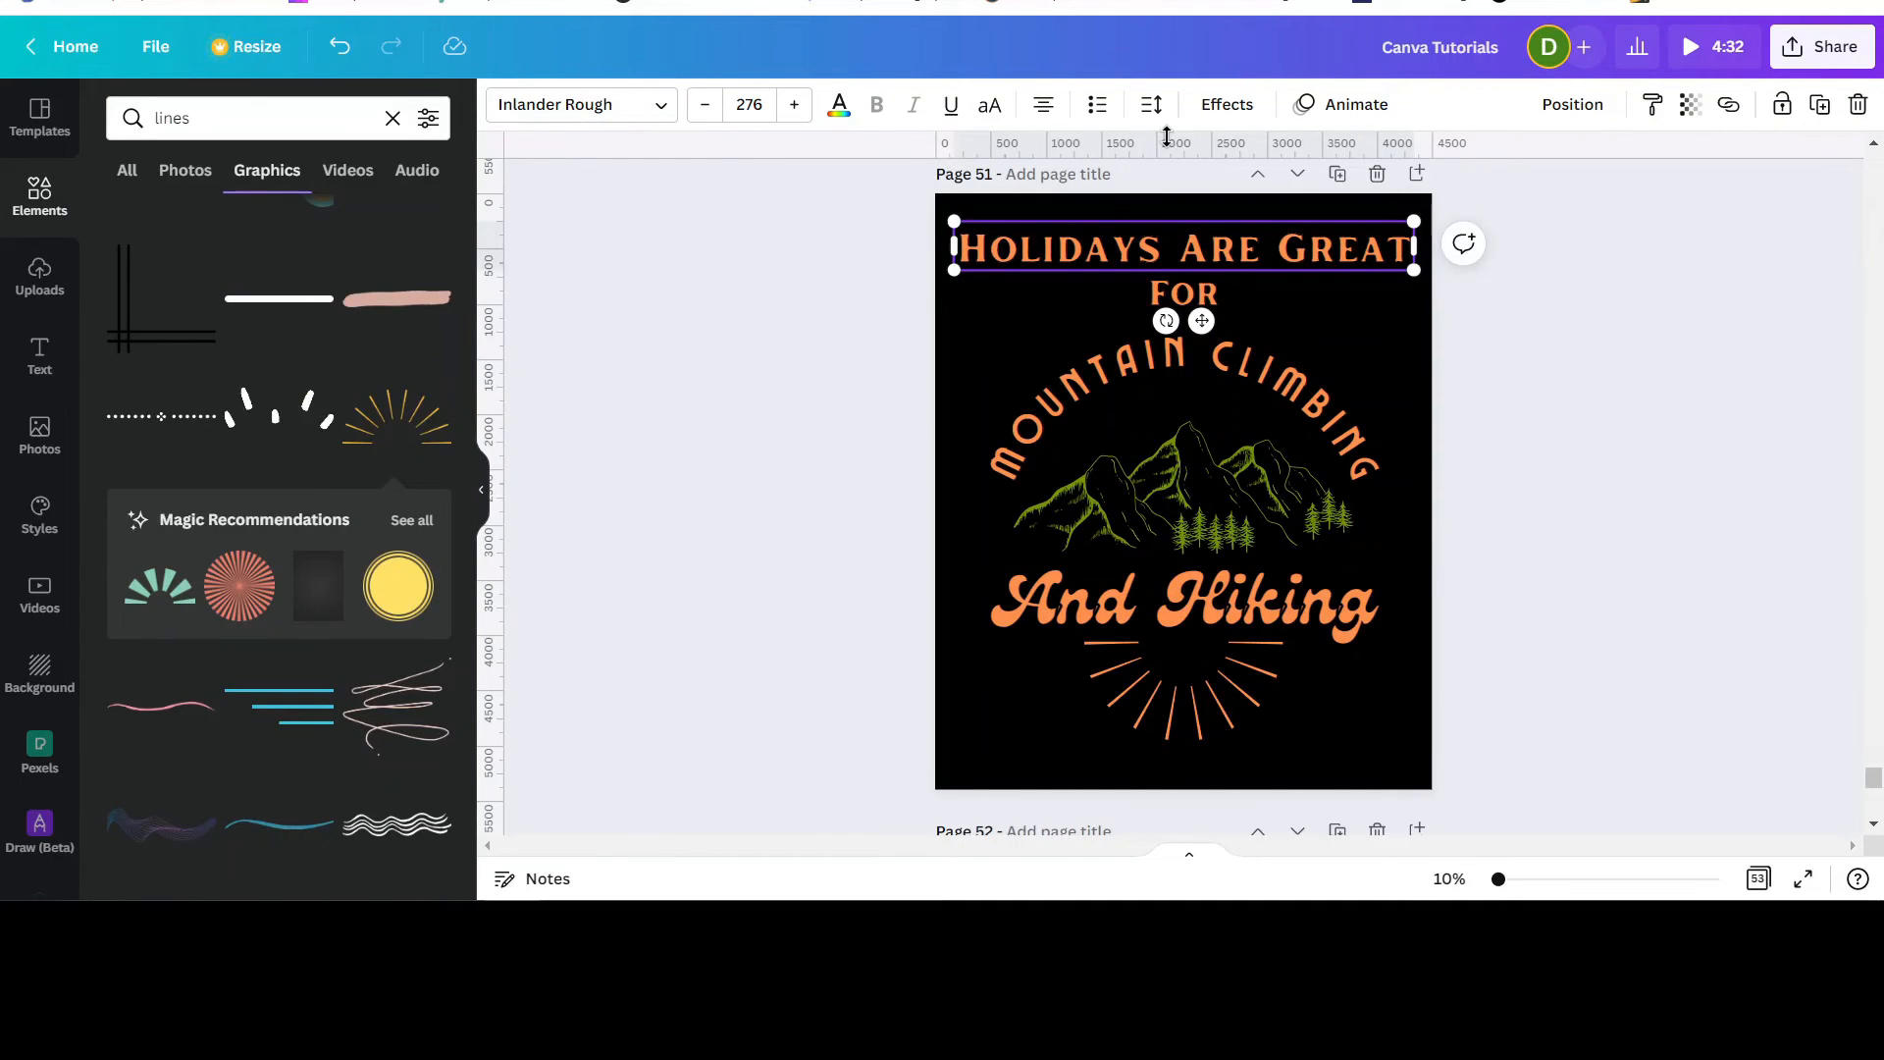
left_click(1226, 104)
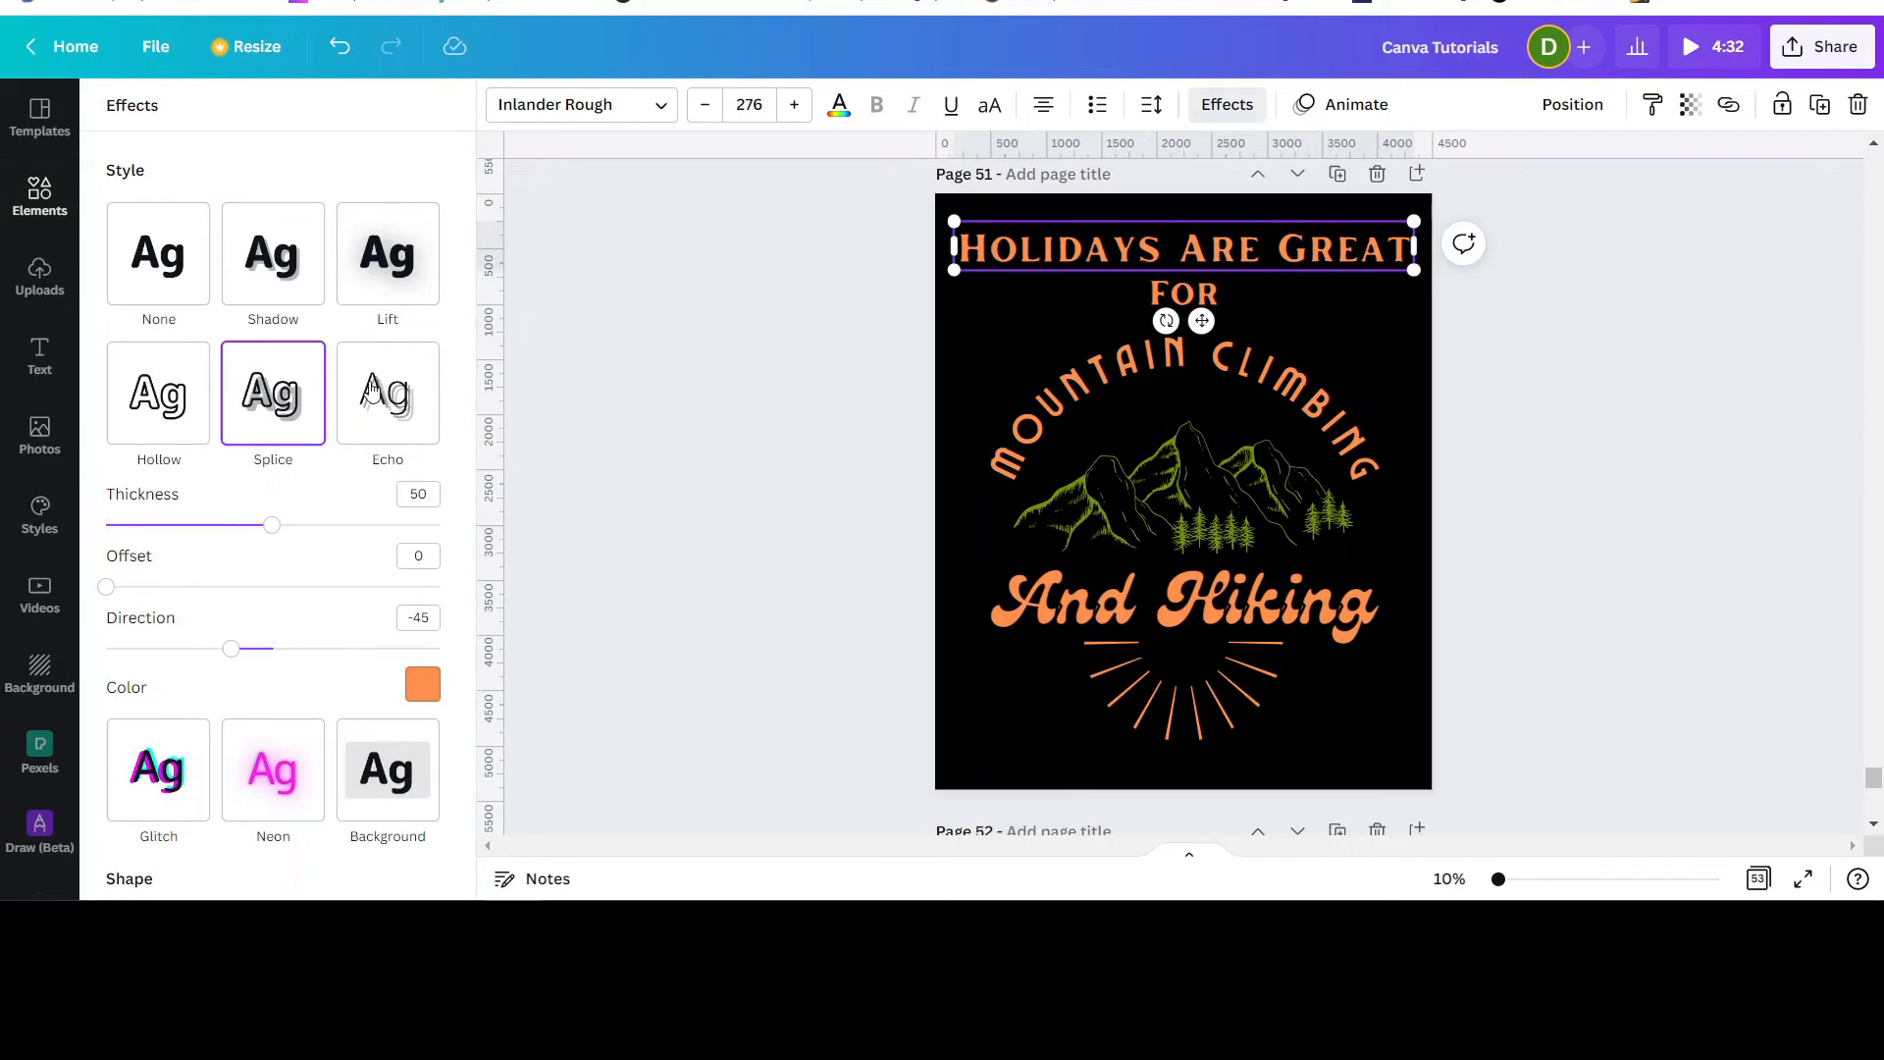
left_click(412, 687)
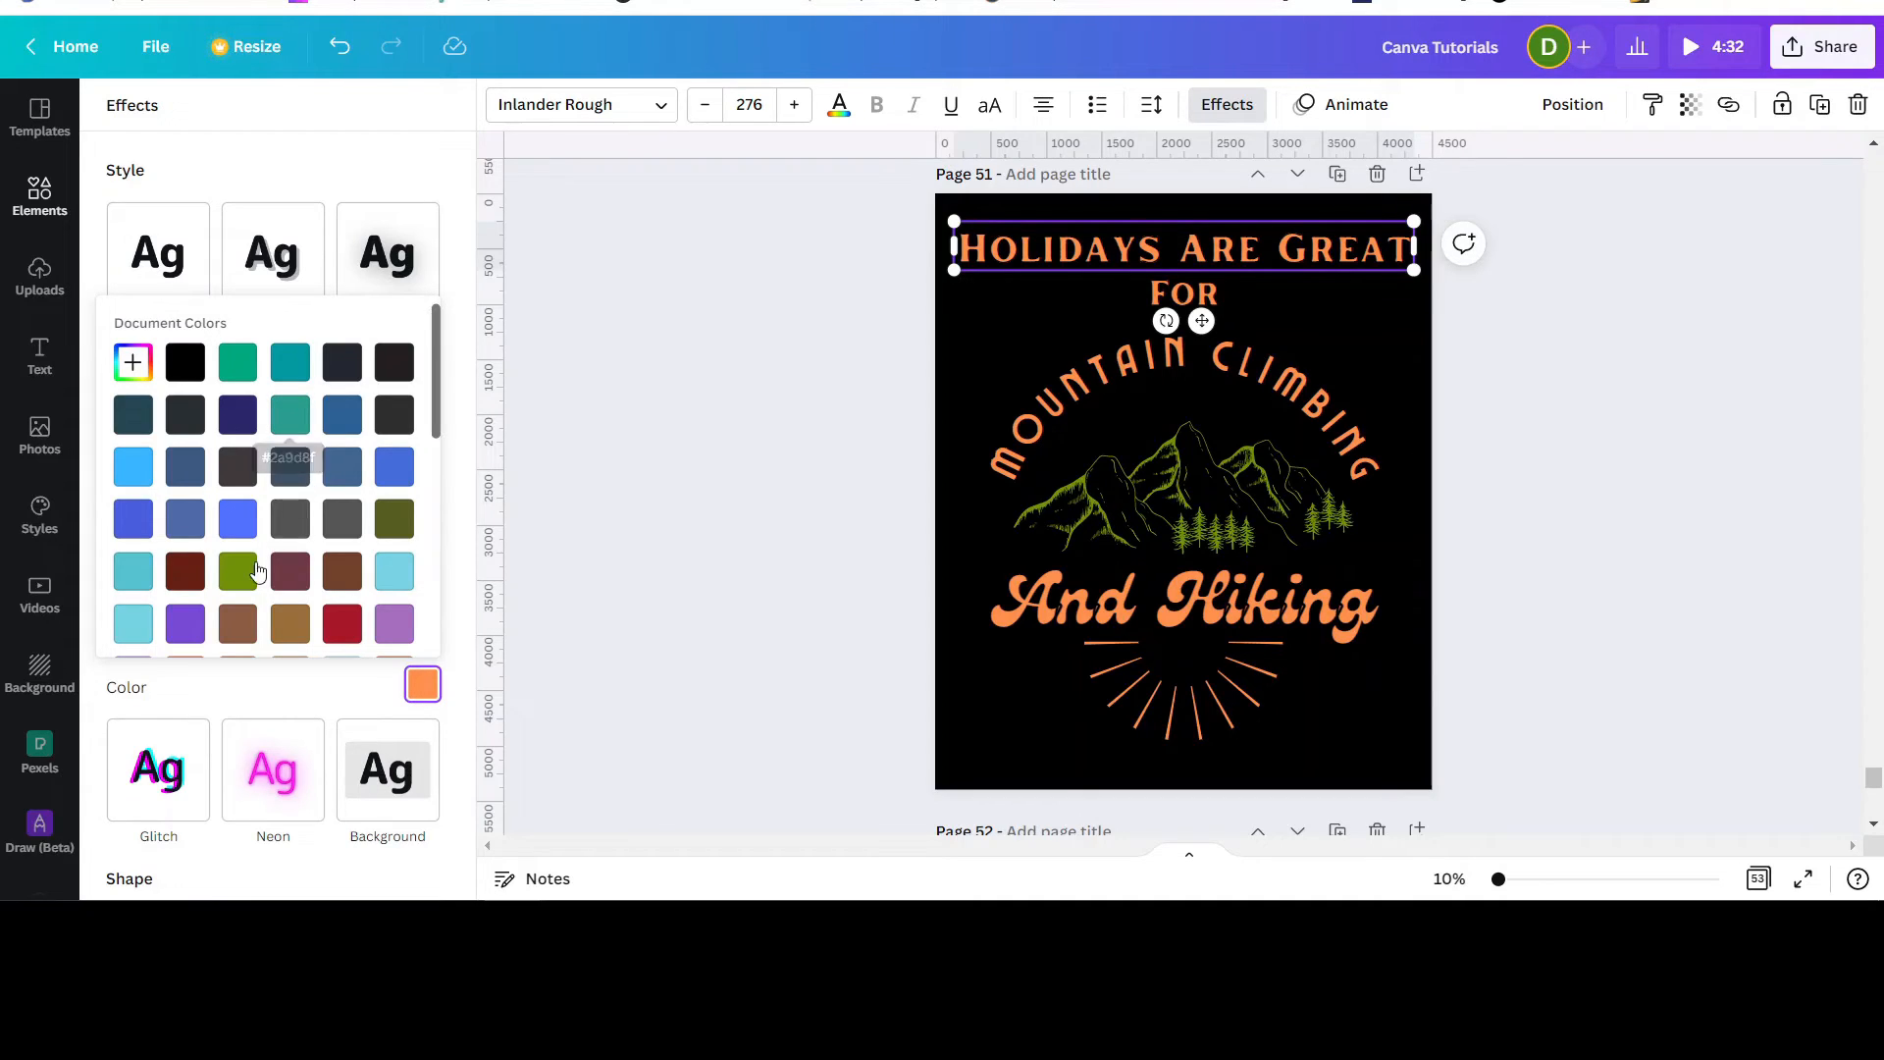
left_click(232, 577)
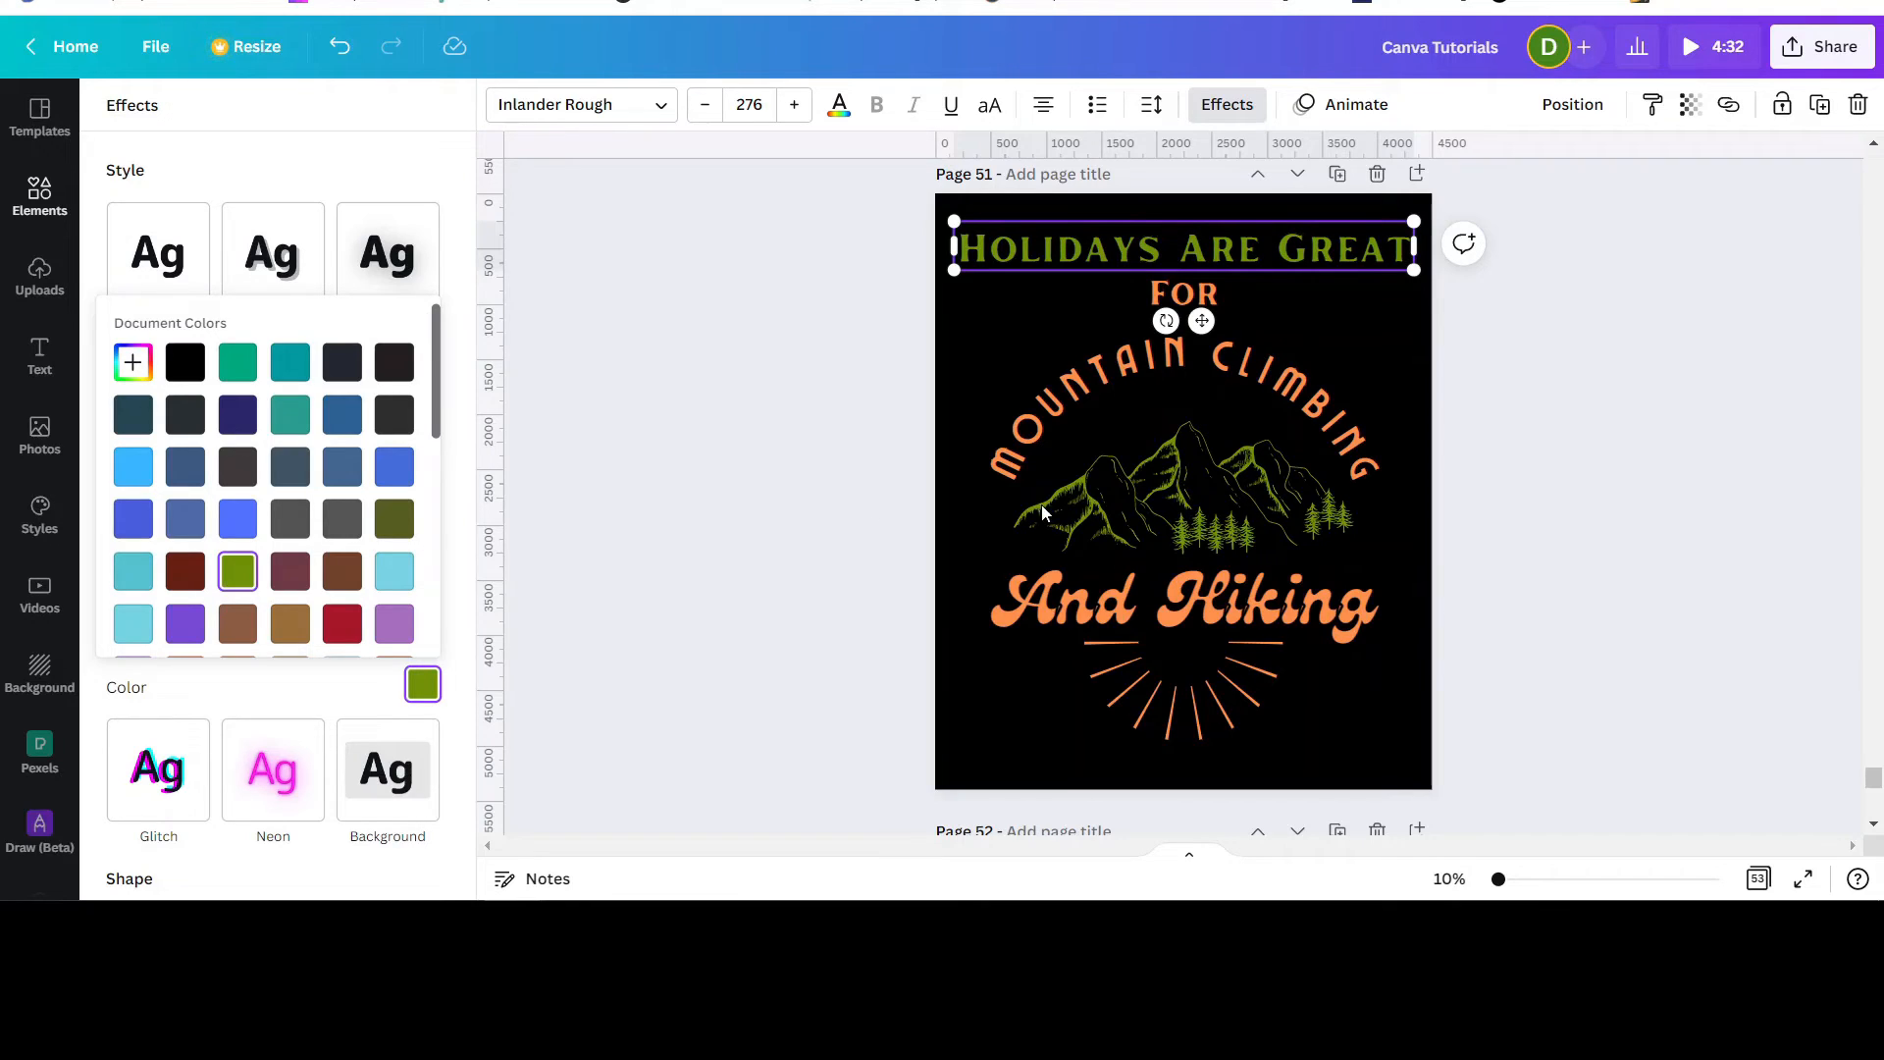
Step: Set the Splice effect colour of the "And Hiking" text to the same olive green as the mountains
left_click(1196, 605)
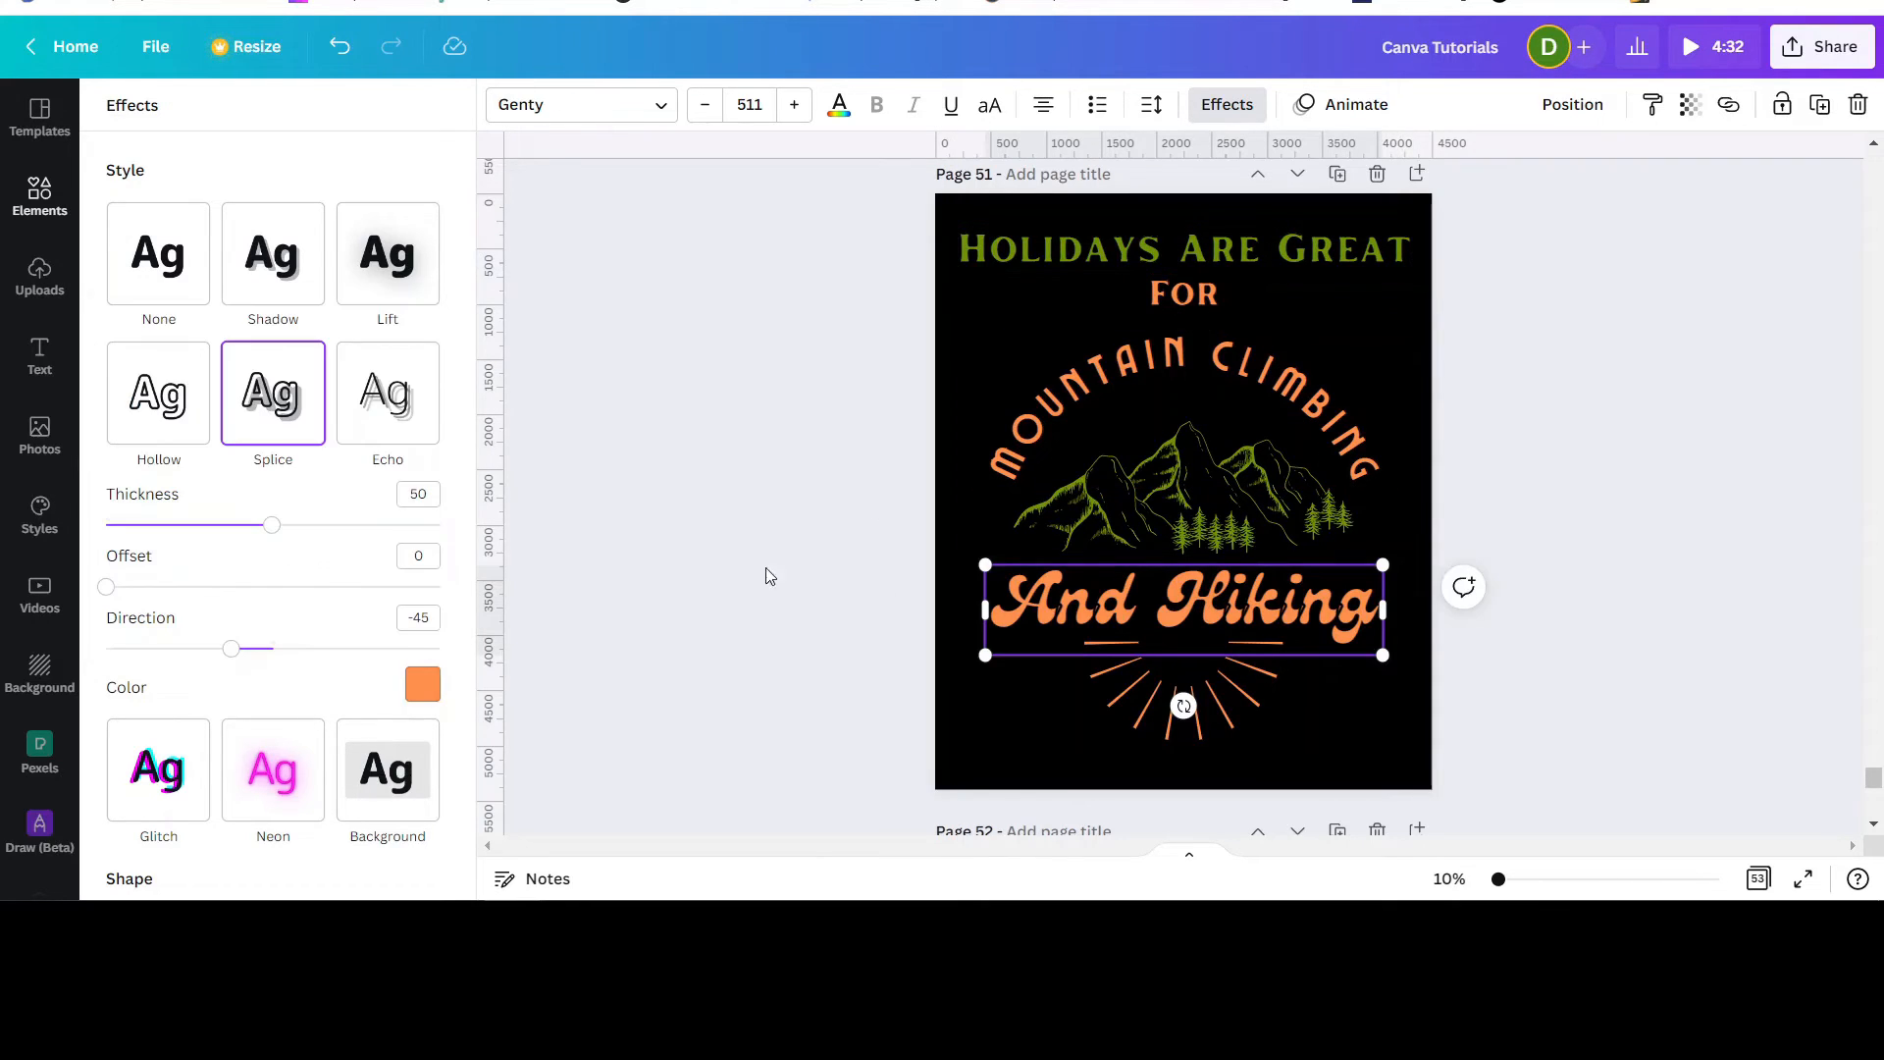
left_click(426, 686)
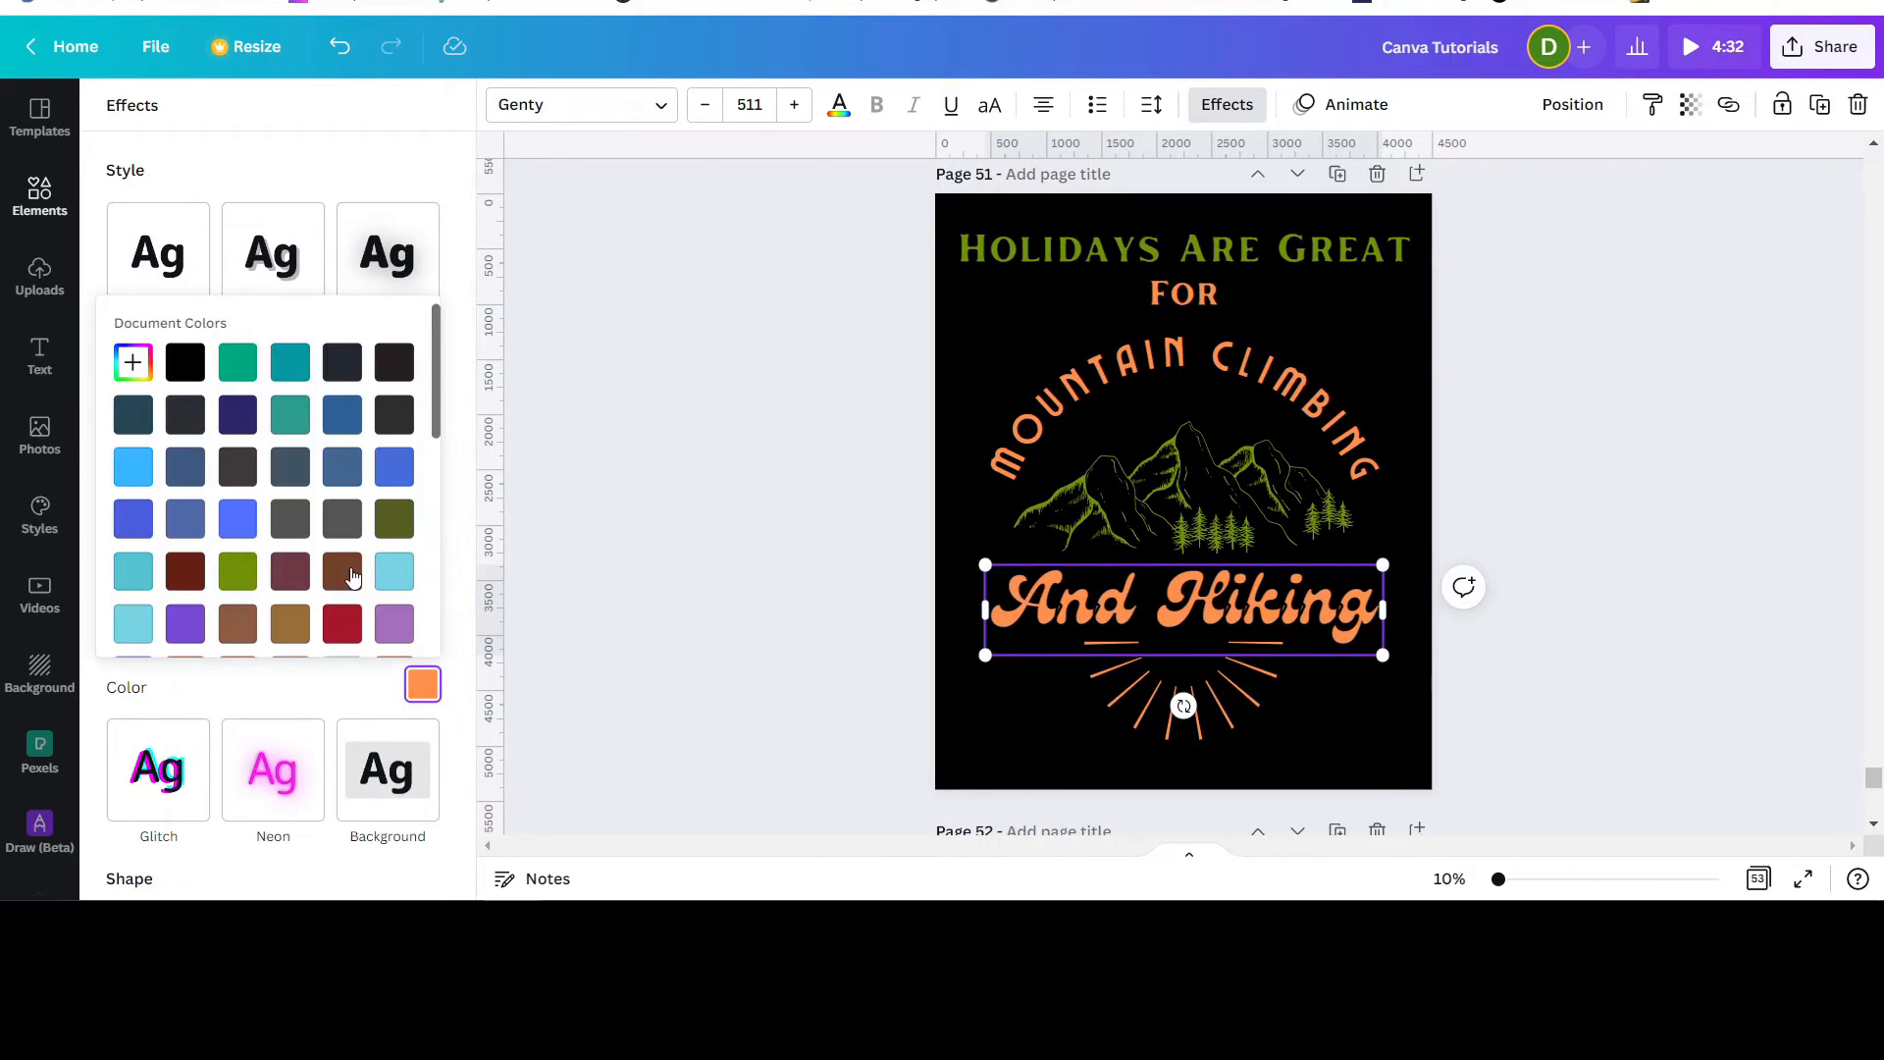
left_click(239, 575)
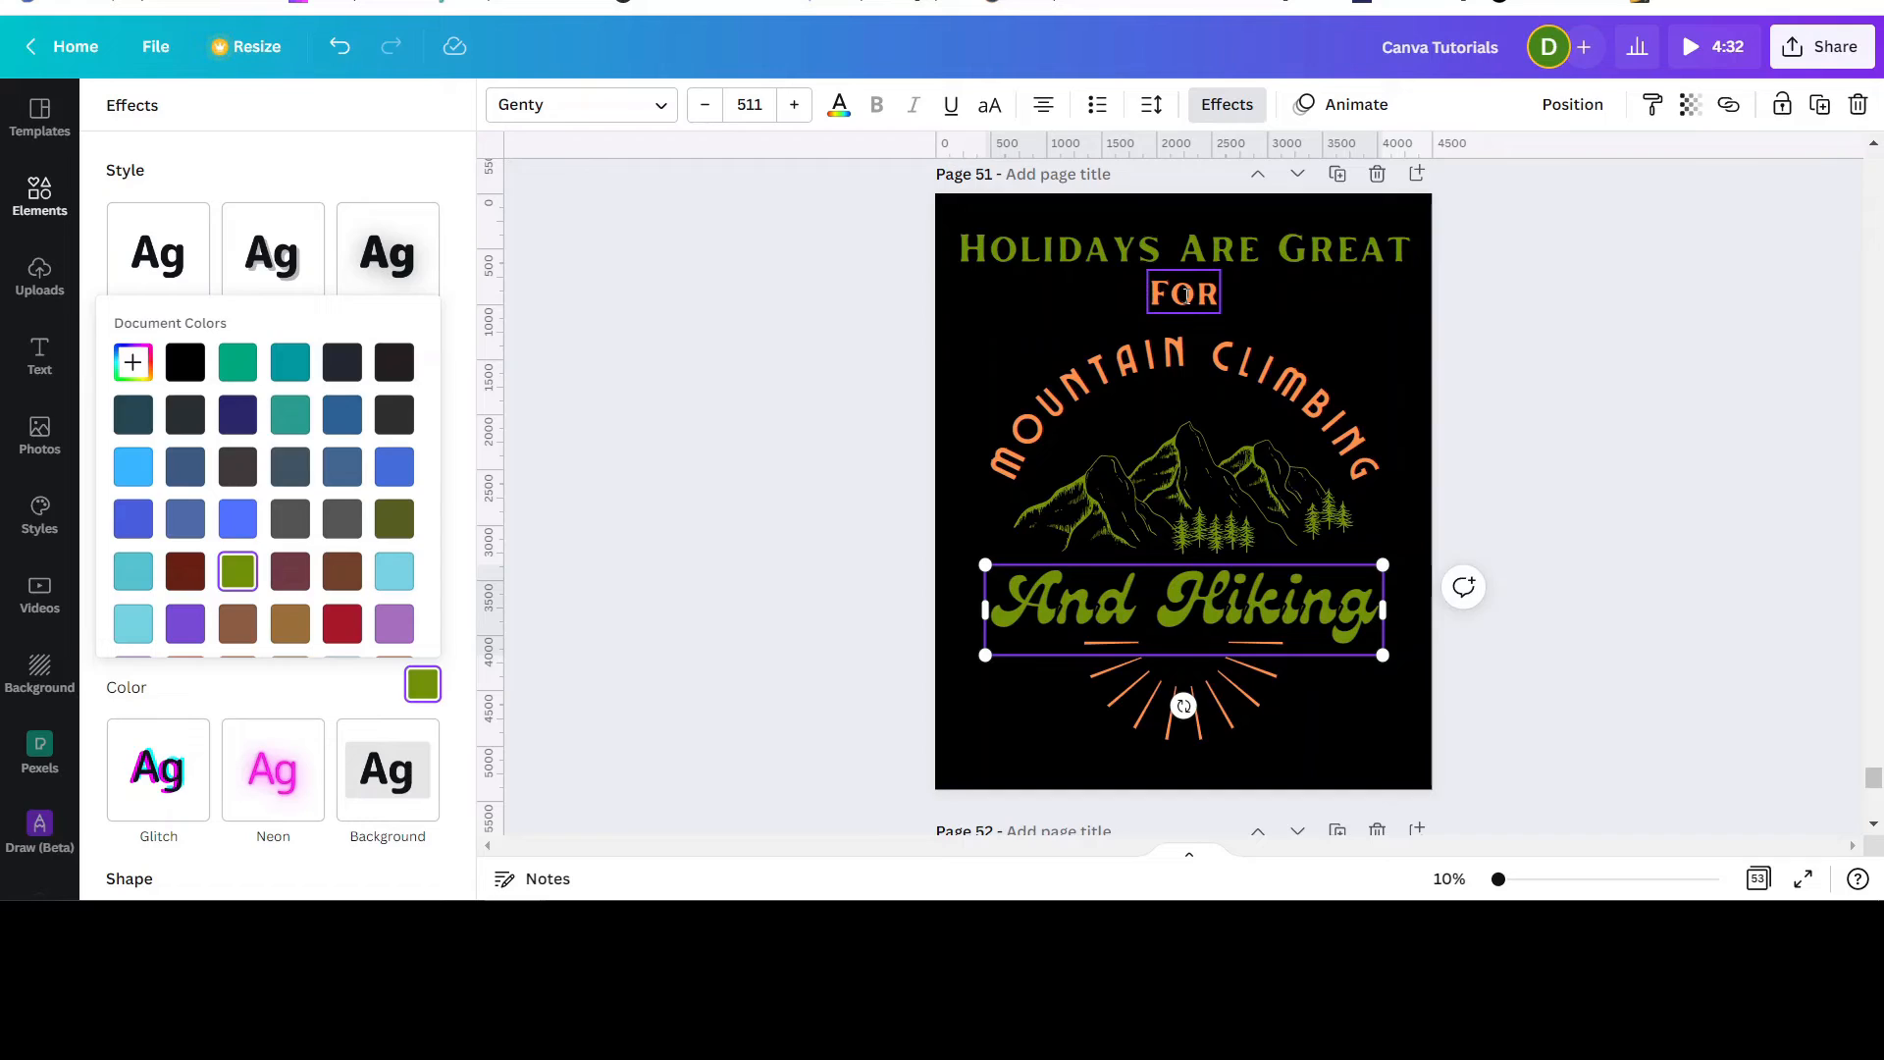
Step: Set the Splice effect colour of the "Holidays Are Great" text to white
left_click(1260, 253)
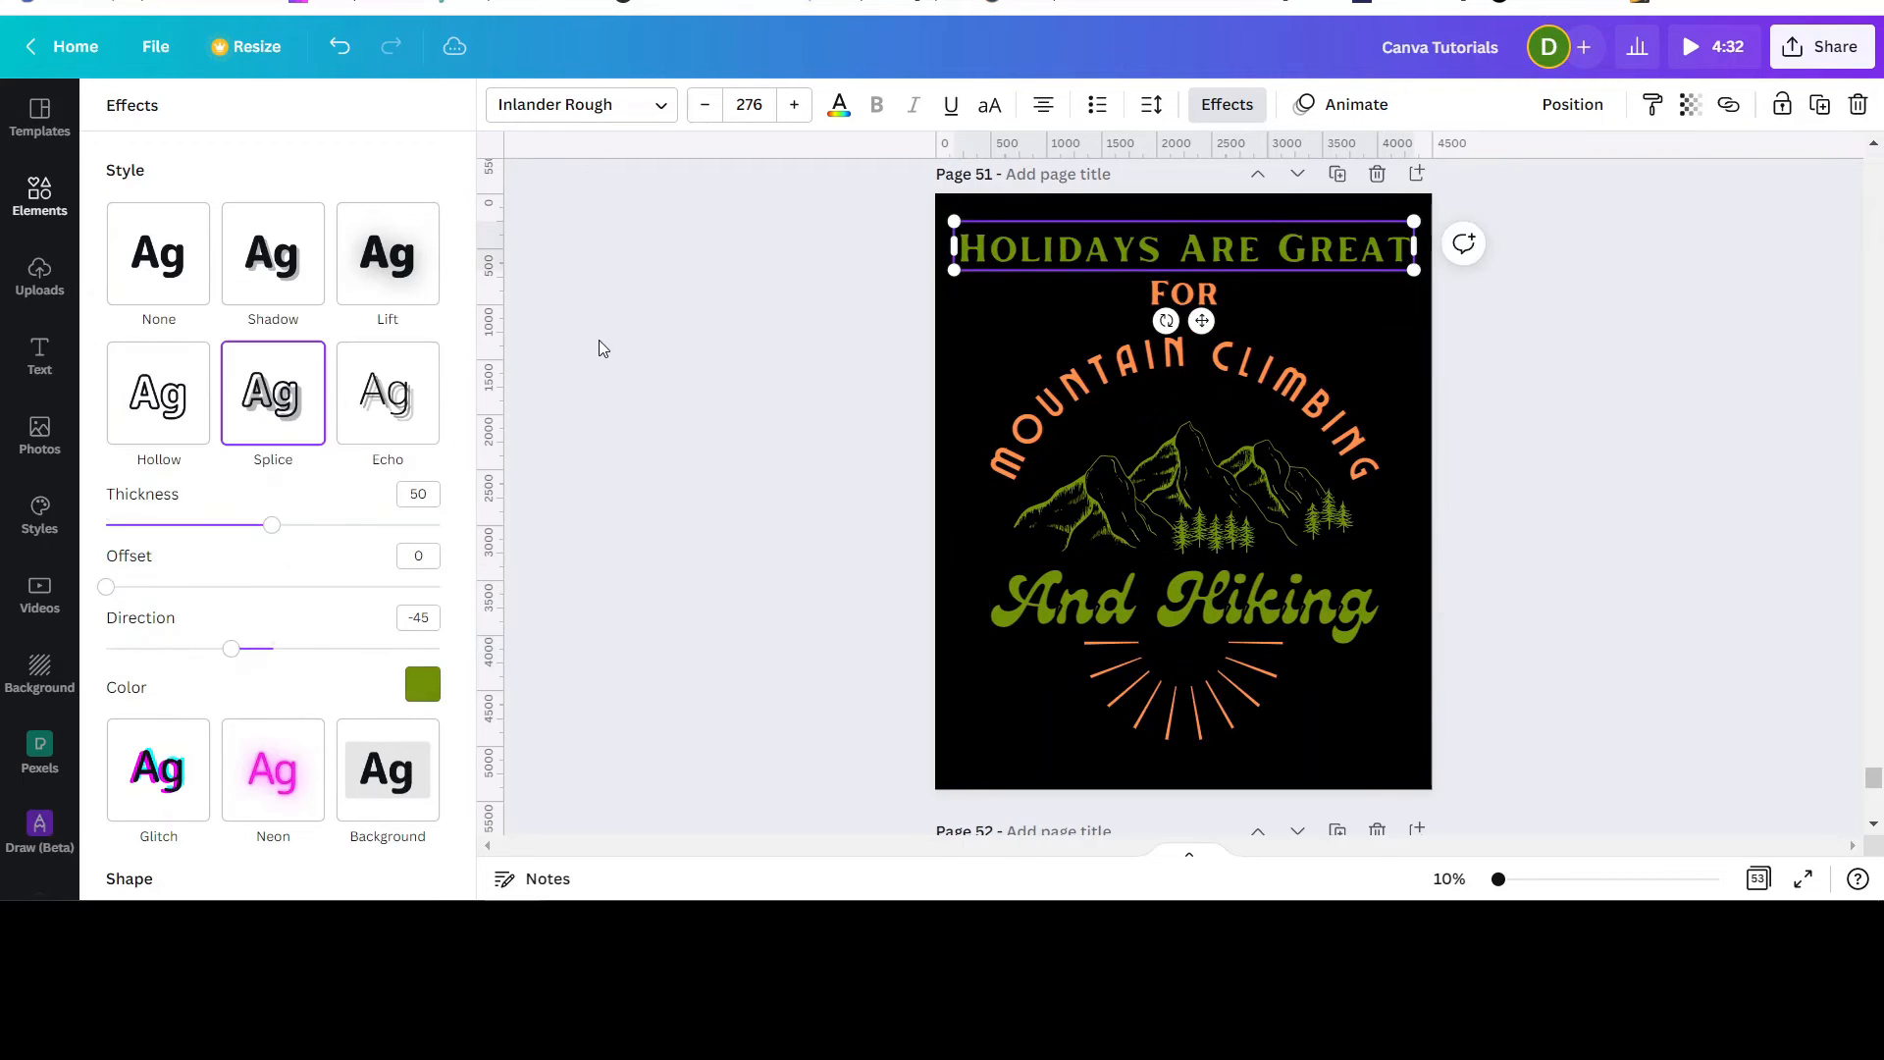
left_click(423, 684)
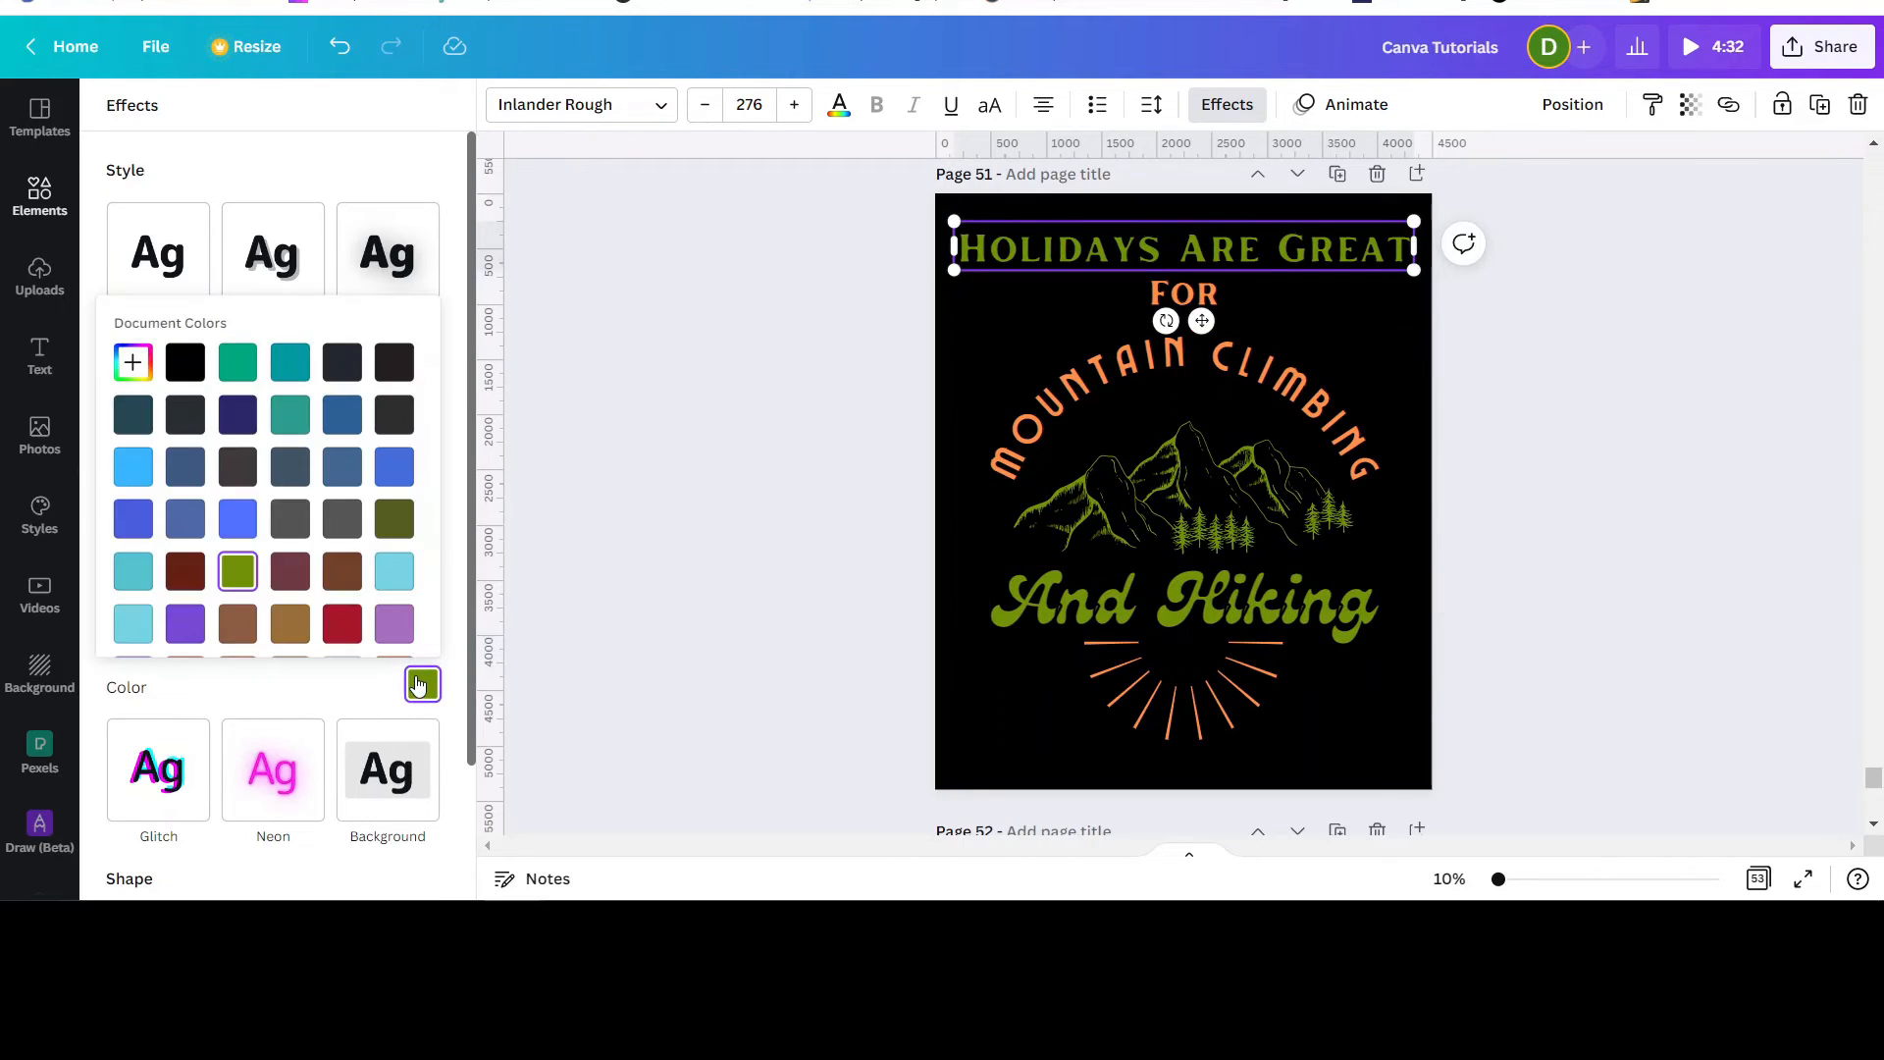
scroll(328, 486, "down", 5)
left_click(342, 569)
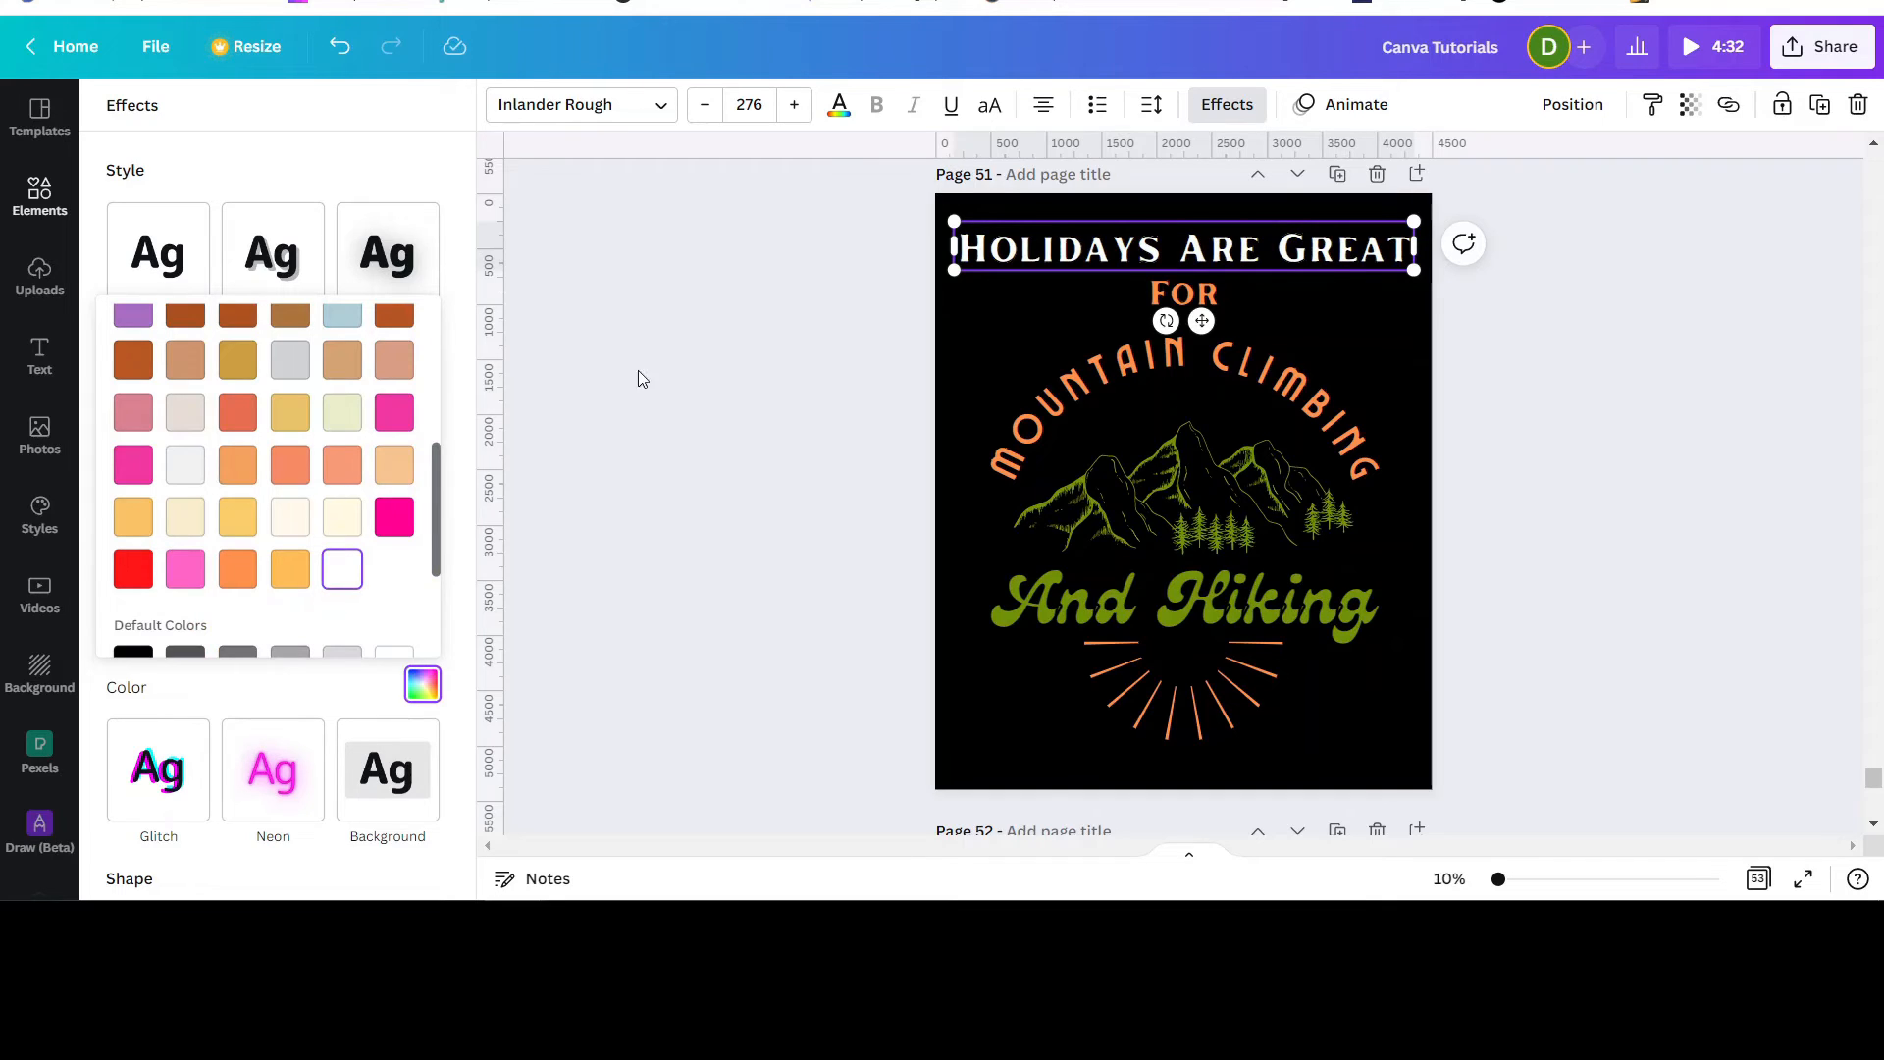
Step: Set the Splice effect colour of the "For" text to white
left_click(1174, 282)
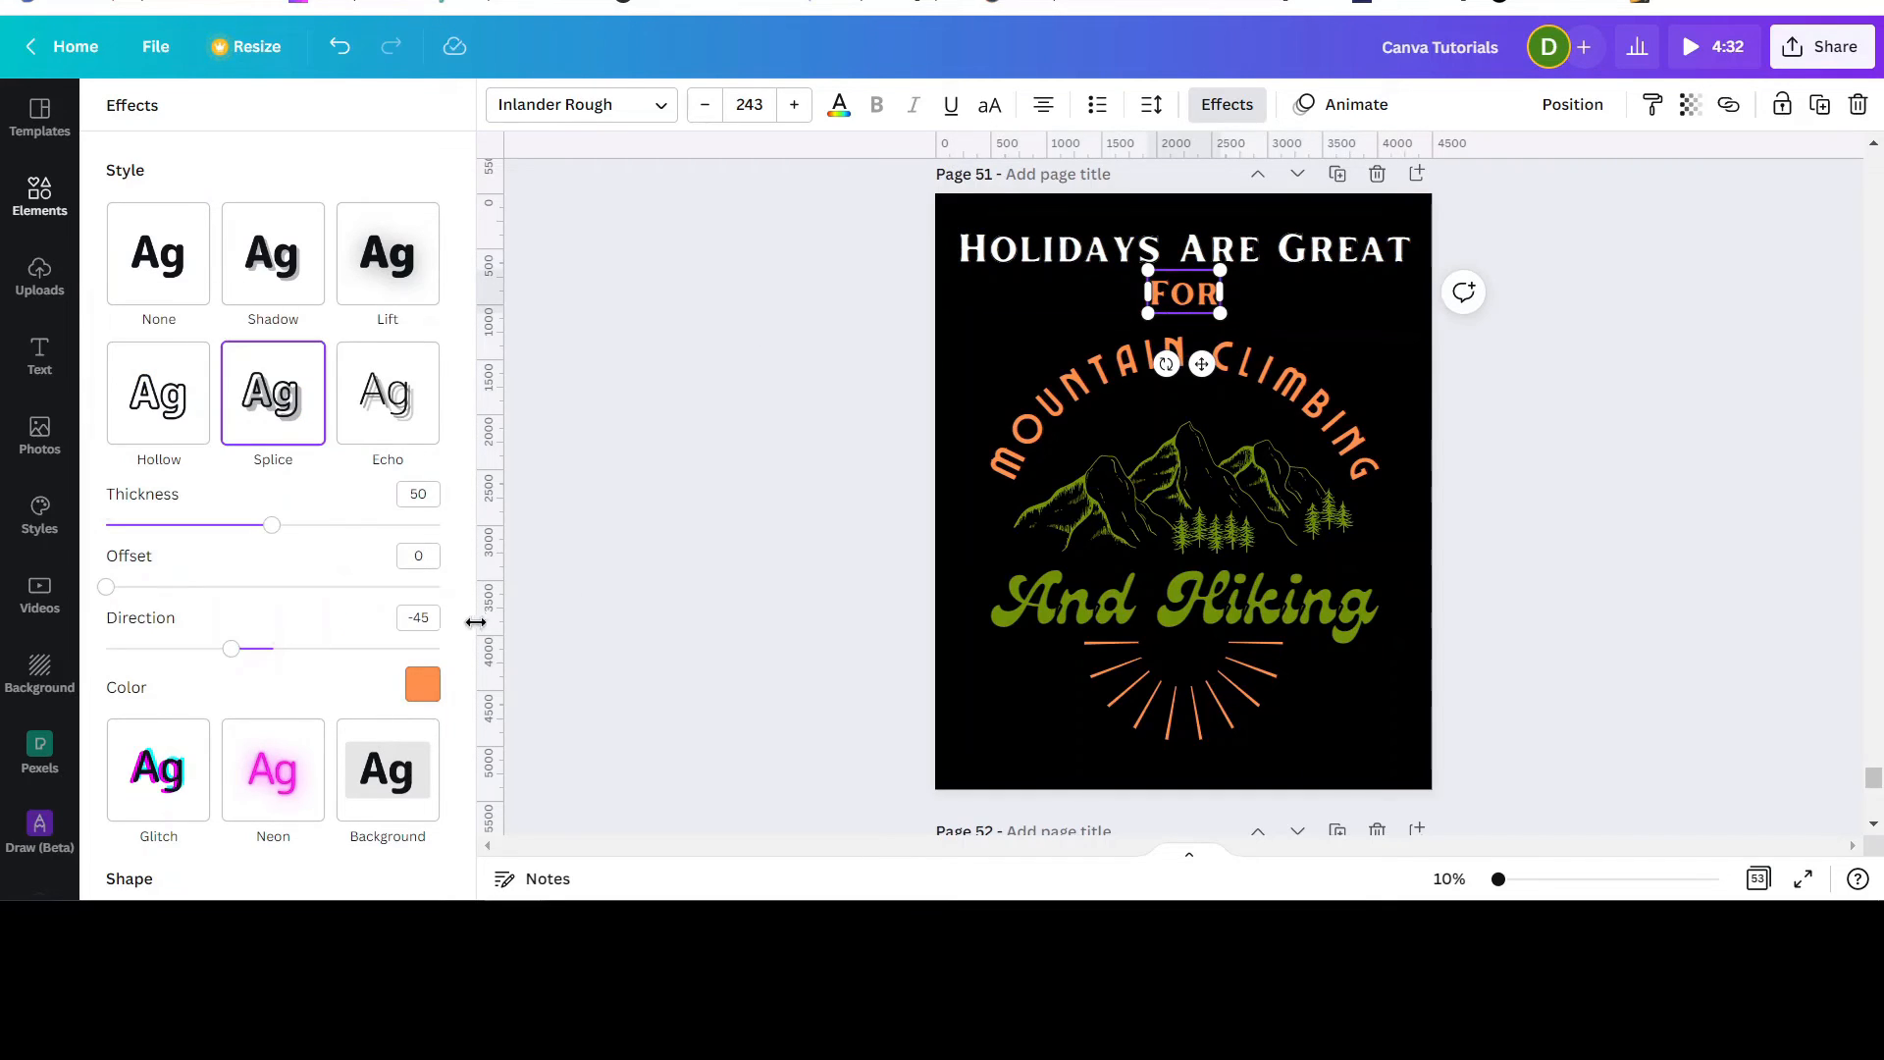
left_click(423, 687)
scroll(344, 510, "down", 5)
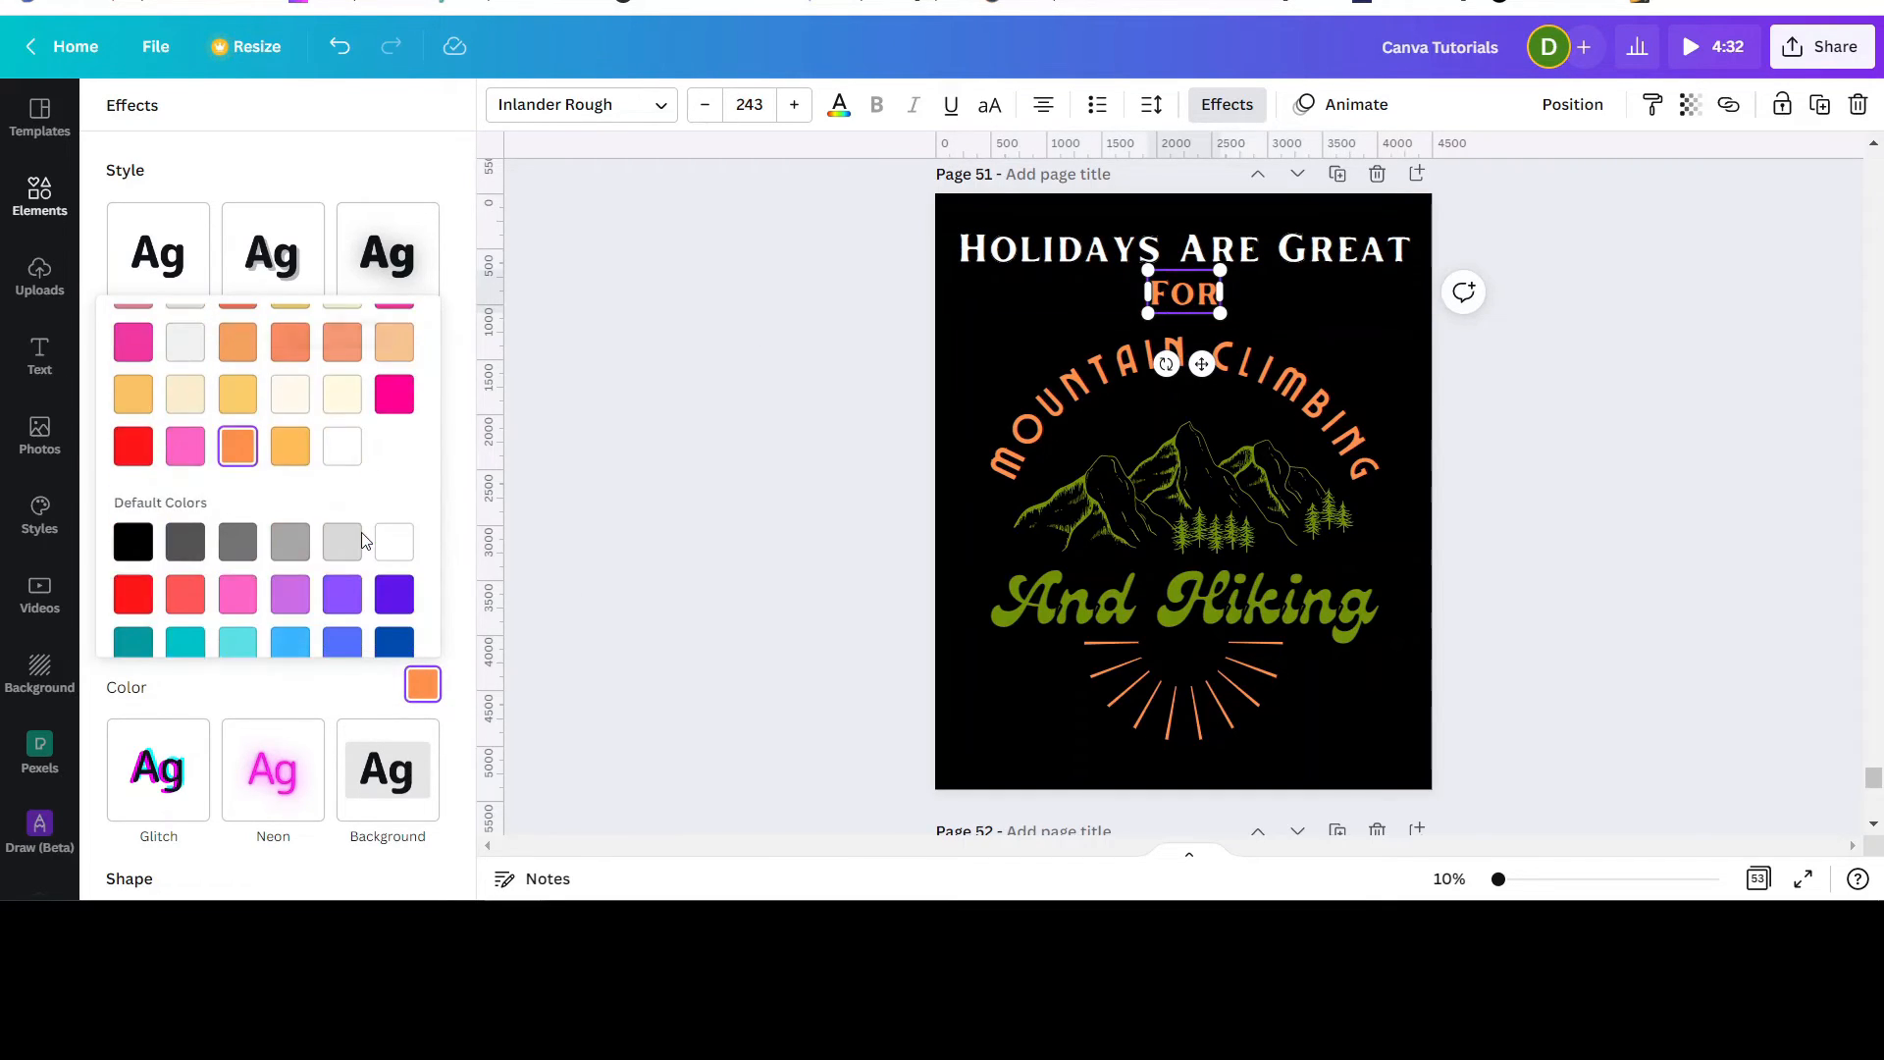
left_click(341, 448)
Step: Try purple as the Splice effect colour of the curved "Mountain Climbing" text on page 51, and set it to white
left_click(1128, 371)
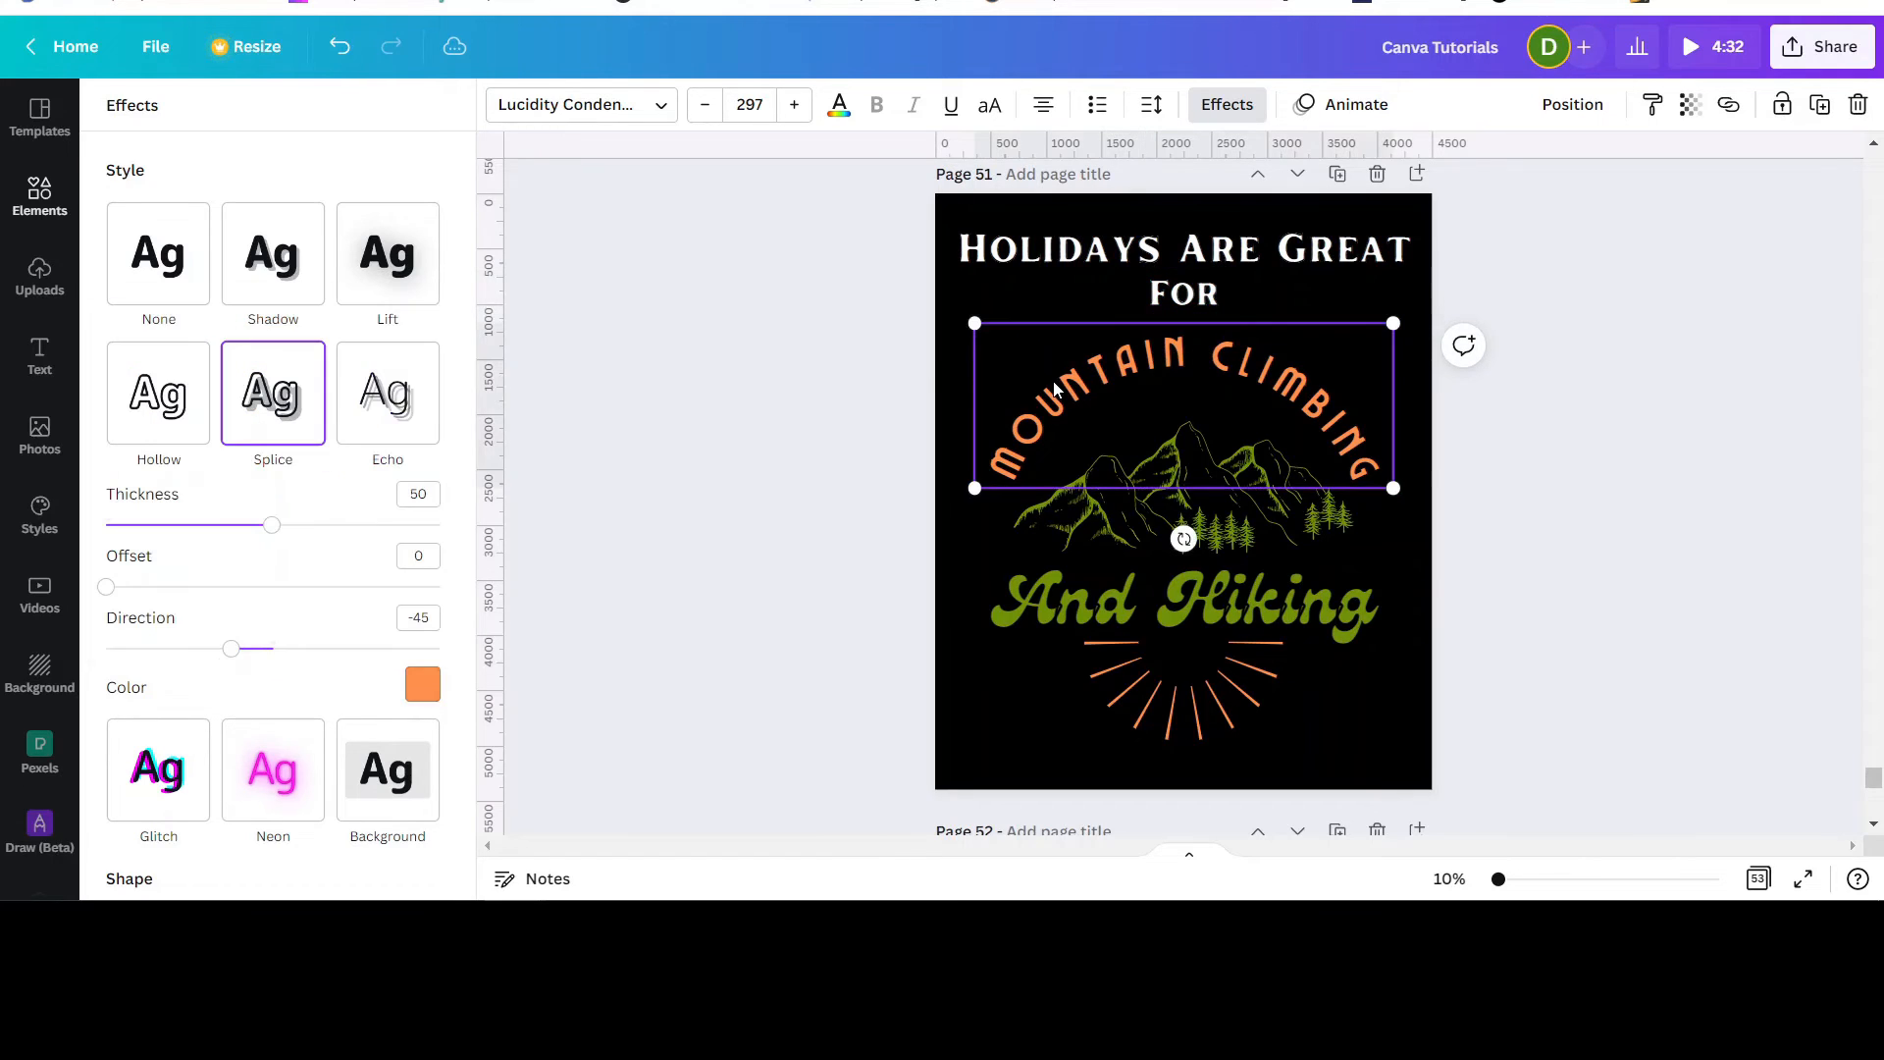
left_click(423, 692)
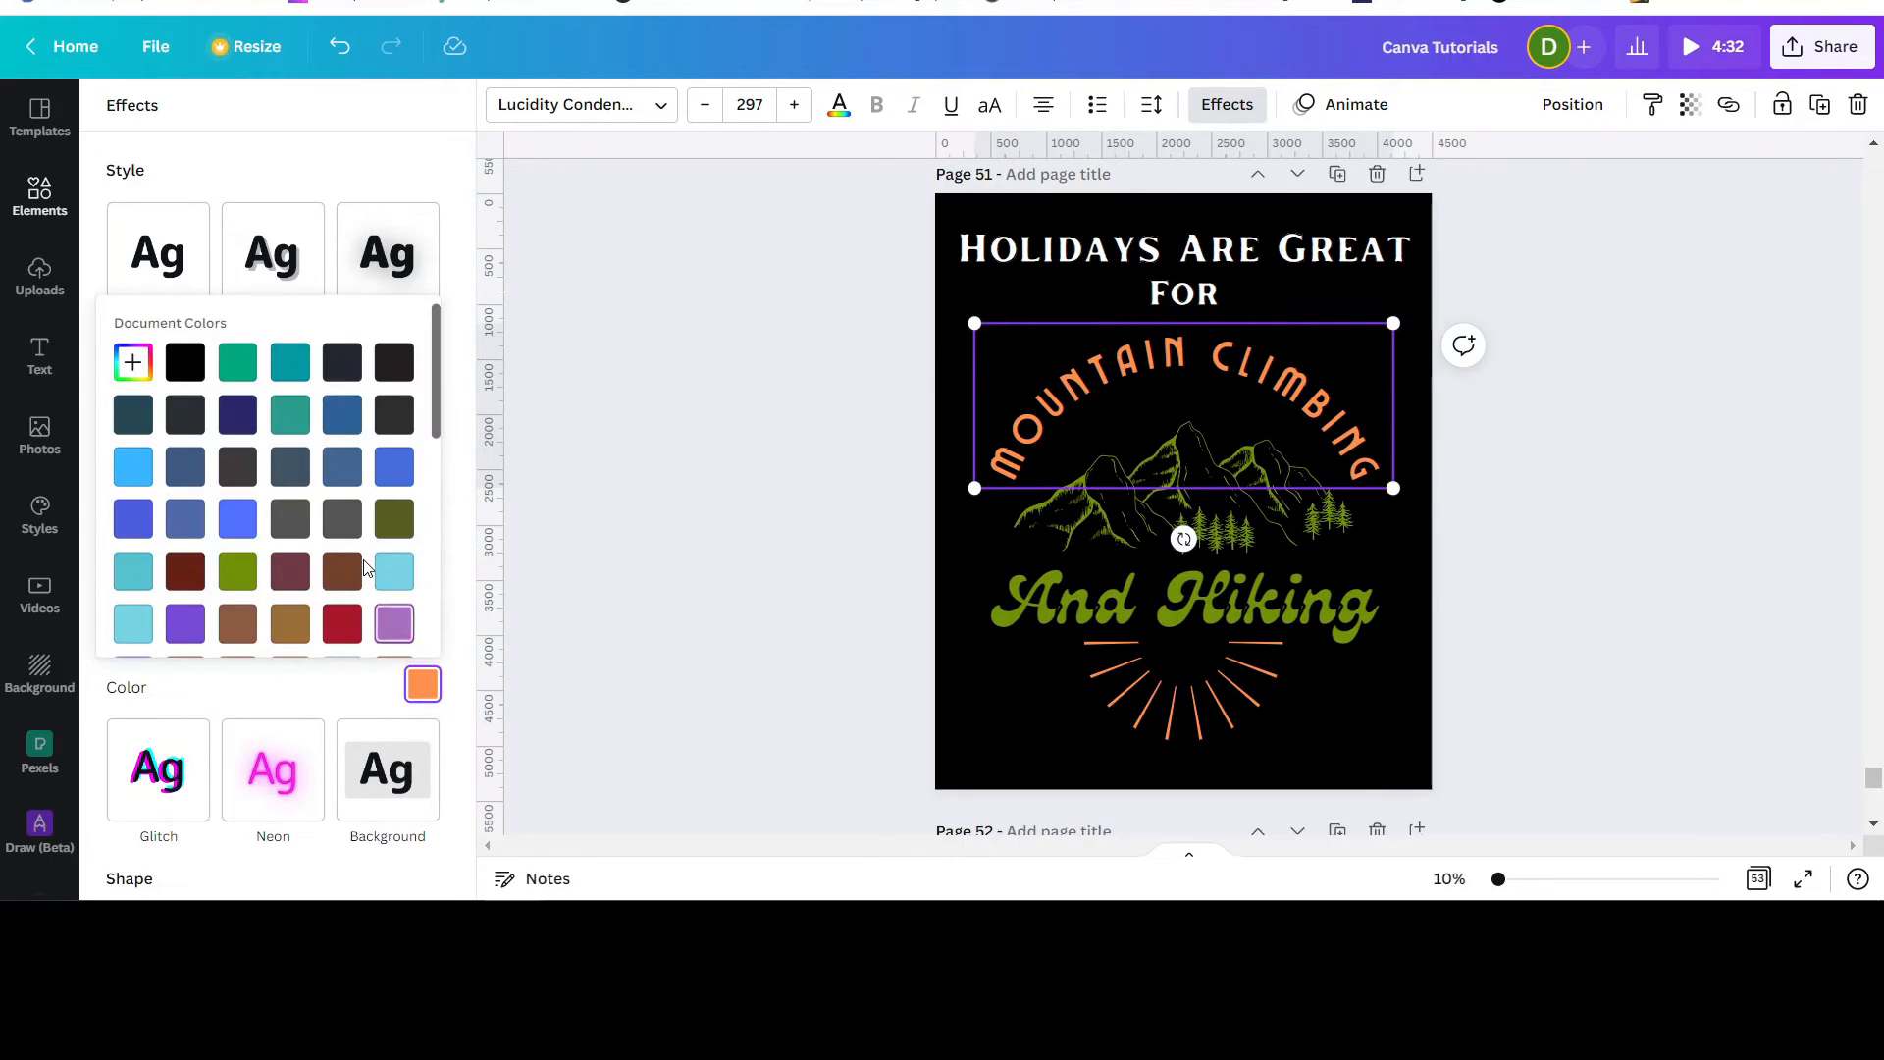
scroll(363, 564, "down", 5)
scroll(380, 400, "up", 3)
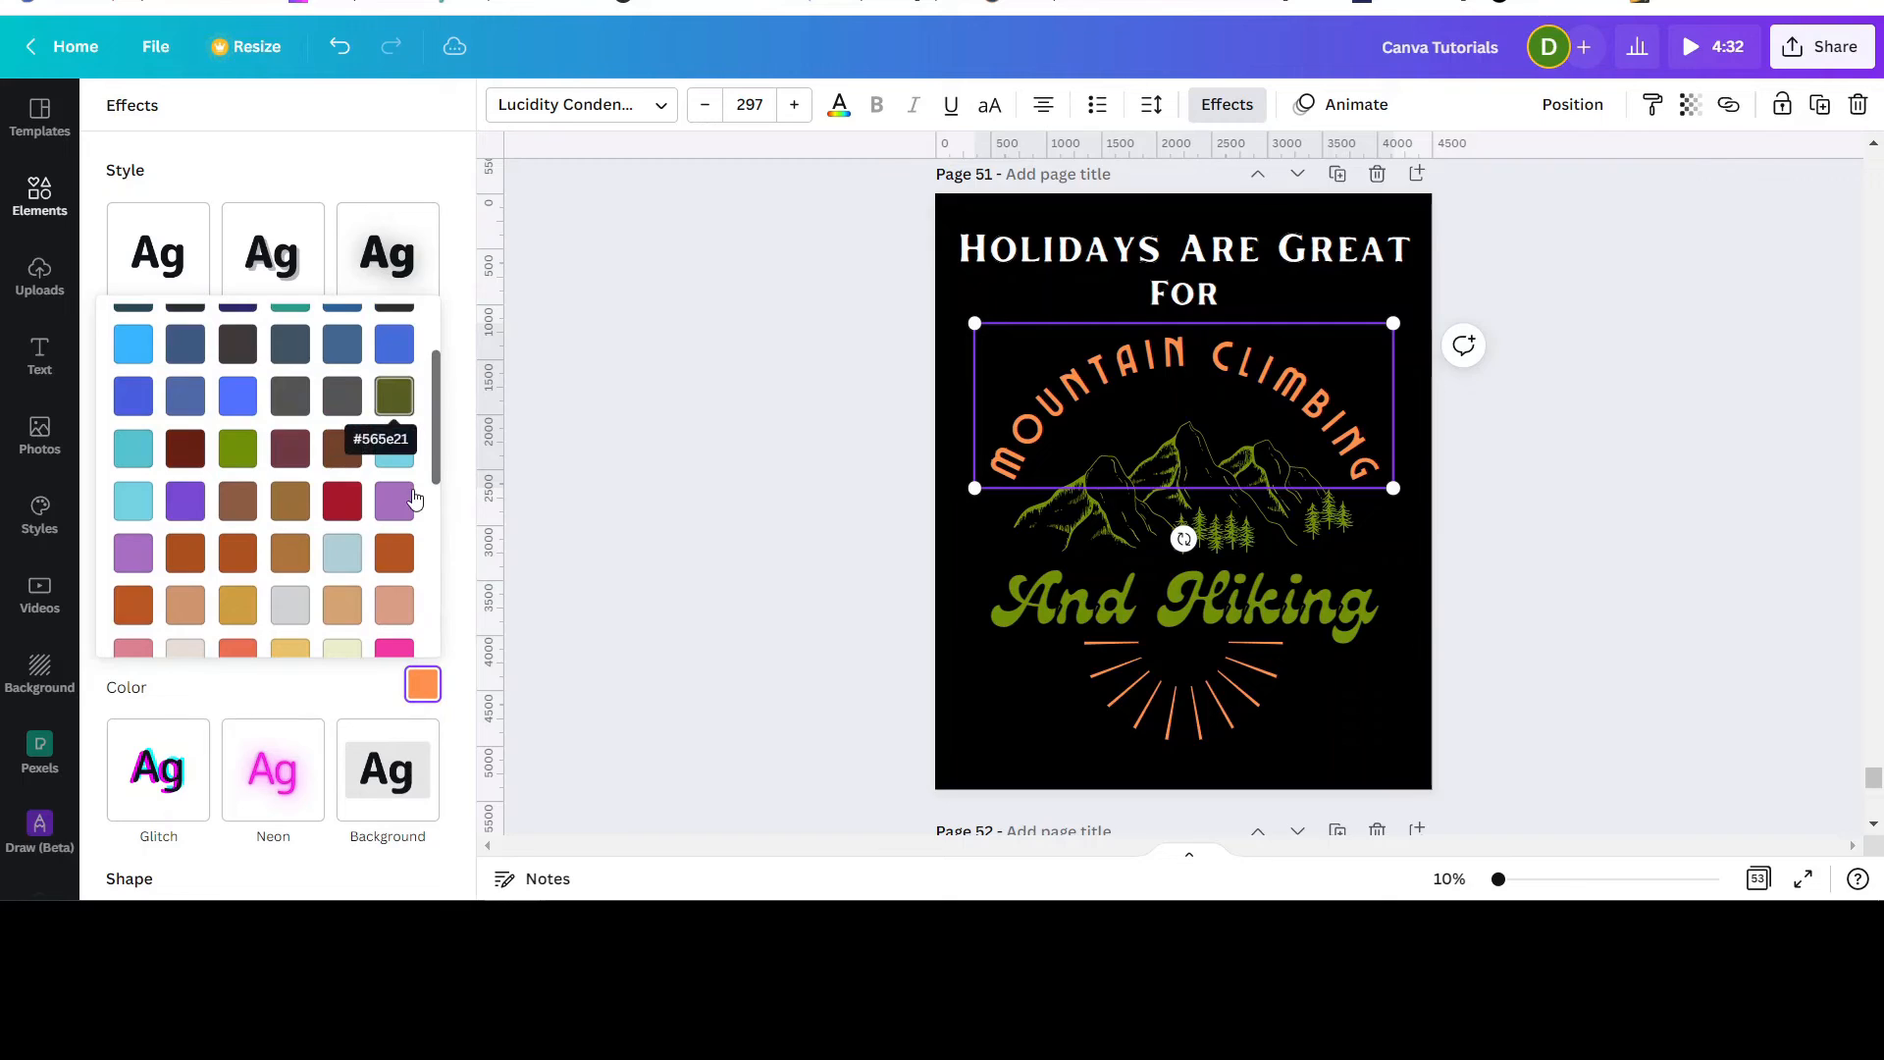
left_click(392, 502)
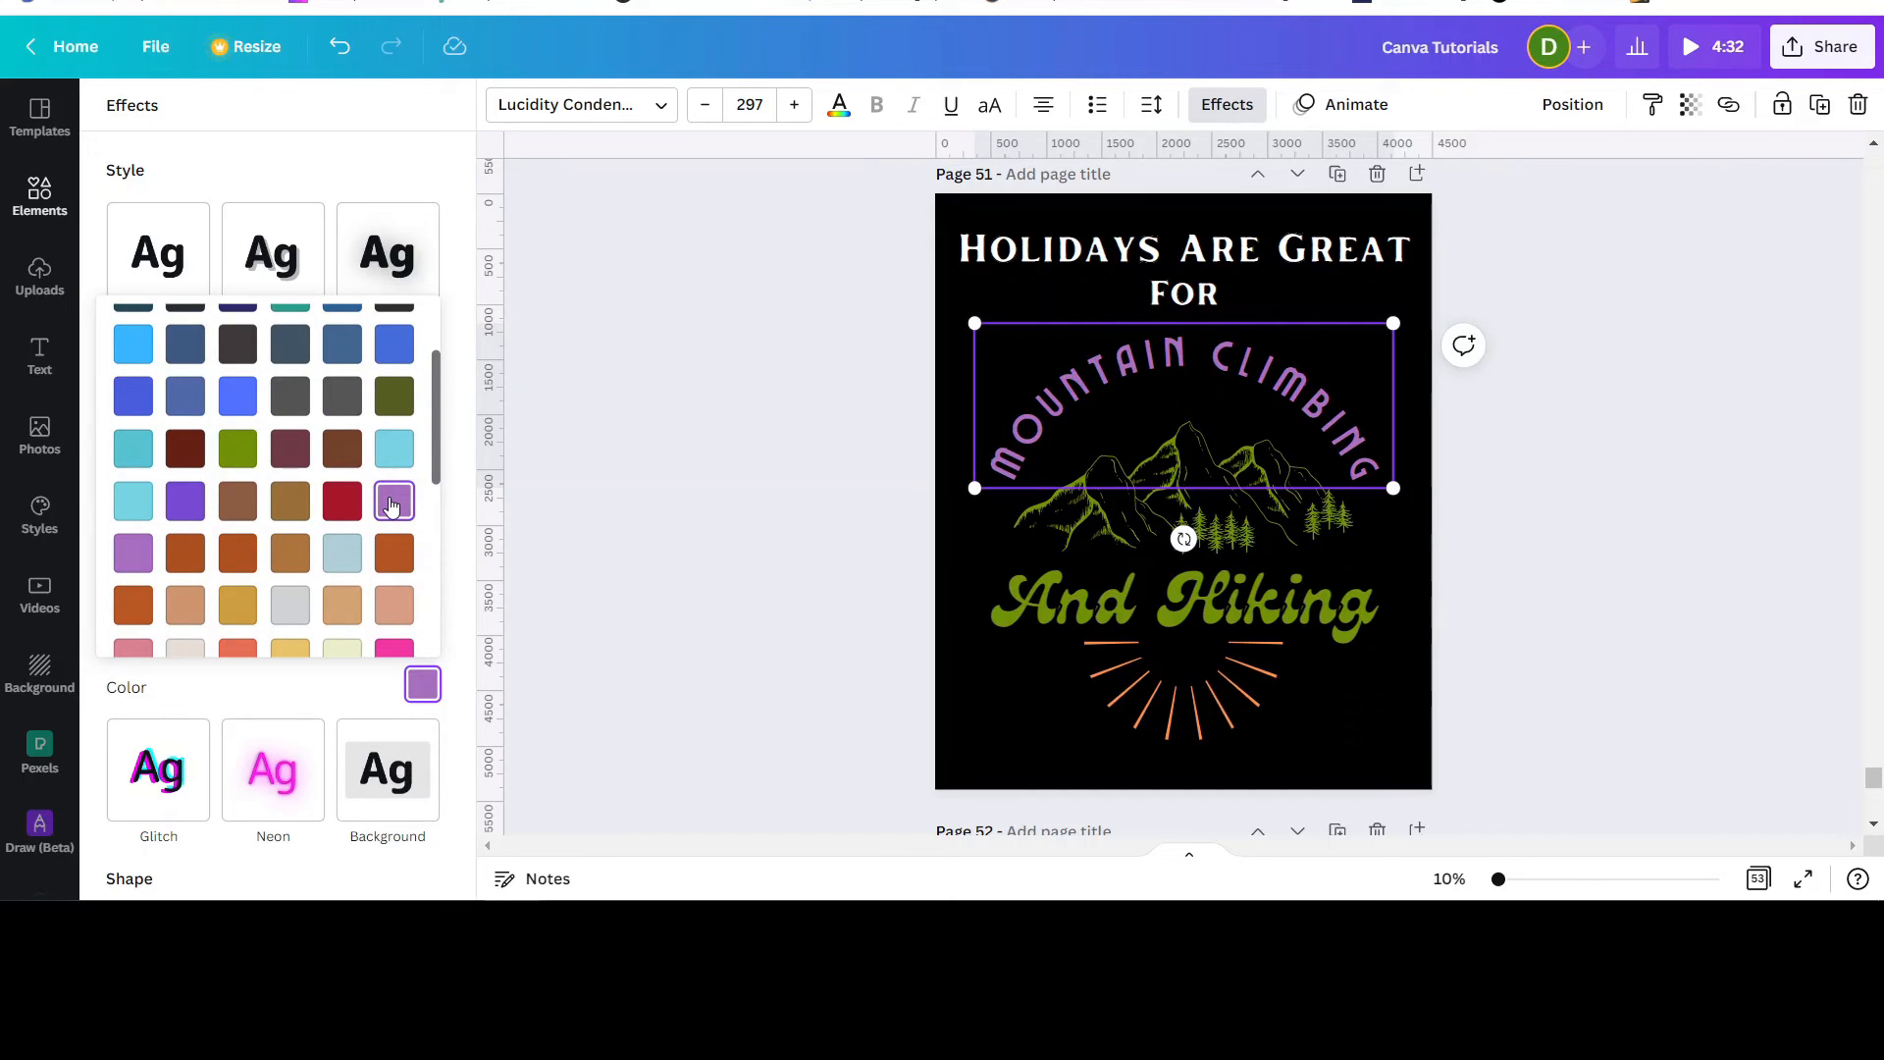
scroll(391, 505, "down", 5)
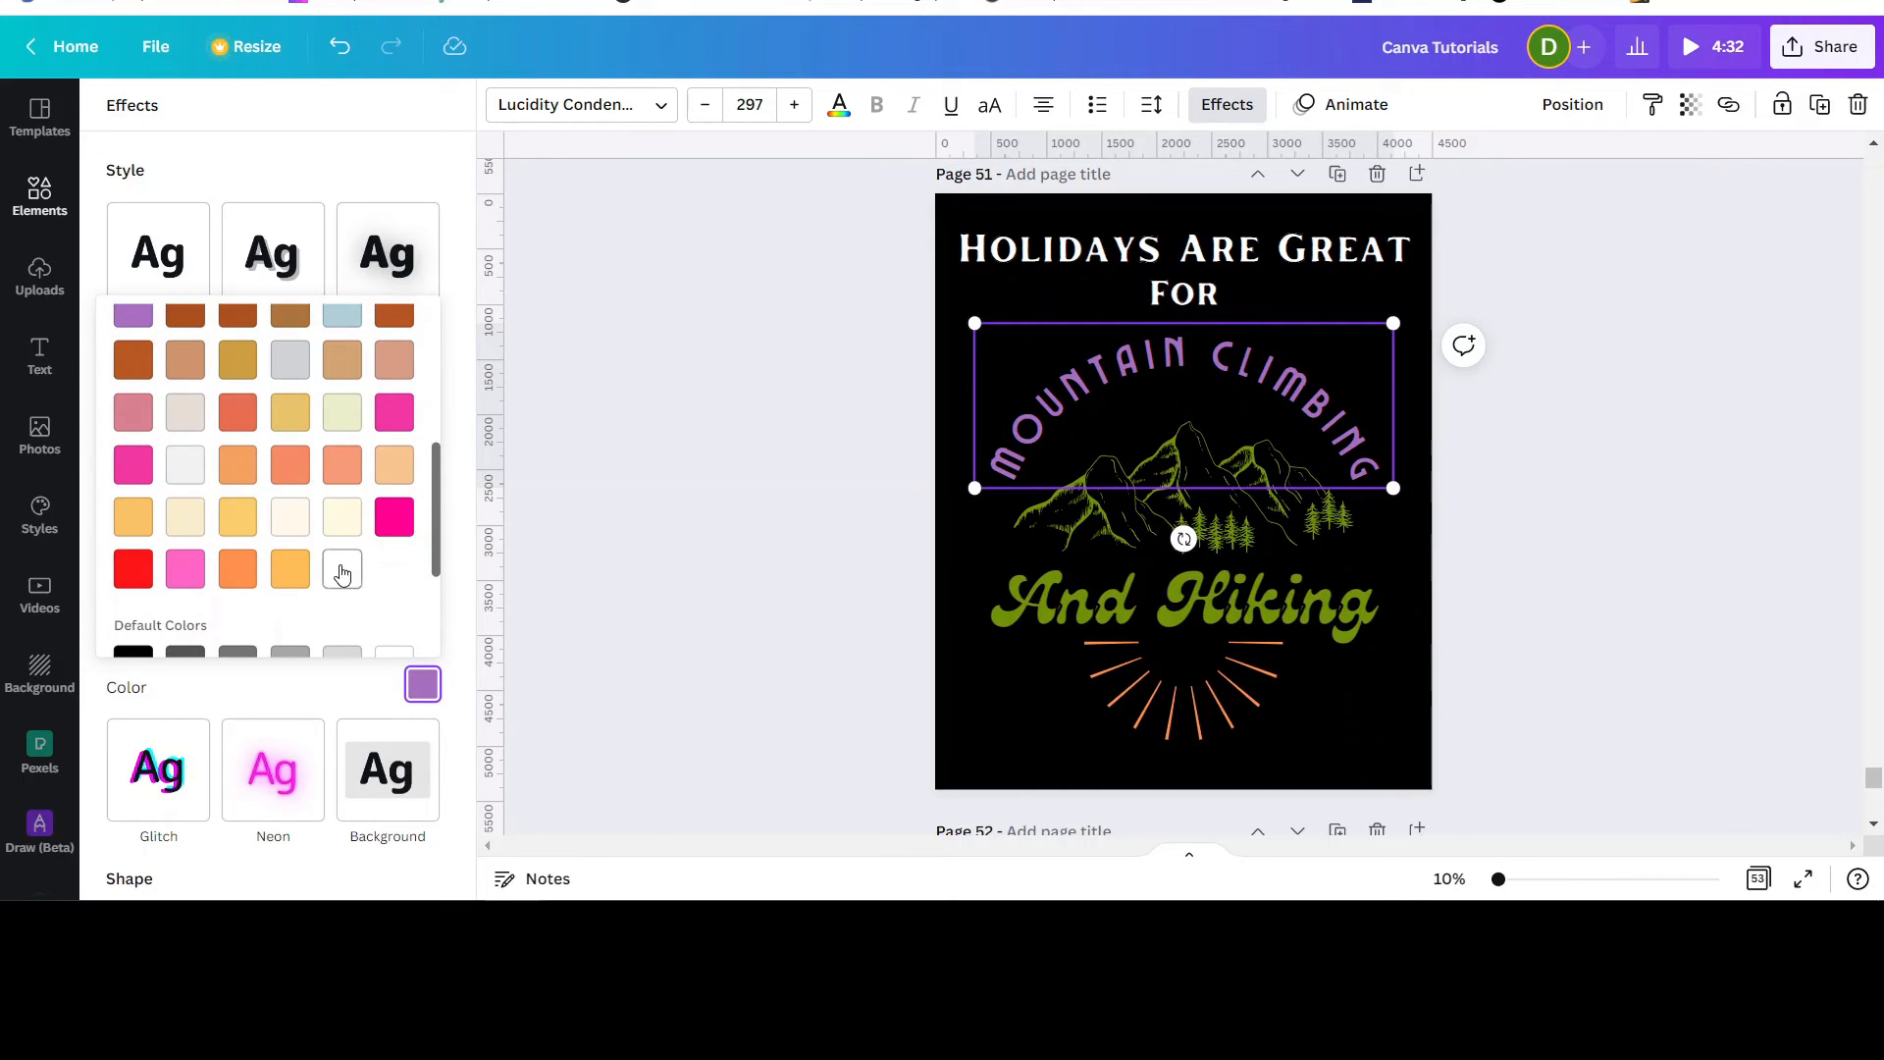
left_click(342, 570)
Step: Set the Splice effect colour of the "And Hiking" text on page 51 to bright pink
left_click(1072, 595)
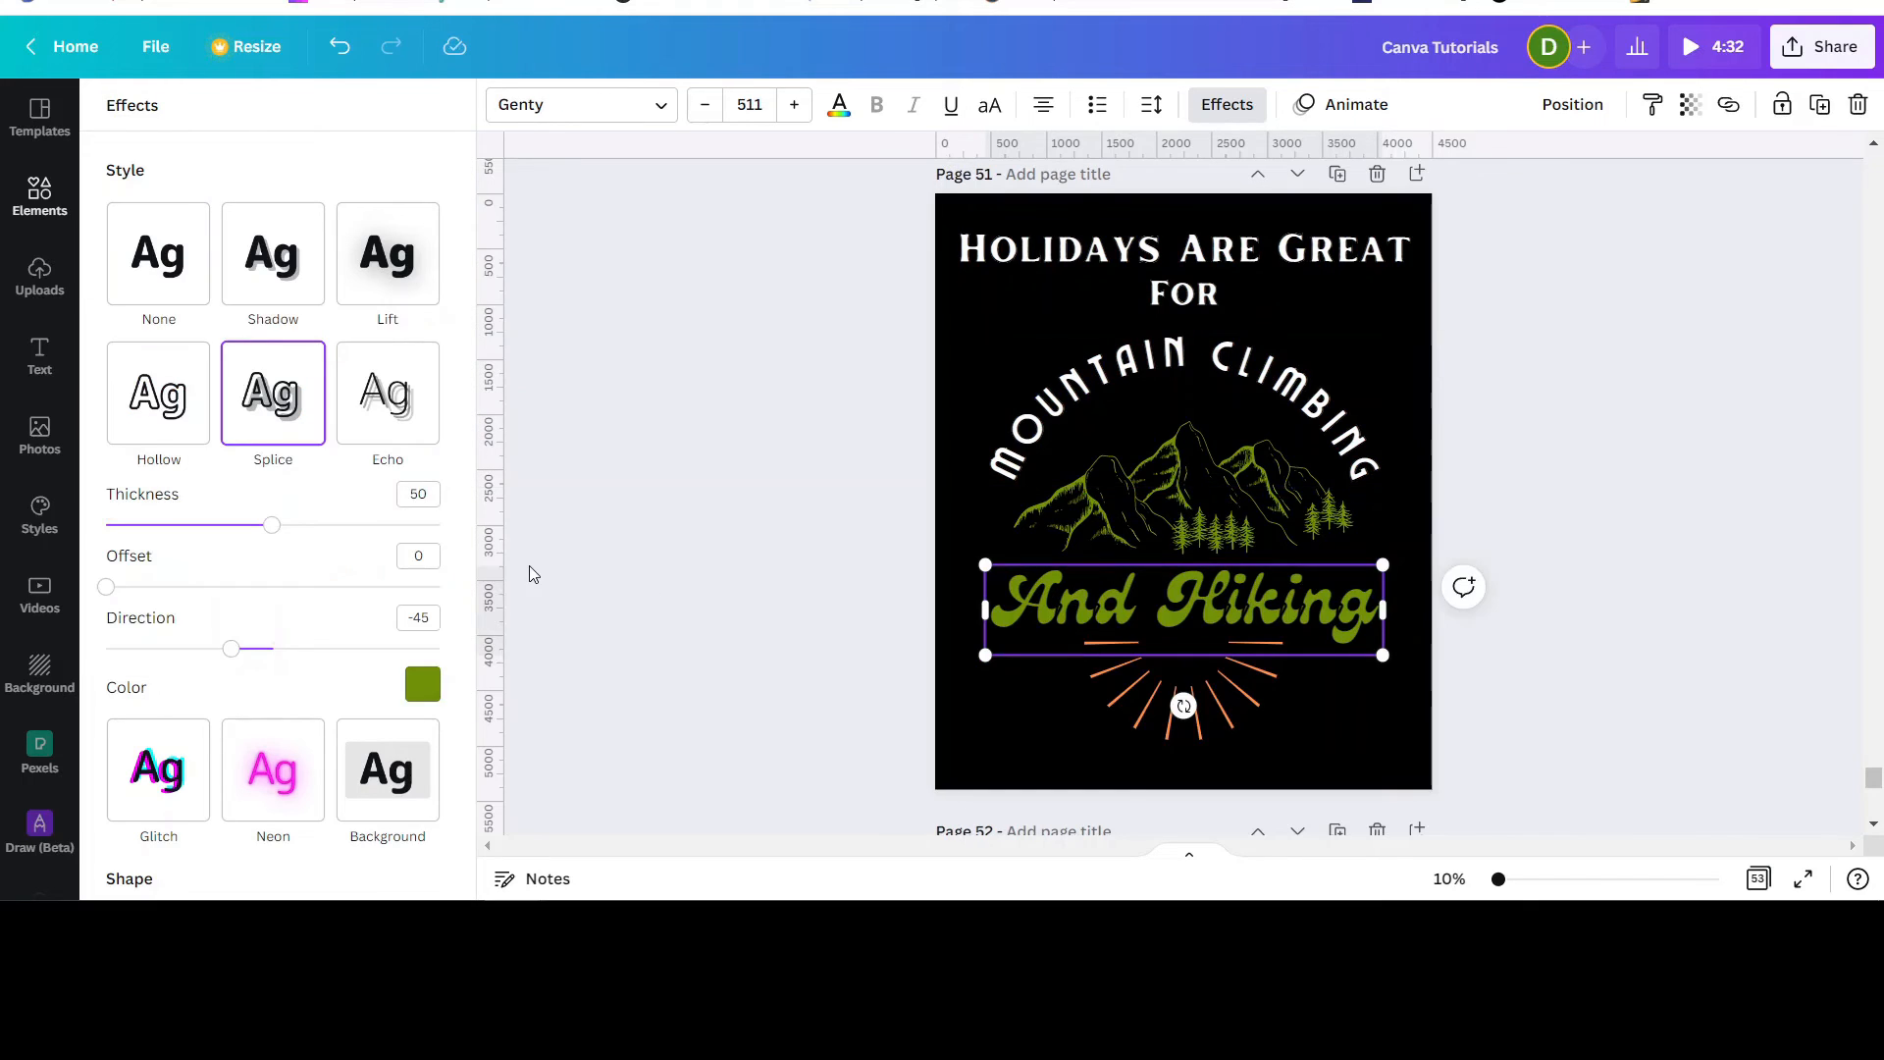
left_click(423, 684)
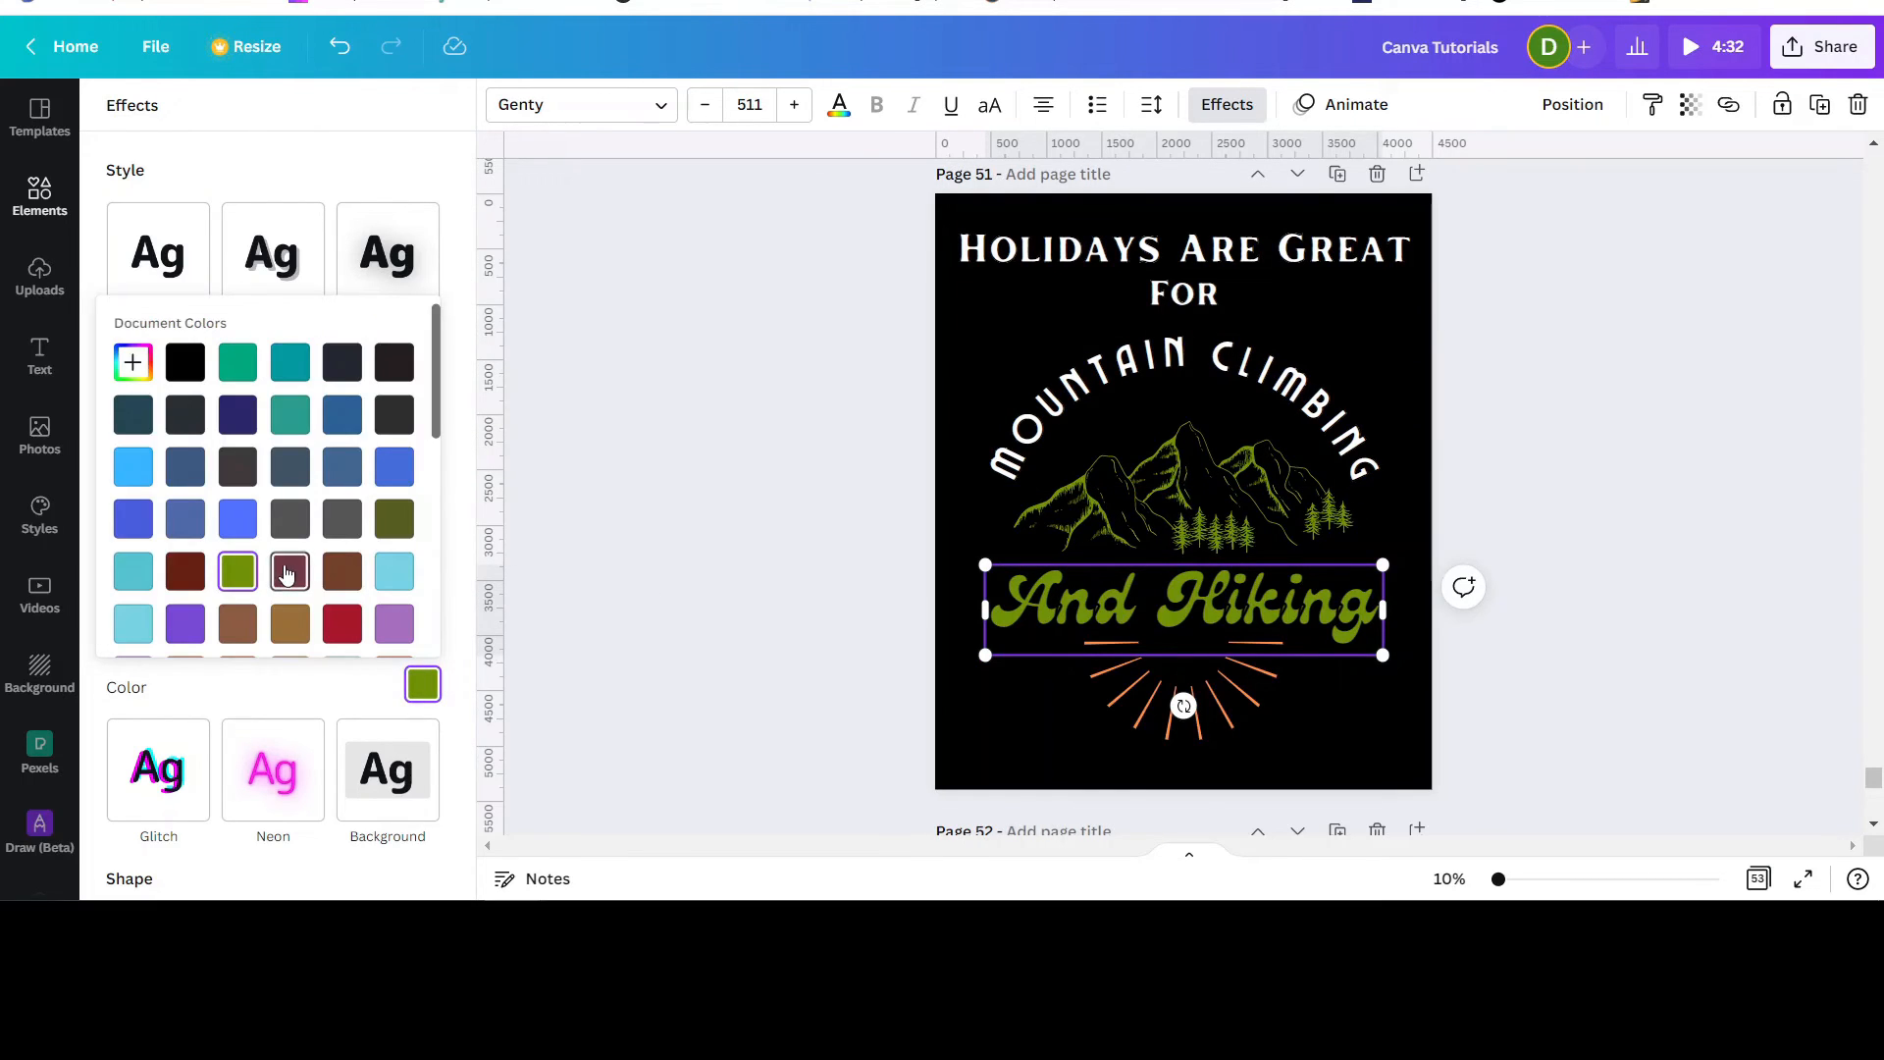
scroll(286, 549, "down", 3)
left_click(393, 643)
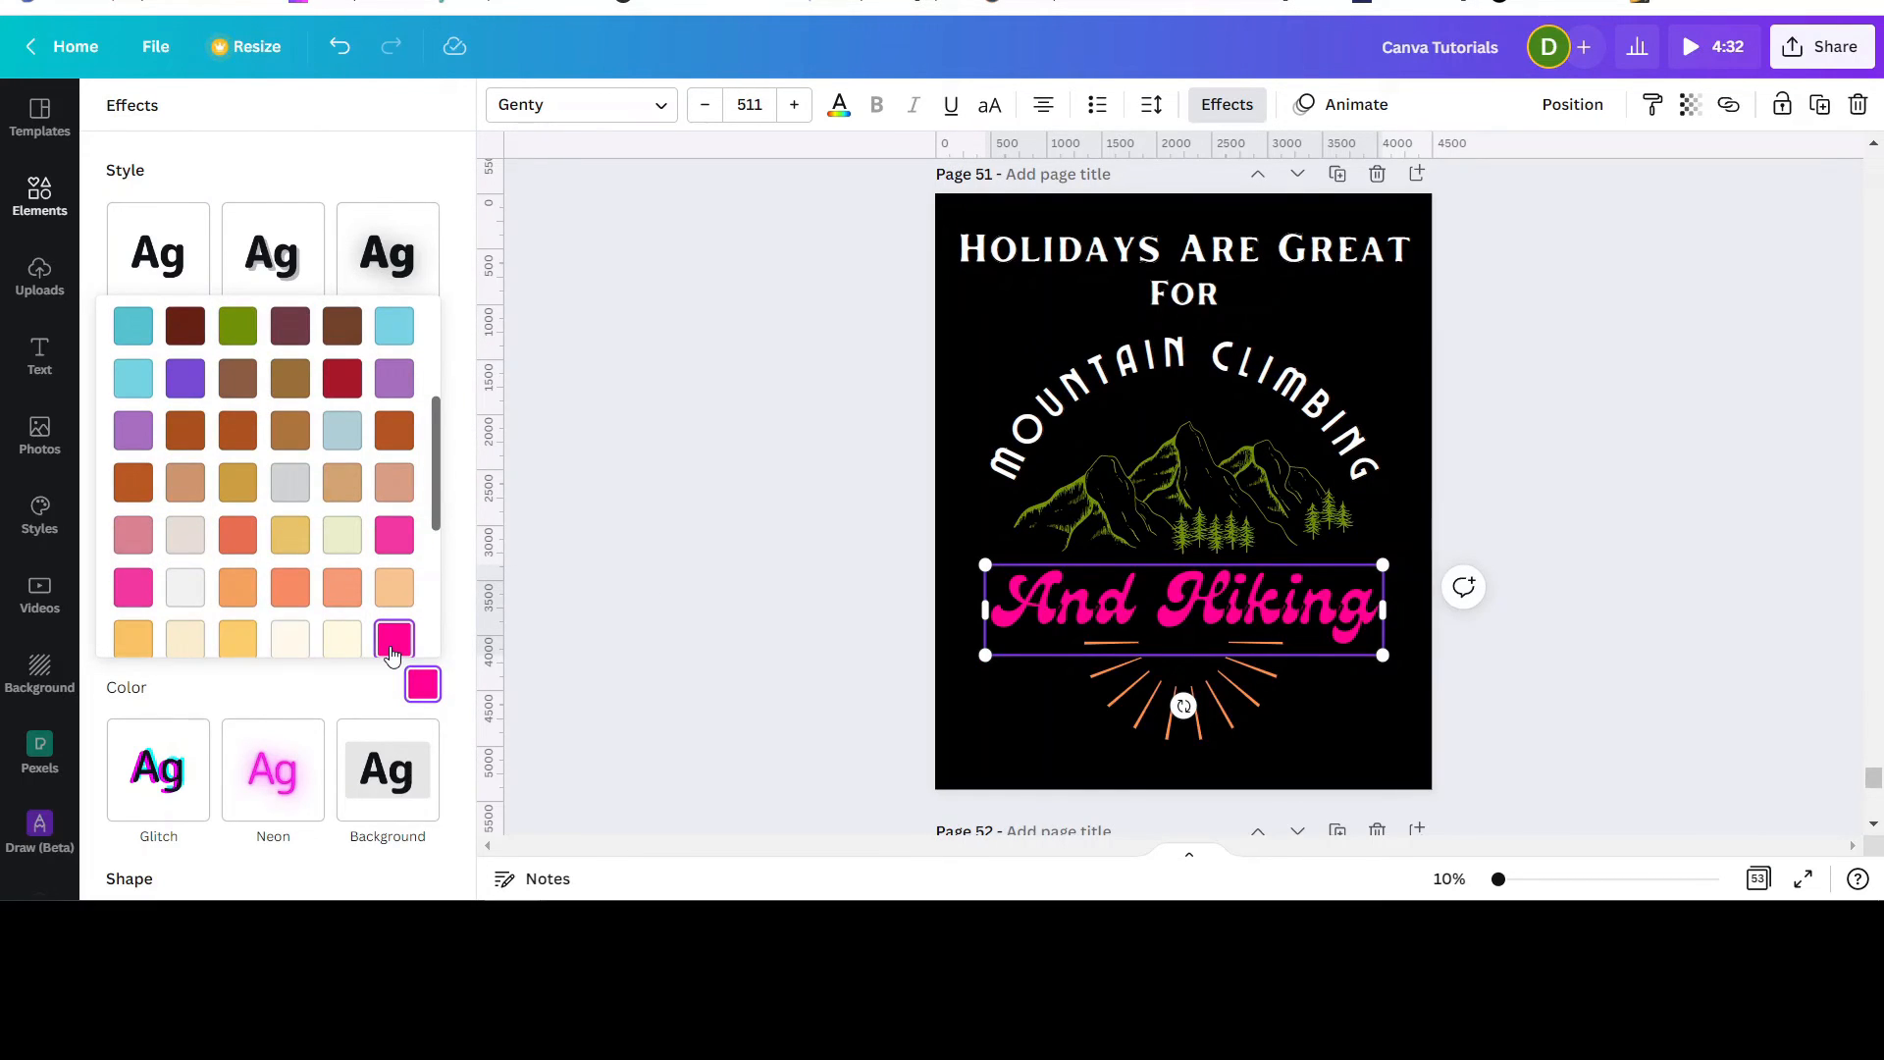
left_click(1673, 544)
Step: Compare the colour combinations of the mountain climbing T-shirt designs on pages 50 and 51
scroll(1671, 545, "up", 10)
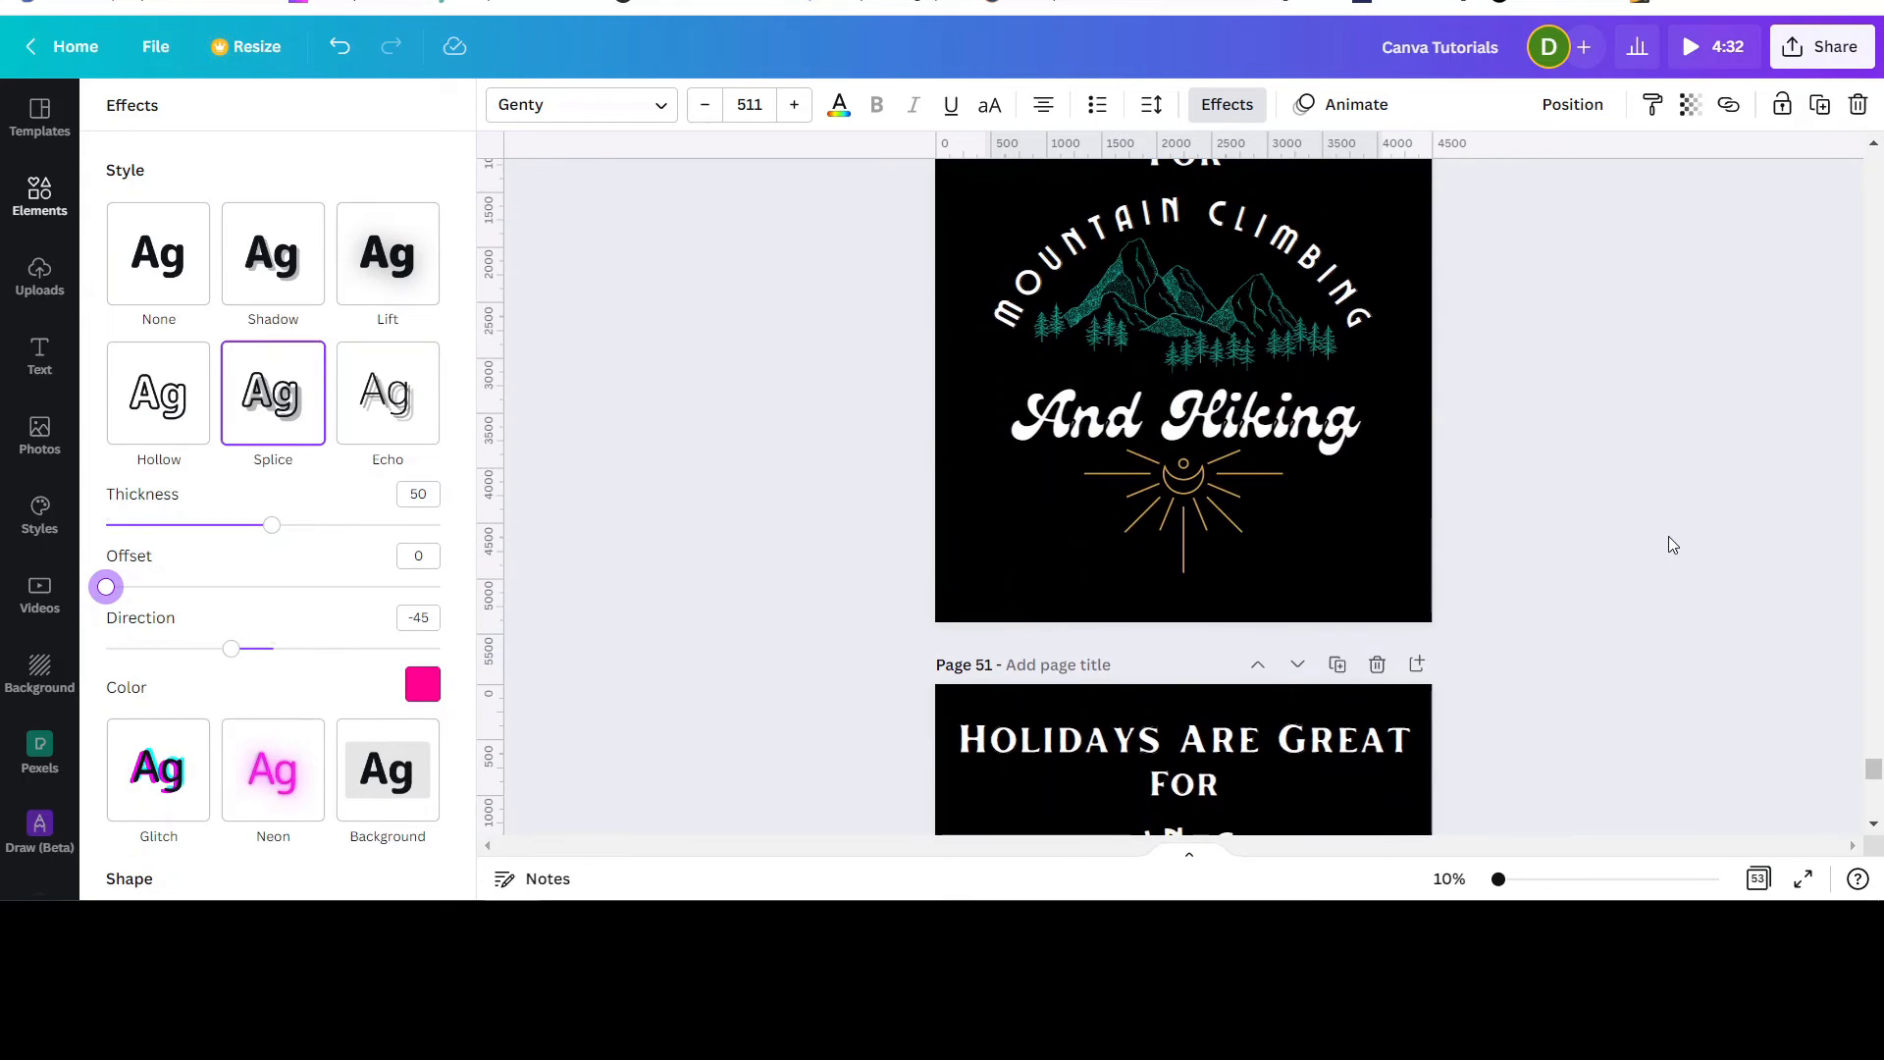
scroll(1668, 536, "down", 3)
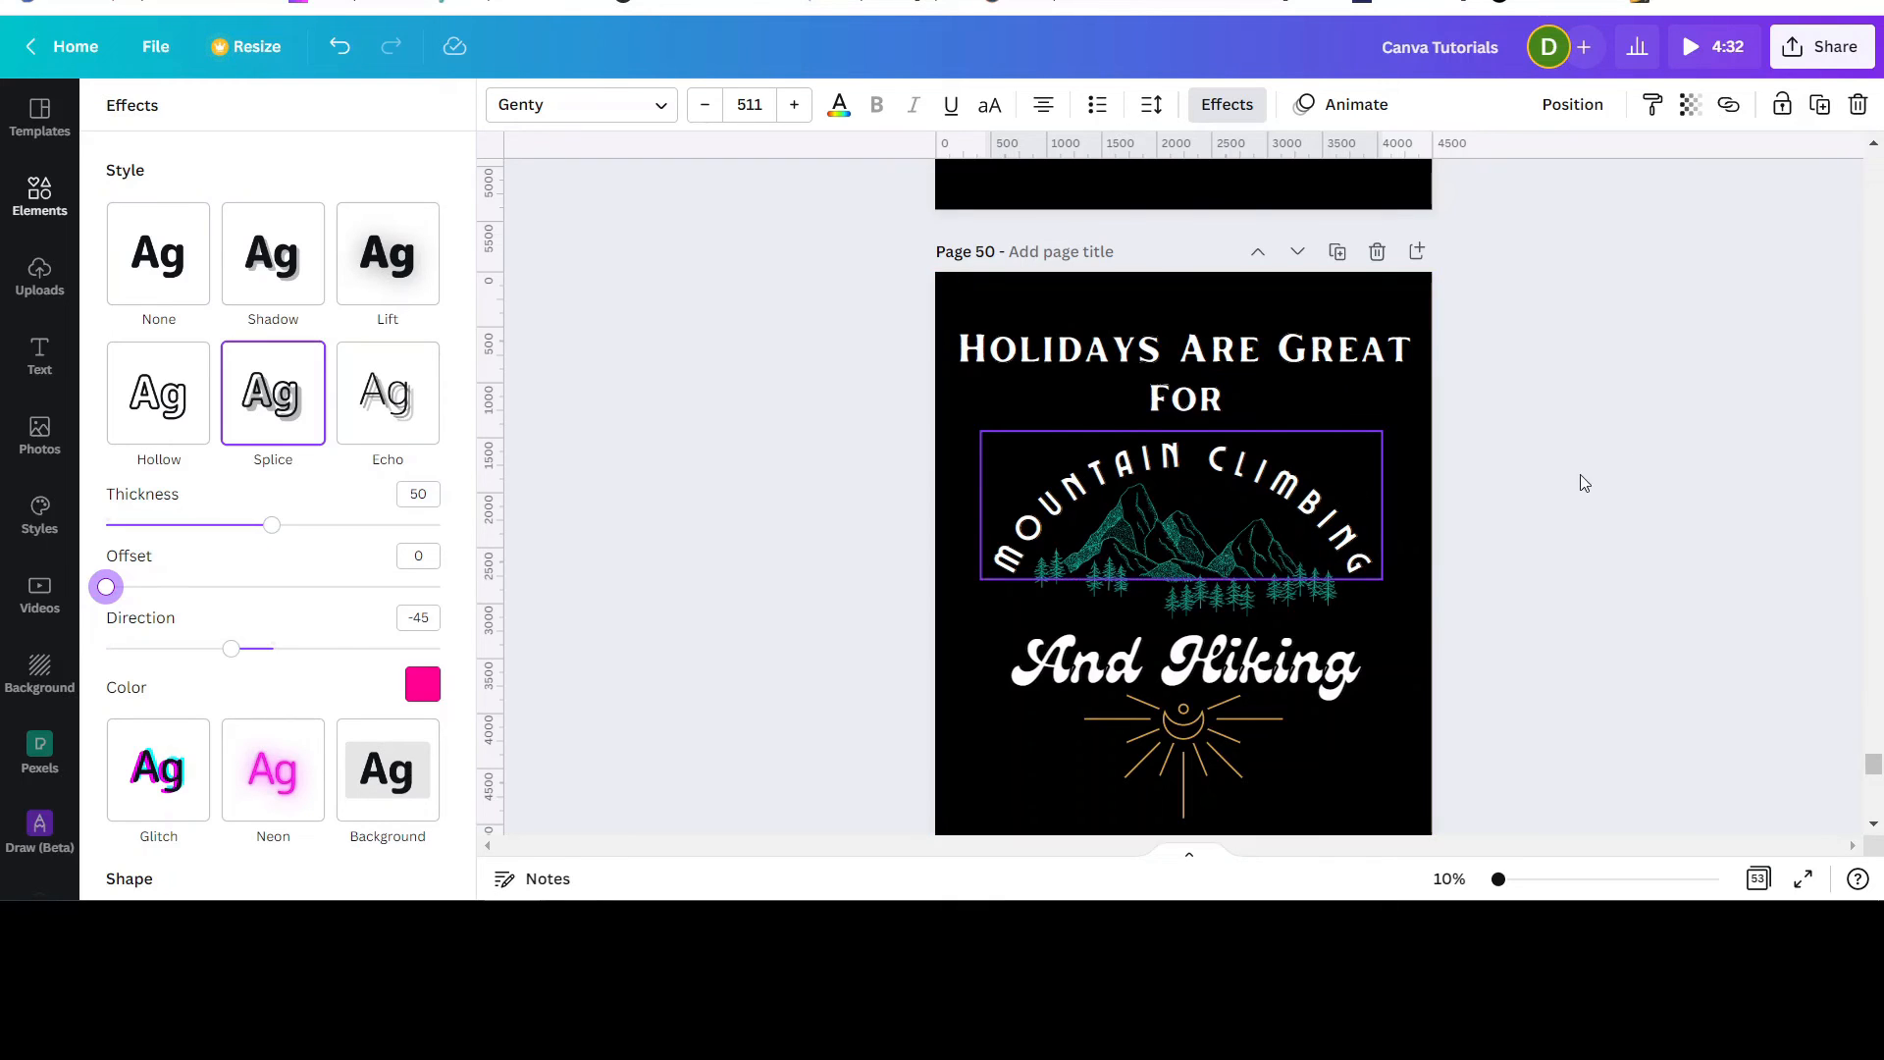
scroll(1580, 551, "down", 5)
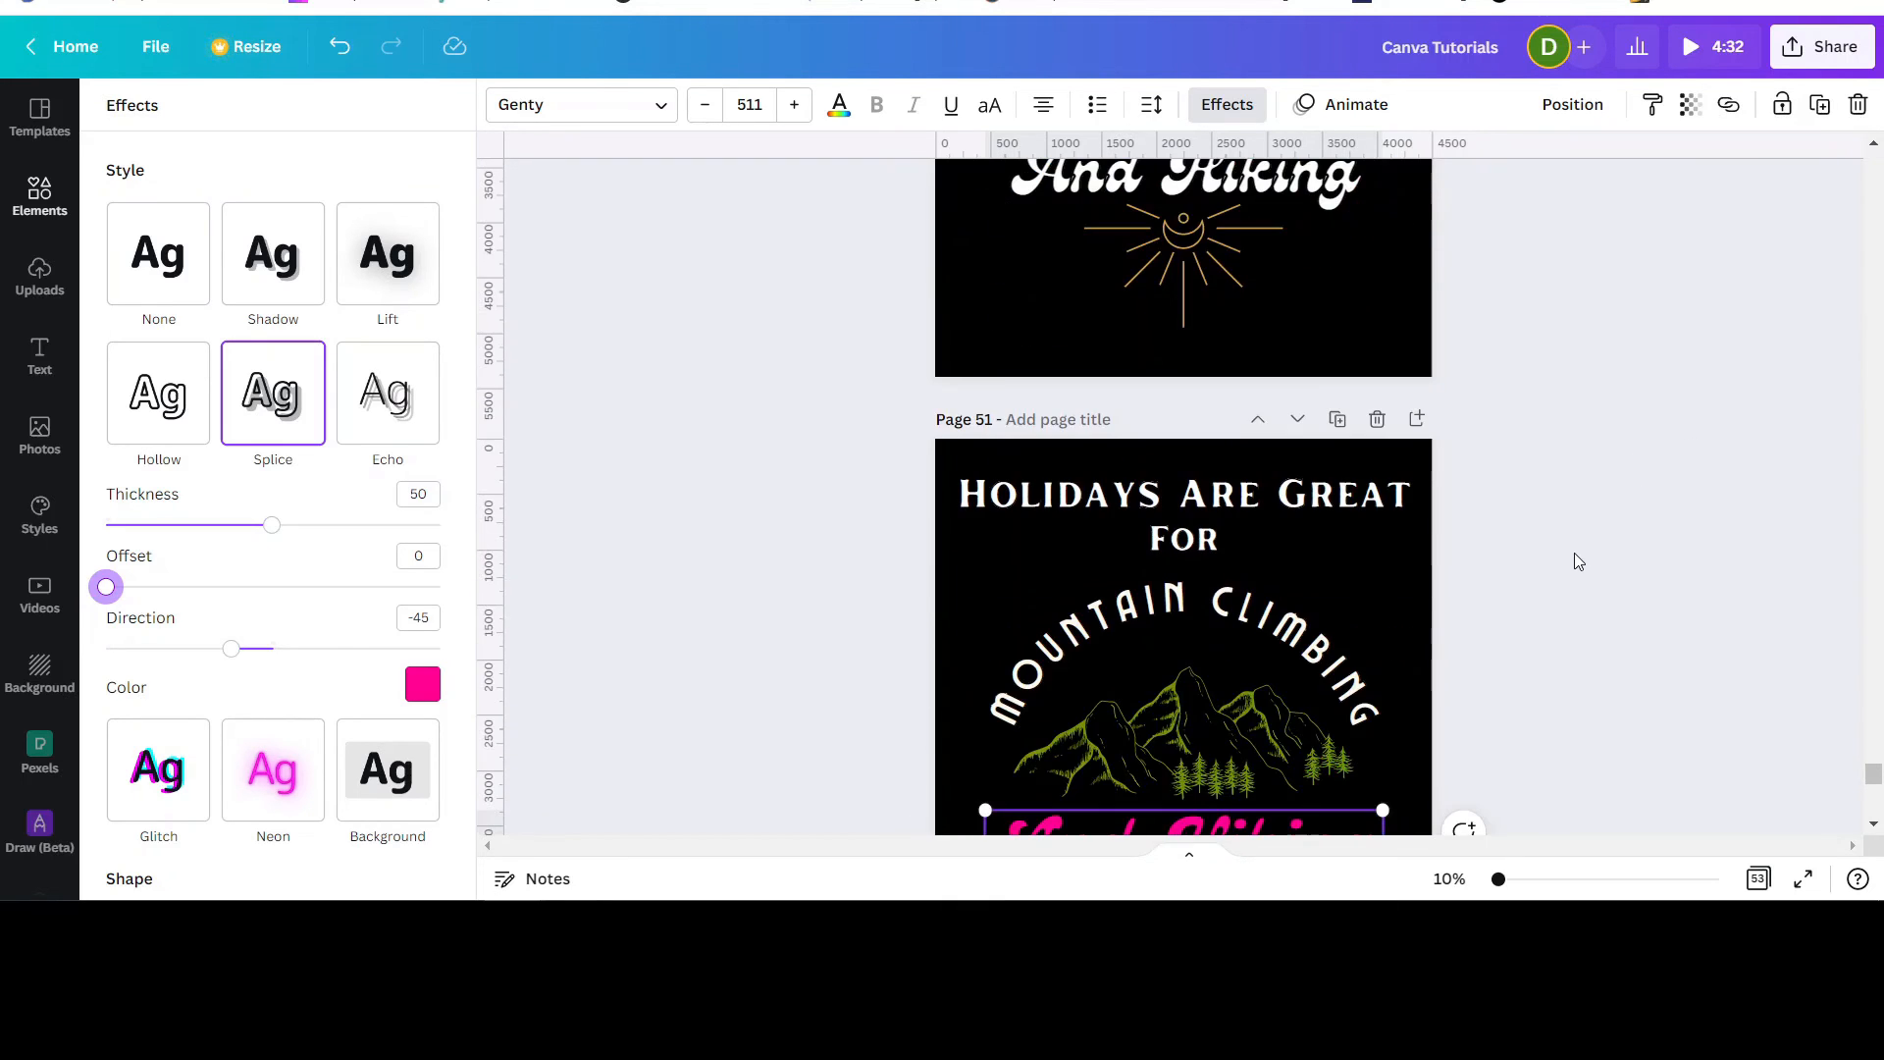
scroll(1574, 560, "down", 2)
scroll(1574, 560, "down", 4)
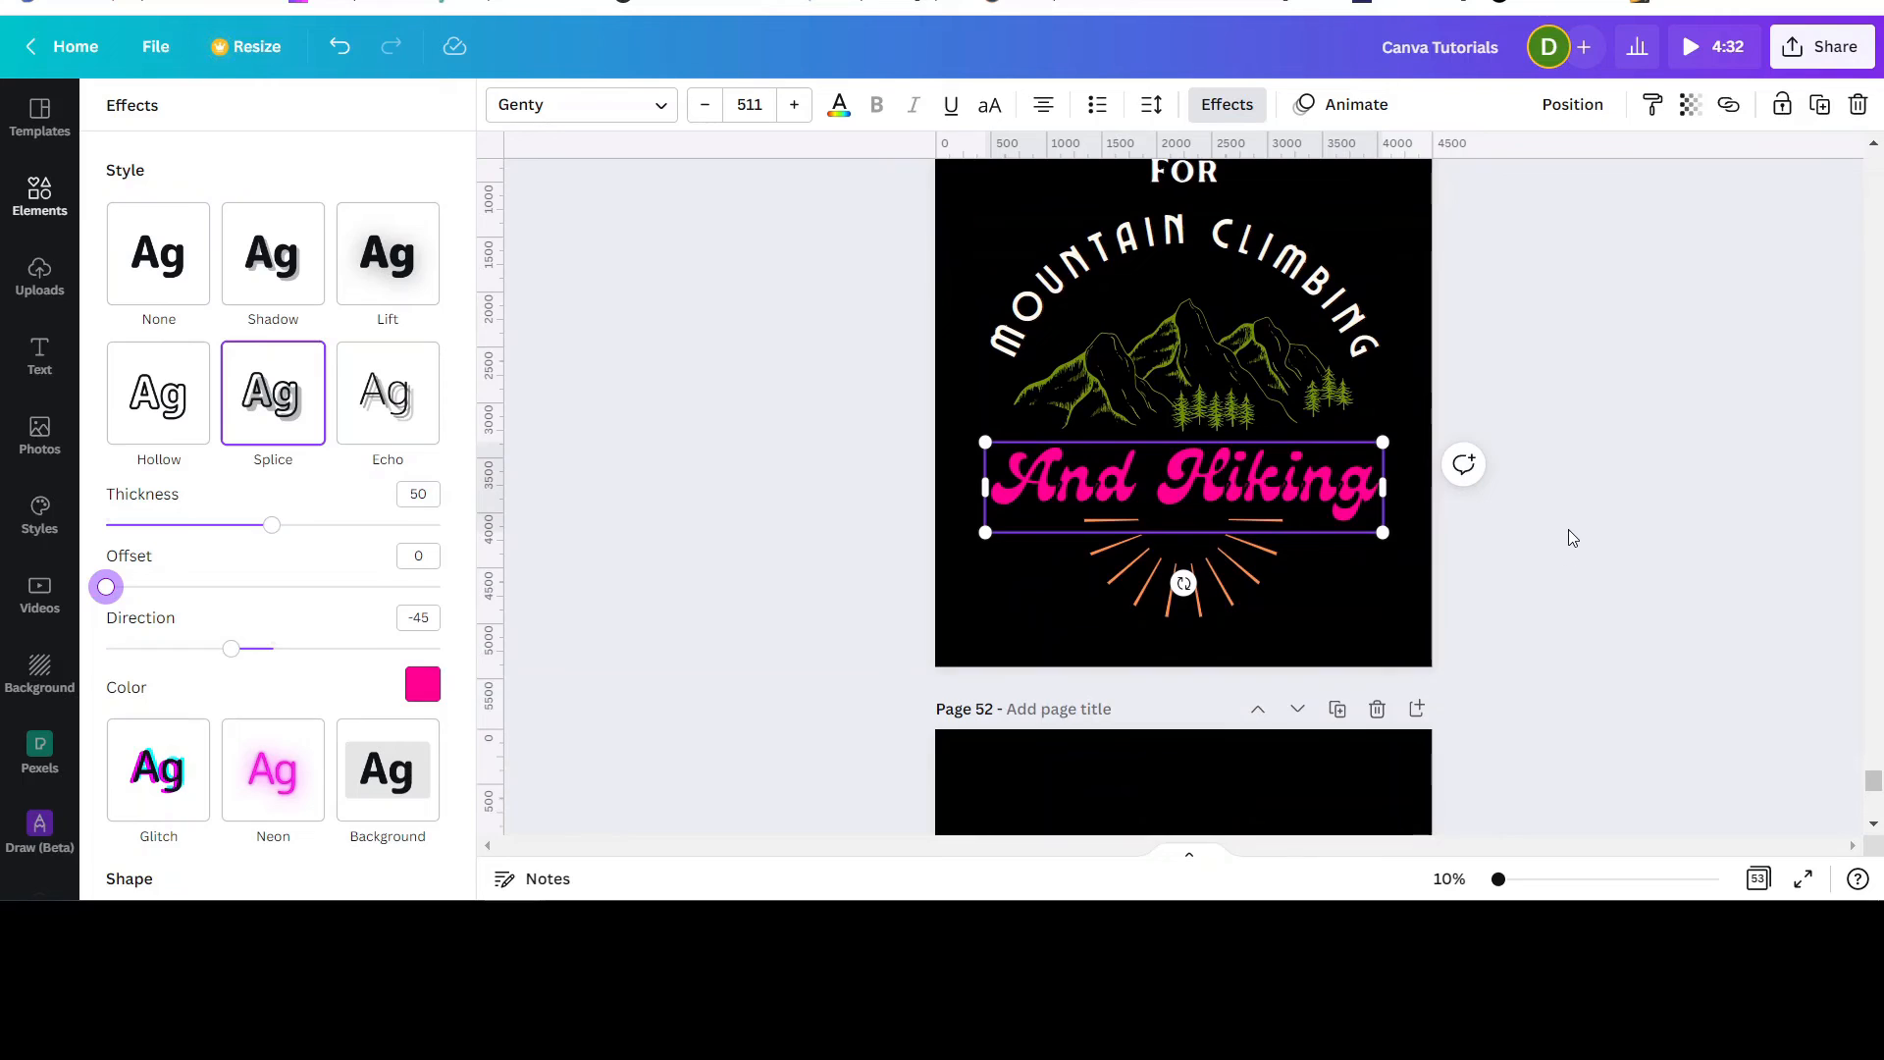
scroll(1569, 537, "up", 2)
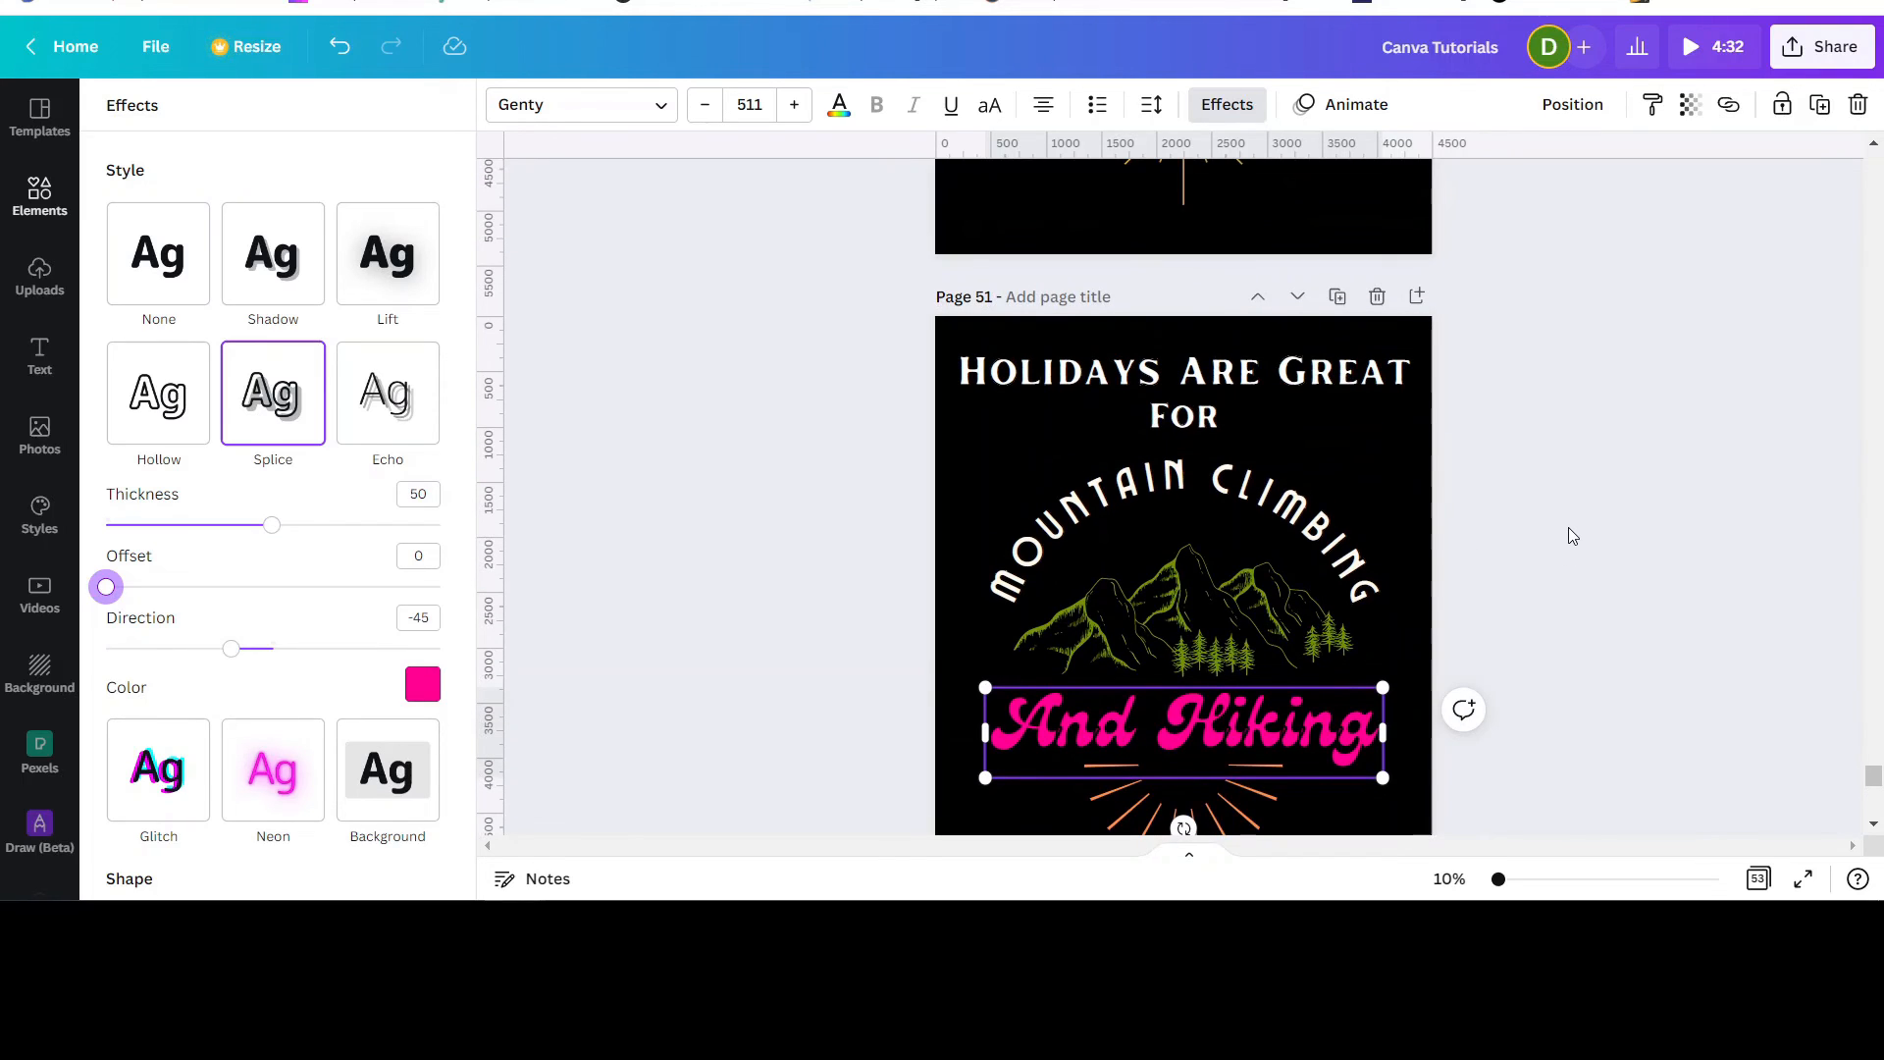
scroll(1568, 528, "down", 2)
scroll(1580, 455, "up", 2)
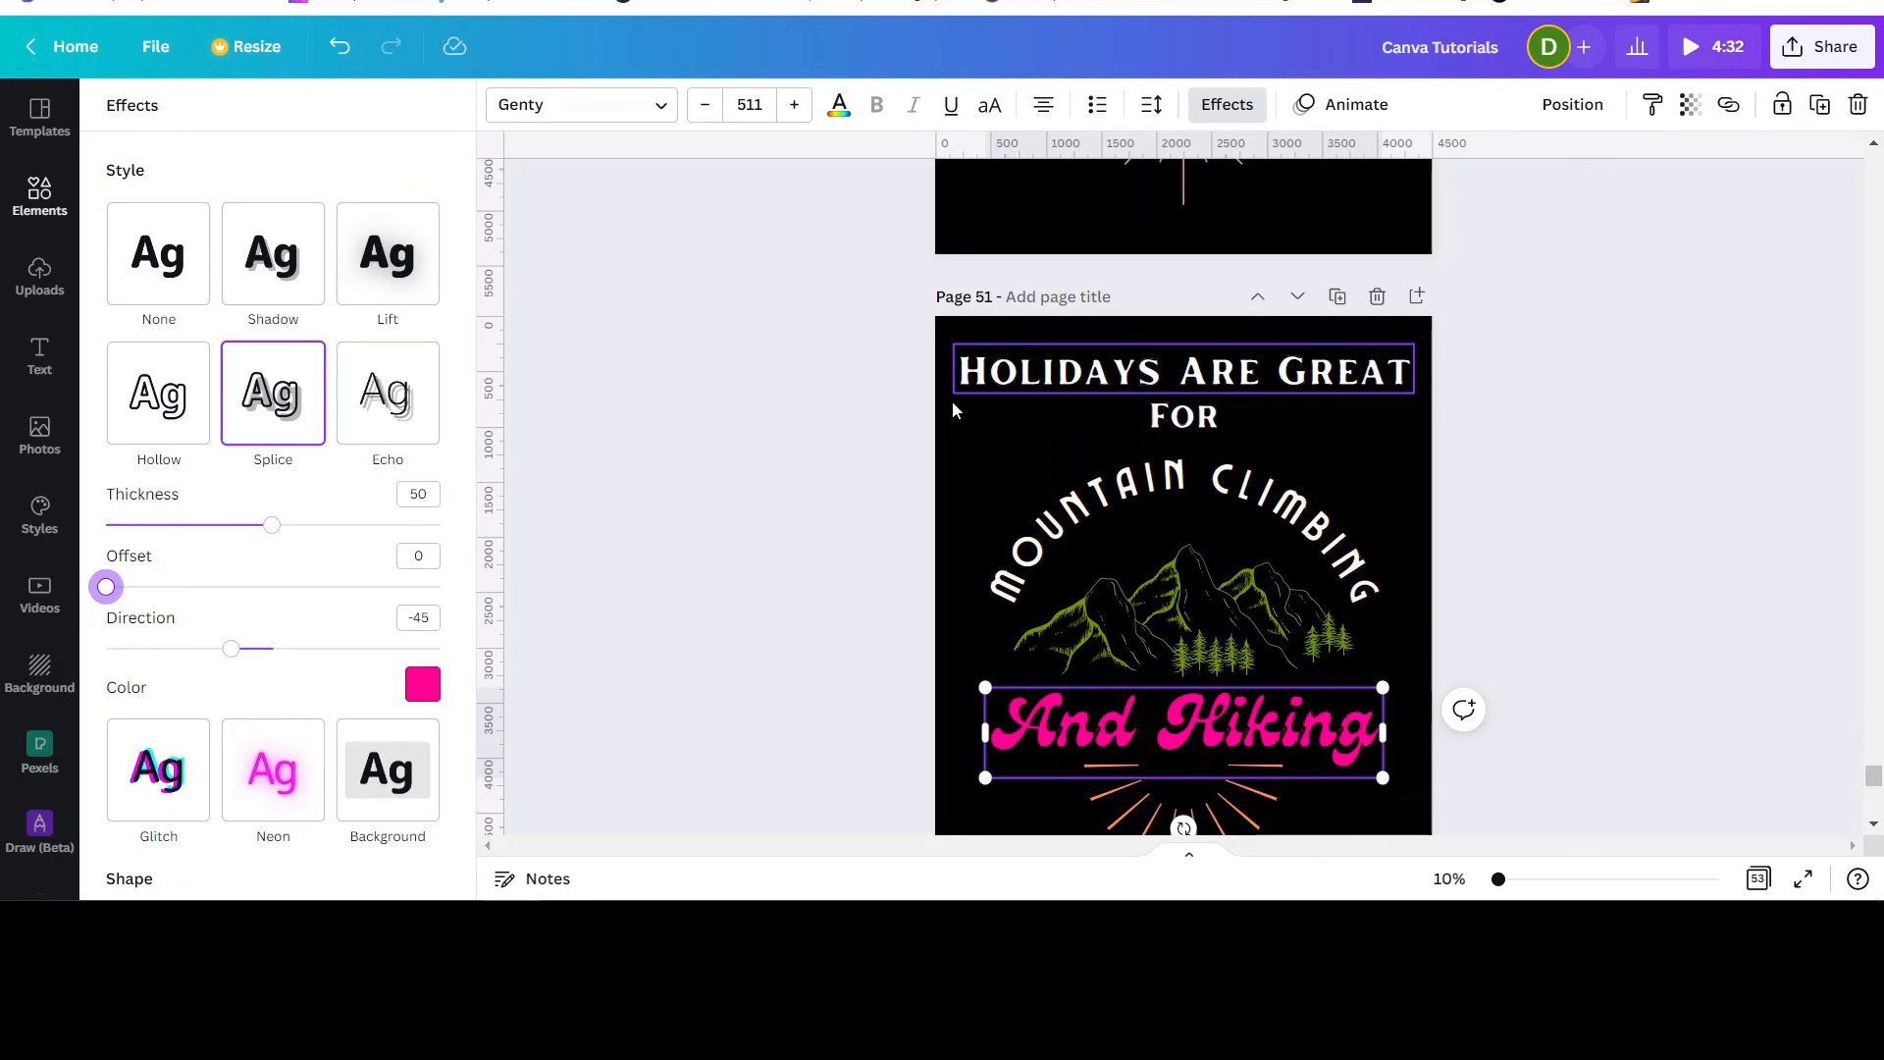
Step: Try slate grey #405464 and dark red as the page 51 background colour, and set it back to black
left_click(956, 327)
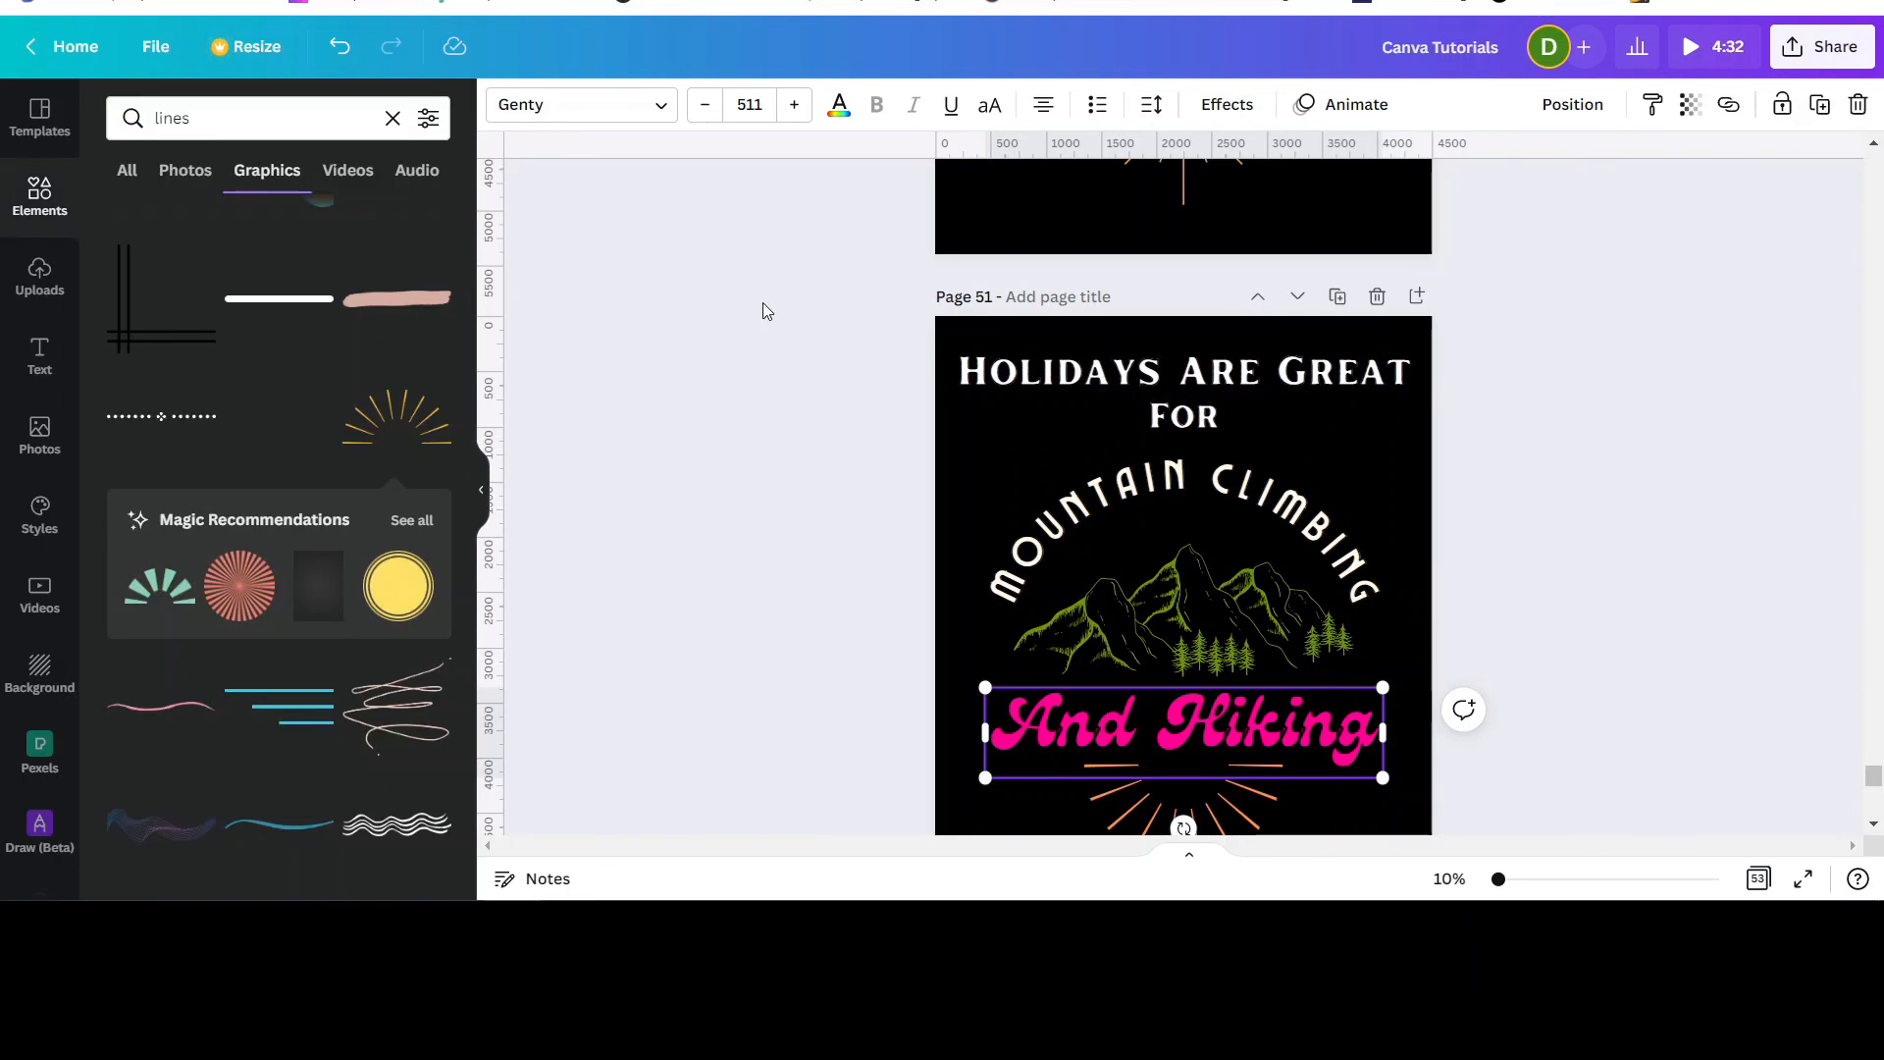
left_click(969, 328)
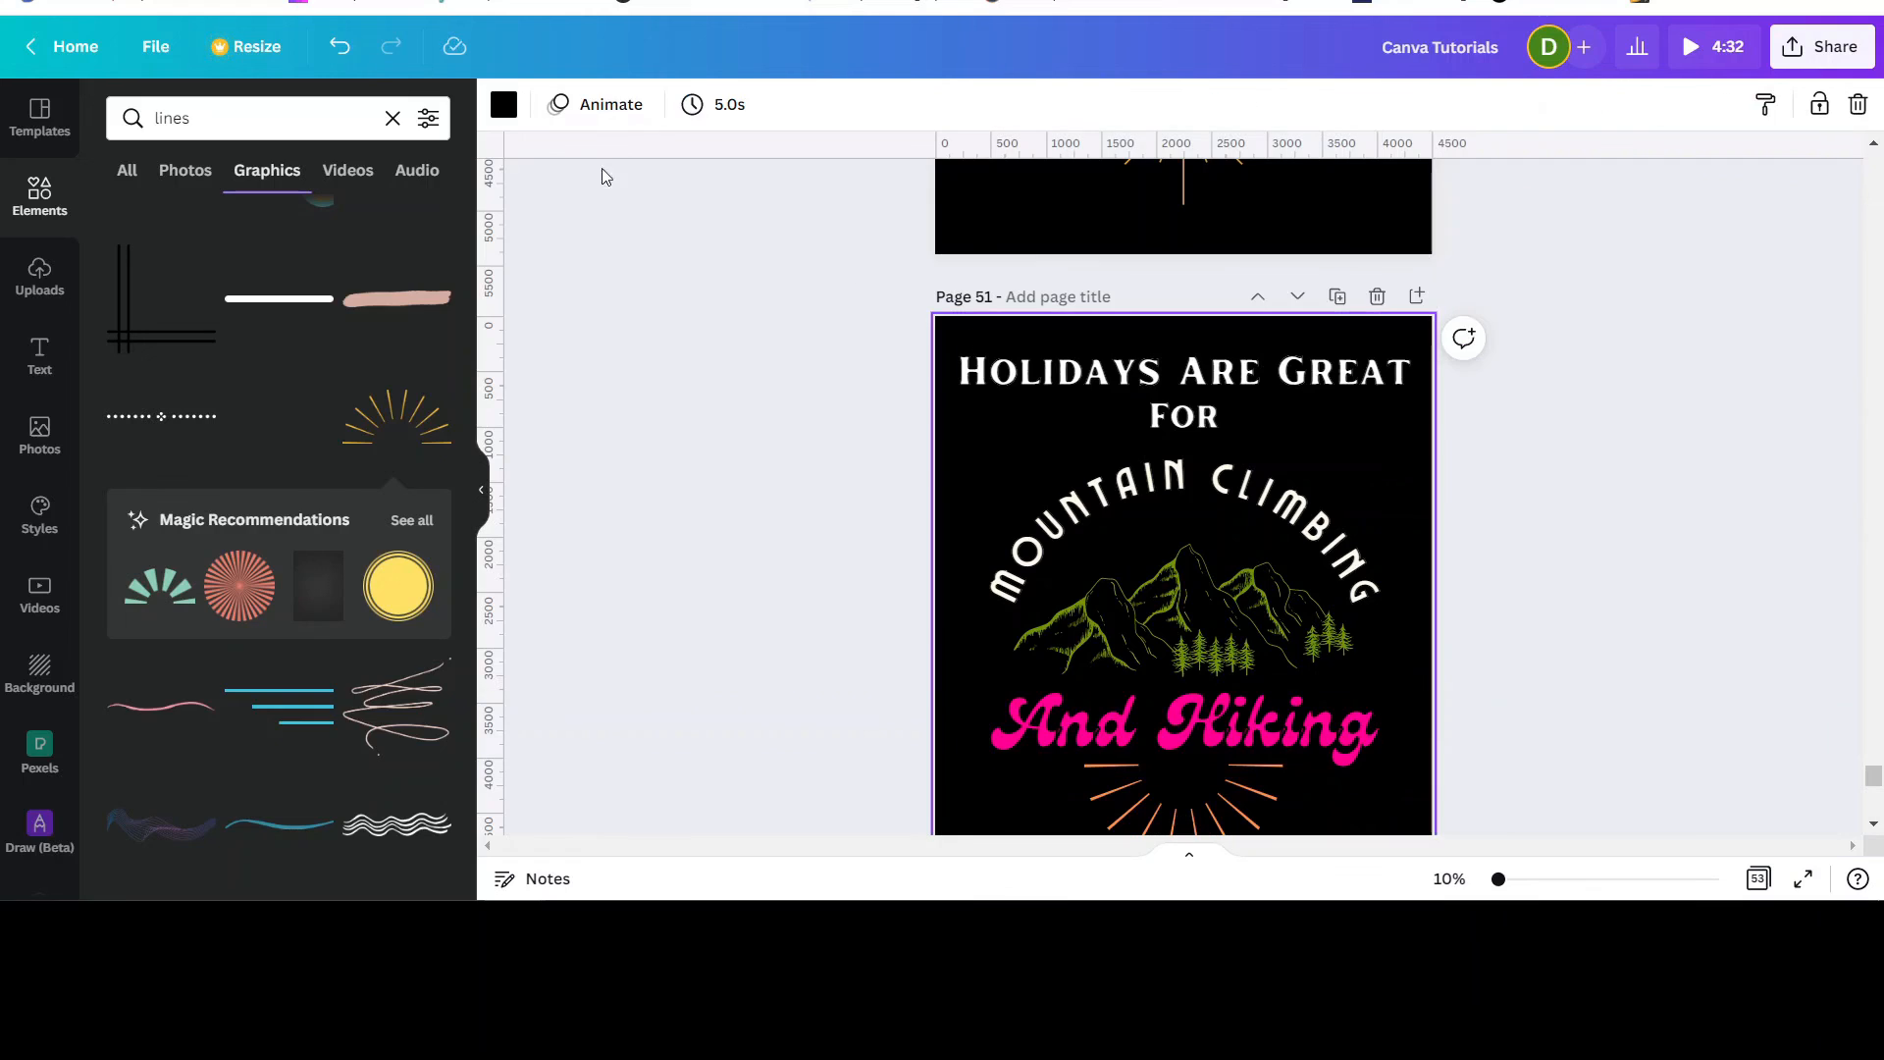
left_click(503, 106)
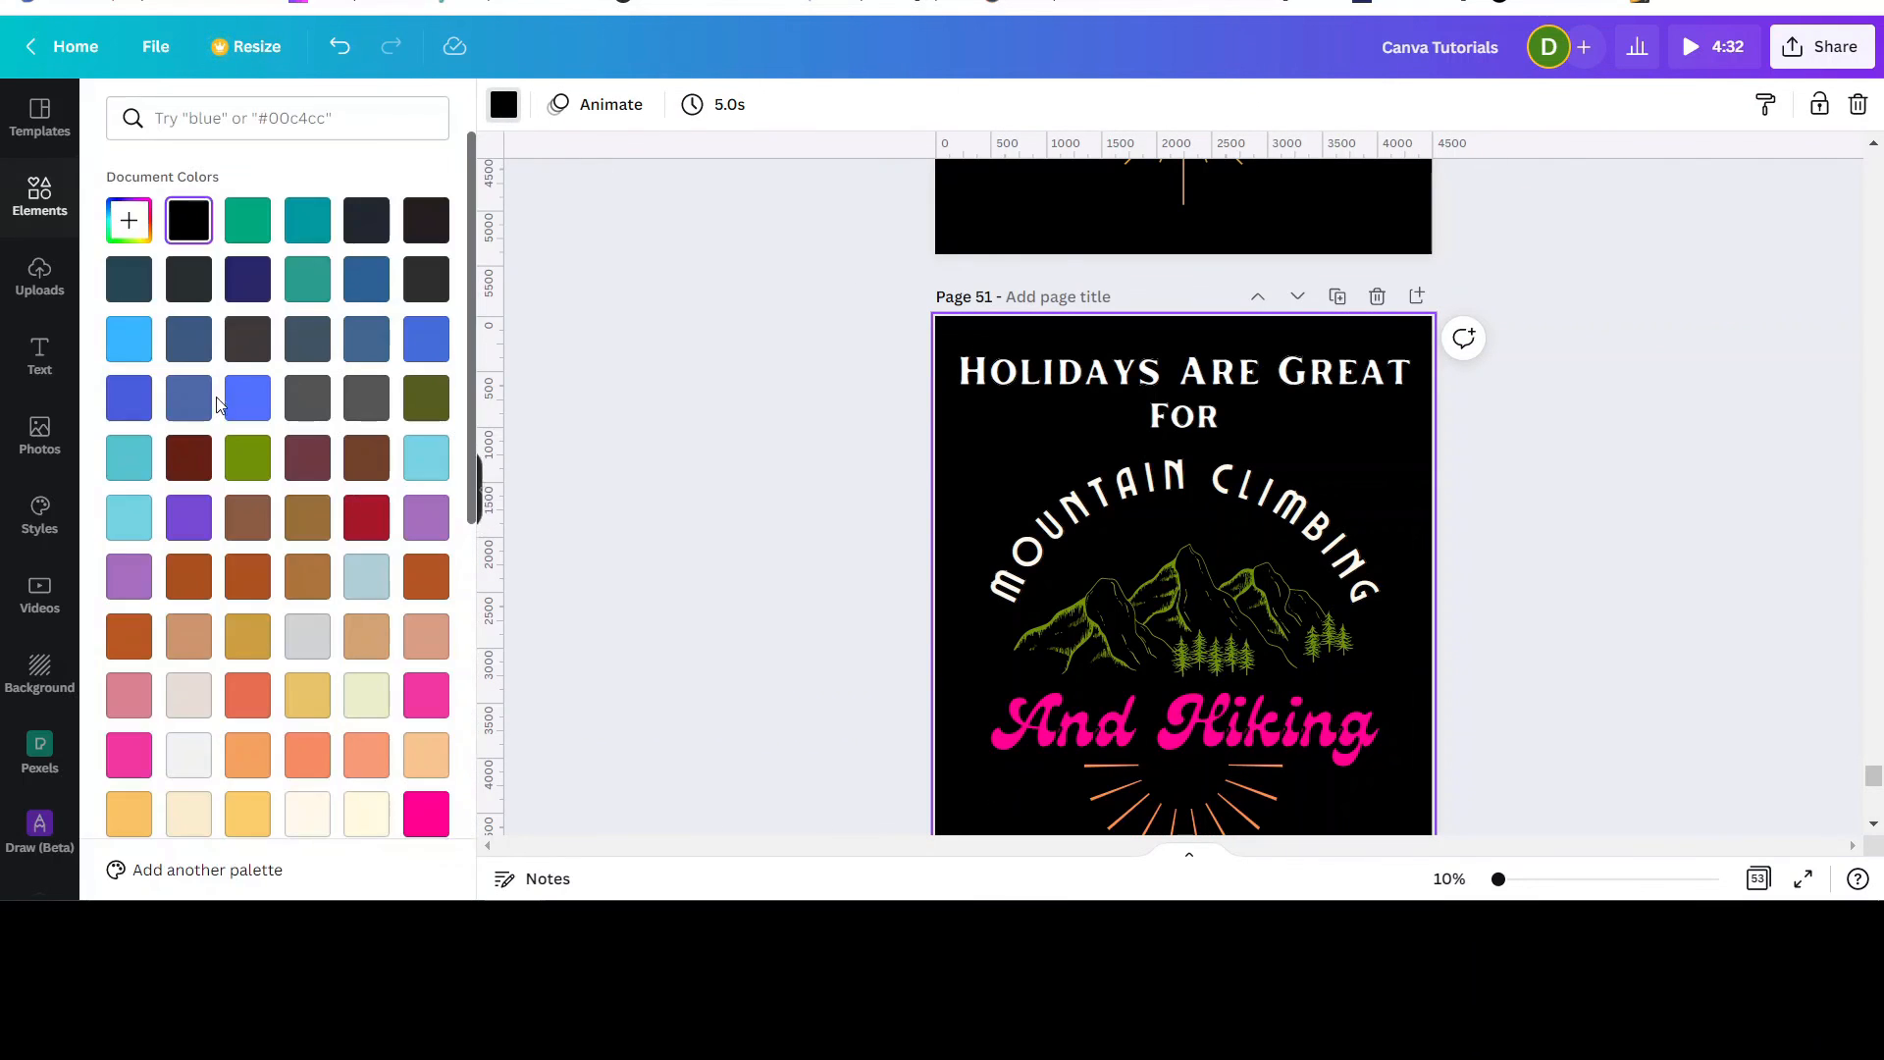
left_click(312, 329)
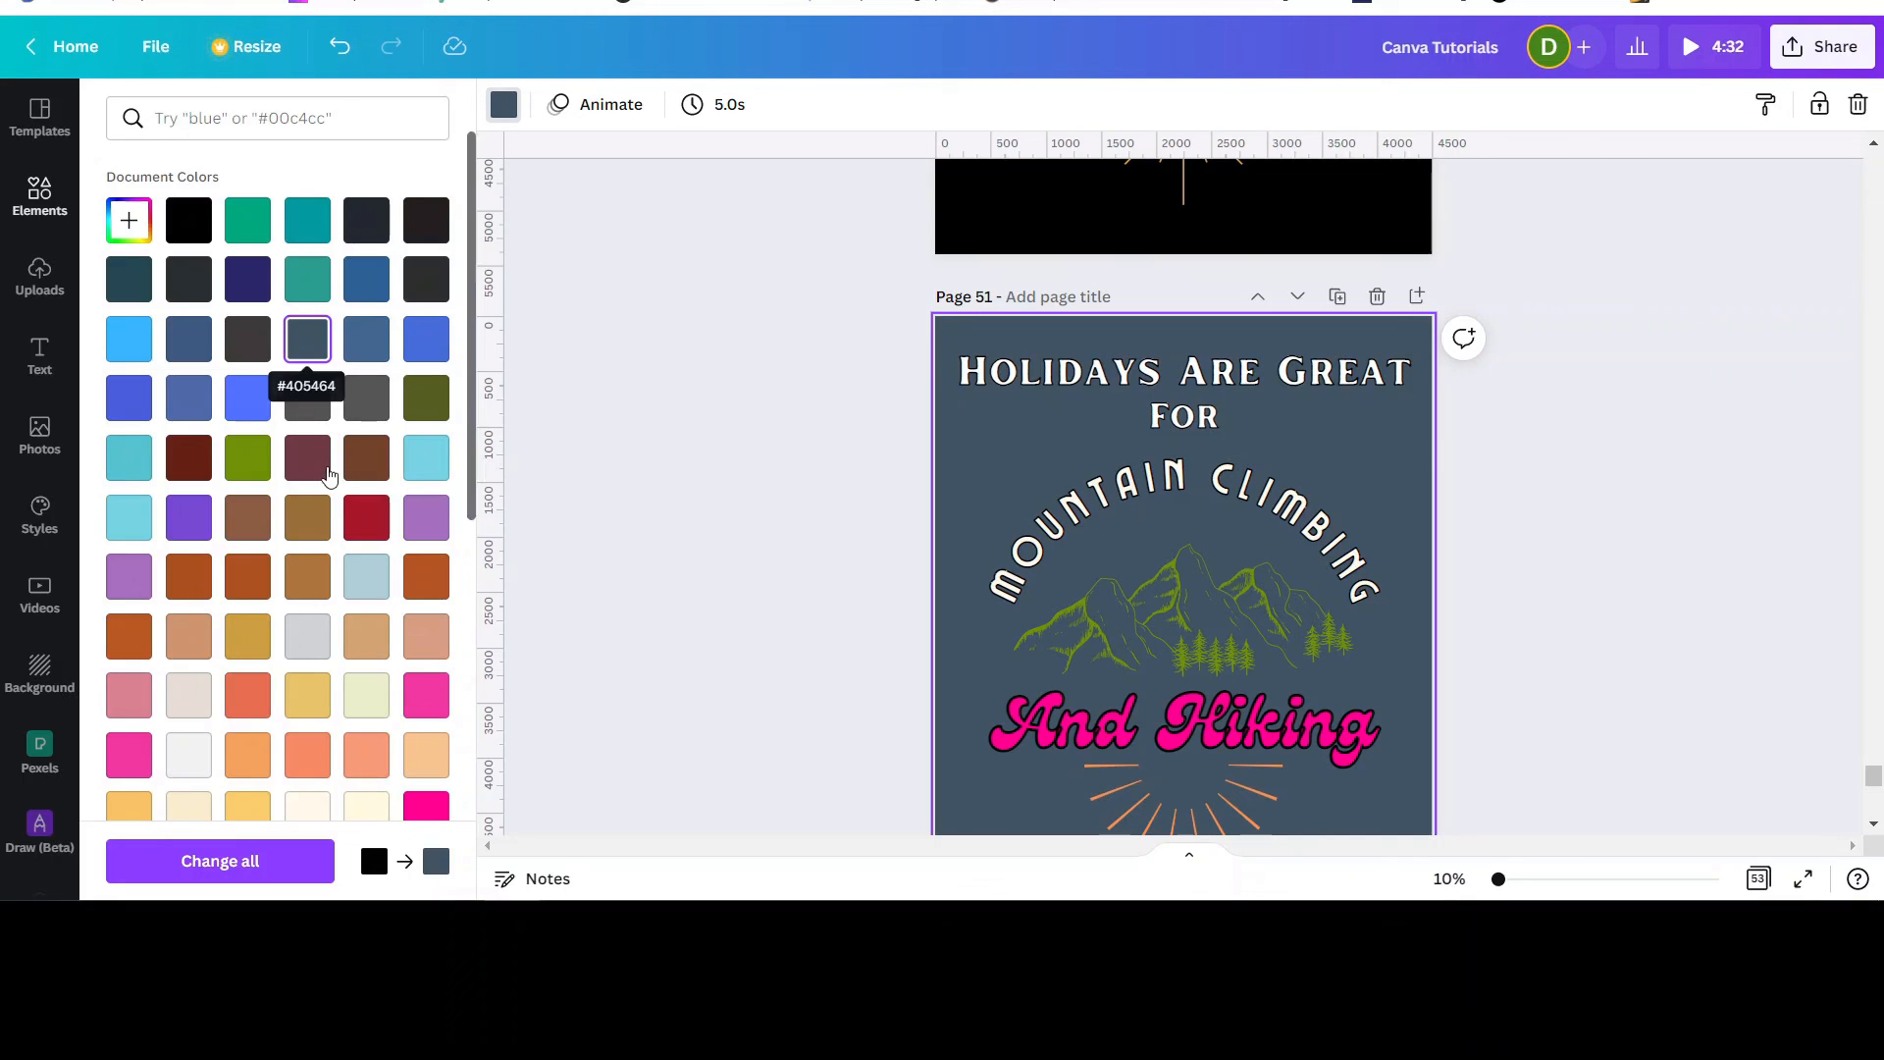
left_click(366, 517)
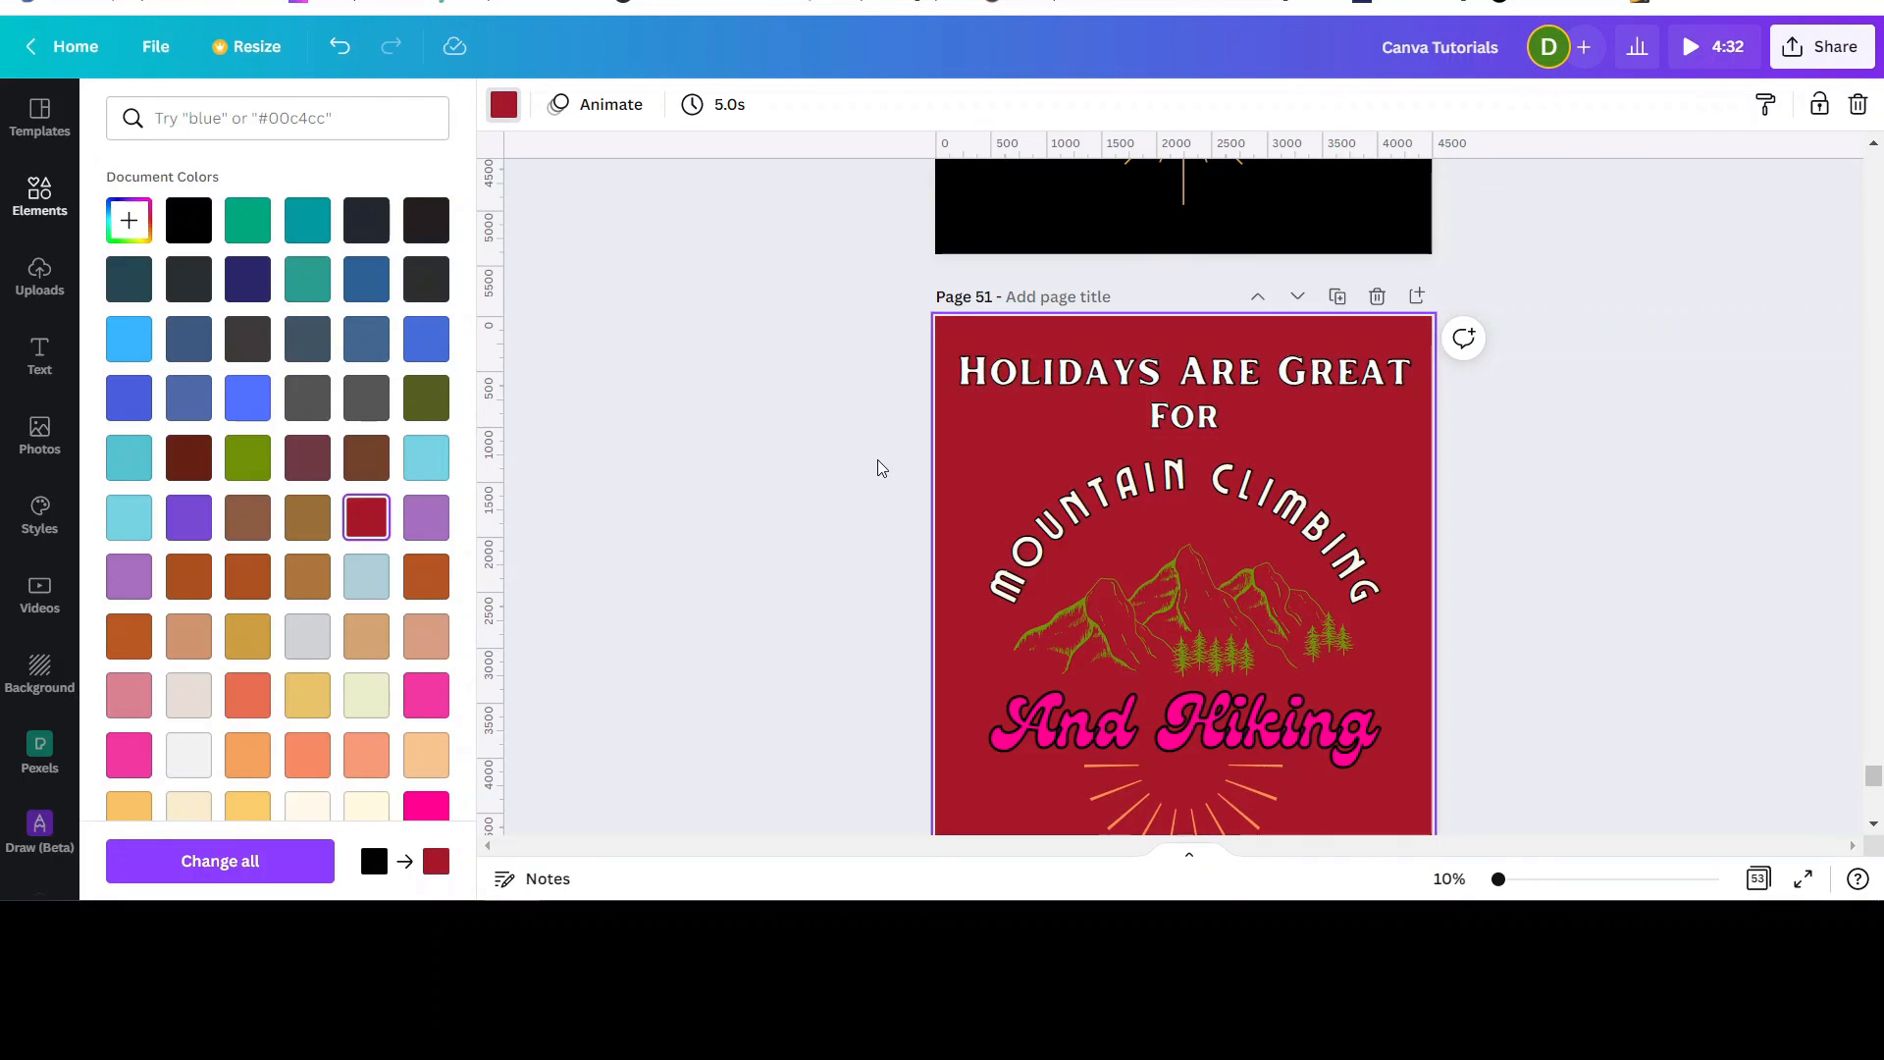
left_click(192, 213)
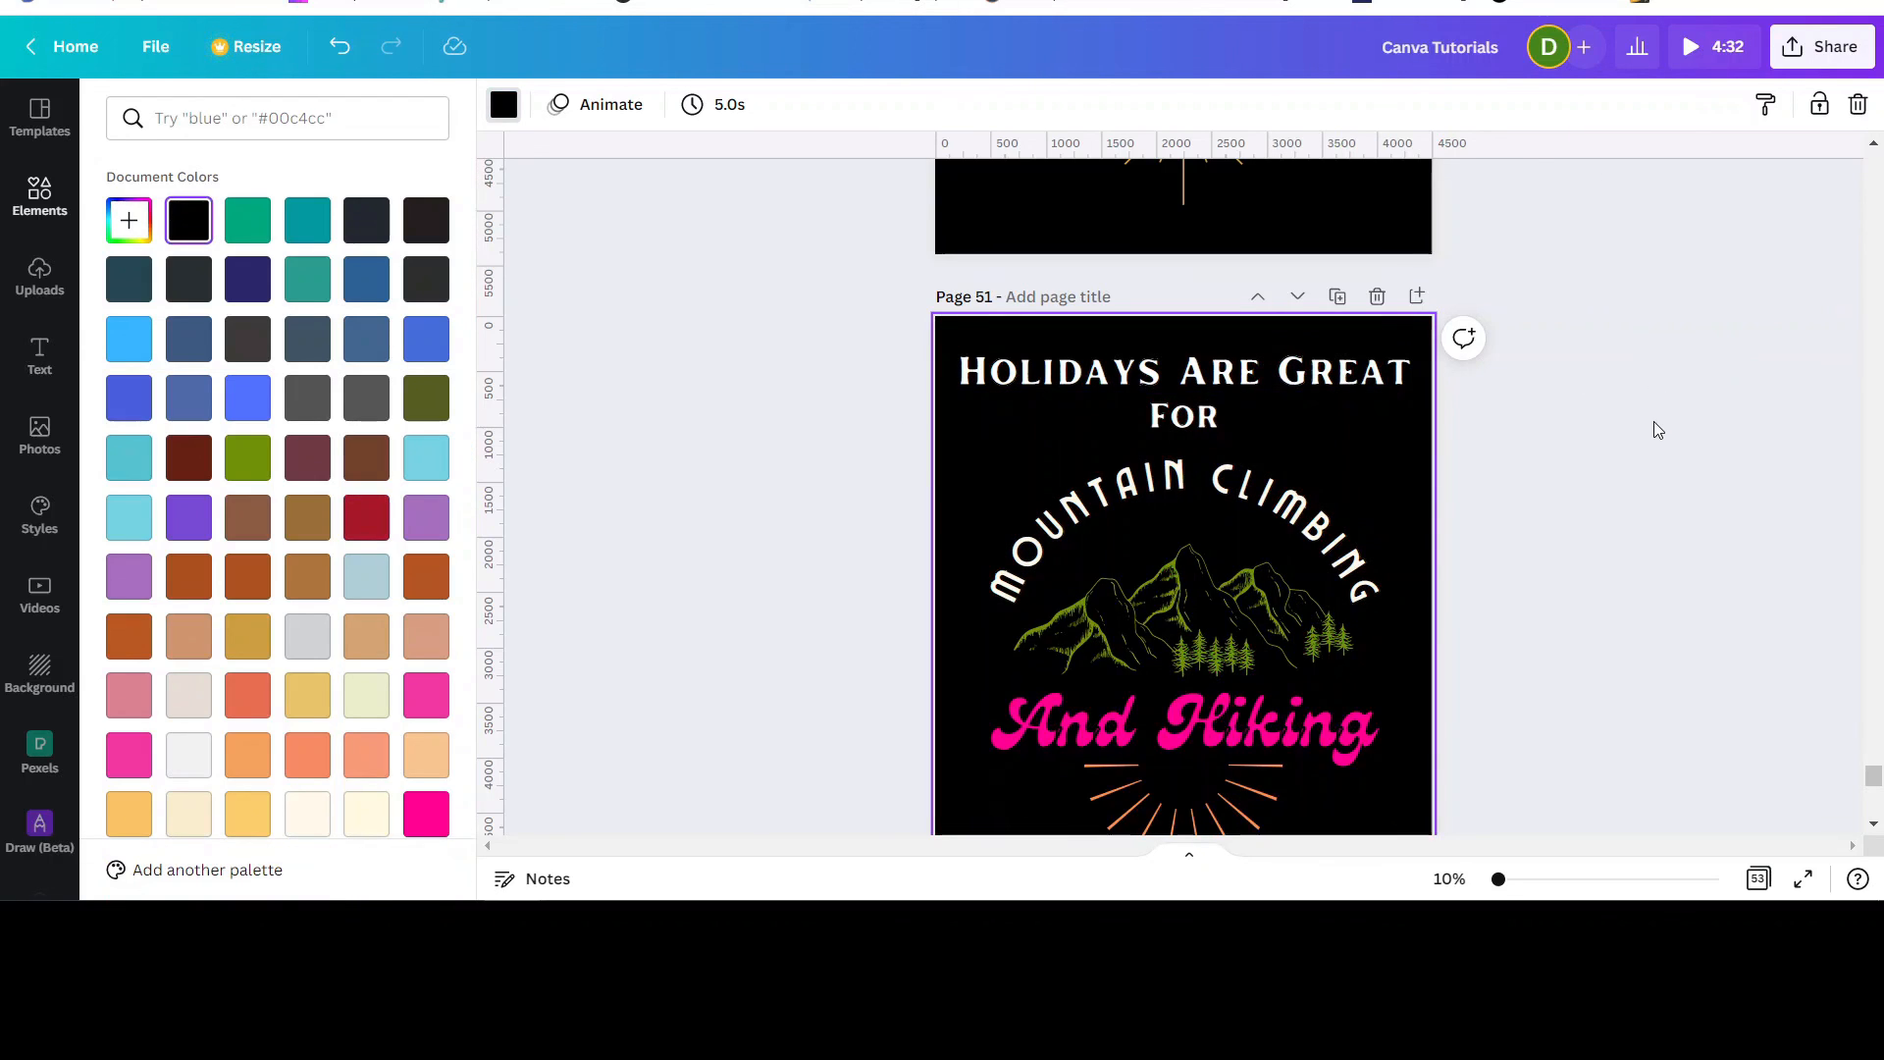
scroll(1653, 420, "down", 1)
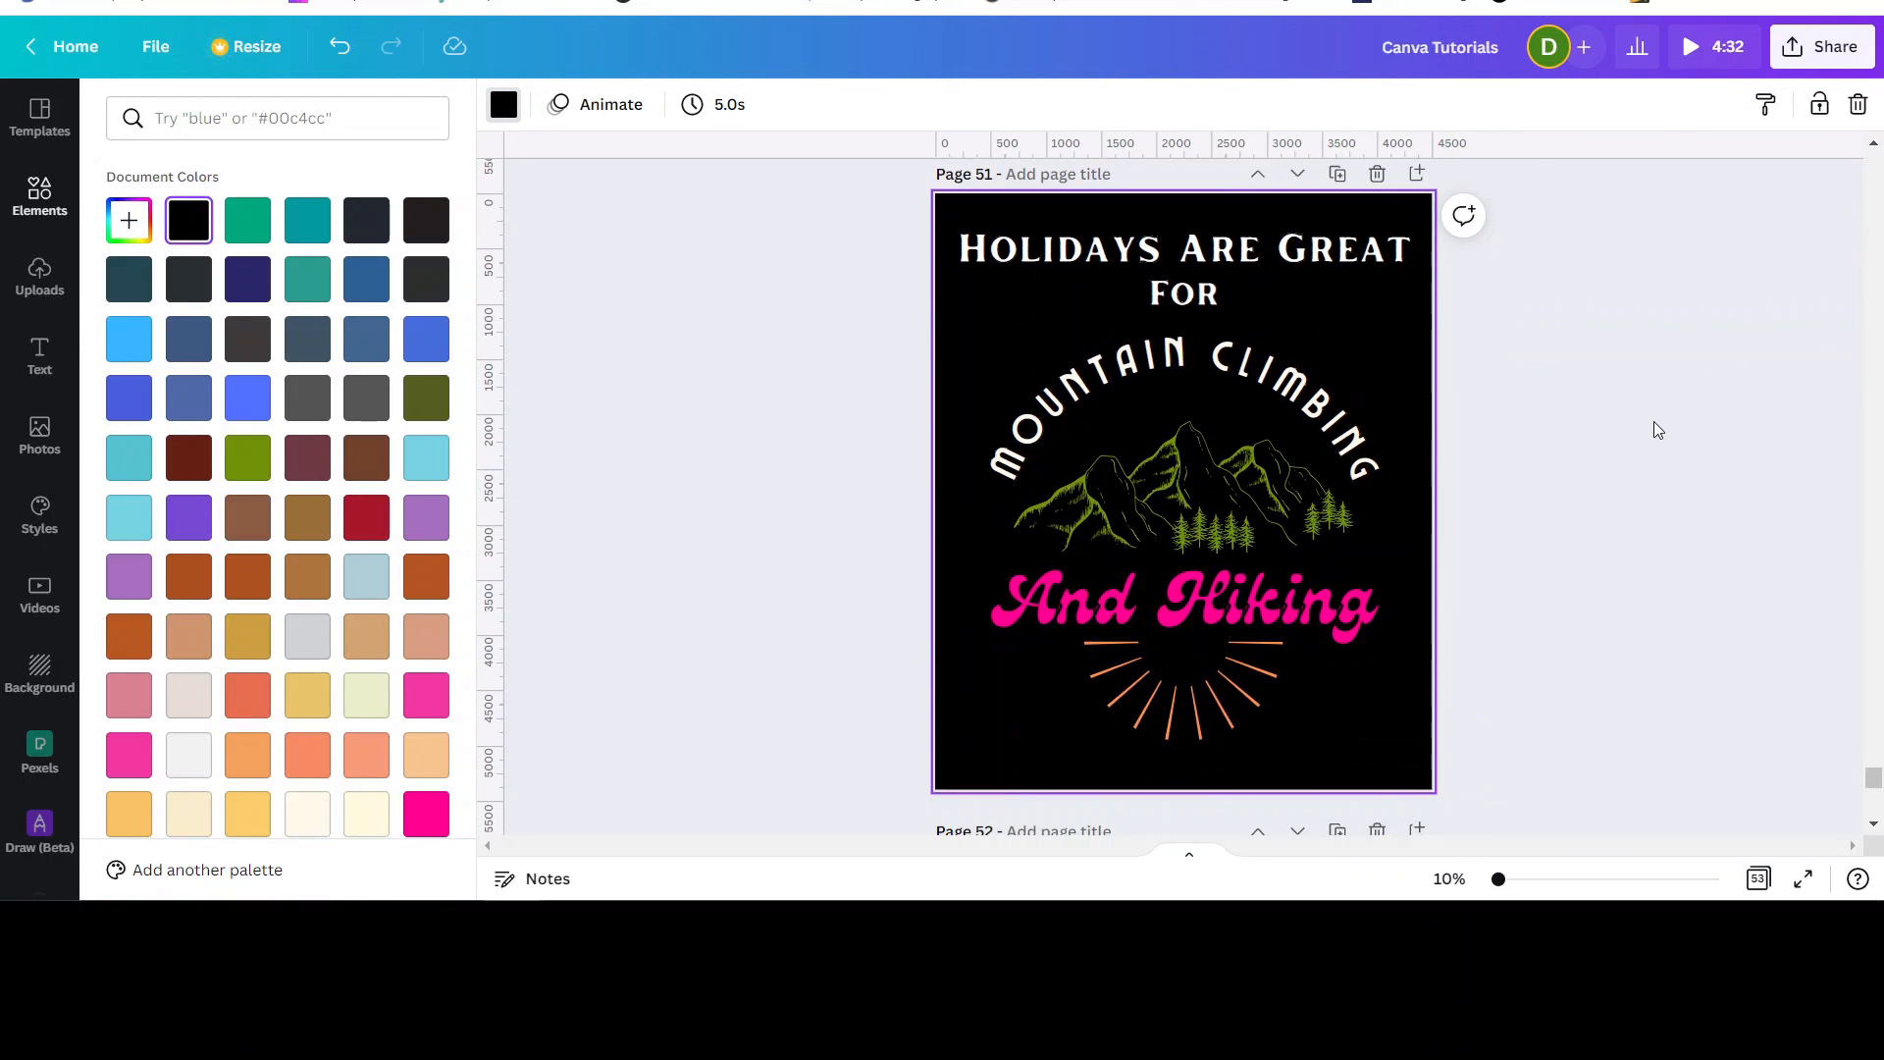